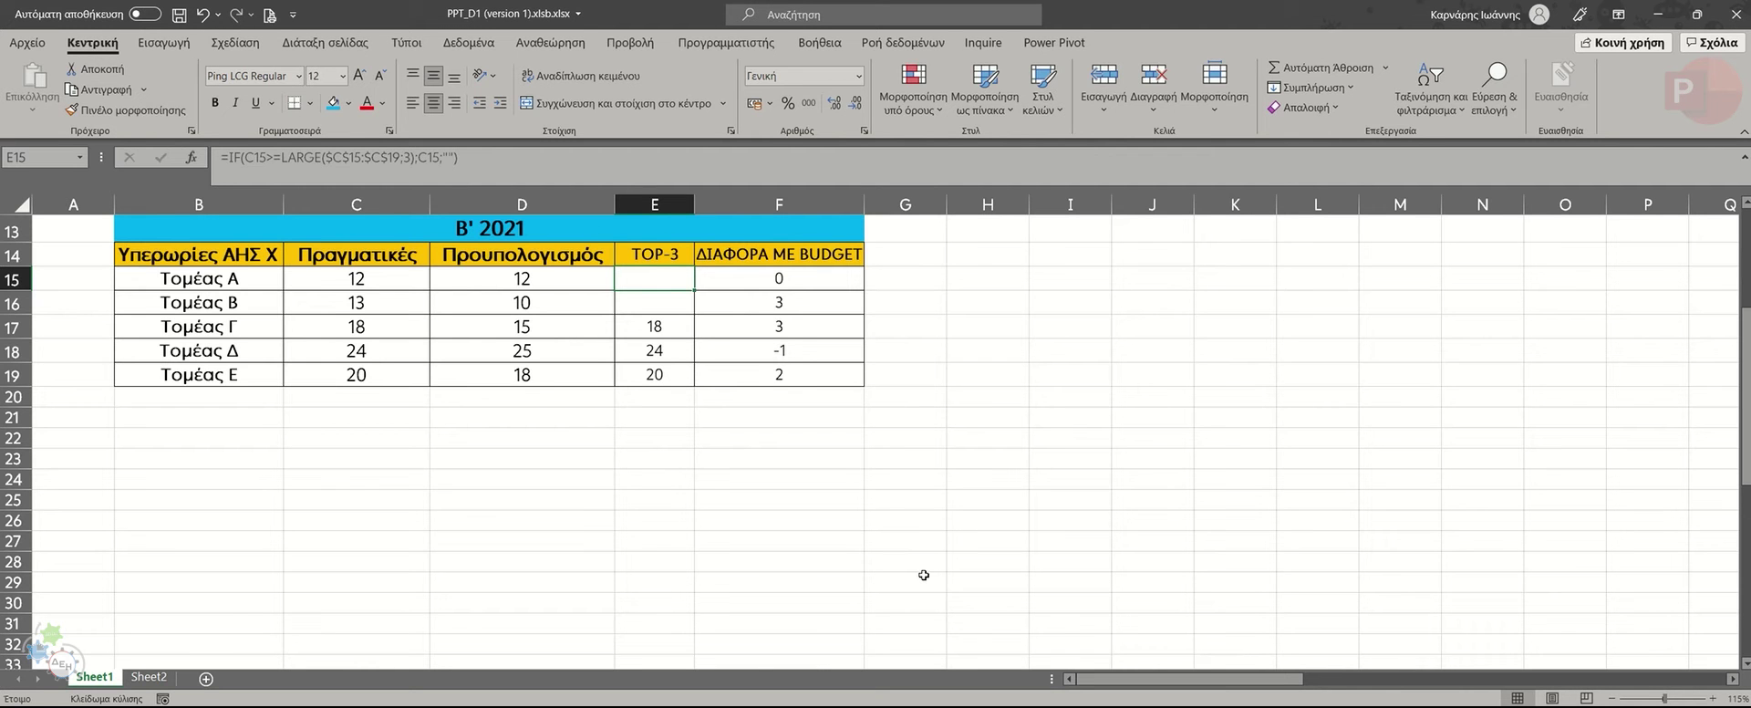
Insert a clustered column chart of the sectors' Πραγματικές values (B14:C19) beside the table over columns G–L.
left_click(839, 522)
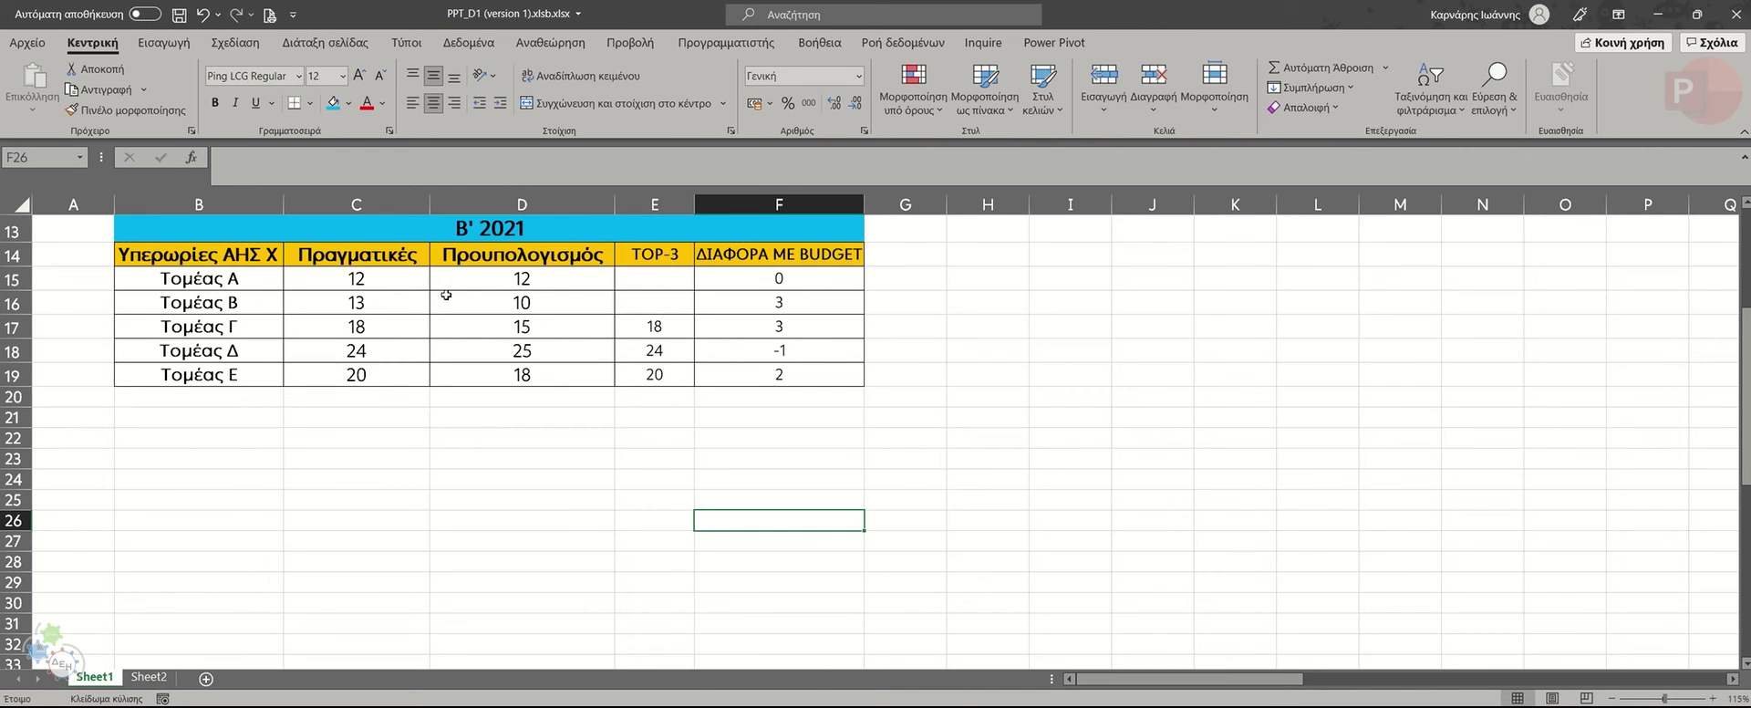
left_click(673, 436)
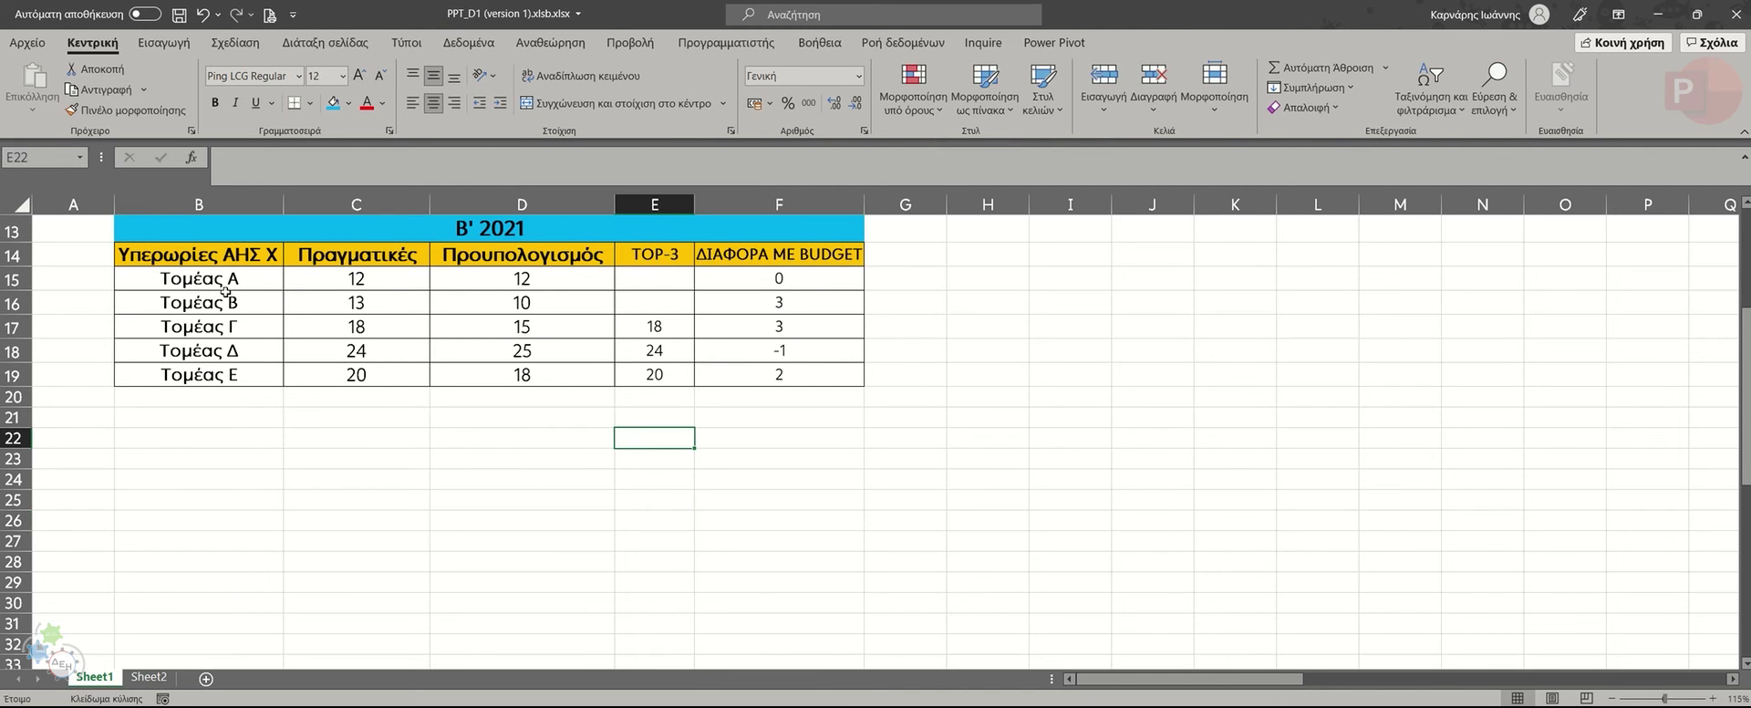
mouse_move(243, 253)
left_mouse_down()
mouse_move(401, 355)
mouse_move(402, 374)
left_mouse_up()
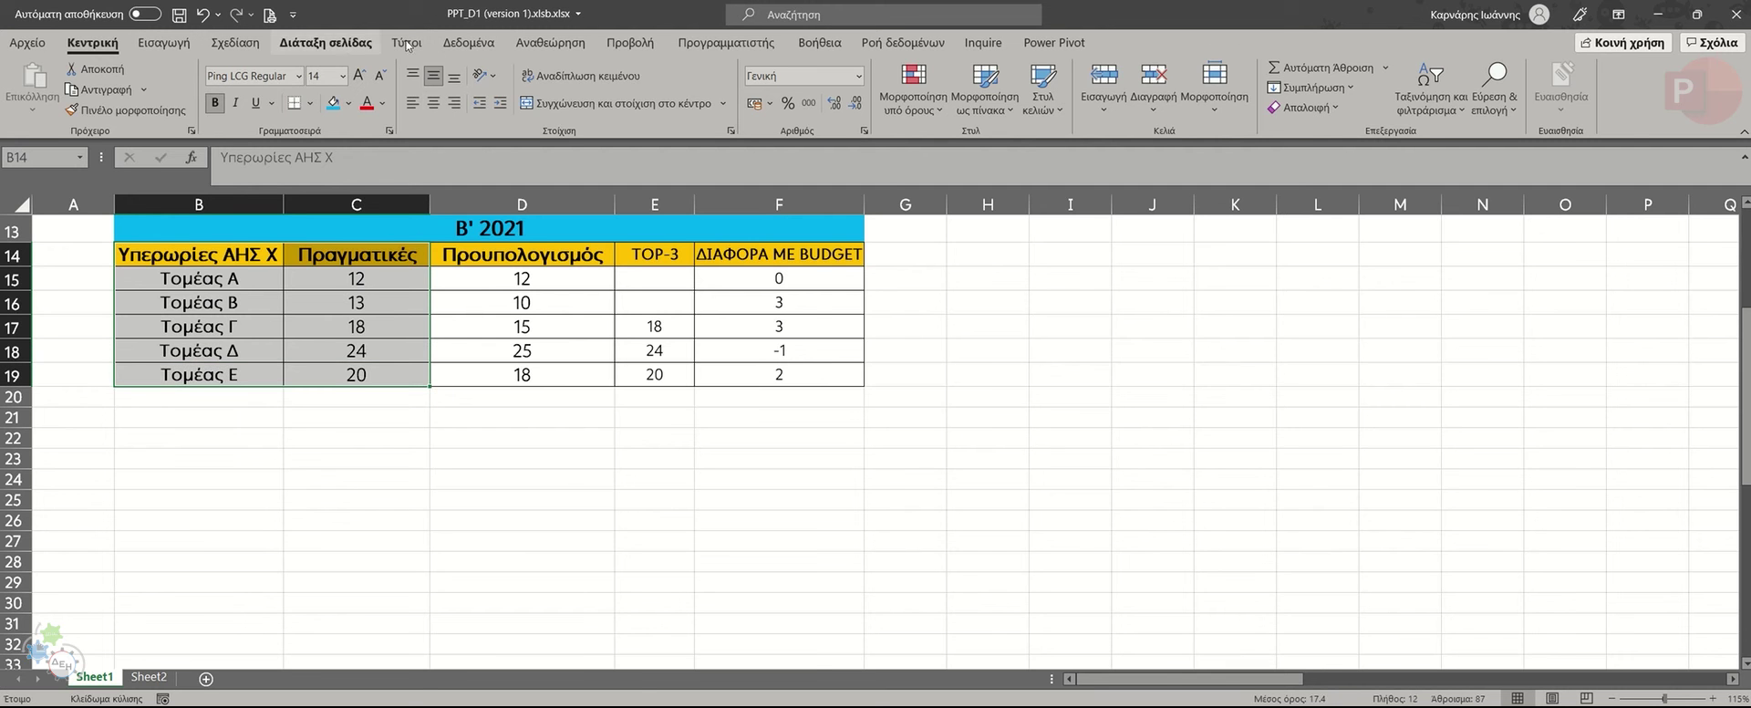
left_click(173, 45)
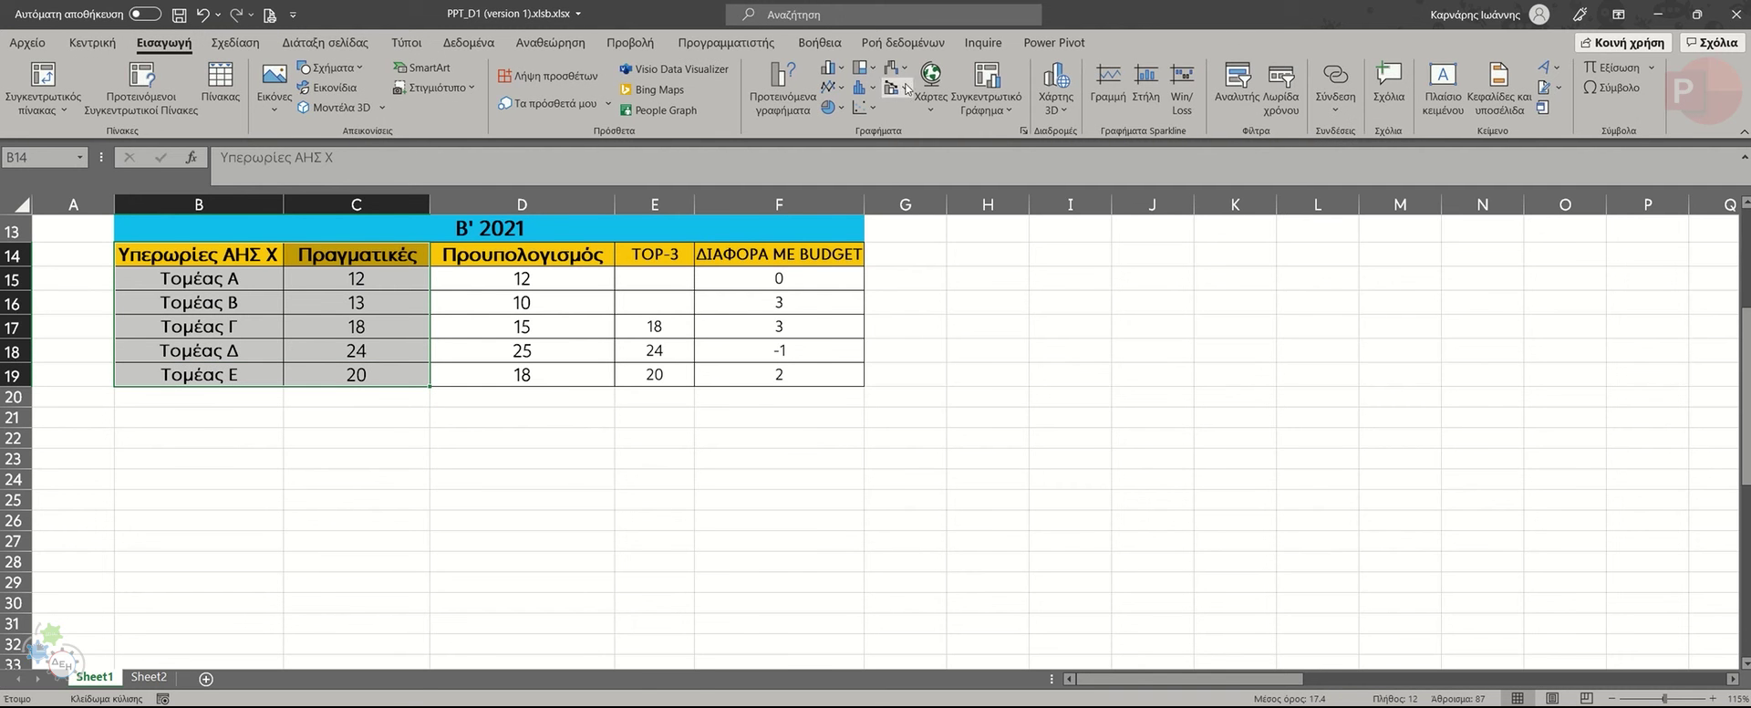
left_click(826, 67)
left_click(845, 131)
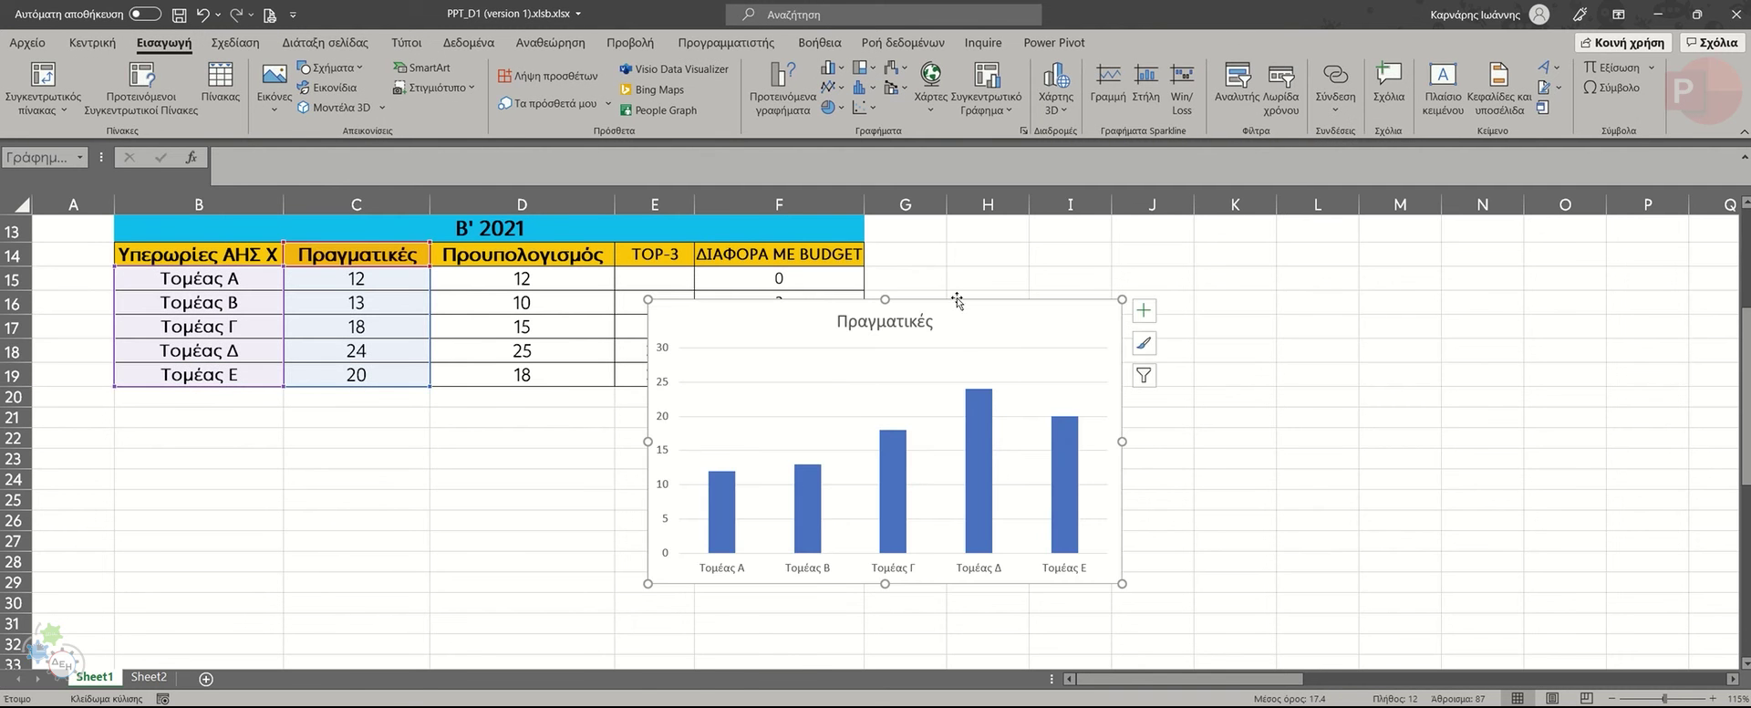
mouse_move(957, 296)
left_mouse_down()
mouse_move(1230, 253)
mouse_move(1191, 254)
left_mouse_up()
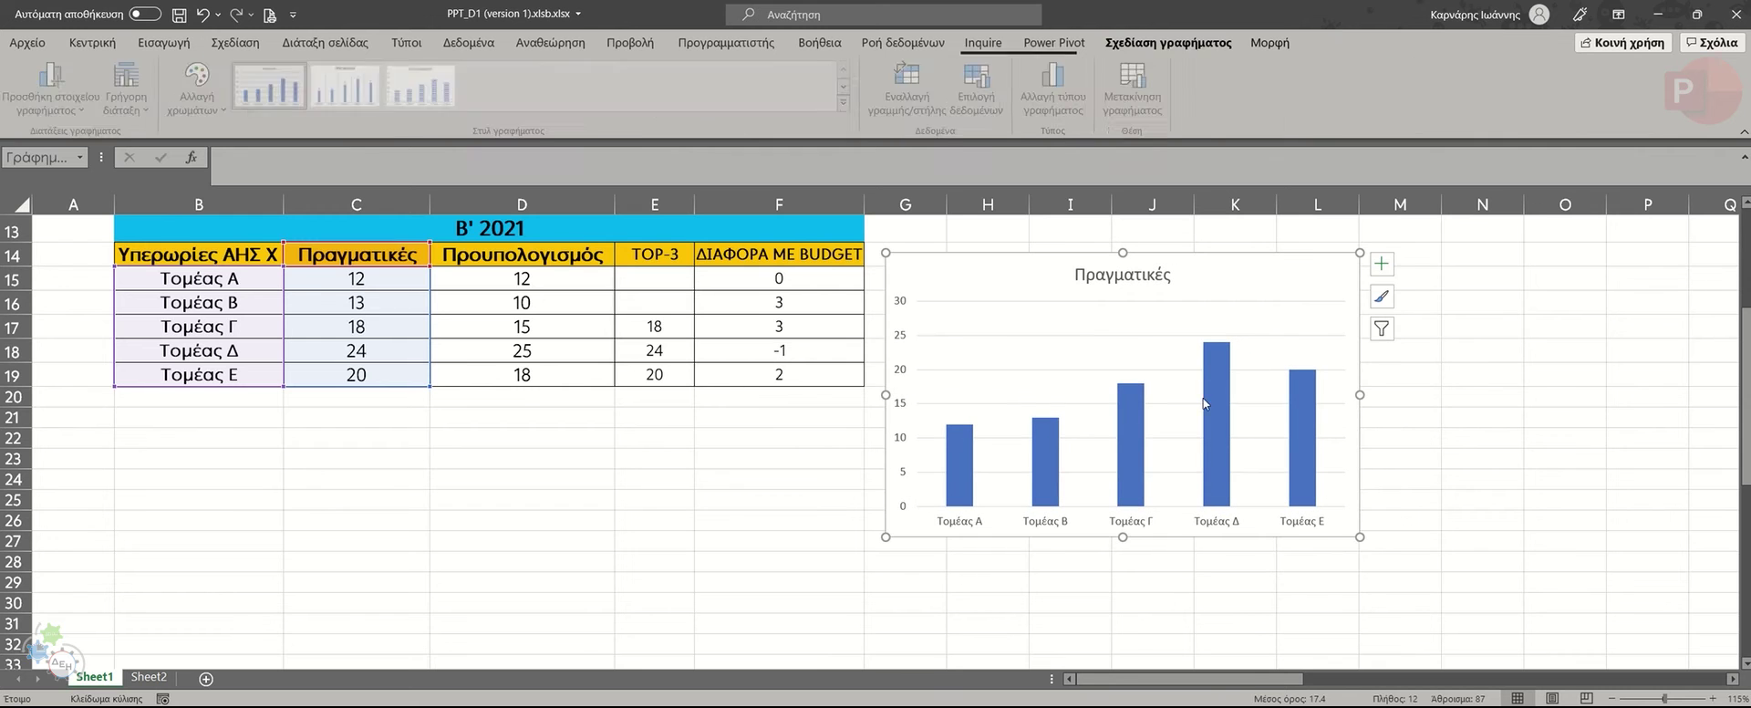
Remove the chart's vertical axis and gridlines and add Outside End data labels.
left_click(1382, 263)
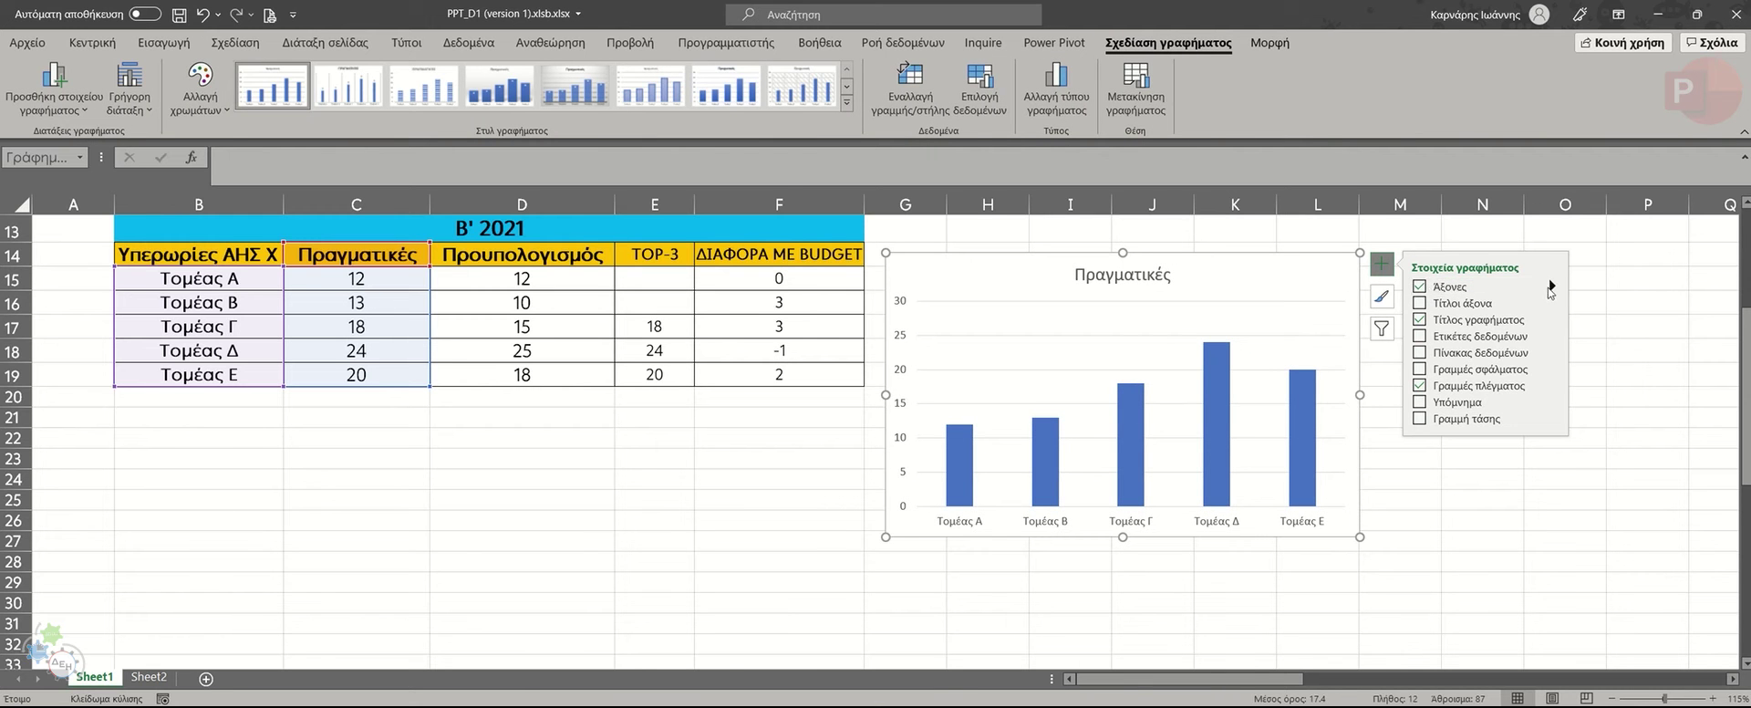
left_click(1552, 288)
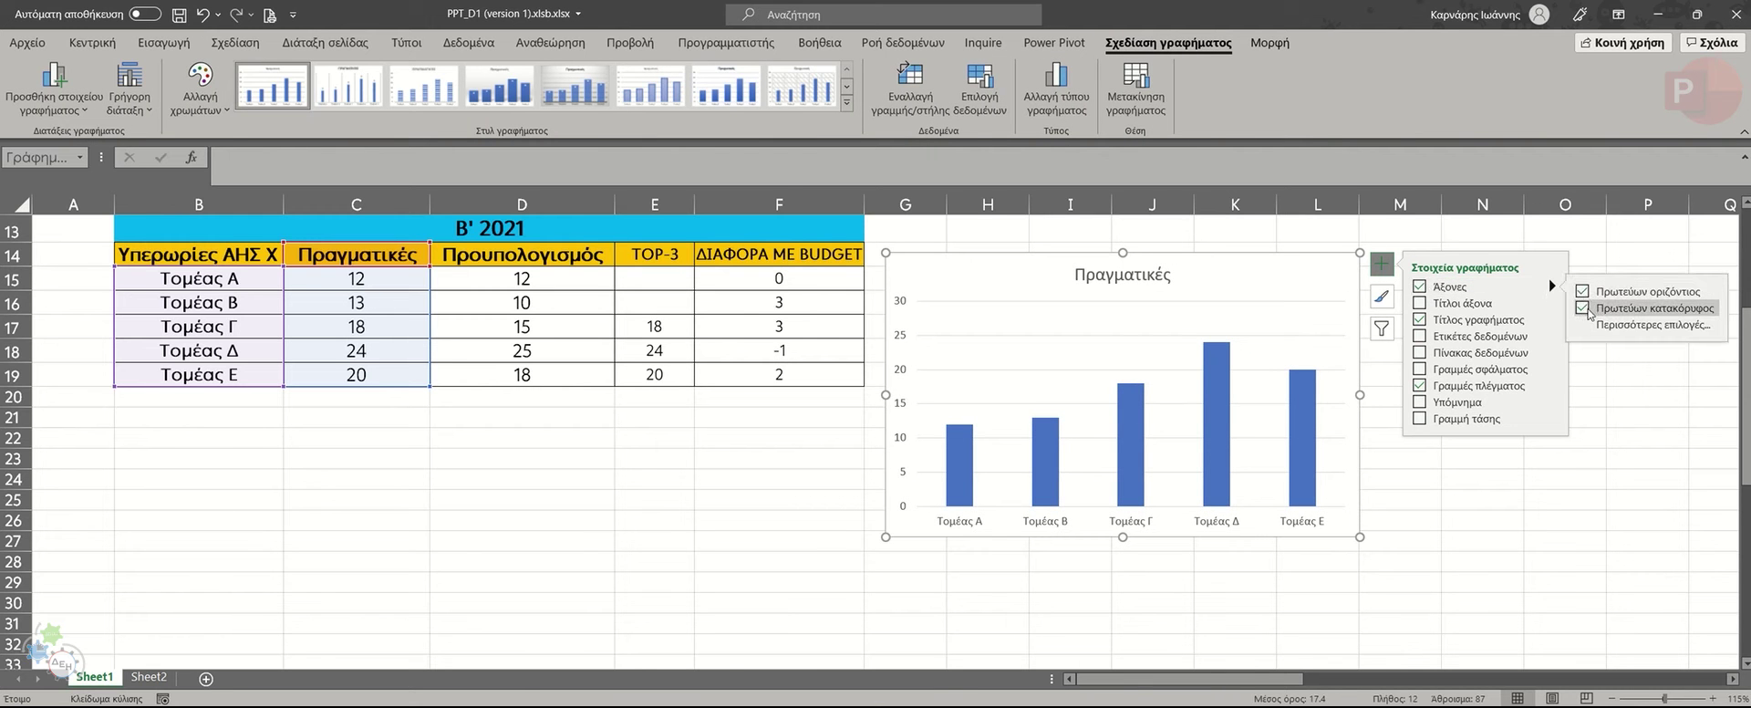
left_click(1583, 308)
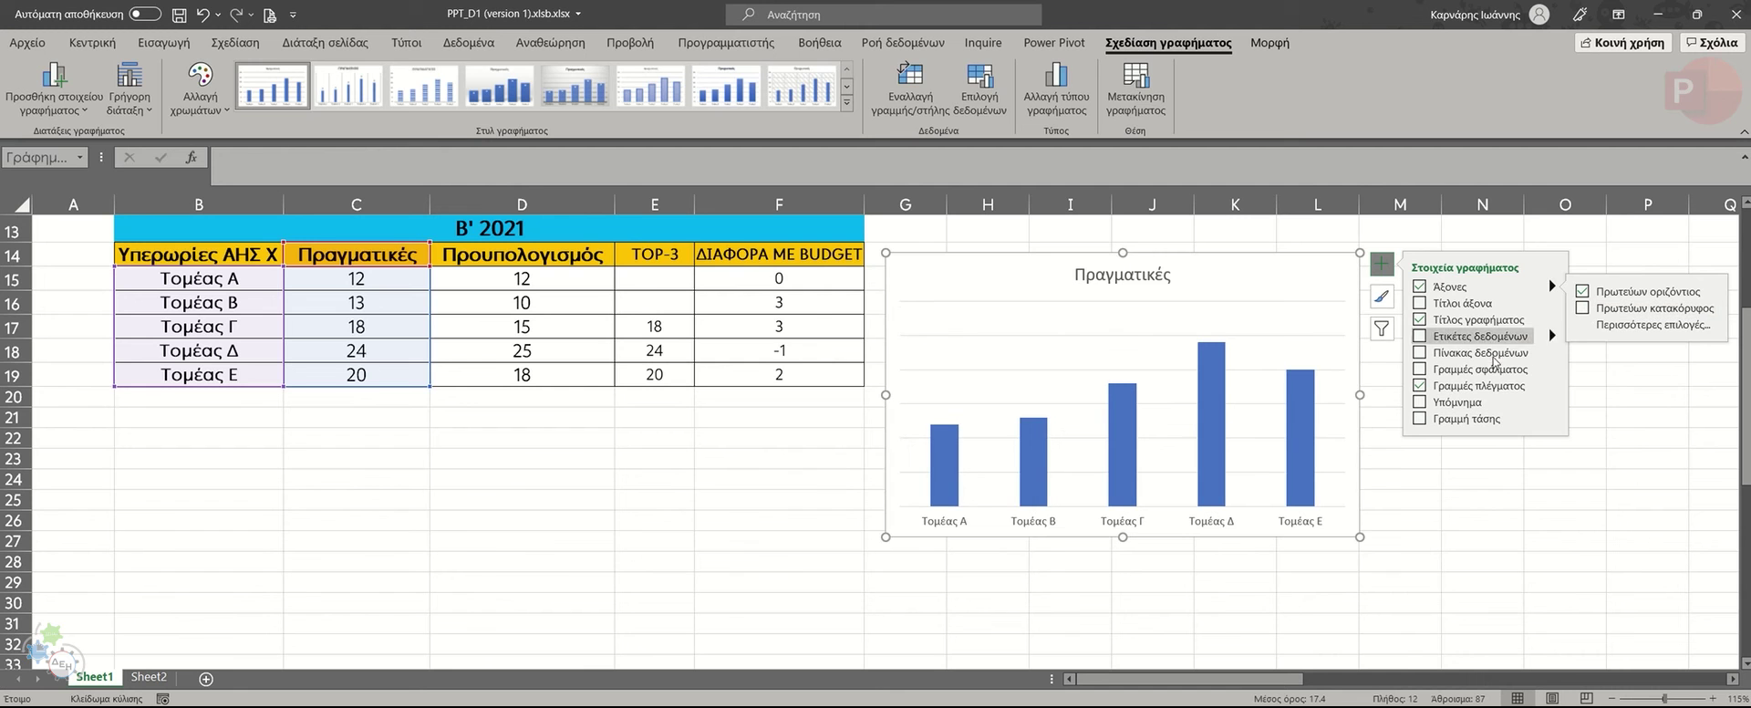
left_click(1553, 335)
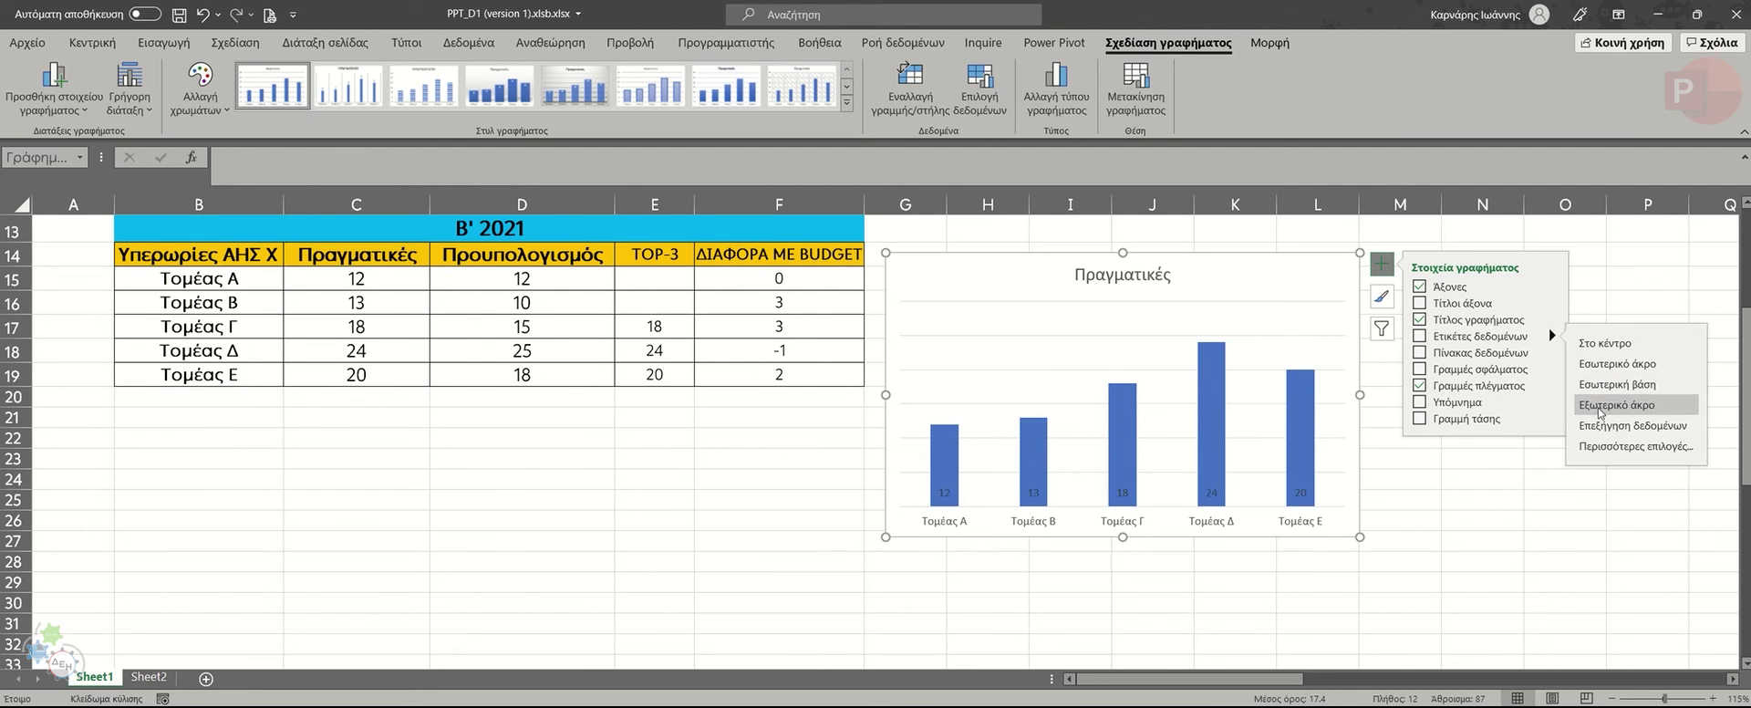
left_click(1617, 404)
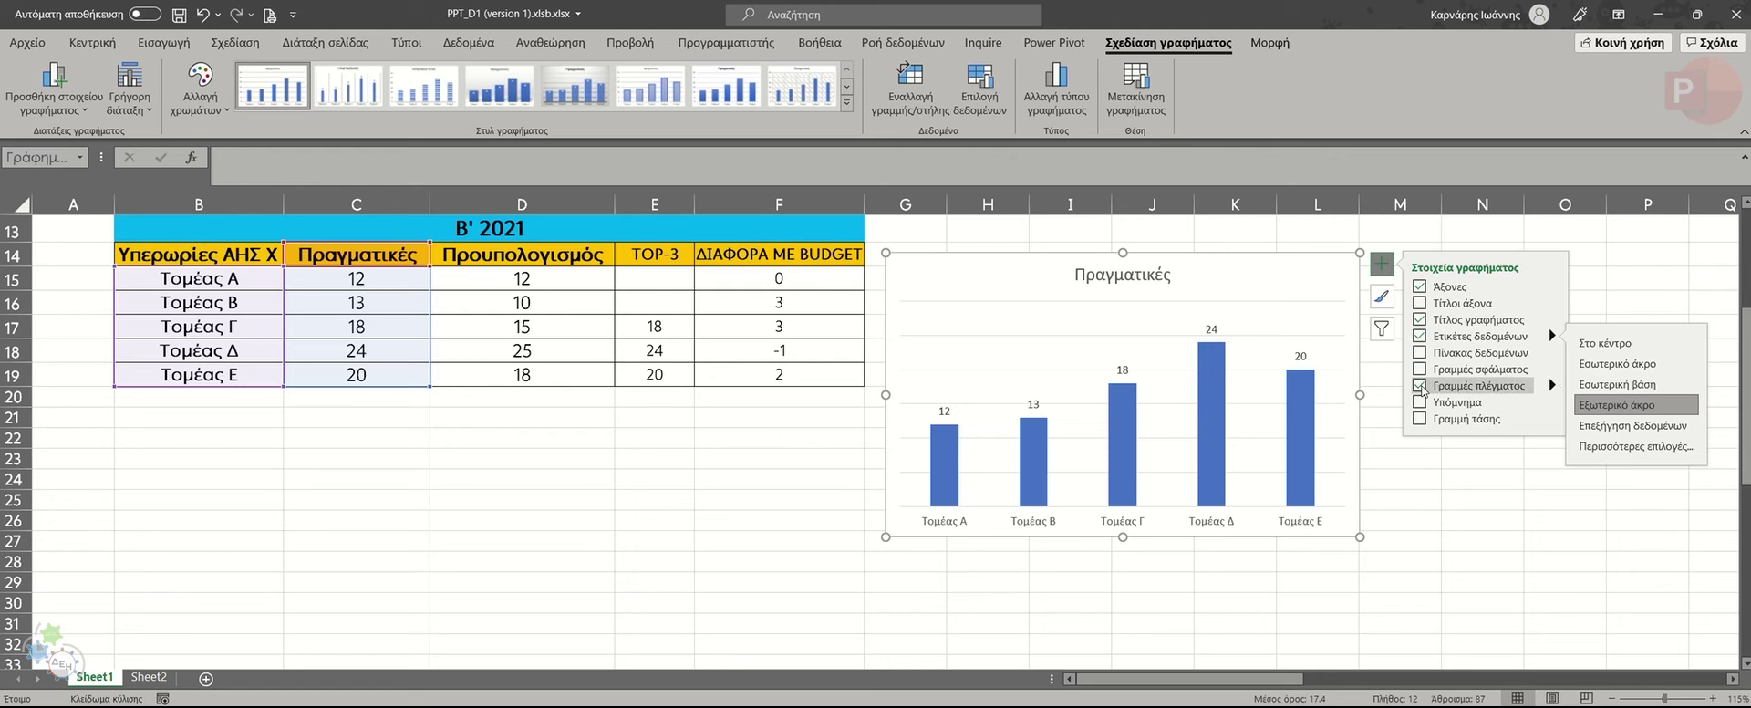
left_click(1421, 386)
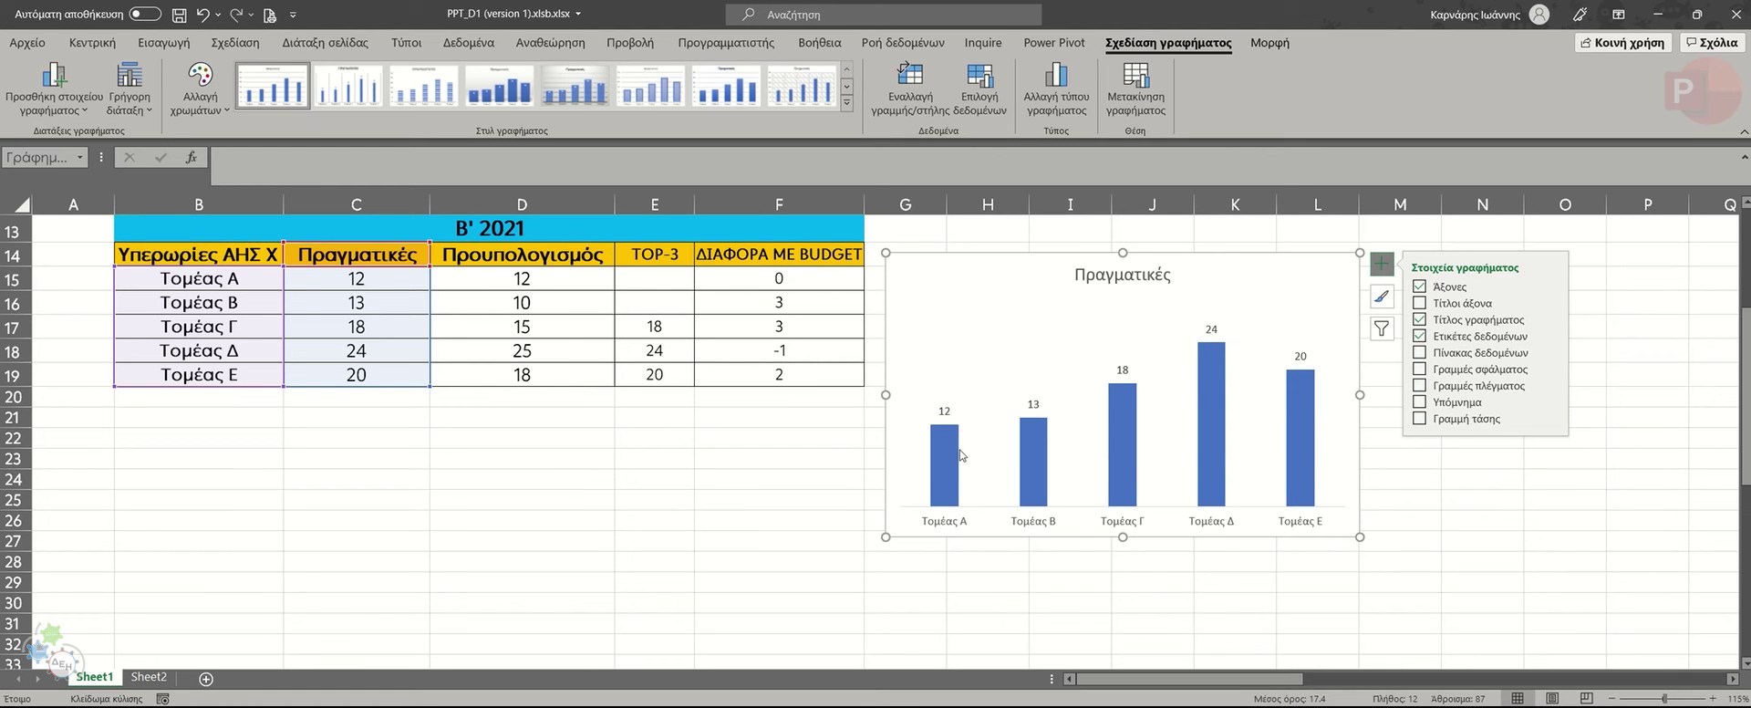
Reduce the bar series gap width from 219% to 109% to widen the bars.
left_click(675, 472)
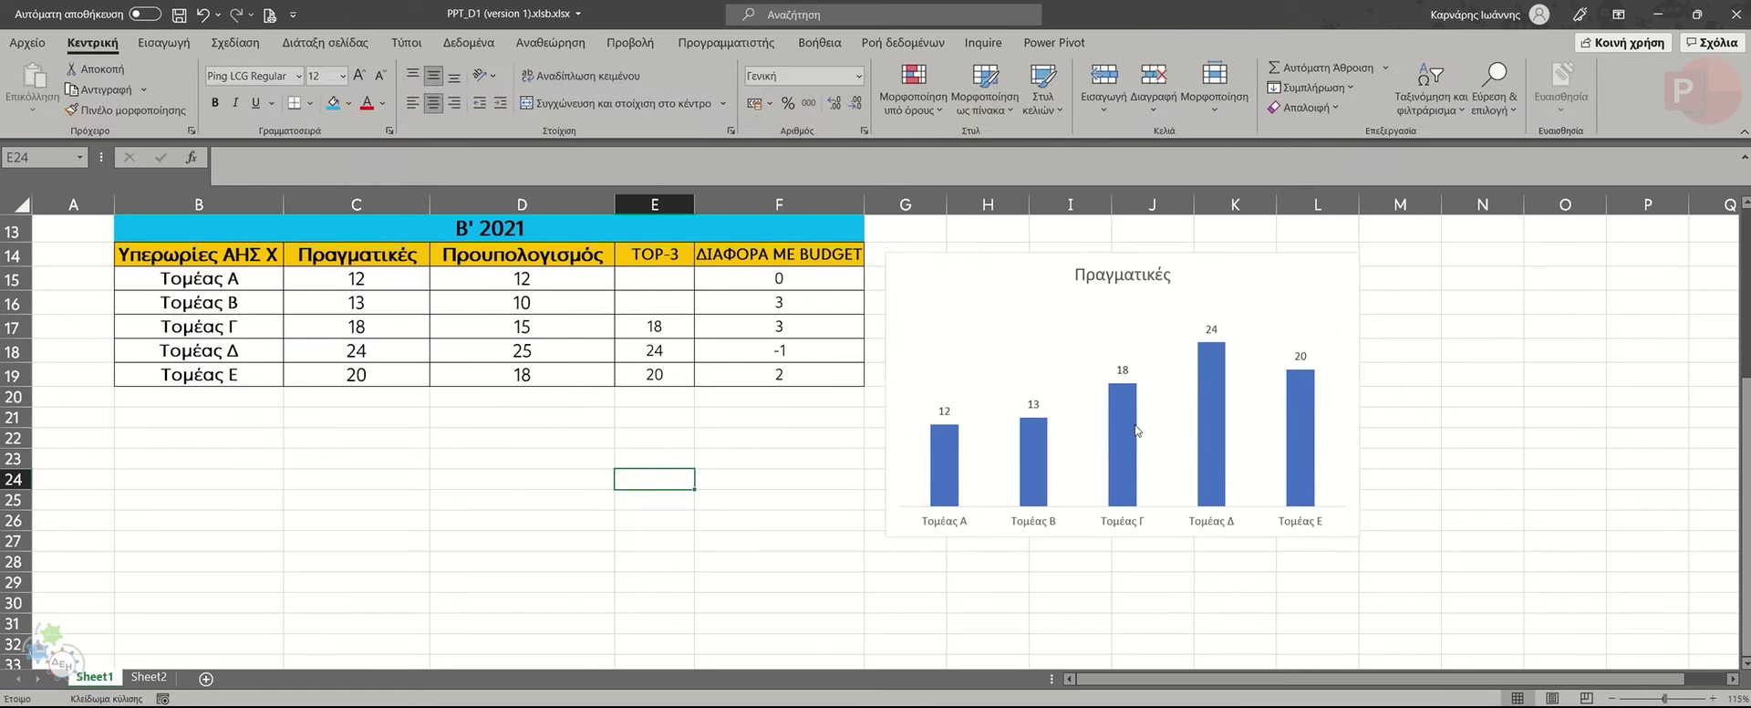
left_click(1123, 448)
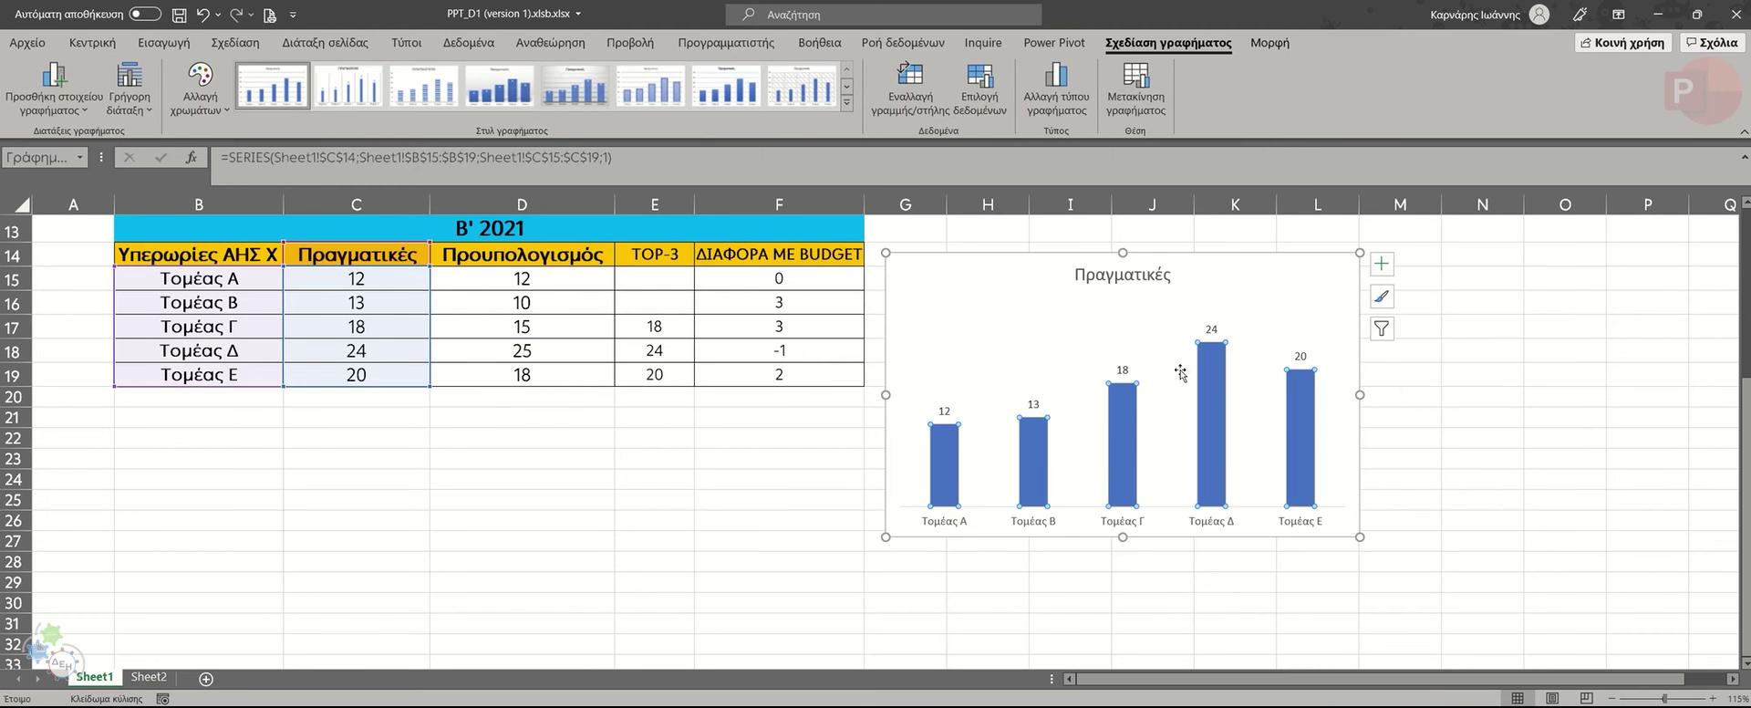
left_click(1269, 43)
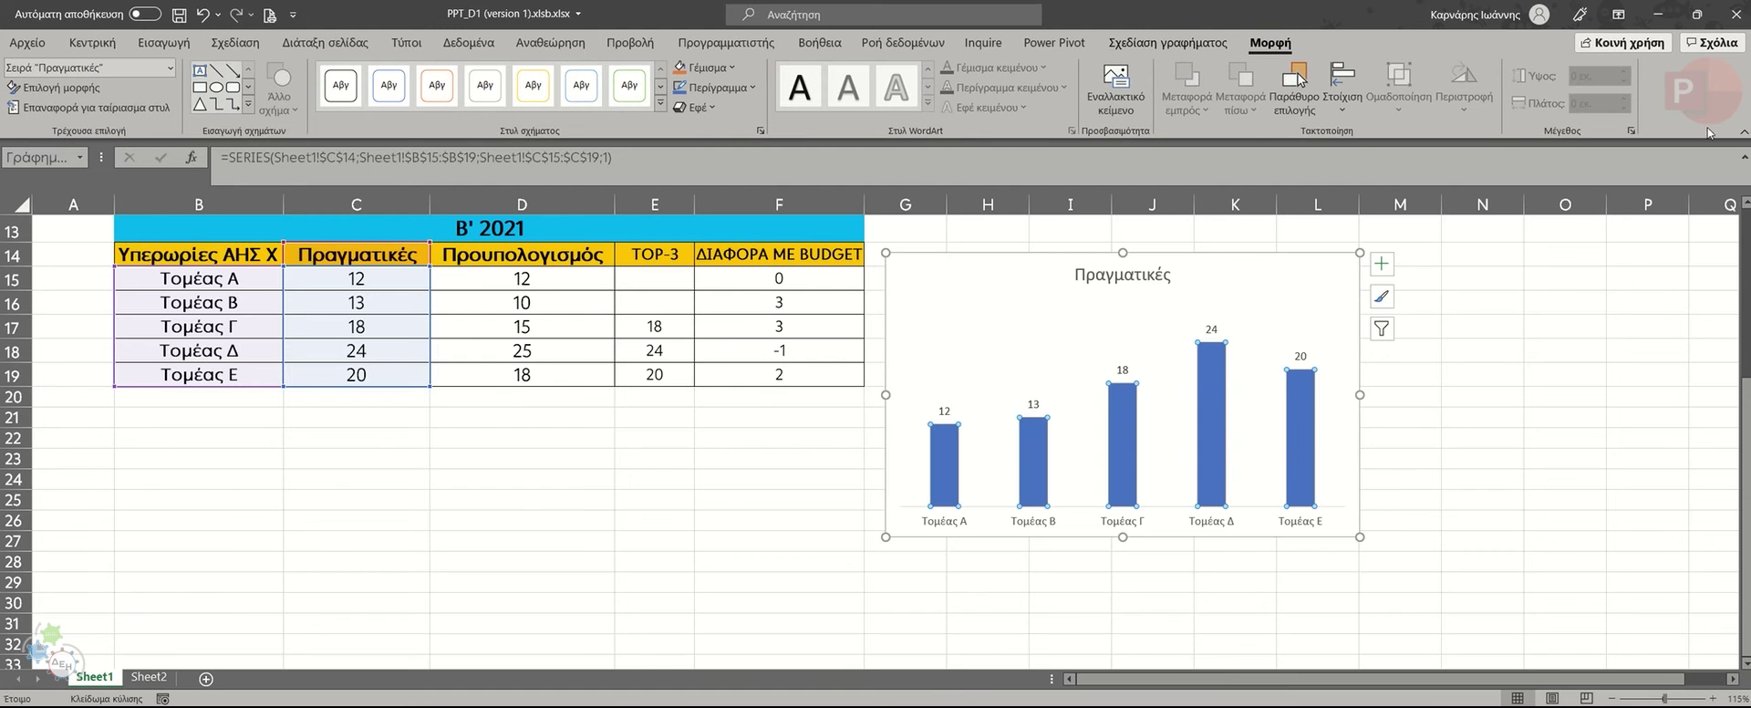
left_click(1632, 131)
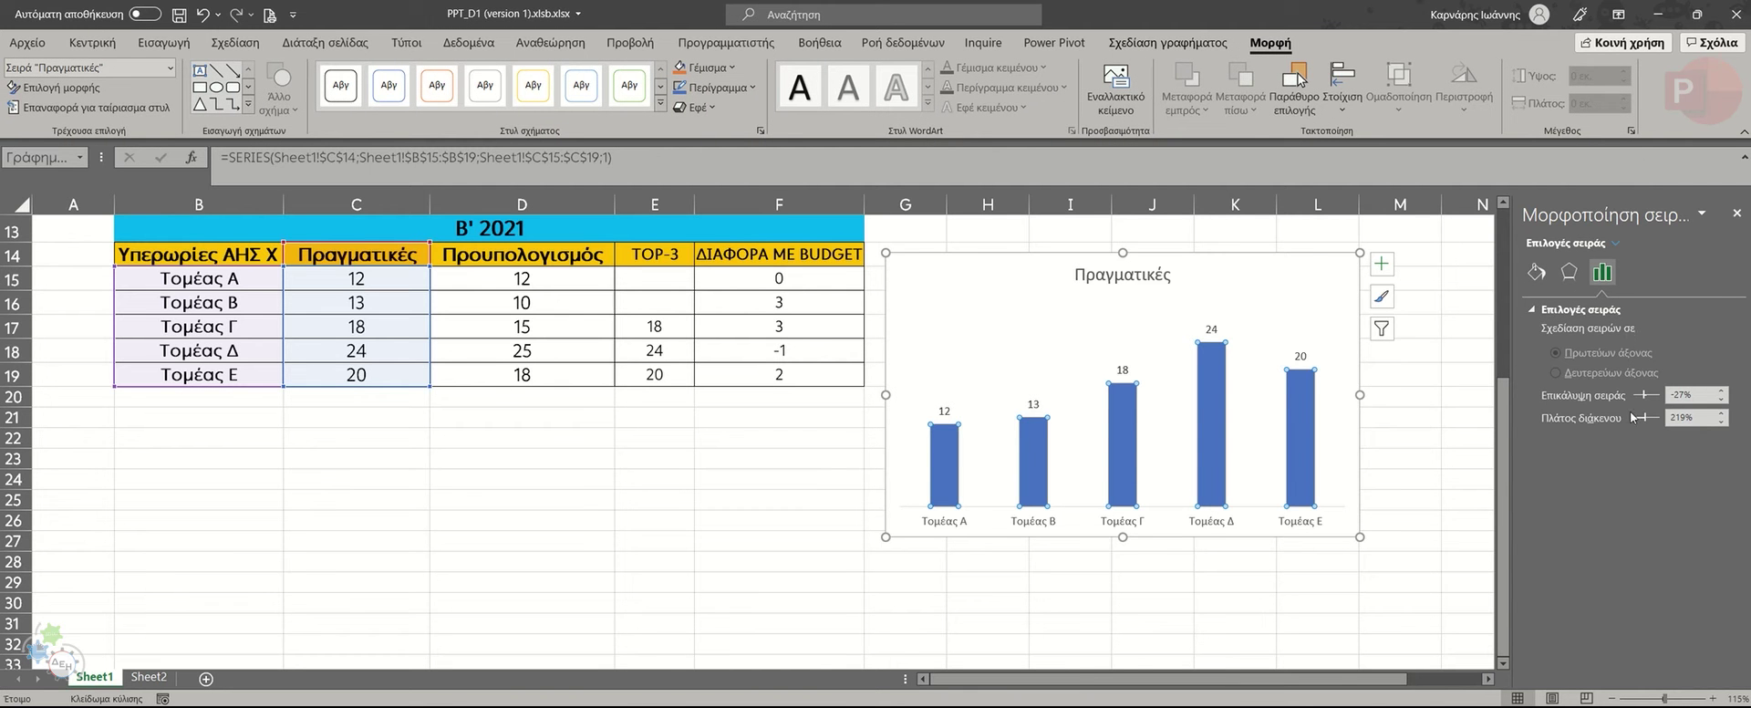
left_click_drag(1647, 419, 1656, 420)
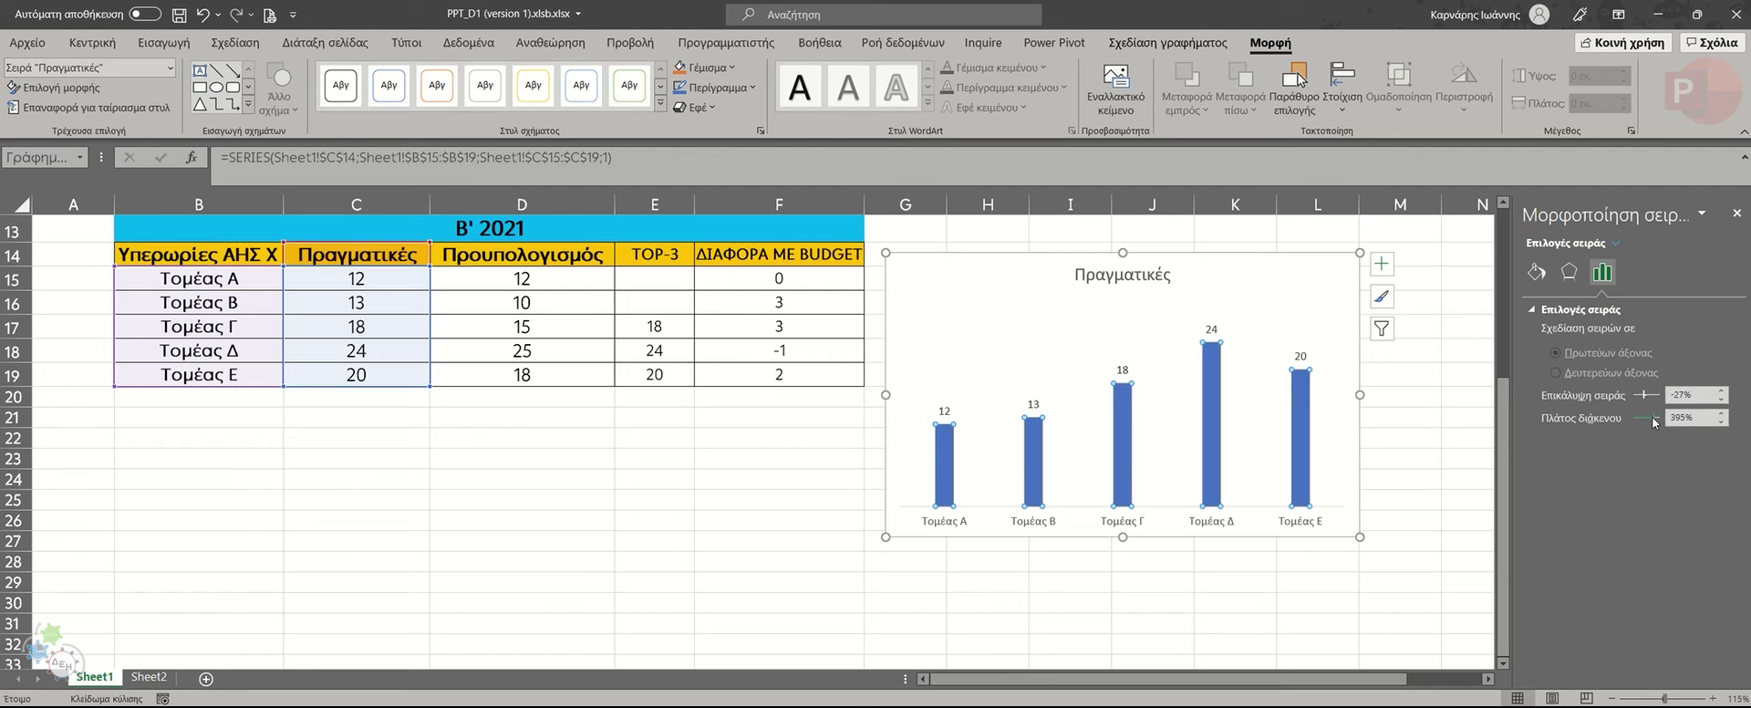
left_click_drag(1654, 418, 1641, 420)
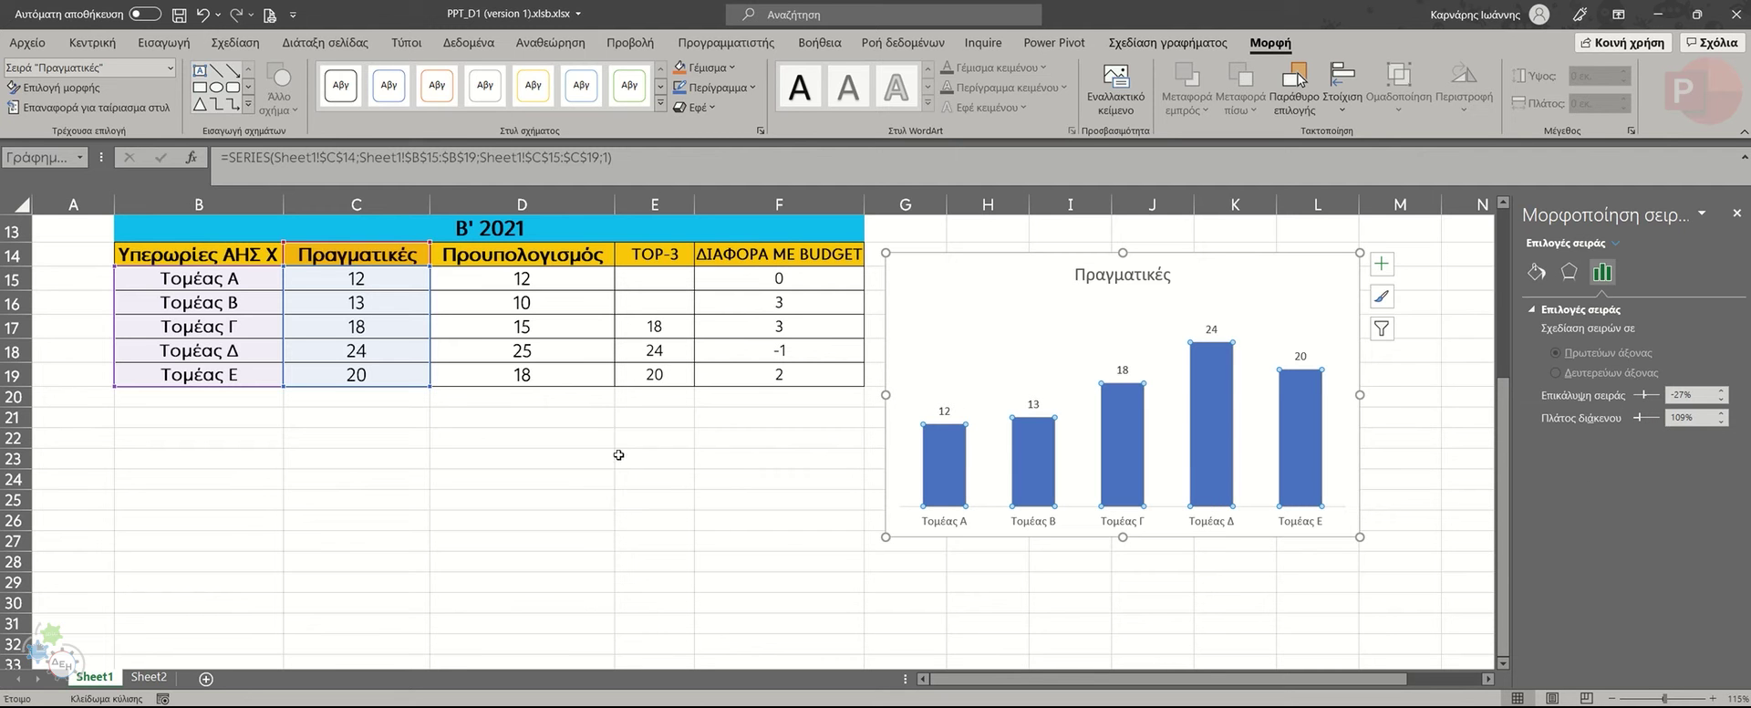
left_click(756, 512)
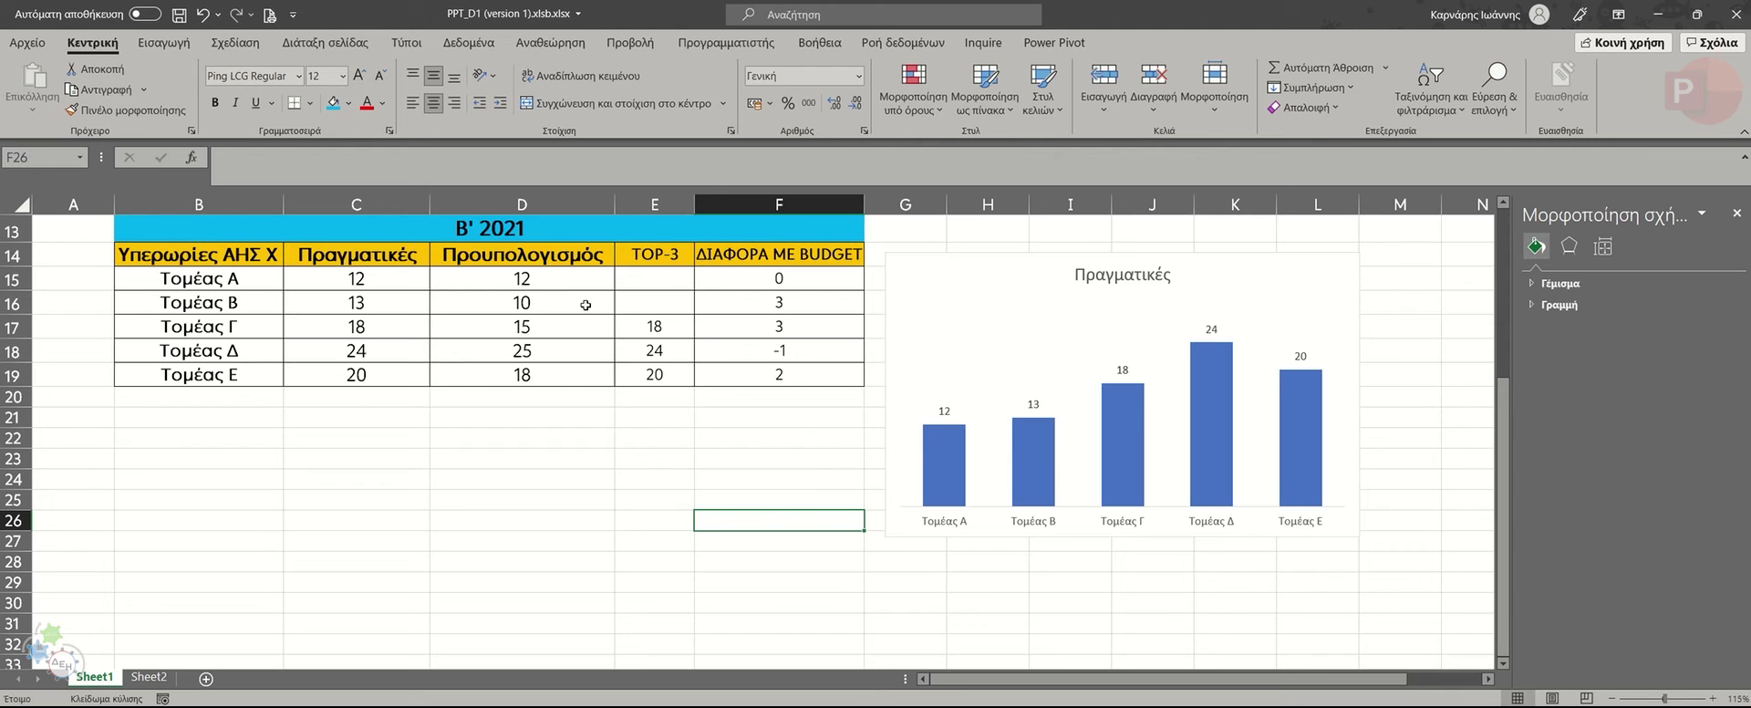
Enter =IF(C15>=LARGE($C$15:$C$19;3);C15;"") in cell E15.
left_click(659, 276)
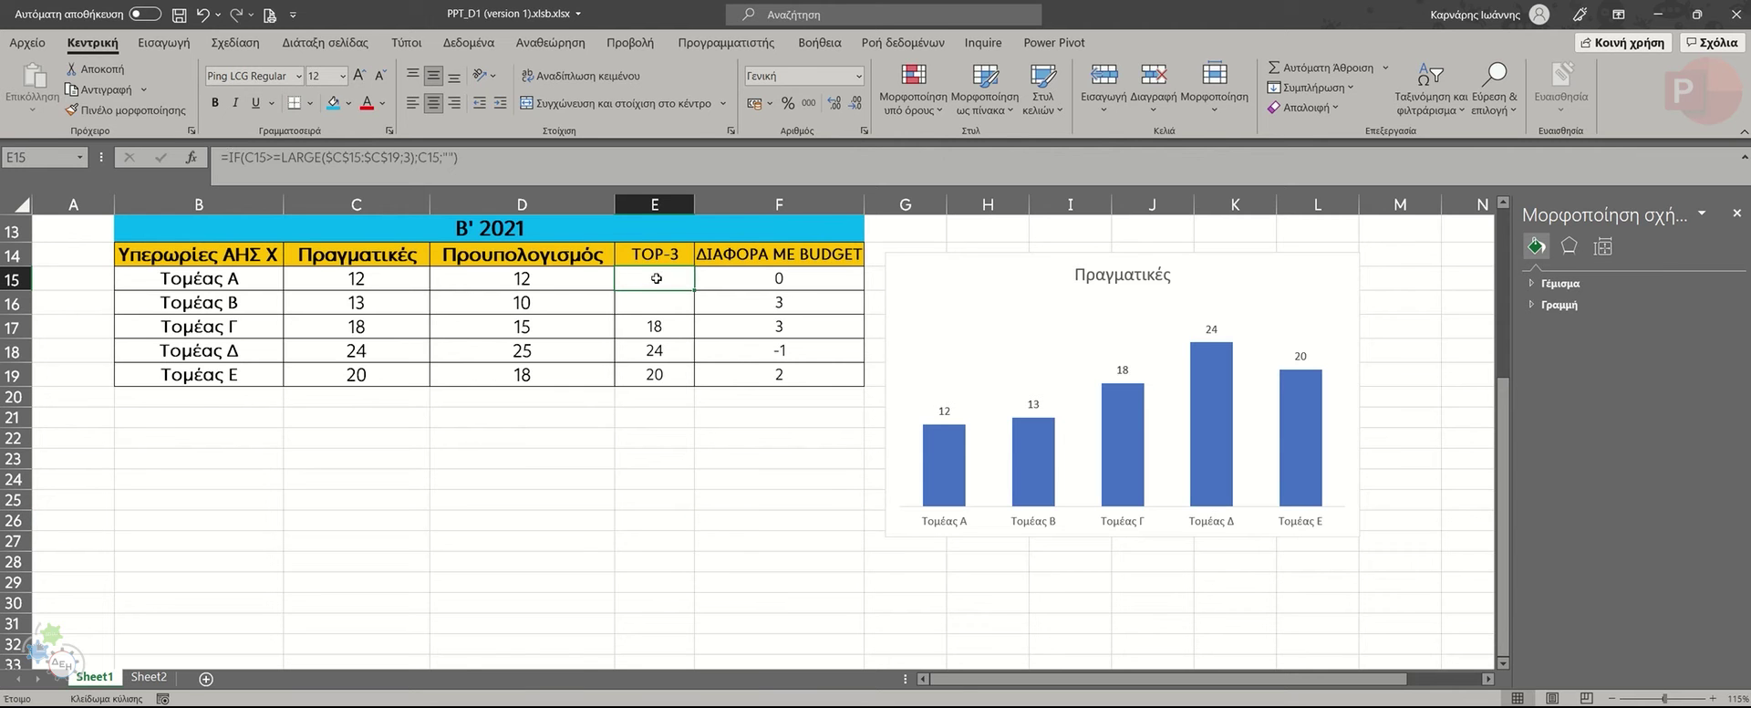
left_click(229, 157)
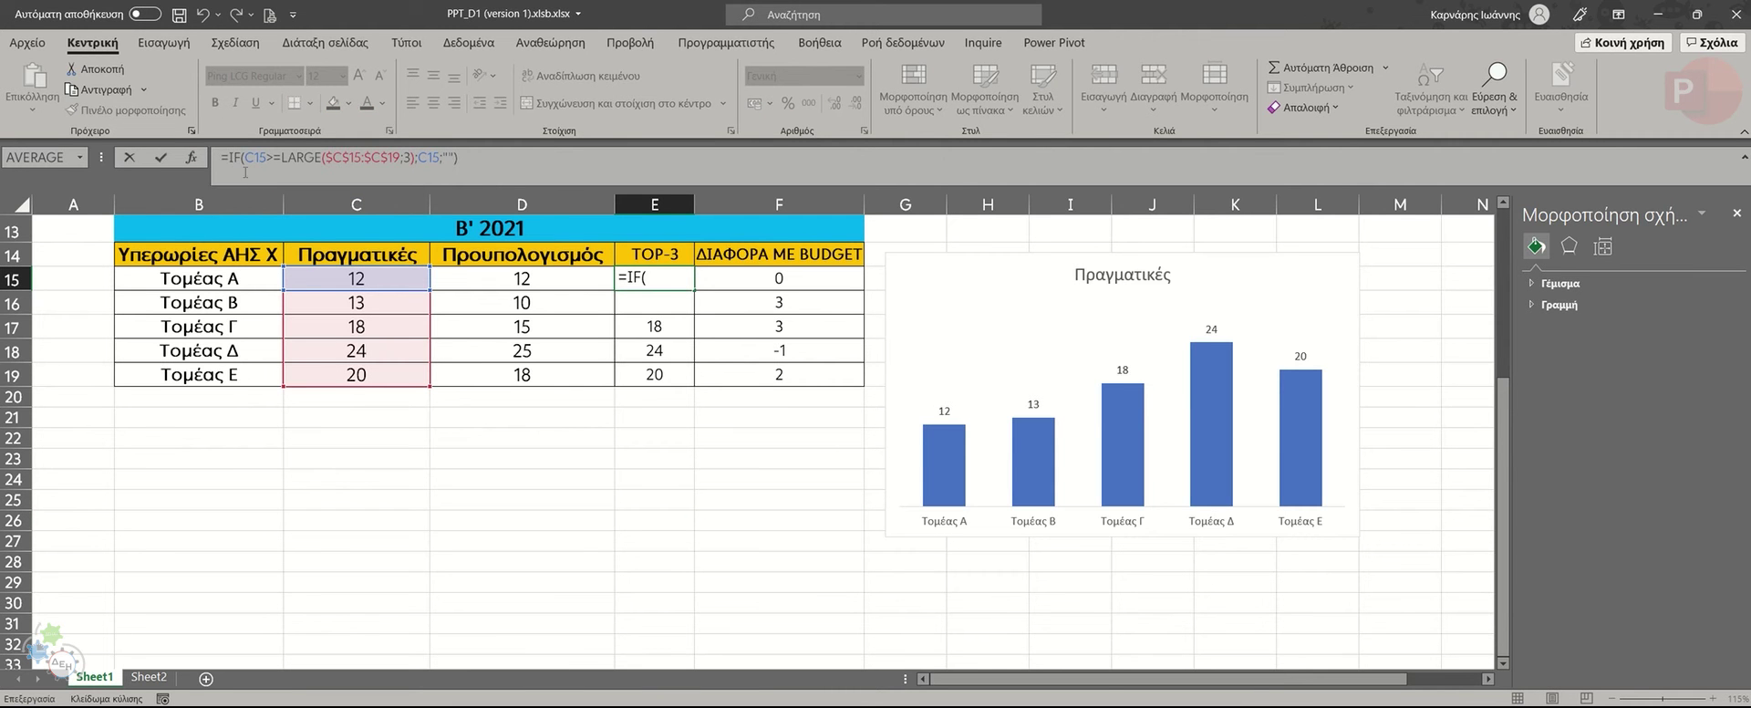
double_click(235, 157)
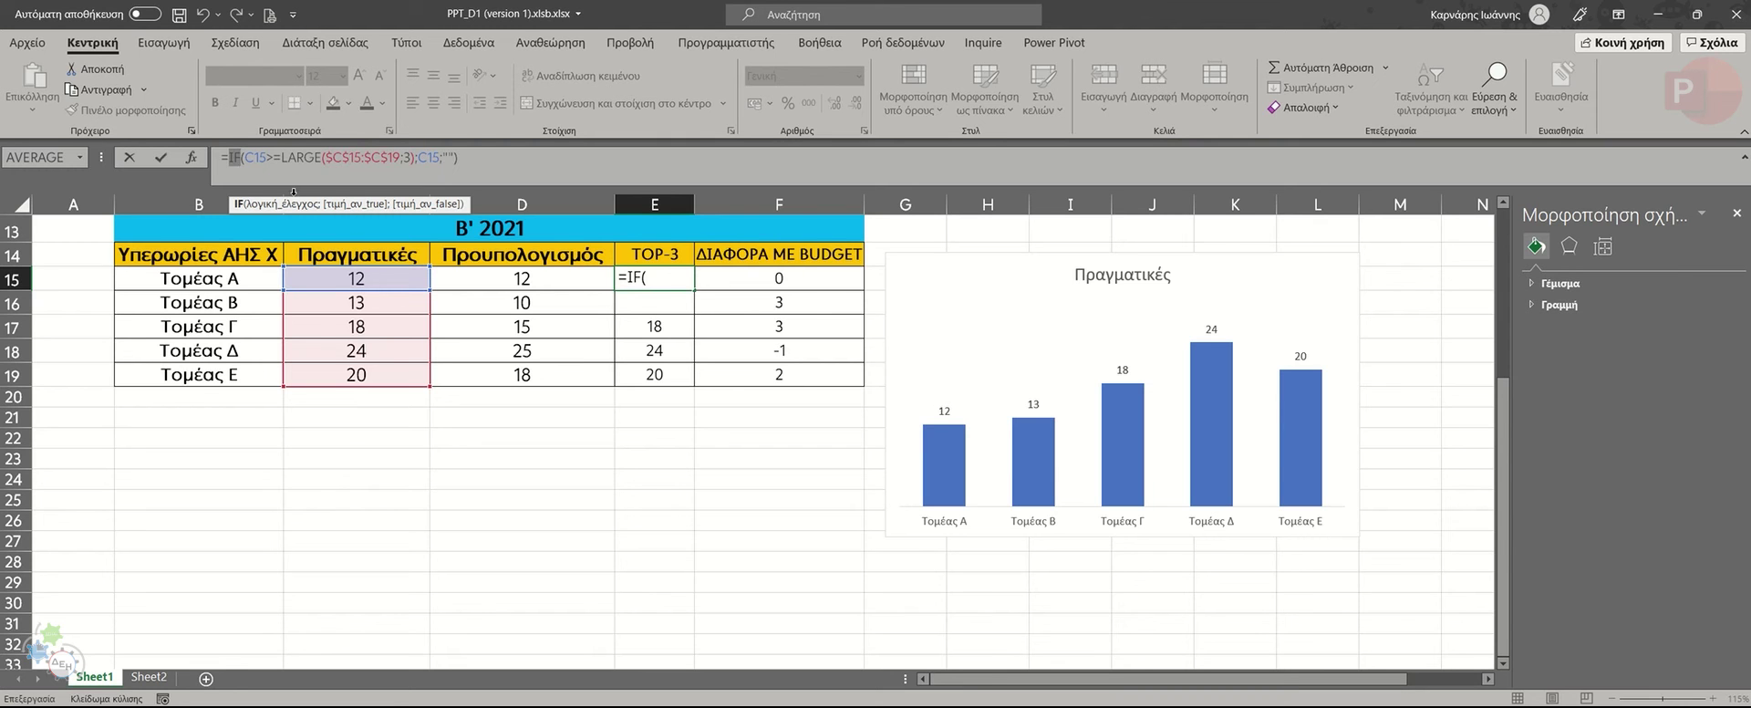
left_click_drag(282, 157, 323, 157)
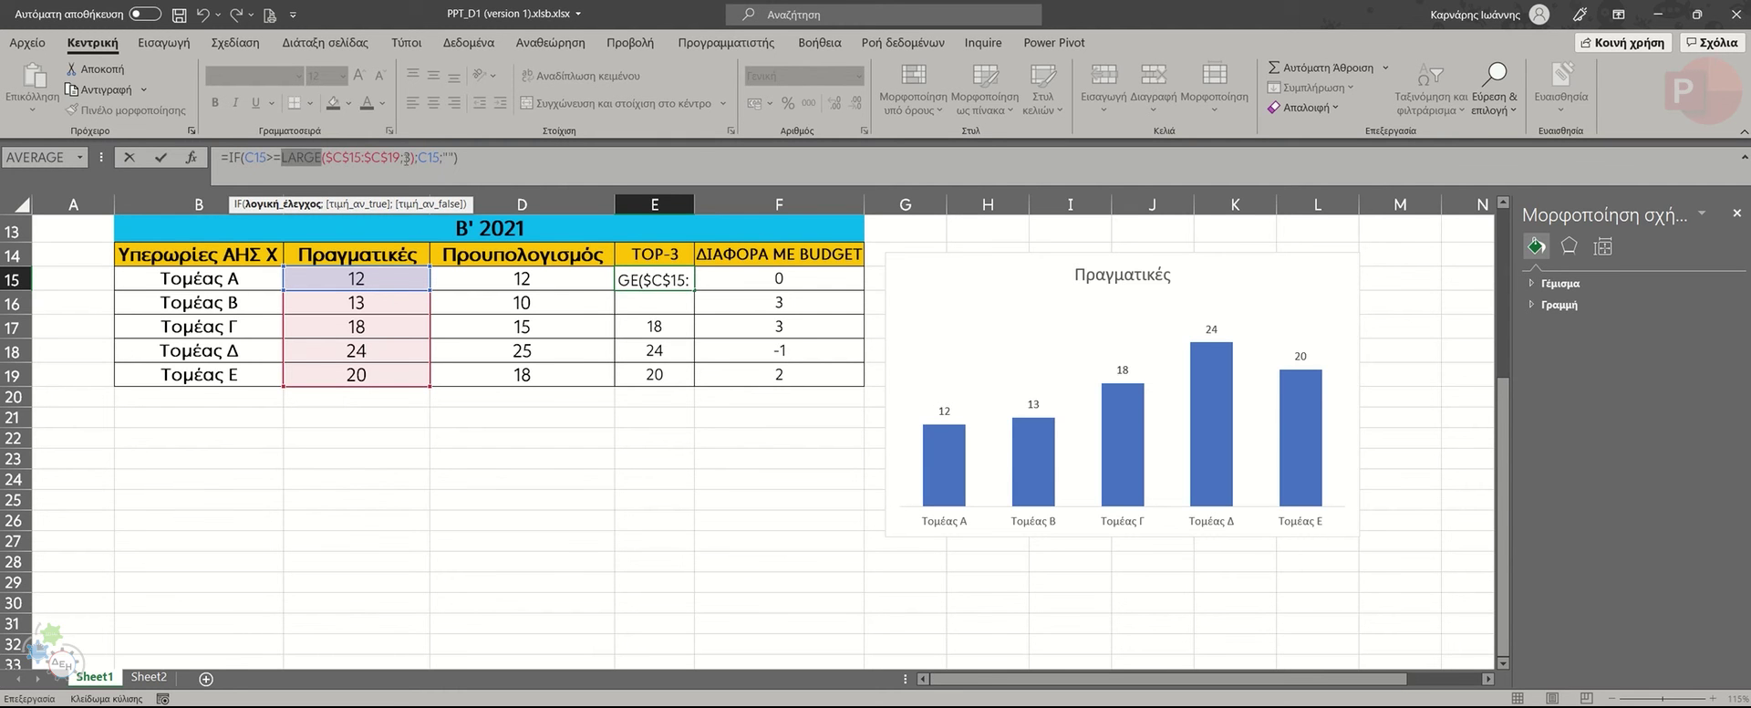
double_click(406, 157)
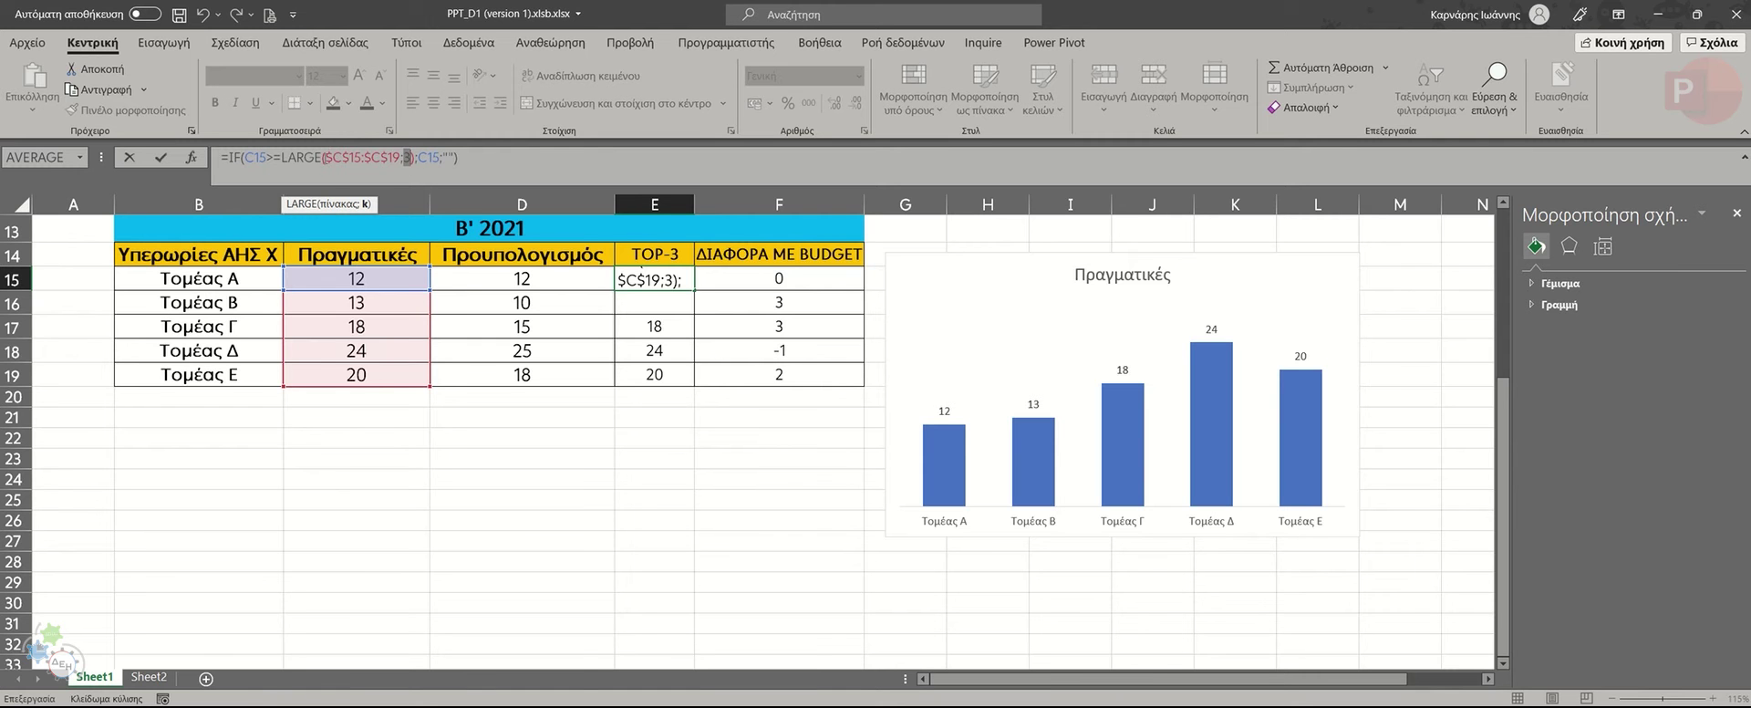
left_click(333, 204)
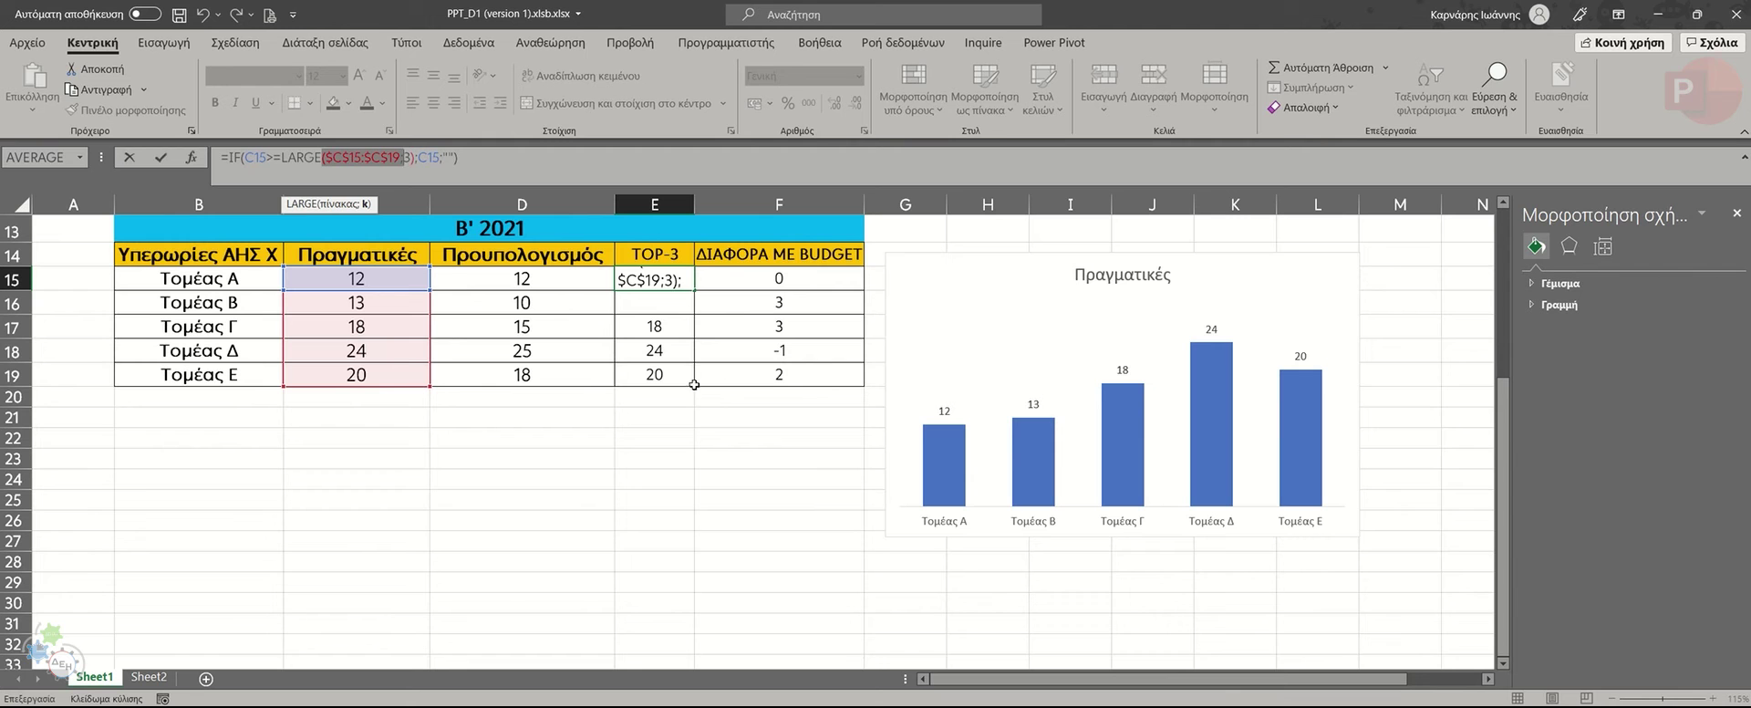
left_click(420, 157)
double_click(408, 157)
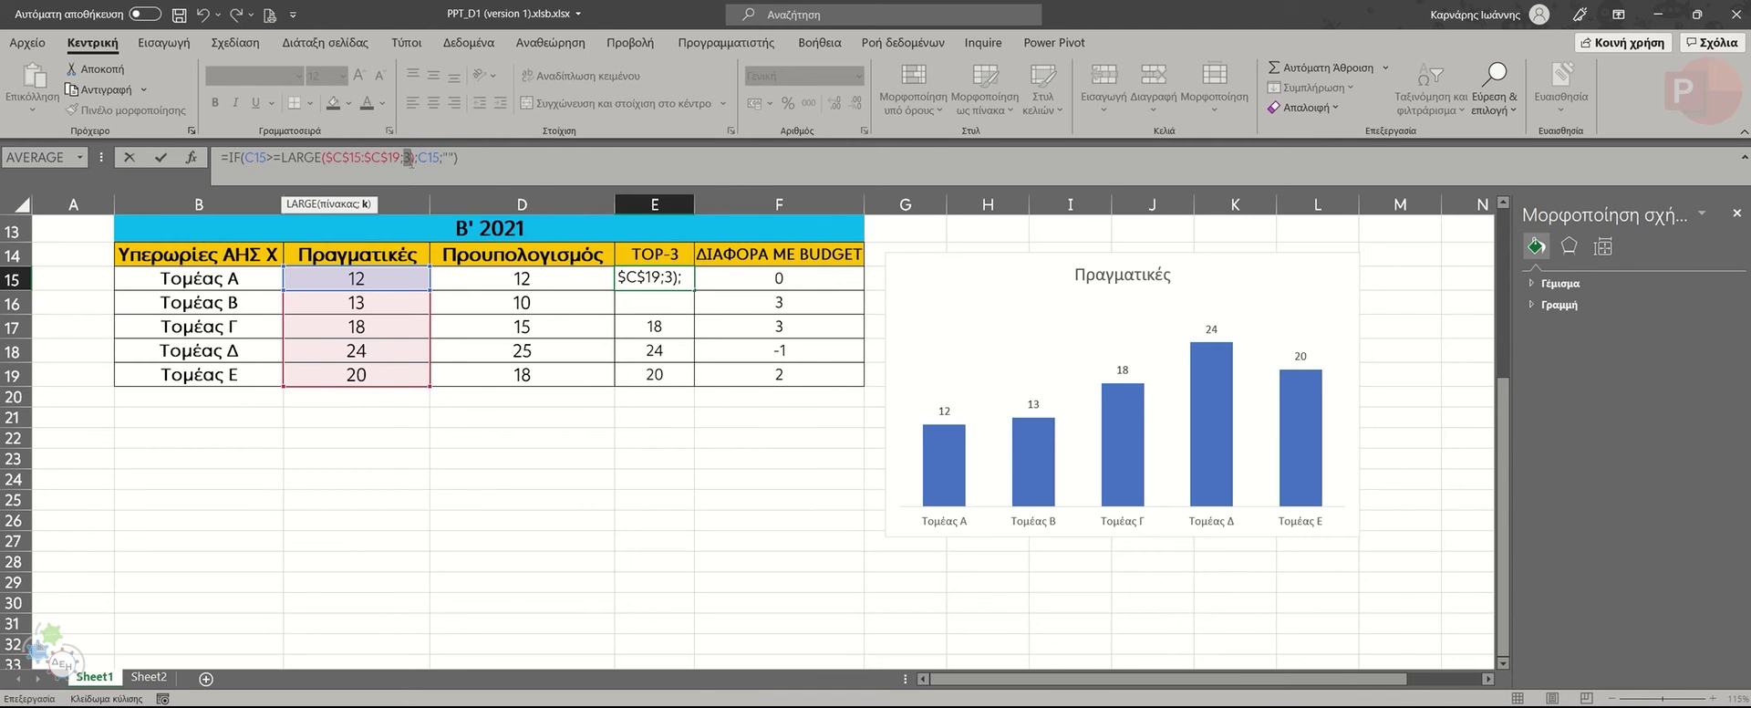
left_click(415, 157)
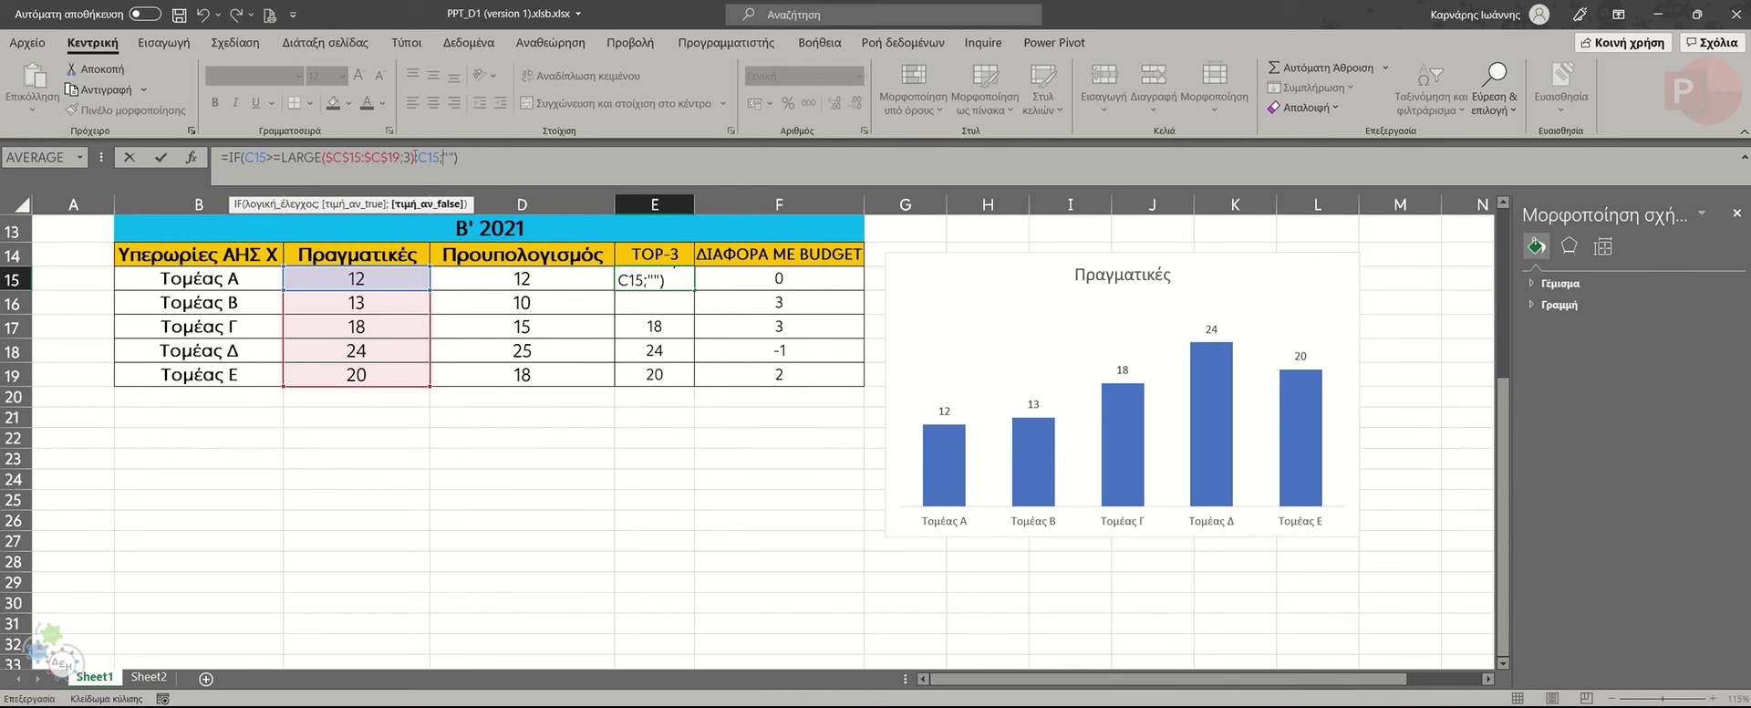
left_click_drag(417, 156, 435, 158)
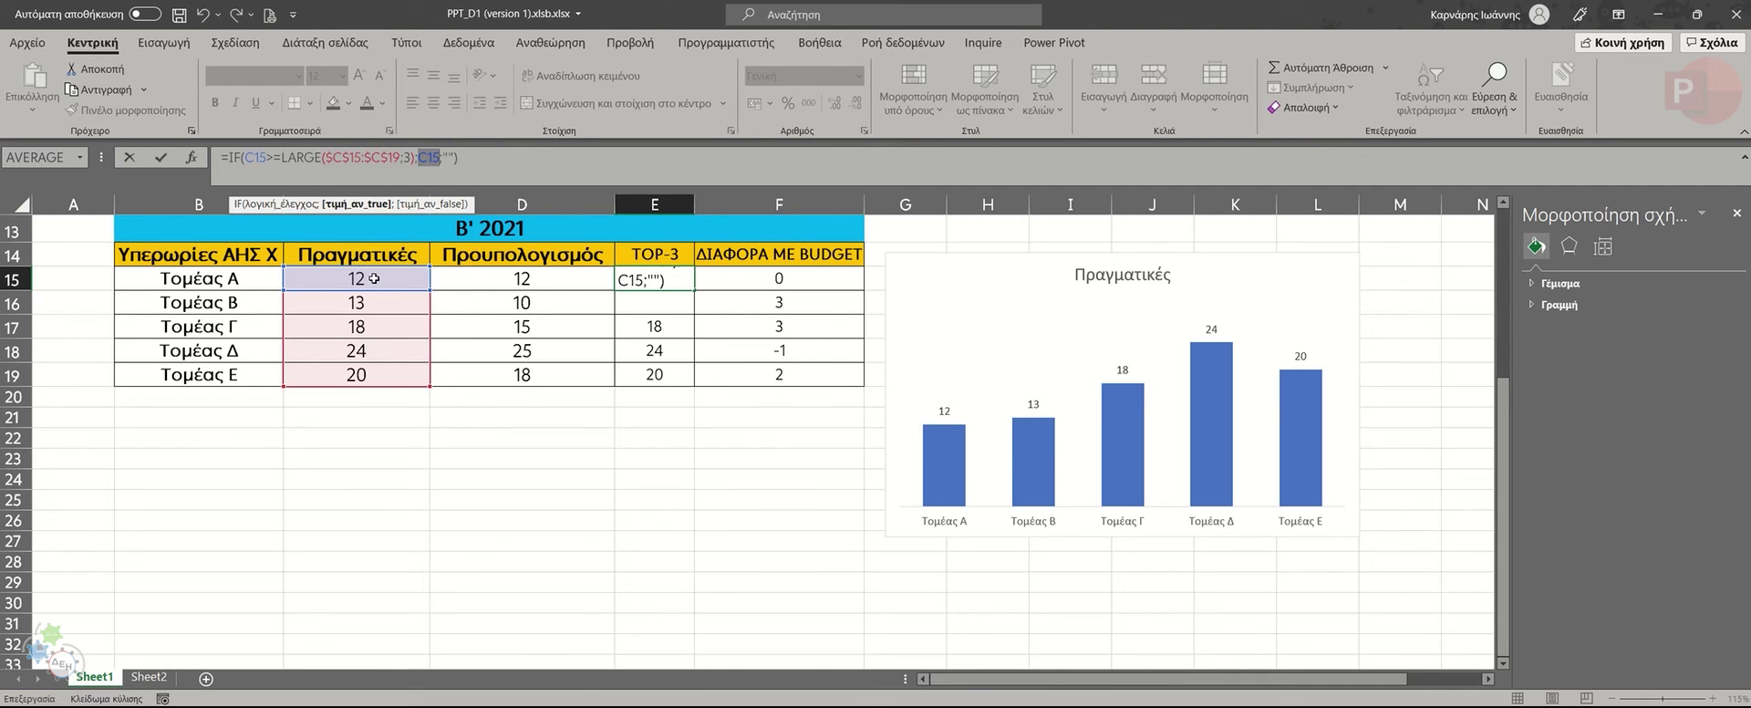
left_click(450, 206)
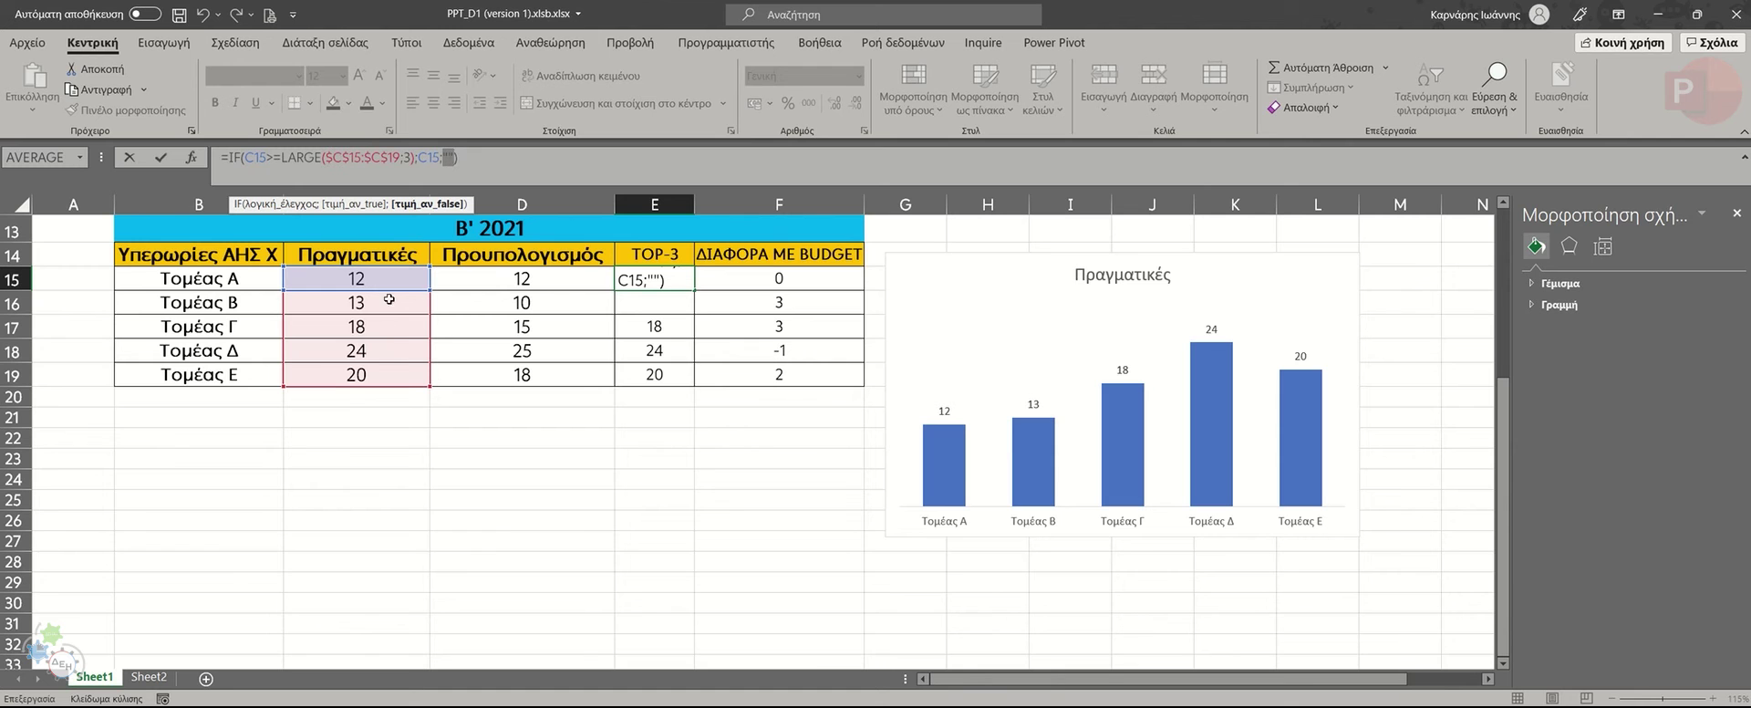
left_click(472, 155)
key("Return")
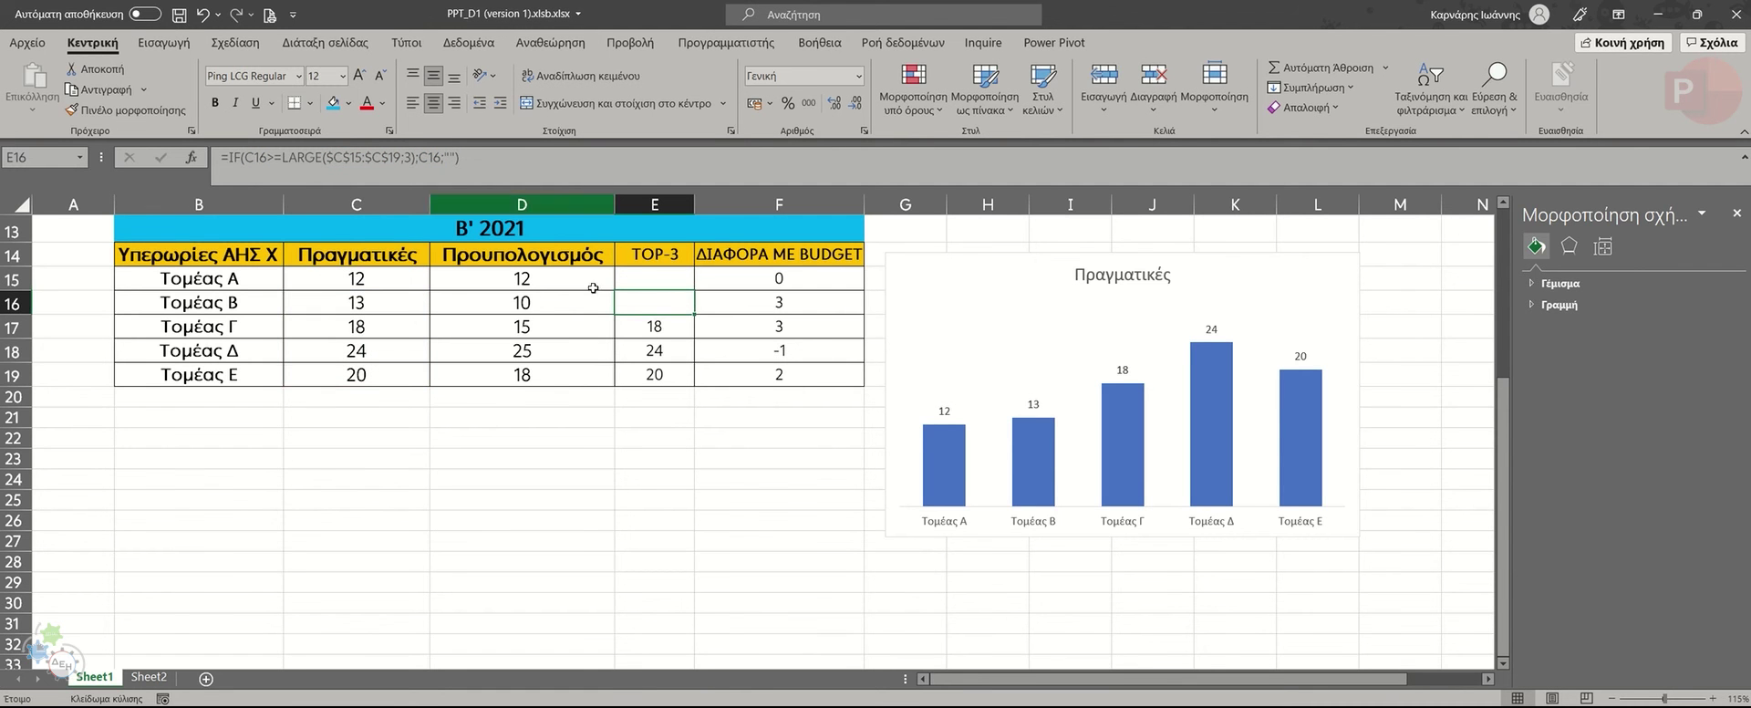
Fill the E15 formula down to E19, showing 18, 24 and 20 with blanks for Α and Β.
left_click(675, 282)
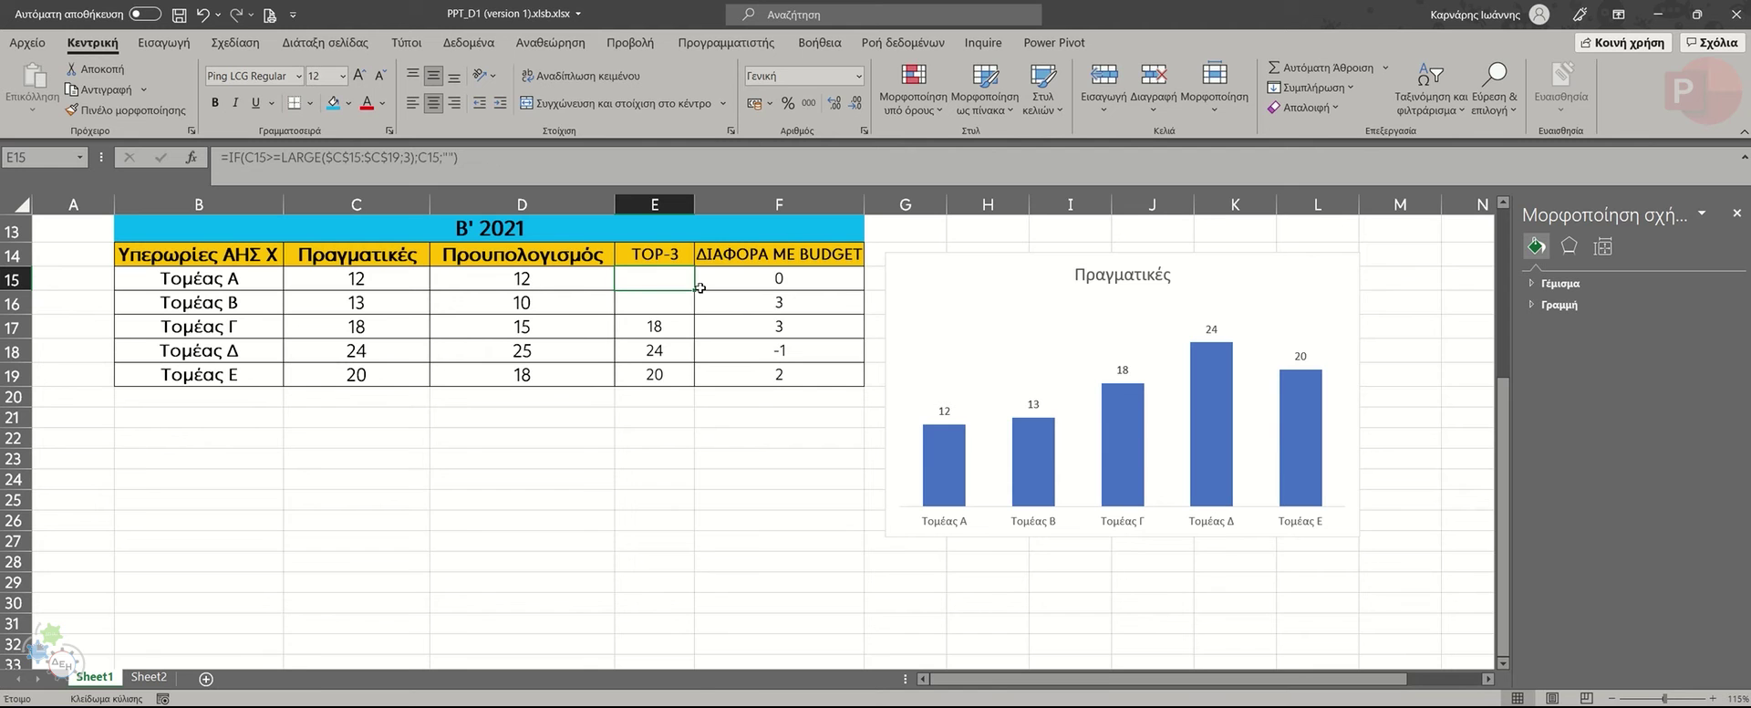
left_click_drag(693, 289, 697, 380)
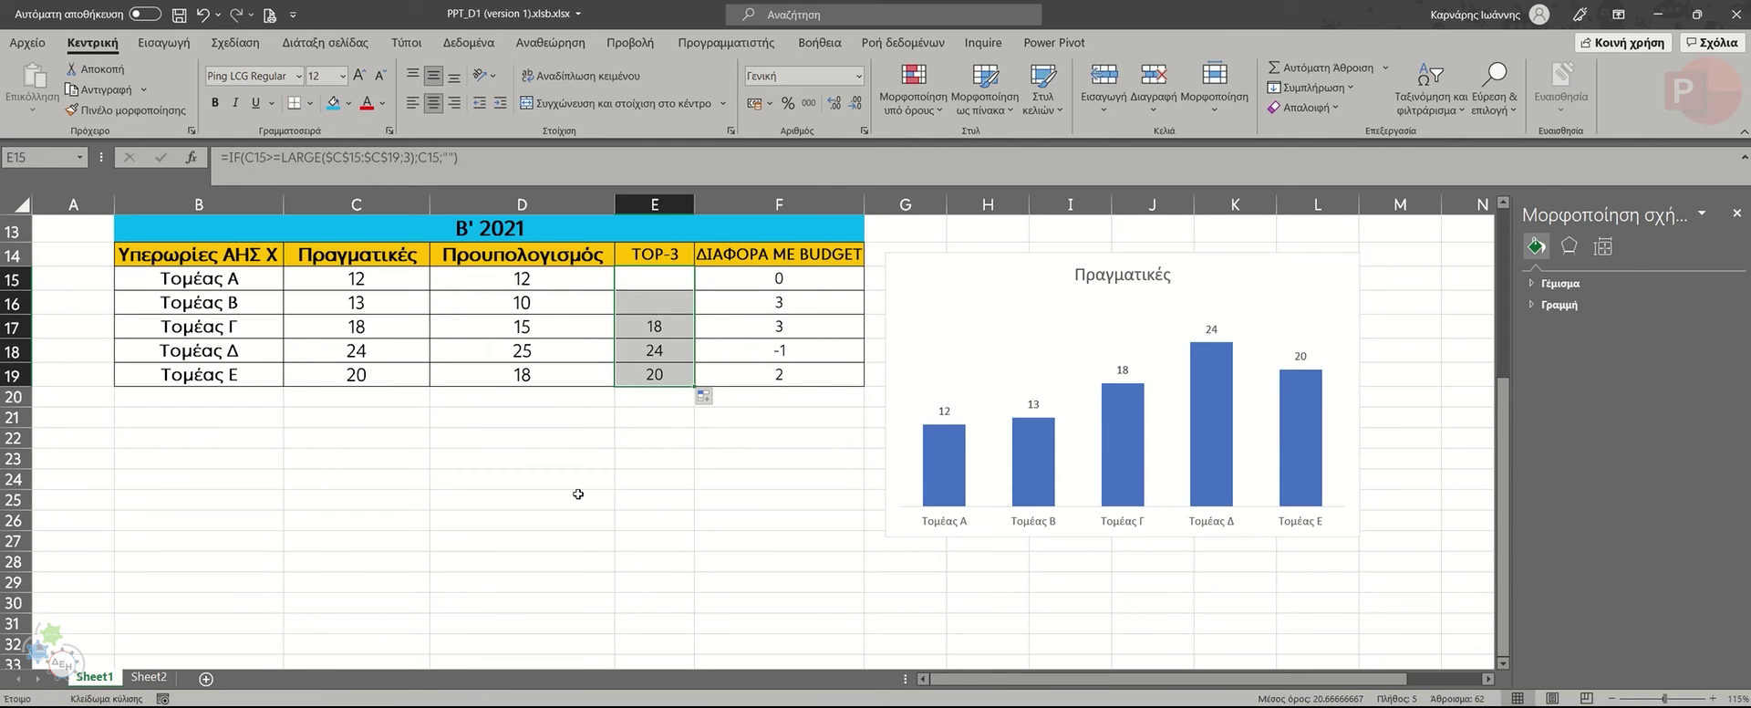
left_click_drag(578, 500, 578, 480)
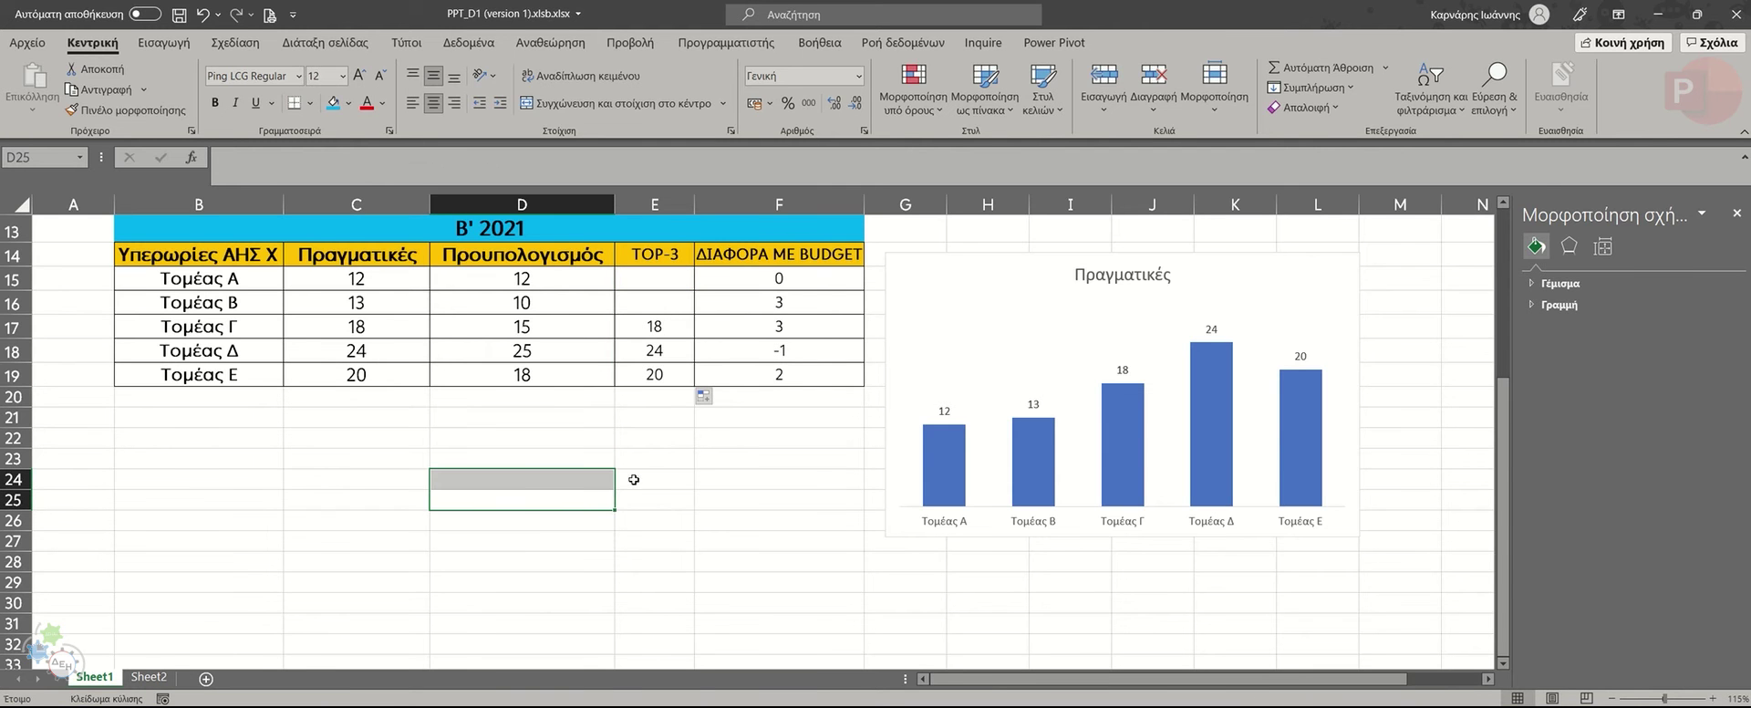
left_click(441, 435)
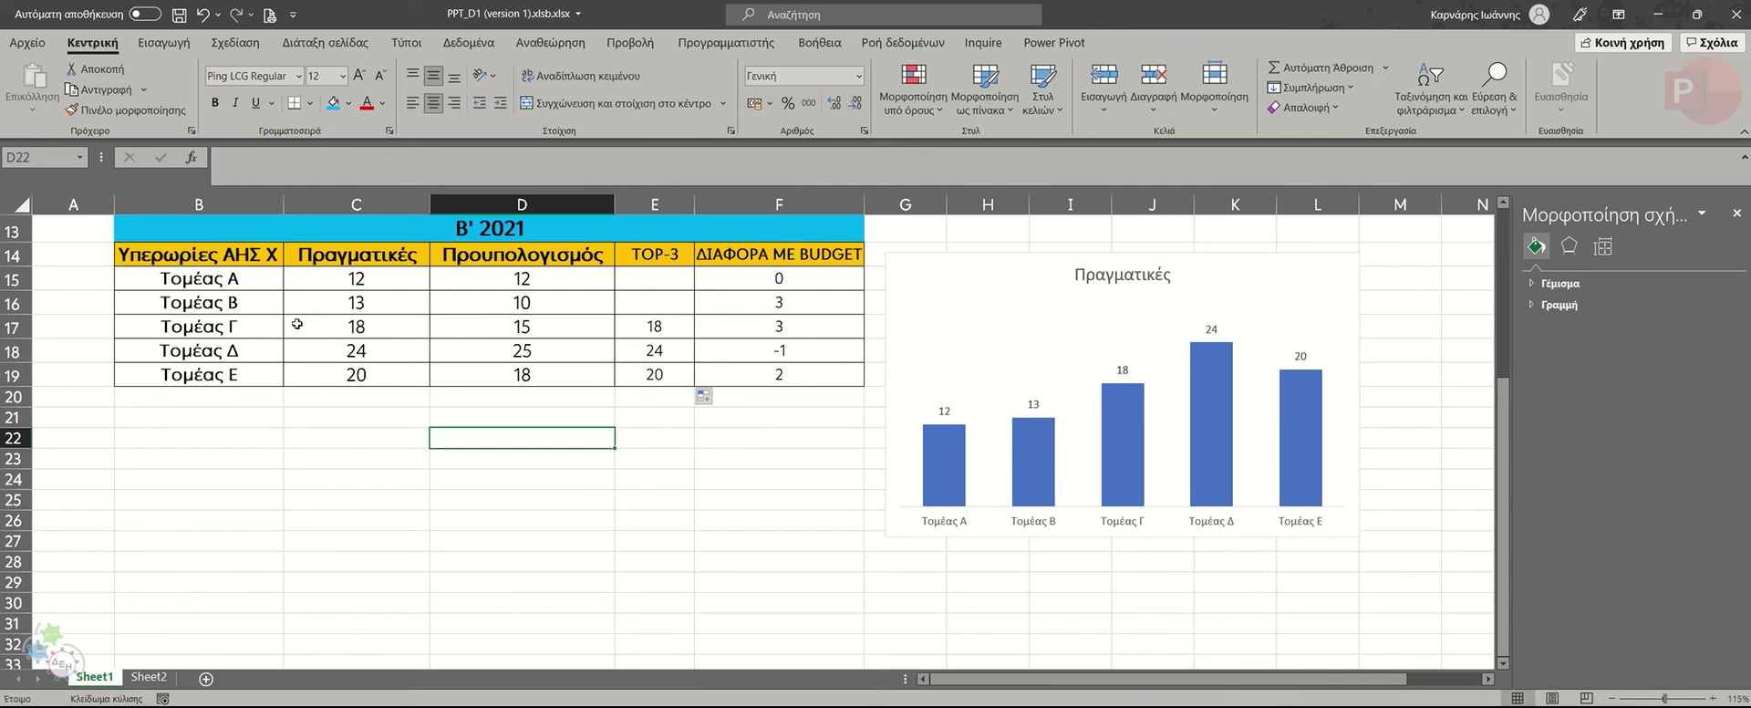
Add a TOP-3 series to the chart, named from E14 with values E15:E19.
left_click(1048, 461)
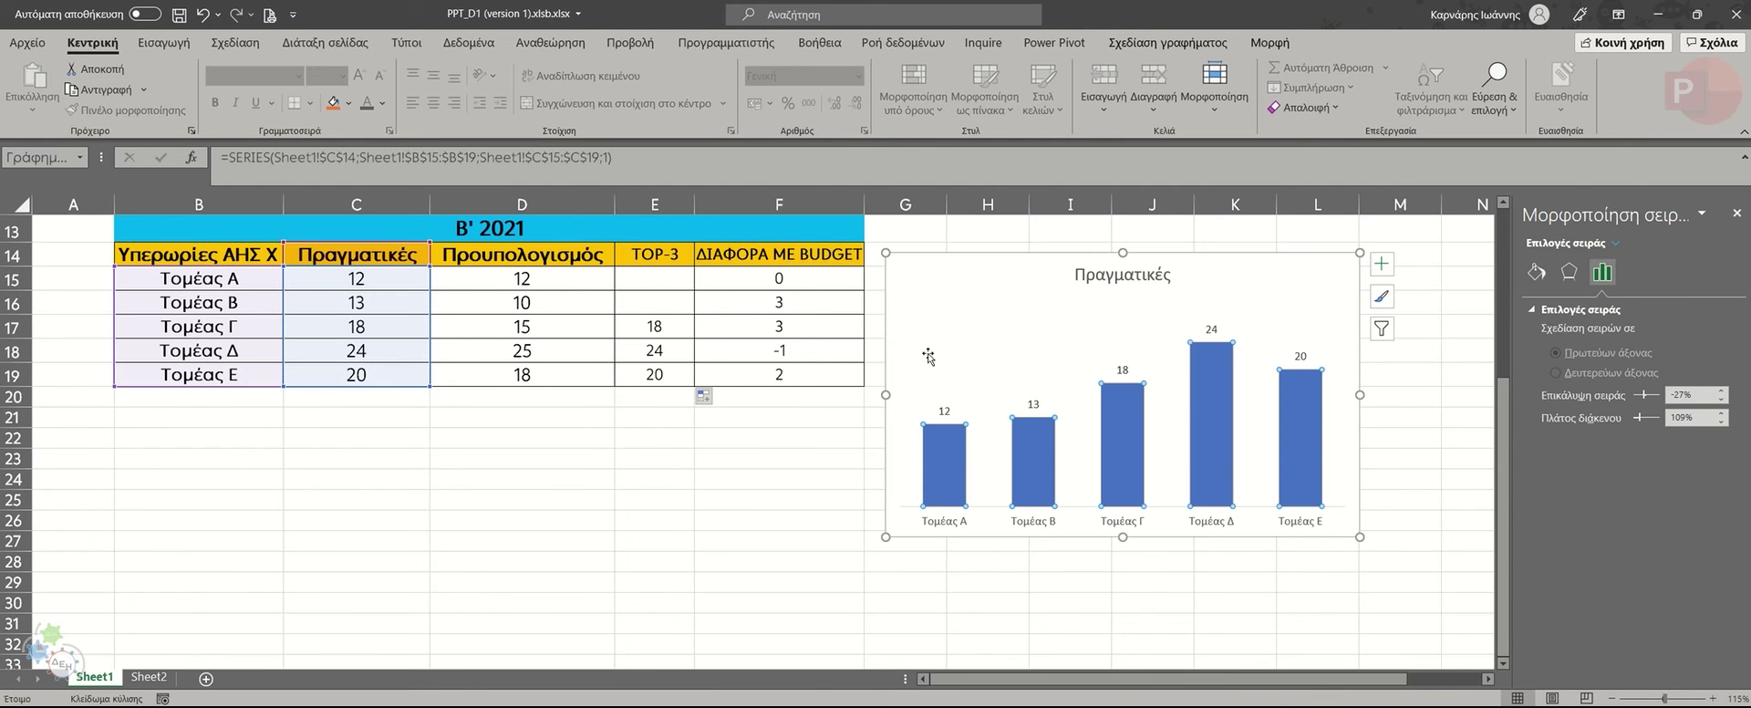
left_click(885, 359)
right_click(885, 358)
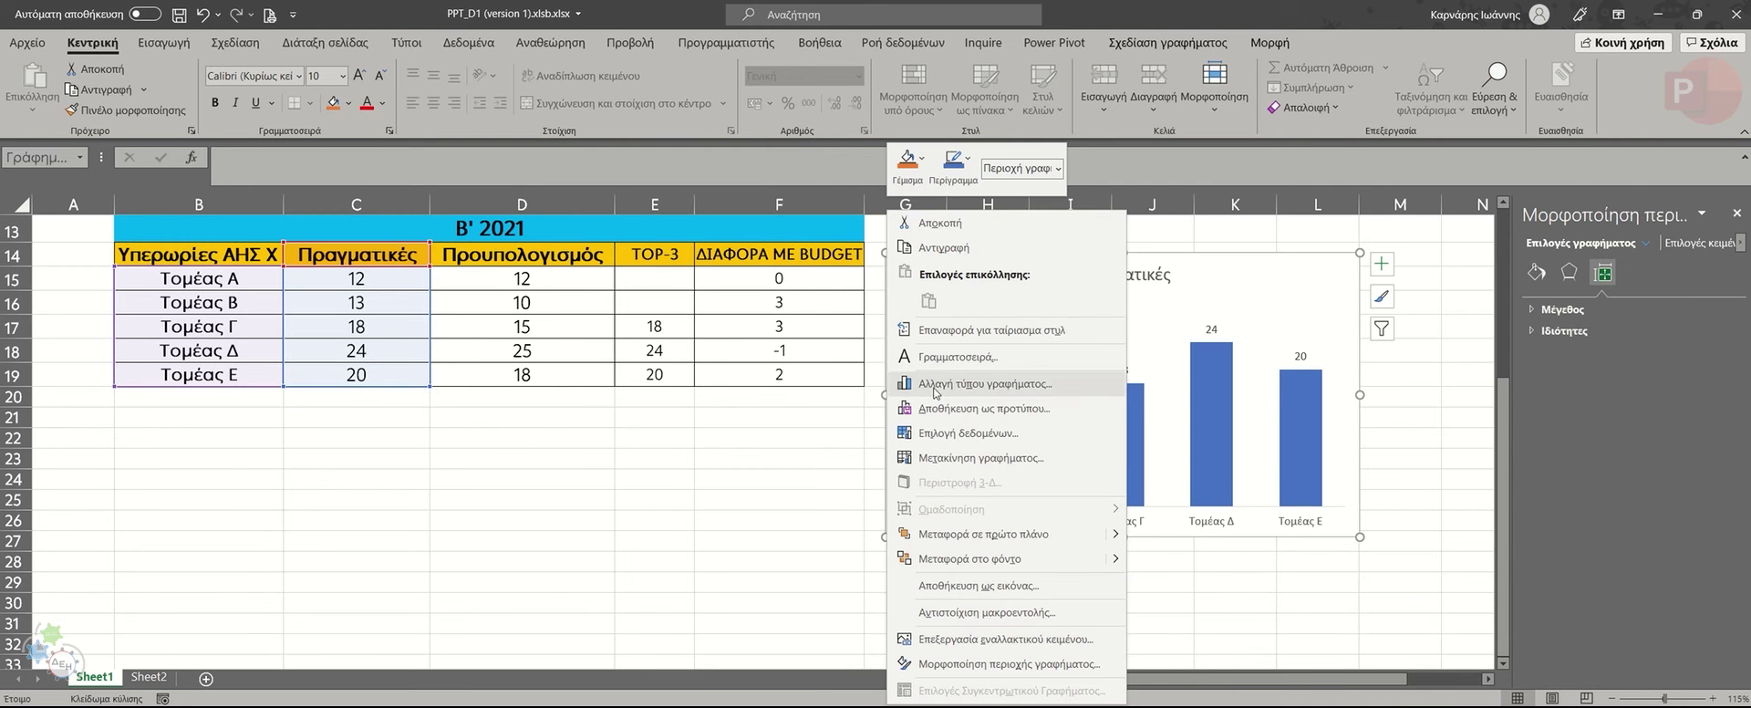
left_click(957, 438)
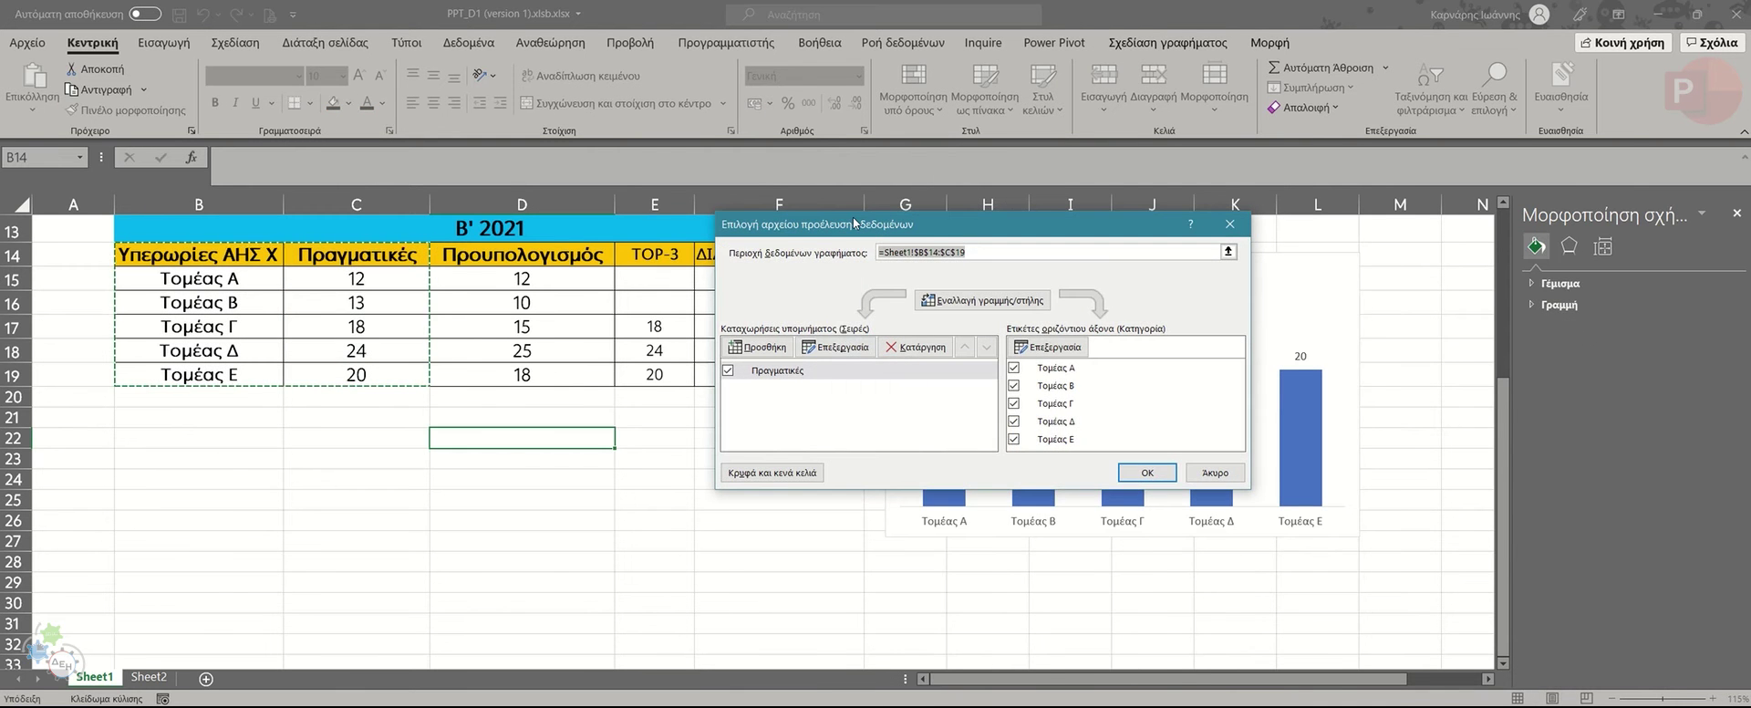
left_click_drag(866, 226, 504, 422)
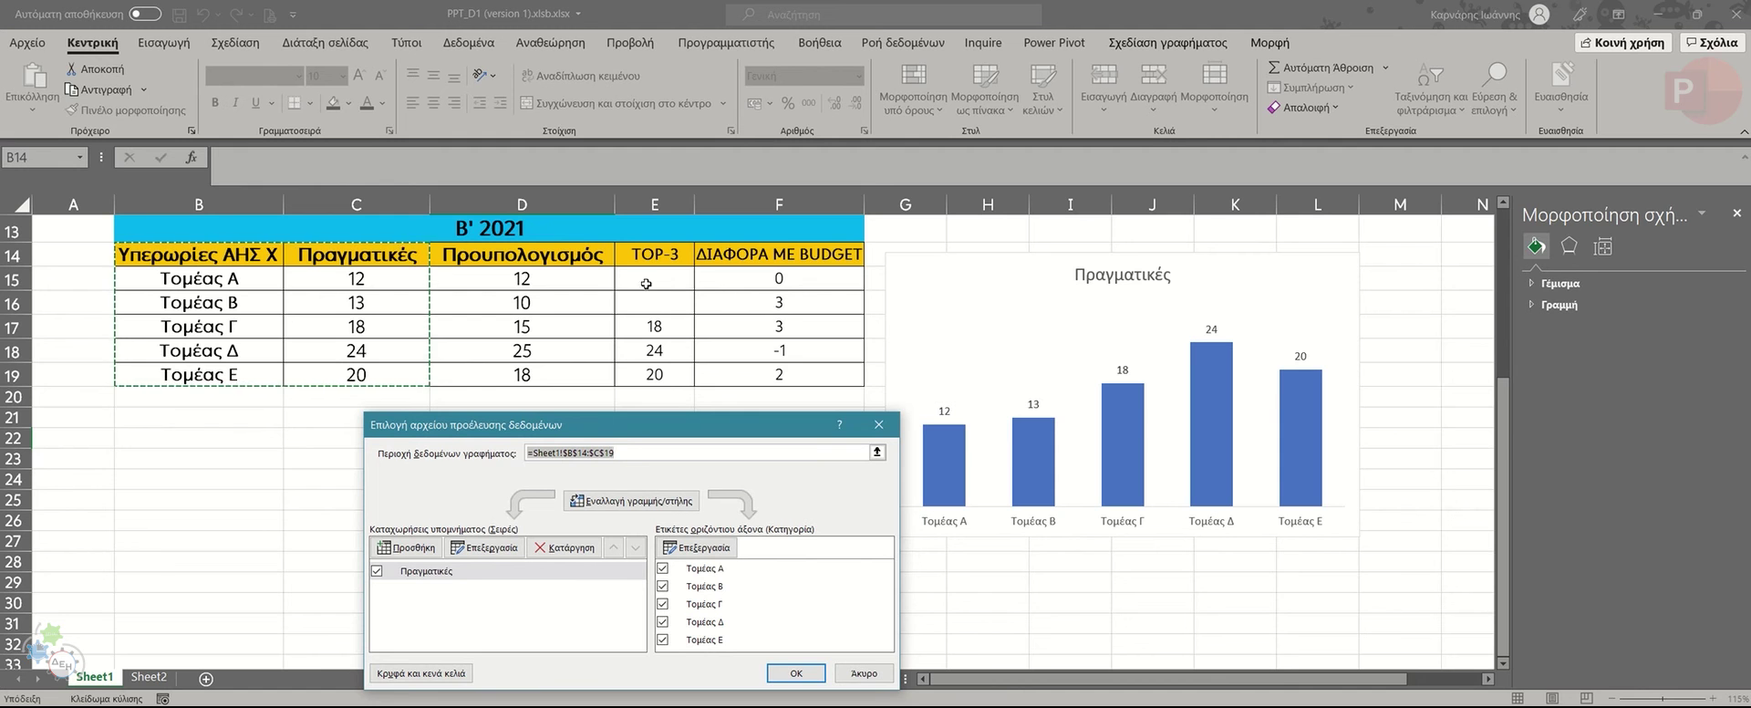
left_click_drag(604, 425, 574, 409)
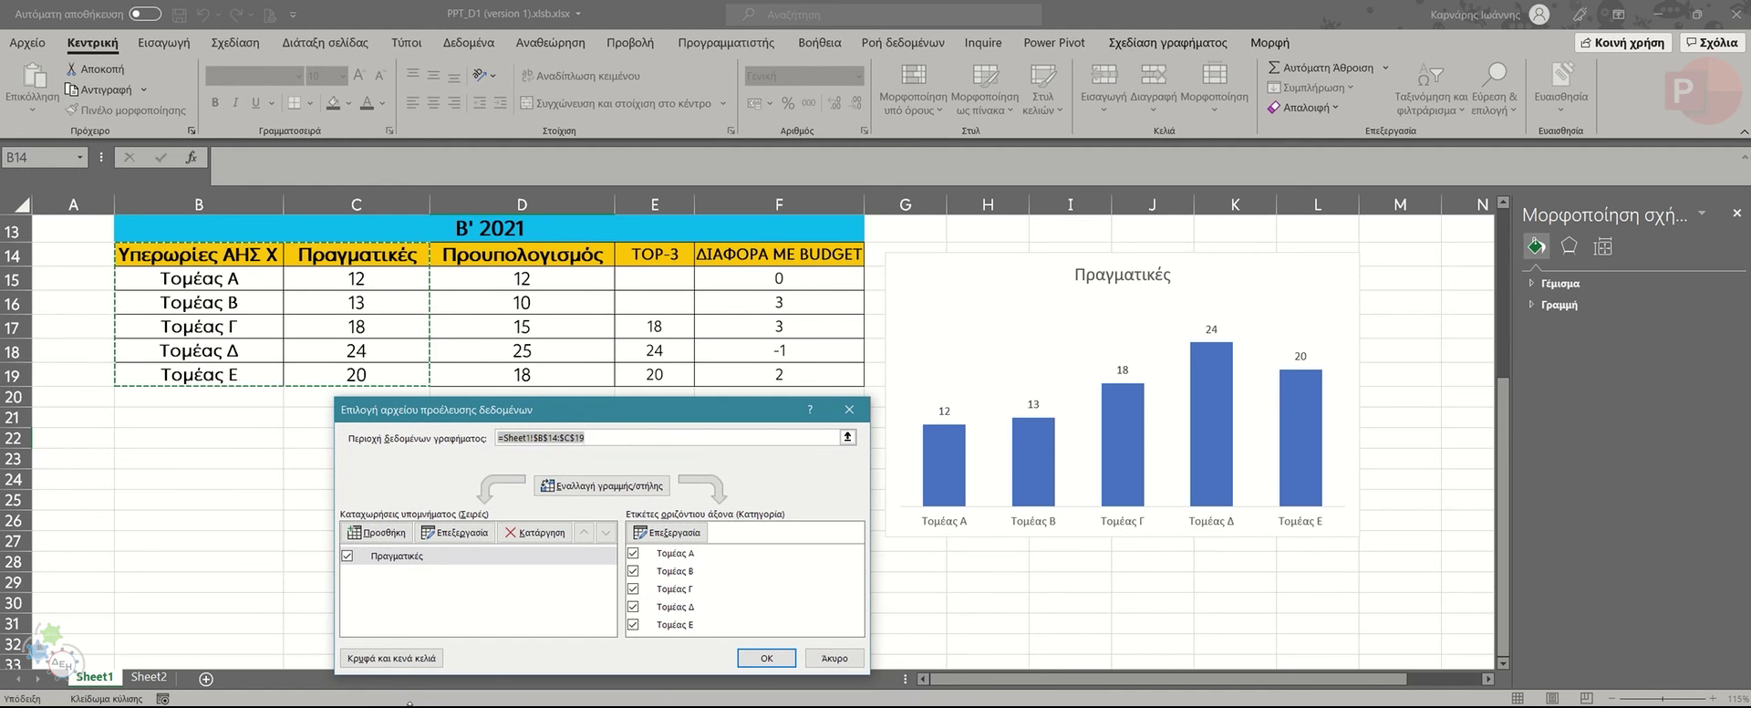
left_click(401, 537)
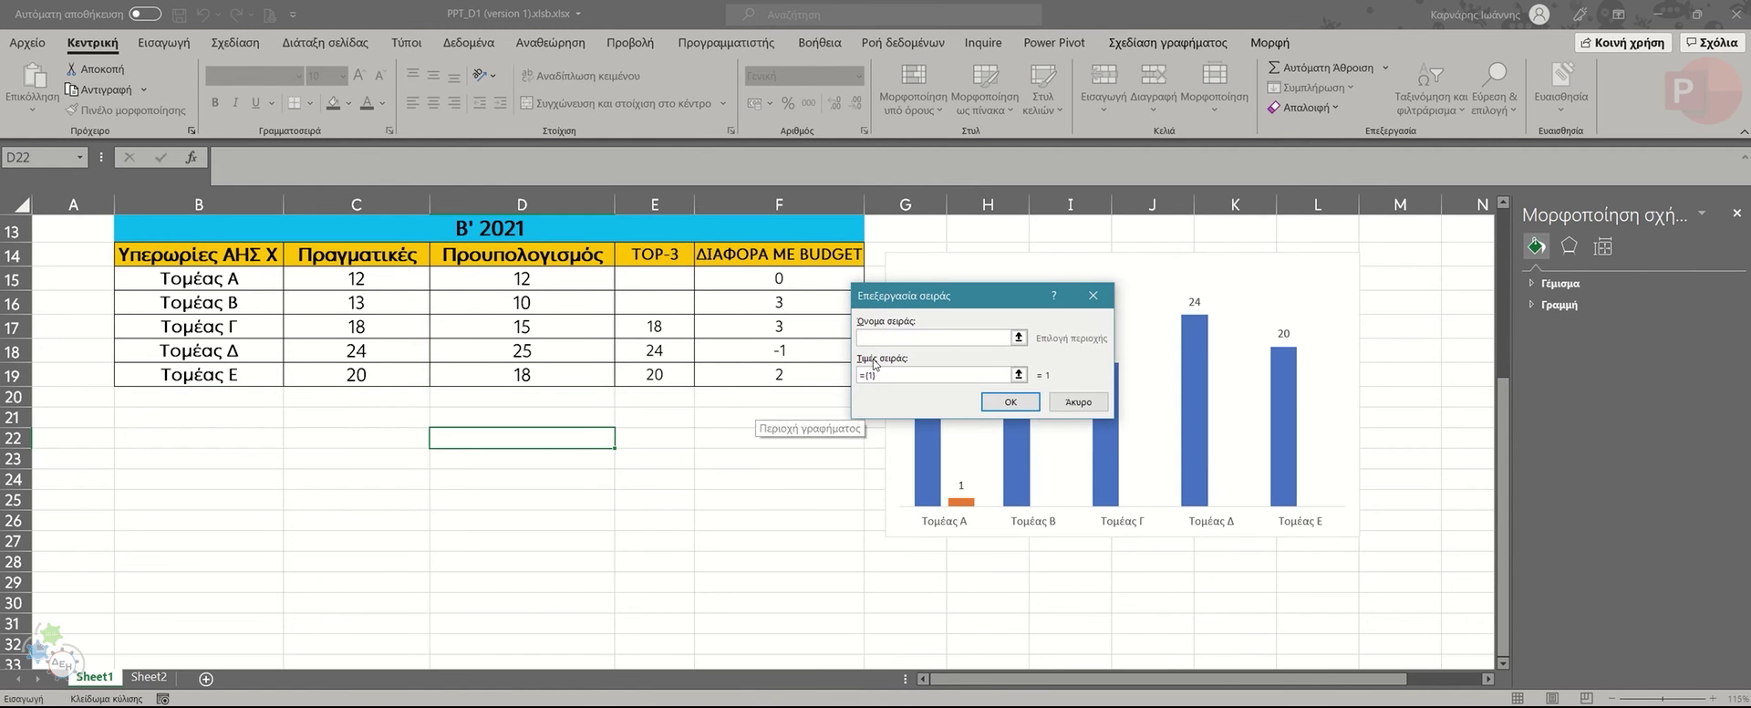
left_click(654, 255)
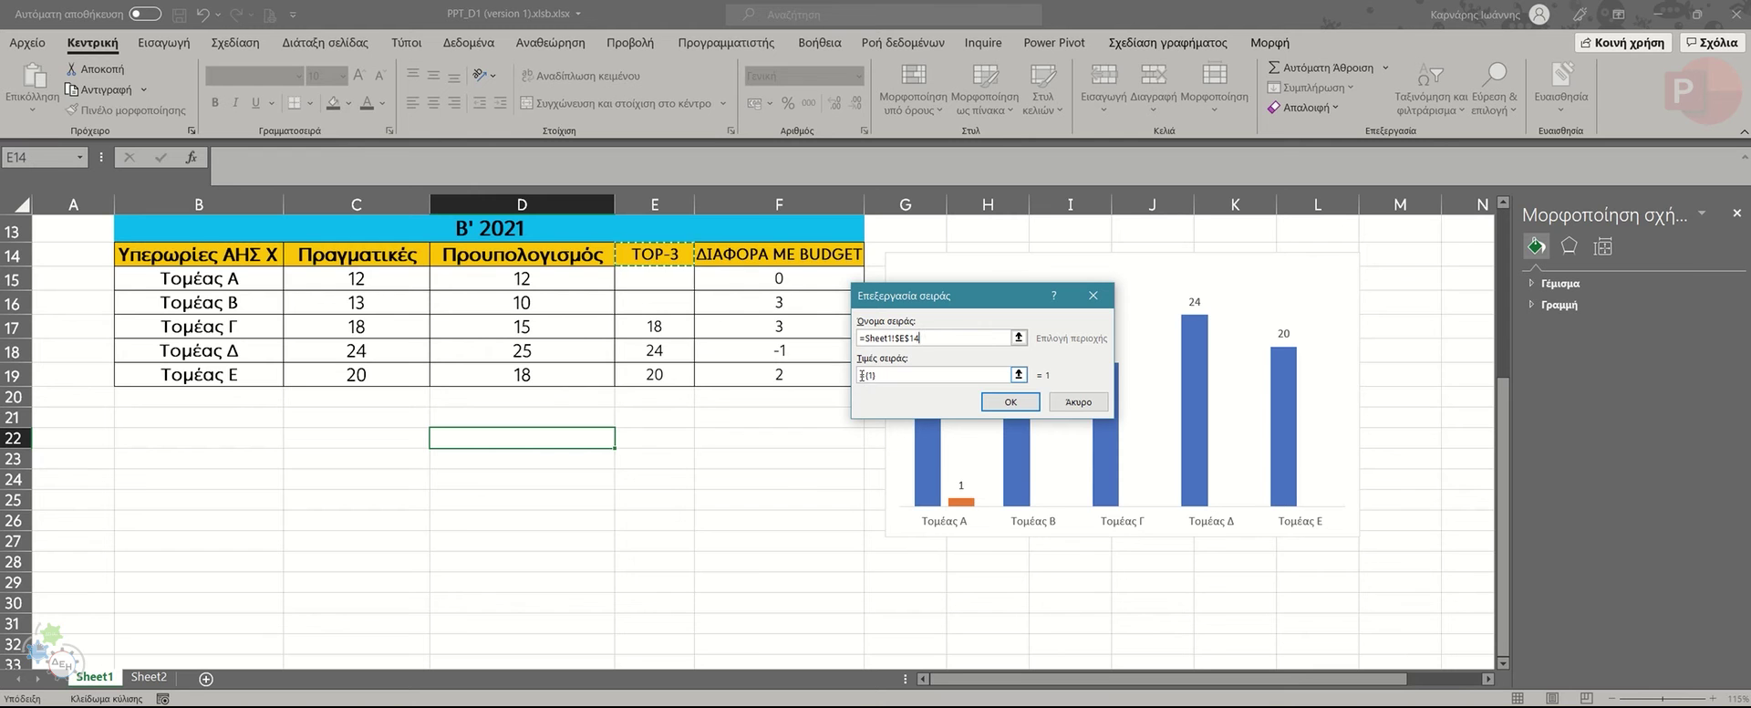
left_click_drag(863, 375, 877, 375)
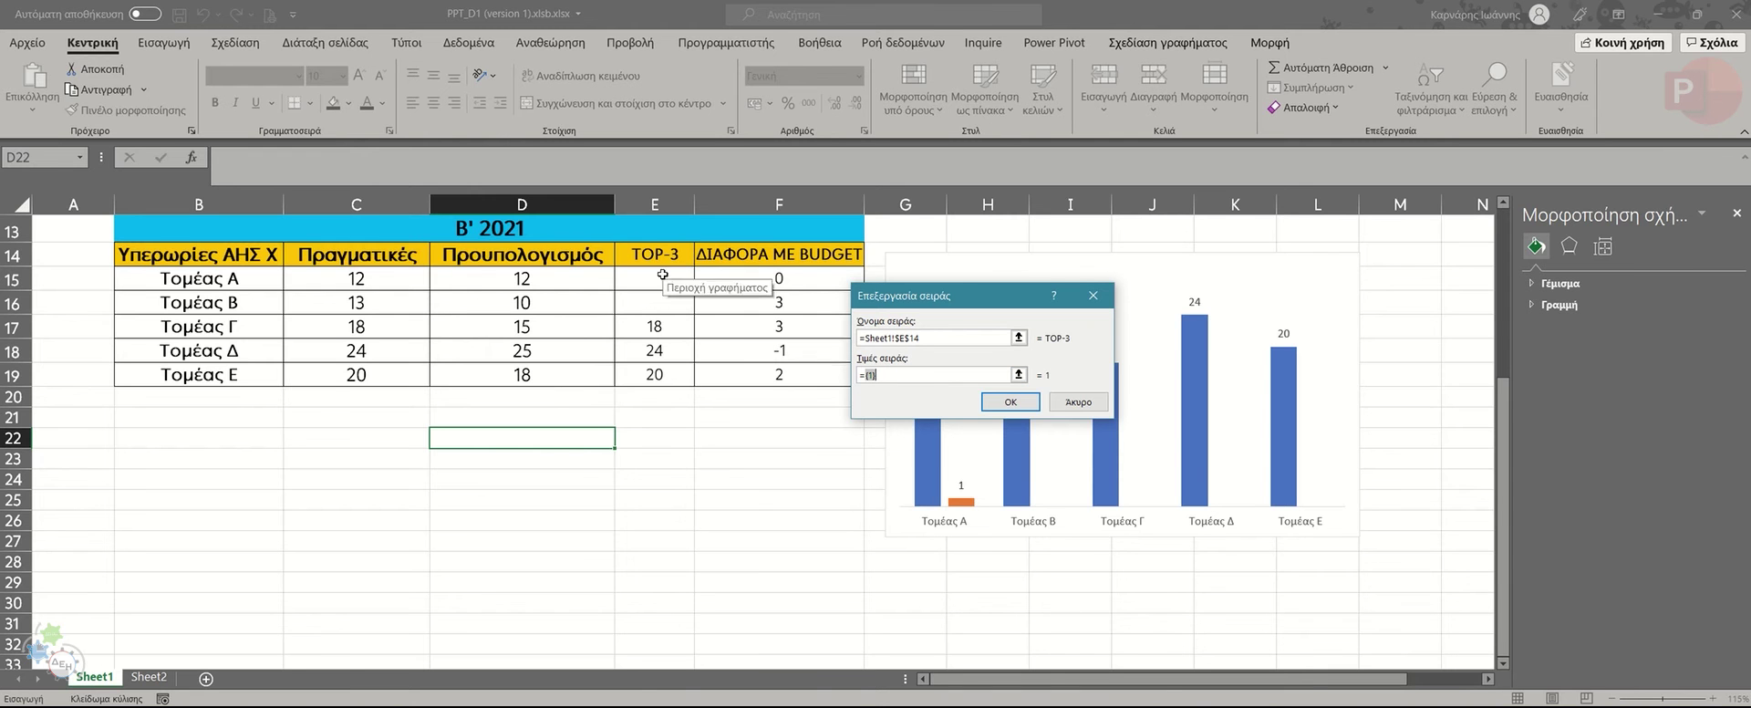
left_click_drag(661, 282, 661, 375)
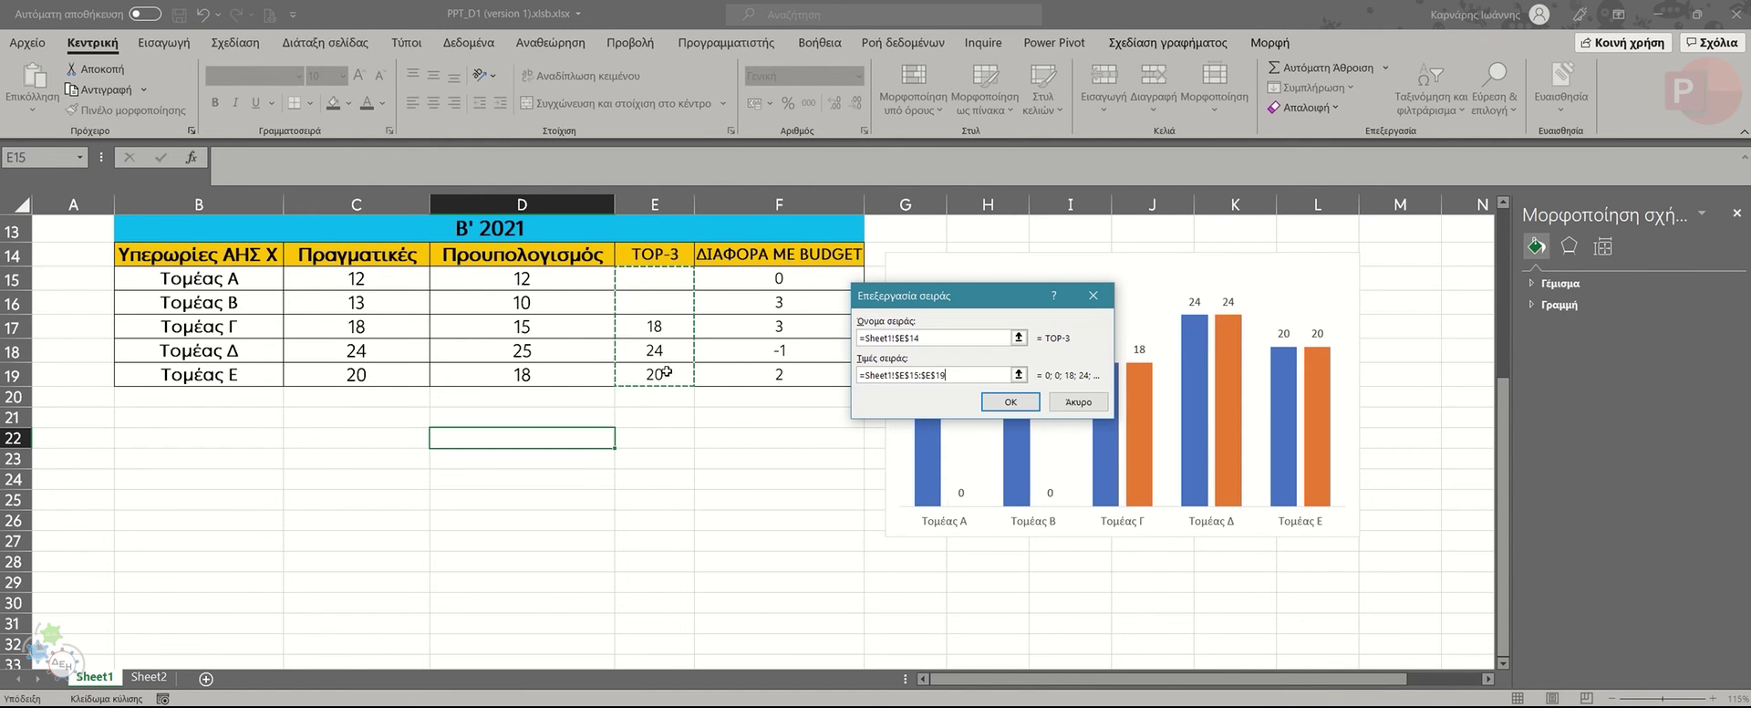
left_click(1001, 403)
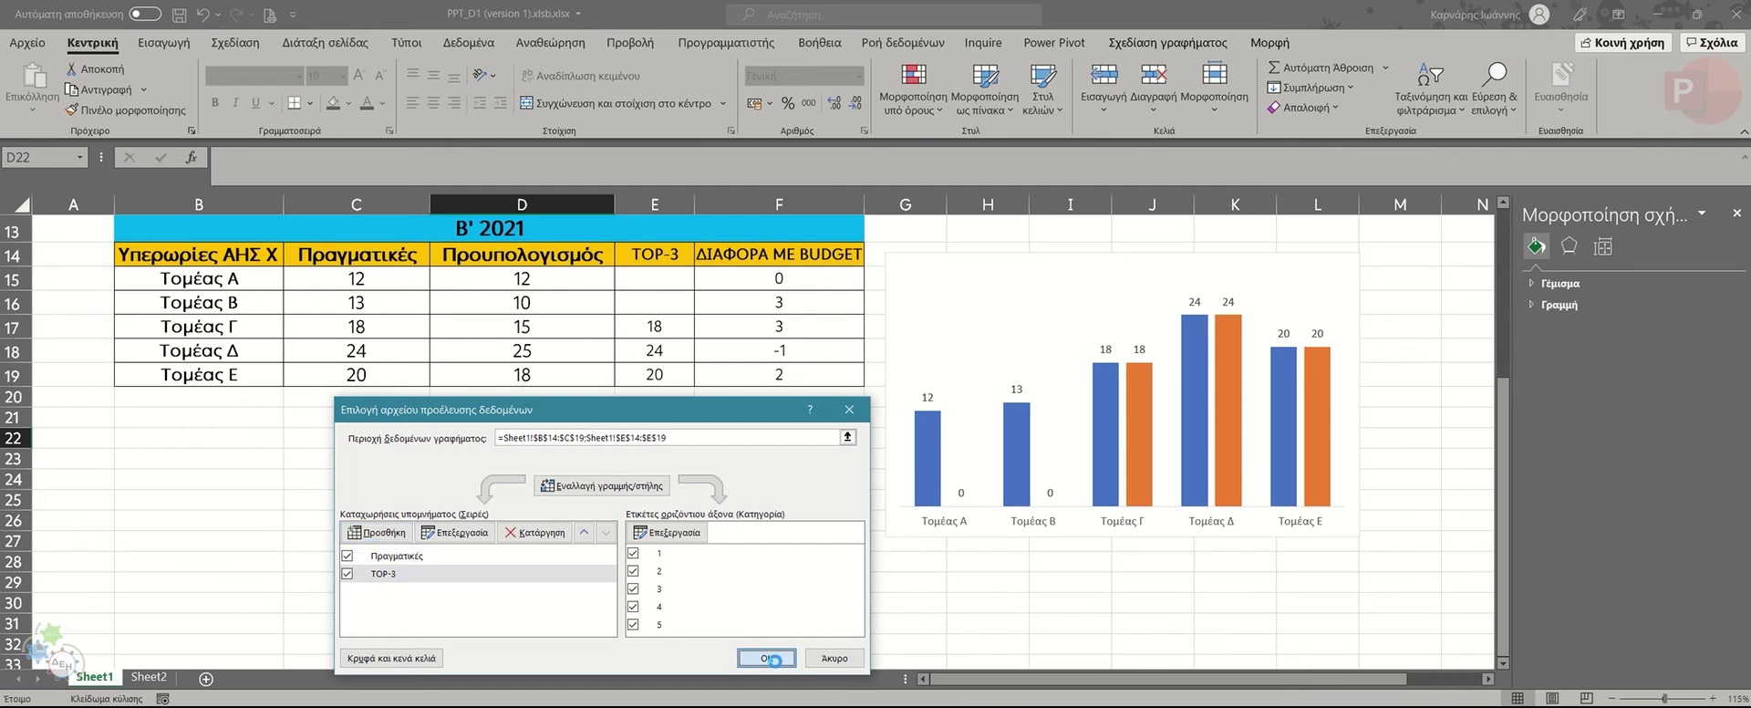
left_click(767, 657)
Set the TOP-3 series overlap to 100% so the orange bars cover the blue ones.
left_click(1140, 393)
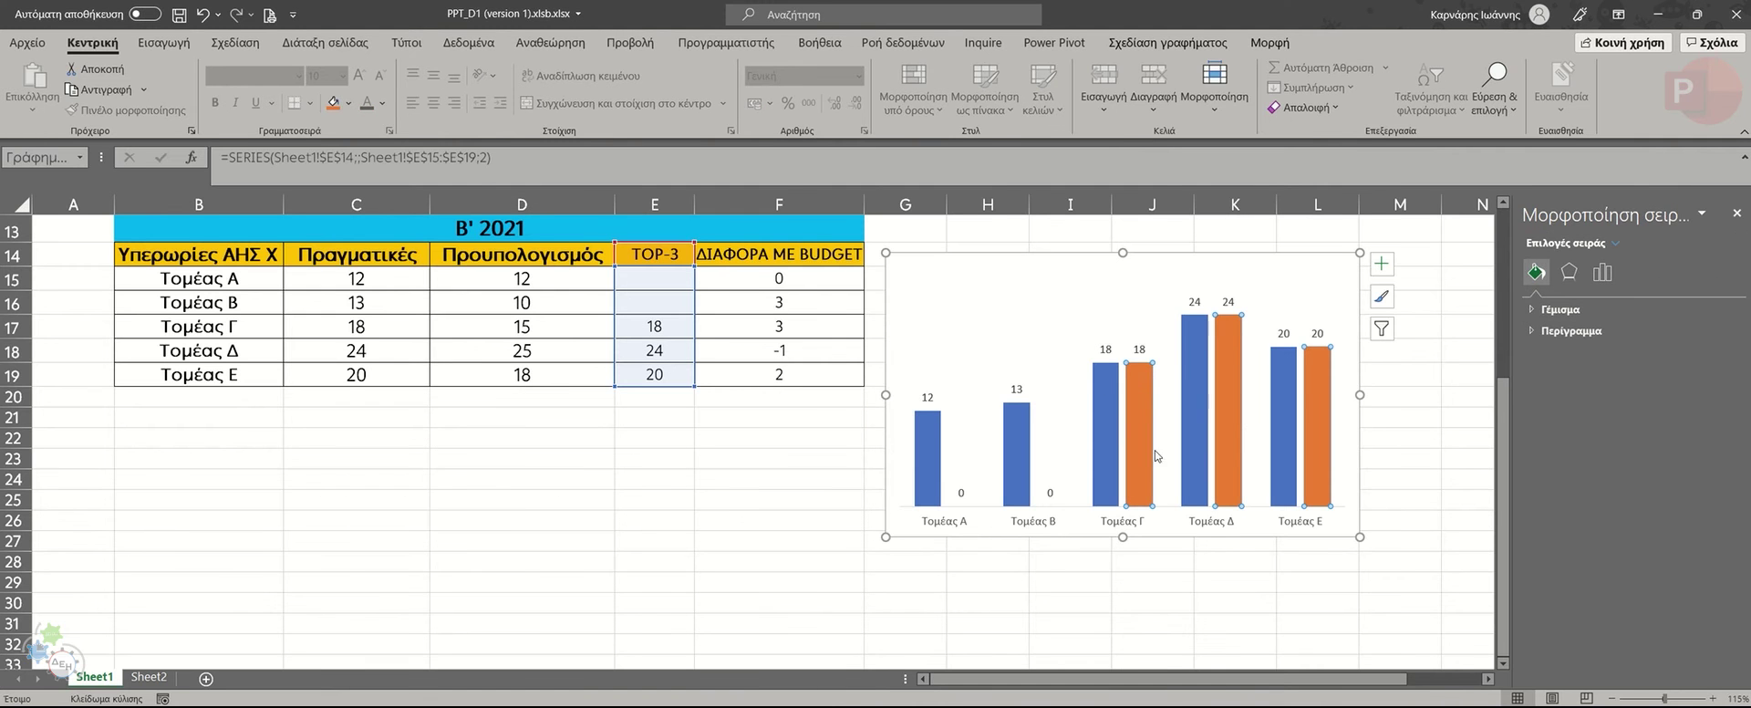
left_click(1603, 272)
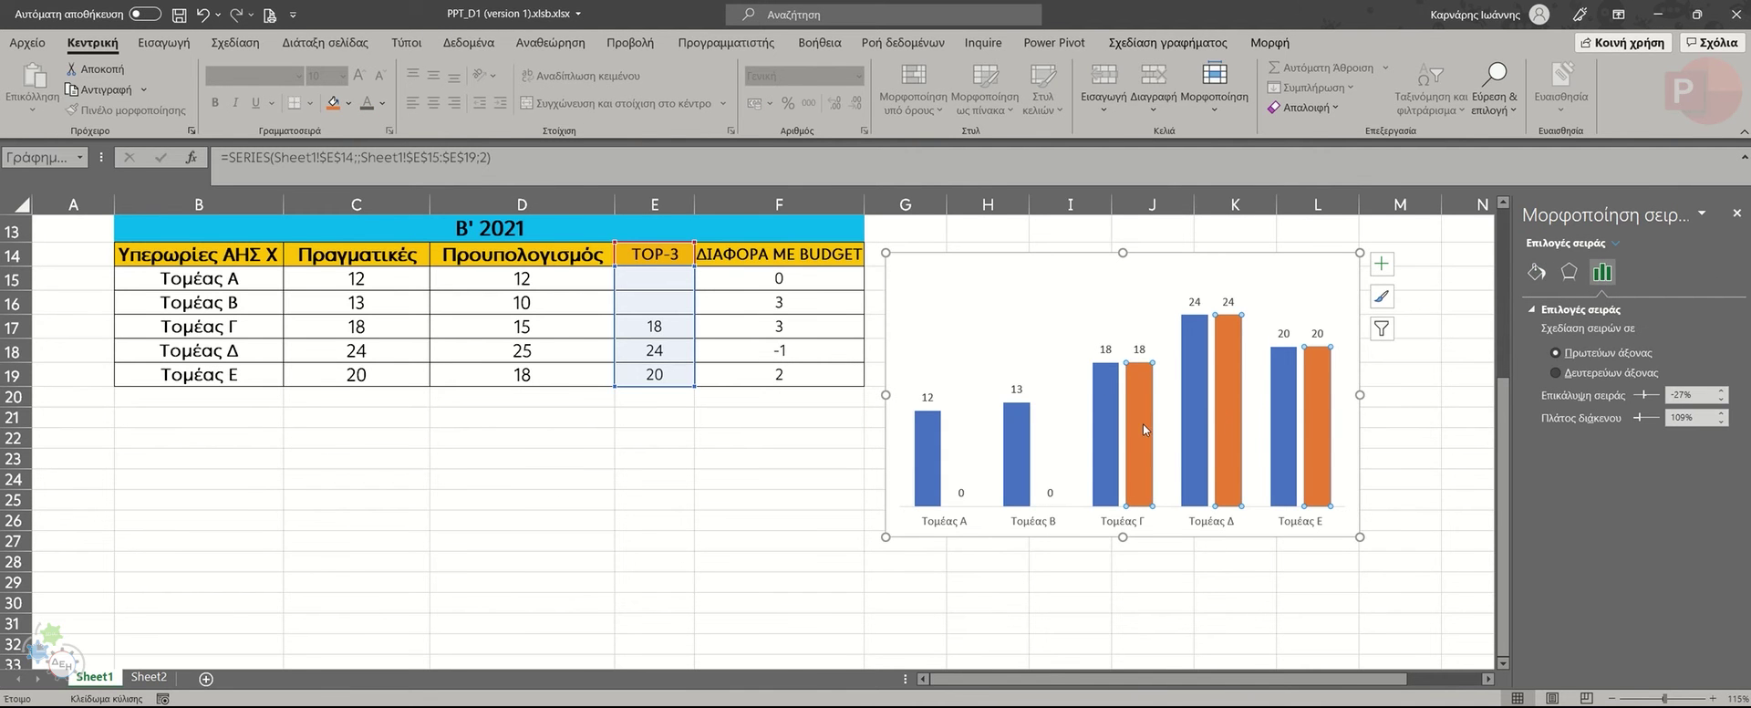
left_click_drag(1642, 398, 1660, 396)
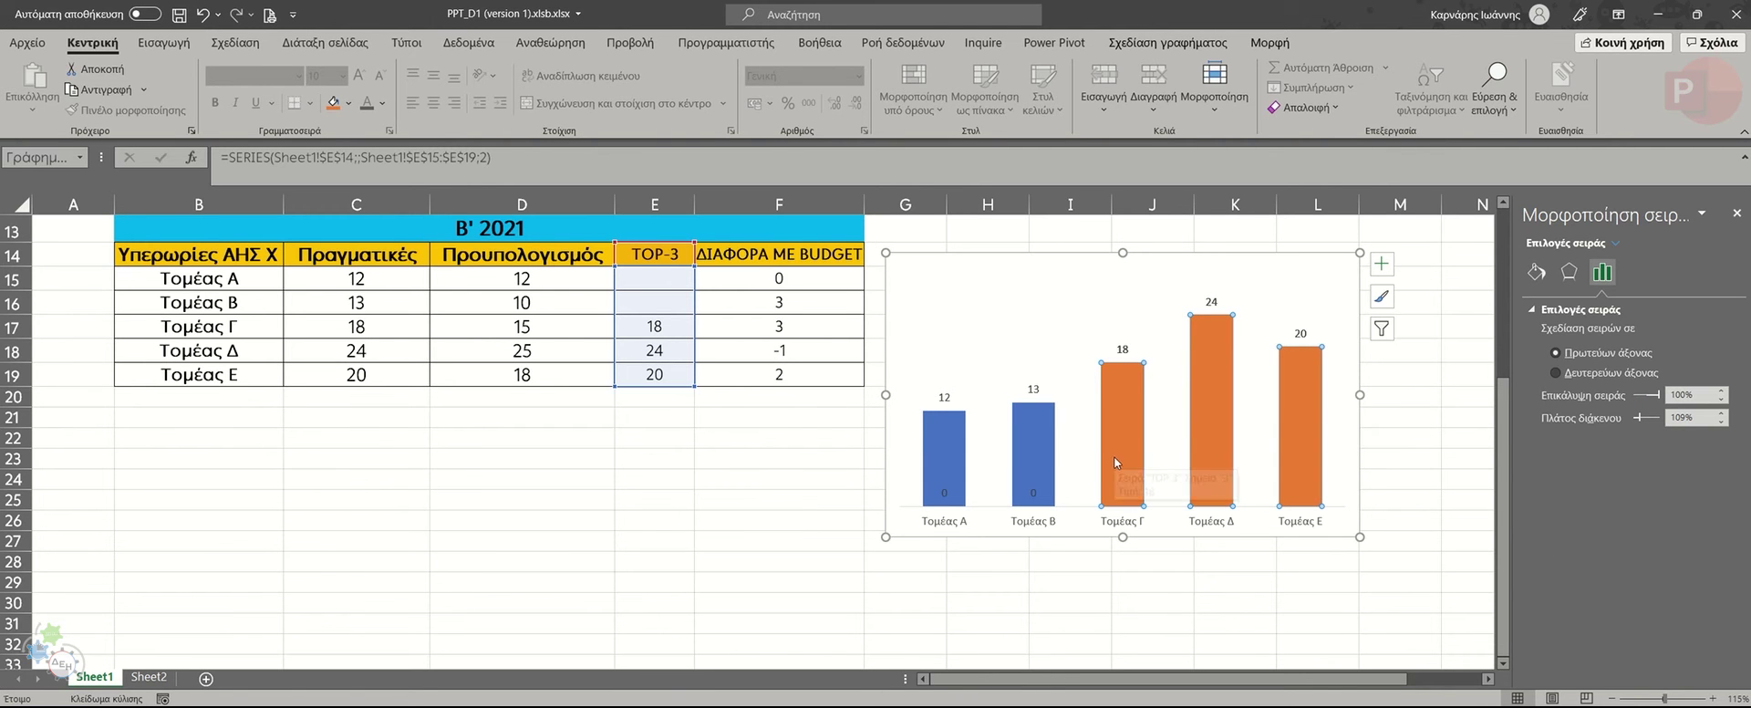
left_click(654, 519)
Copy the chart and switch to PowerPoint.
left_click(967, 311)
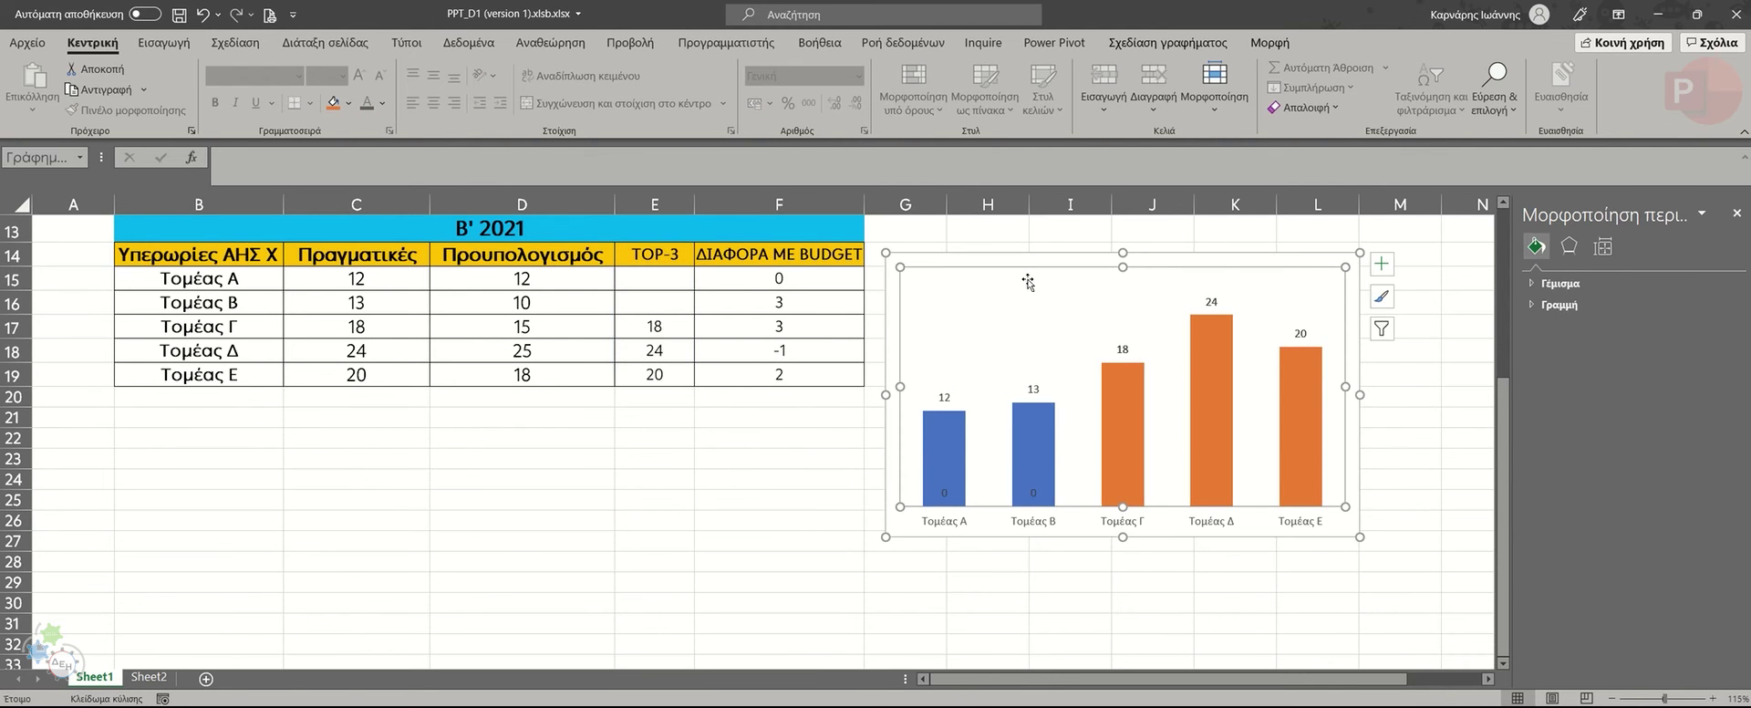
right_click(1041, 265)
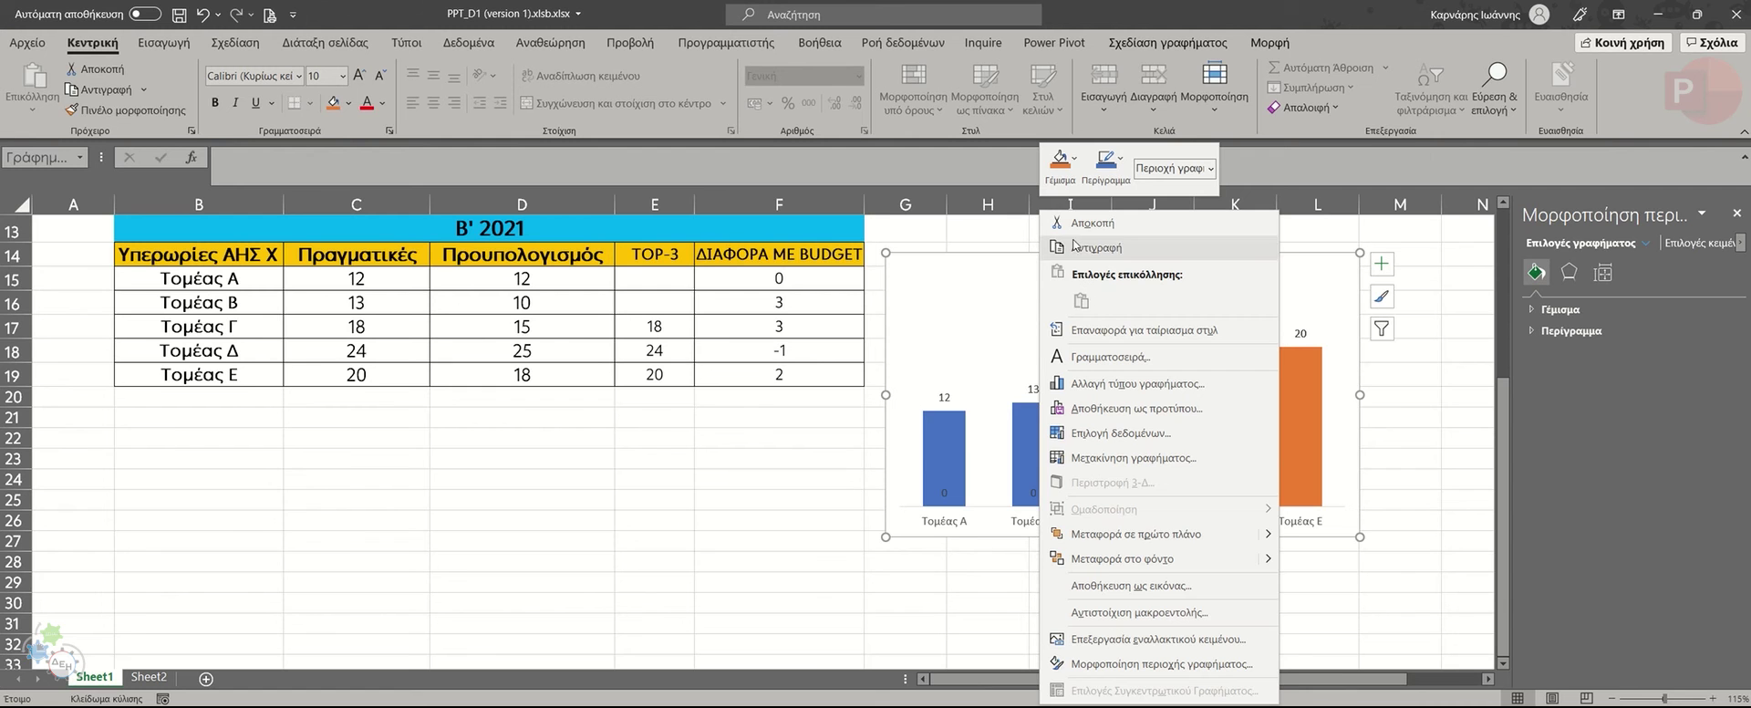
key("Escape")
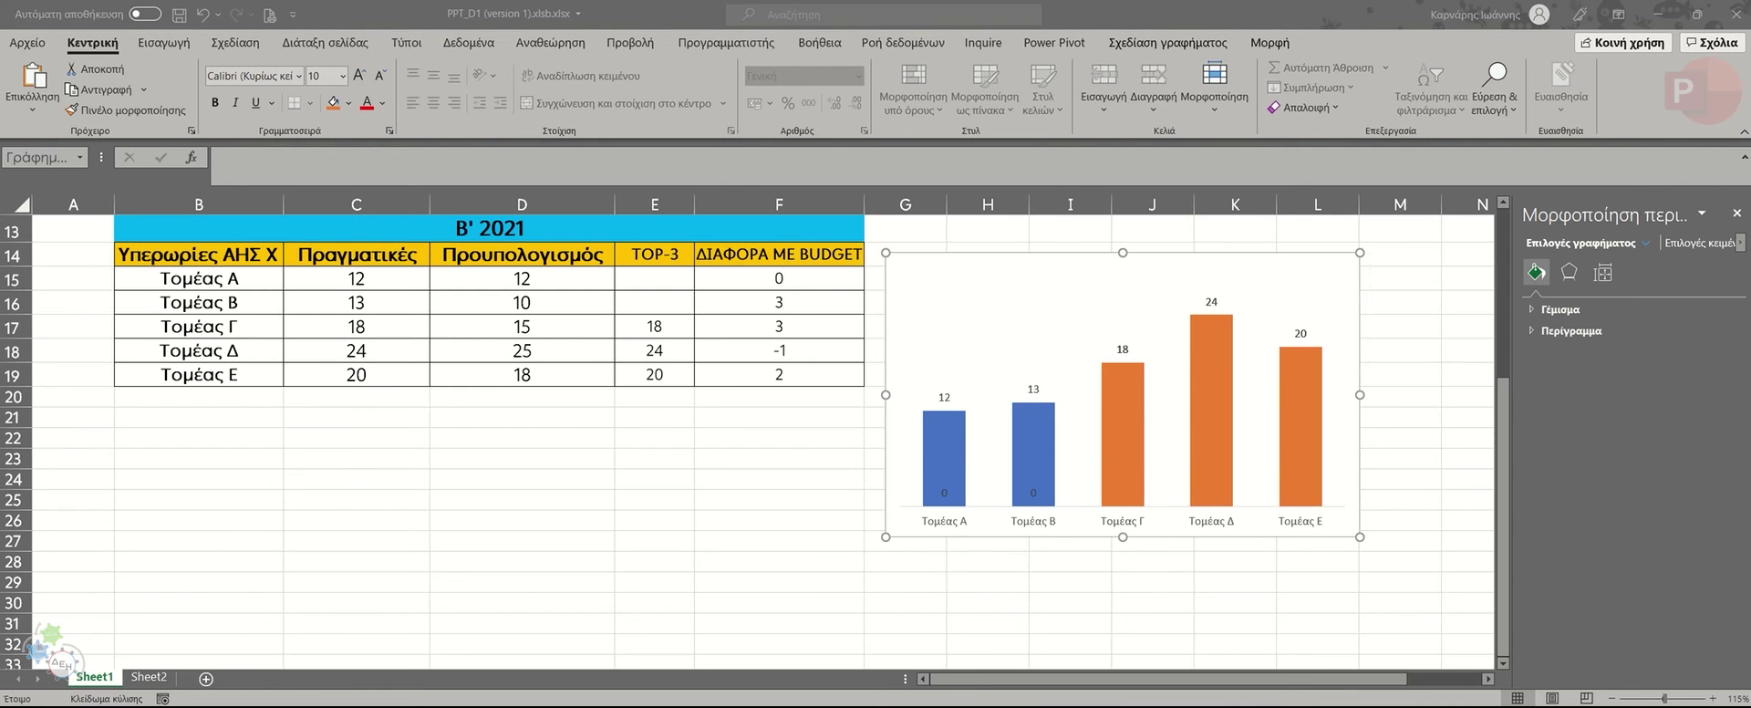
key("alt+Tab")
Paste the chart onto slide 29 with source formatting and enlarge it across the slide.
right_click(730, 311)
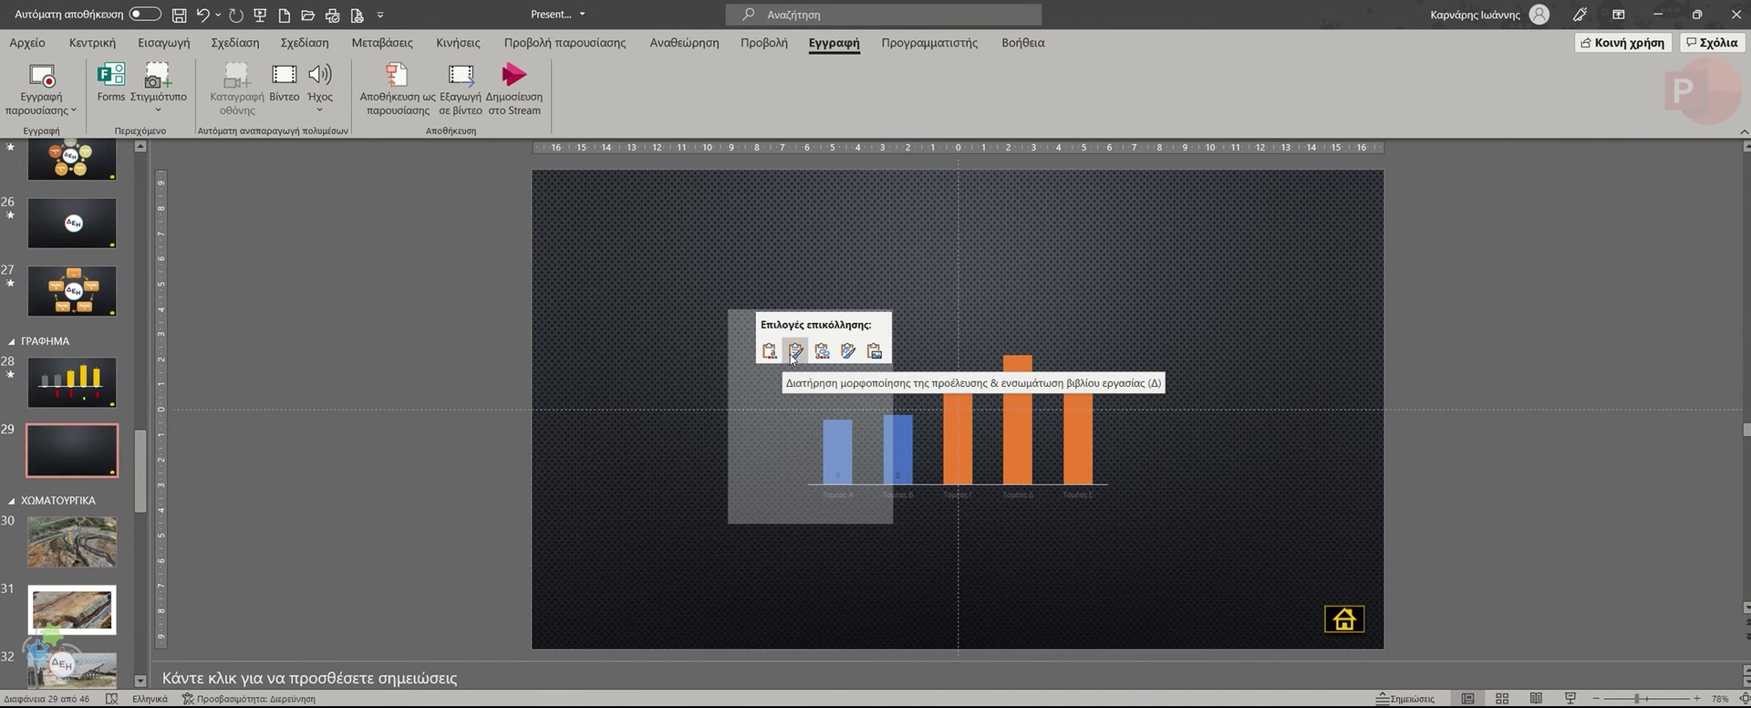
left_click(793, 353)
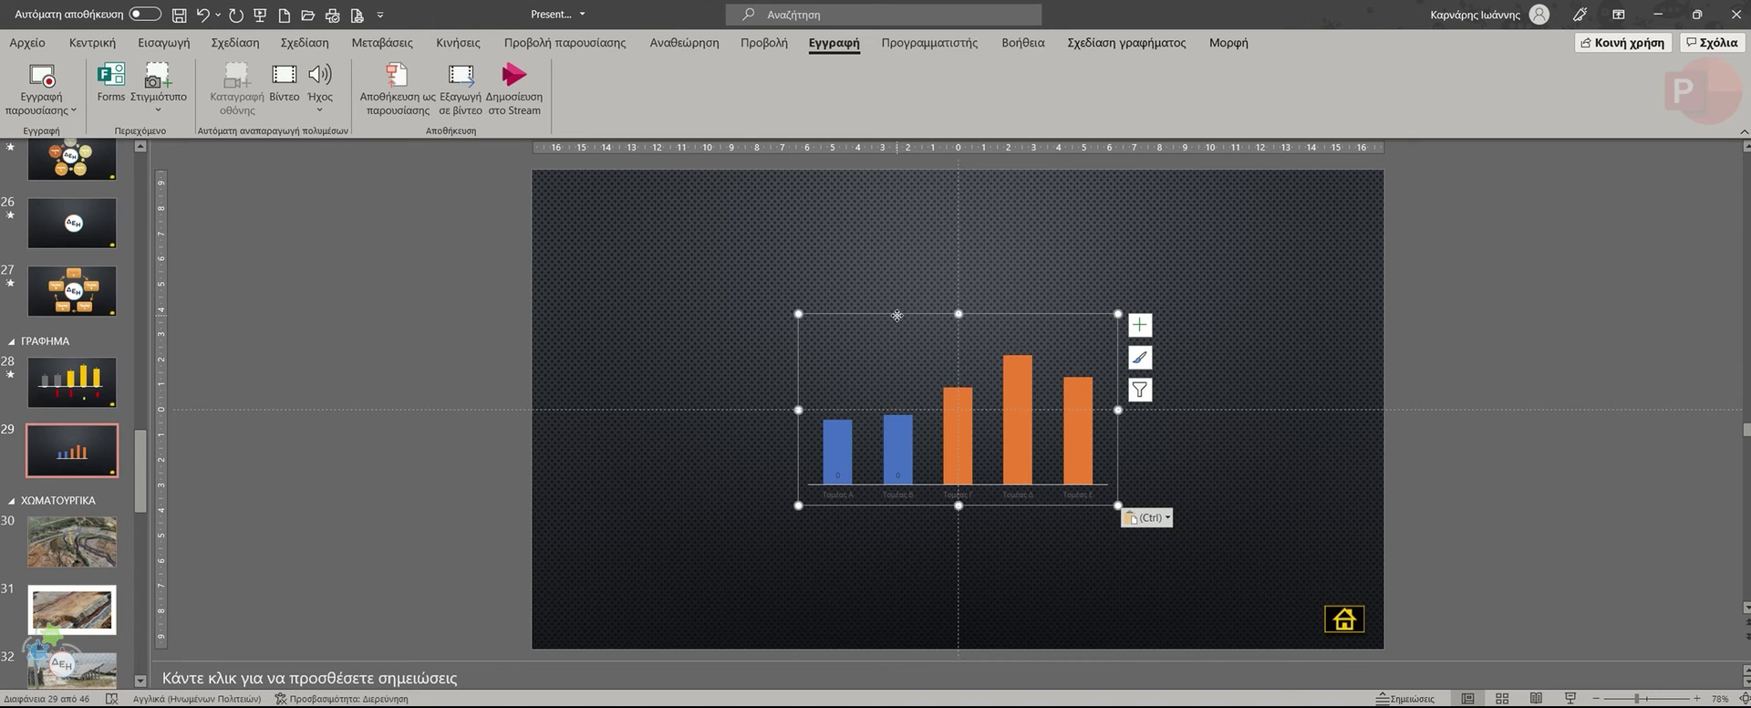
left_click_drag(872, 300, 714, 204)
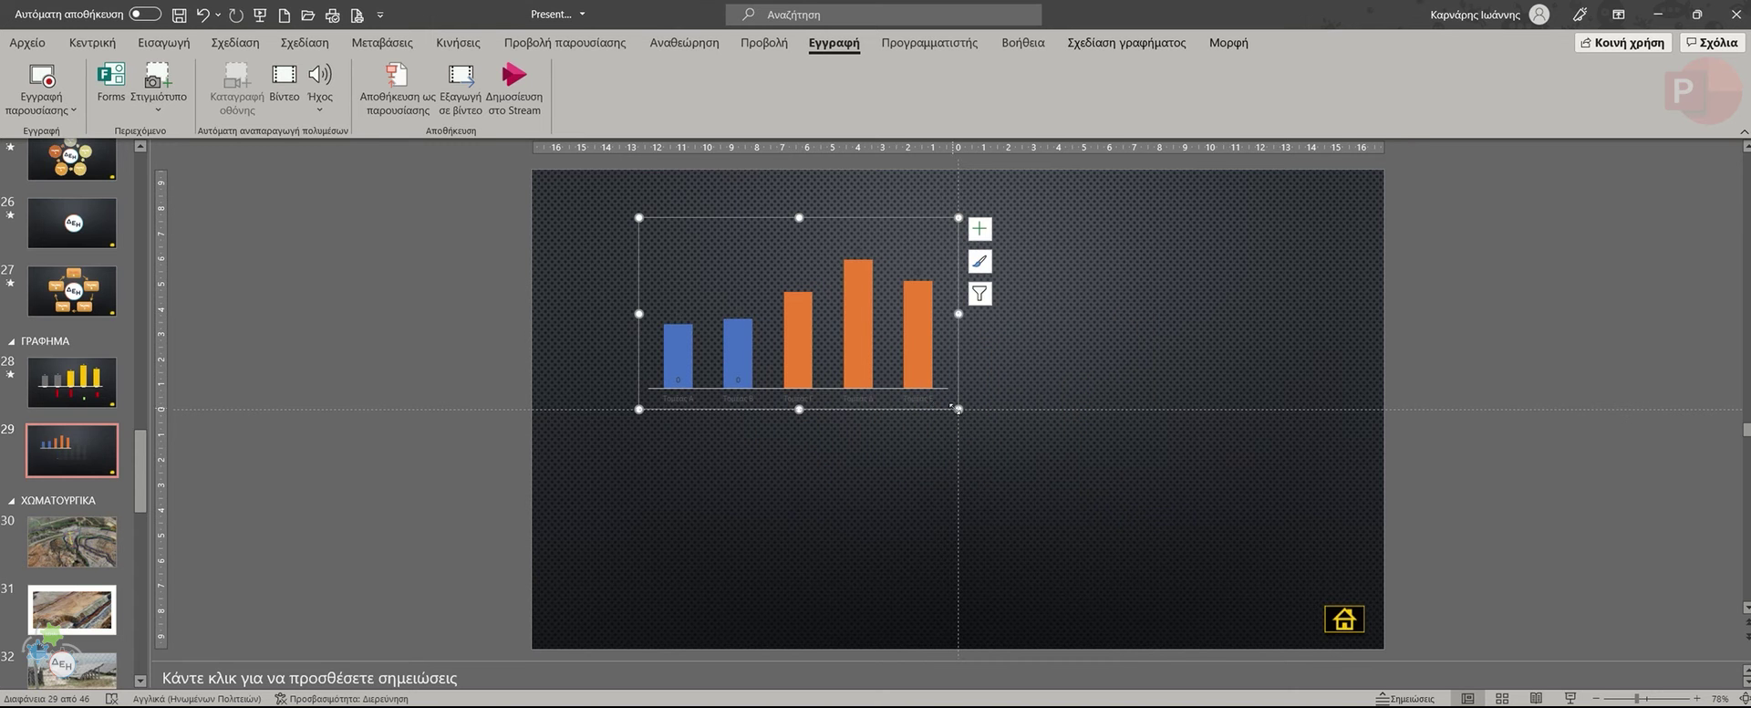
left_click_drag(961, 413, 1266, 617)
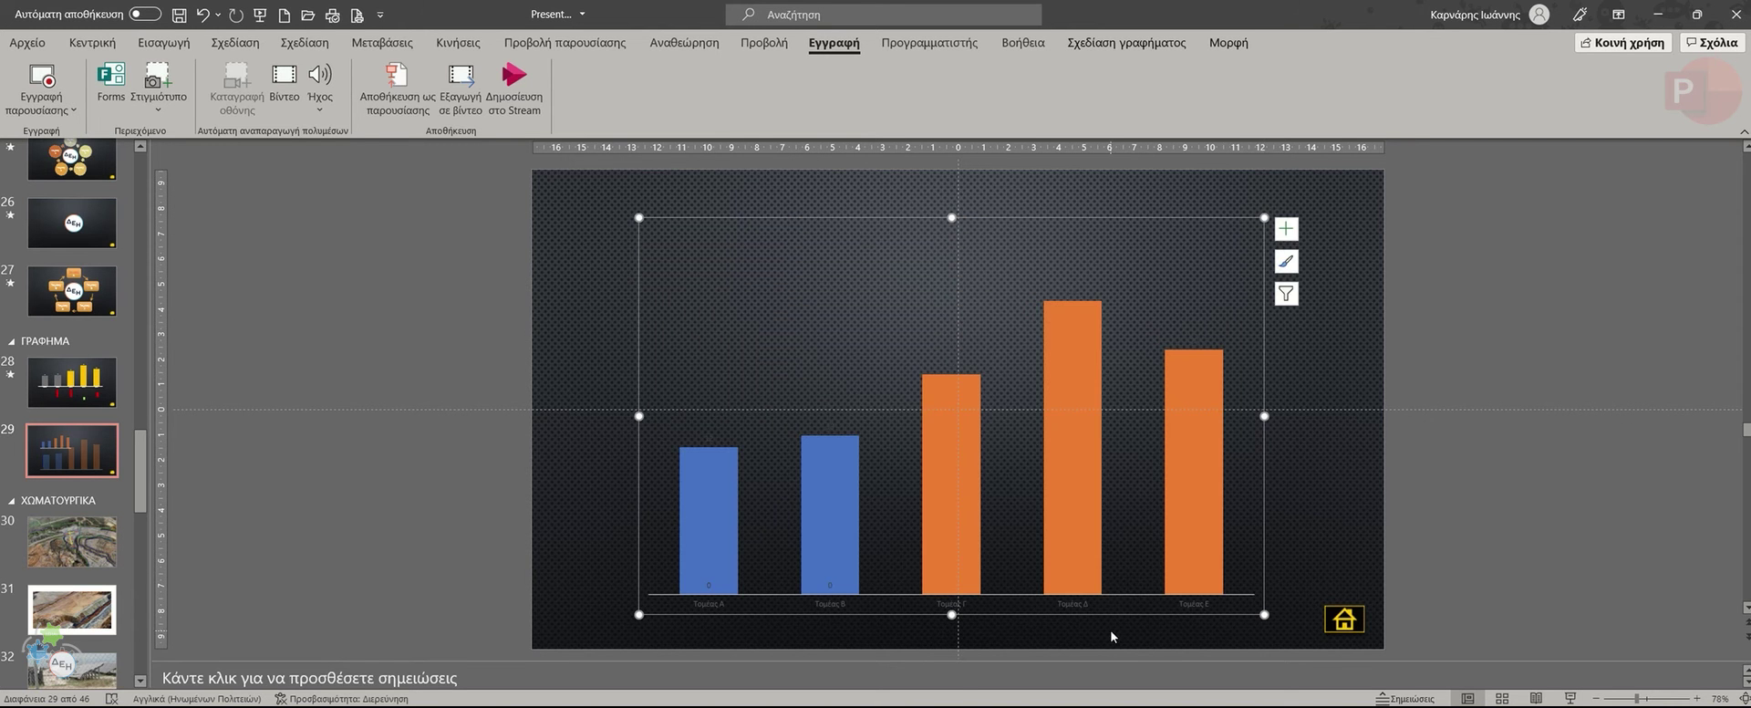
left_click_drag(876, 221, 914, 278)
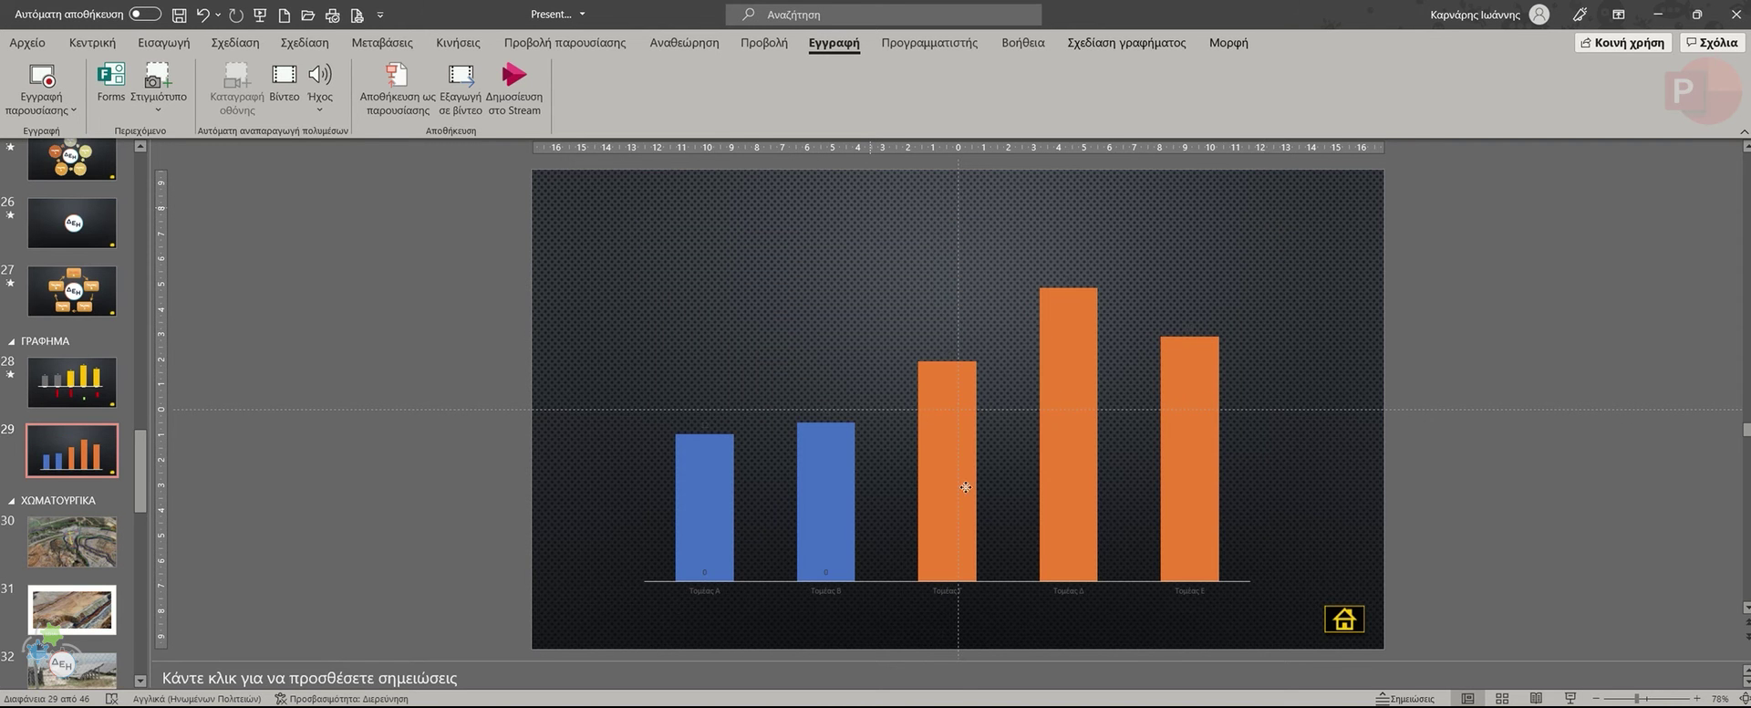
Shorten the chart, nudge it into position, and select its bar series.
left_click(802, 333)
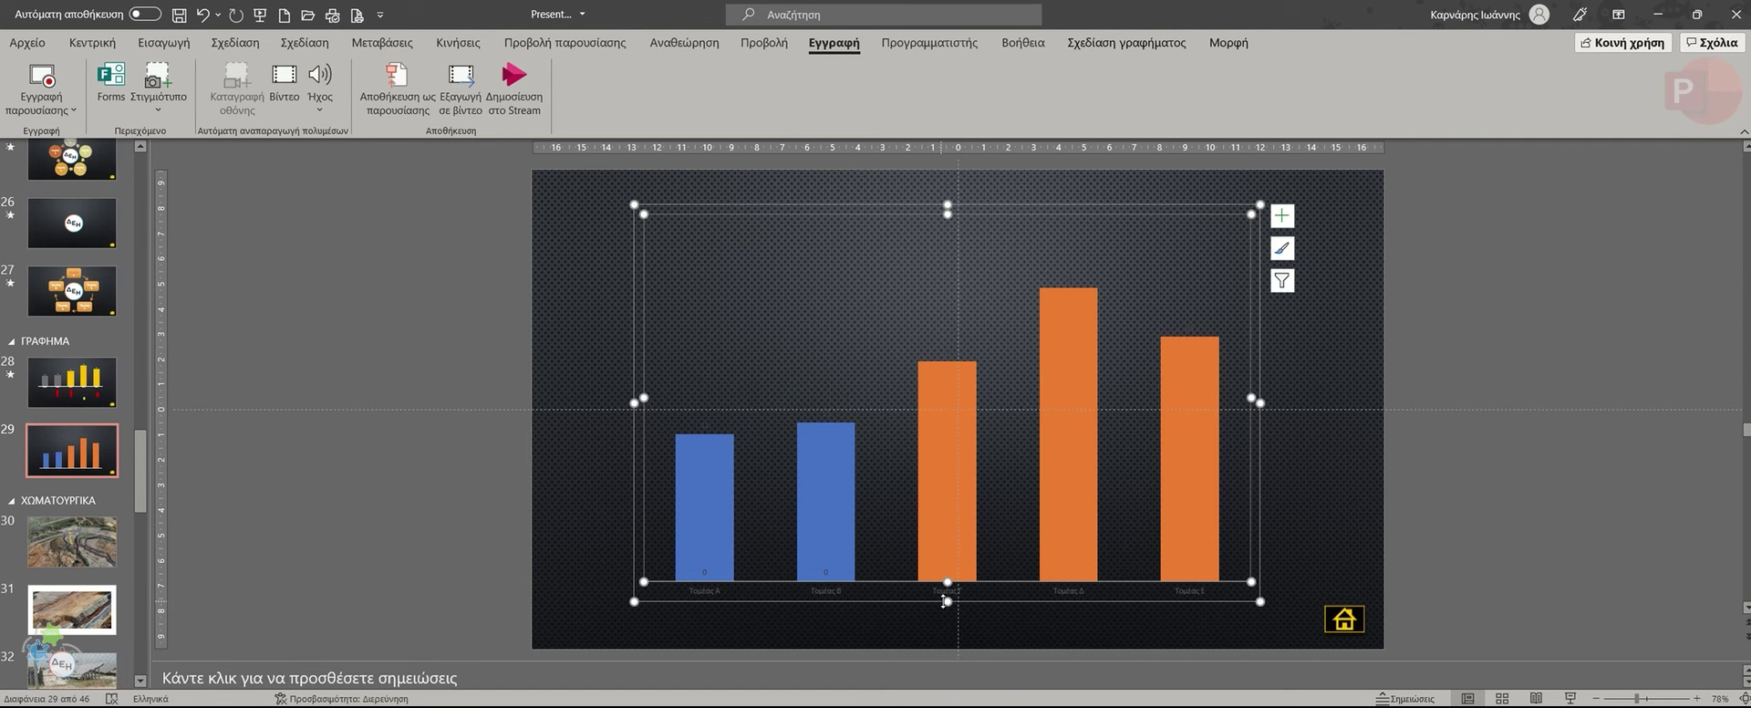
left_click_drag(947, 602, 947, 529)
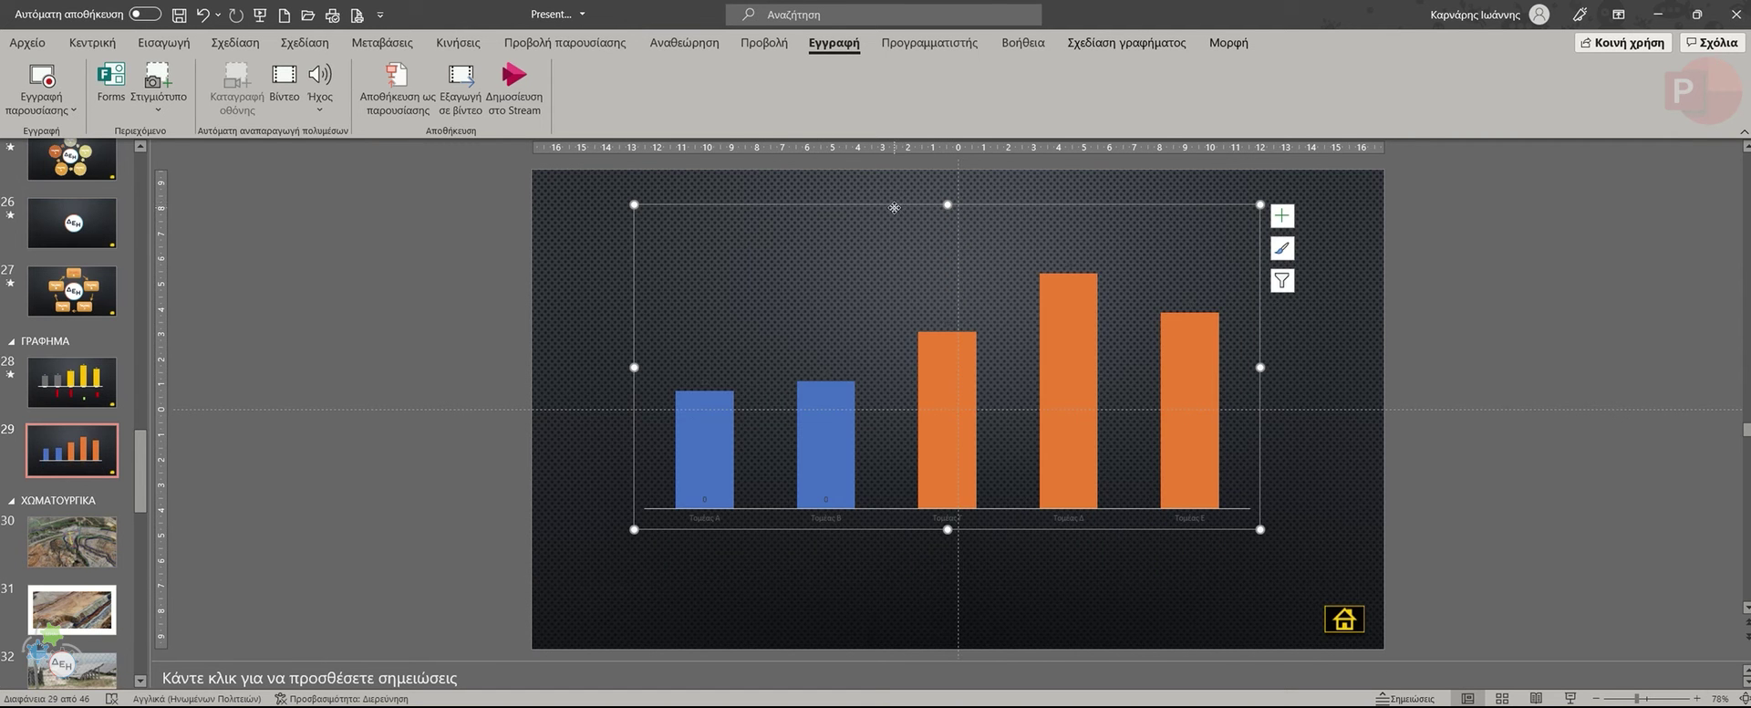
left_click_drag(894, 207, 905, 195)
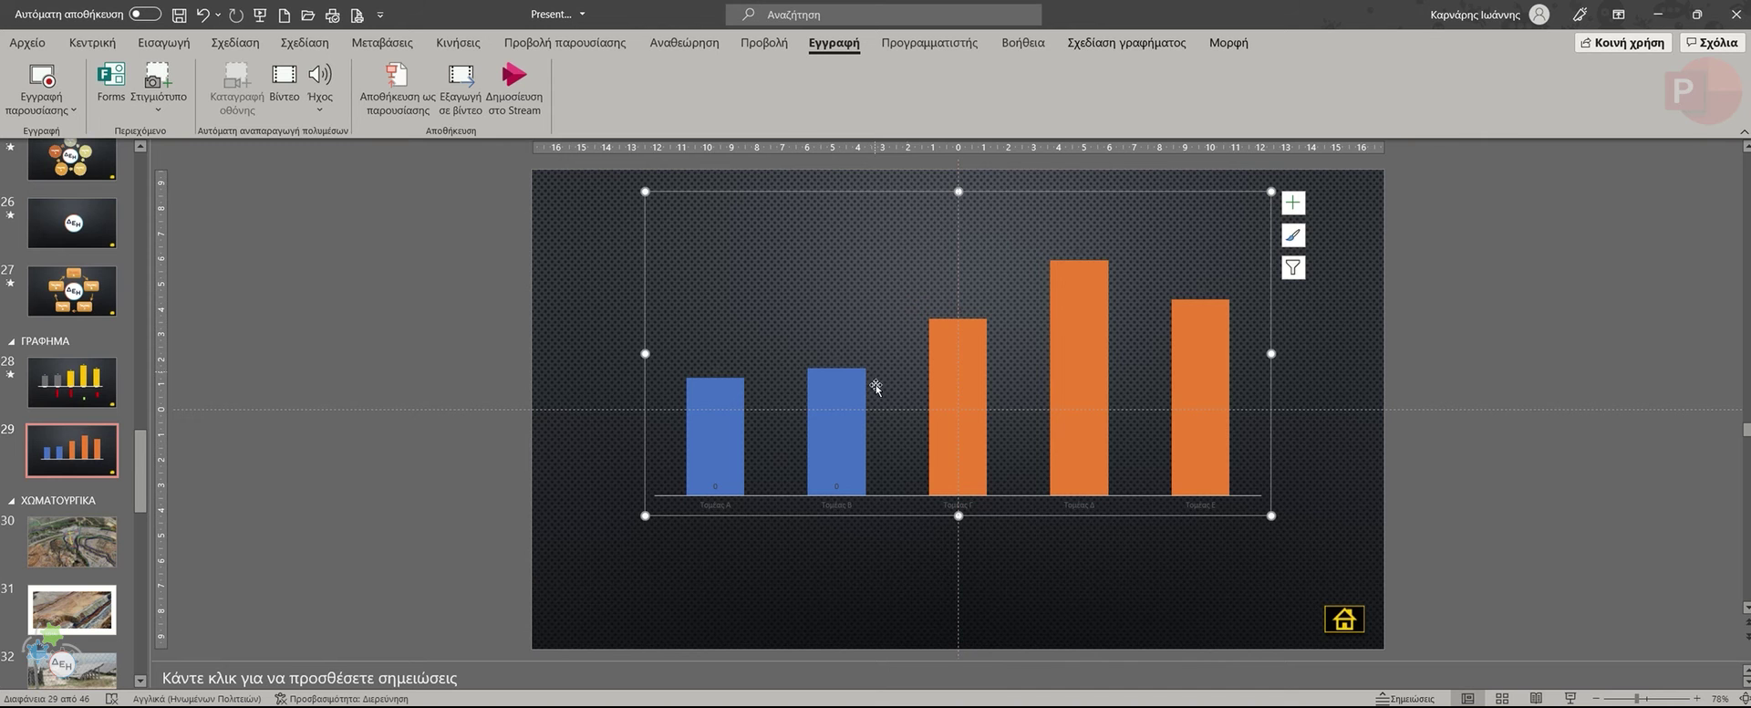
left_click(727, 395)
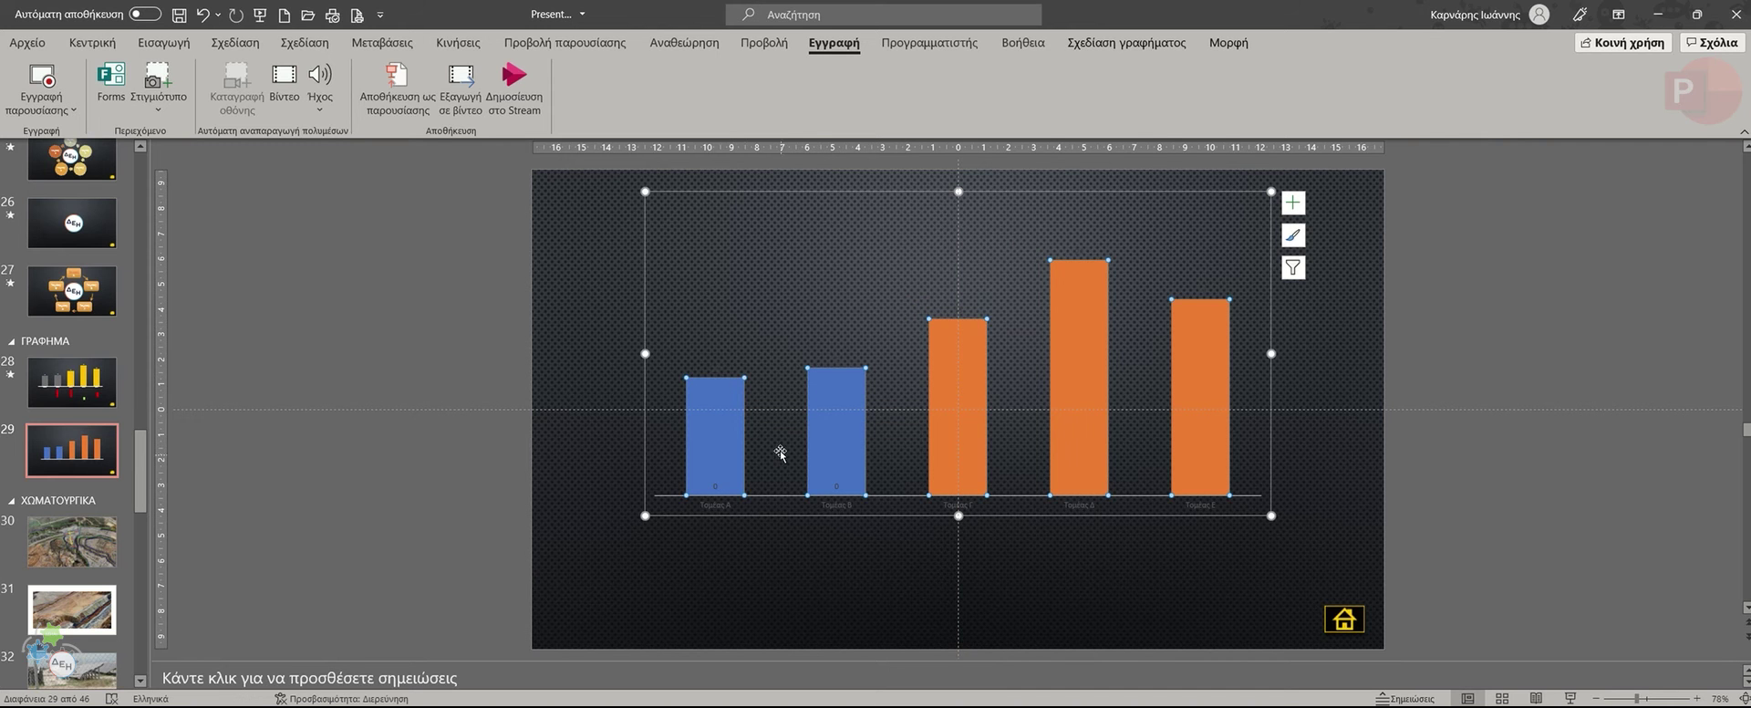
mouse_move(715, 399)
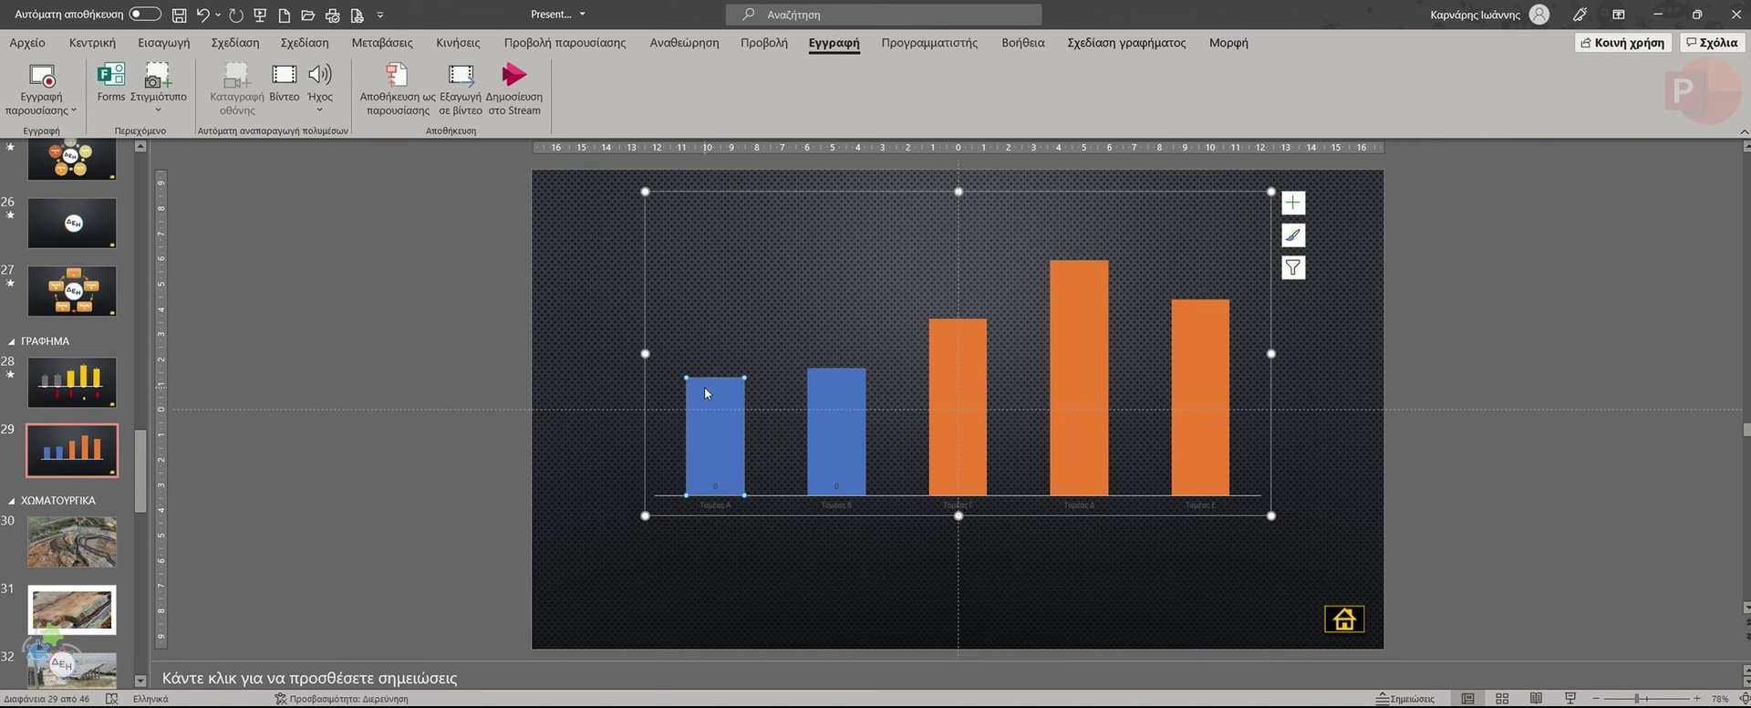
left_click(823, 295)
left_click(837, 394)
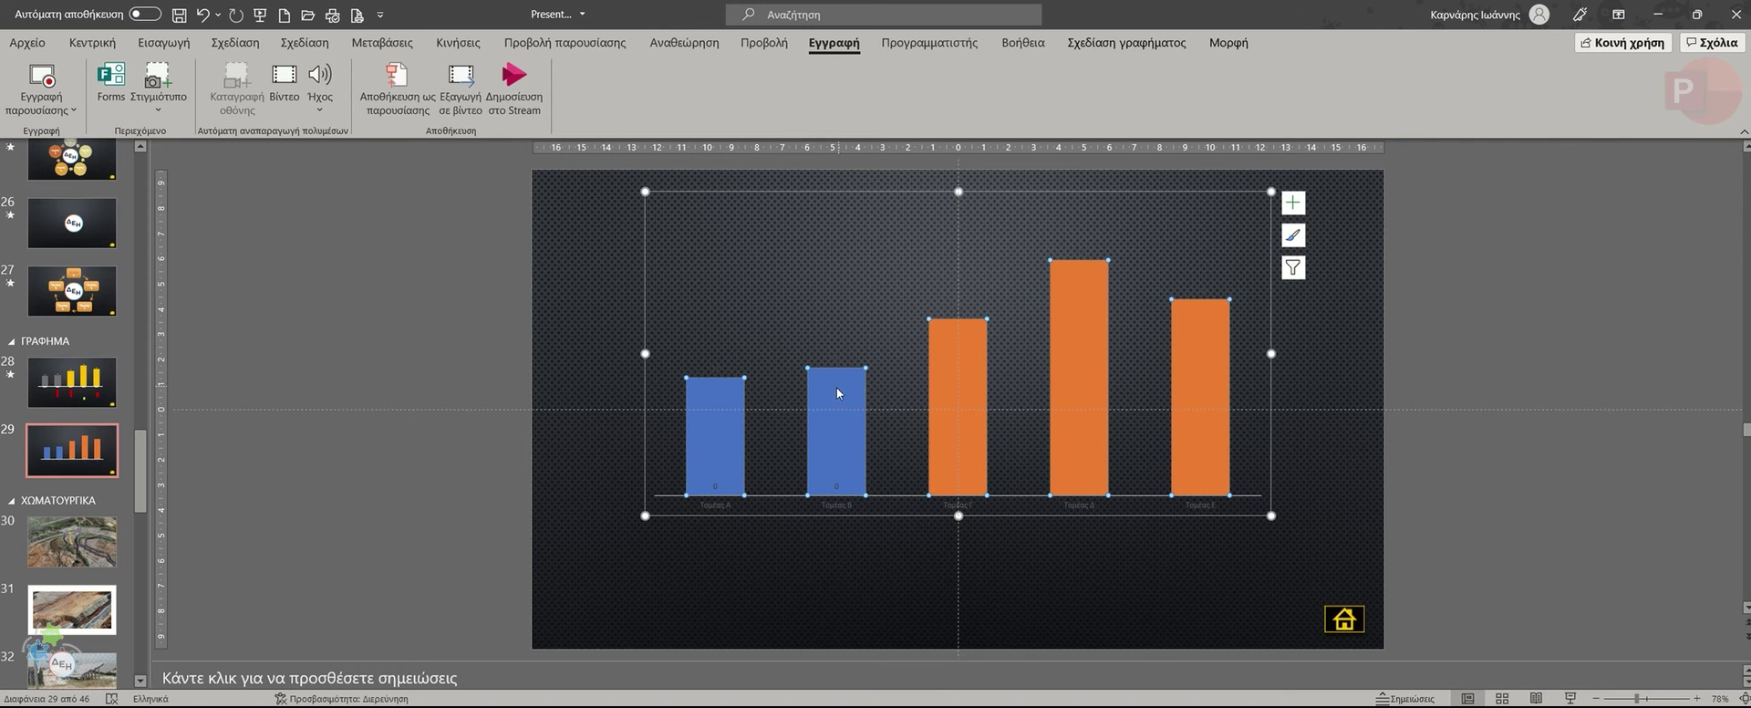
Apply a Wipe entrance animation to the chart and show the Animation Pane.
left_click(458, 42)
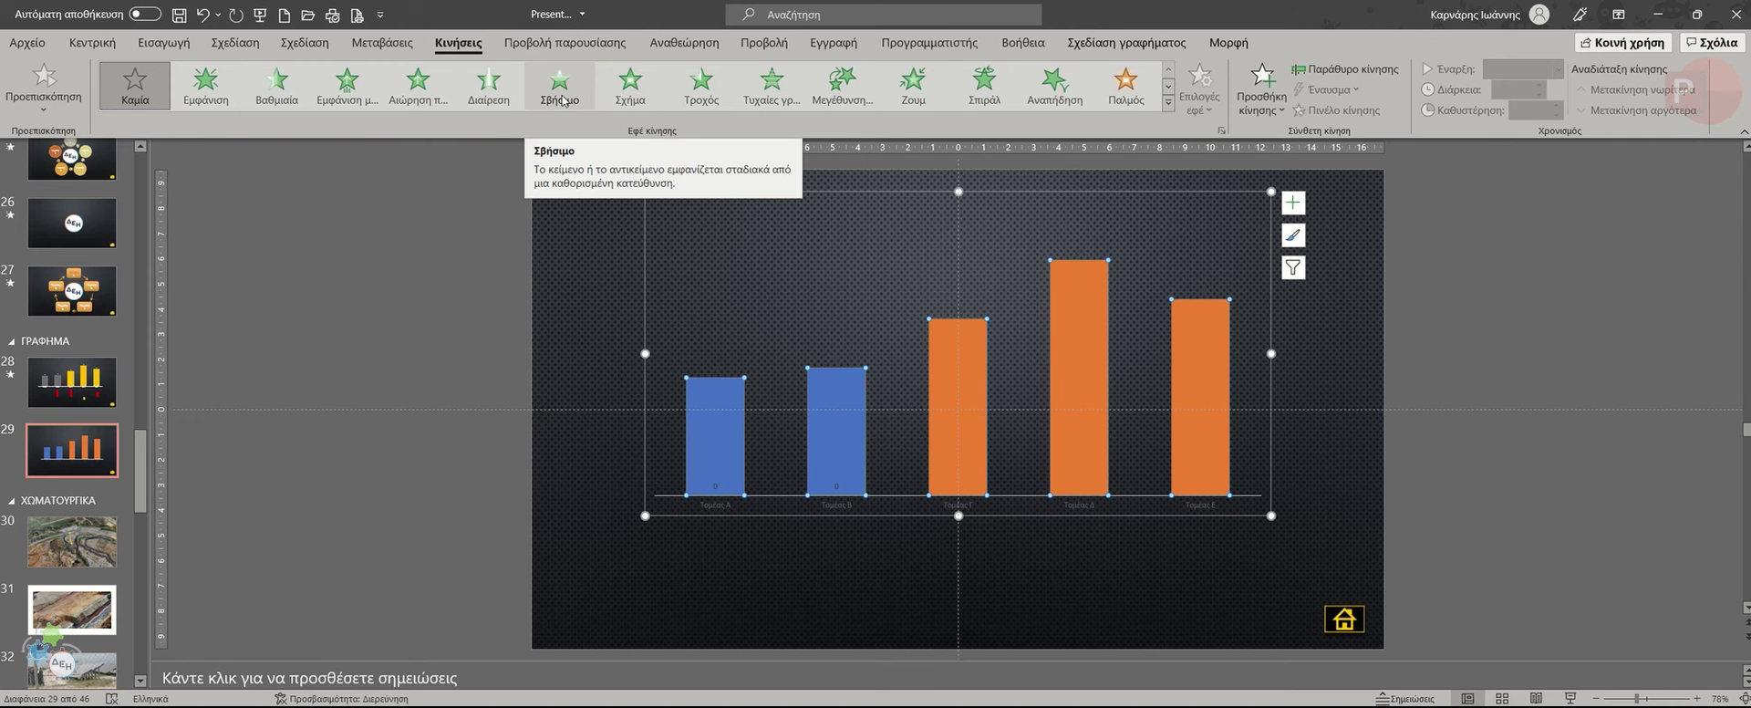
left_click(560, 101)
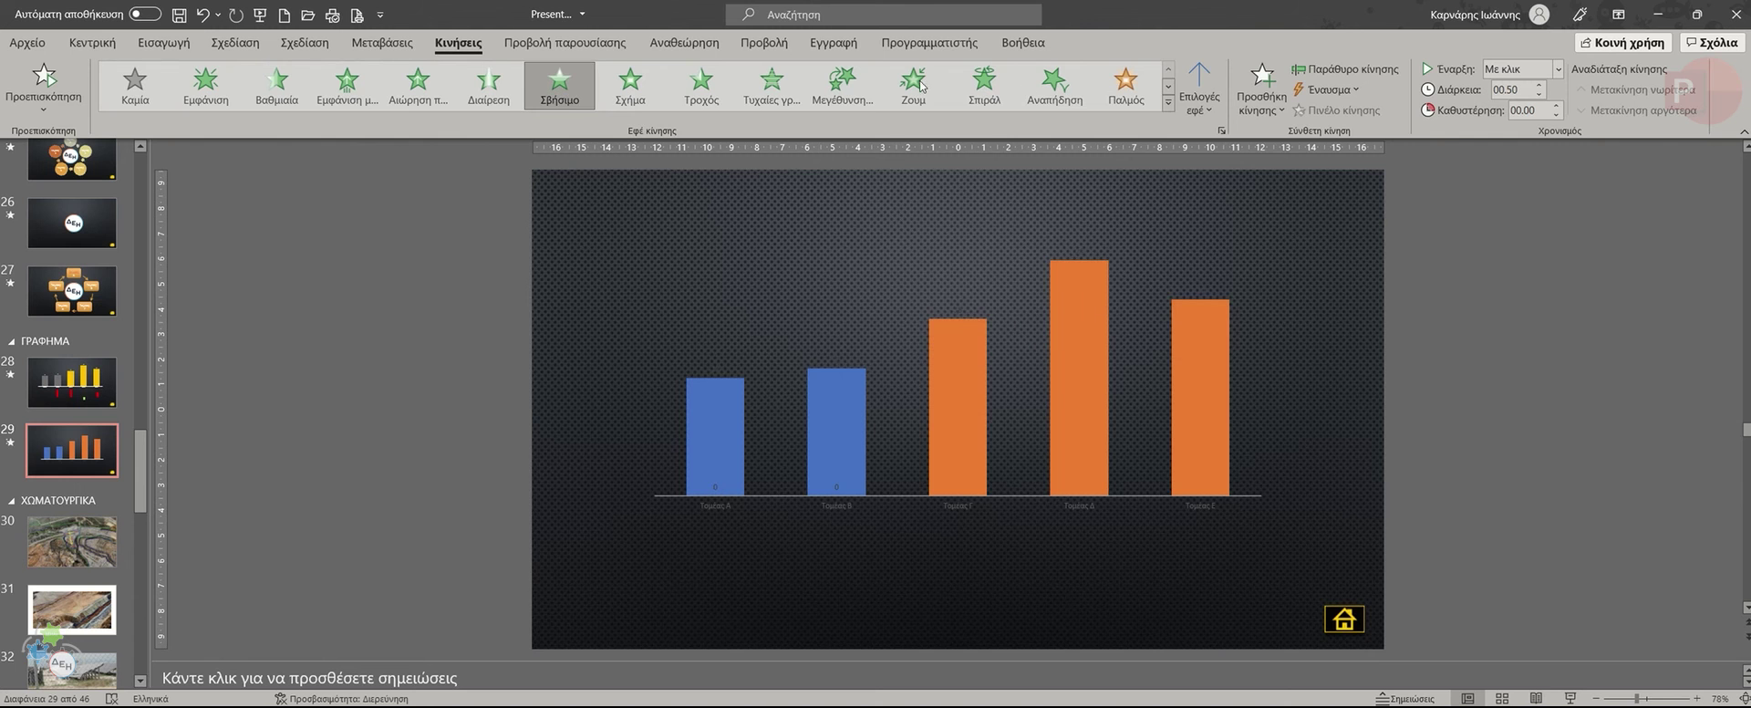
left_click(1200, 100)
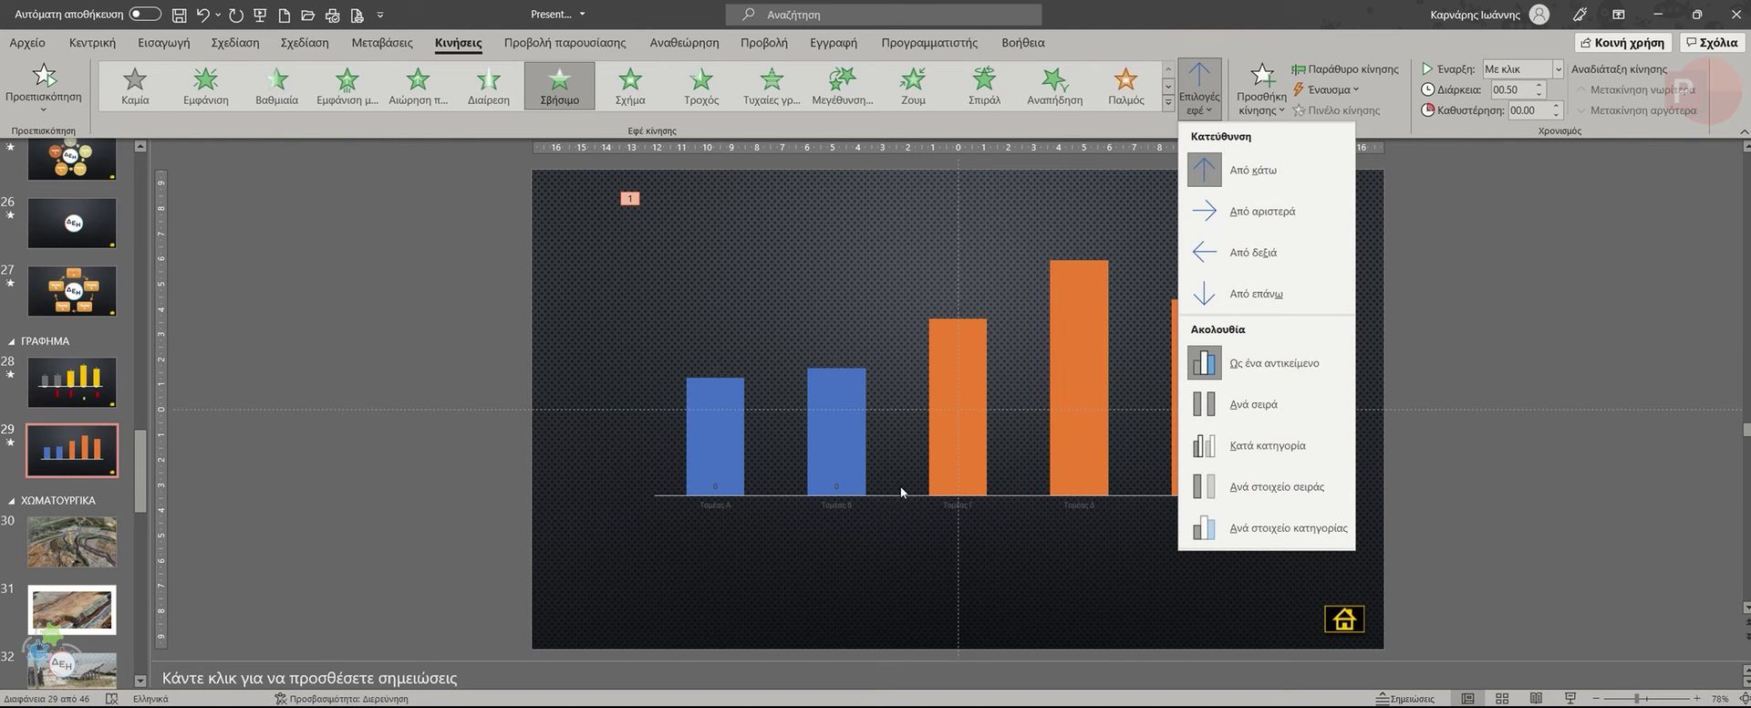
left_click(999, 228)
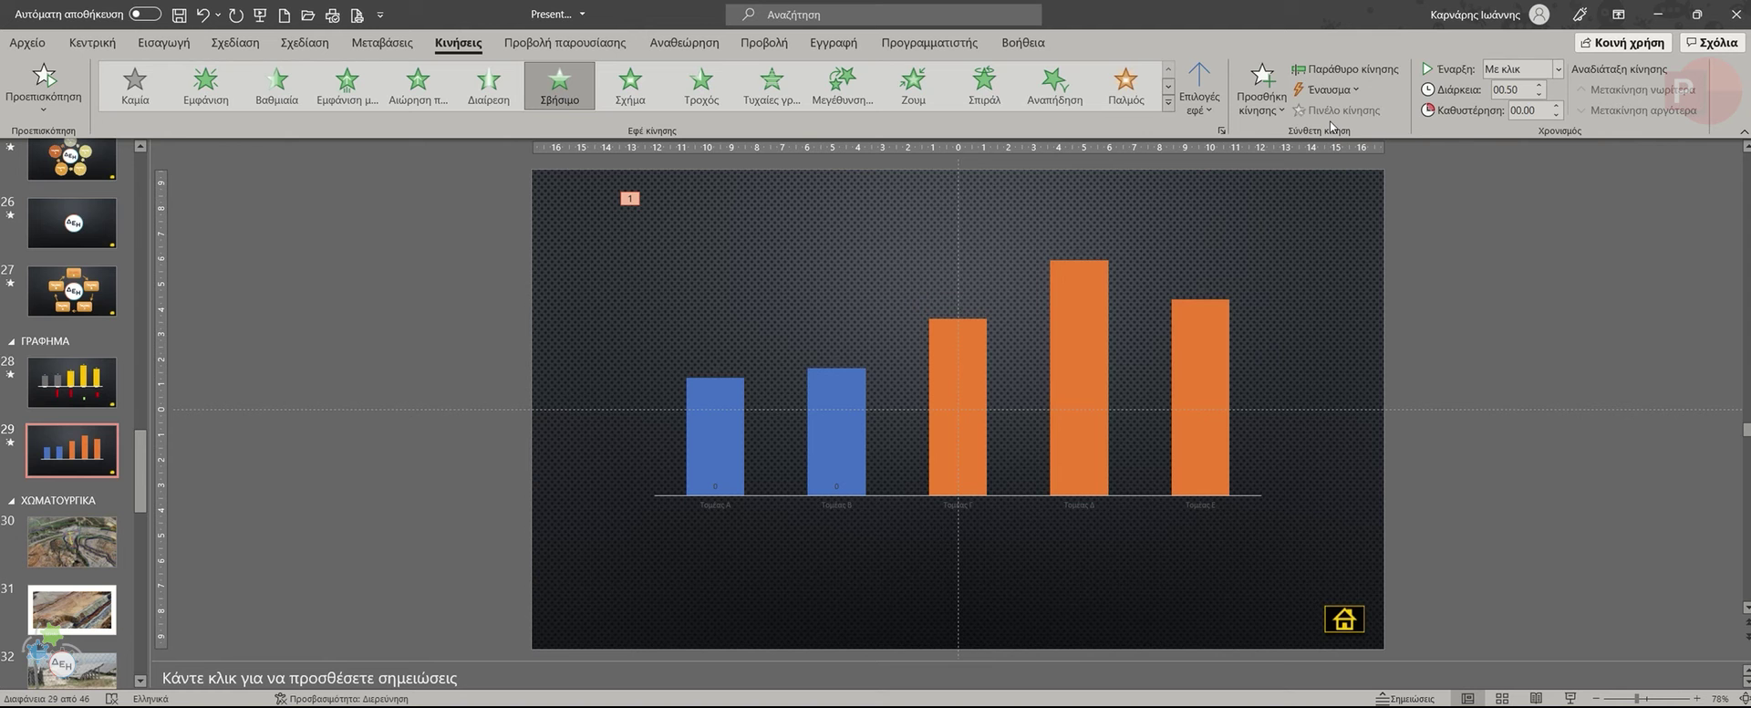
left_click(1341, 71)
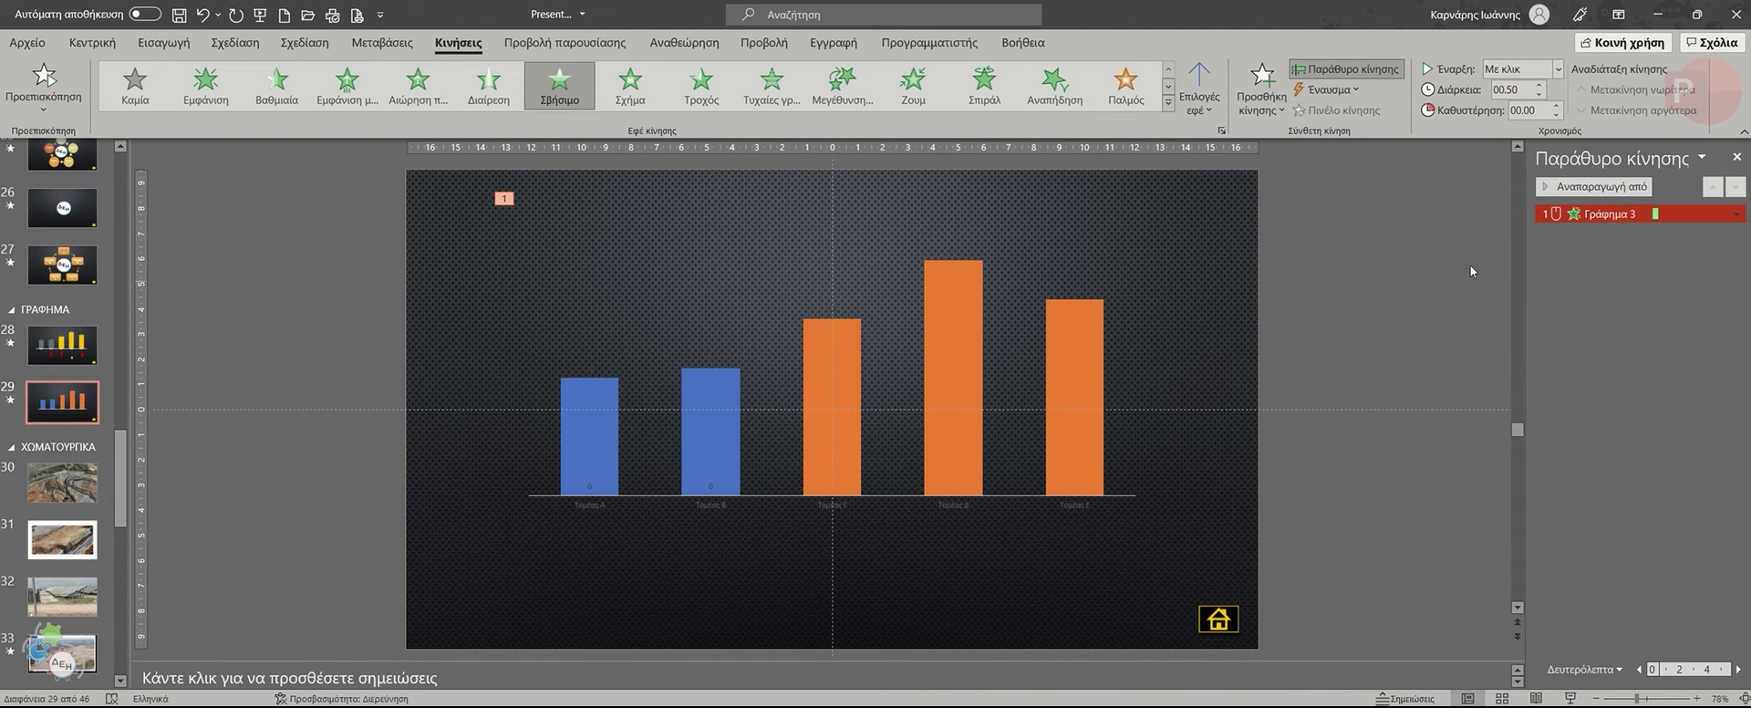
Set the chart's Wipe to group By Series and turn off the chart-background animation.
right_click(1603, 219)
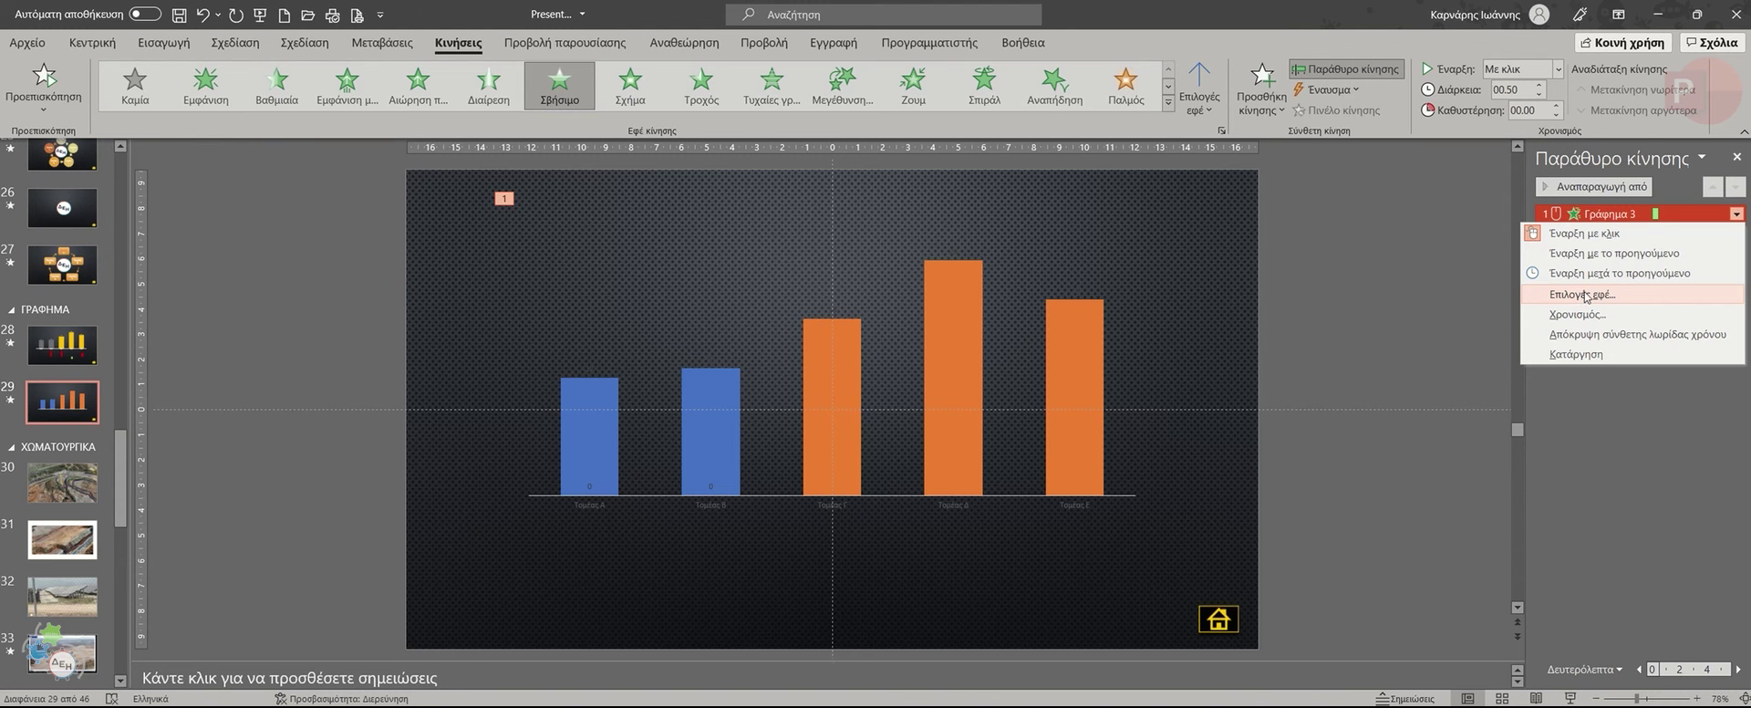
left_click(1586, 295)
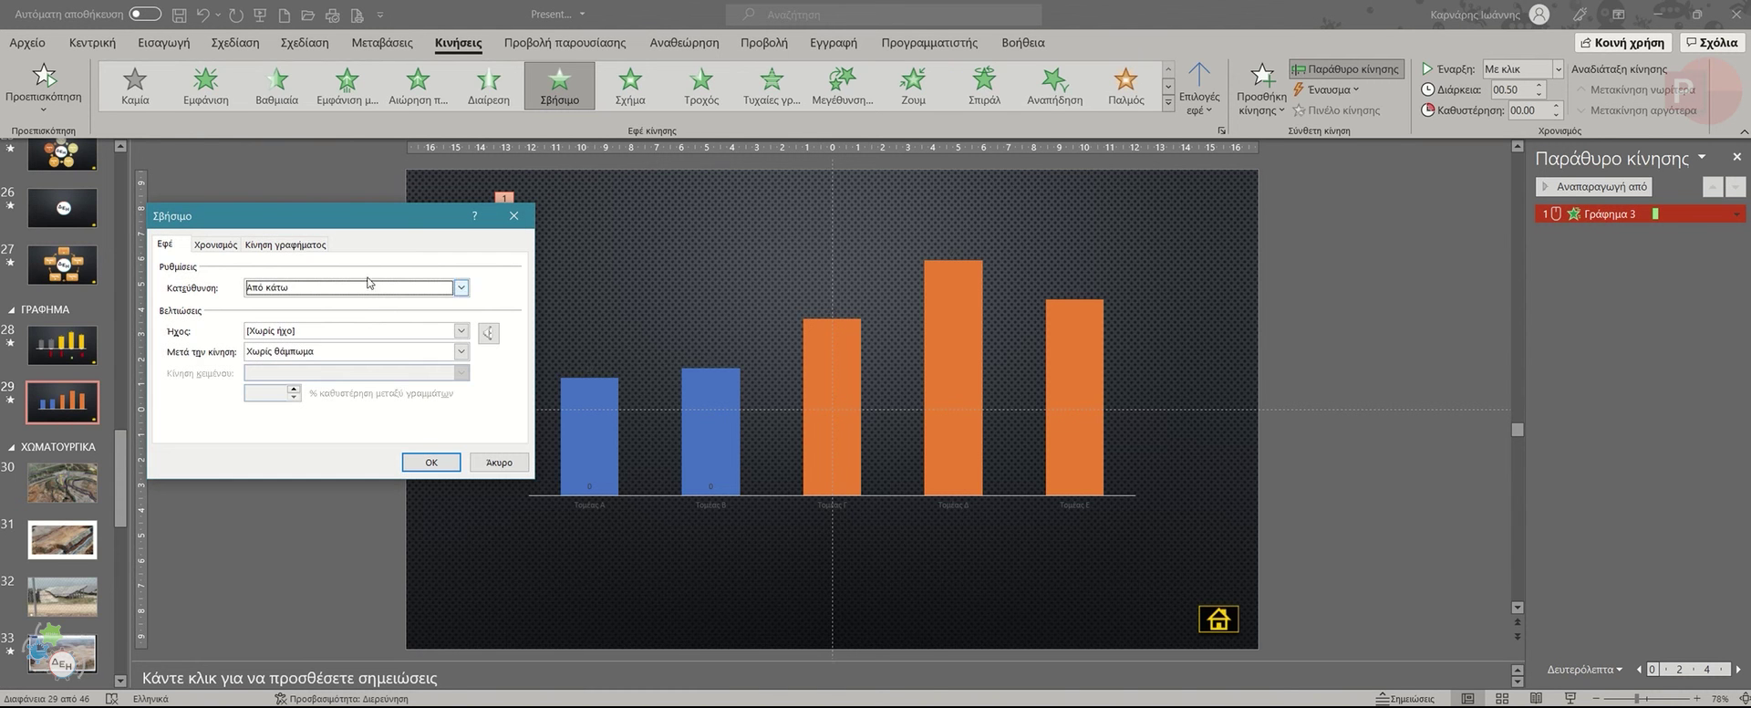
left_click(280, 247)
left_click(315, 268)
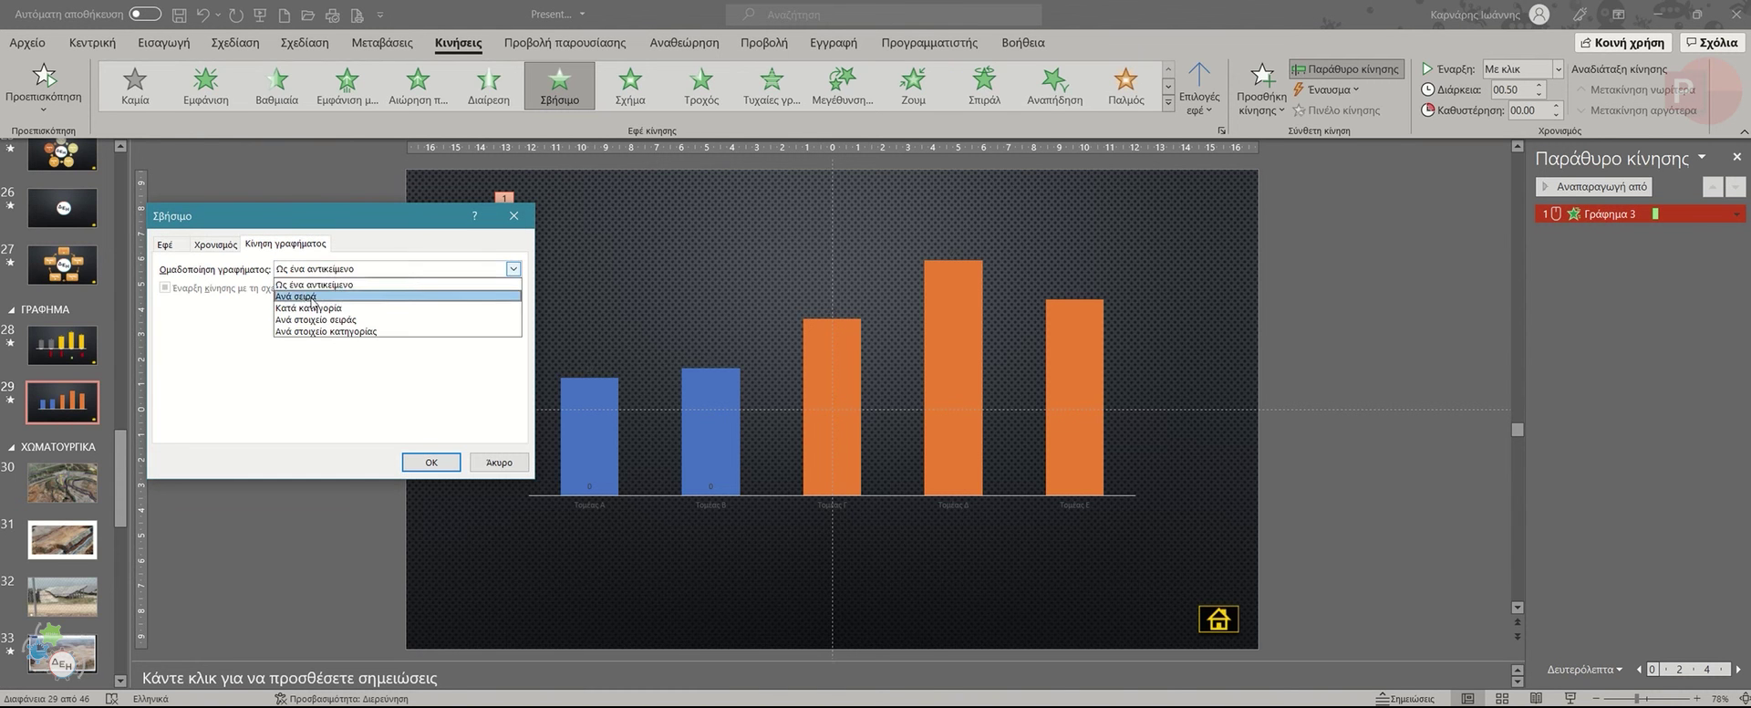
left_click(313, 295)
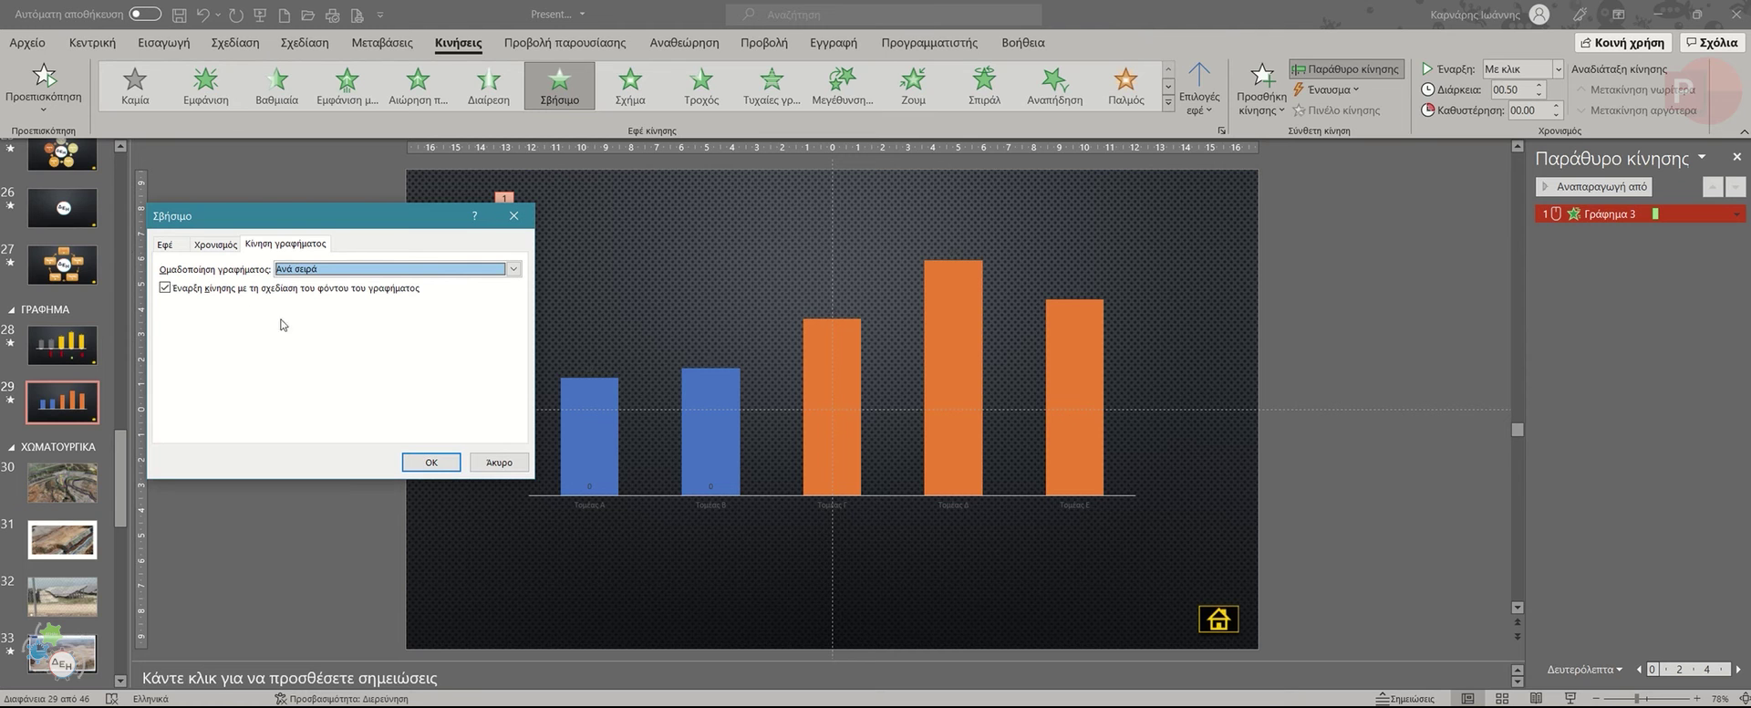
left_click(165, 288)
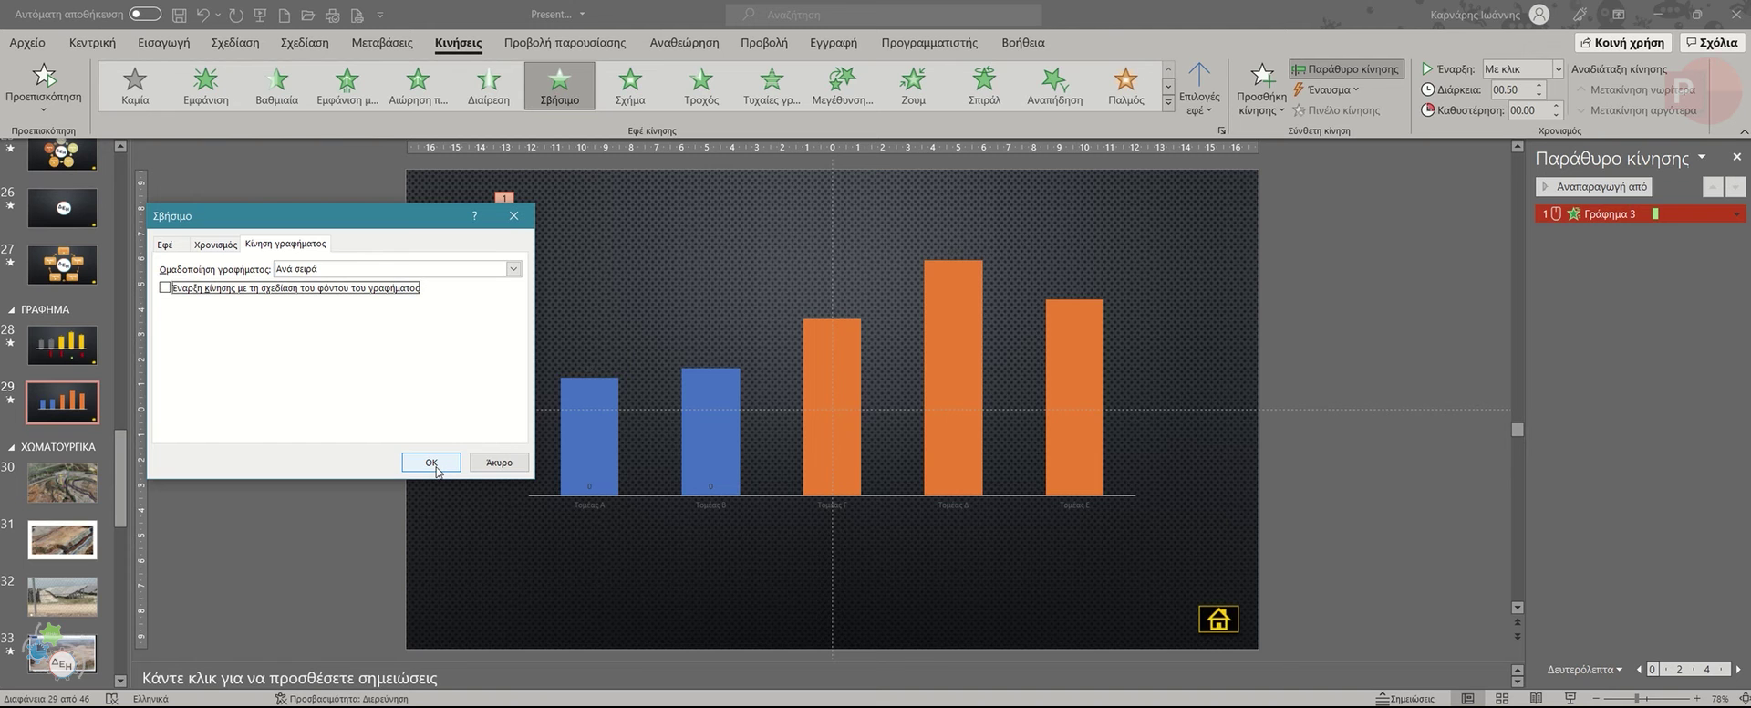
left_click(432, 463)
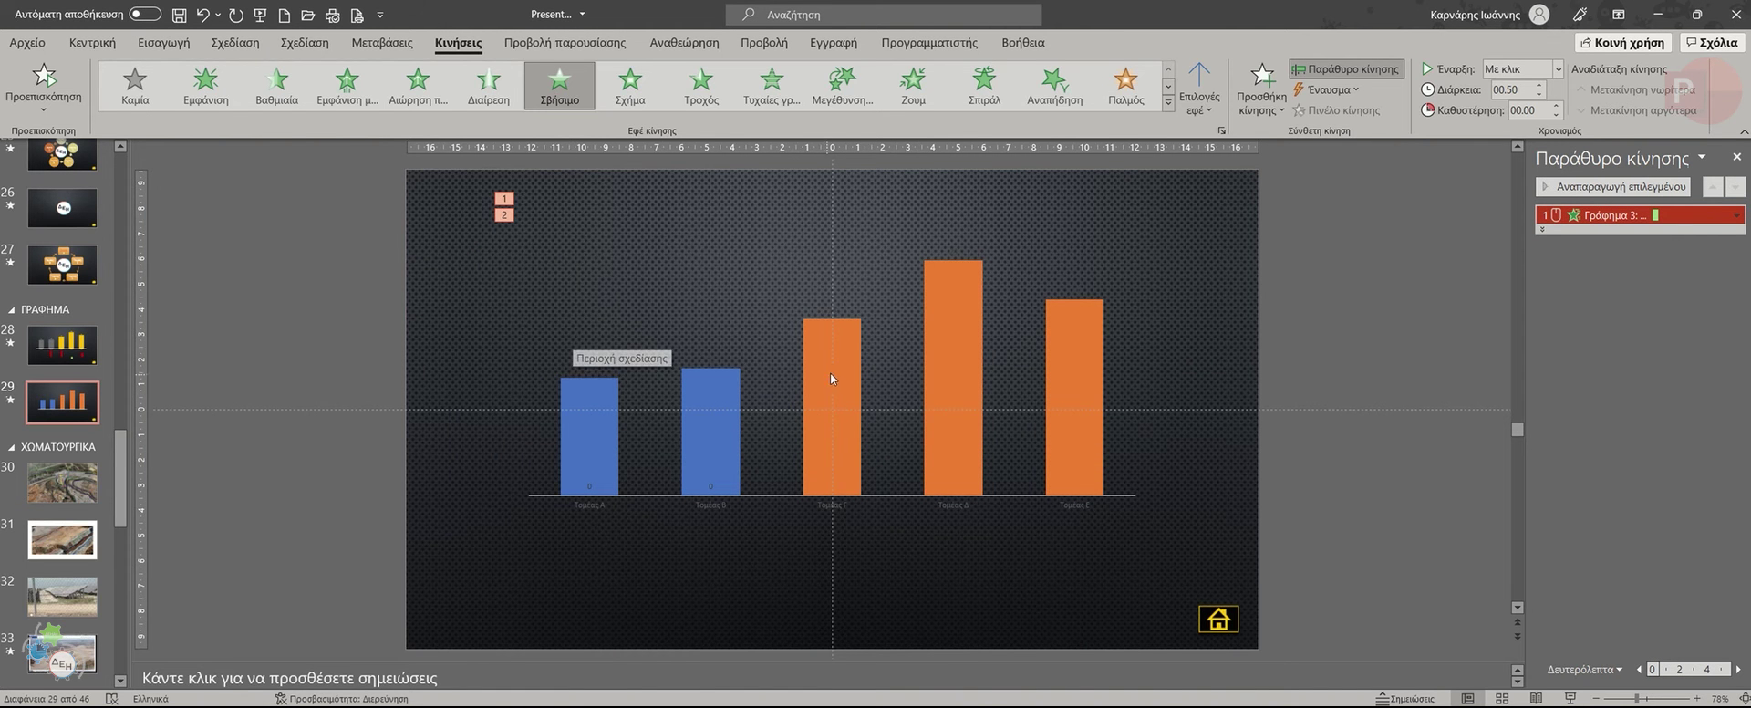
Add a second entrance effect to the chart and expand its steps in the Animation Pane.
left_click(580, 263)
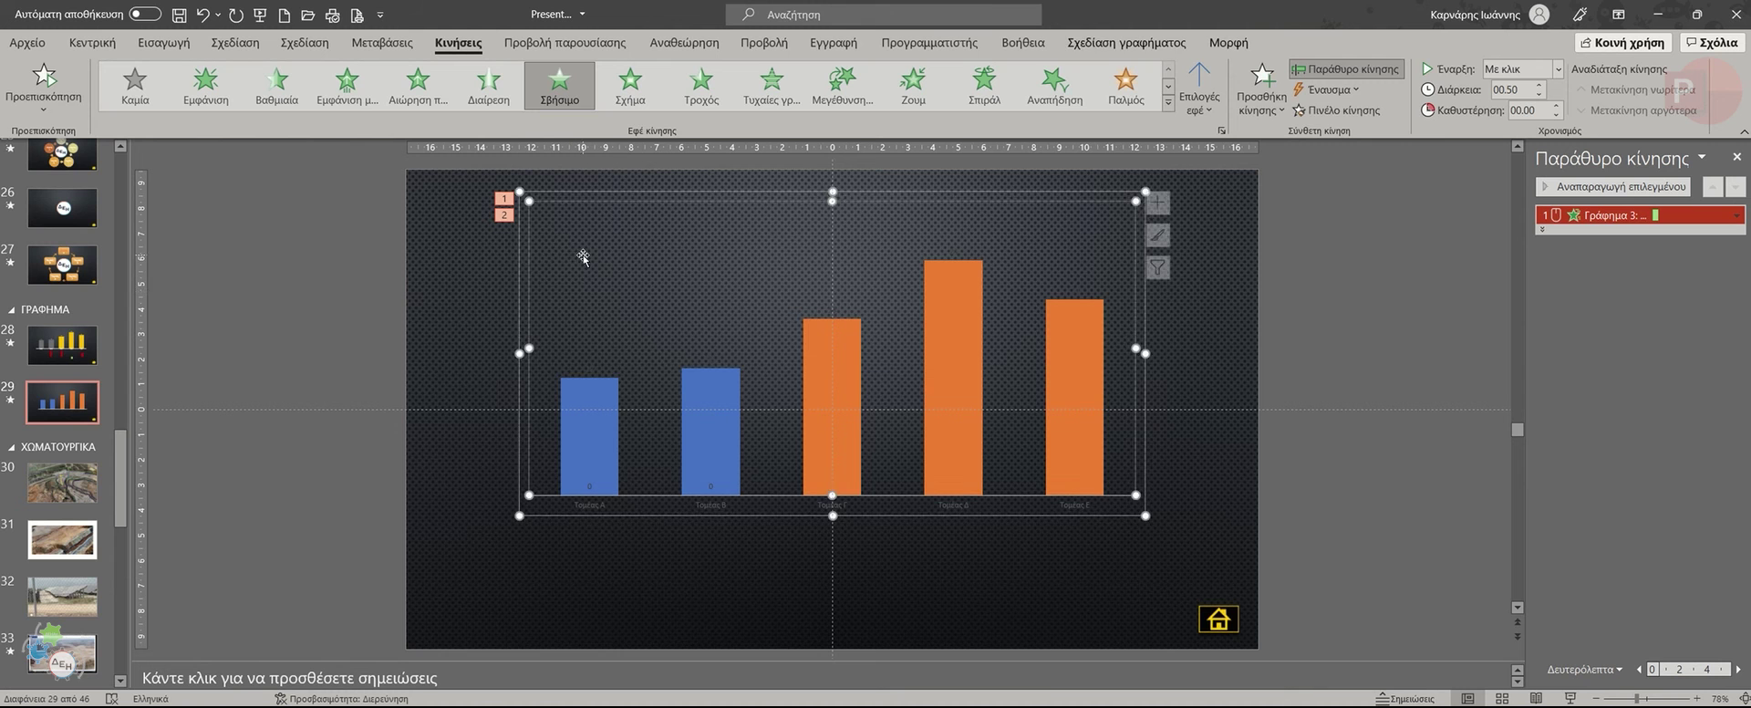
left_click(487, 269)
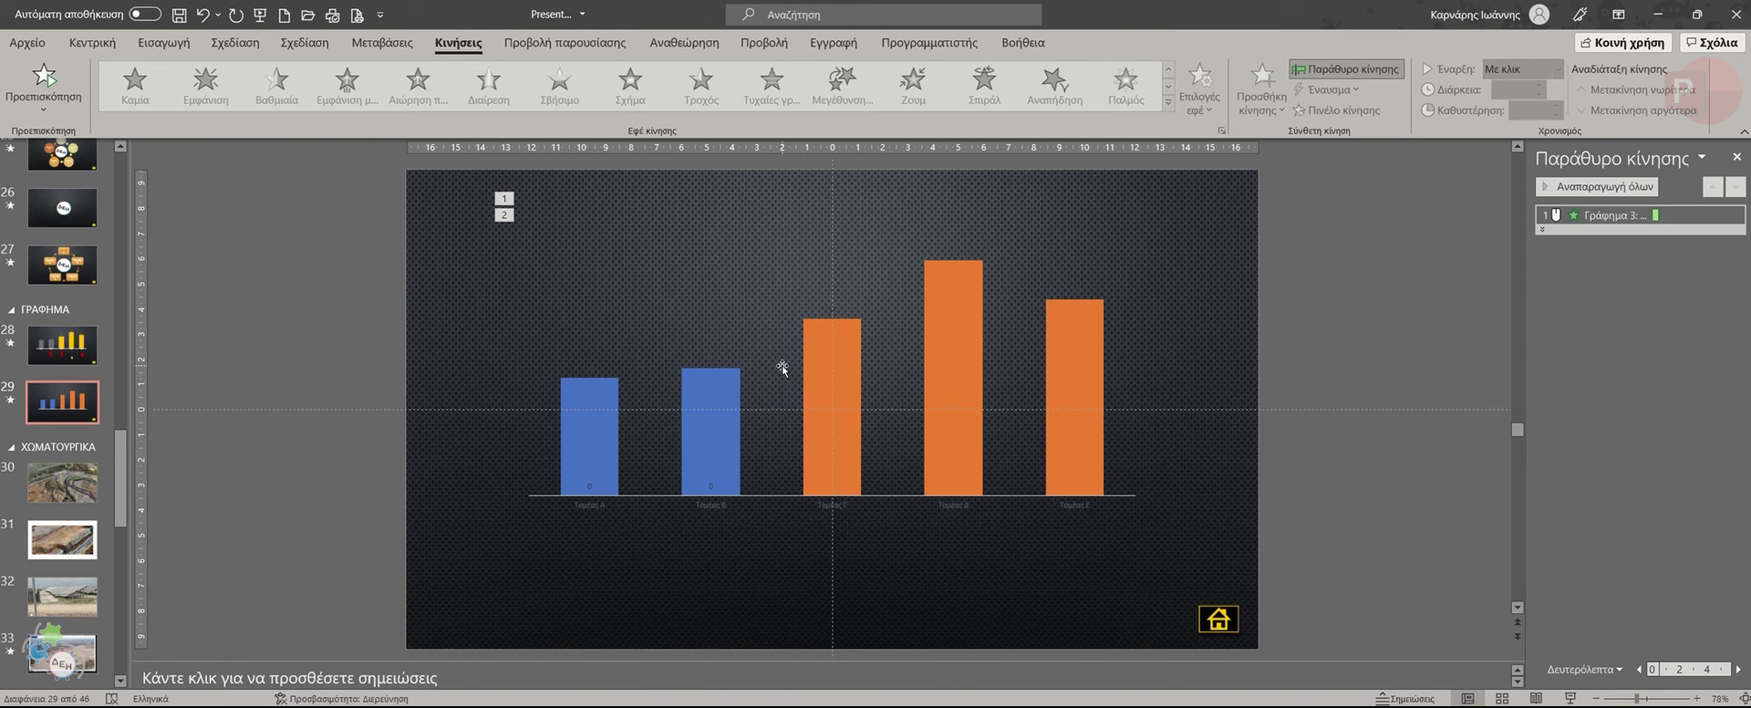
left_click(821, 342)
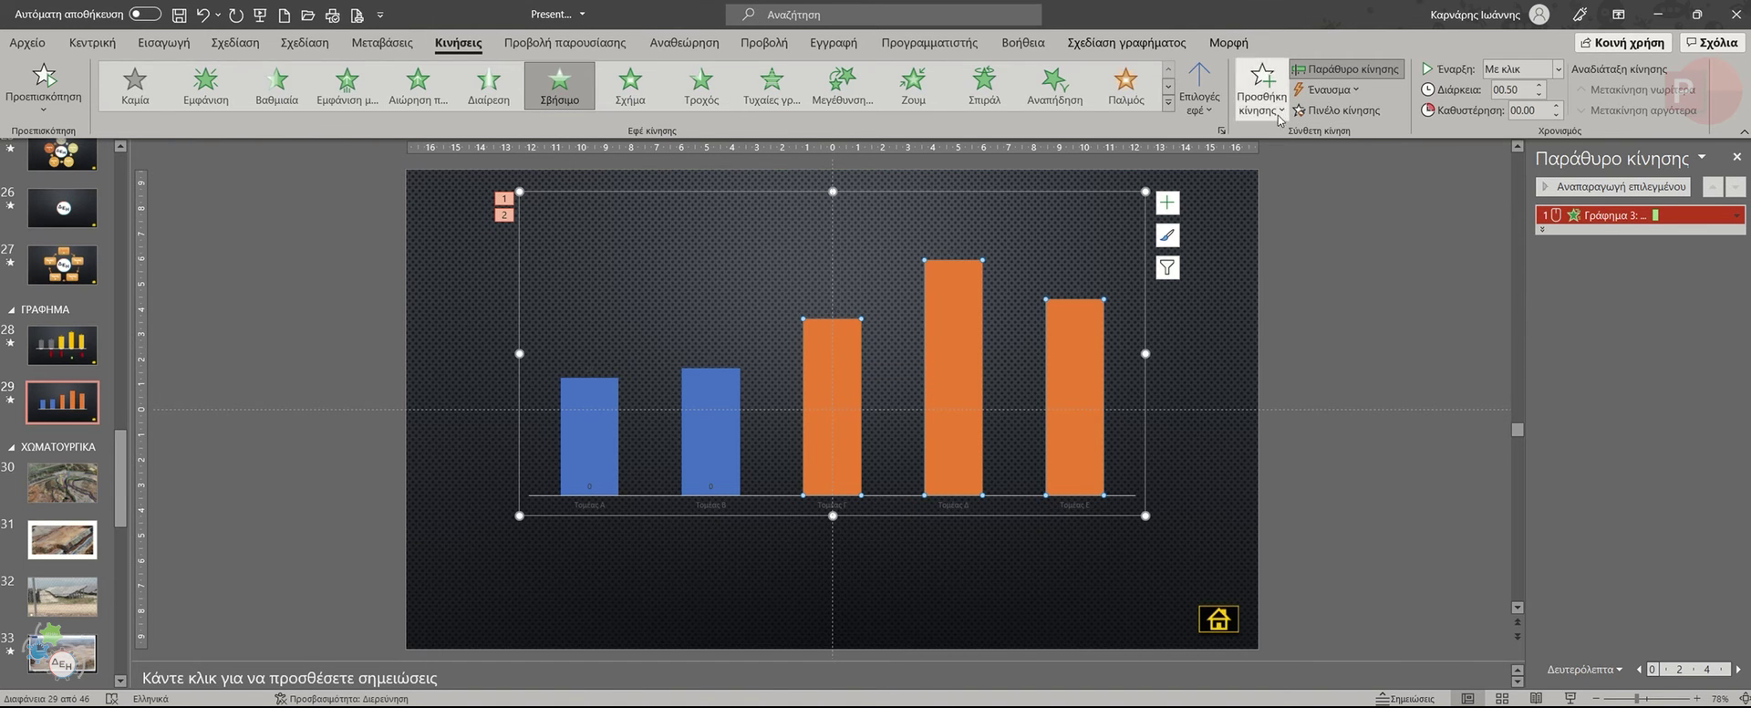
left_click(1262, 91)
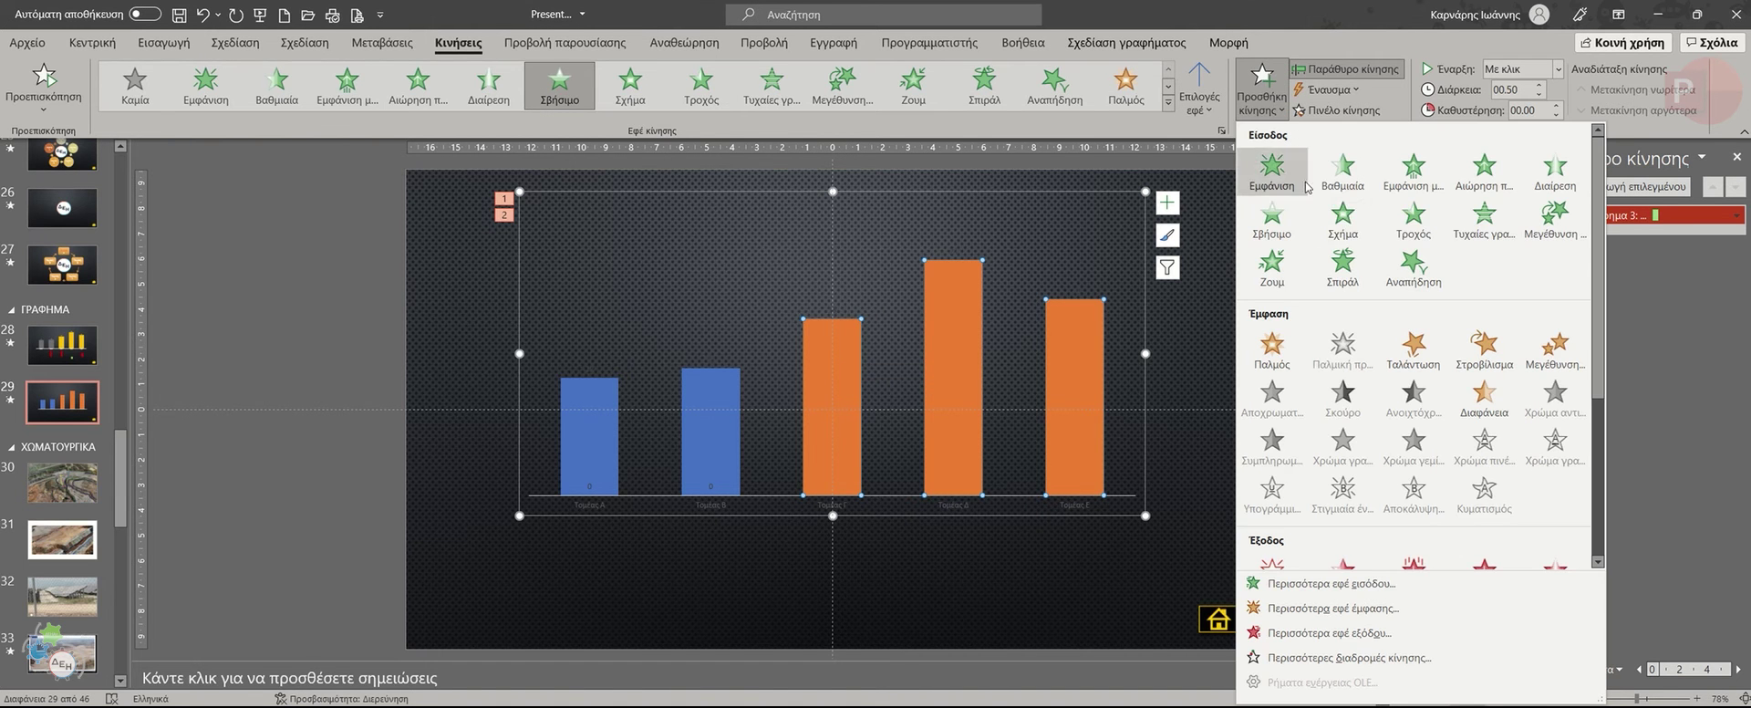
left_click(1332, 233)
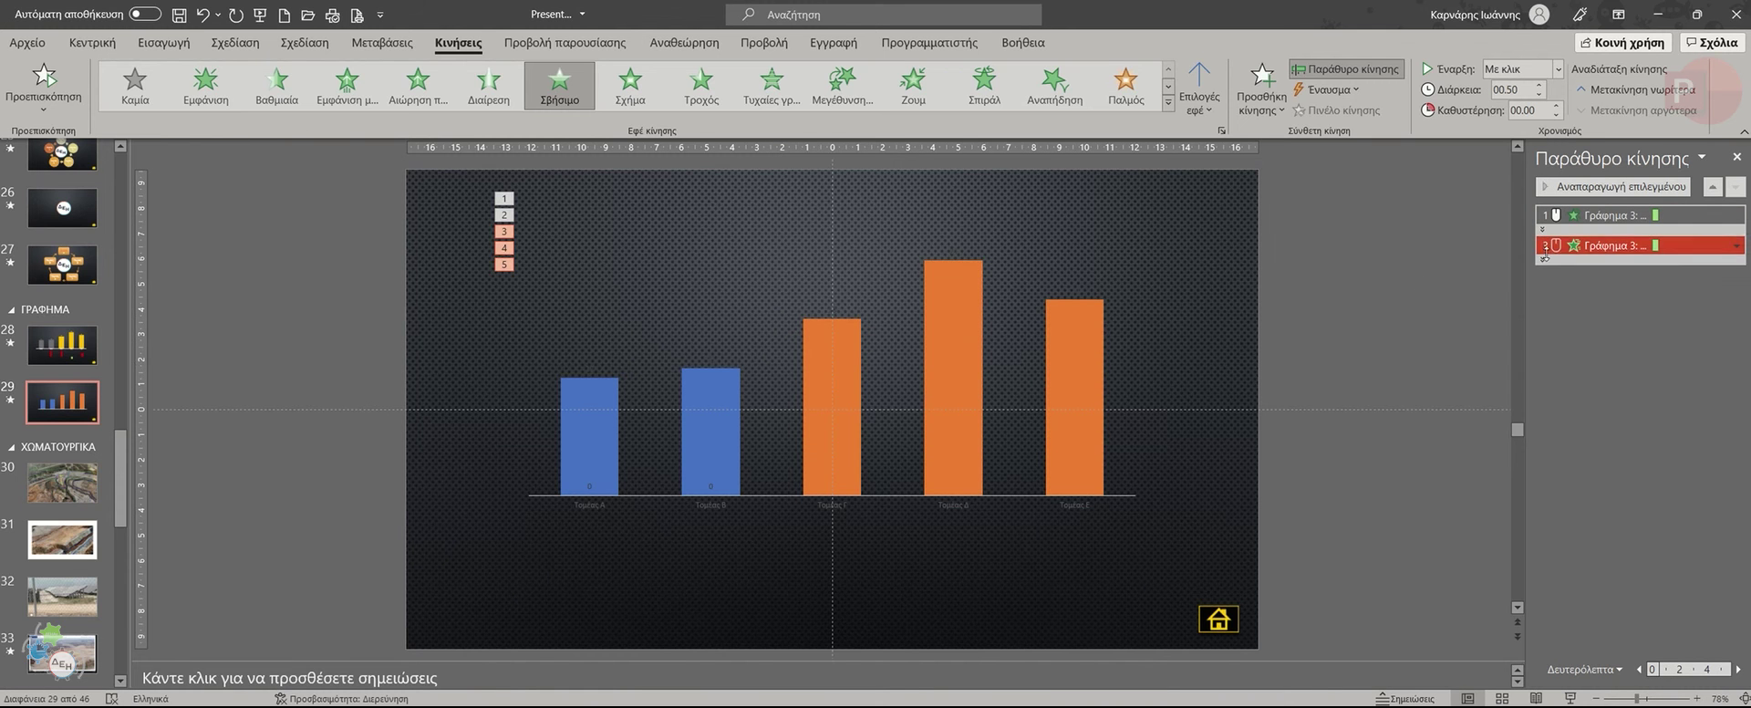
left_click(1544, 256)
Move animation entry 4 below entry 5 in the Animation Pane.
left_click(1594, 362)
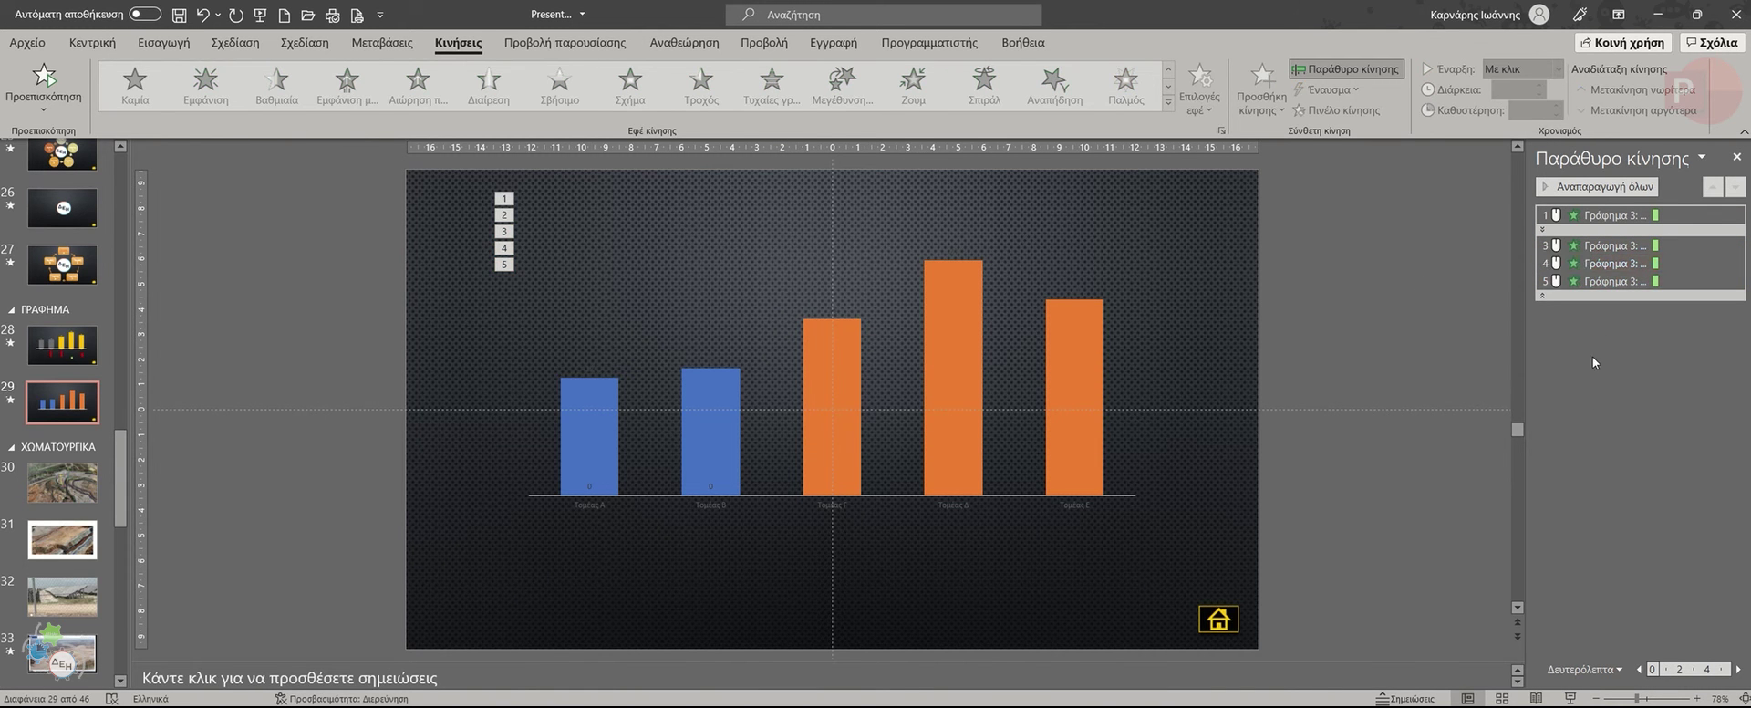
left_click(1597, 263)
right_click(1578, 265)
left_click(1664, 279)
left_click(1598, 262)
left_click(1598, 245, "shift")
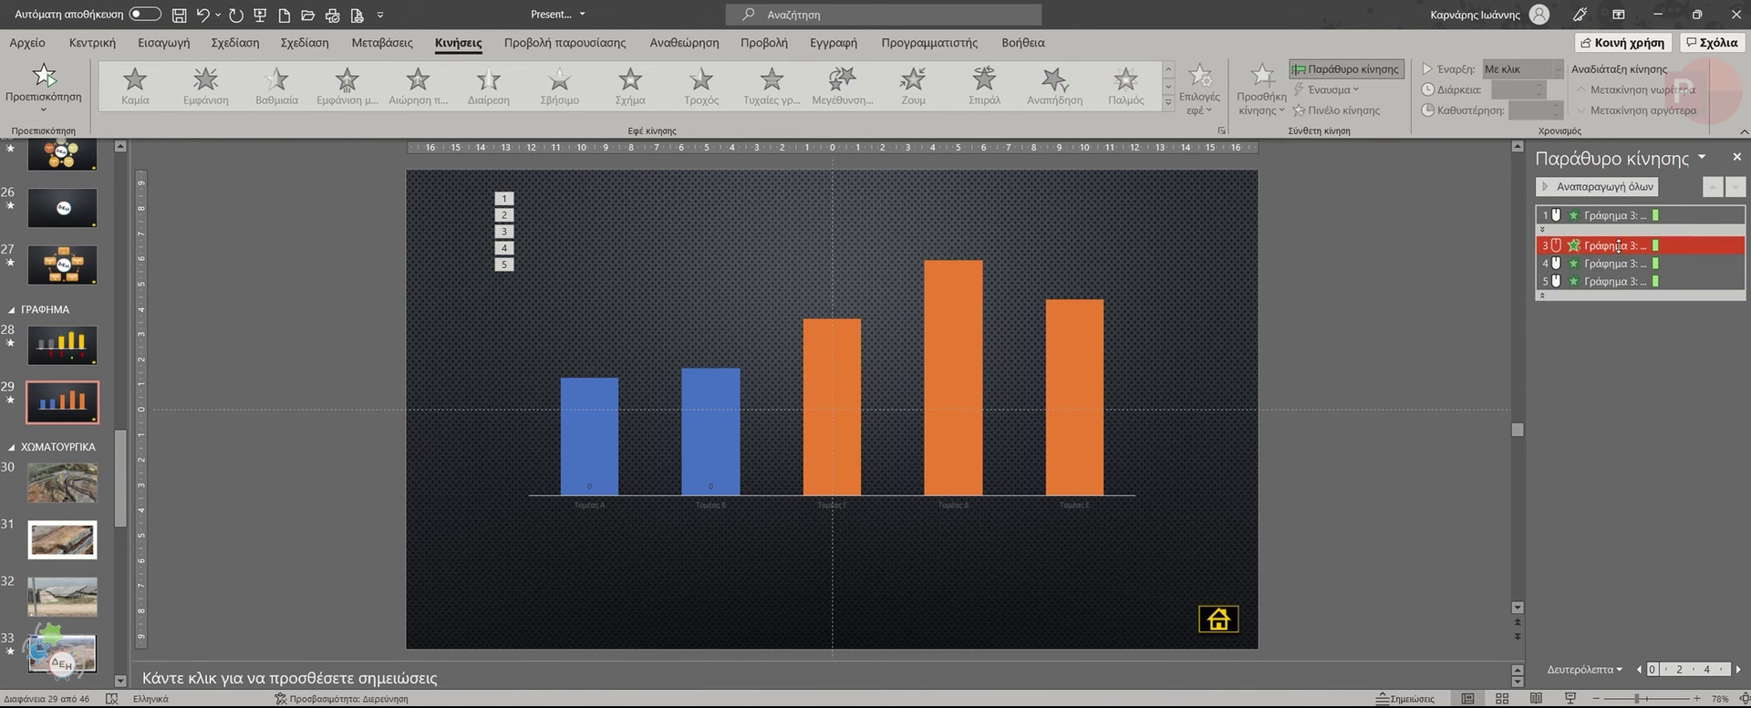
left_click_drag(1599, 265, 1564, 284)
Set the last animation entry's chart grouping to By Series.
left_click(1576, 280)
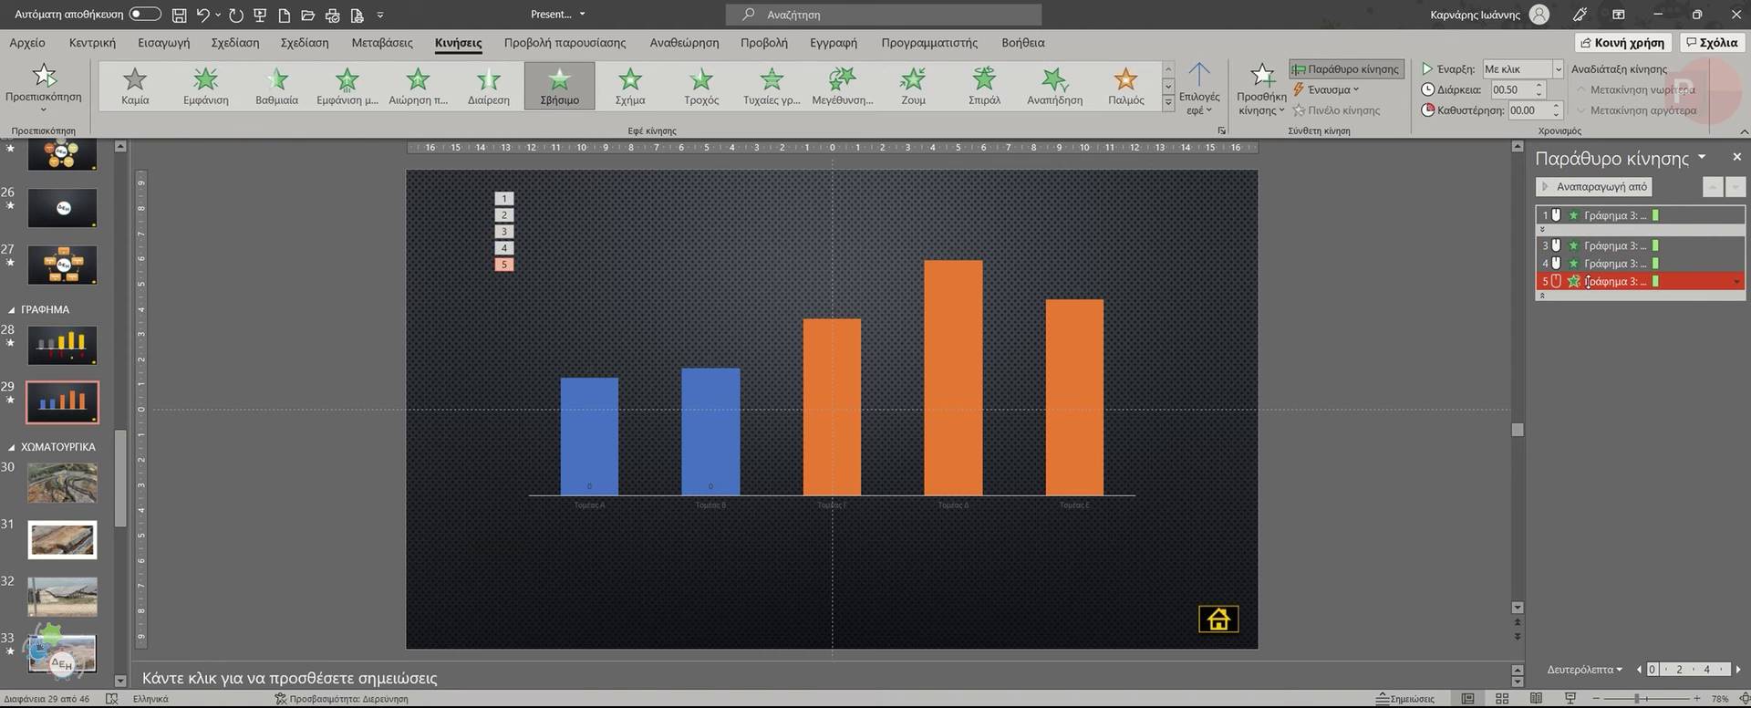
right_click(1575, 281)
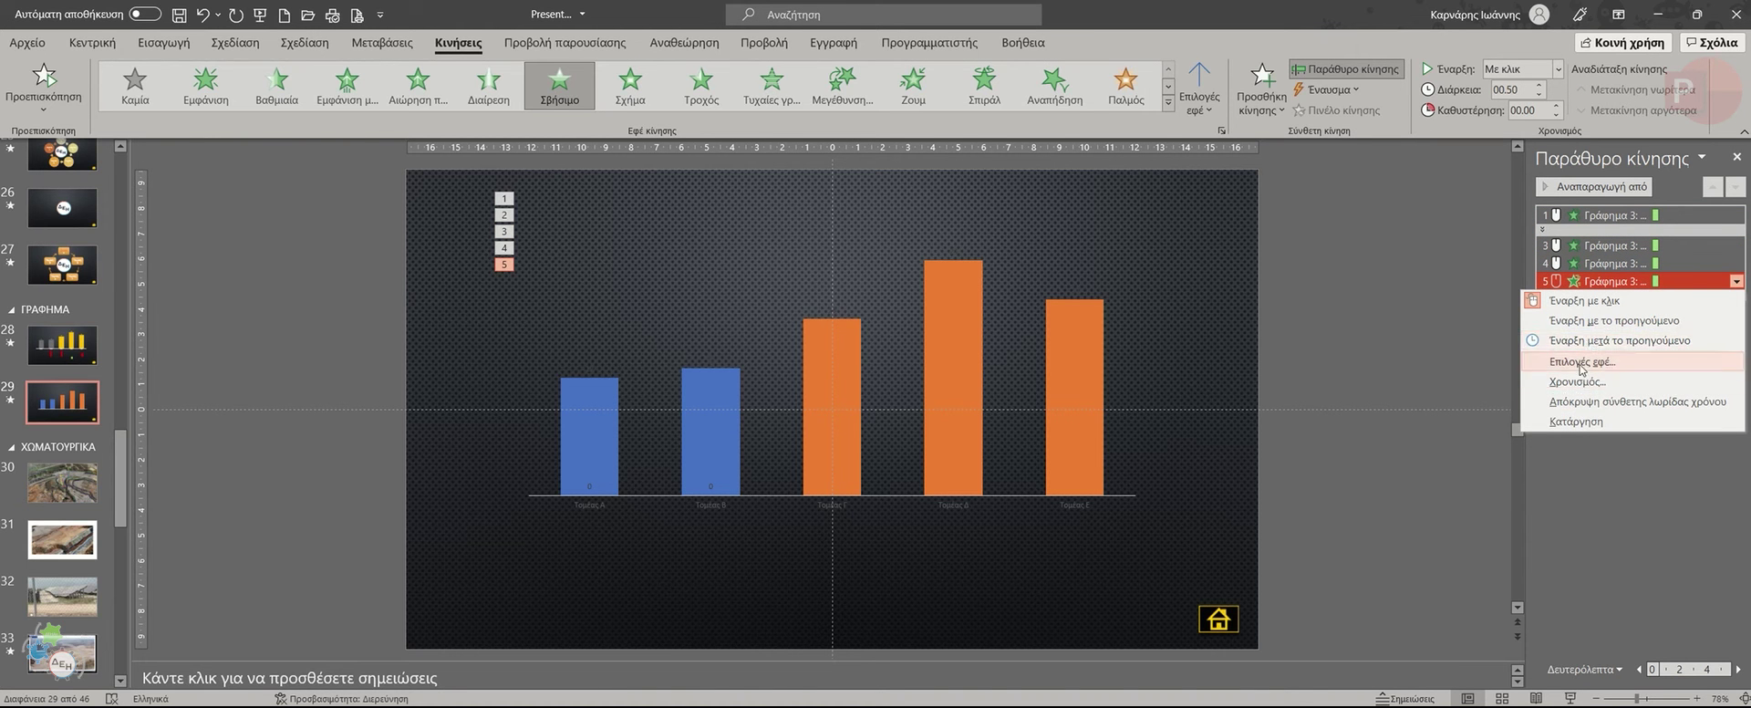
left_click(1585, 361)
left_click(306, 245)
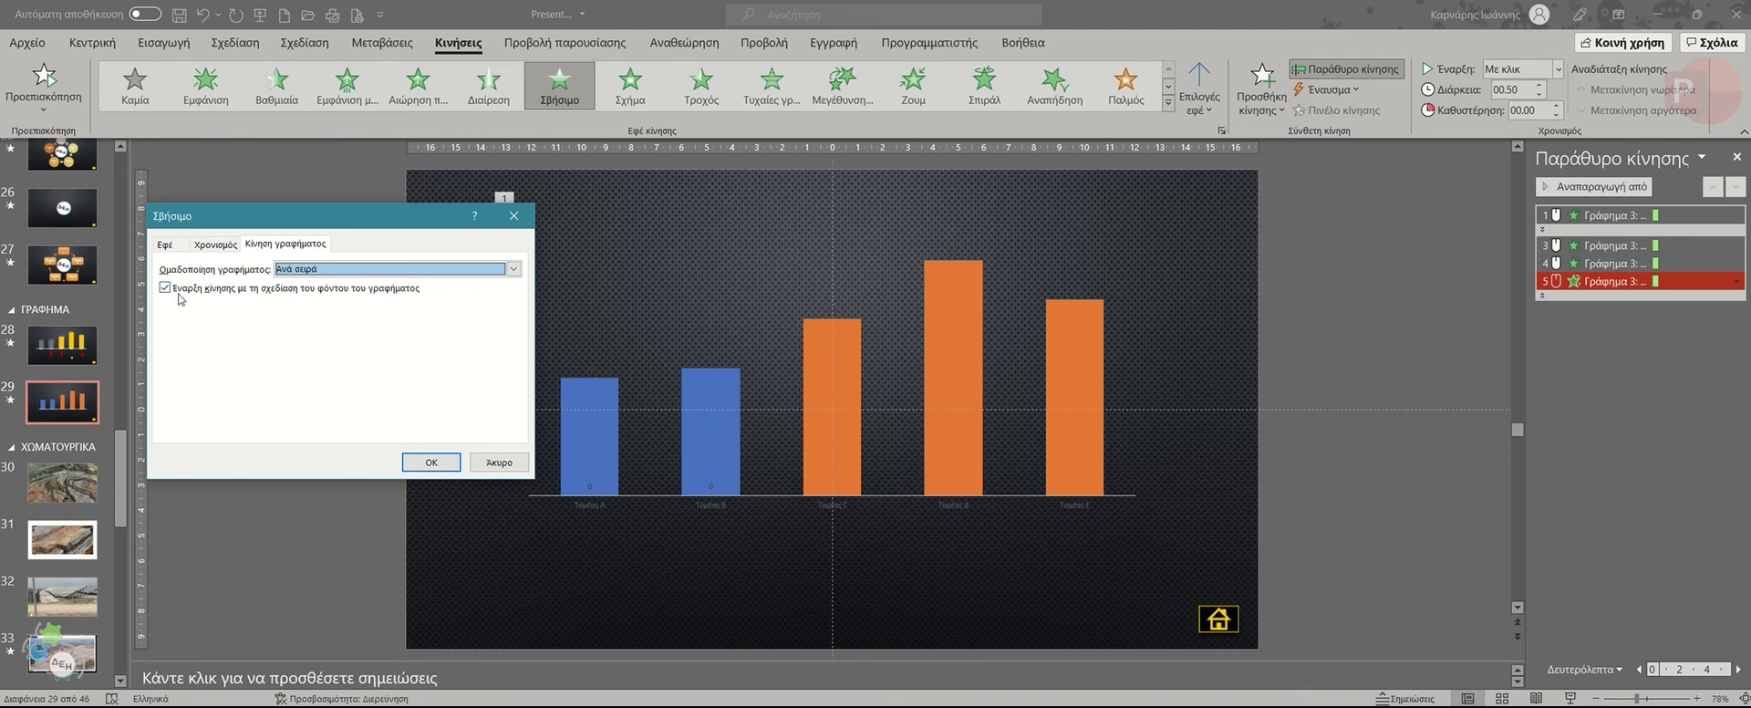
left_click(319, 269)
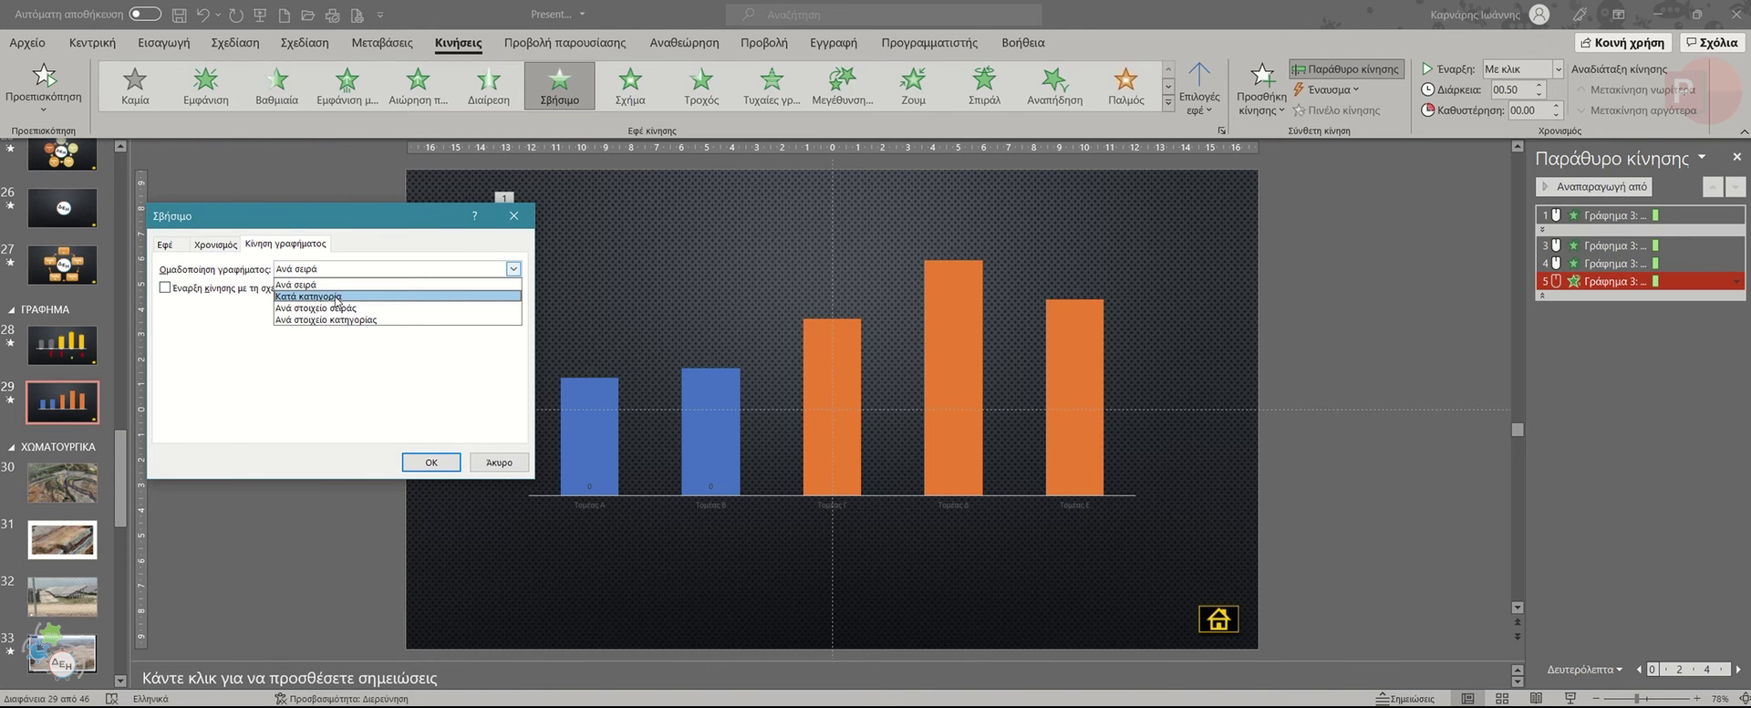
left_click(336, 296)
left_click(328, 269)
left_click(322, 285)
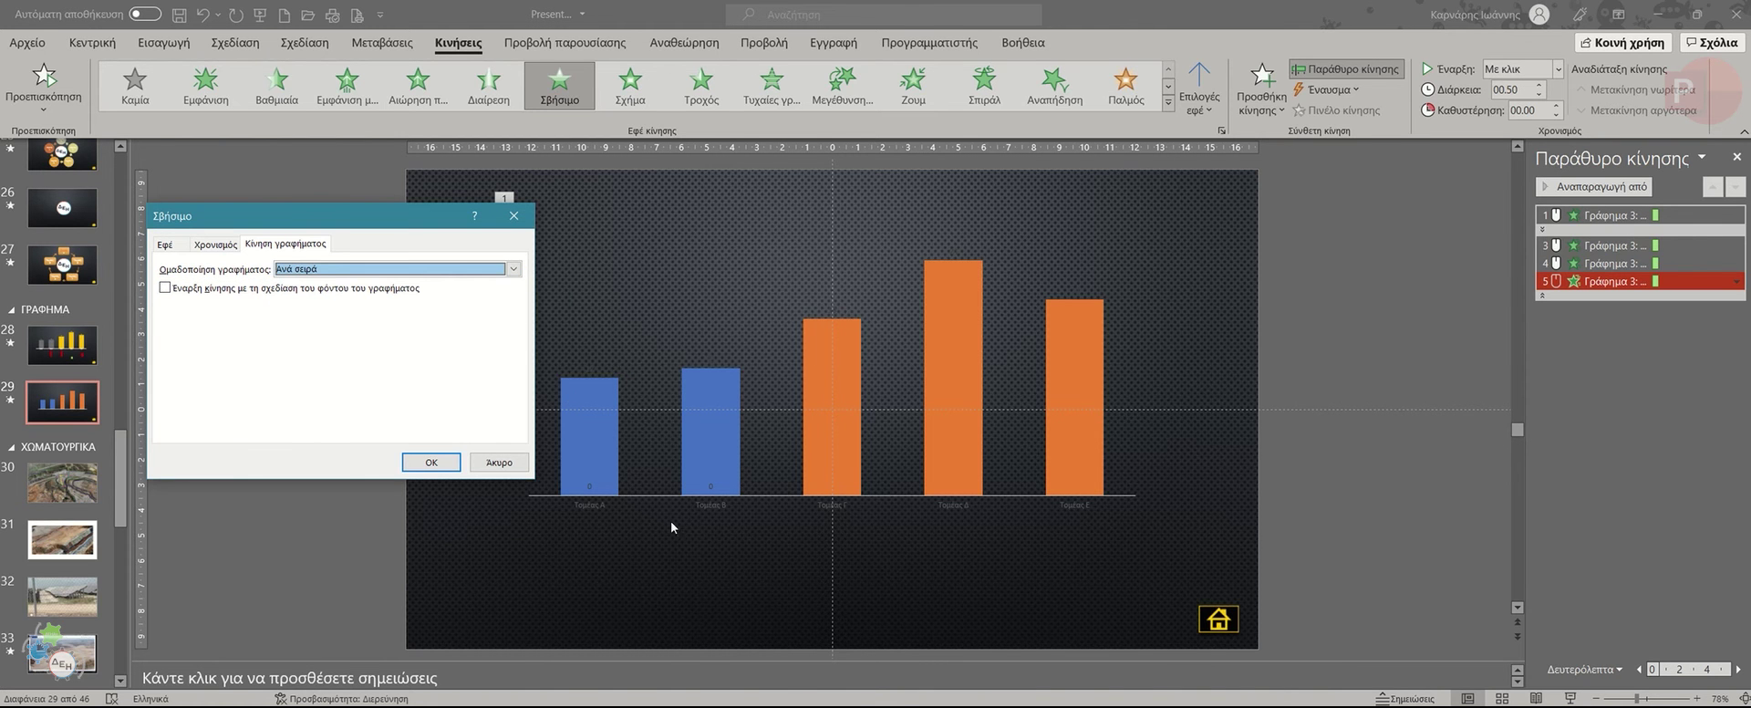
left_click(436, 458)
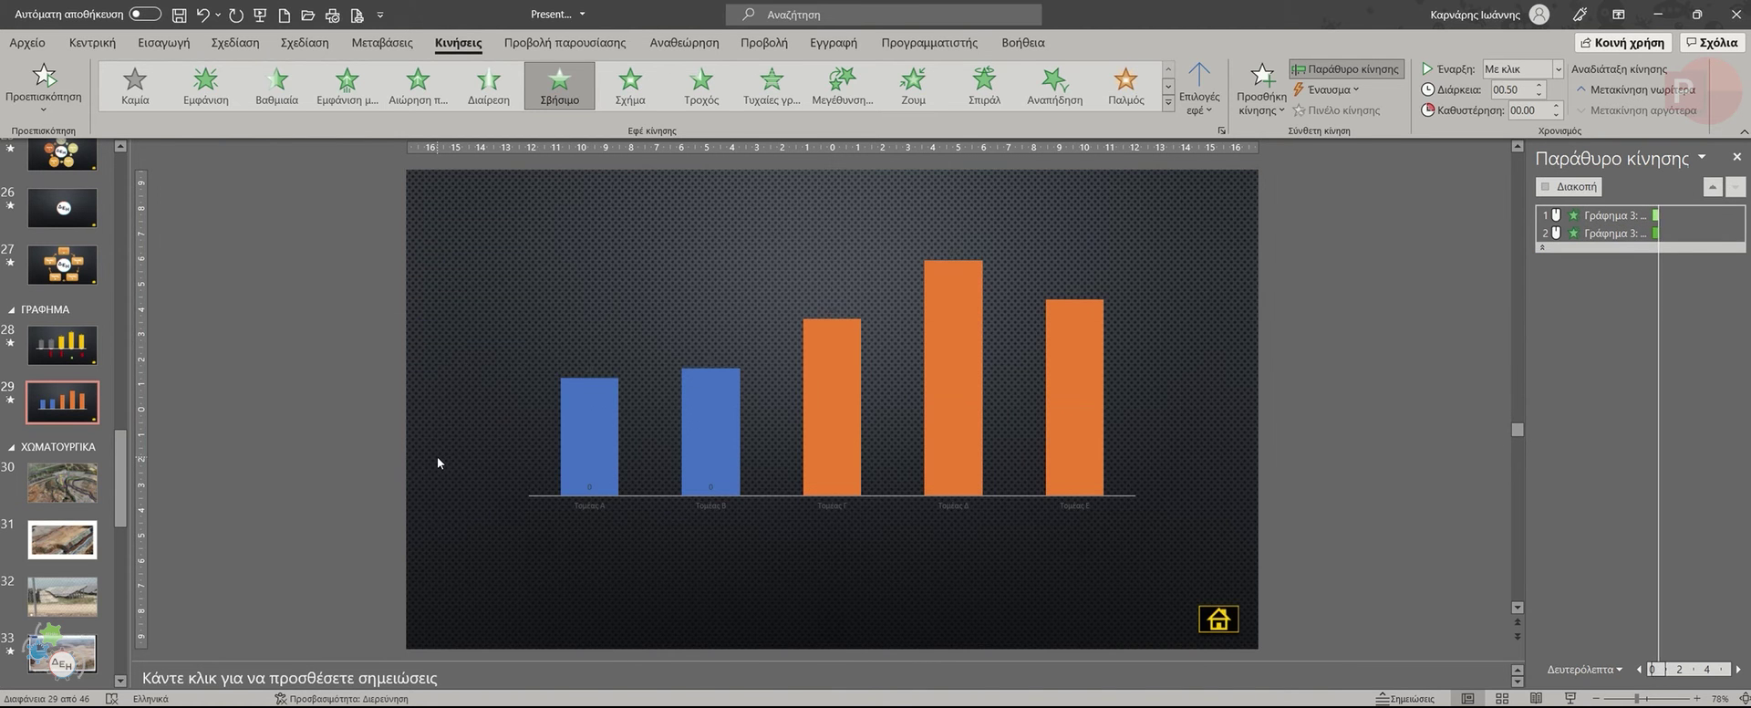
Set the animation steps' durations to 01.00 seconds.
left_click(1606, 219)
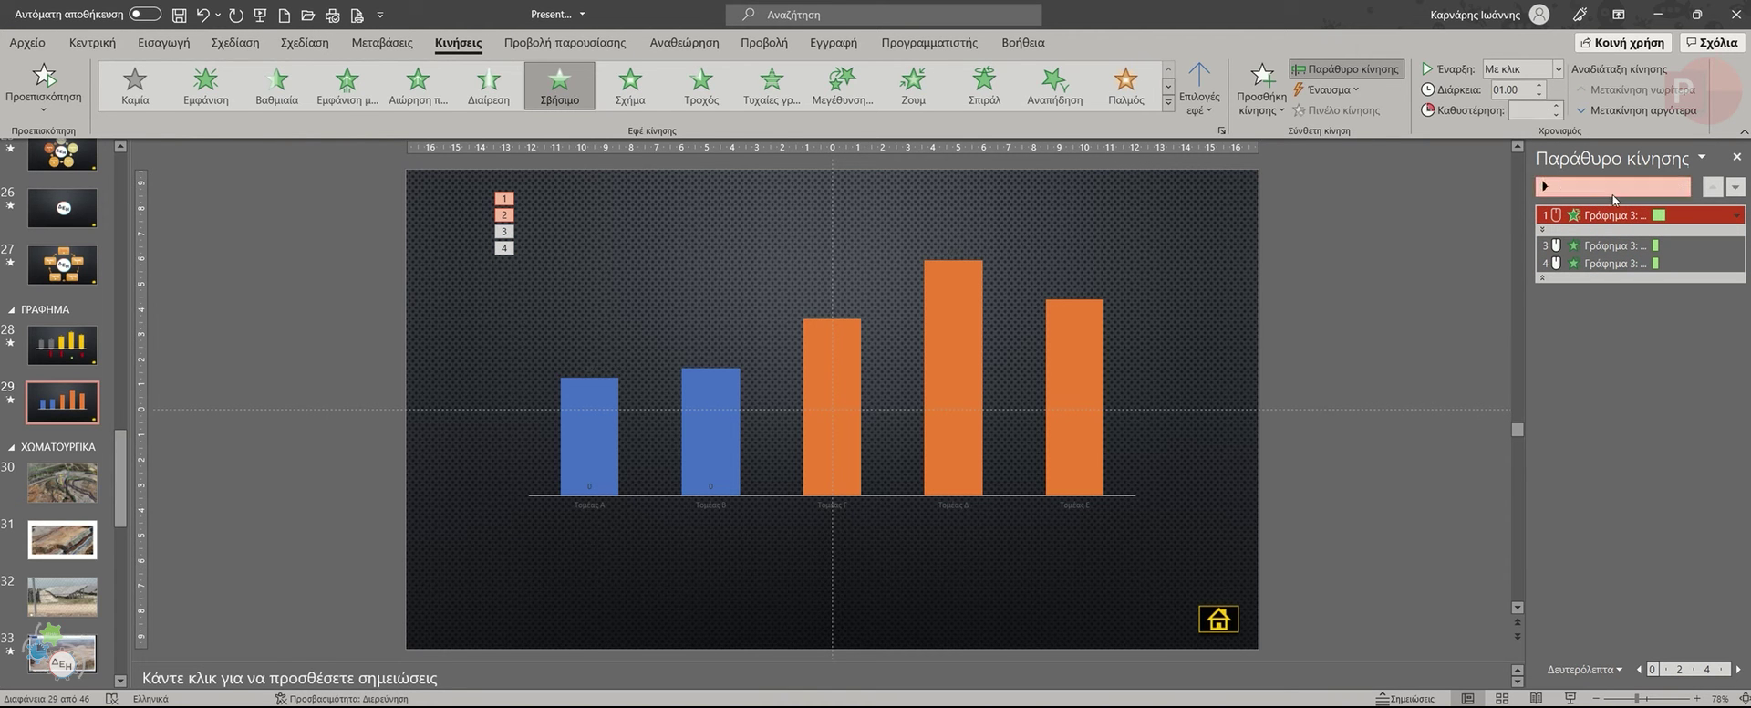
left_click(1557, 246)
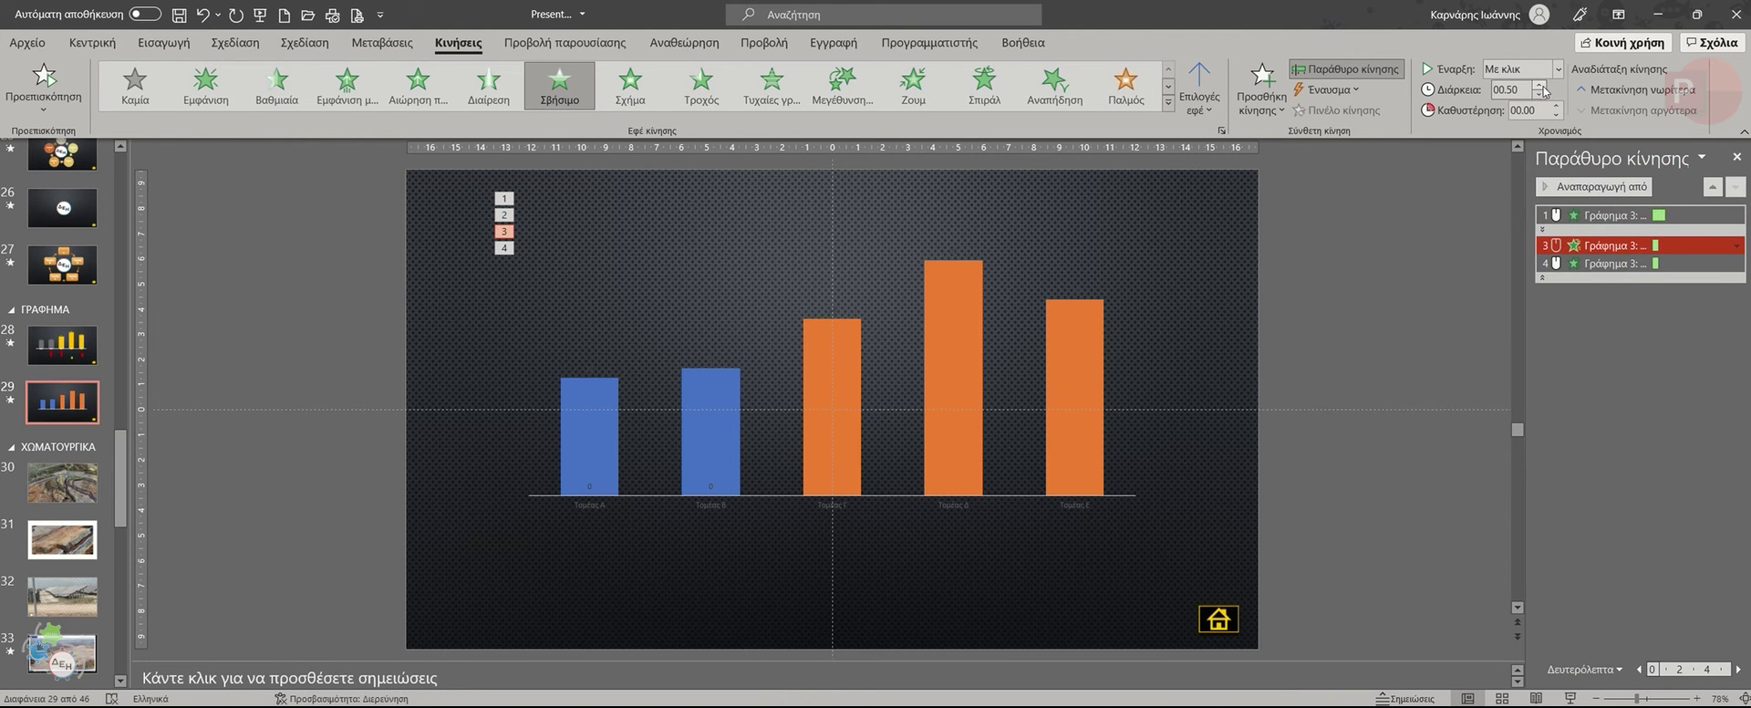
left_click(1557, 263)
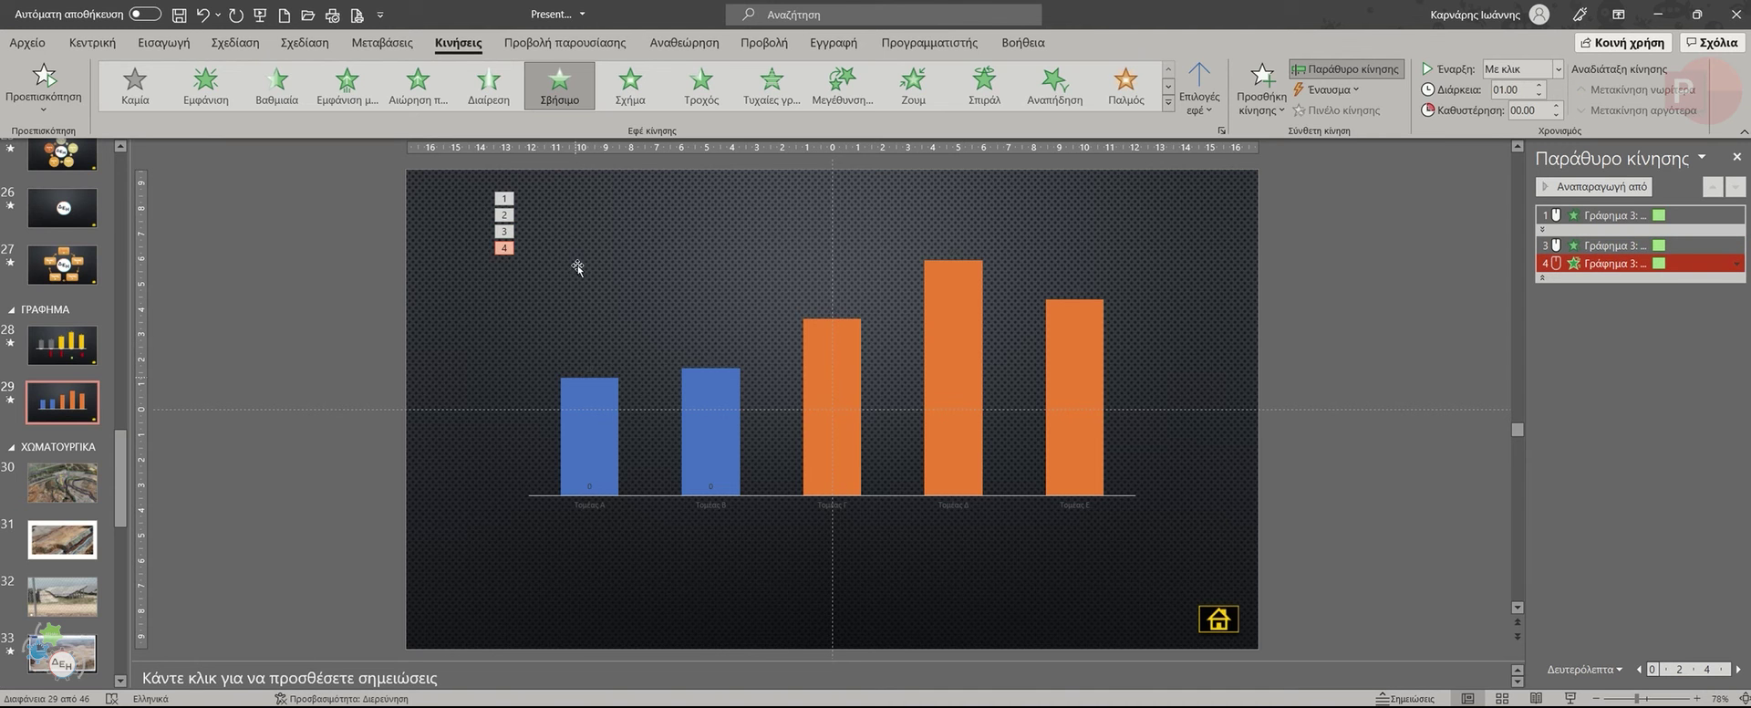
left_click(655, 265)
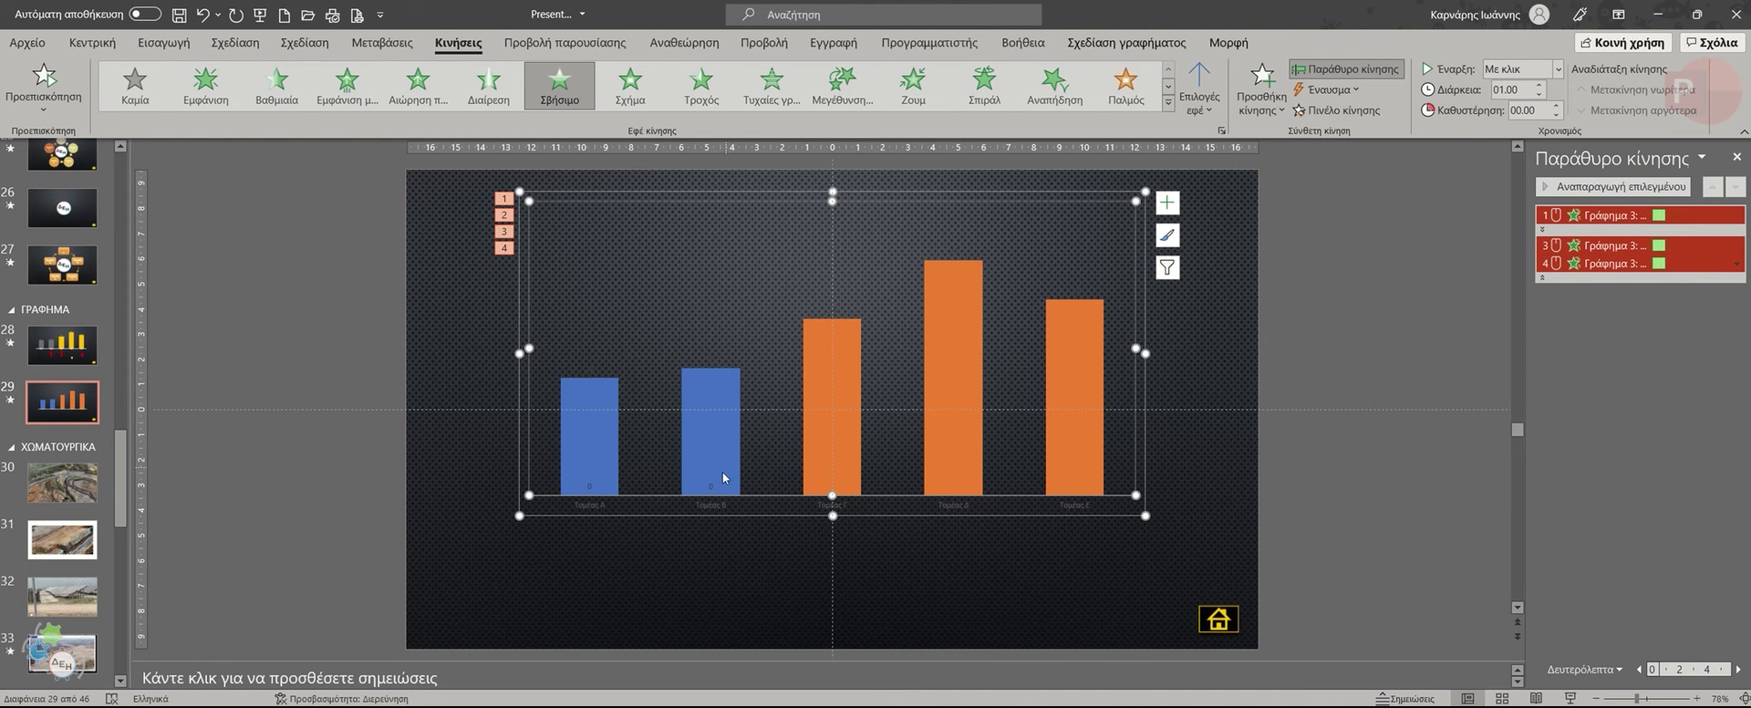
Enlarge the chart's category axis labels to size 10 and colour them red.
left_click(711, 507)
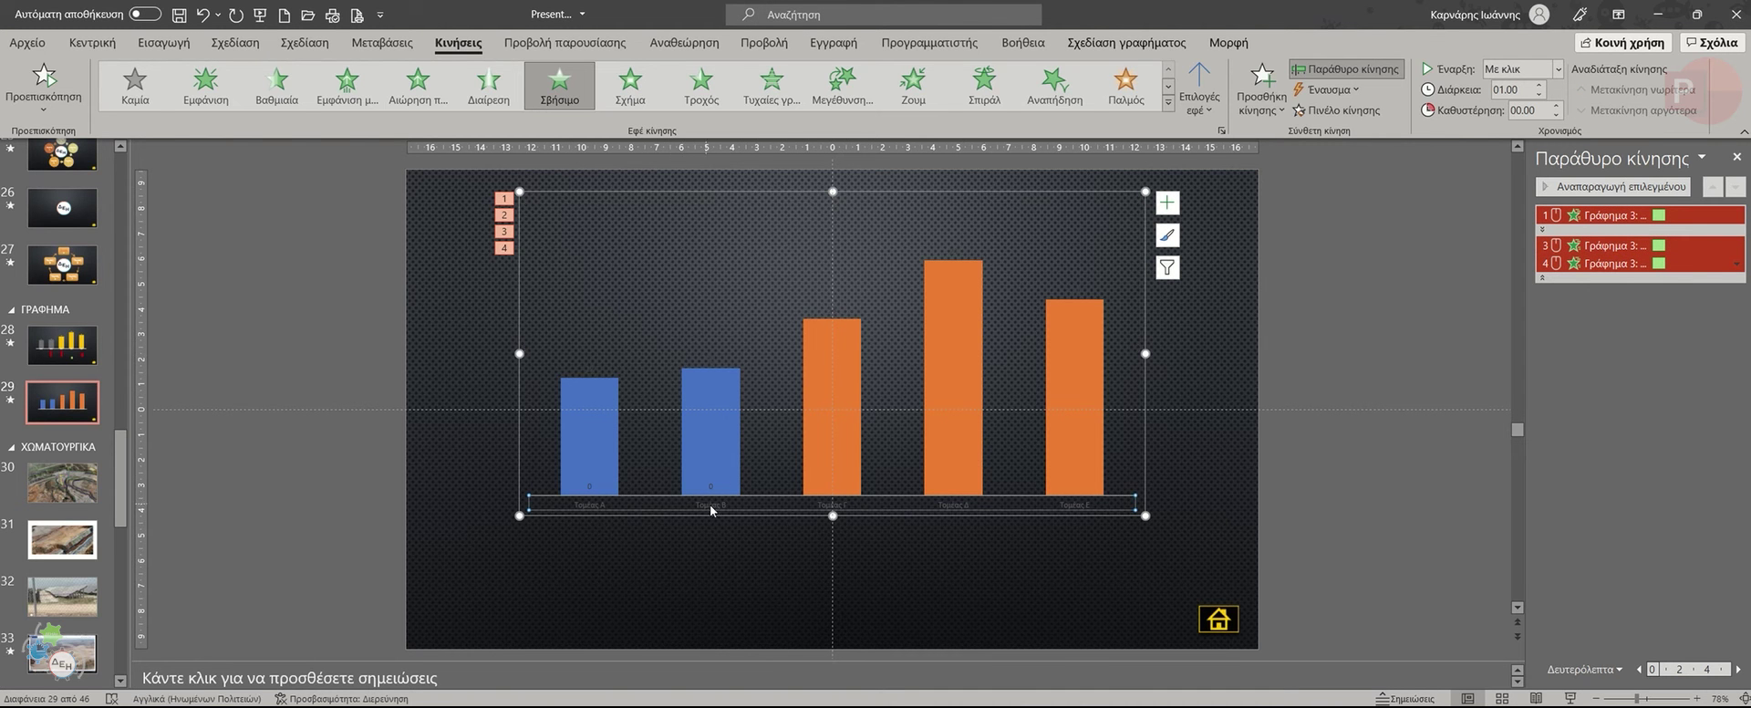
left_click(96, 43)
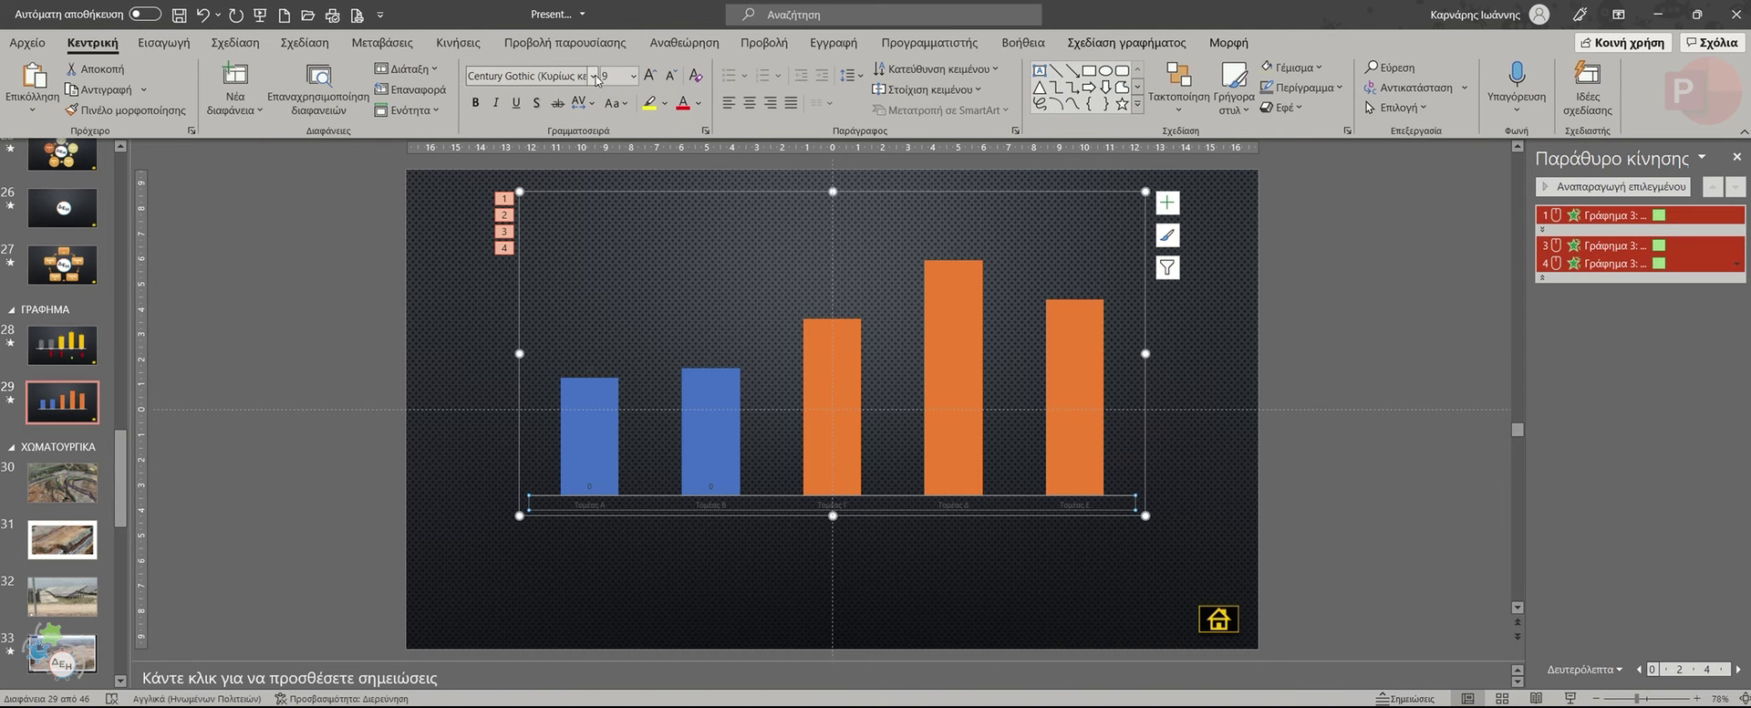
left_click(592, 76)
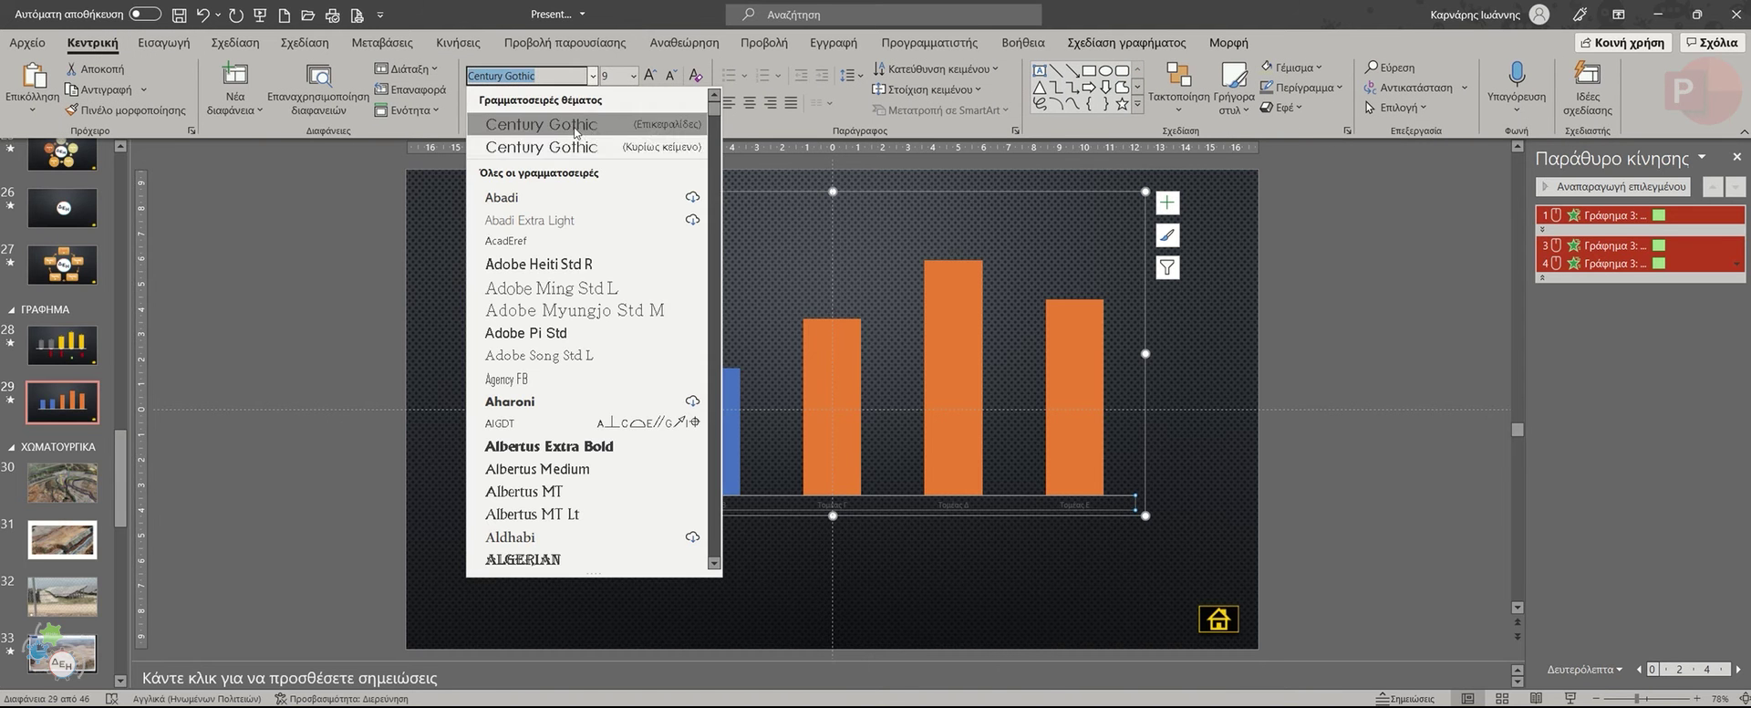
left_click(1168, 203)
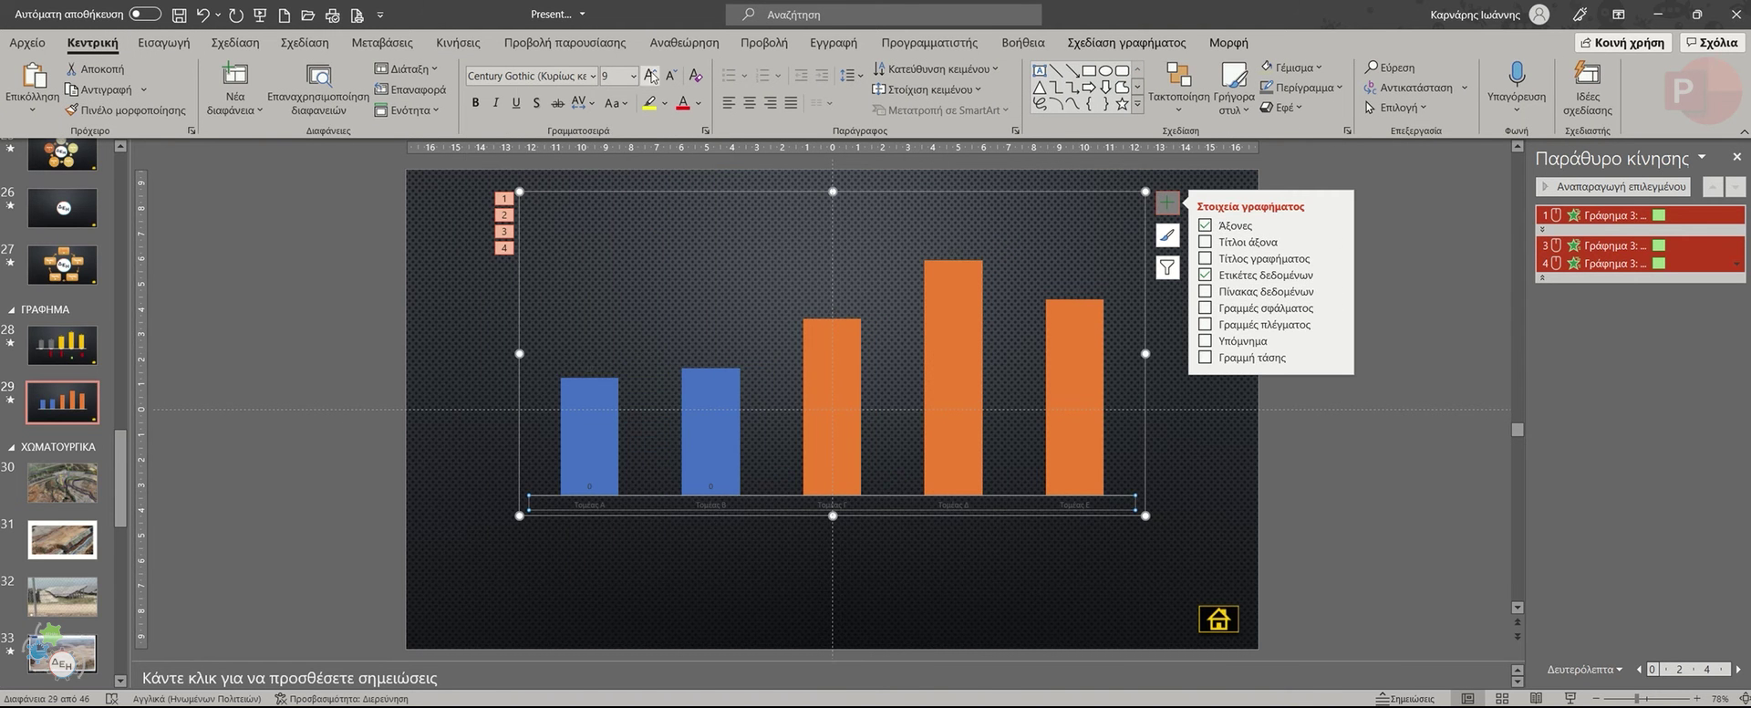
left_click(592, 76)
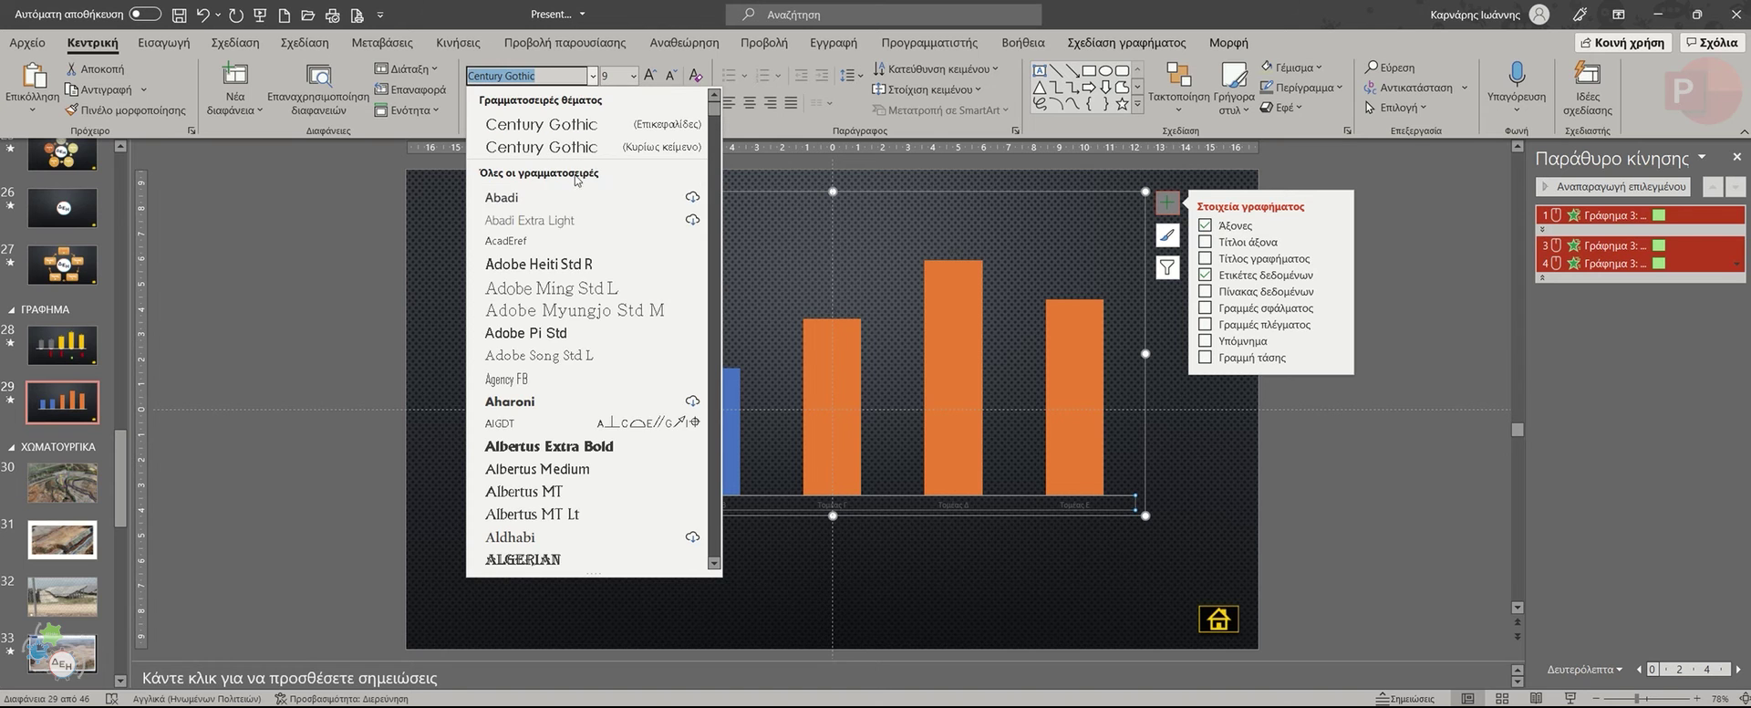
left_click(548, 85)
type("Ping LCG Regular")
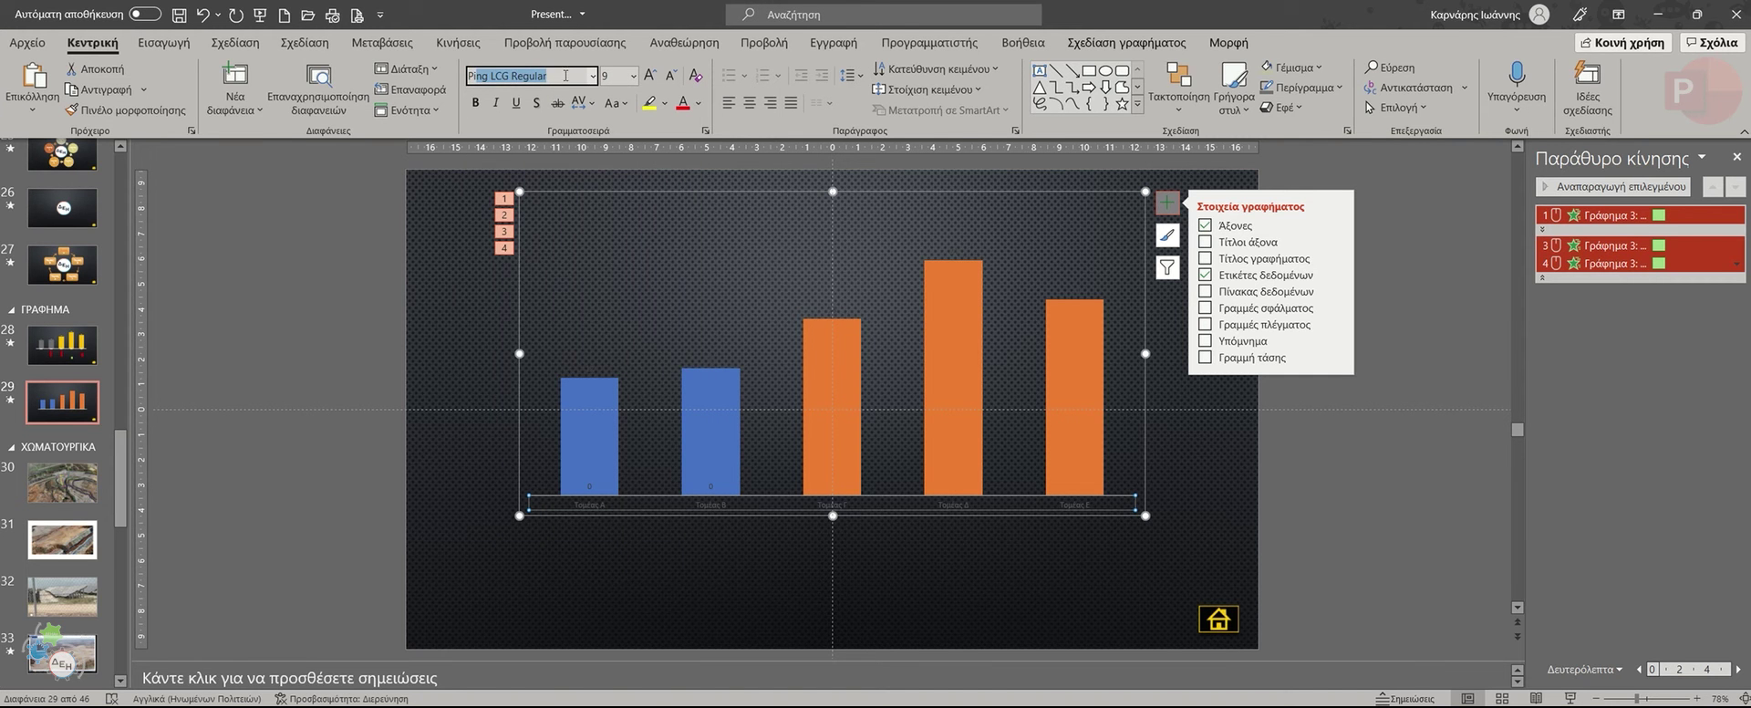
key("Return")
left_click(649, 74)
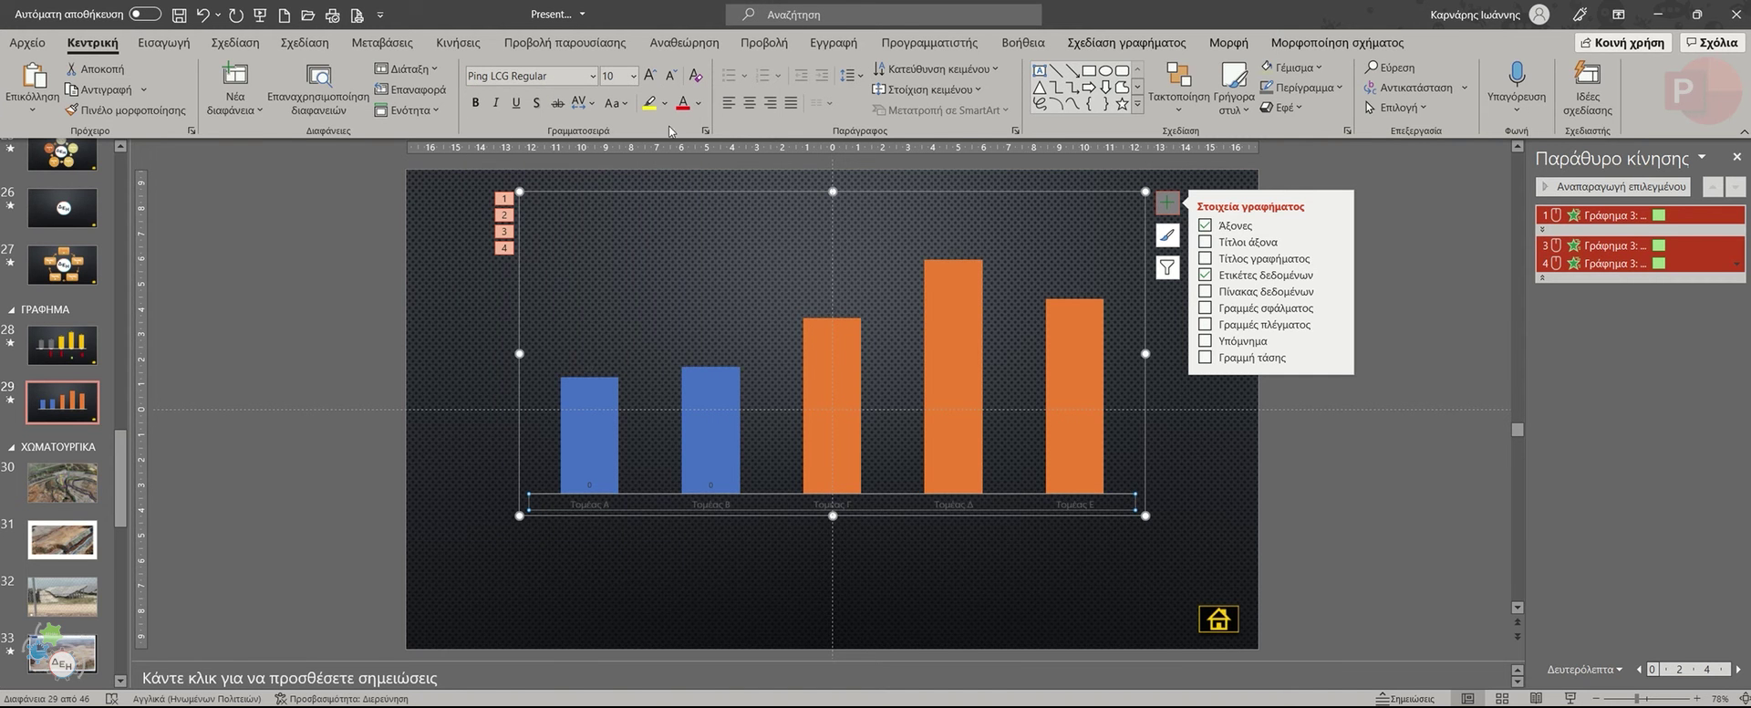
left_click(698, 103)
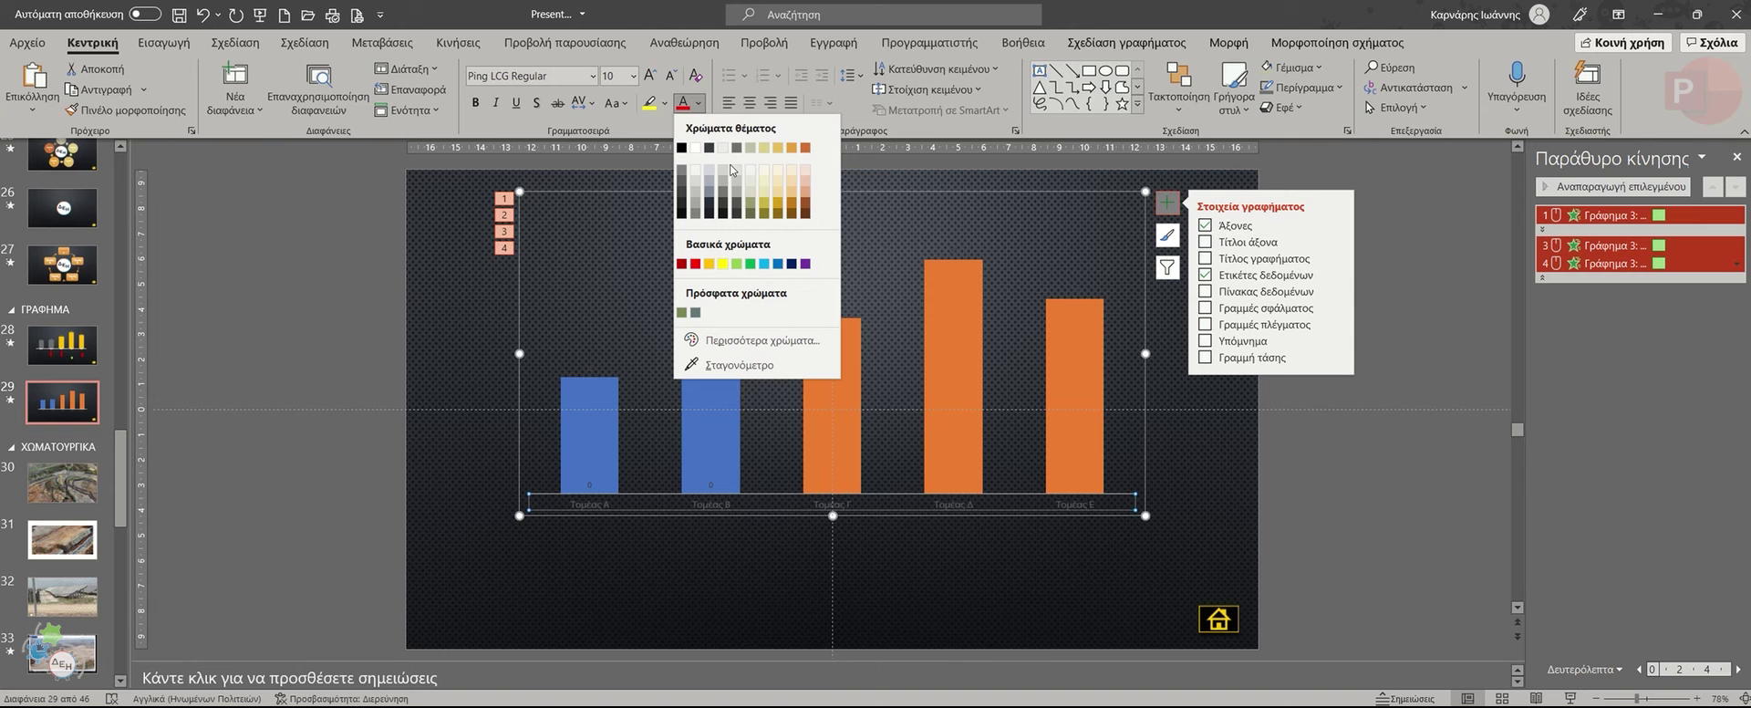
left_click(696, 267)
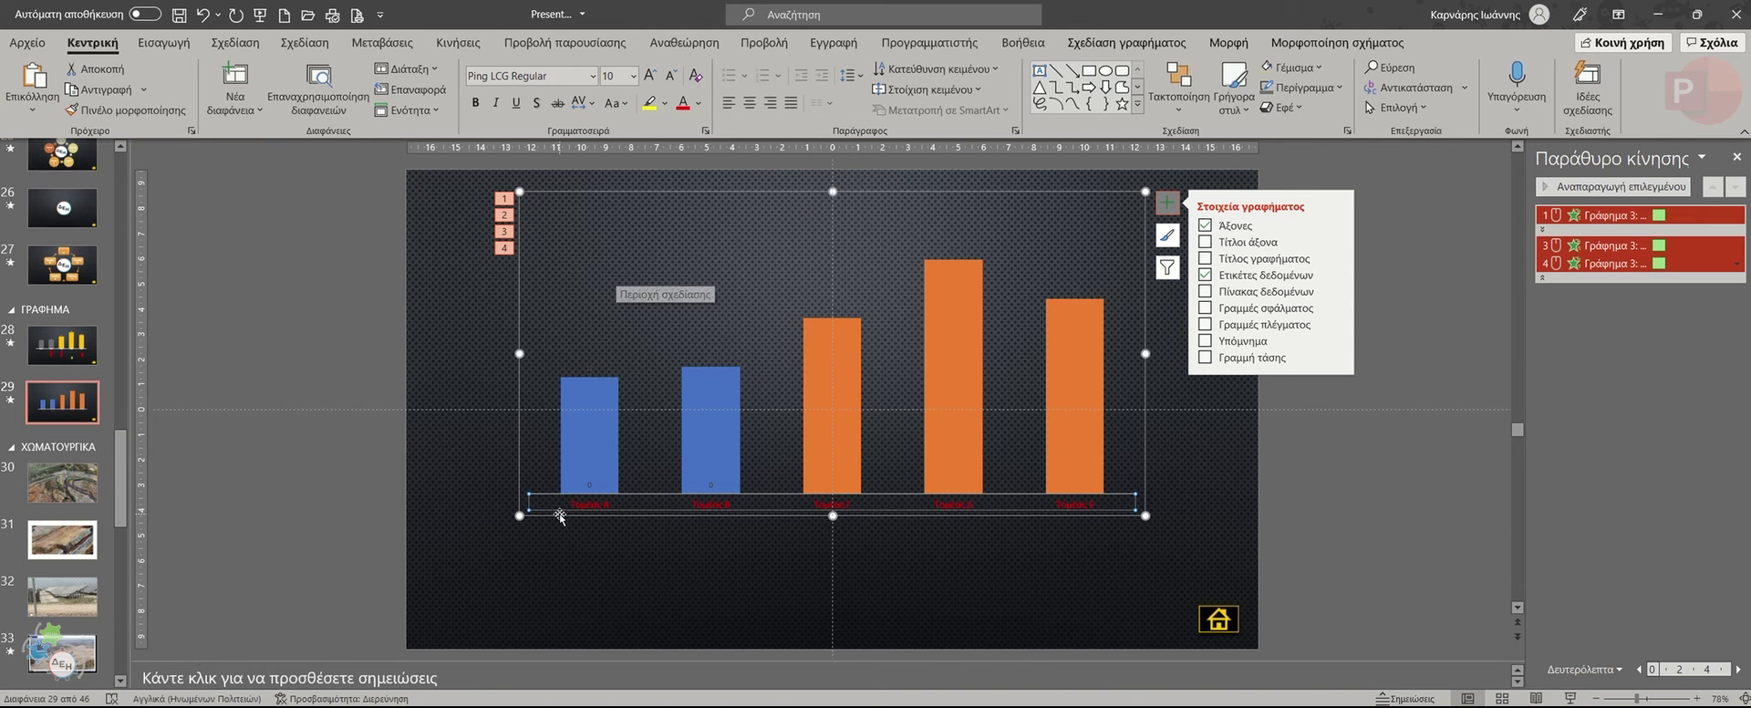
Make the bar value labels larger, dark red Ping LCG Regular, then start the slide show.
left_click(588, 485)
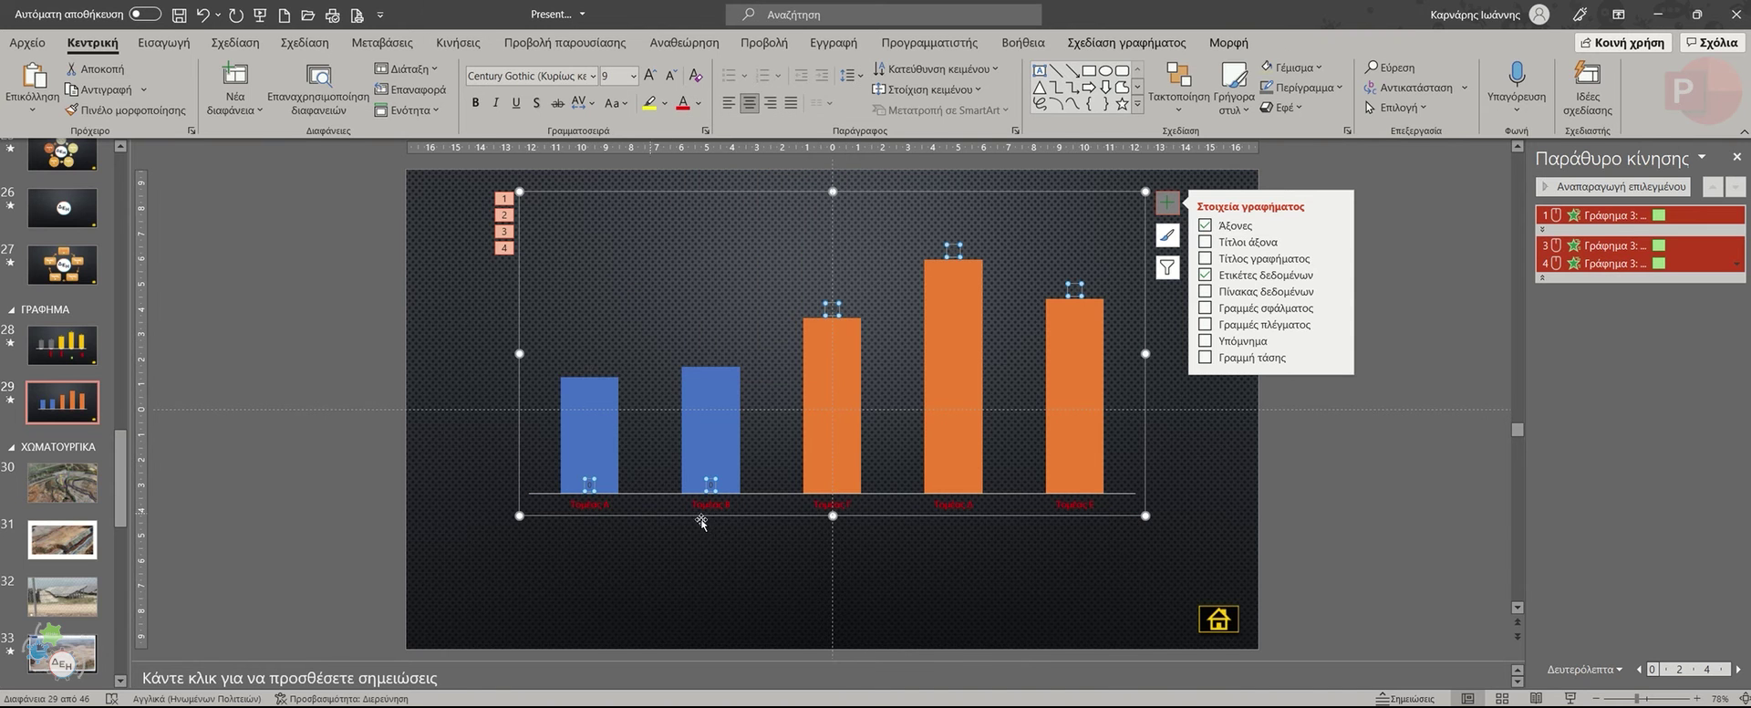
left_click(593, 76)
left_click(529, 172)
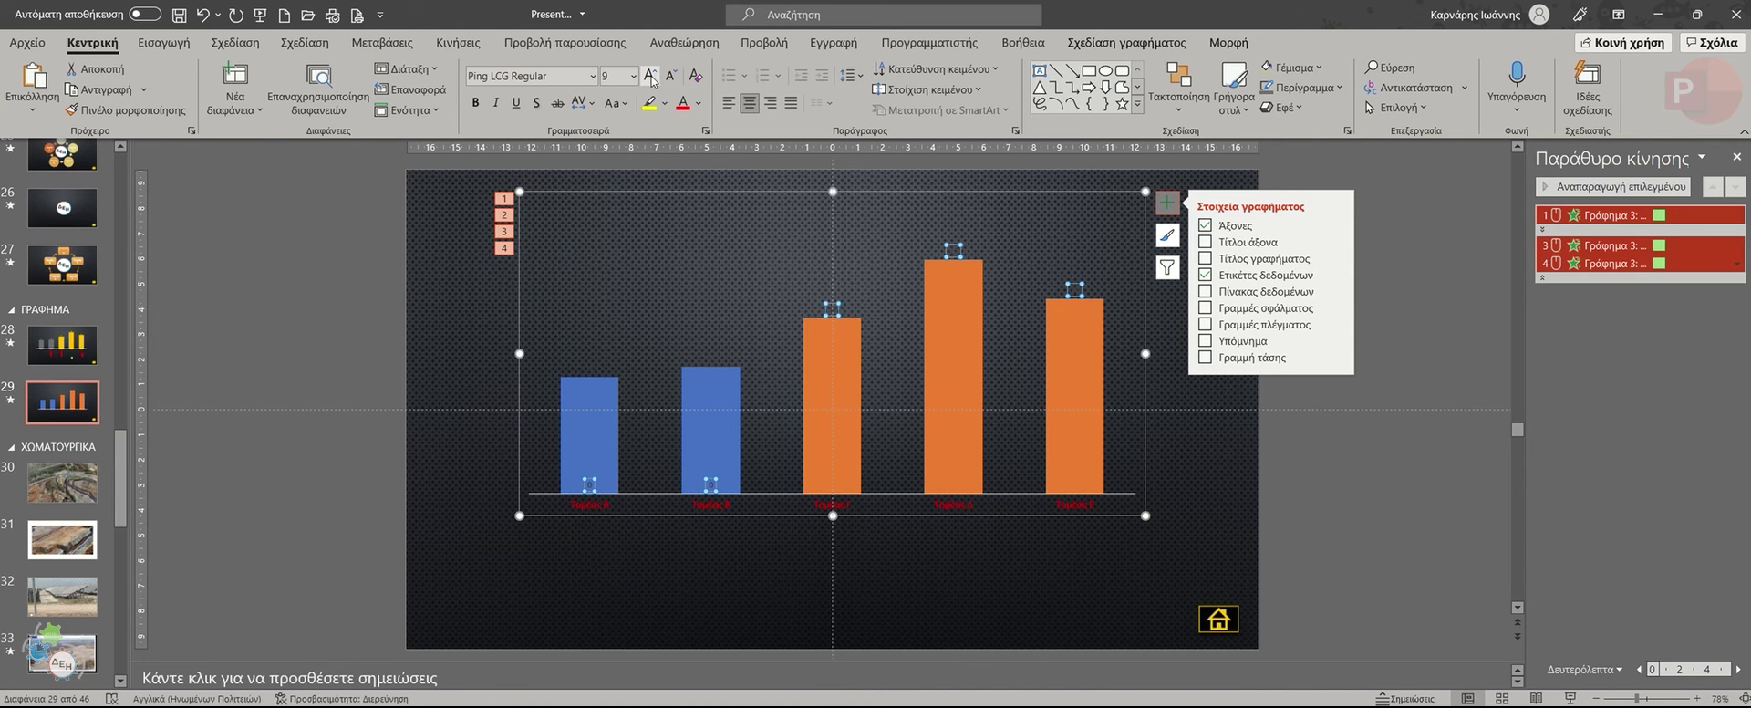
left_click(651, 80)
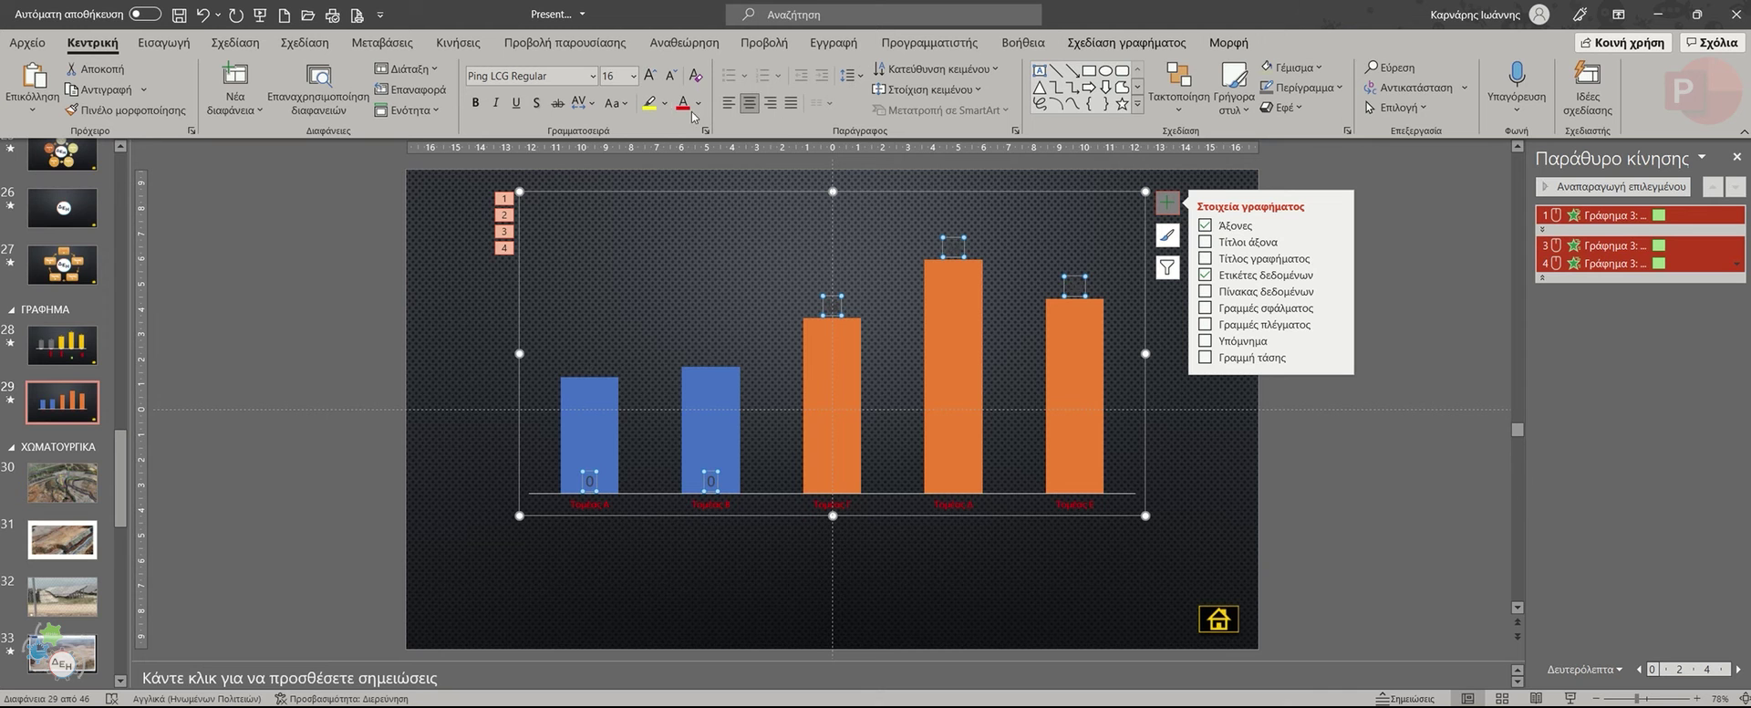
left_click(683, 104)
left_click(703, 221)
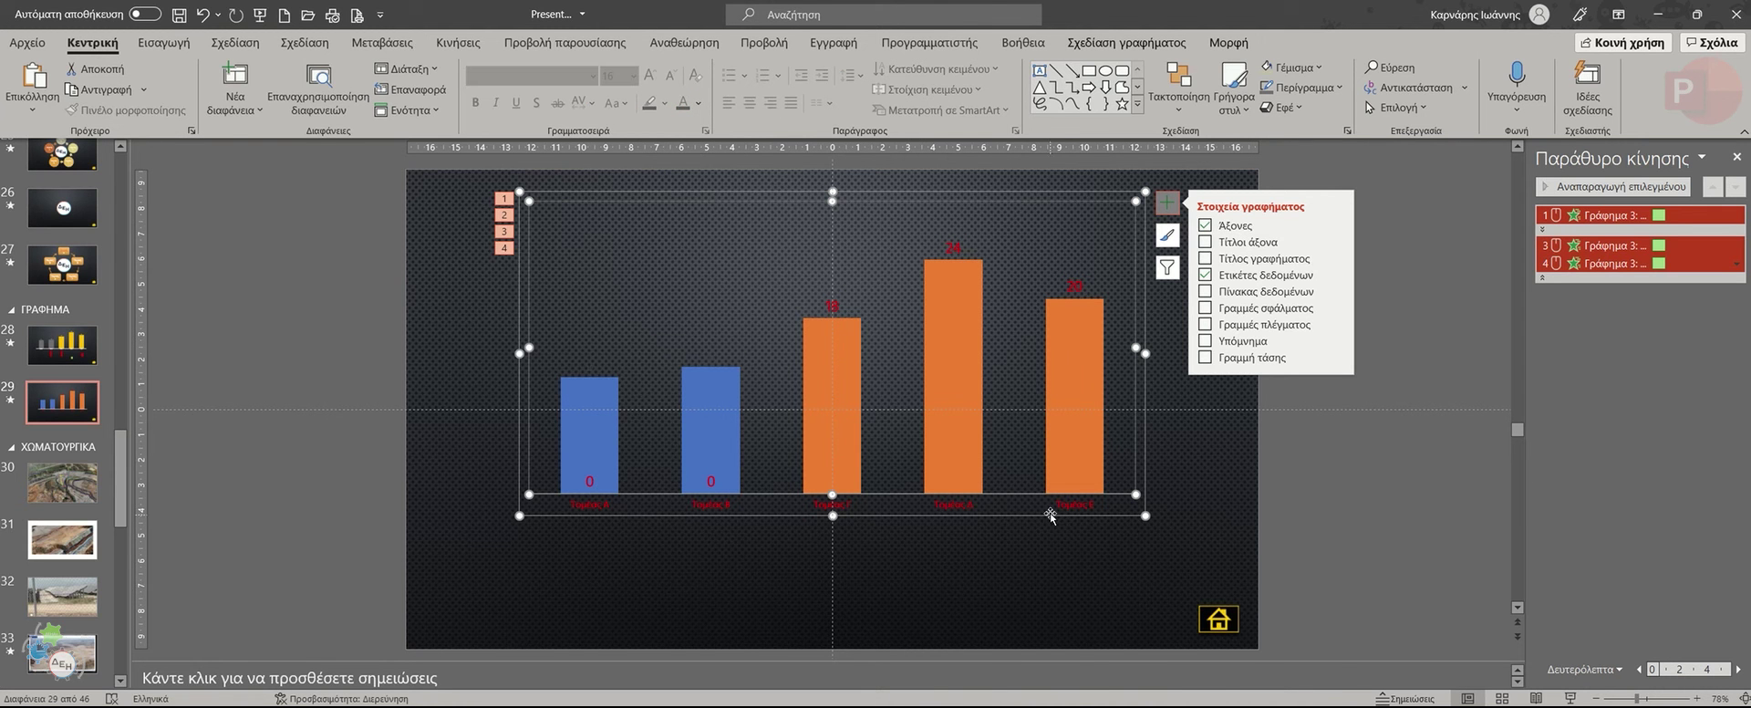
left_click(1571, 698)
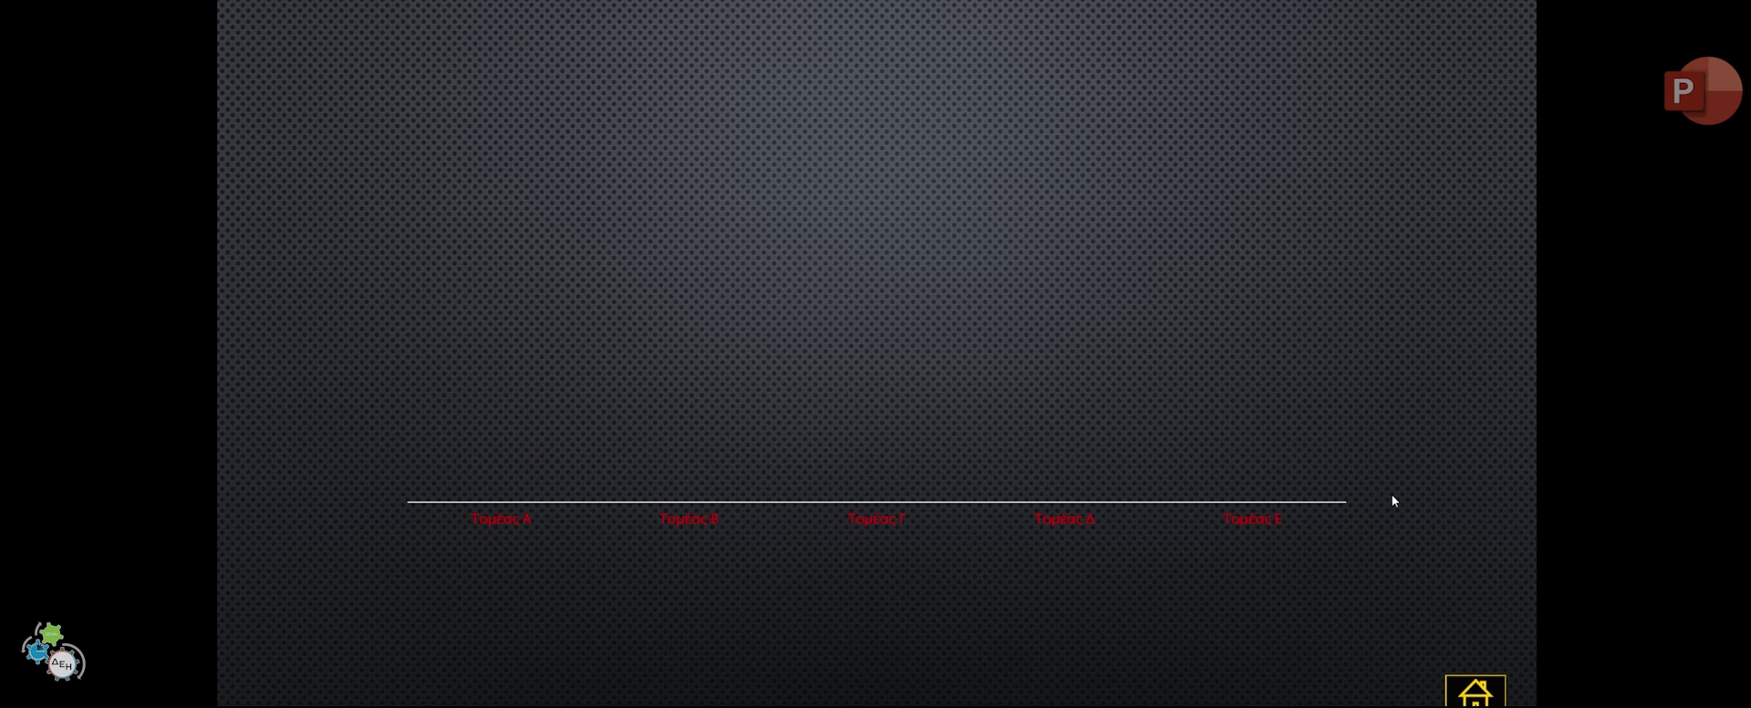
Advance the show so the bars rise and recolour, then exit back to Normal view.
left_click(336, 442)
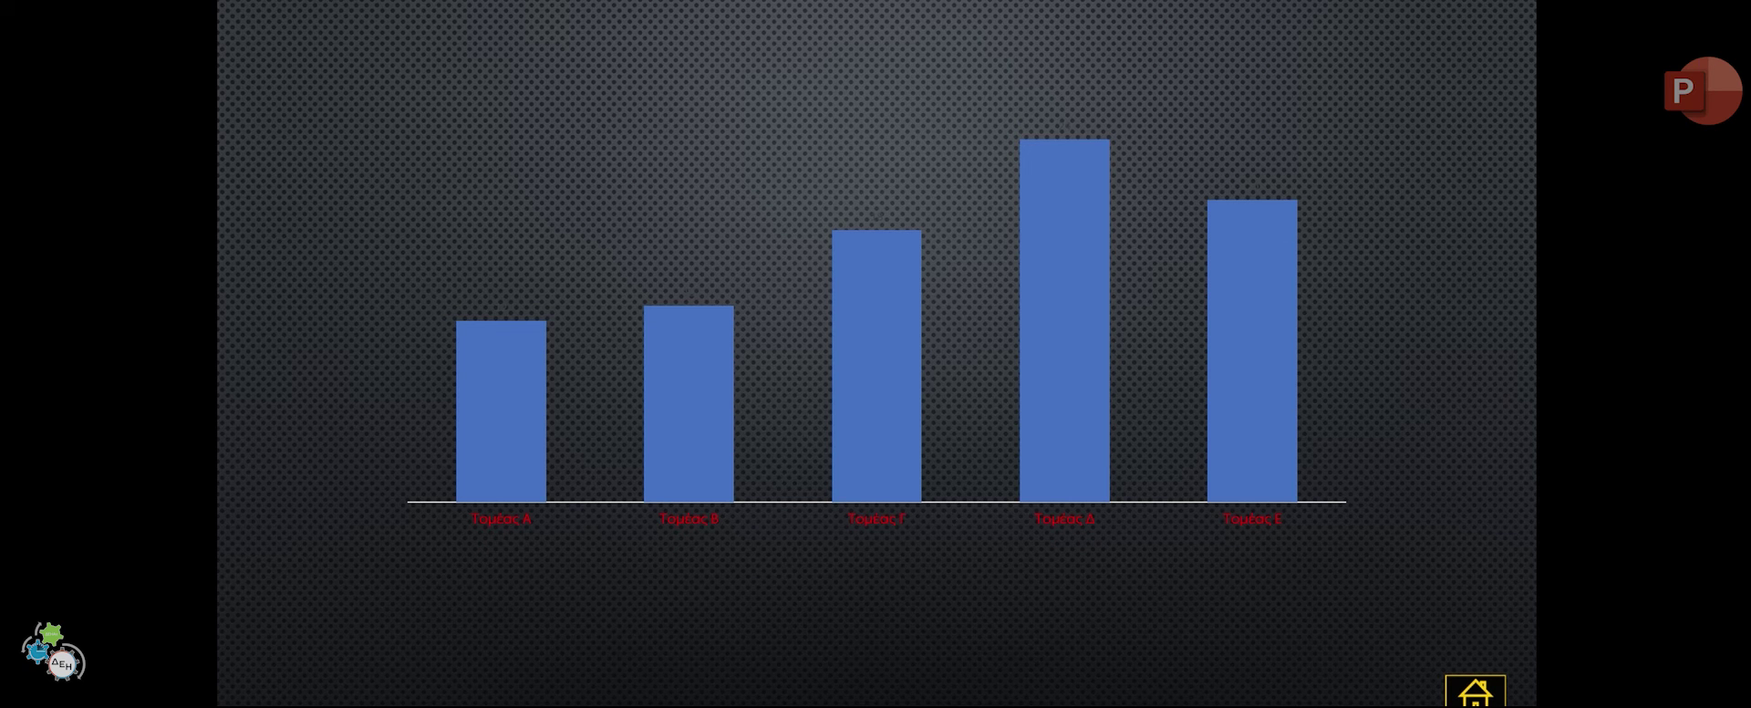
key("space")
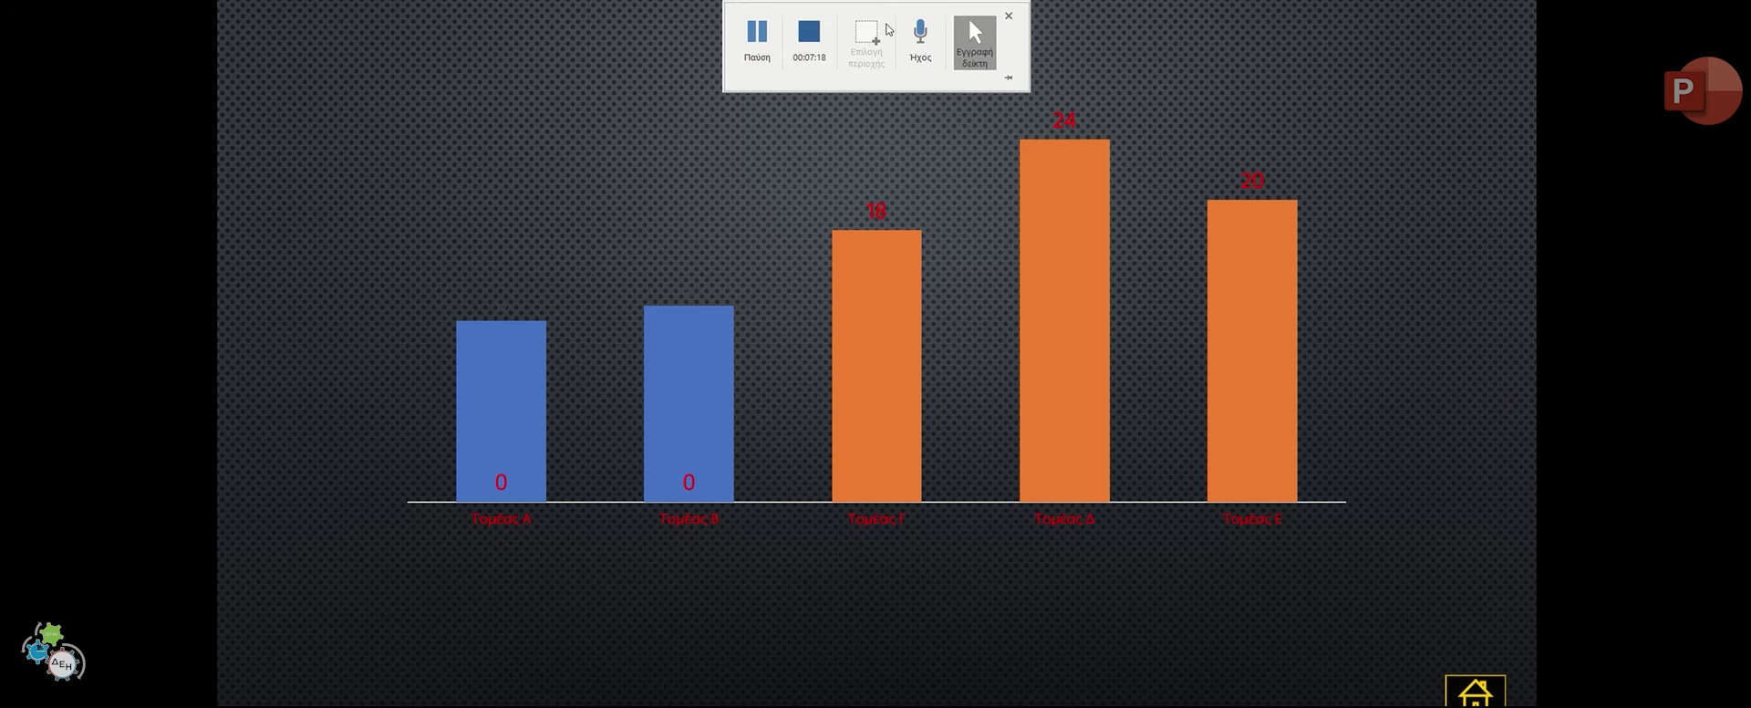
key("Escape")
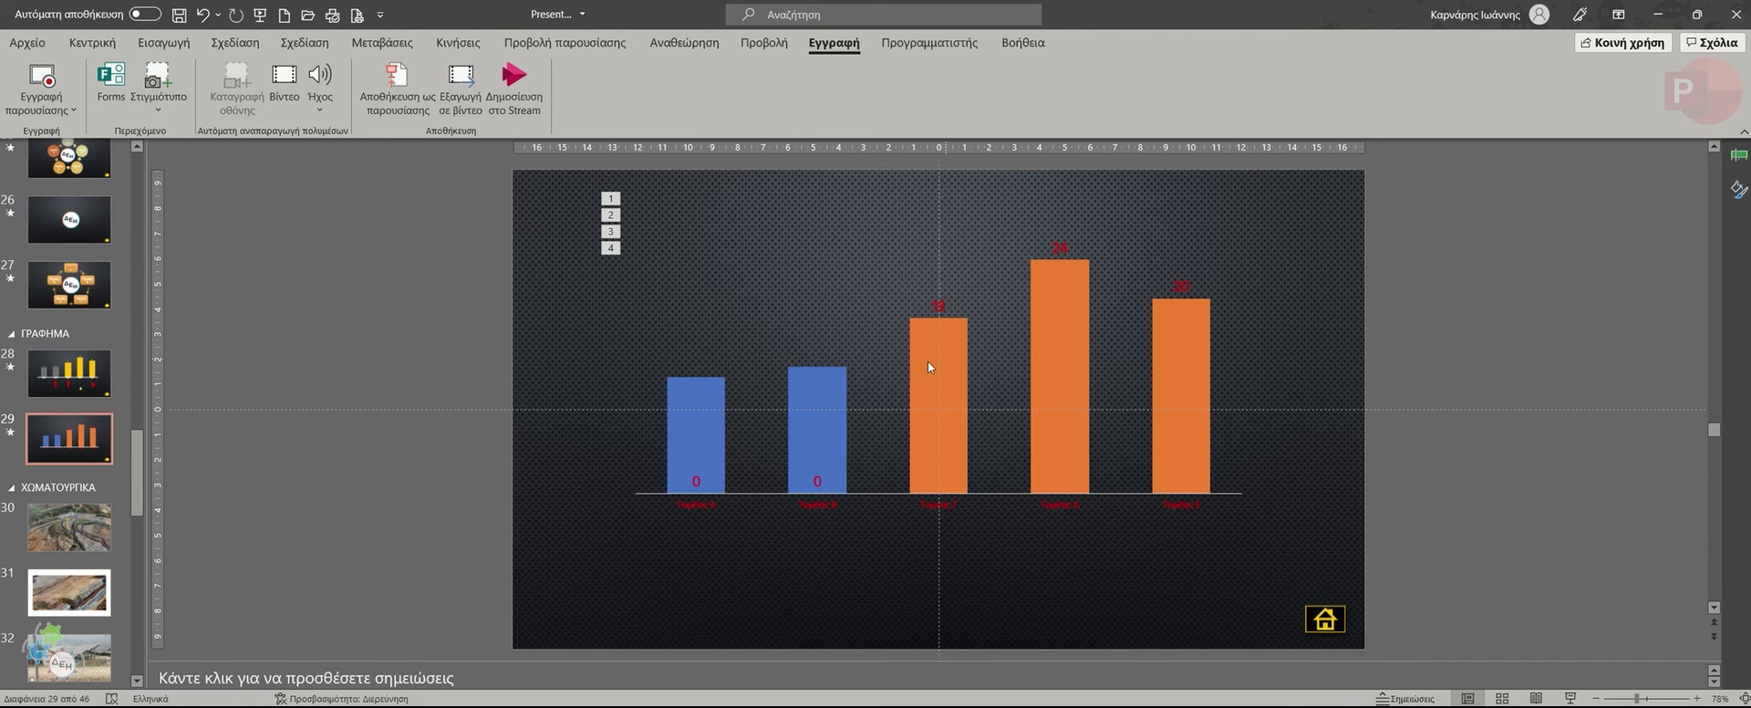
Hide the 0 value label on the Τομέας Α bar by unchecking Value.
left_click(818, 480)
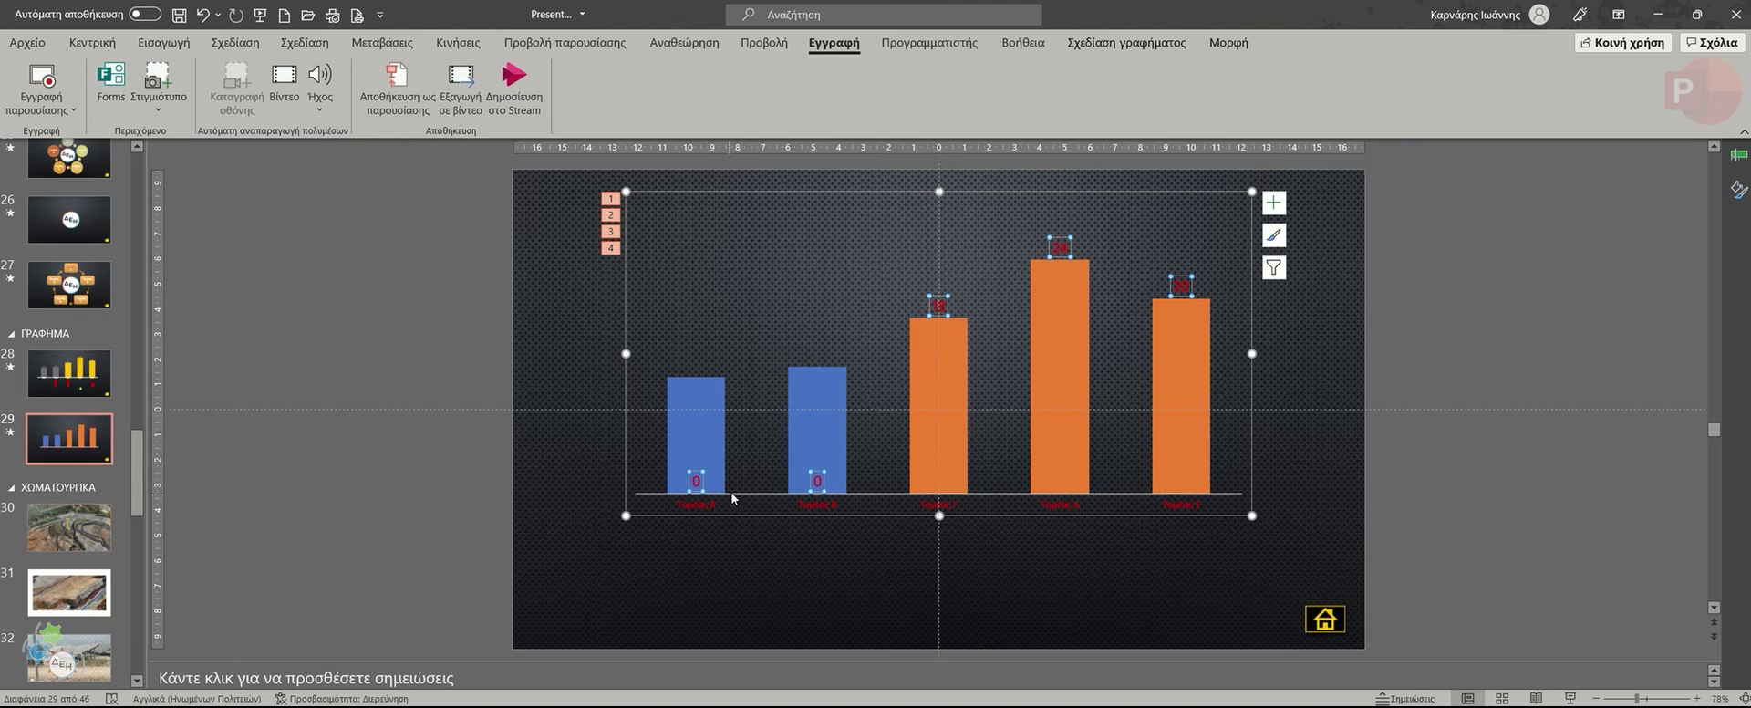
left_click(698, 480)
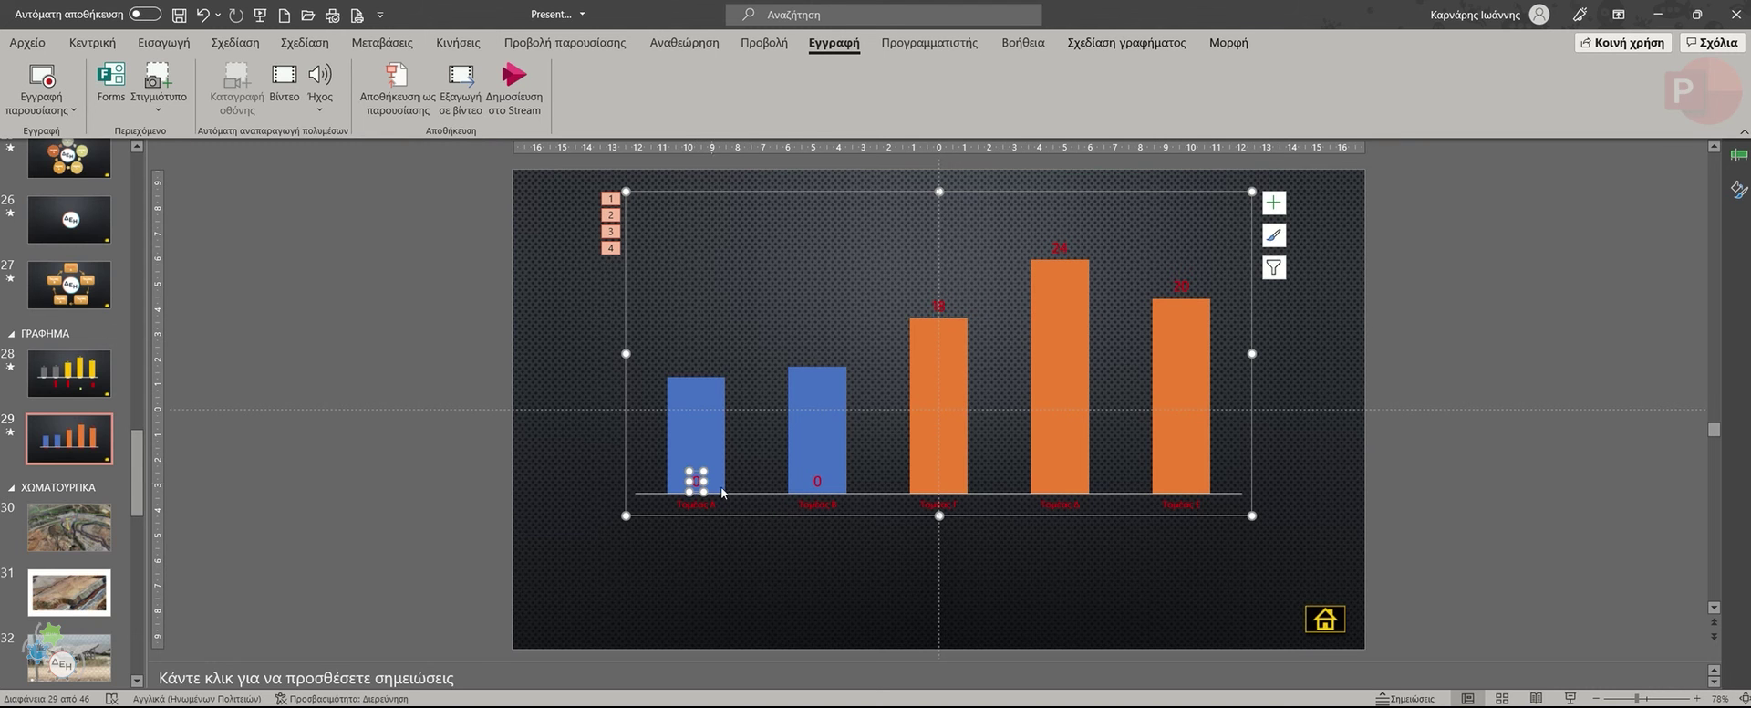
left_click(1274, 202)
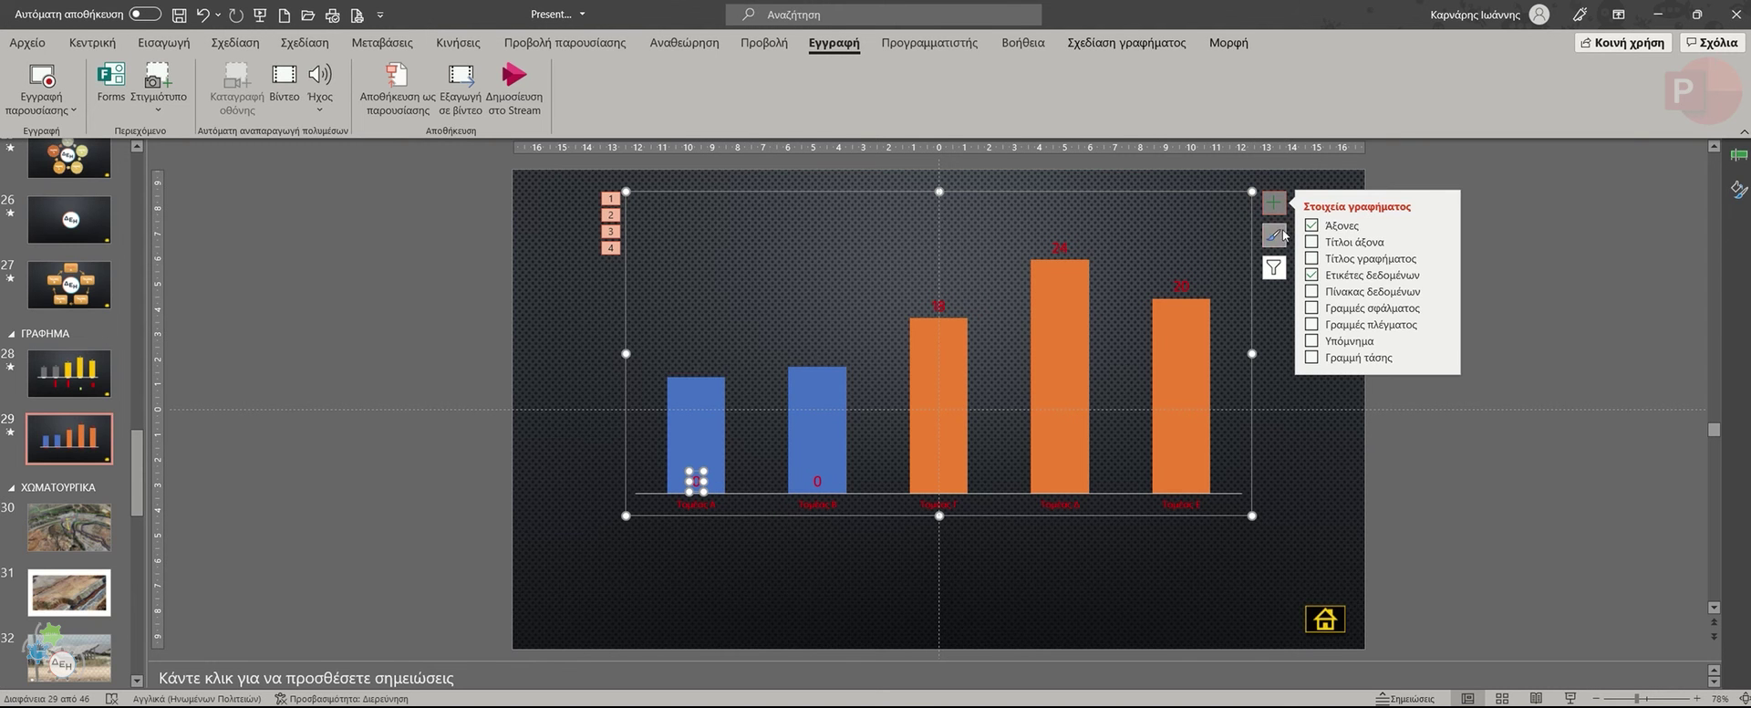
left_click(1443, 275)
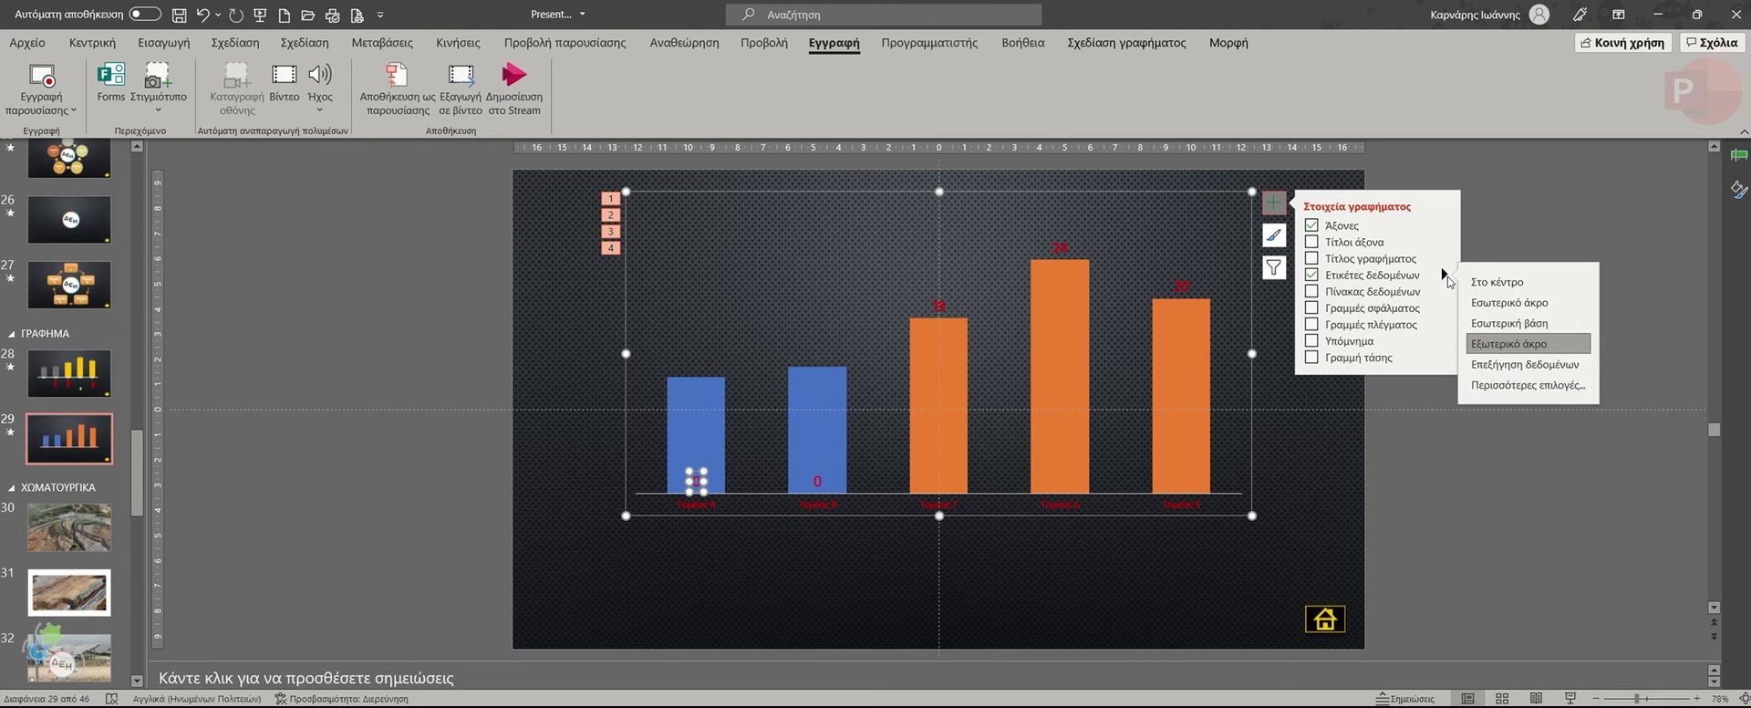
left_click(1542, 396)
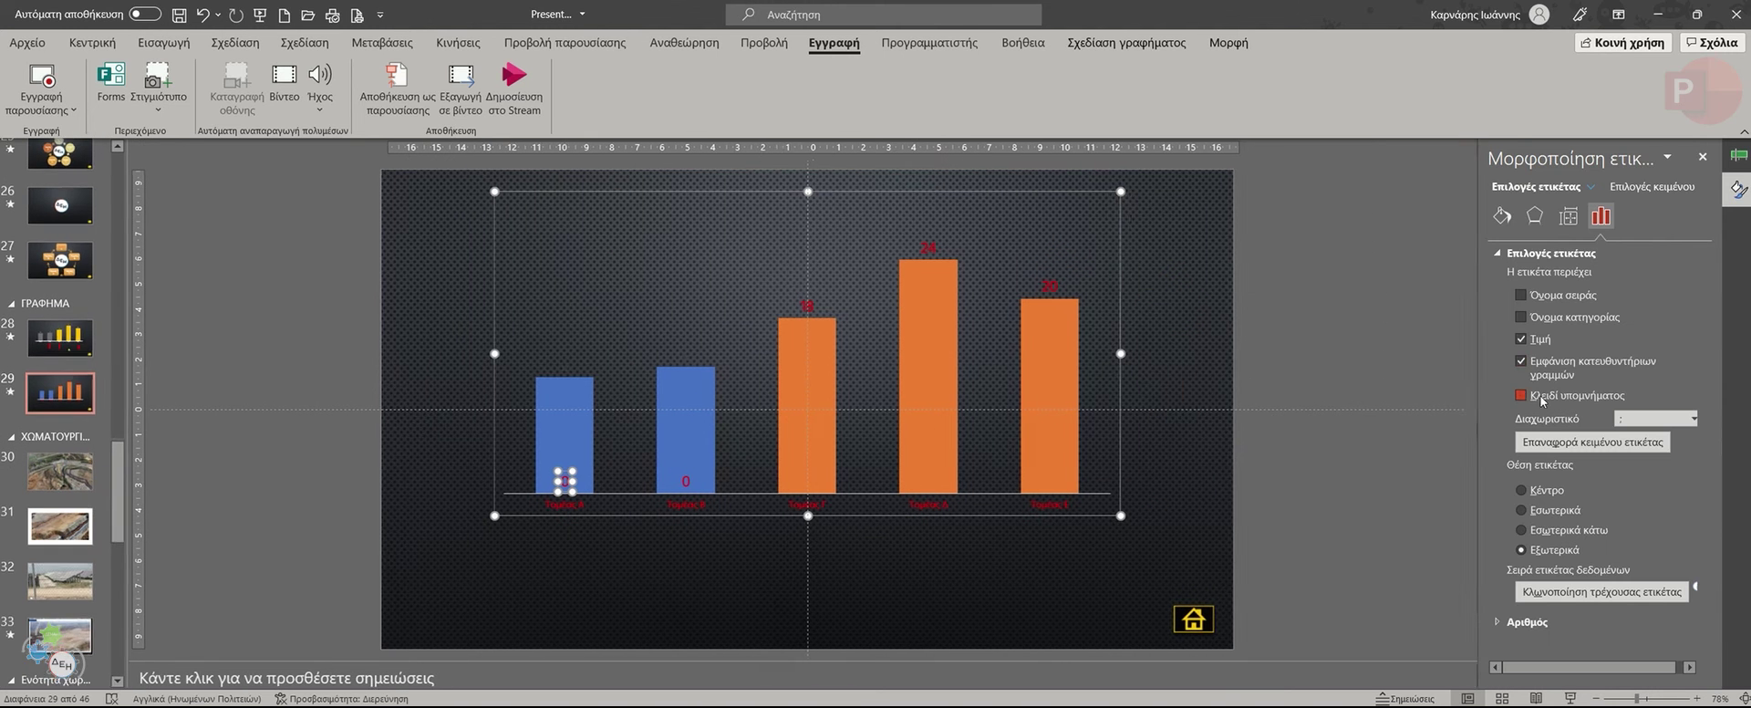
left_click(1522, 340)
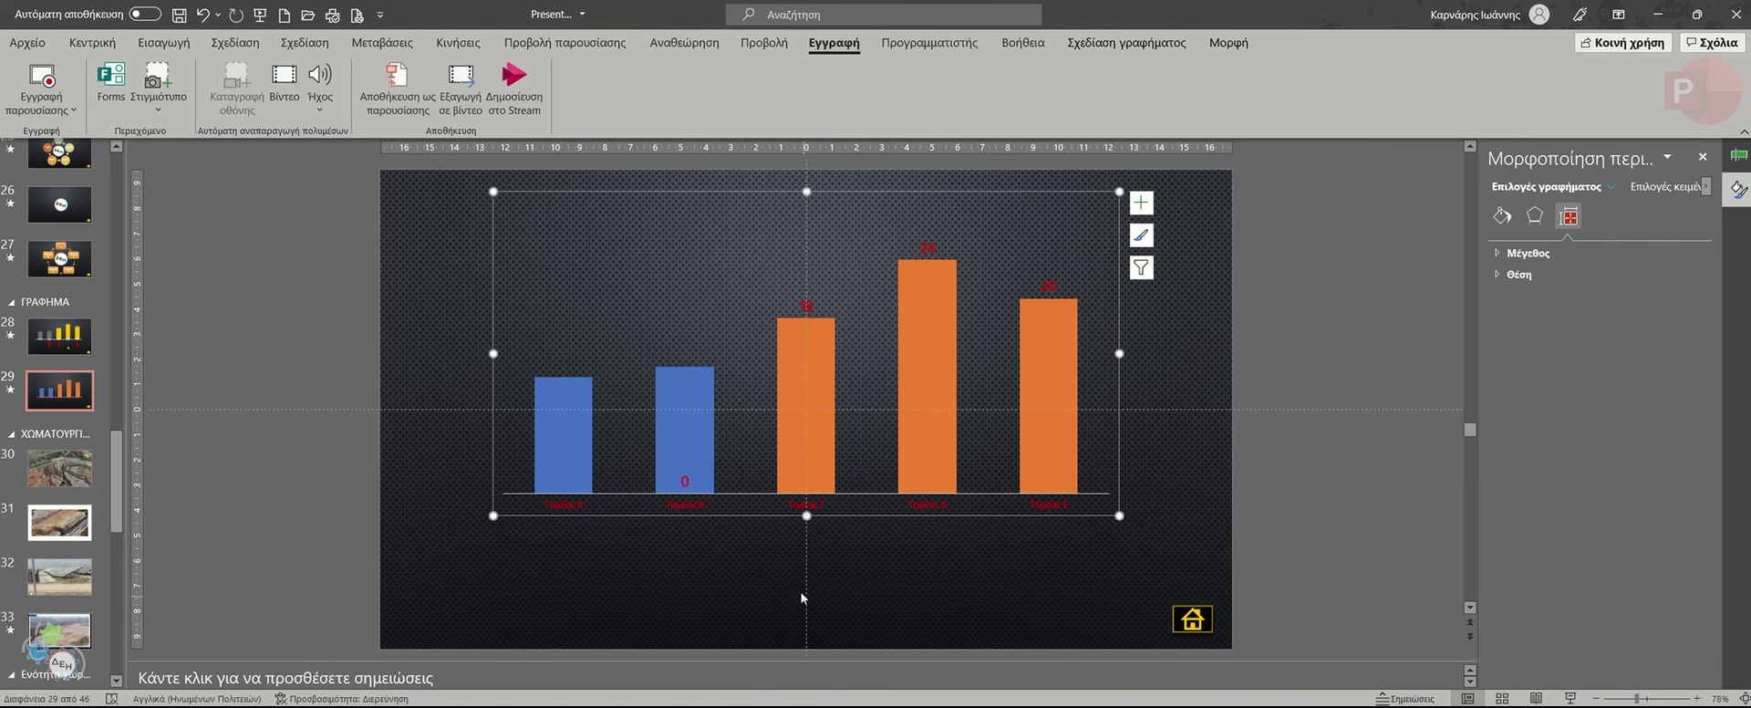
left_click(689, 477)
Hide the 0 value label on the Τομέας Β bar the same way.
left_click(691, 476)
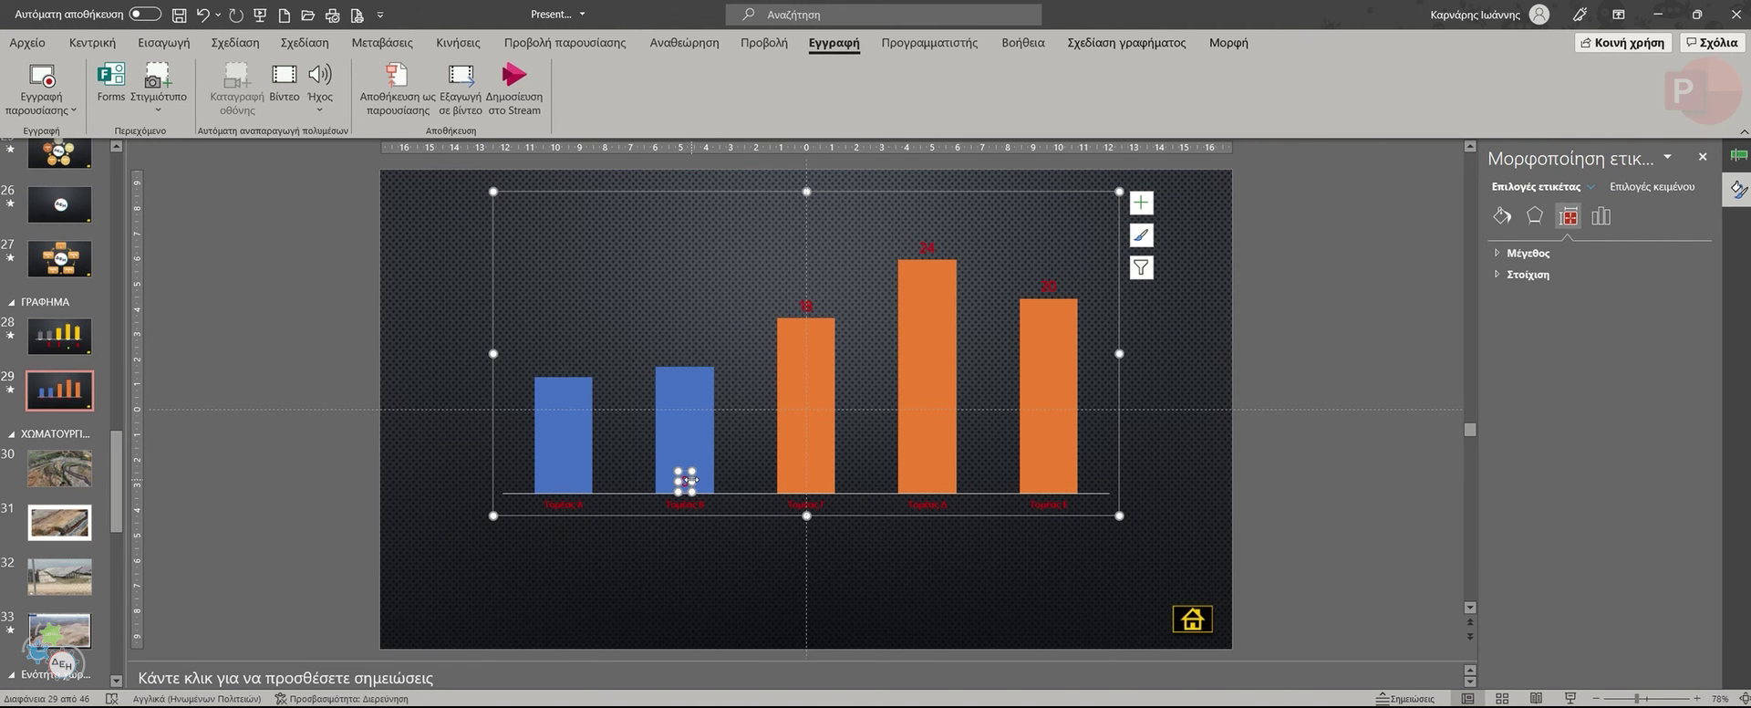
left_click(1601, 216)
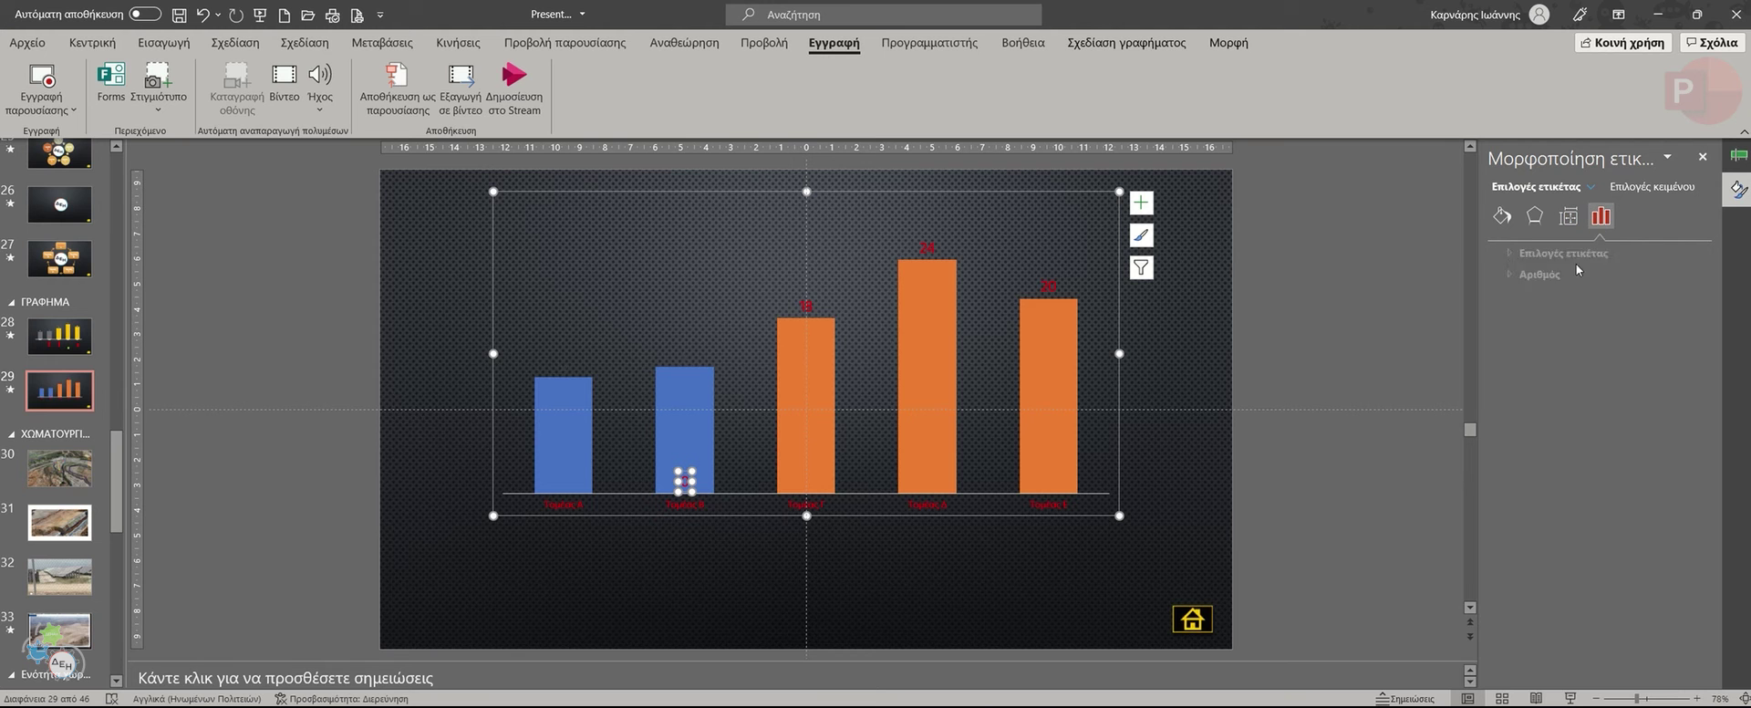
left_click(1501, 255)
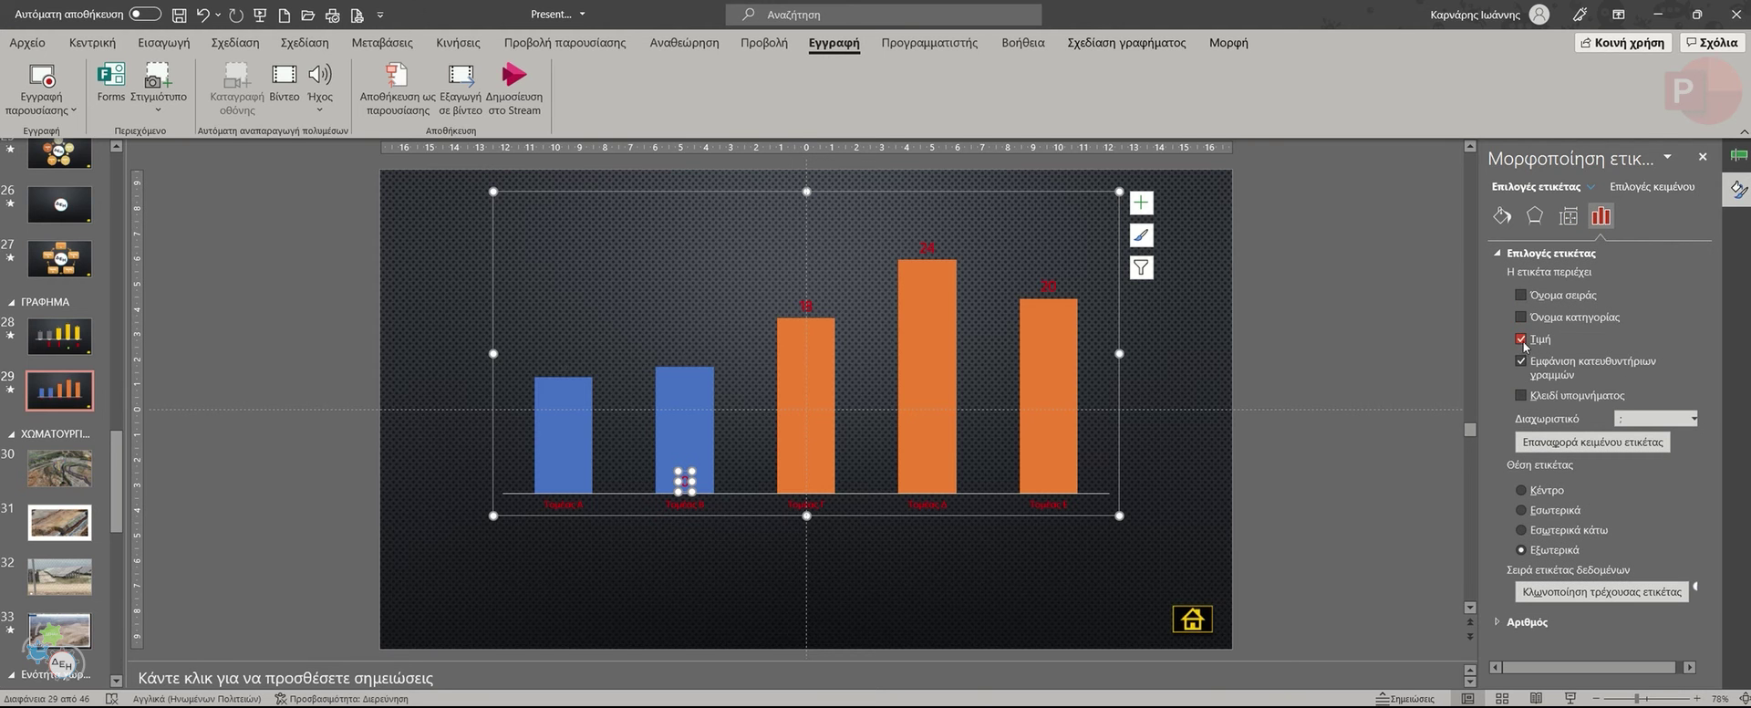
left_click(1522, 339)
left_click(430, 270)
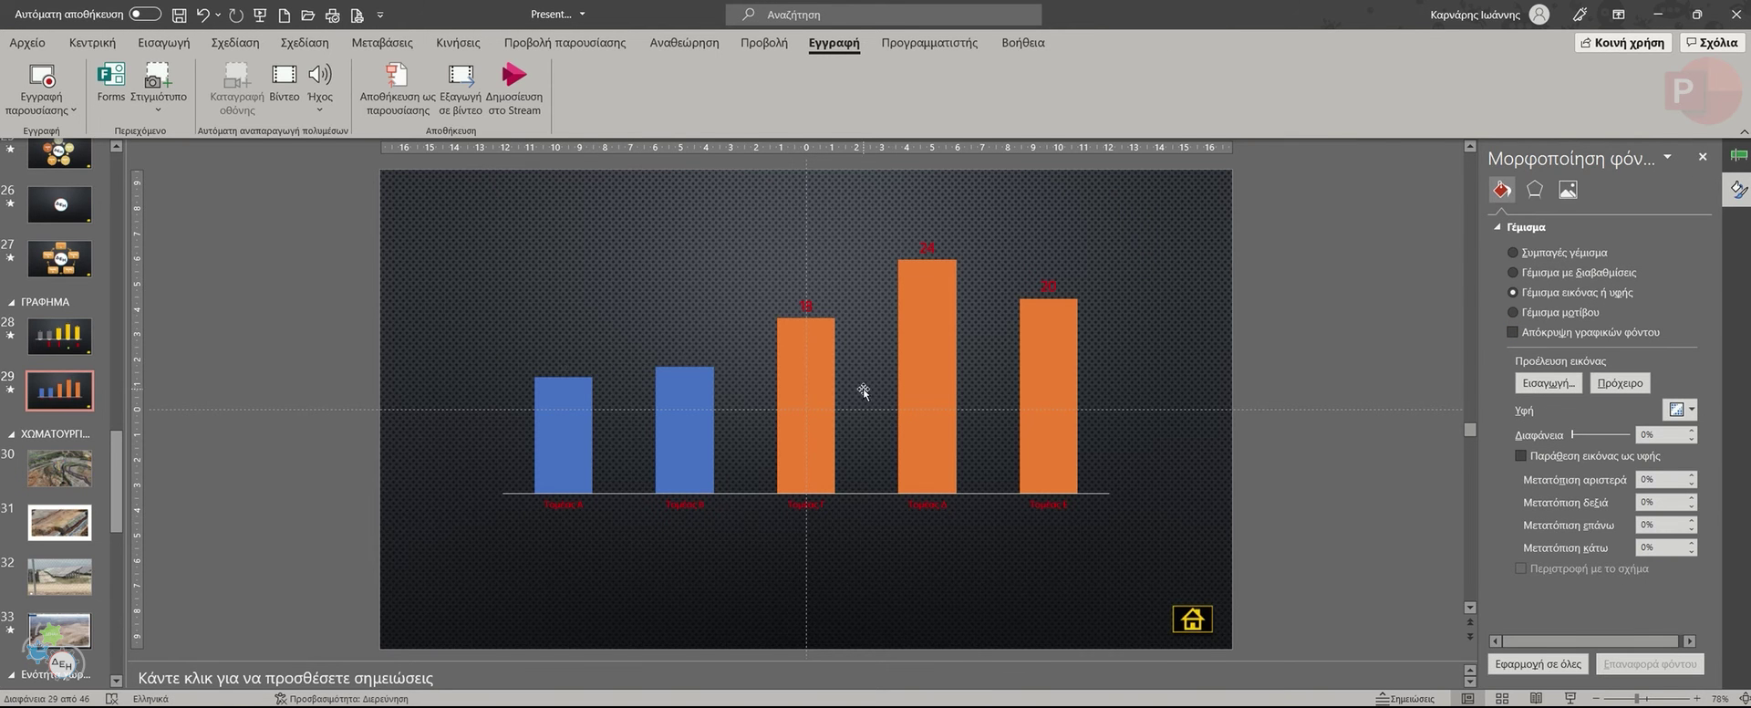
scroll(863, 392, "down", 1, "ctrl")
scroll(812, 338, "down", 1, "ctrl")
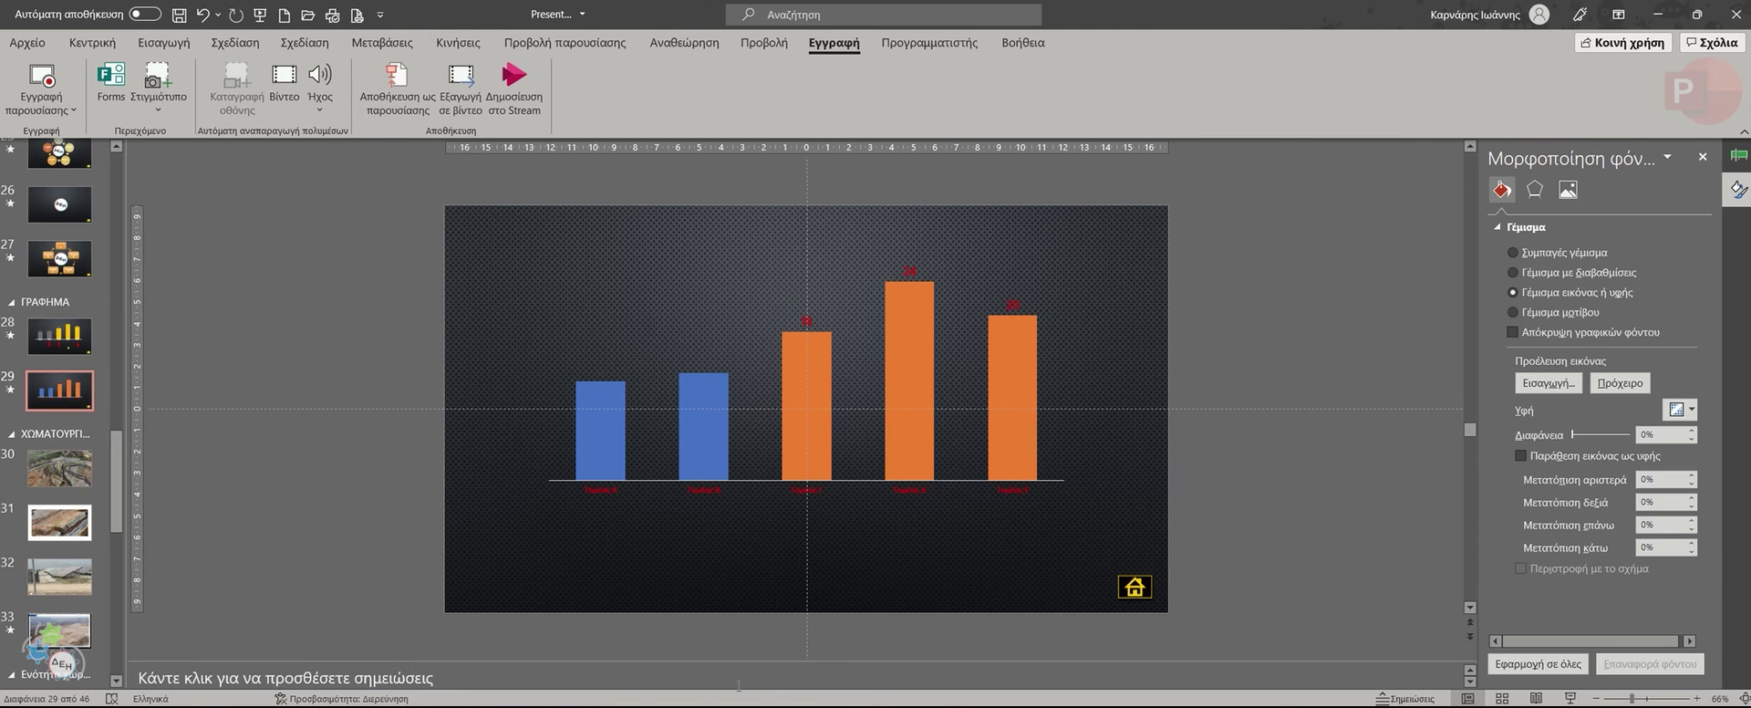
Insert a column chart of the ΔΙΑΦΟΡΑ ΜΕ BUDGET values and move it to the empty area.
mouse_move(826, 698)
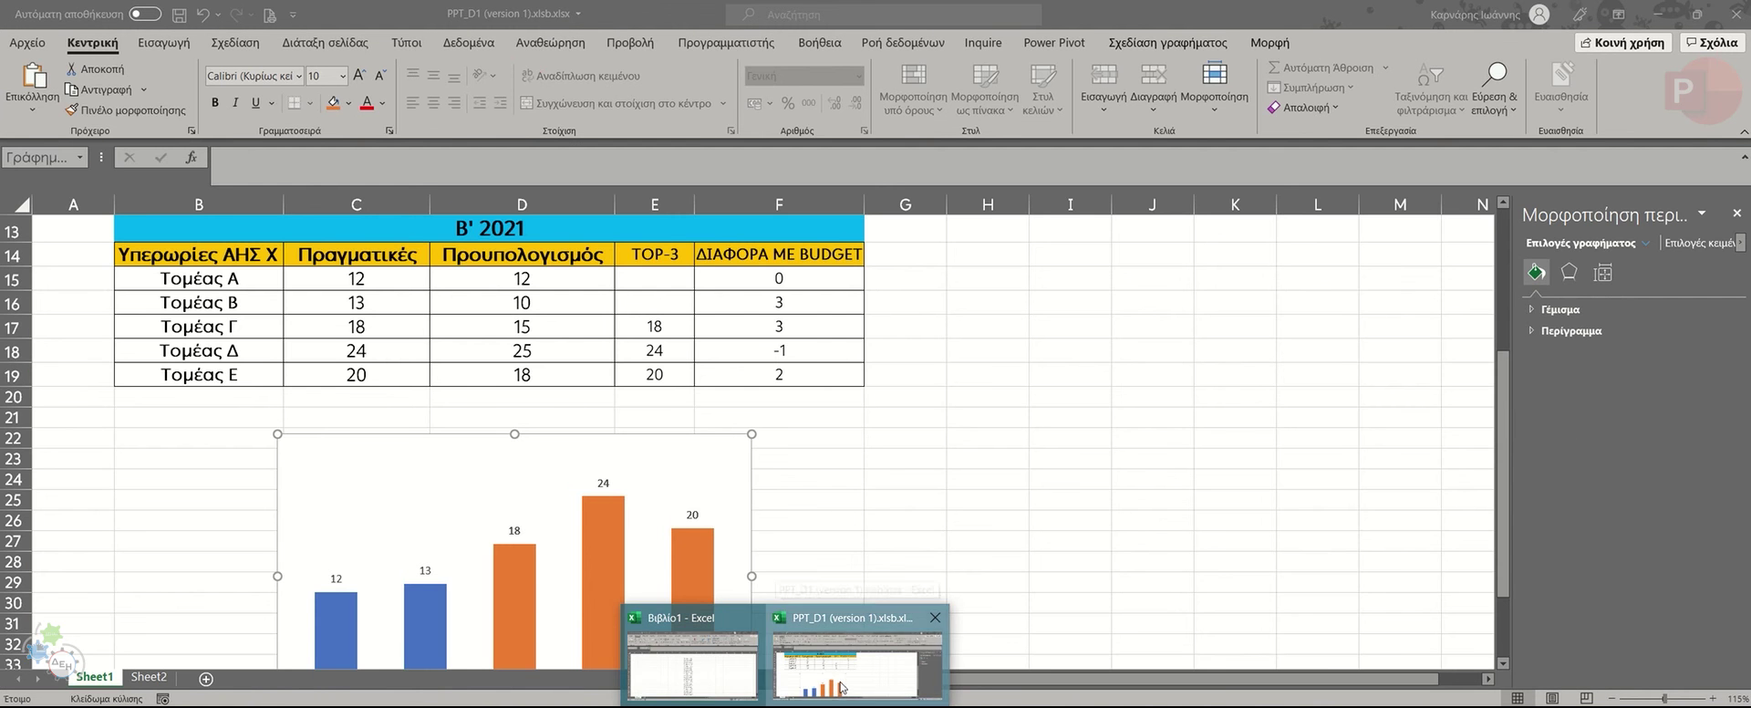
left_click(866, 653)
left_click(687, 435)
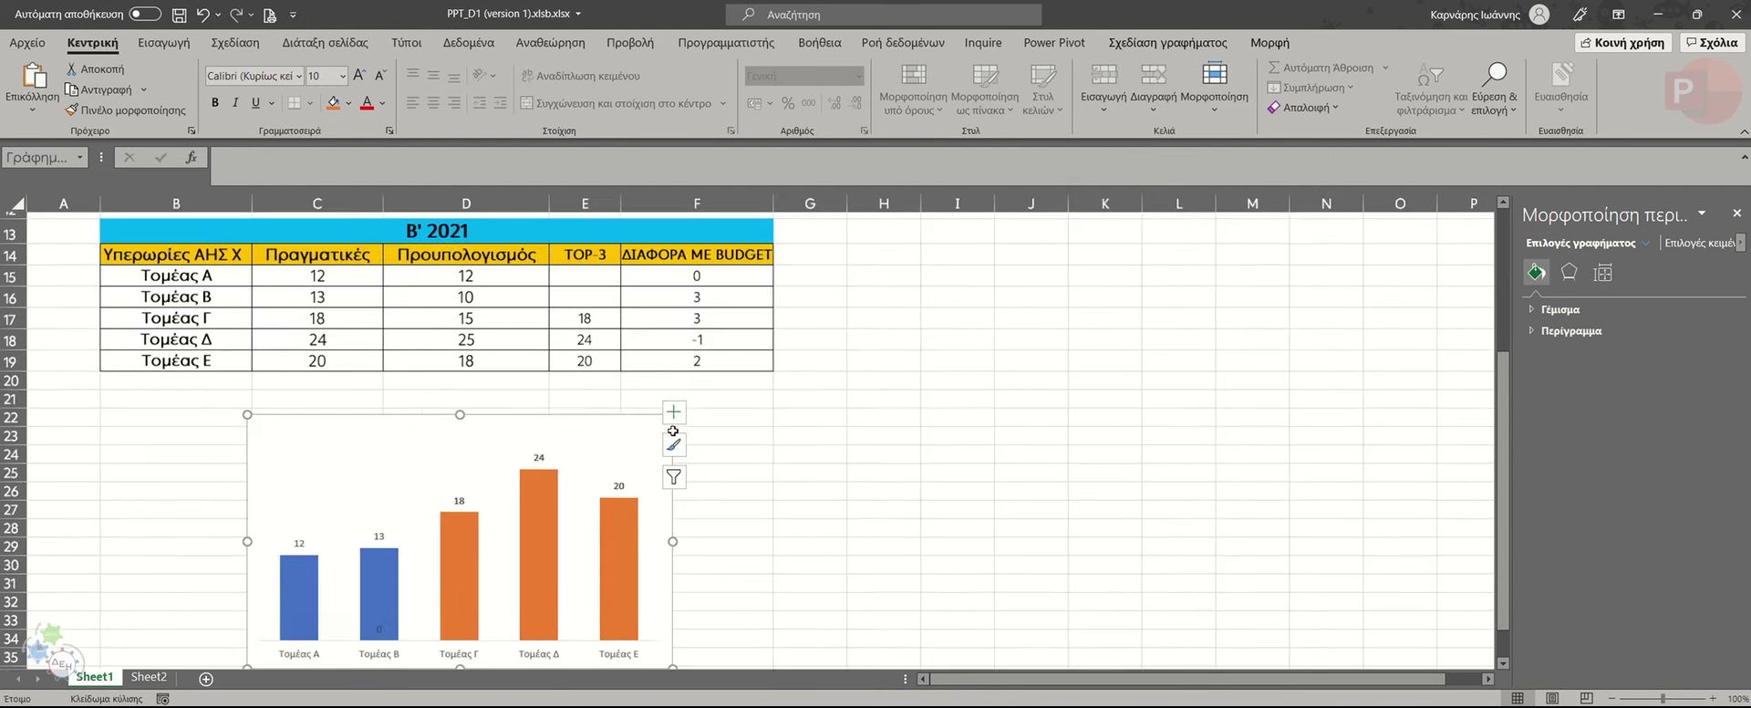
scroll(688, 433, "down", 1, "ctrl")
scroll(687, 432, "up", 2)
left_click_drag(201, 356, 219, 460)
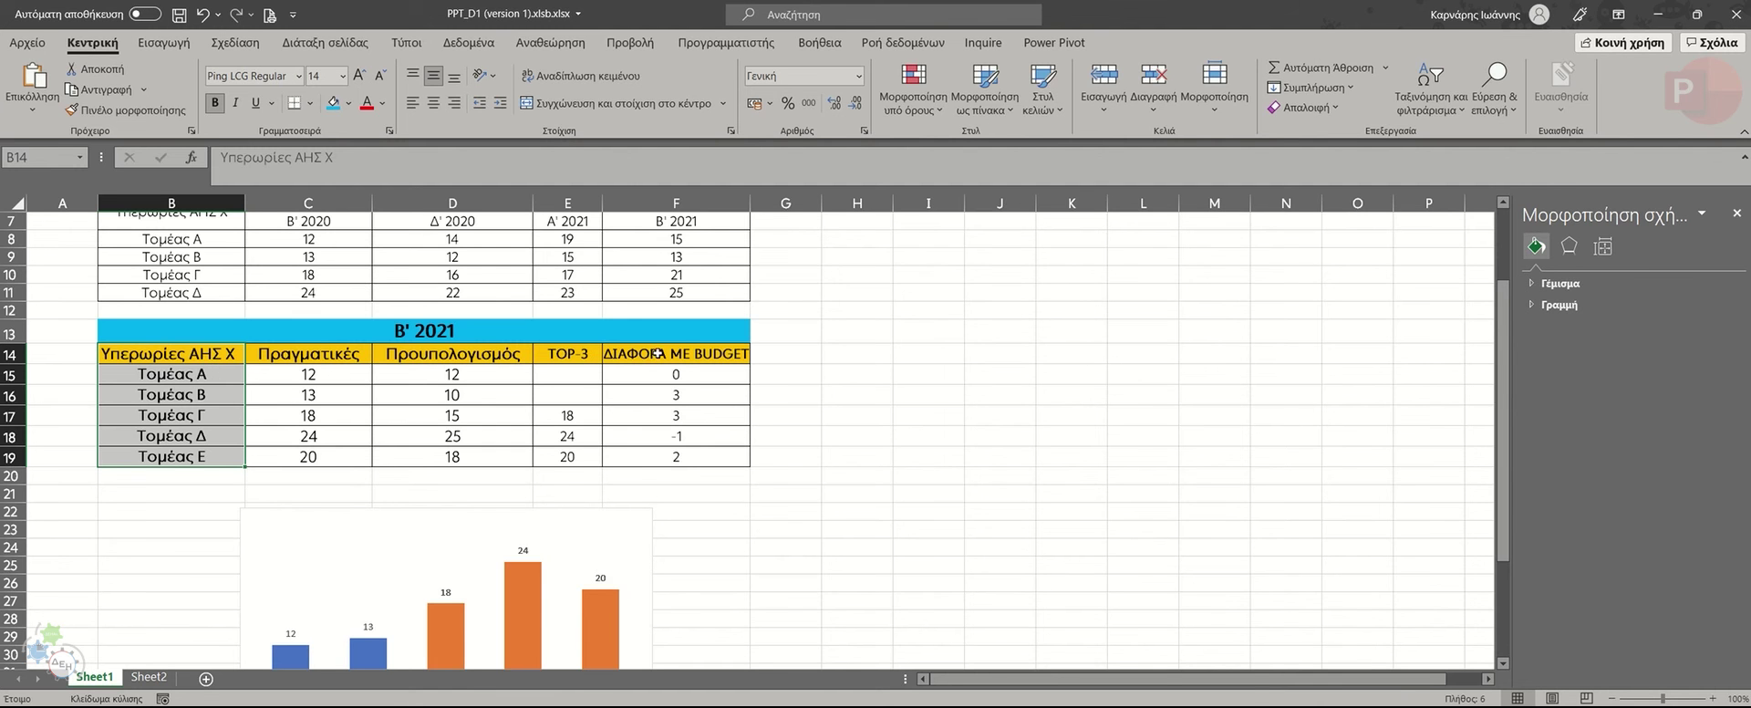
left_click_drag(654, 354, 654, 456, "ctrl")
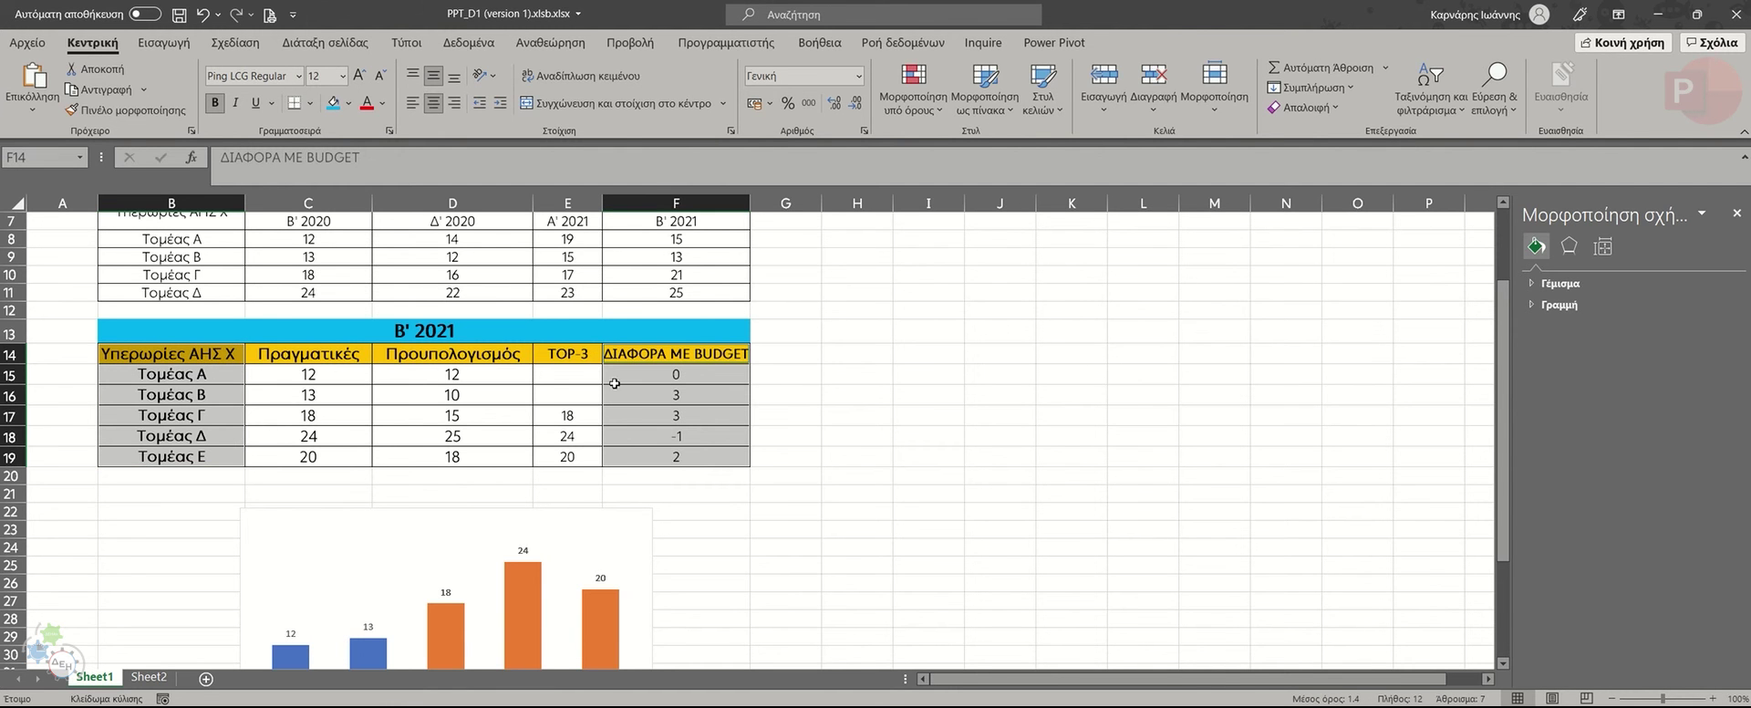
left_click(164, 42)
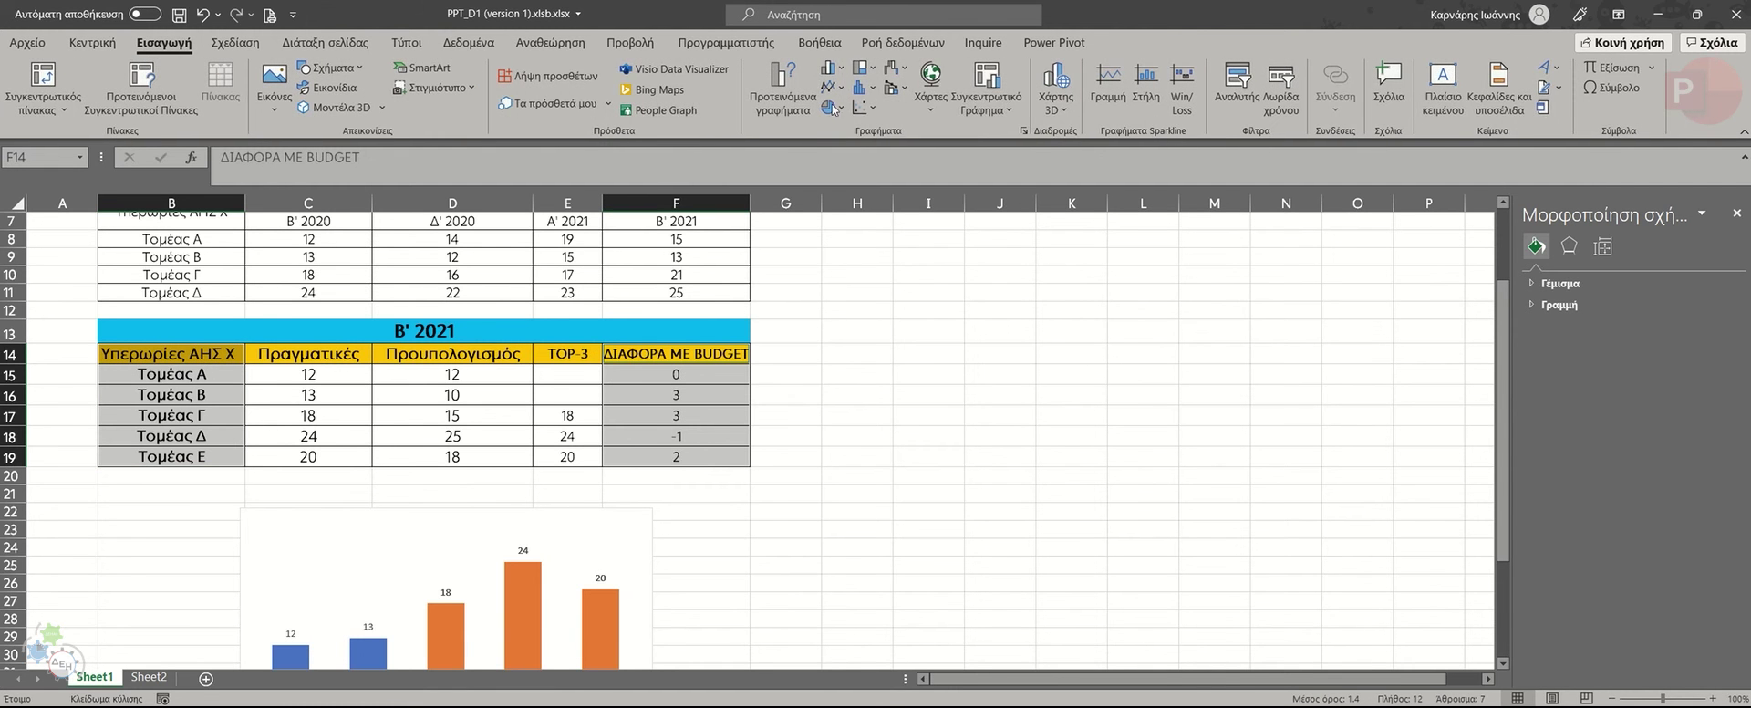
left_click(841, 69)
left_click(844, 129)
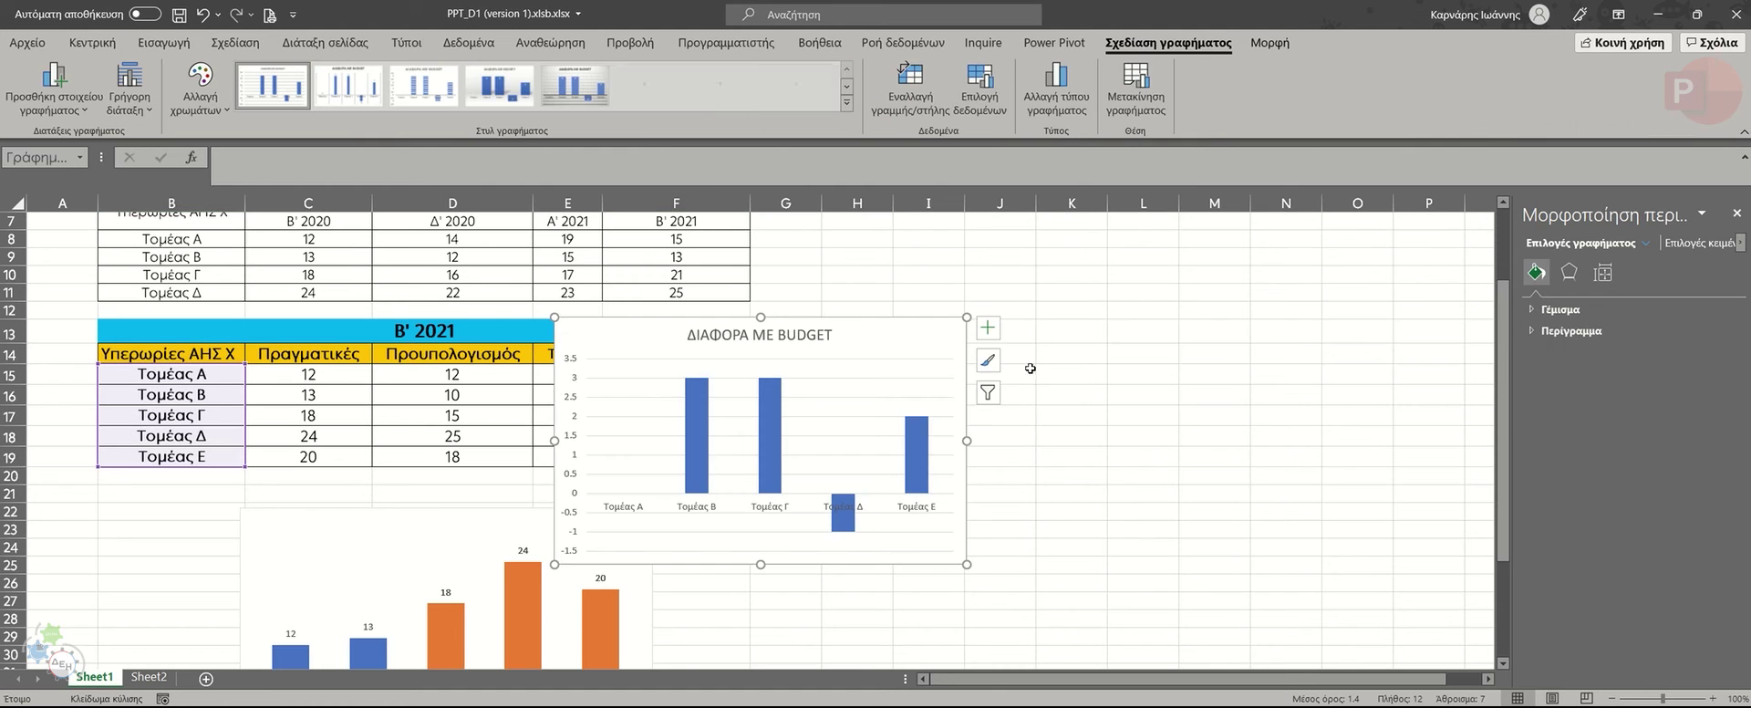
left_click_drag(910, 326, 1215, 295)
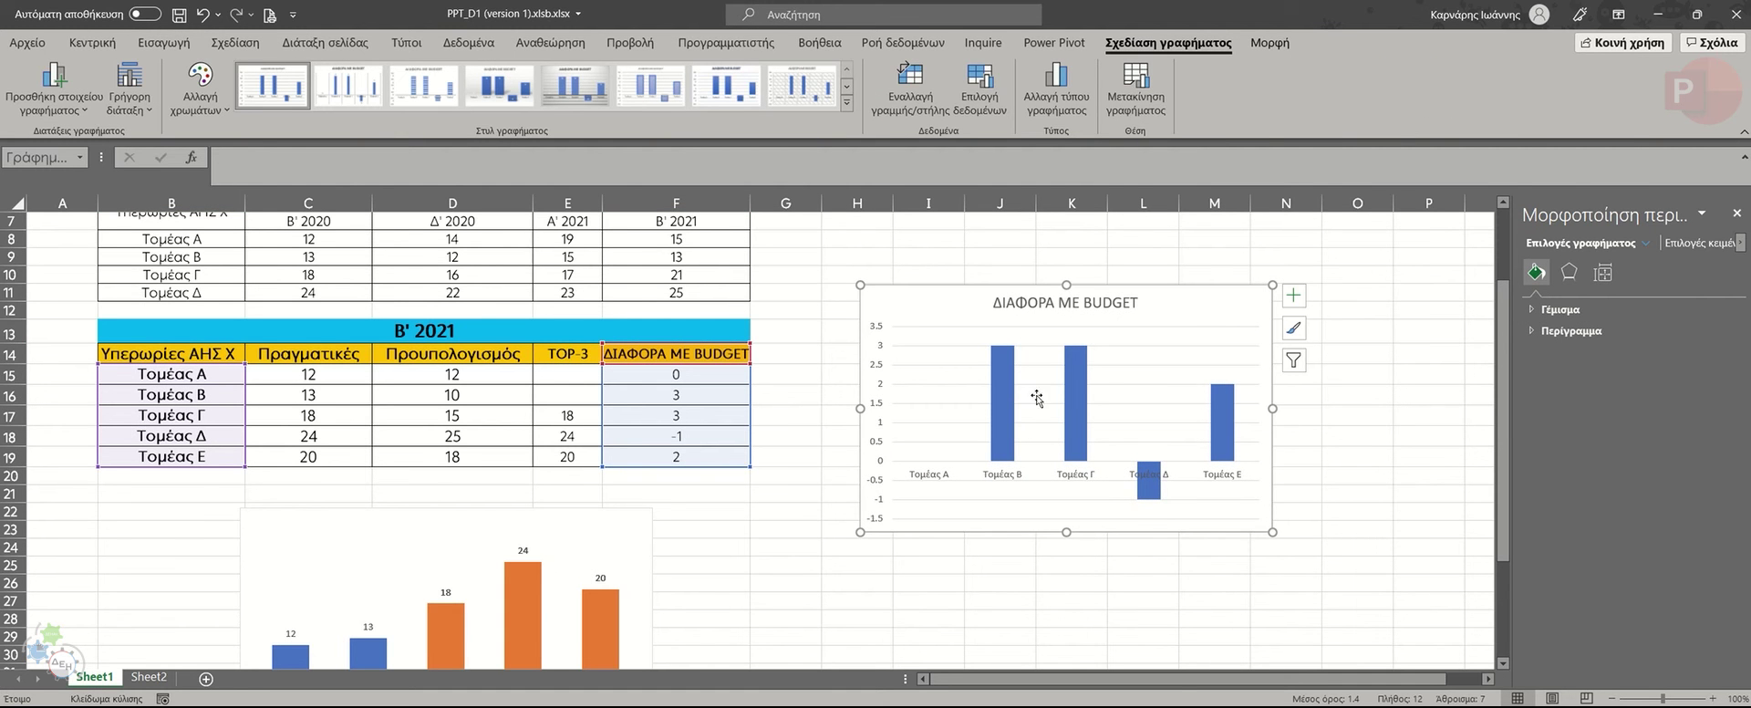
Give the chart's bar series a solid red fill.
left_click(993, 417)
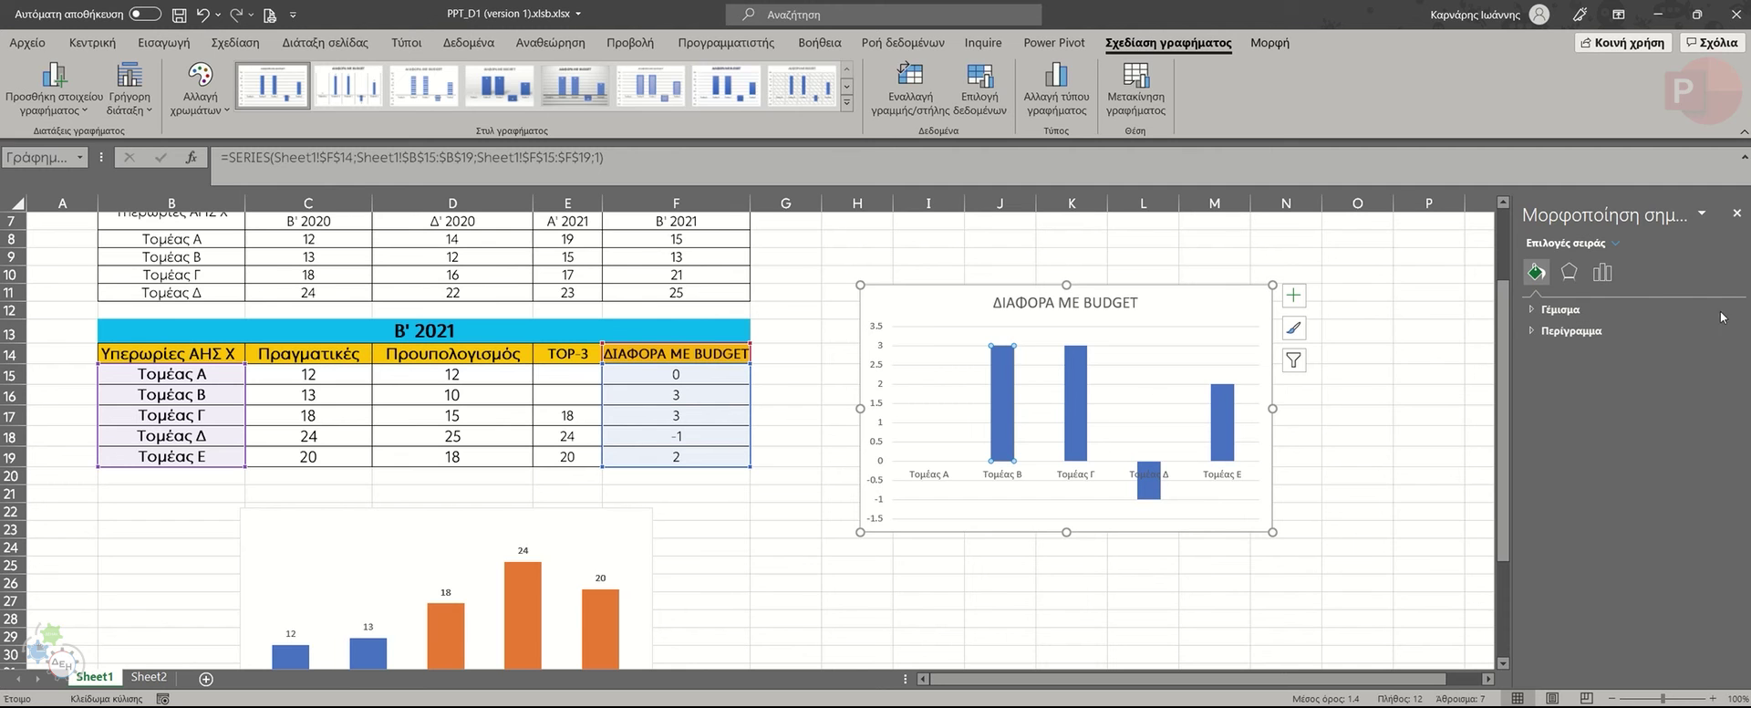
left_click(1602, 271)
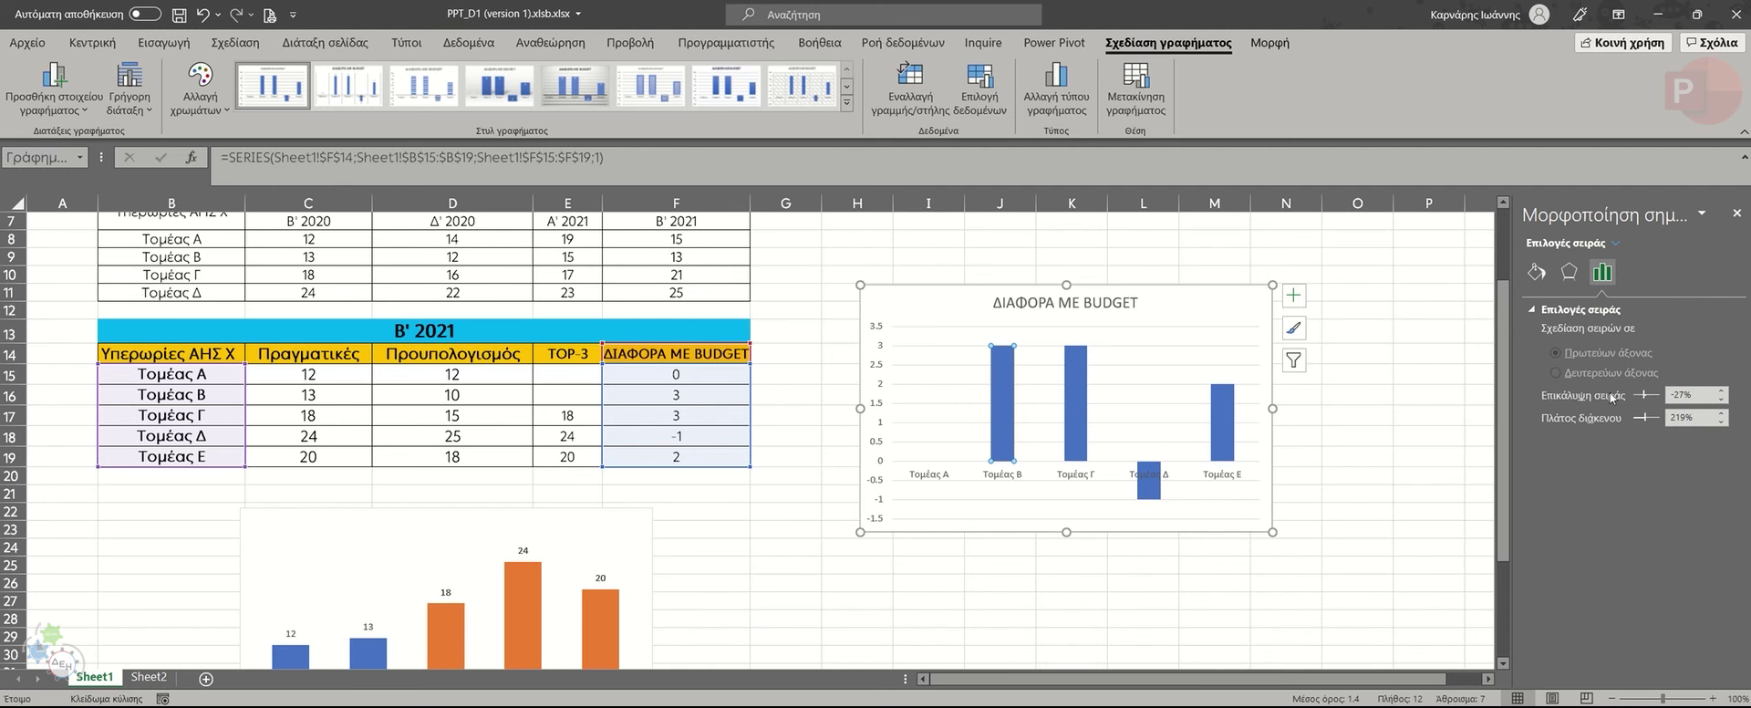
left_click(1569, 272)
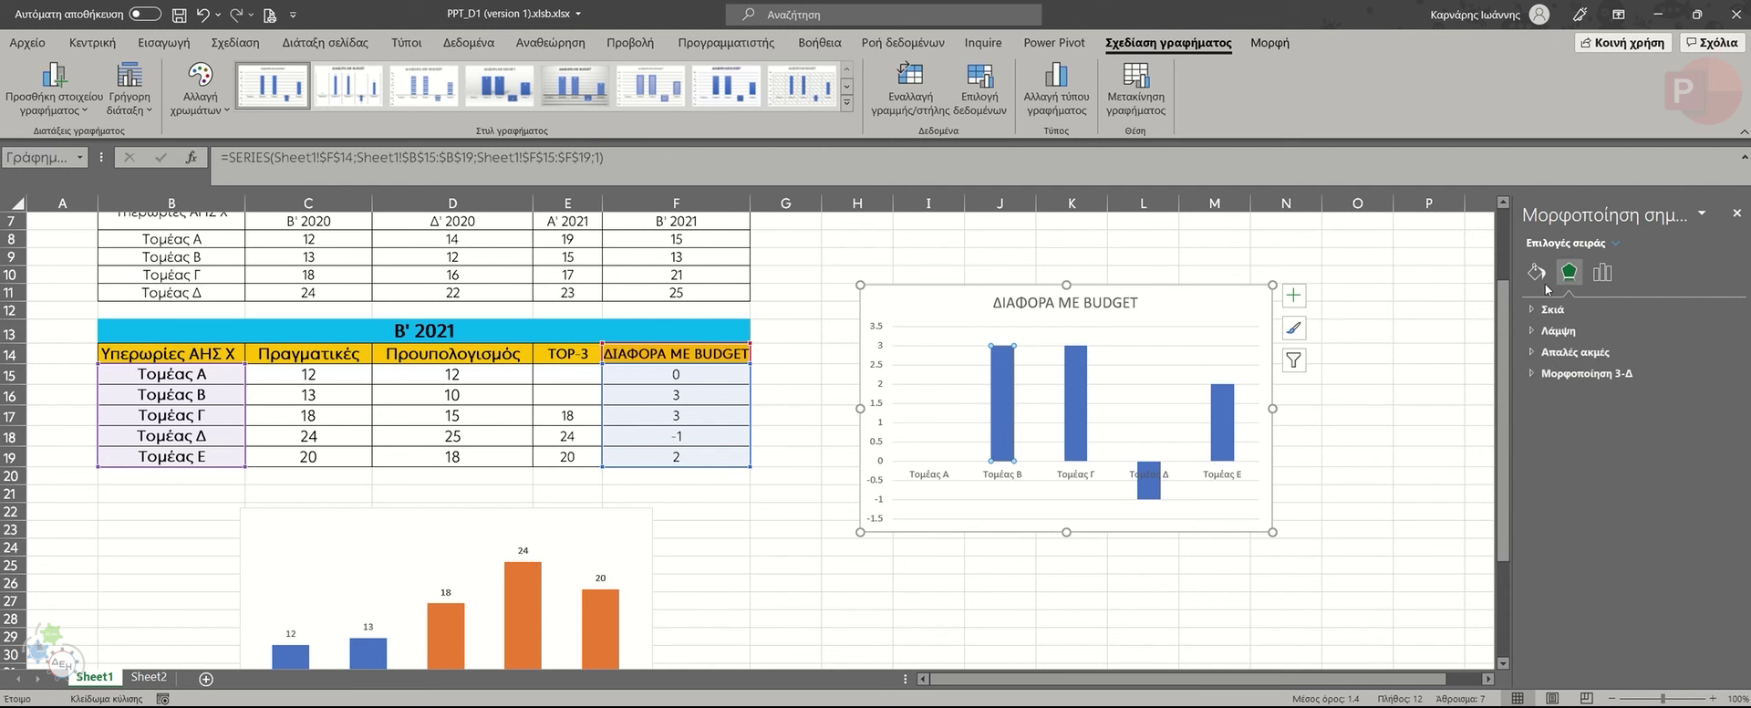
left_click(1537, 272)
left_click(1559, 311)
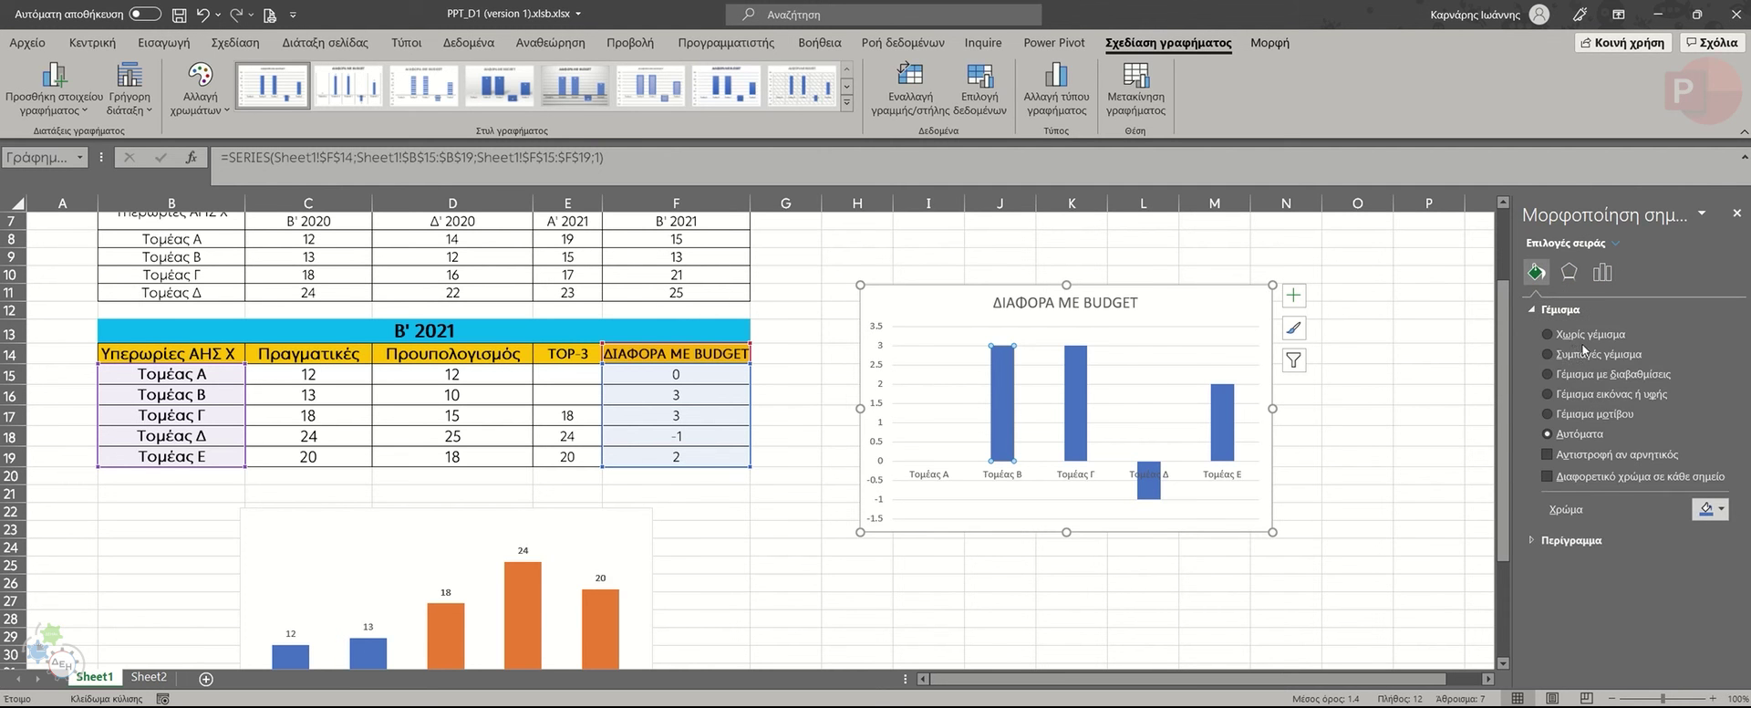
left_click(1553, 360)
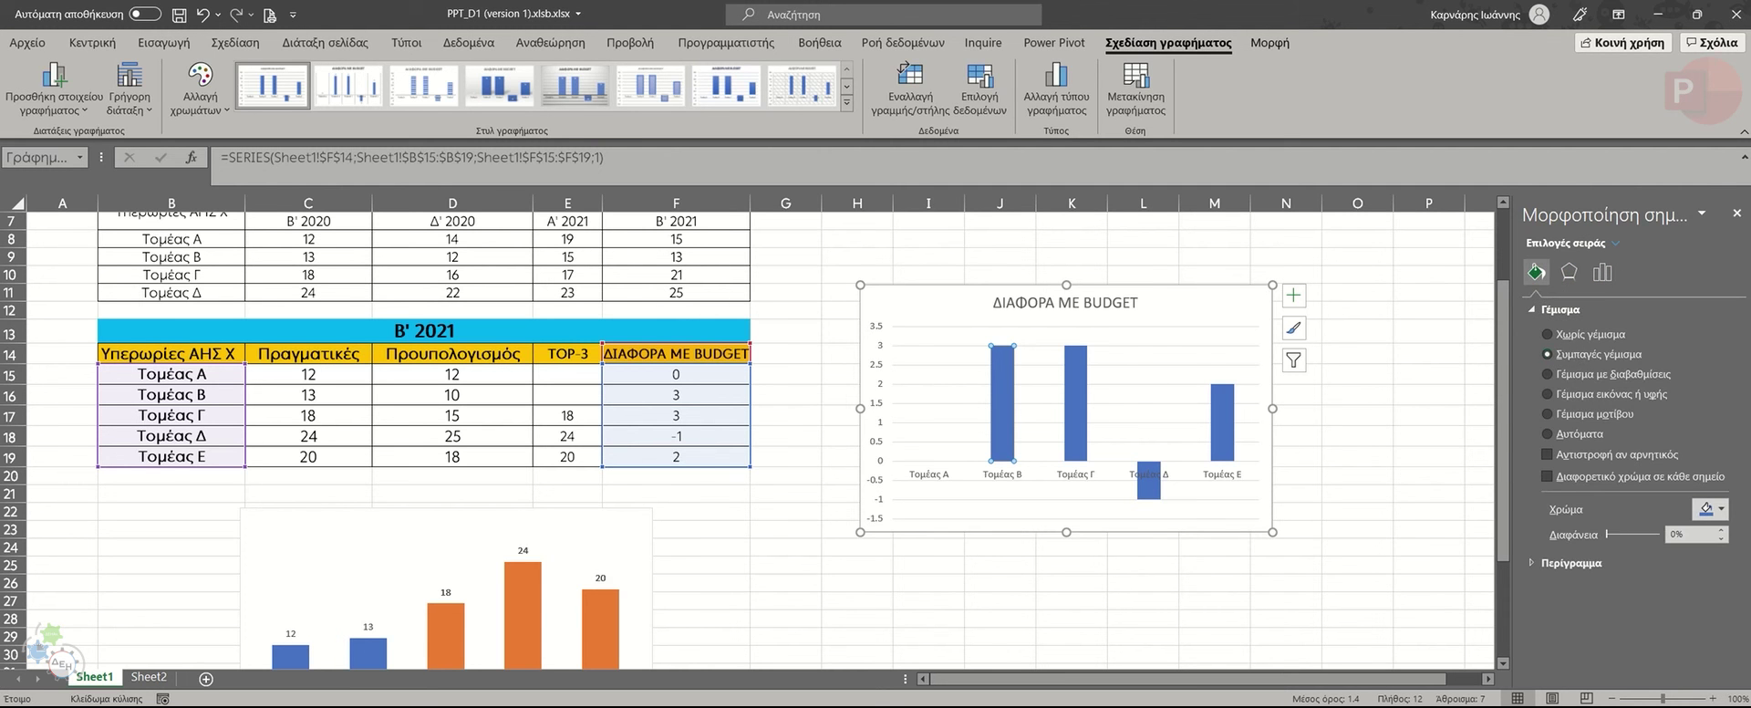
left_click(1721, 511)
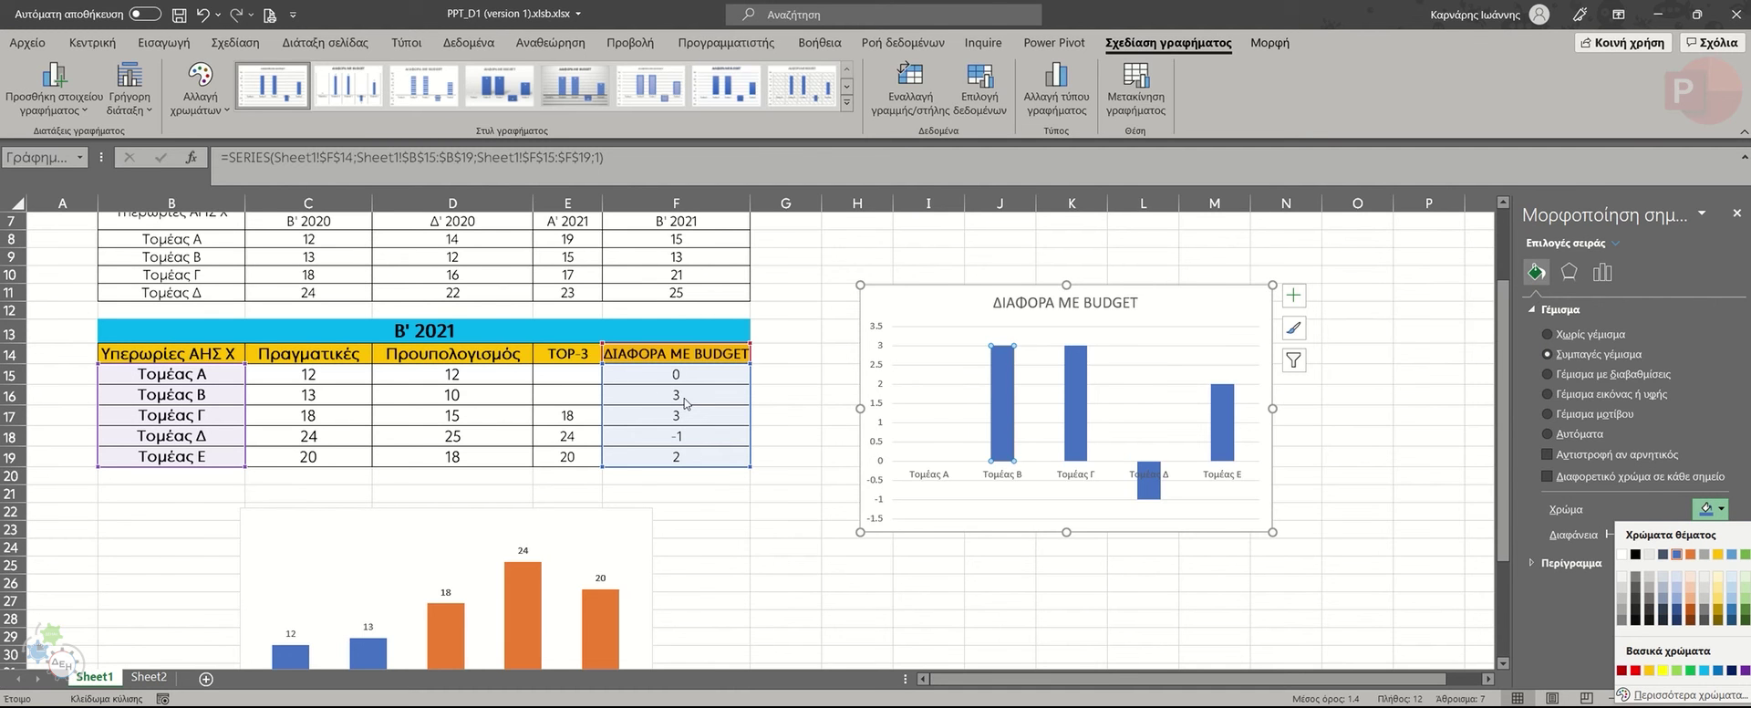
left_click(1634, 670)
left_click(1248, 595)
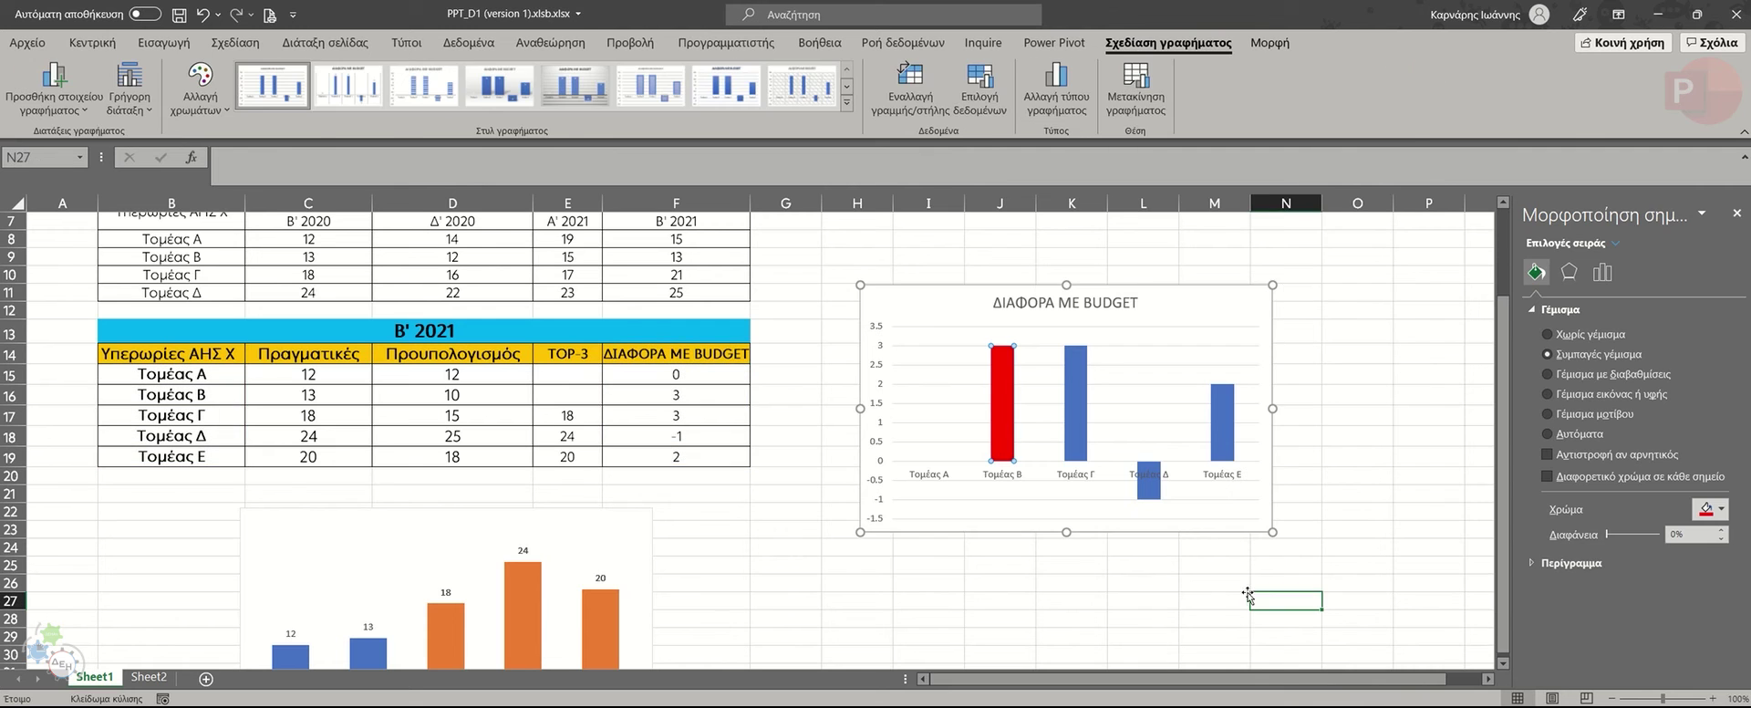
left_click(1076, 419)
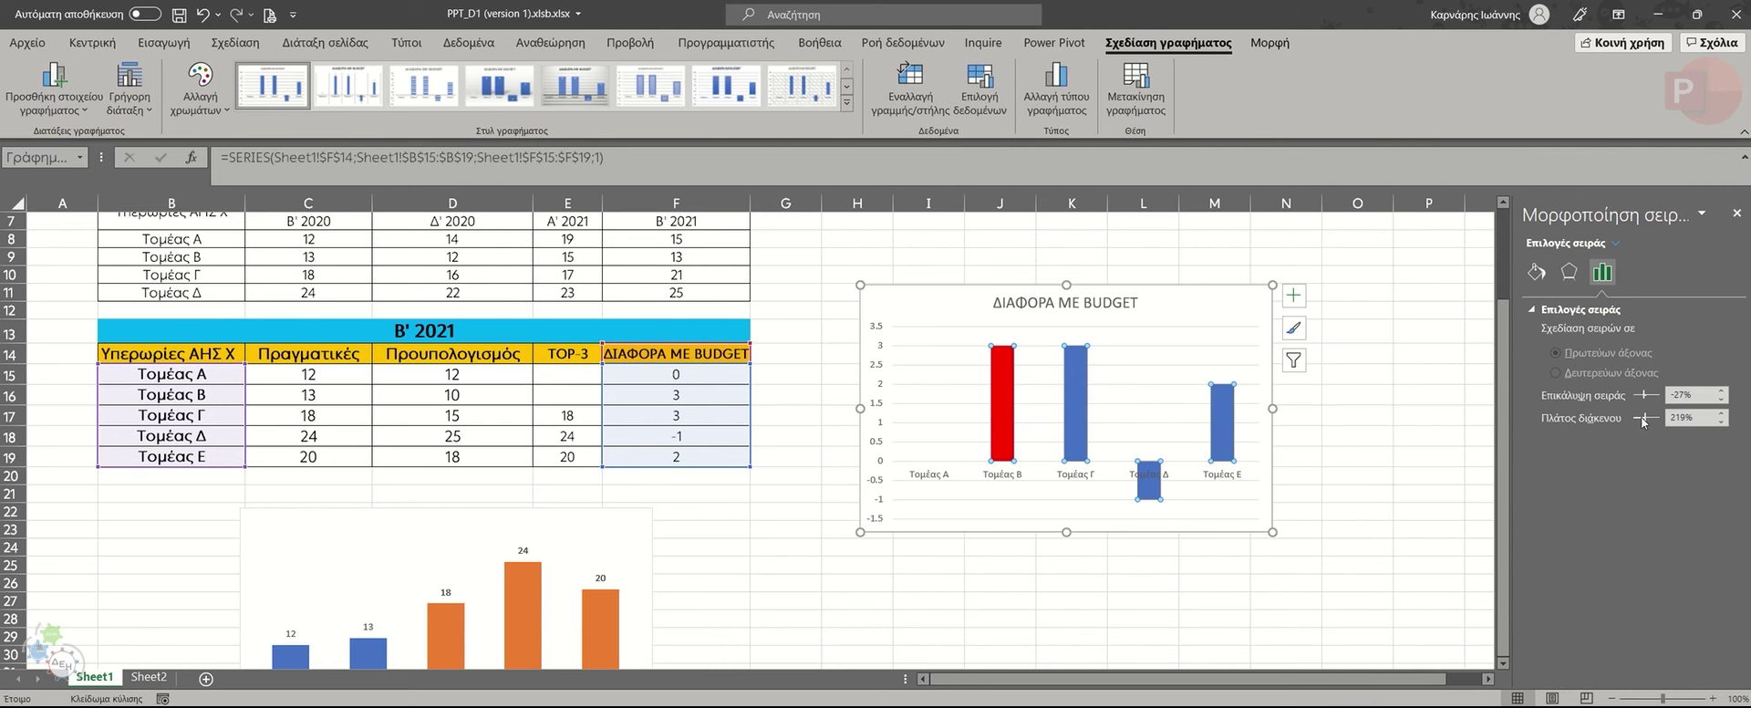
left_click(1537, 270)
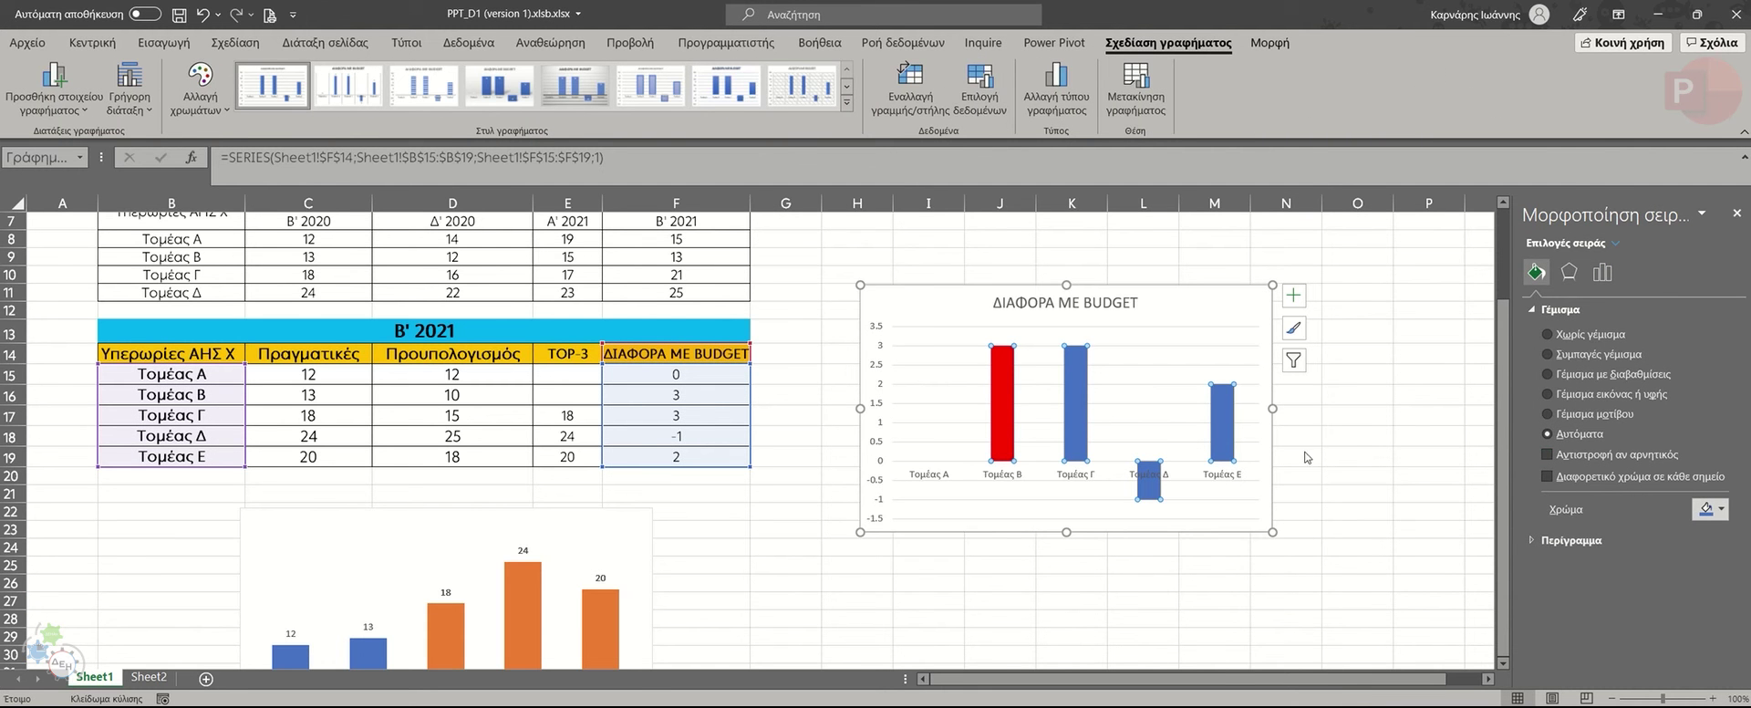
left_click(1726, 507)
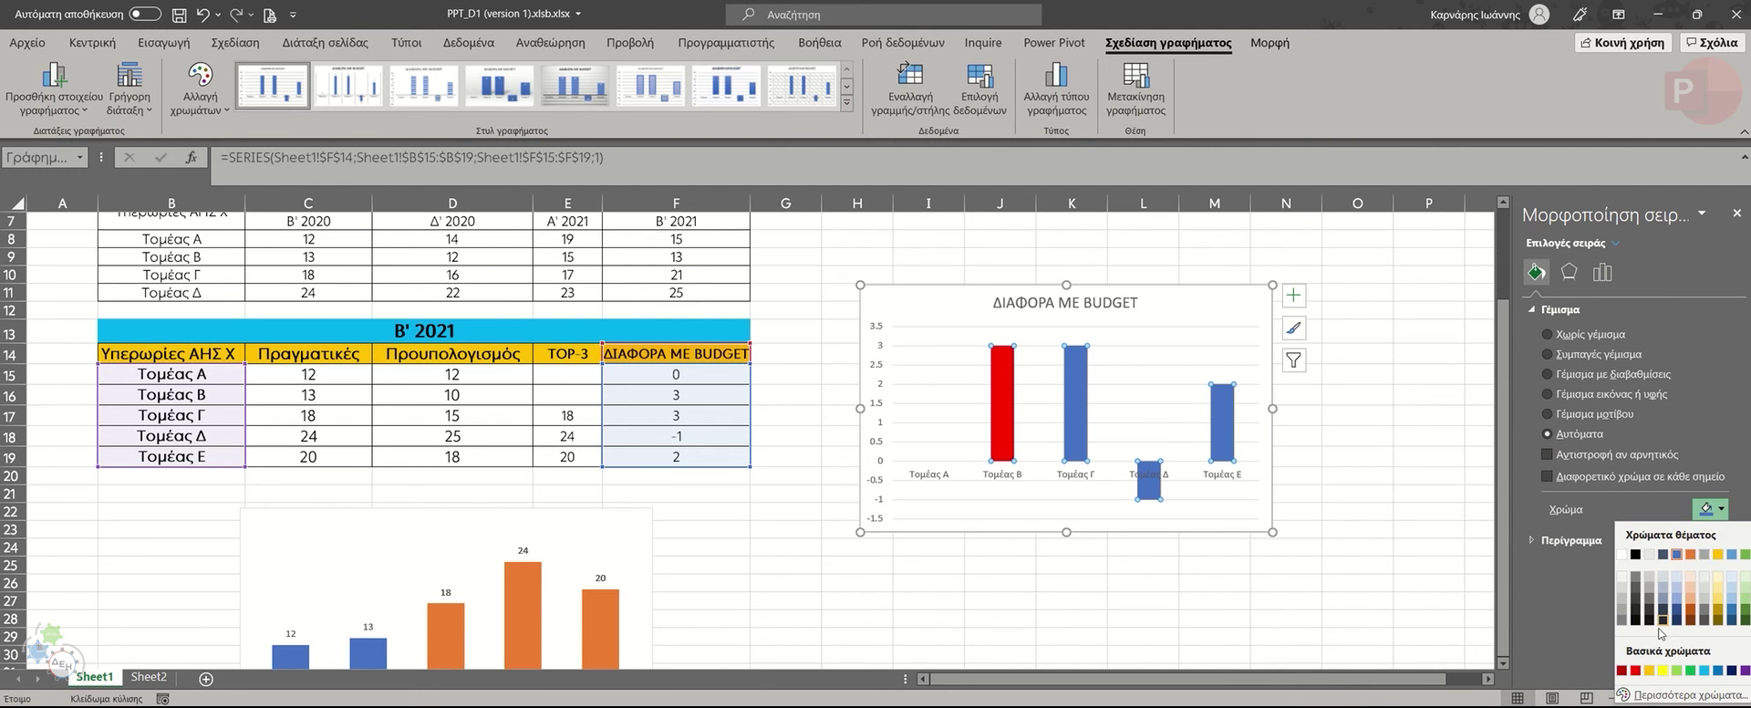
left_click(1640, 670)
Colour the negative Τομέας Δ bar green.
left_click(1259, 402)
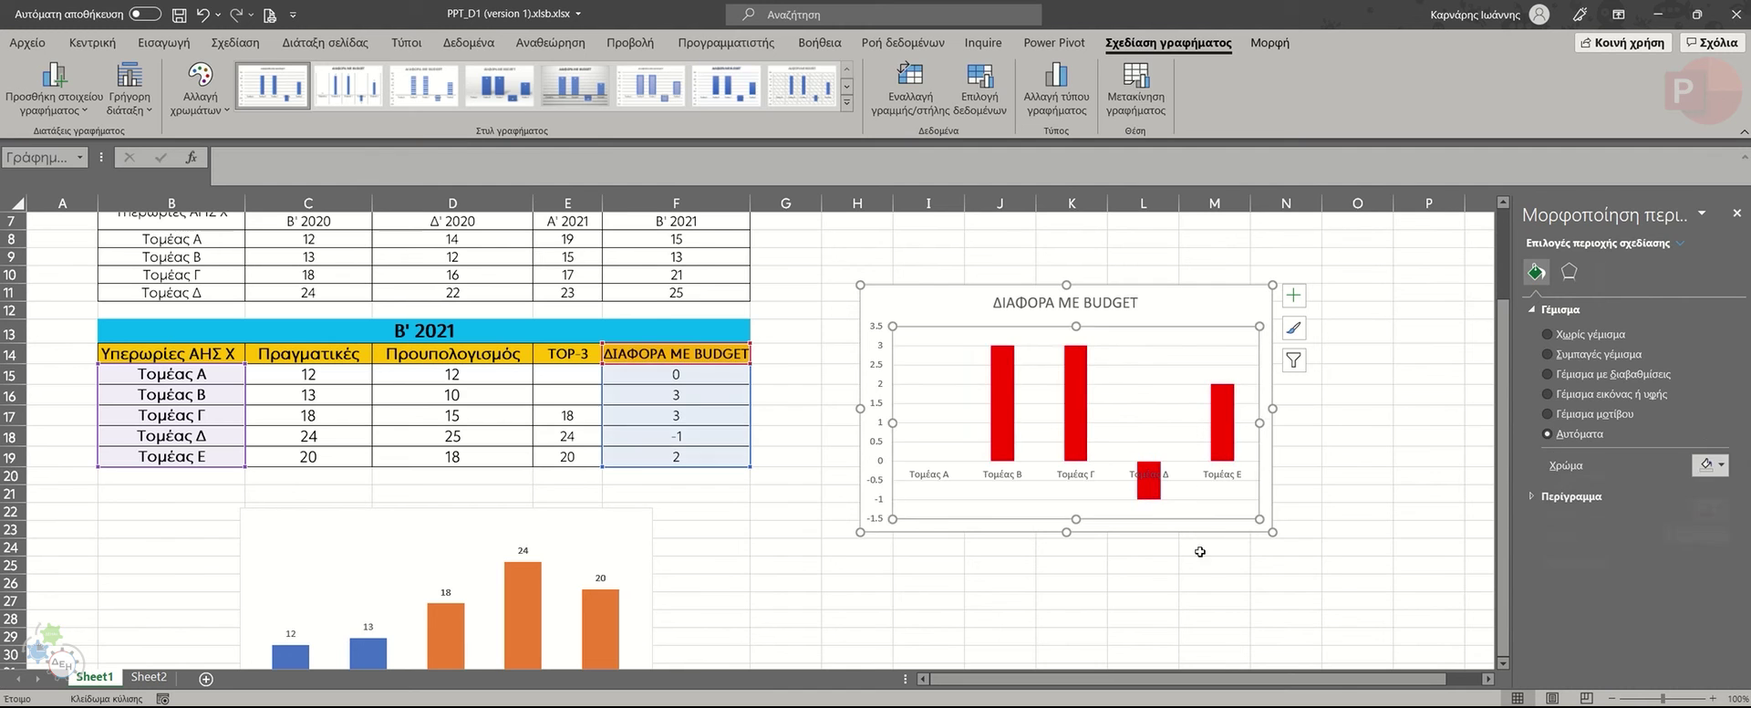
left_click(1157, 498)
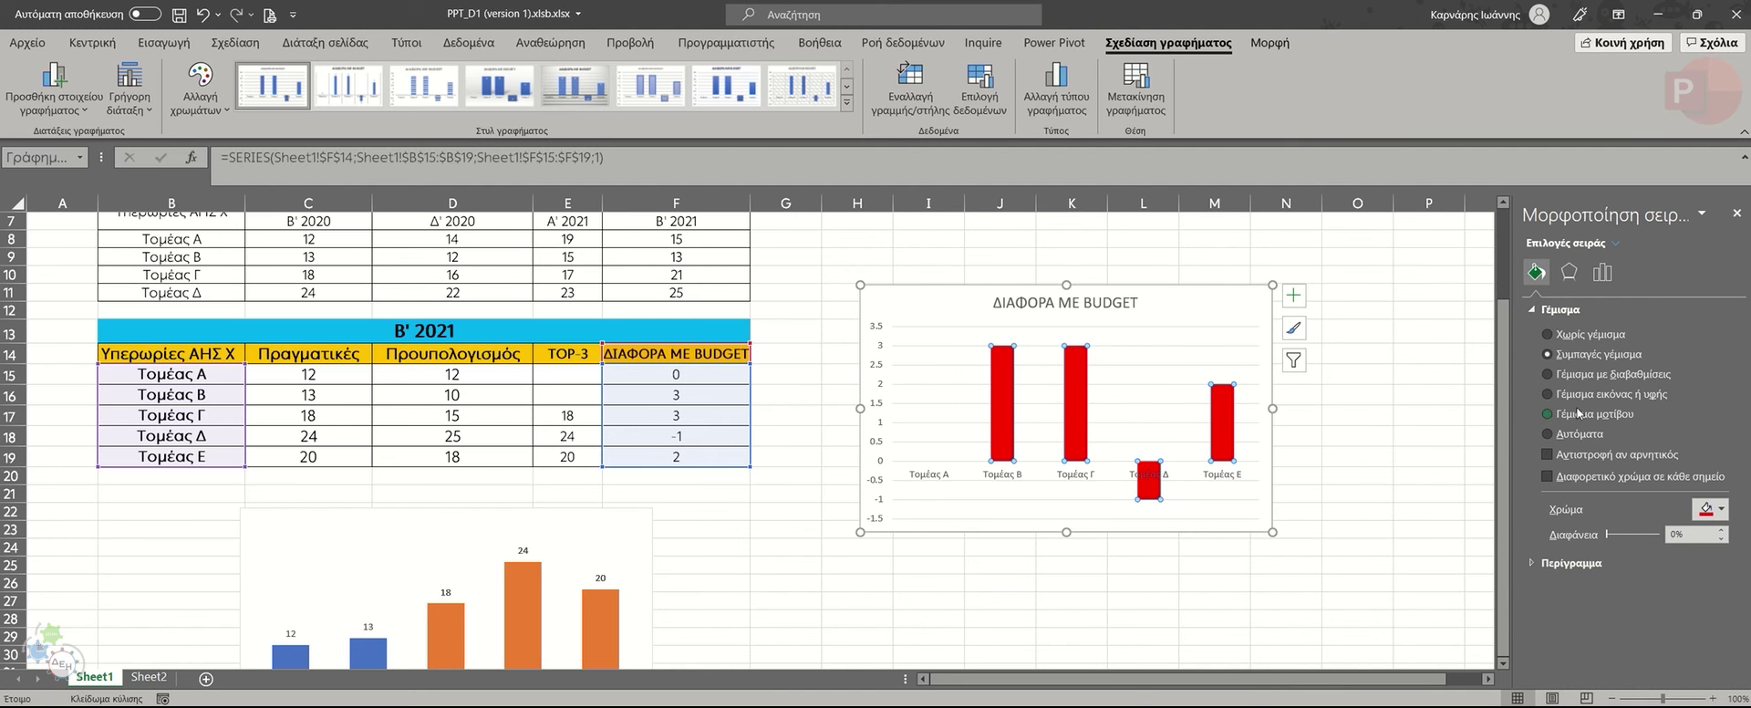
left_click(1721, 509)
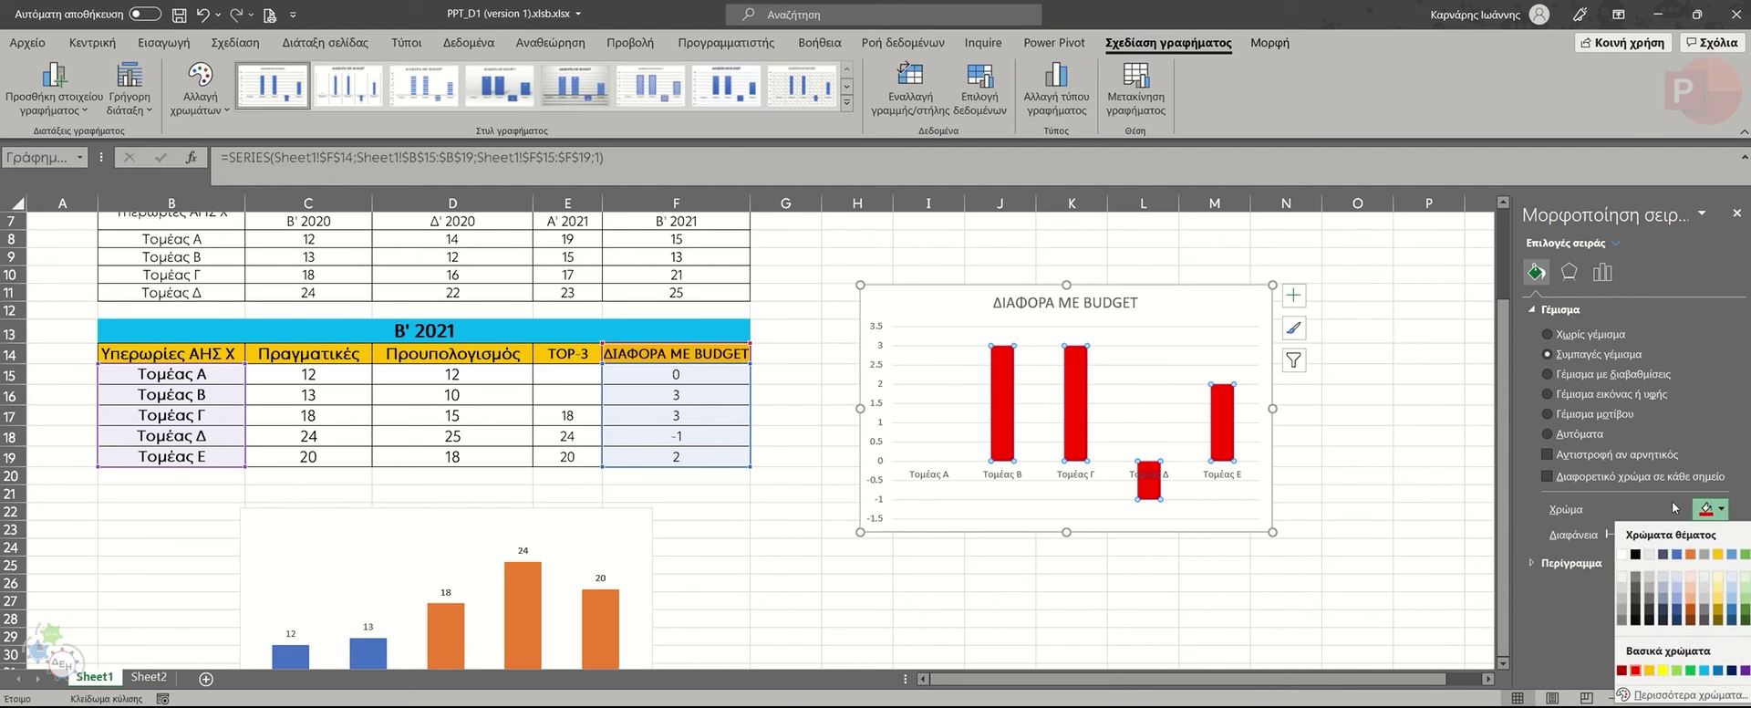
left_click(1151, 488)
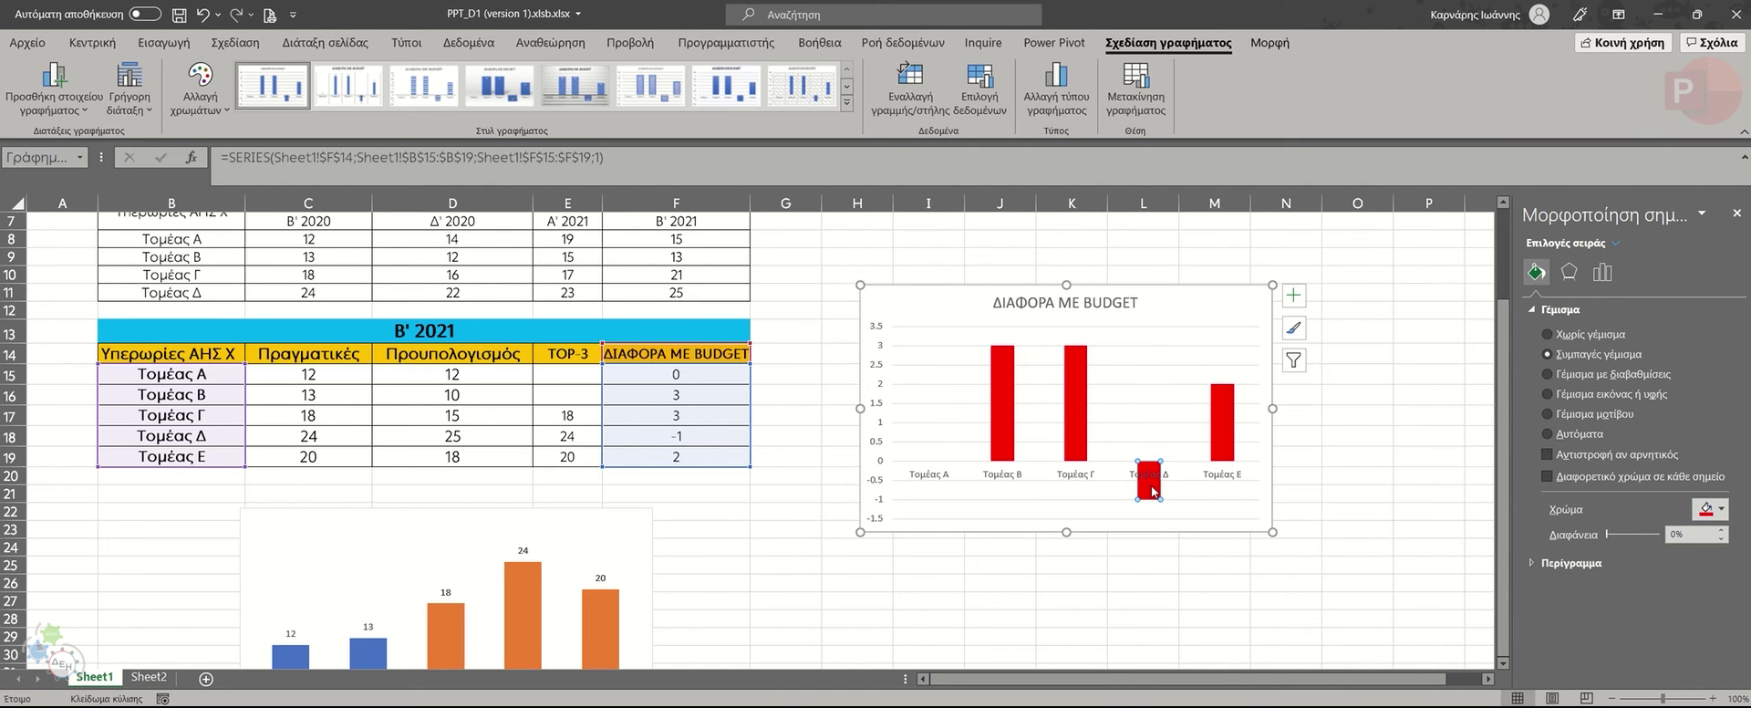
left_click(1722, 508)
left_click(1679, 673)
left_click(1350, 602)
left_click(909, 402)
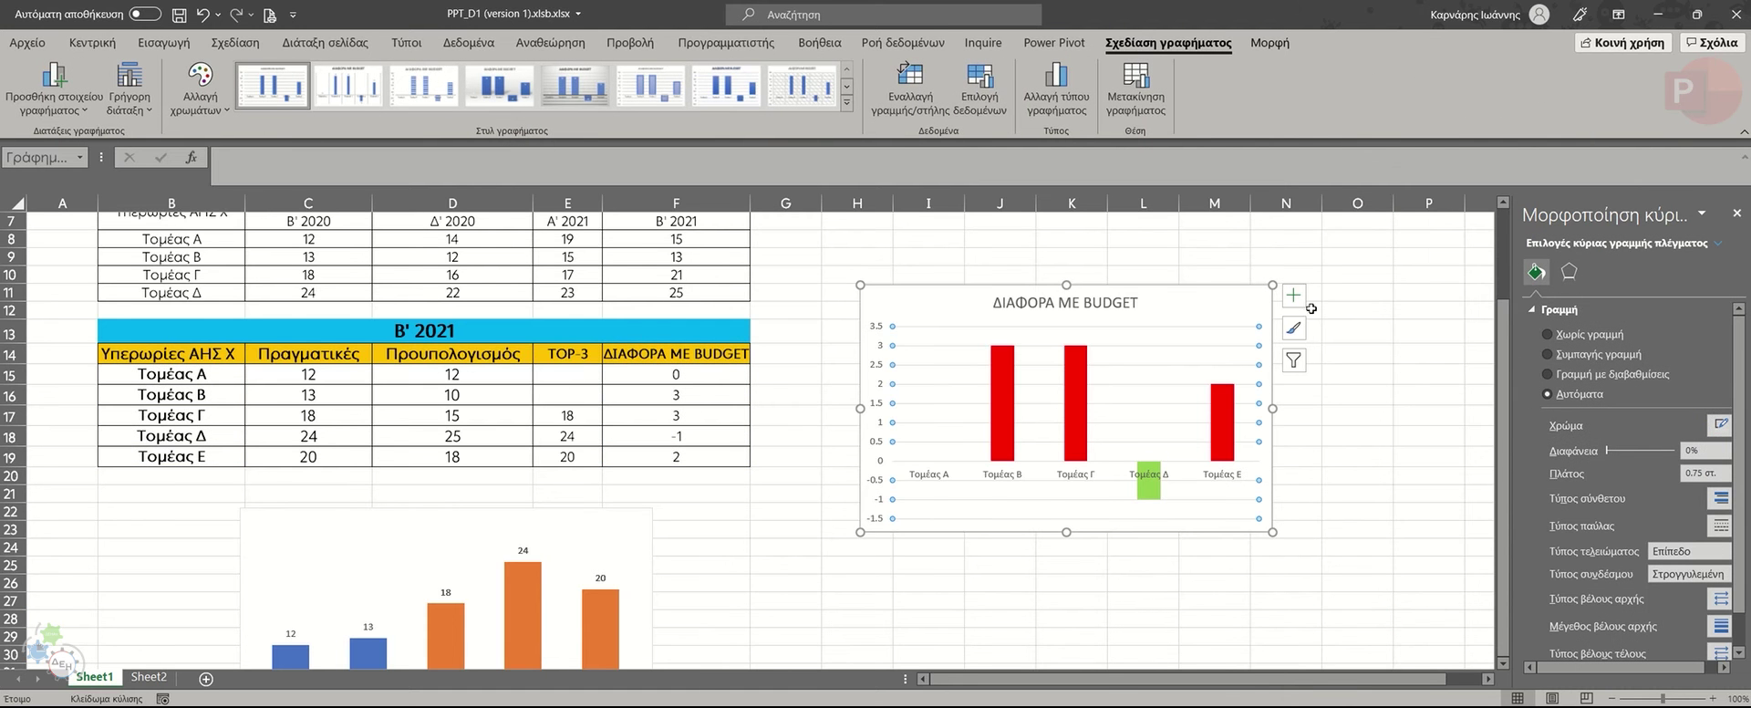
Remove the chart's axes and title and add data labels centred in the bars.
left_click(1304, 303)
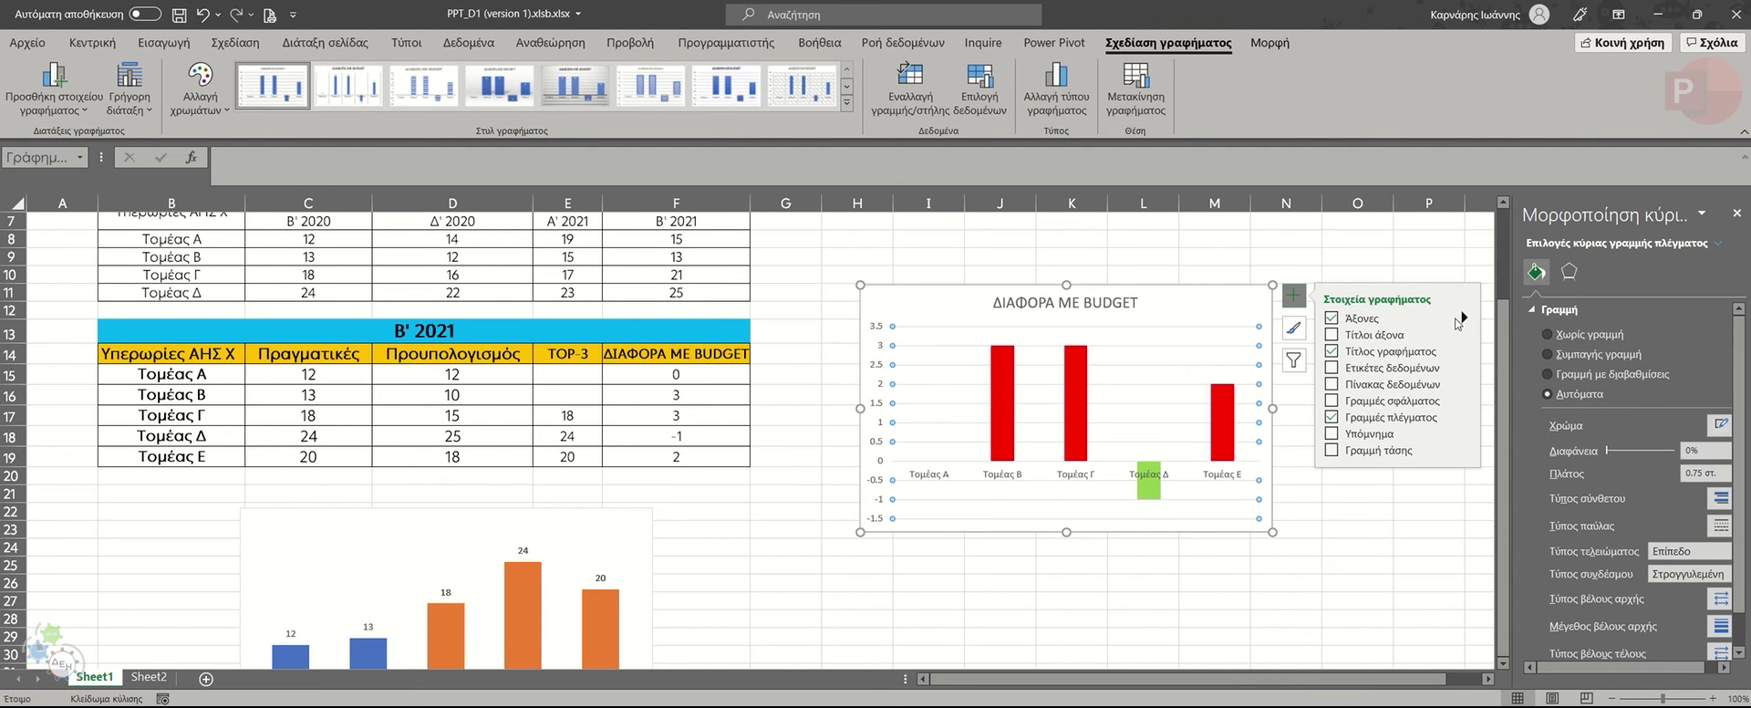
left_click(1331, 317)
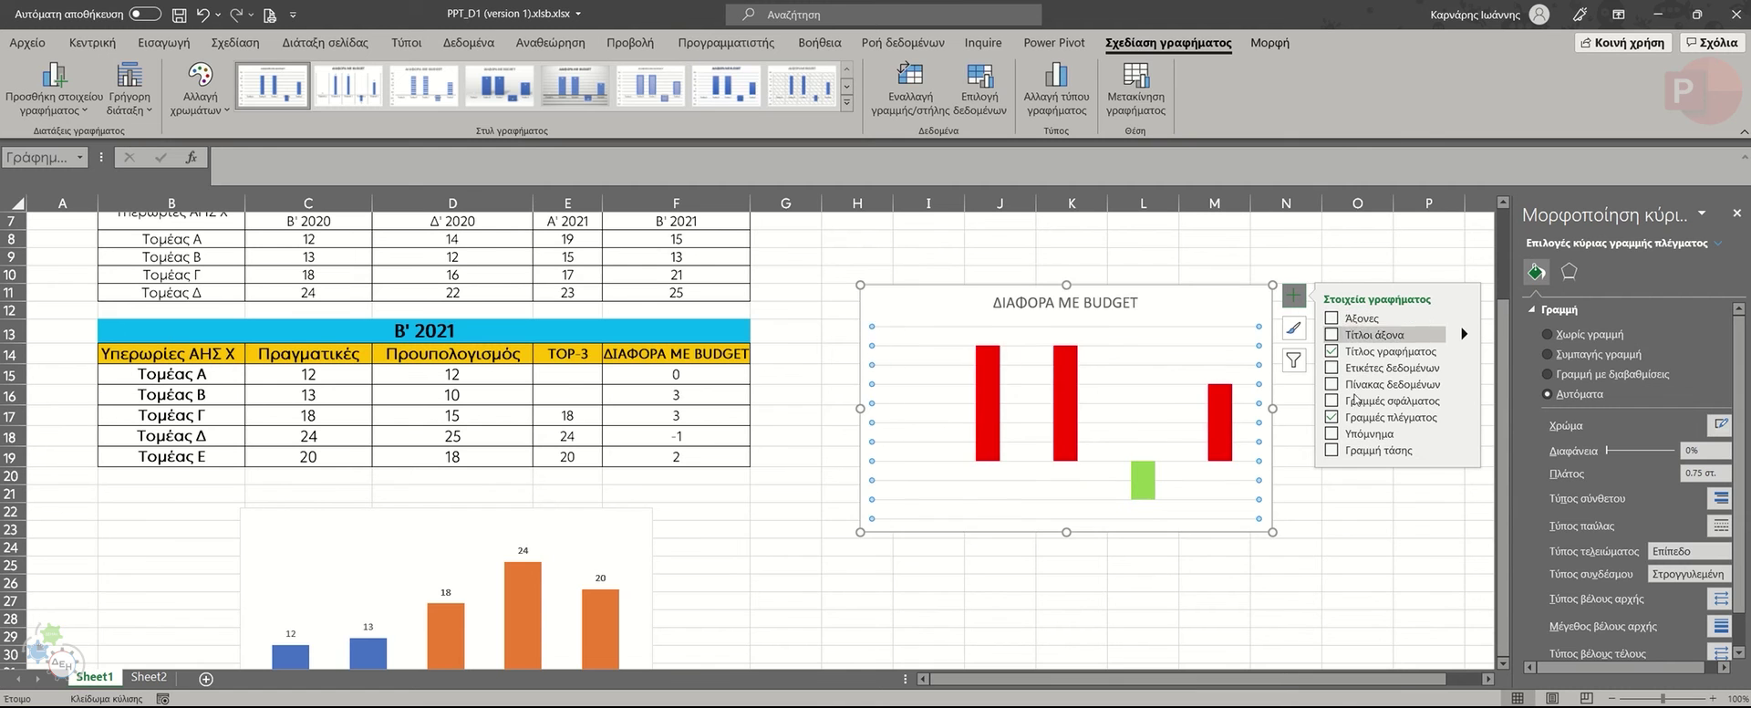
left_click(1332, 351)
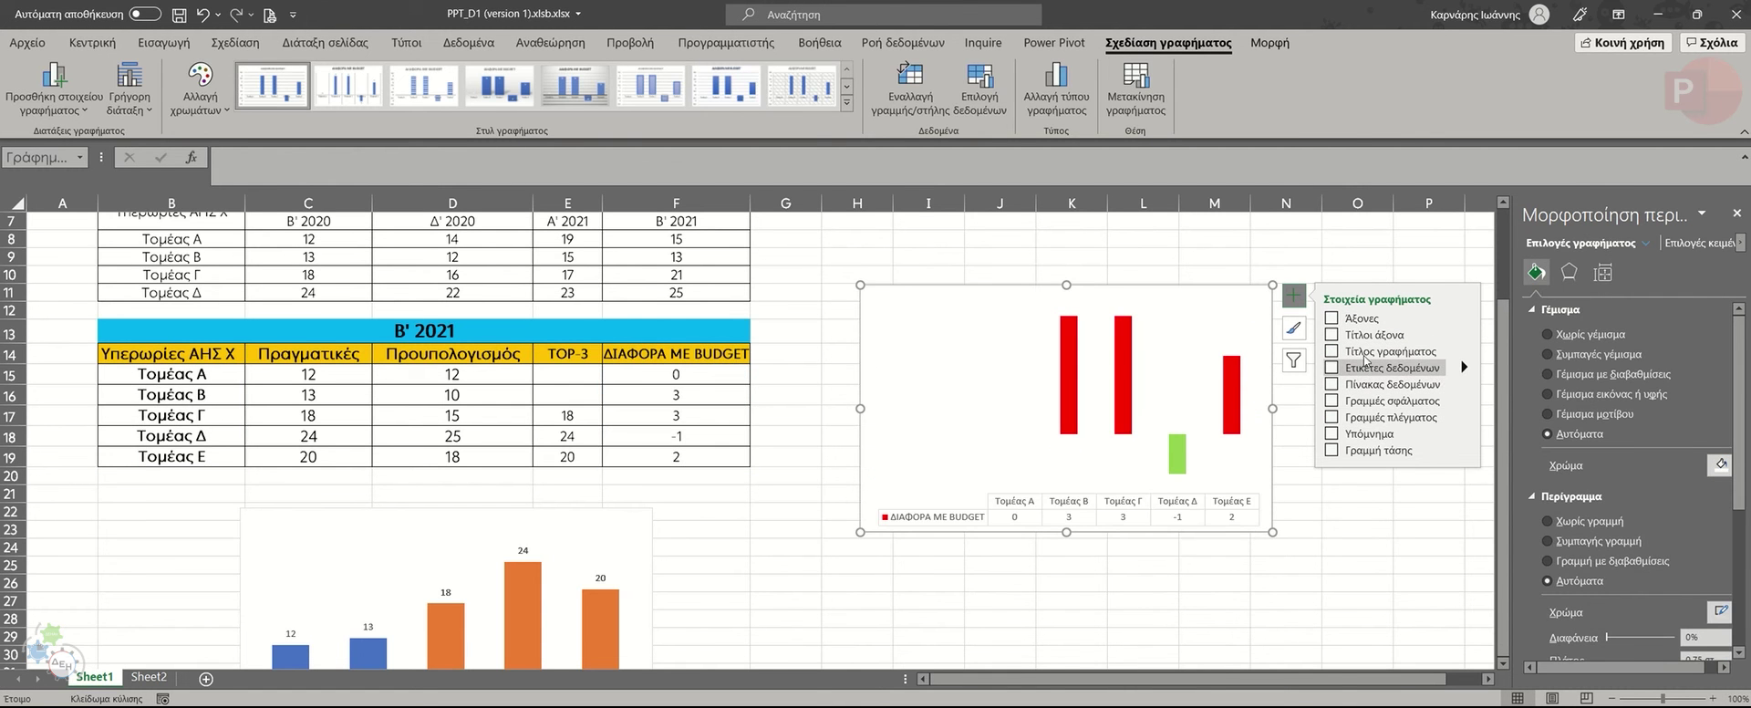
left_click(1332, 368)
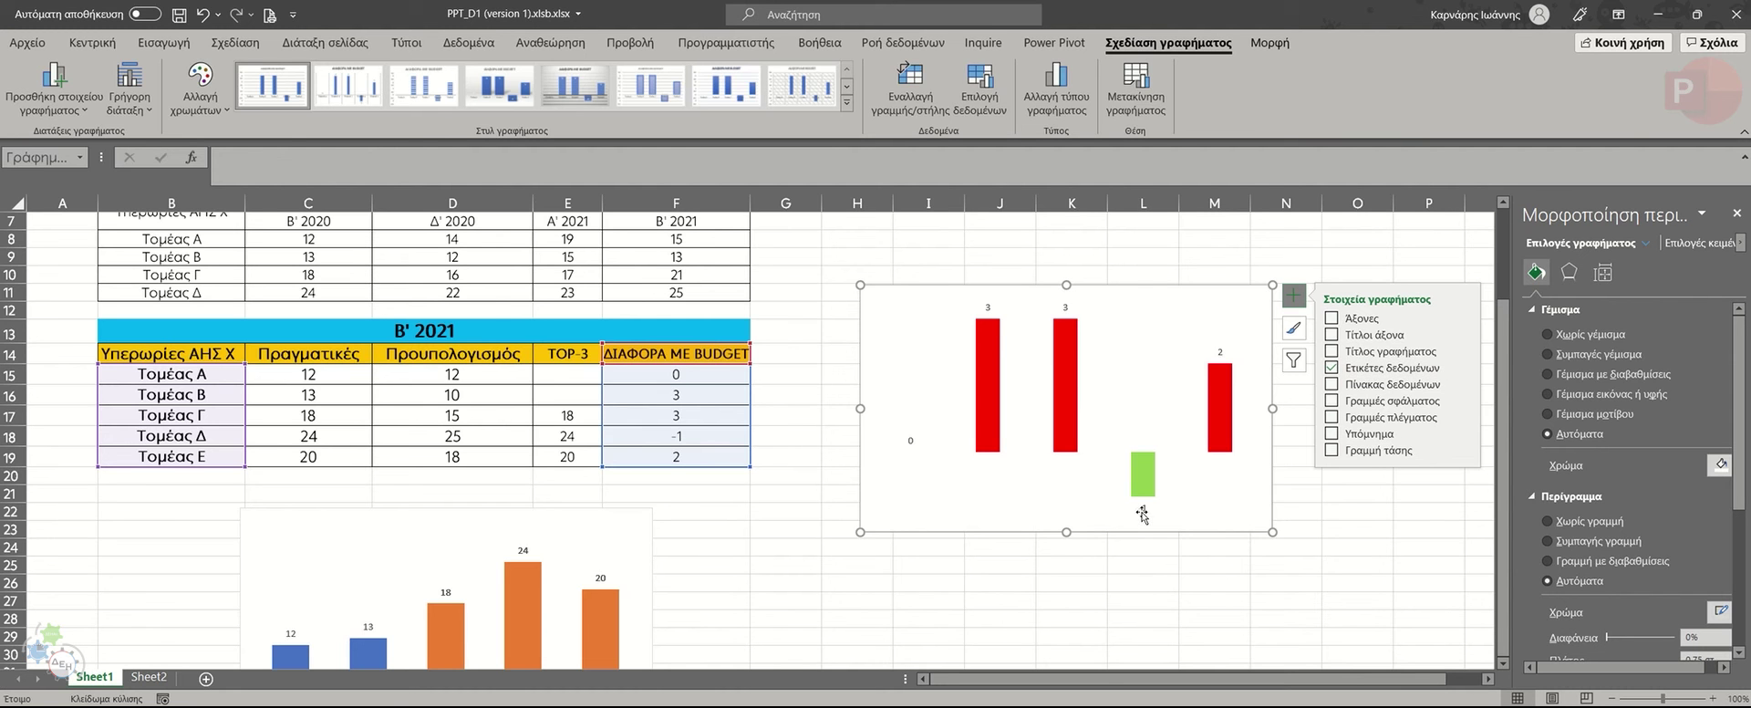
mouse_move(1463, 369)
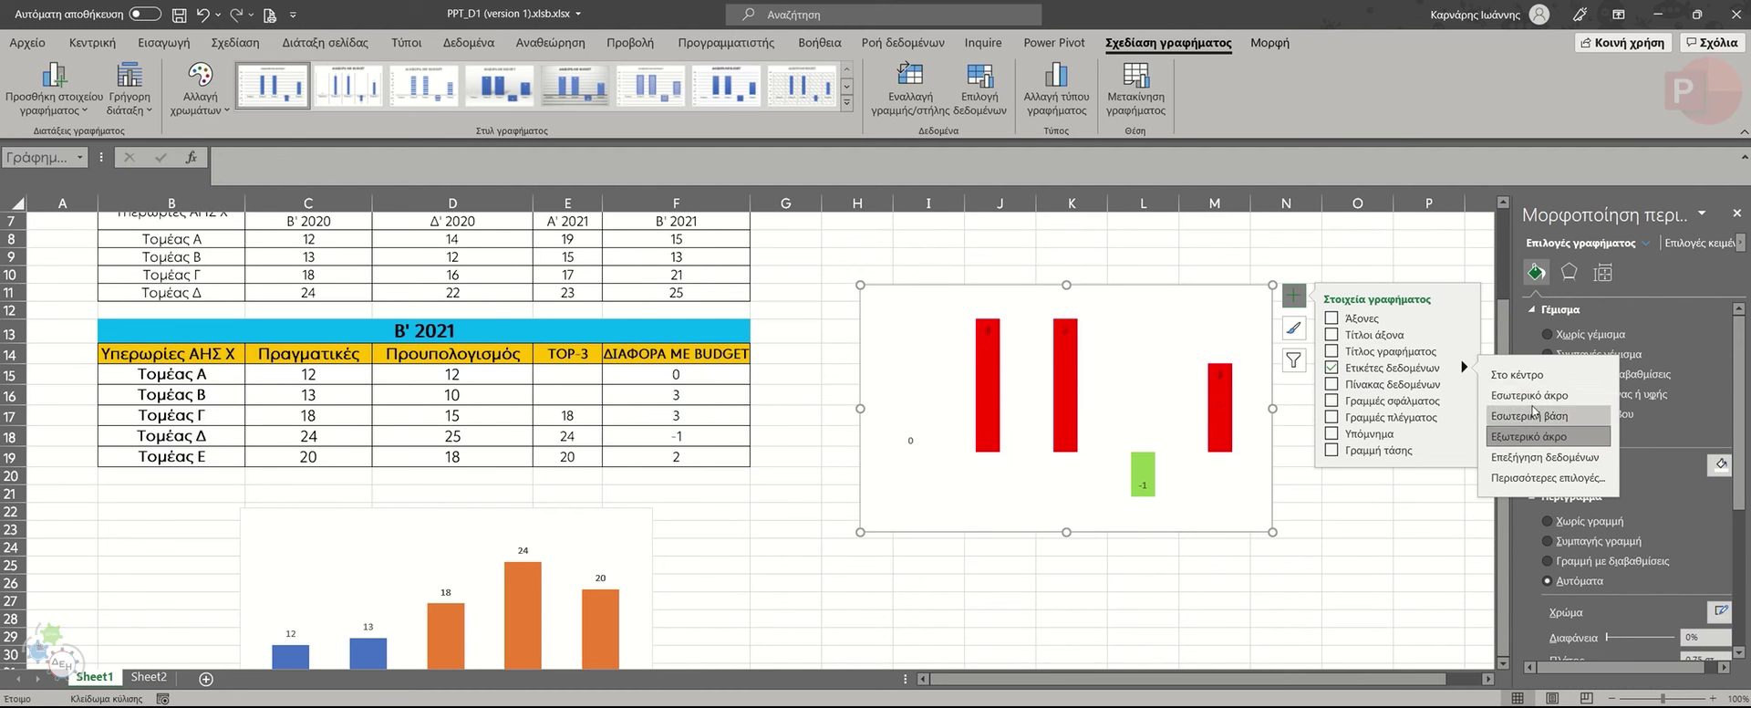
left_click(1517, 374)
Copy the difference chart and switch back to the PowerPoint slide.
left_click(1220, 597)
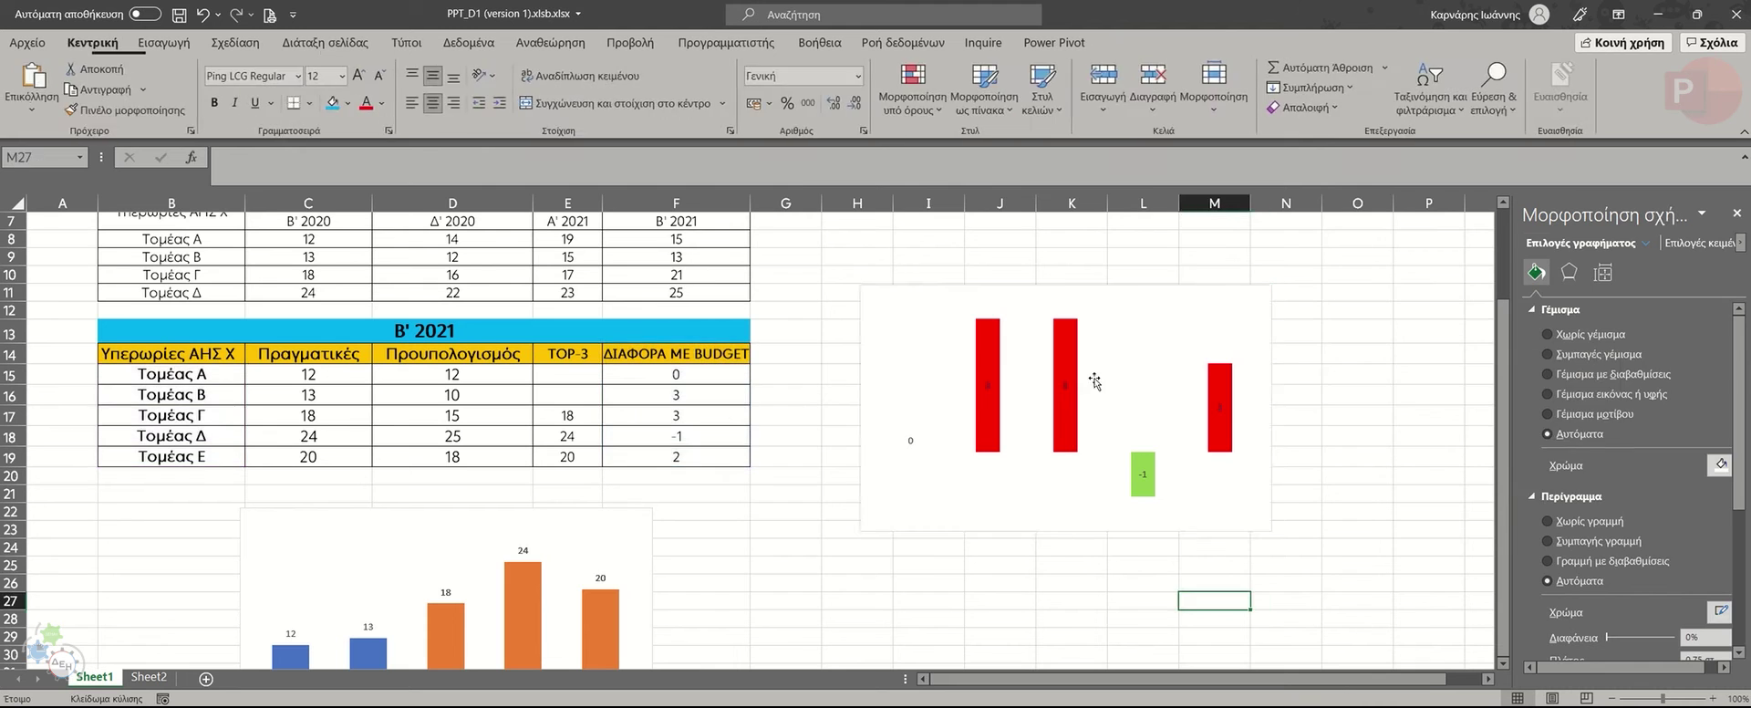
left_click(1124, 301)
right_click(1127, 292)
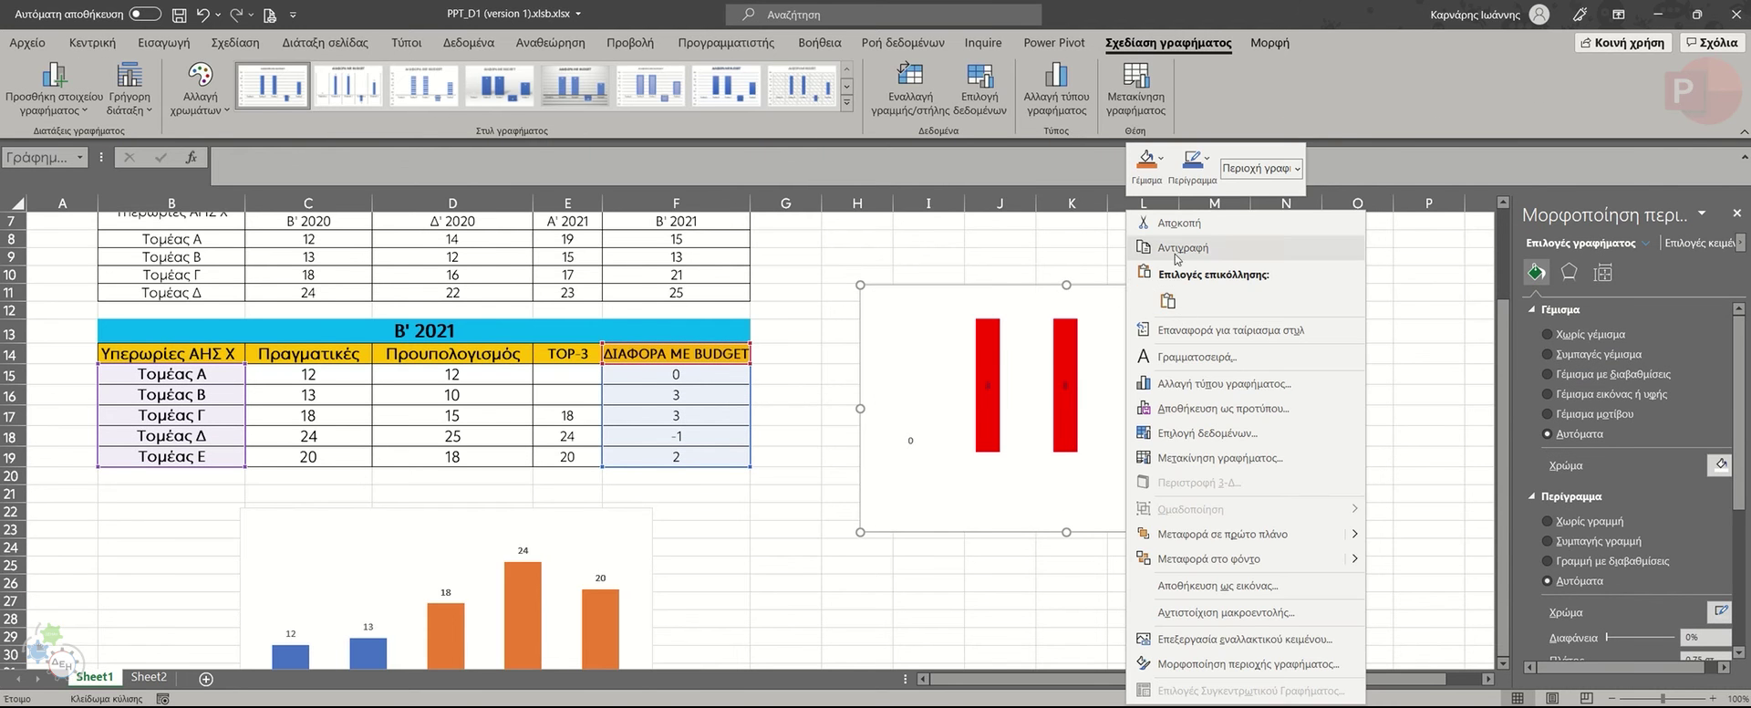
key("Escape")
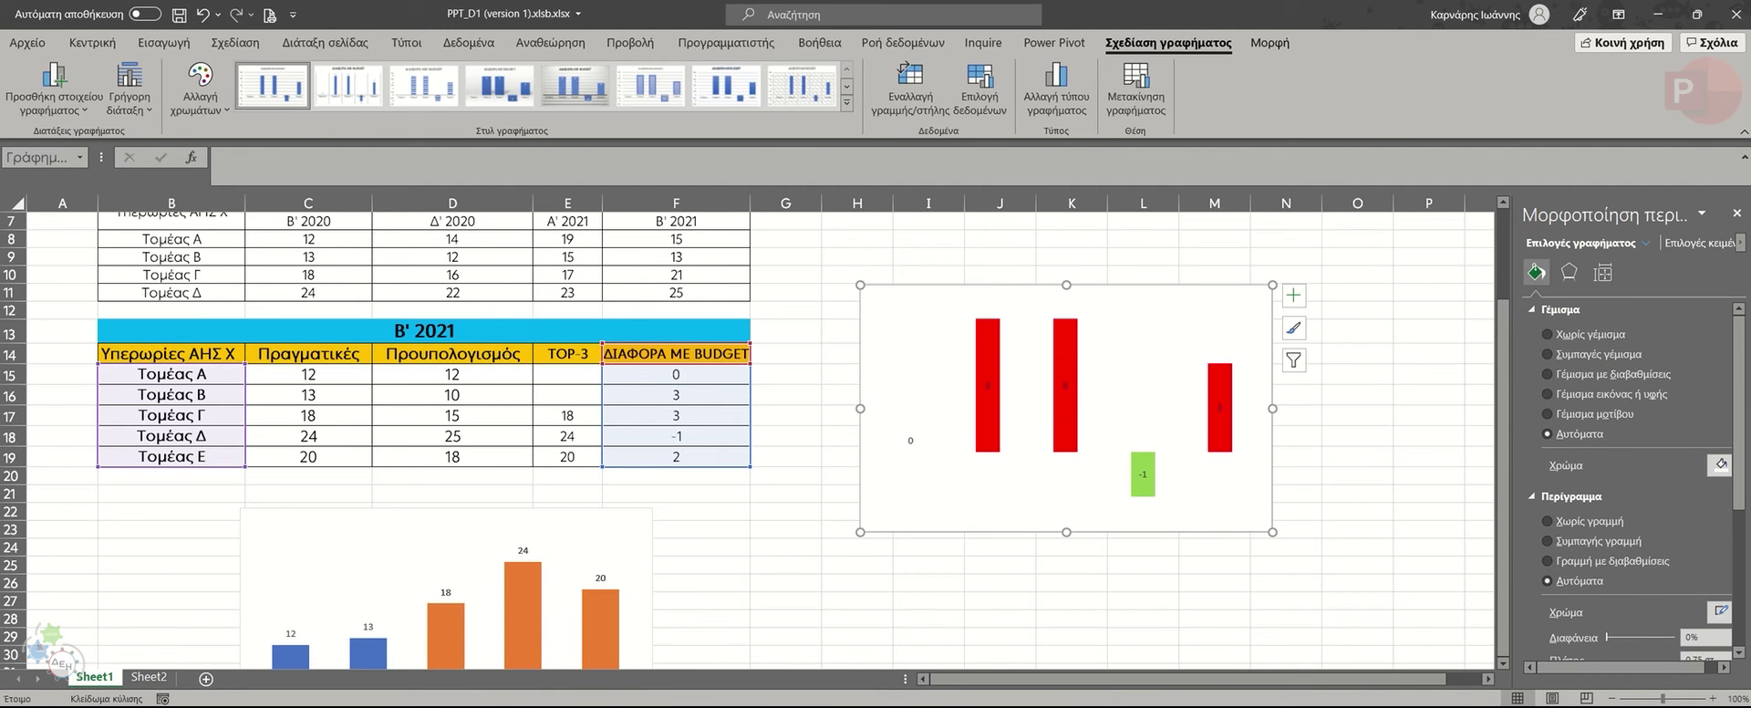
key("alt+Tab")
left_click(782, 487)
Shrink the existing chart on slide 29 and nudge it slightly up and right.
left_click(832, 493)
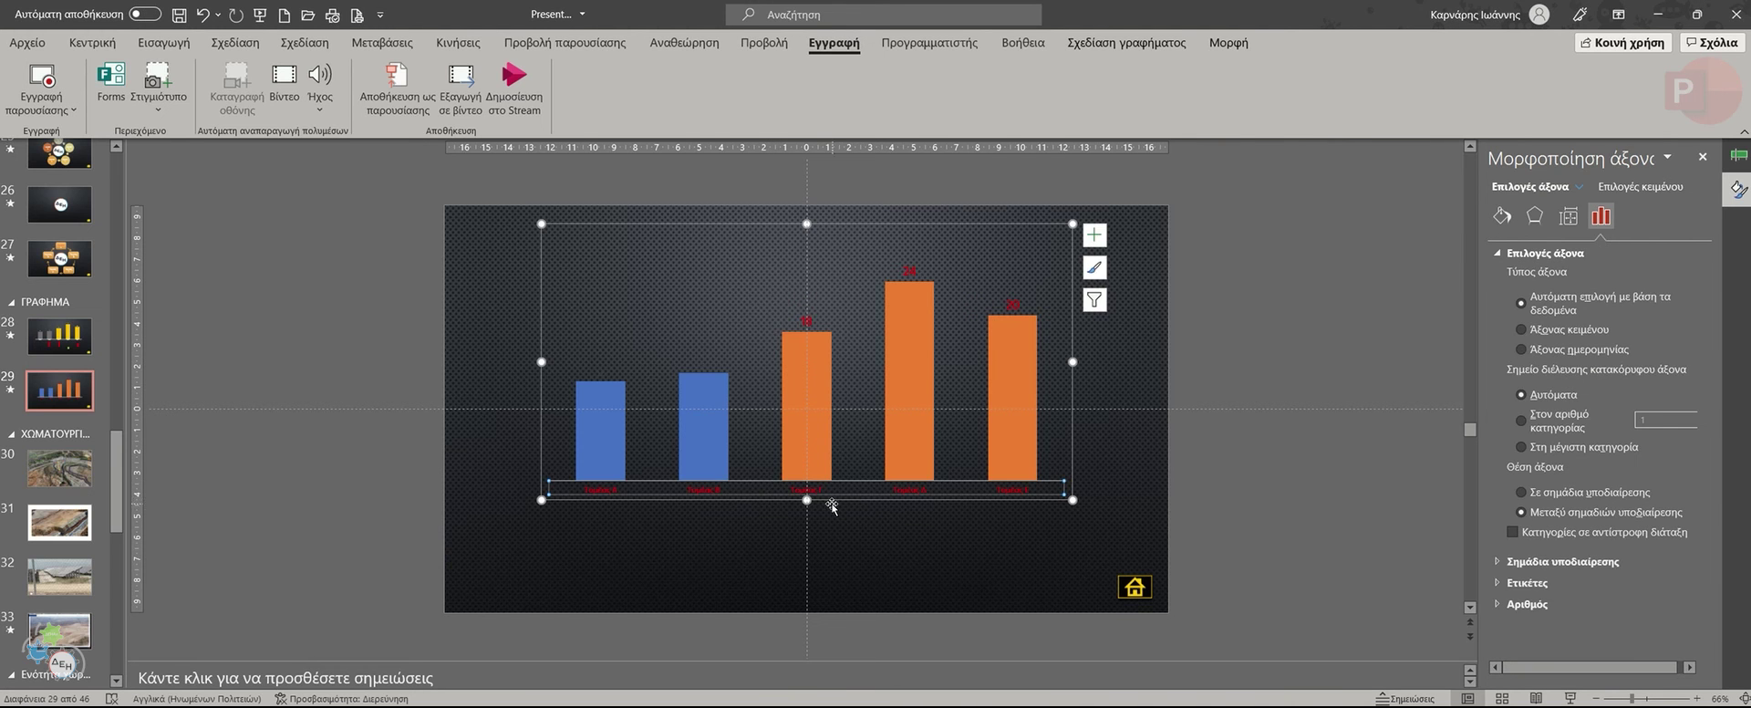
left_click_drag(1073, 500, 1025, 442)
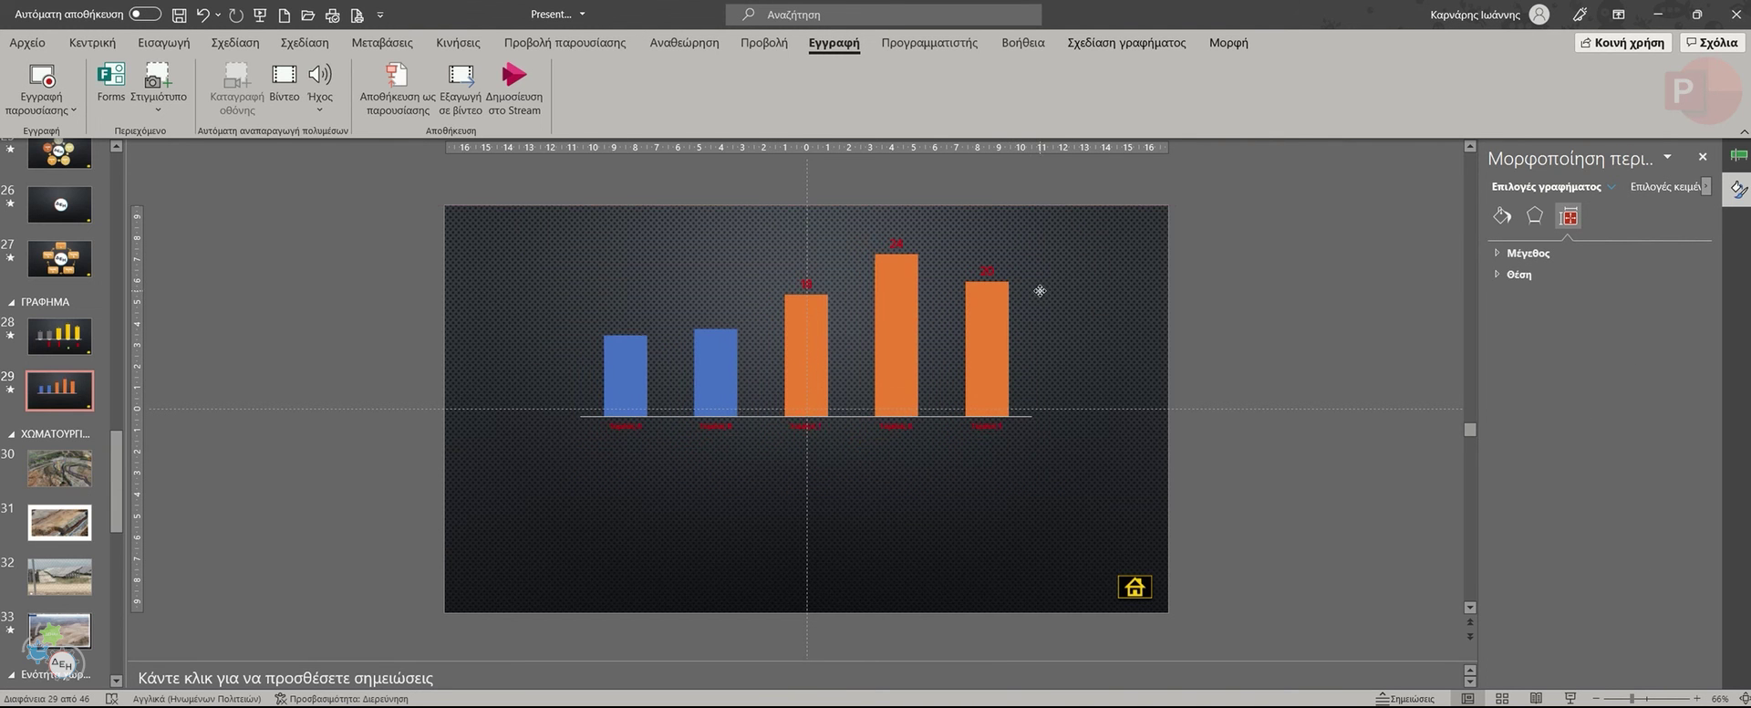
left_click_drag(1025, 295, 1044, 284)
Paste the difference chart with source formatting below it and widen it across the slide.
left_click(539, 293)
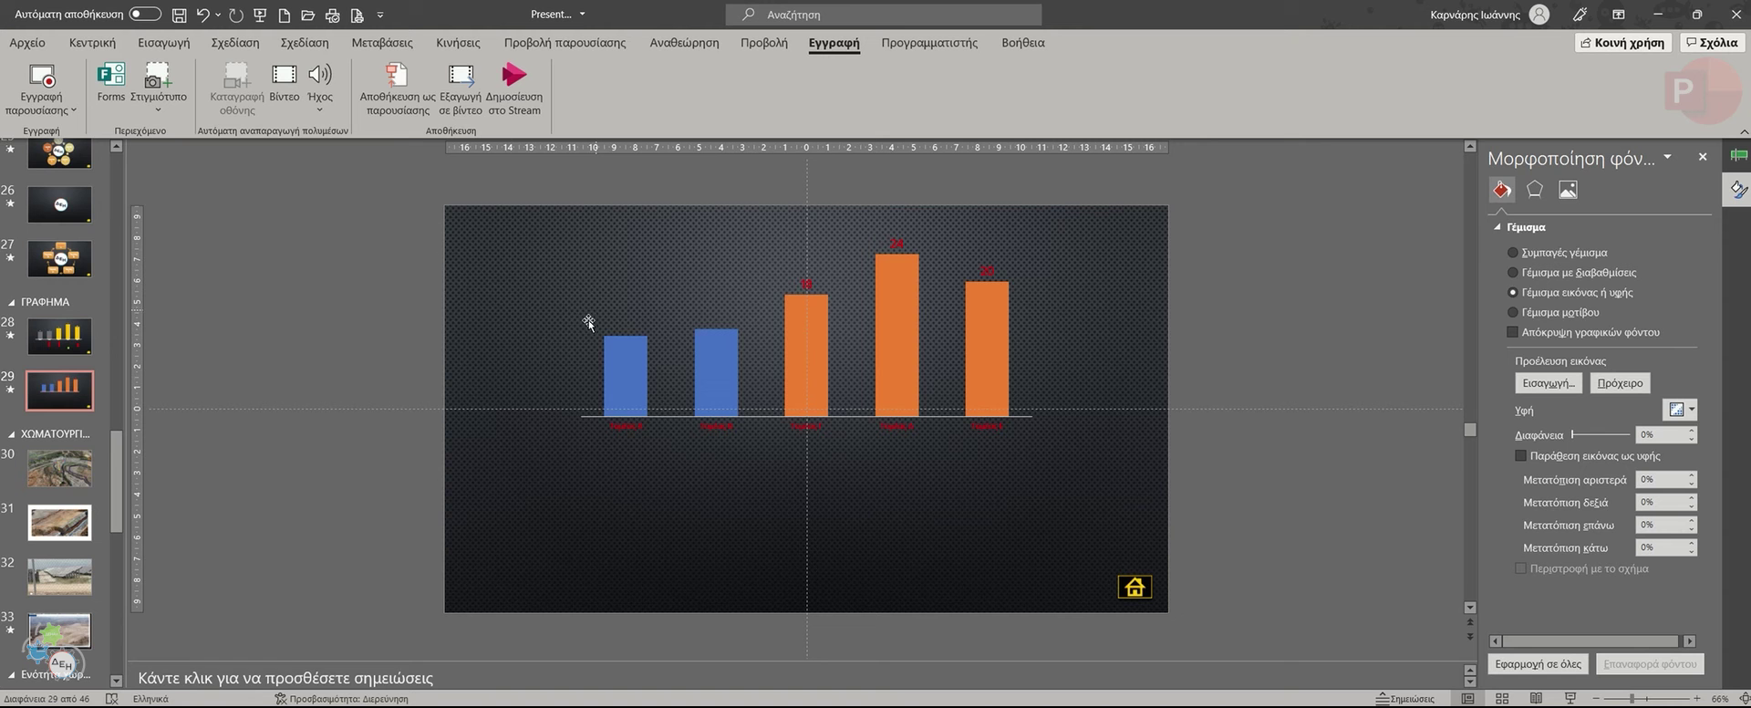
right_click(509, 290)
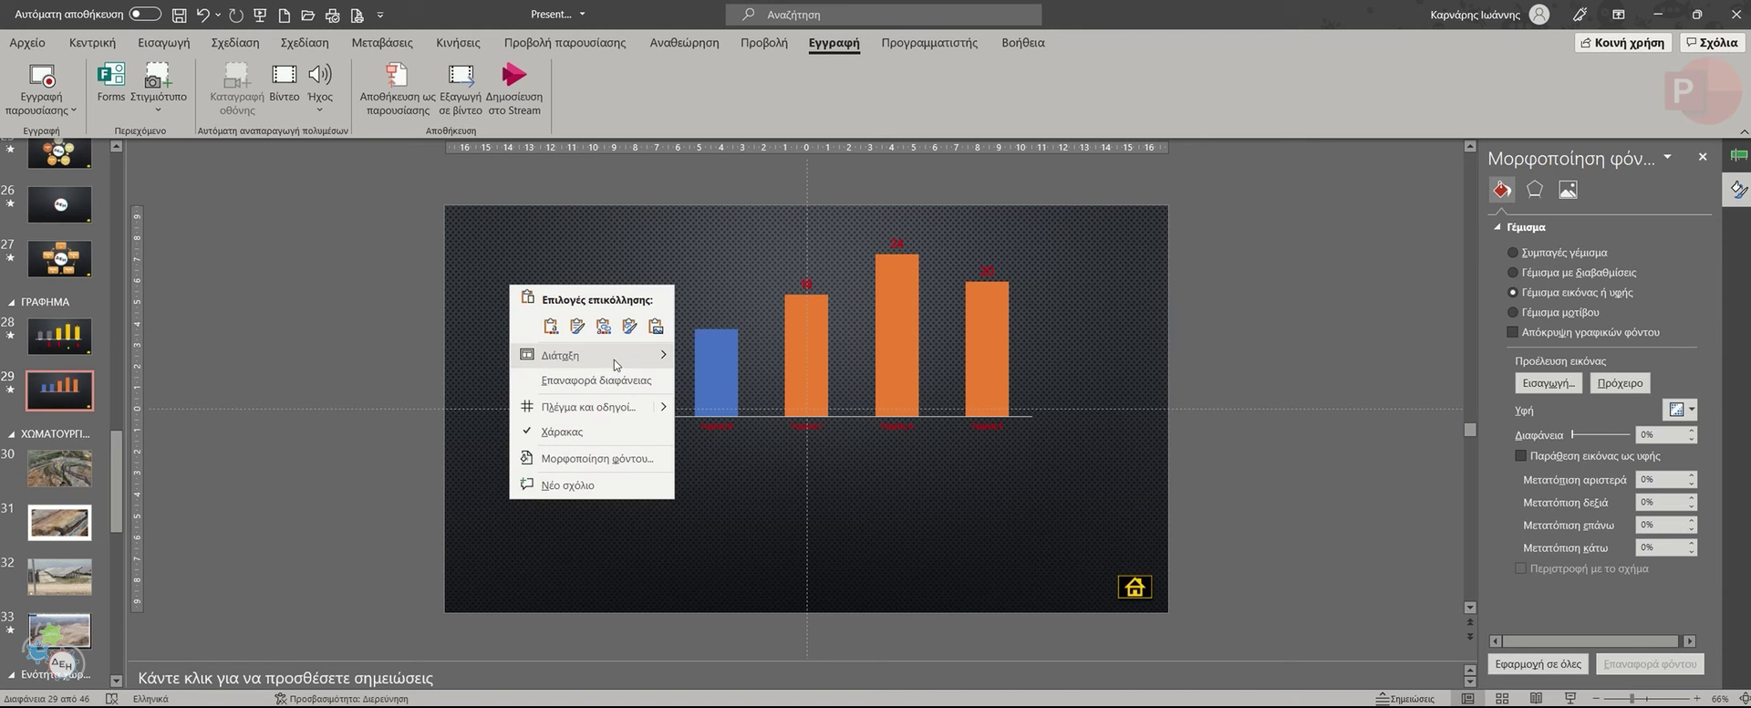
left_click(576, 327)
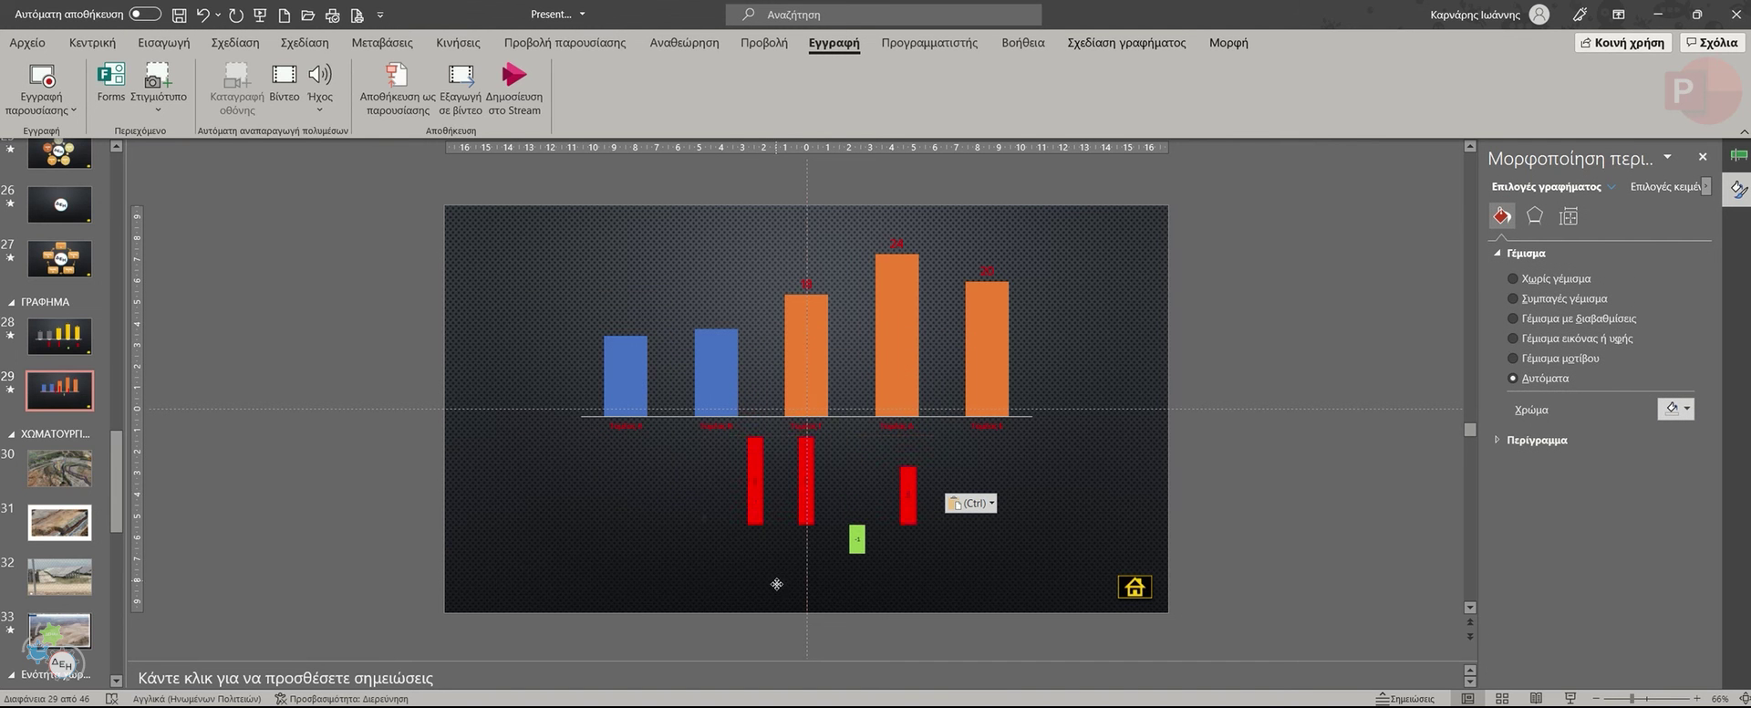
left_click_drag(776, 584, 778, 601)
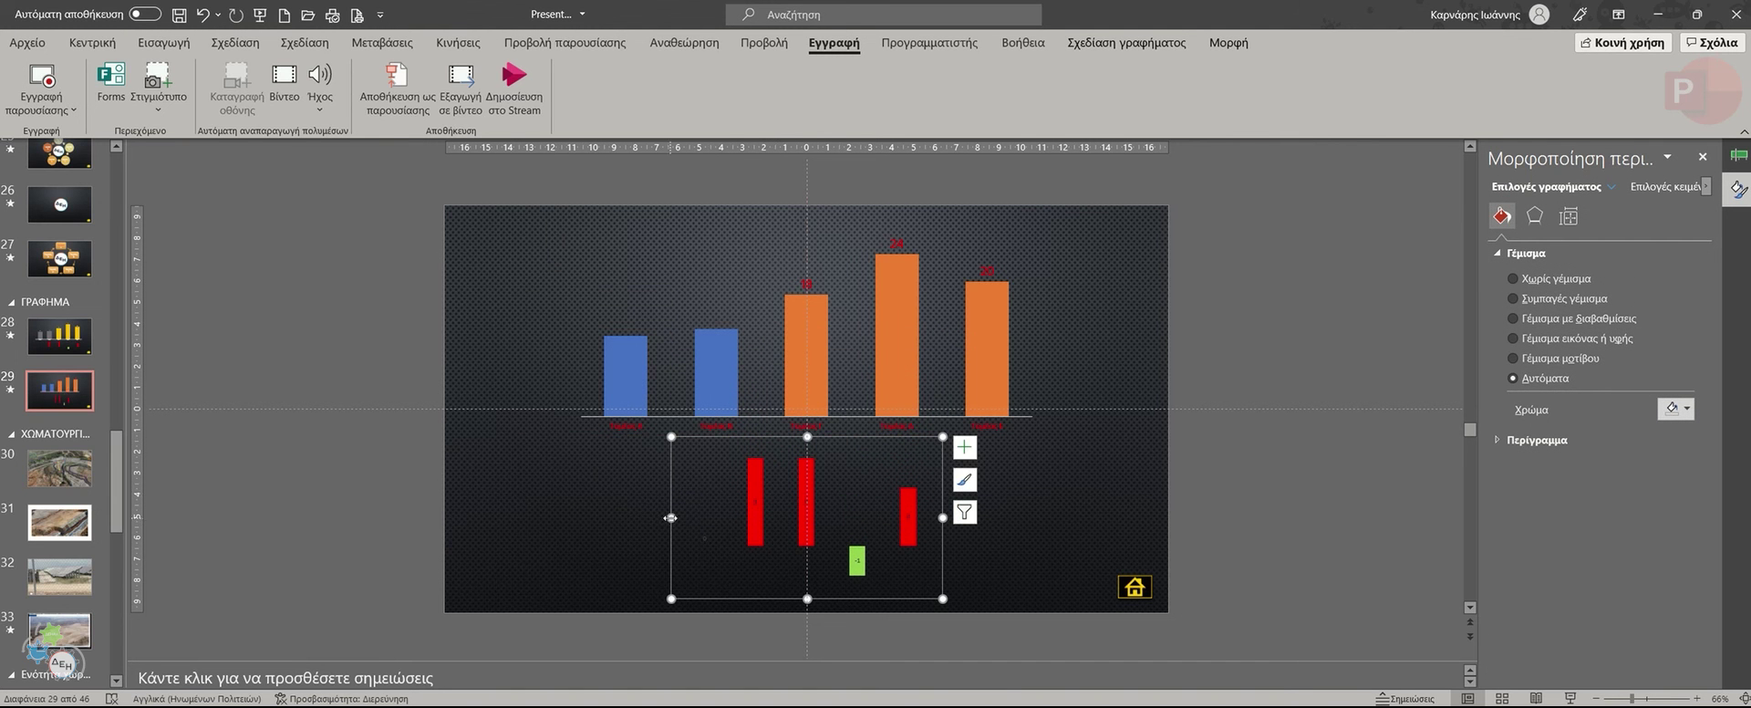
left_click_drag(670, 517, 609, 516)
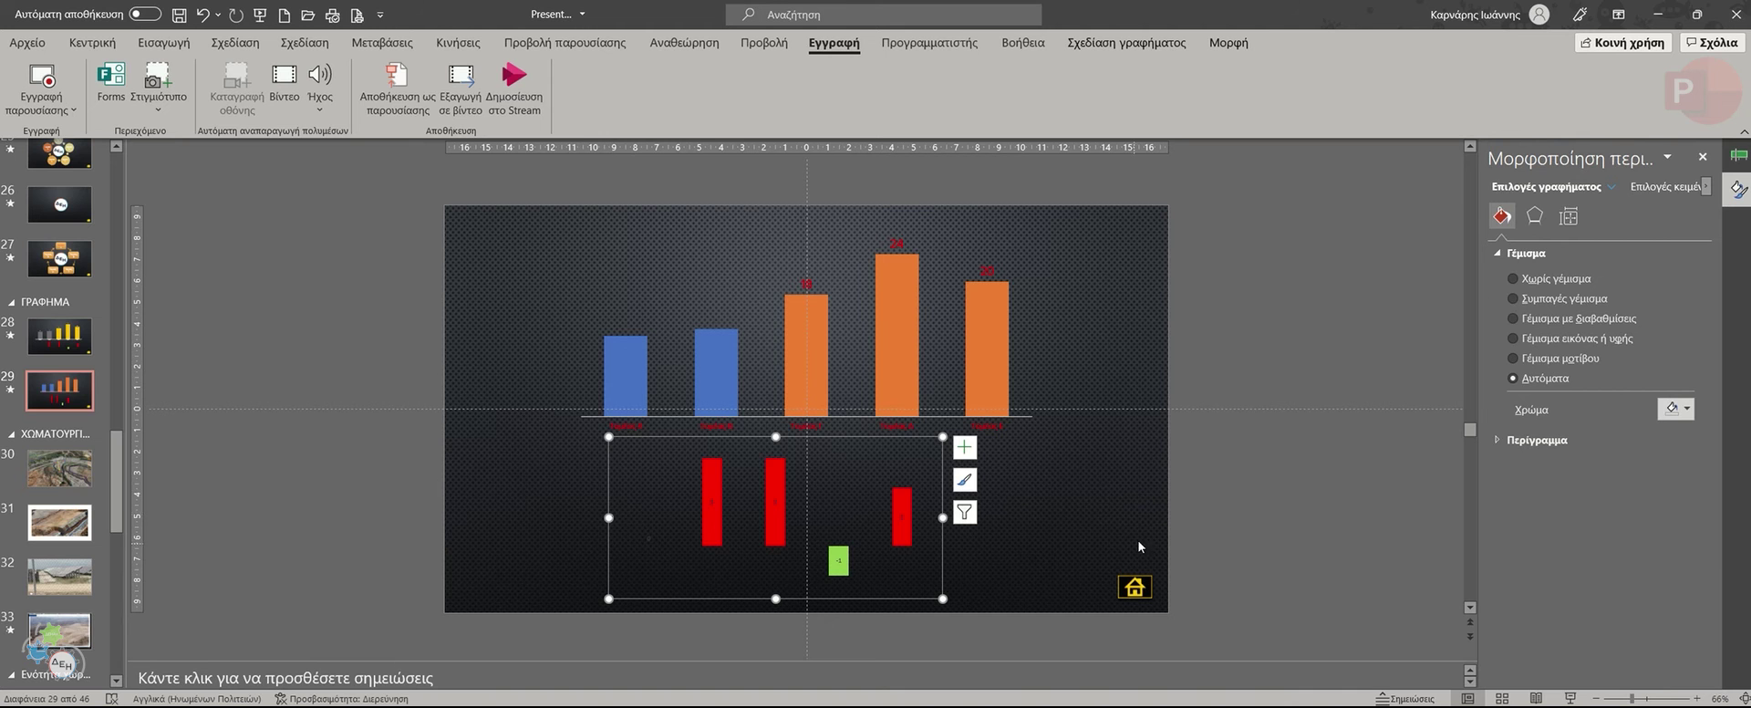
left_click_drag(943, 518, 1039, 518)
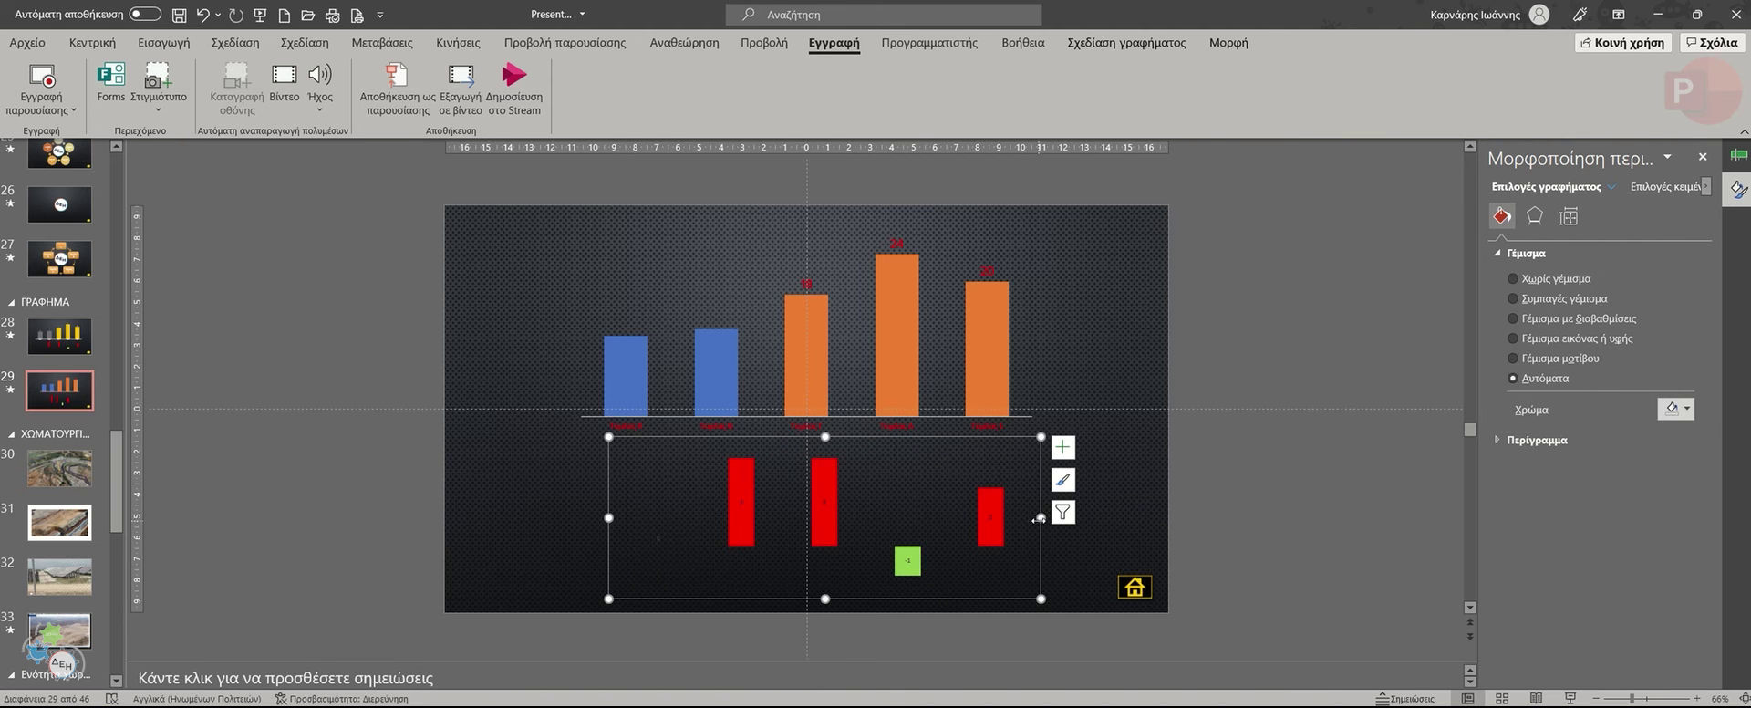
mouse_move(608, 517)
left_mouse_down()
mouse_move(545, 518)
mouse_move(572, 518)
left_mouse_up()
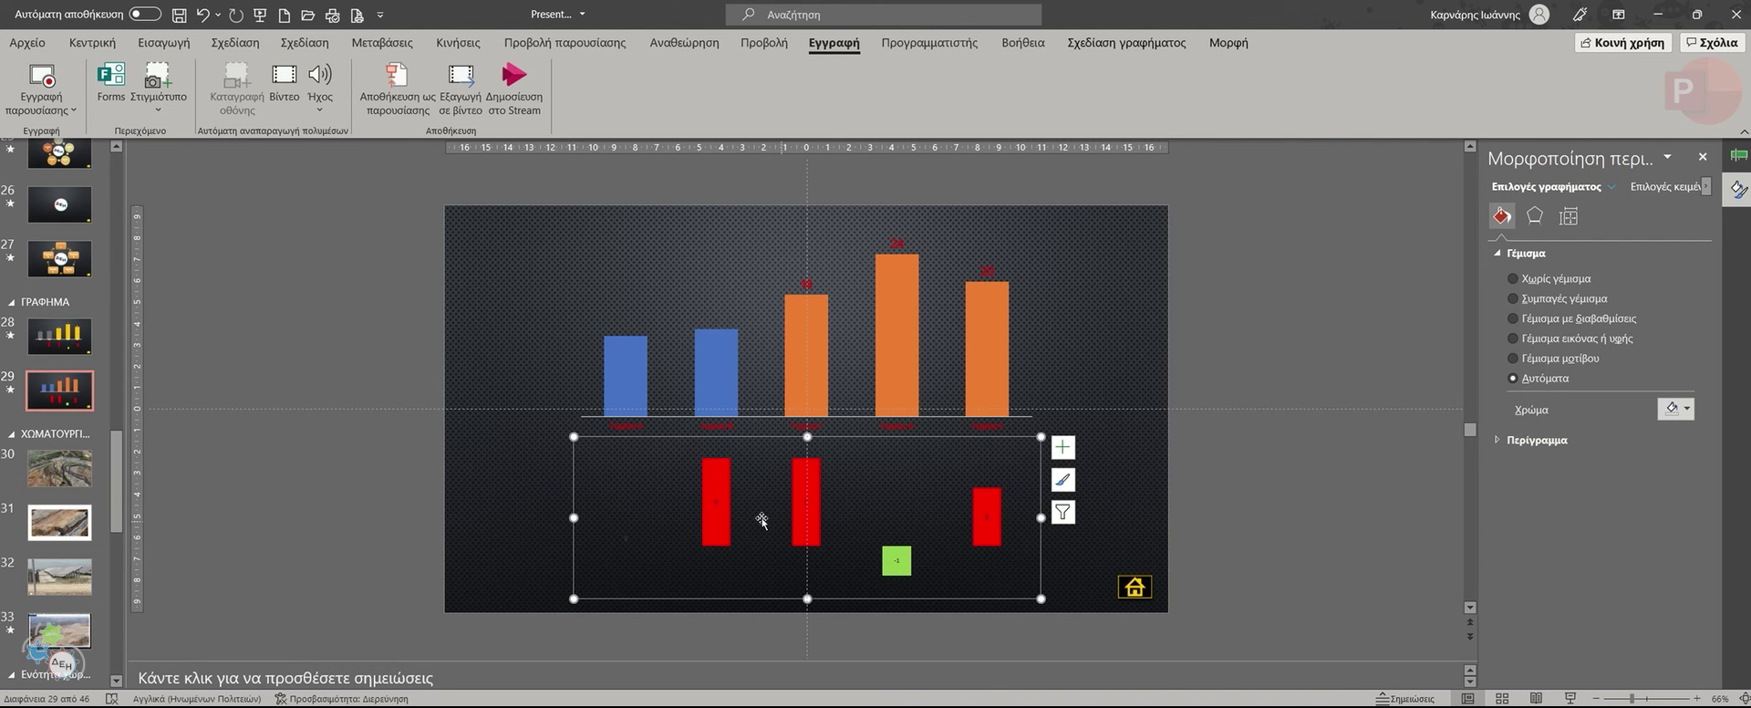
left_click(717, 502)
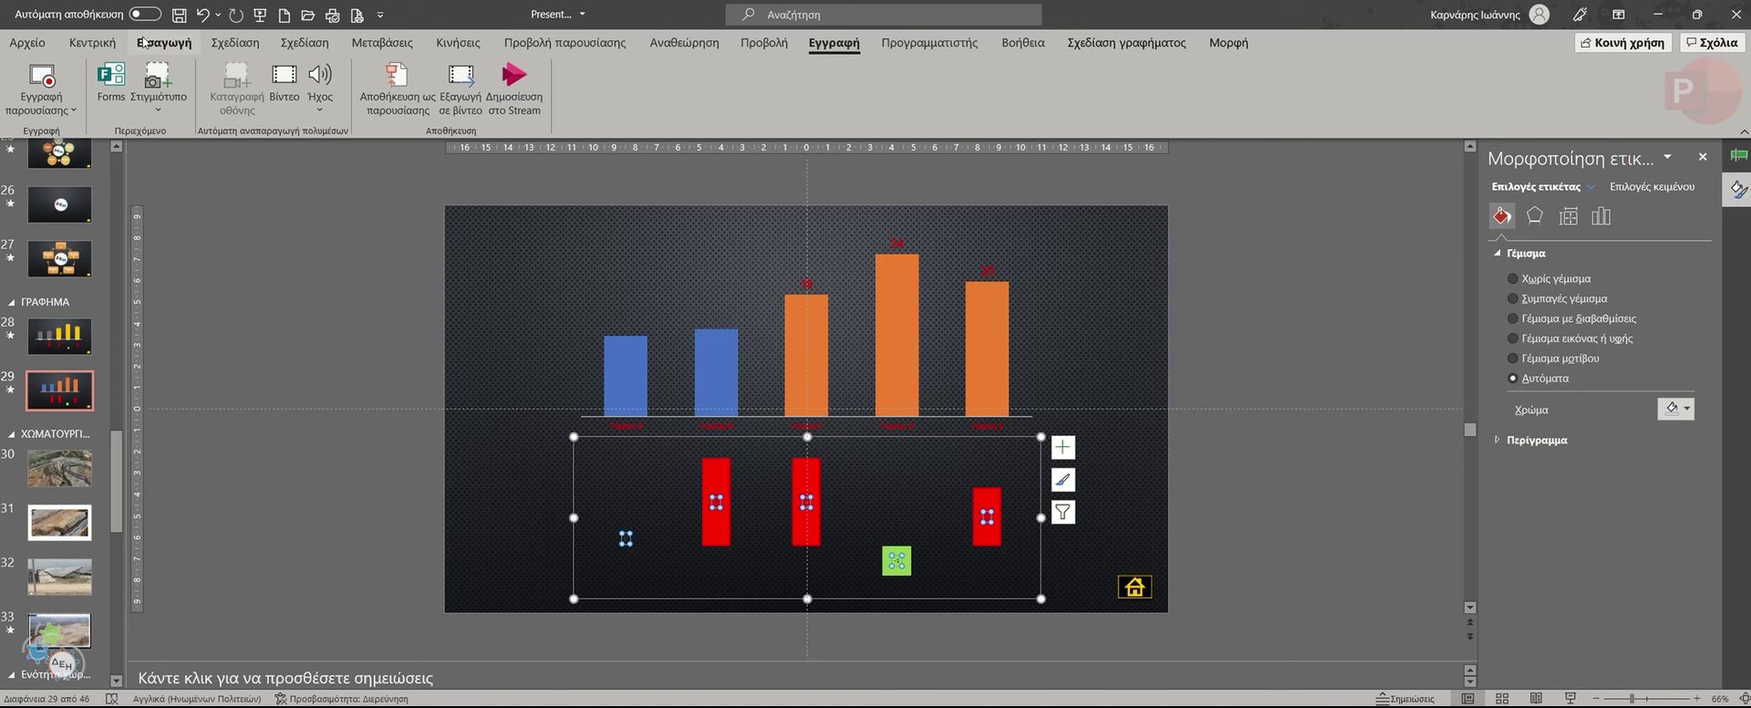
Set the lower chart's data labels to Ping LCG Regular, size 10, in a new colour.
left_click(92, 42)
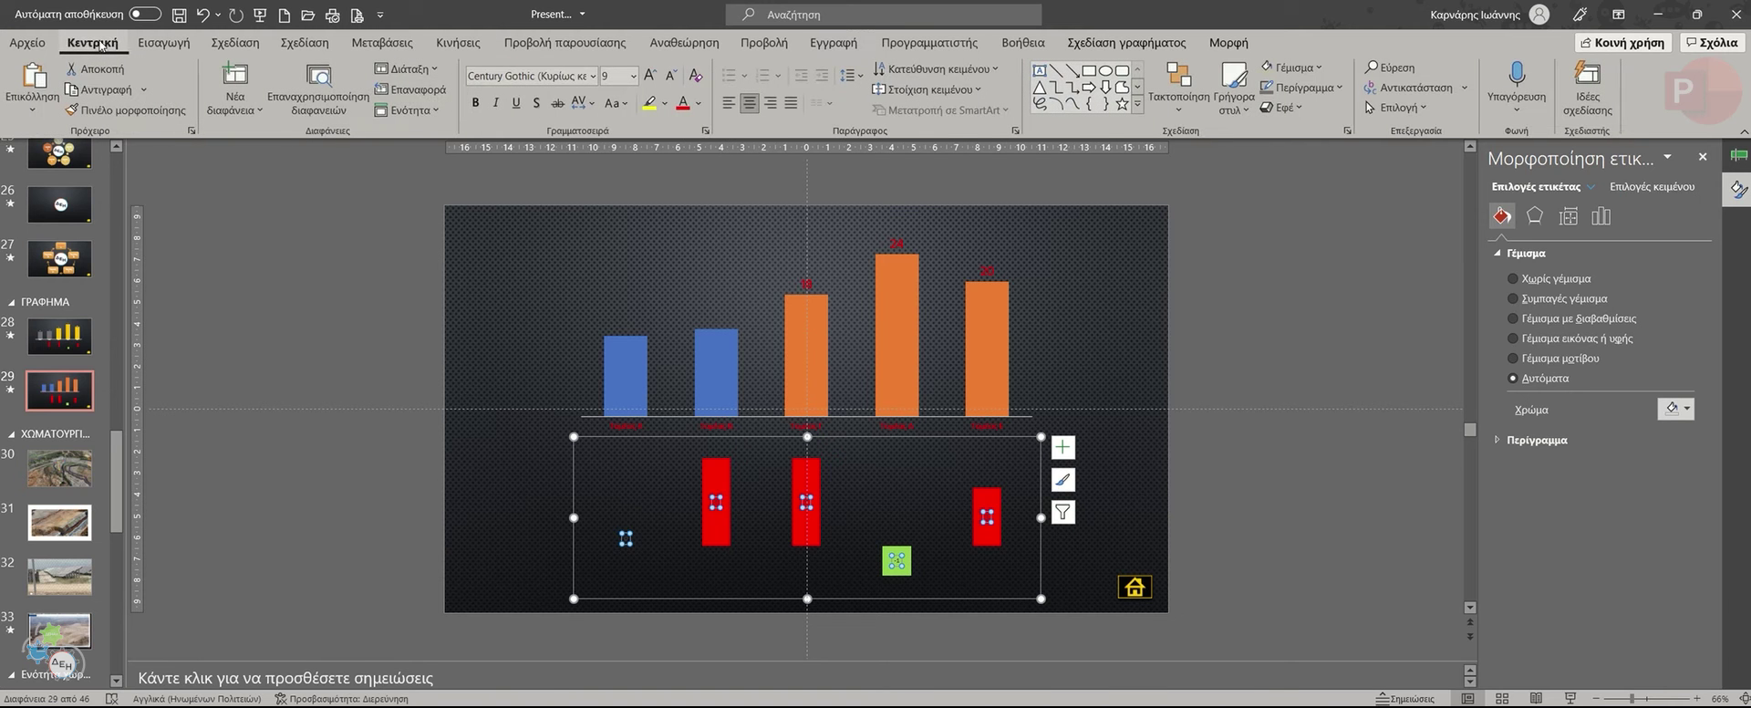
left_click(594, 75)
left_click(558, 178)
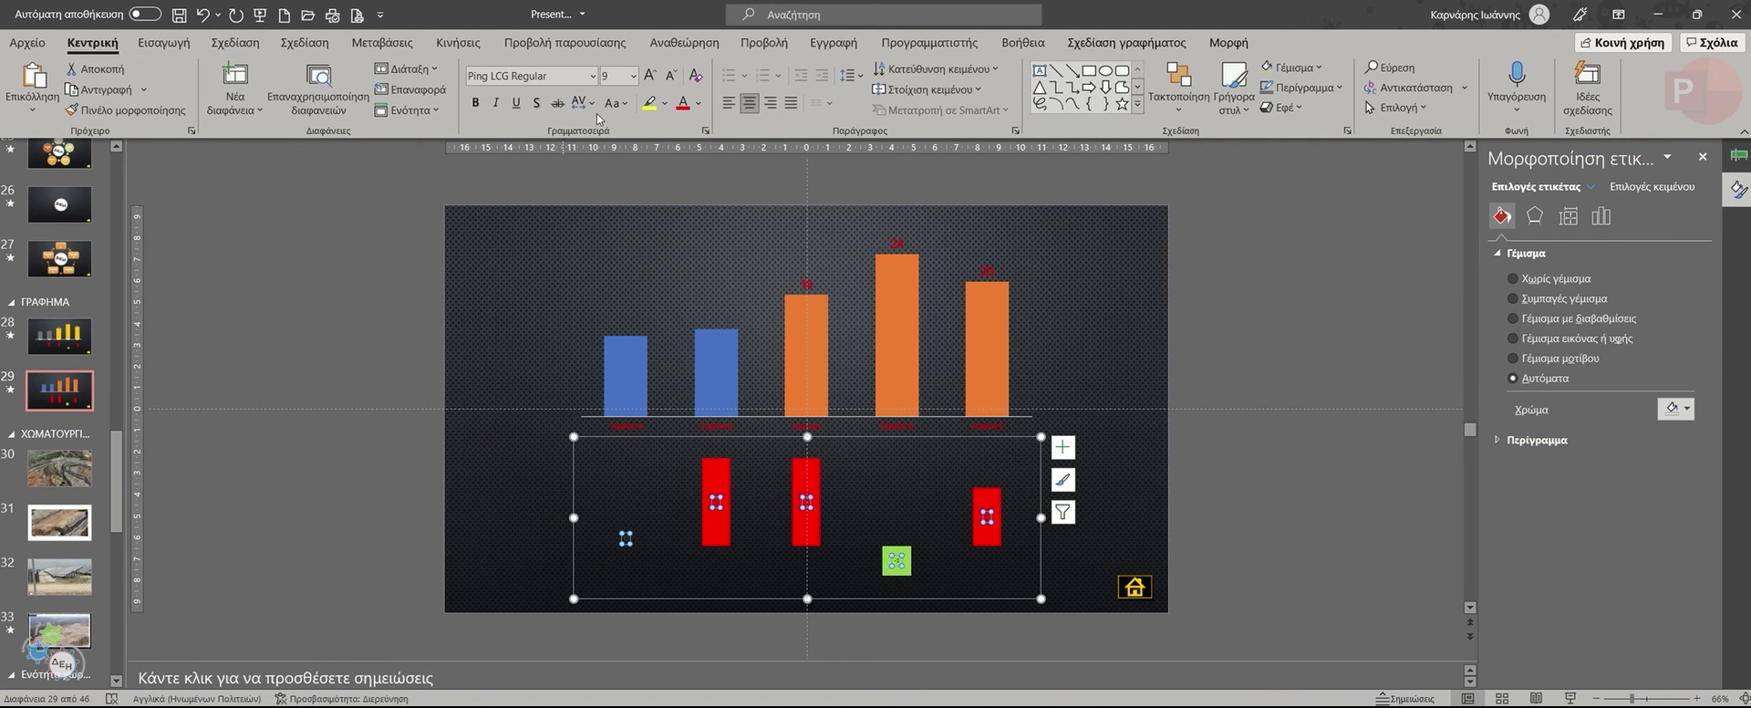
left_click(647, 76)
left_click(697, 103)
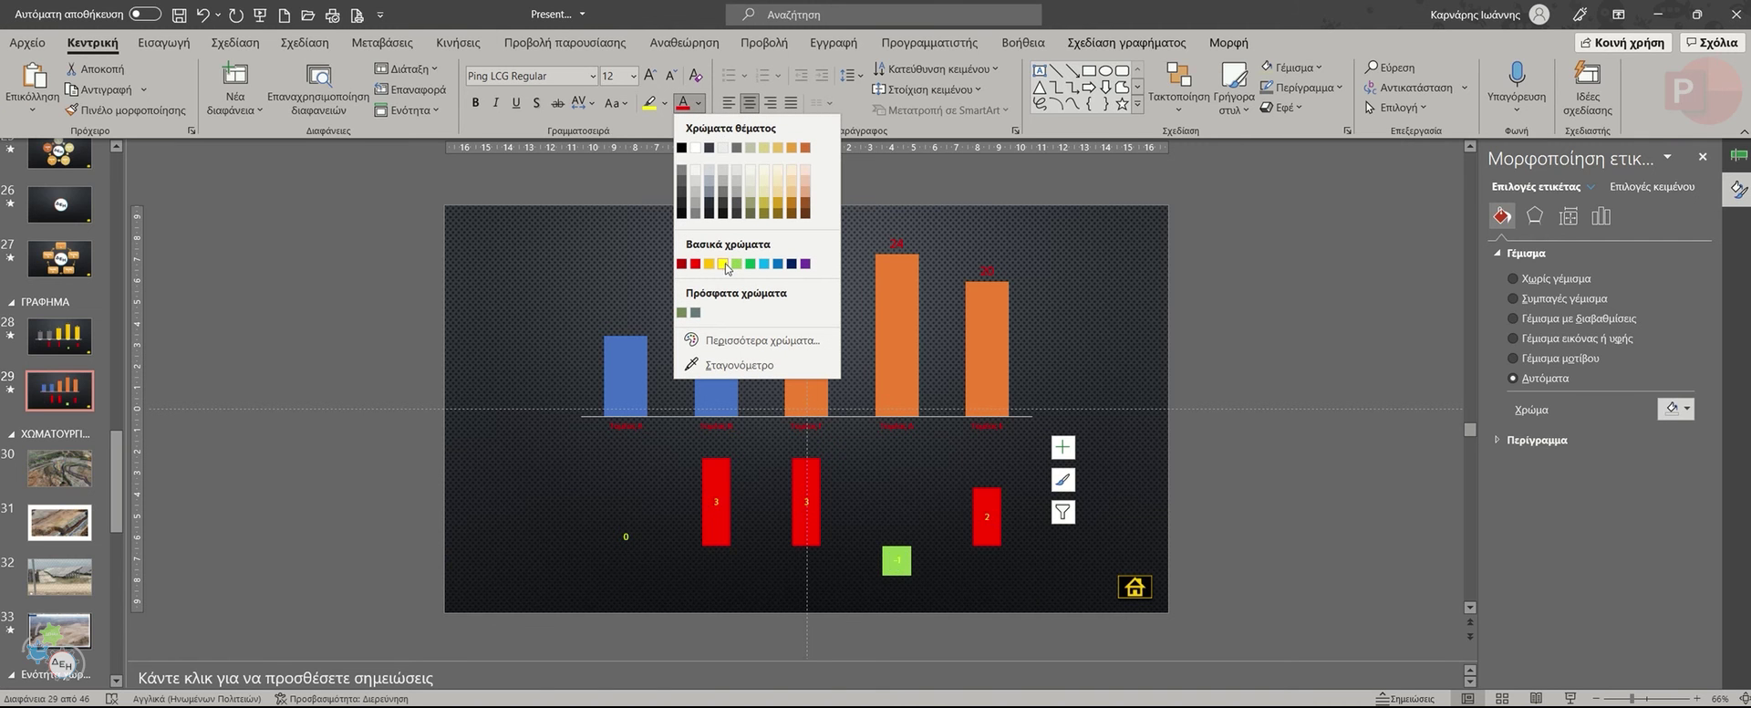
left_click(685, 197)
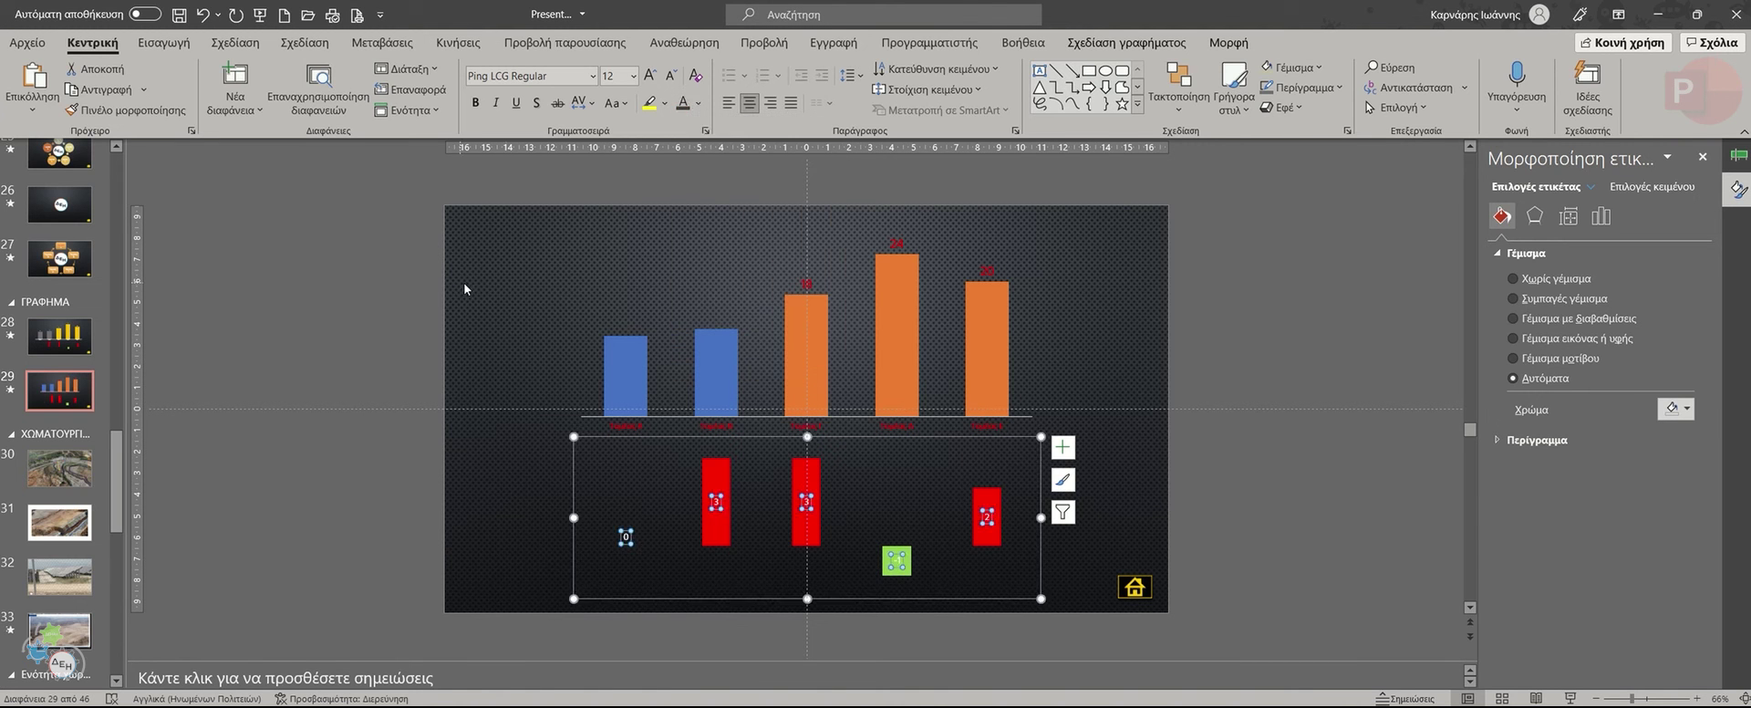
left_click(518, 277)
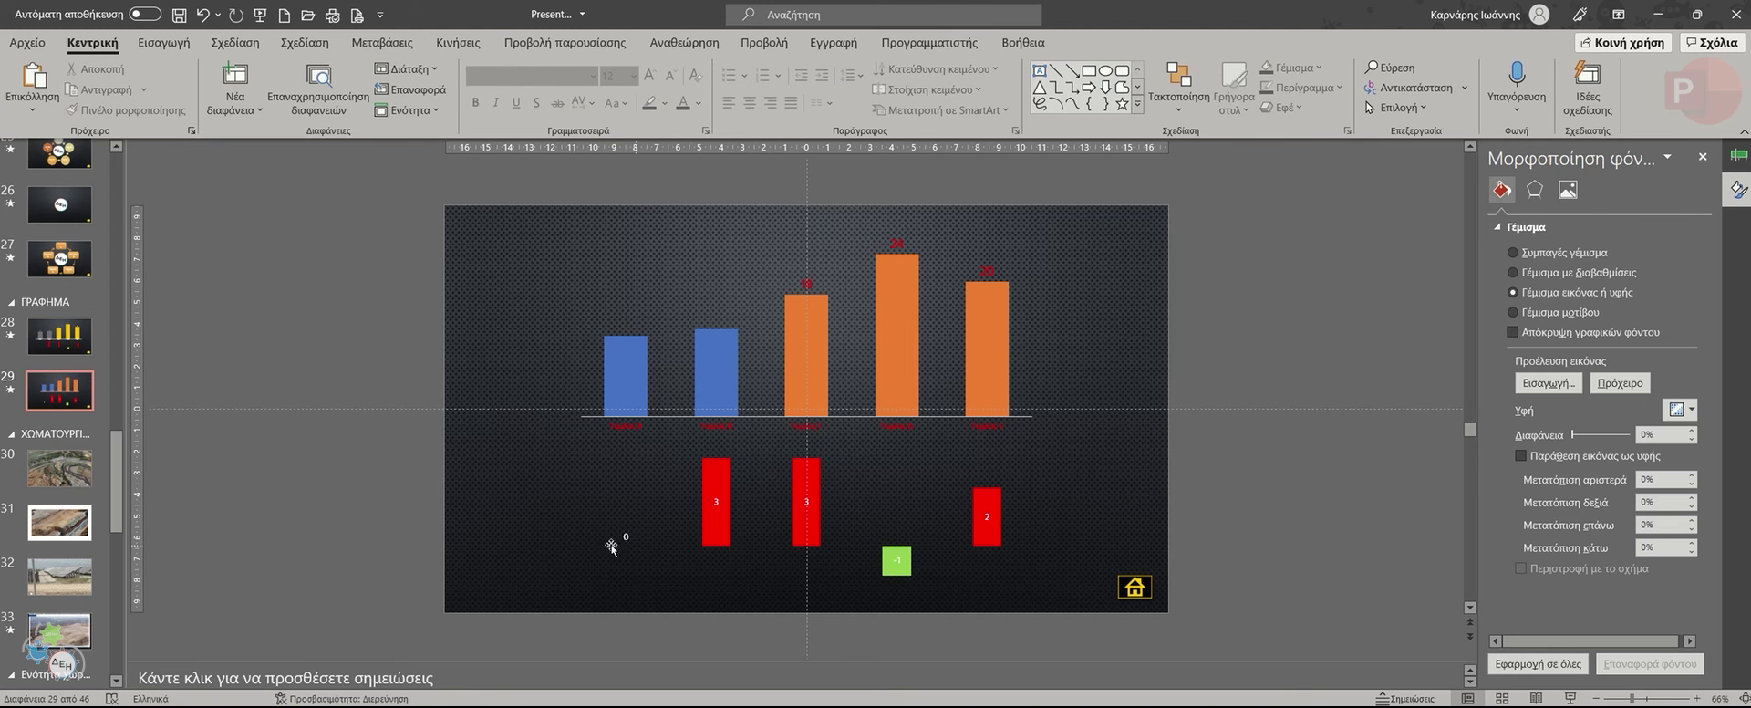
Nudge the lower difference chart slightly upward.
left_click(796, 492)
left_click_drag(871, 438, 872, 417)
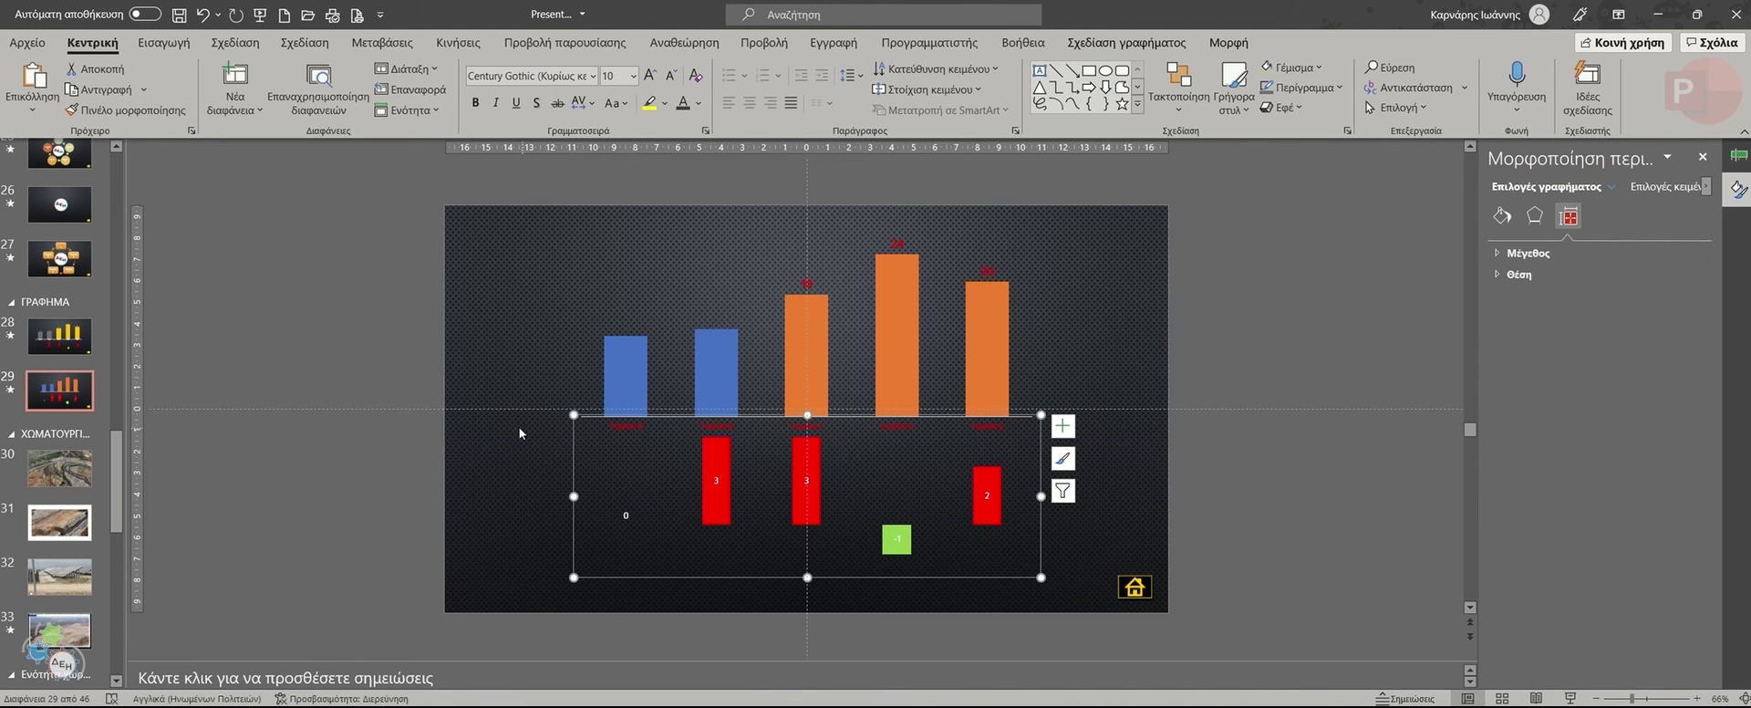
left_click(492, 294)
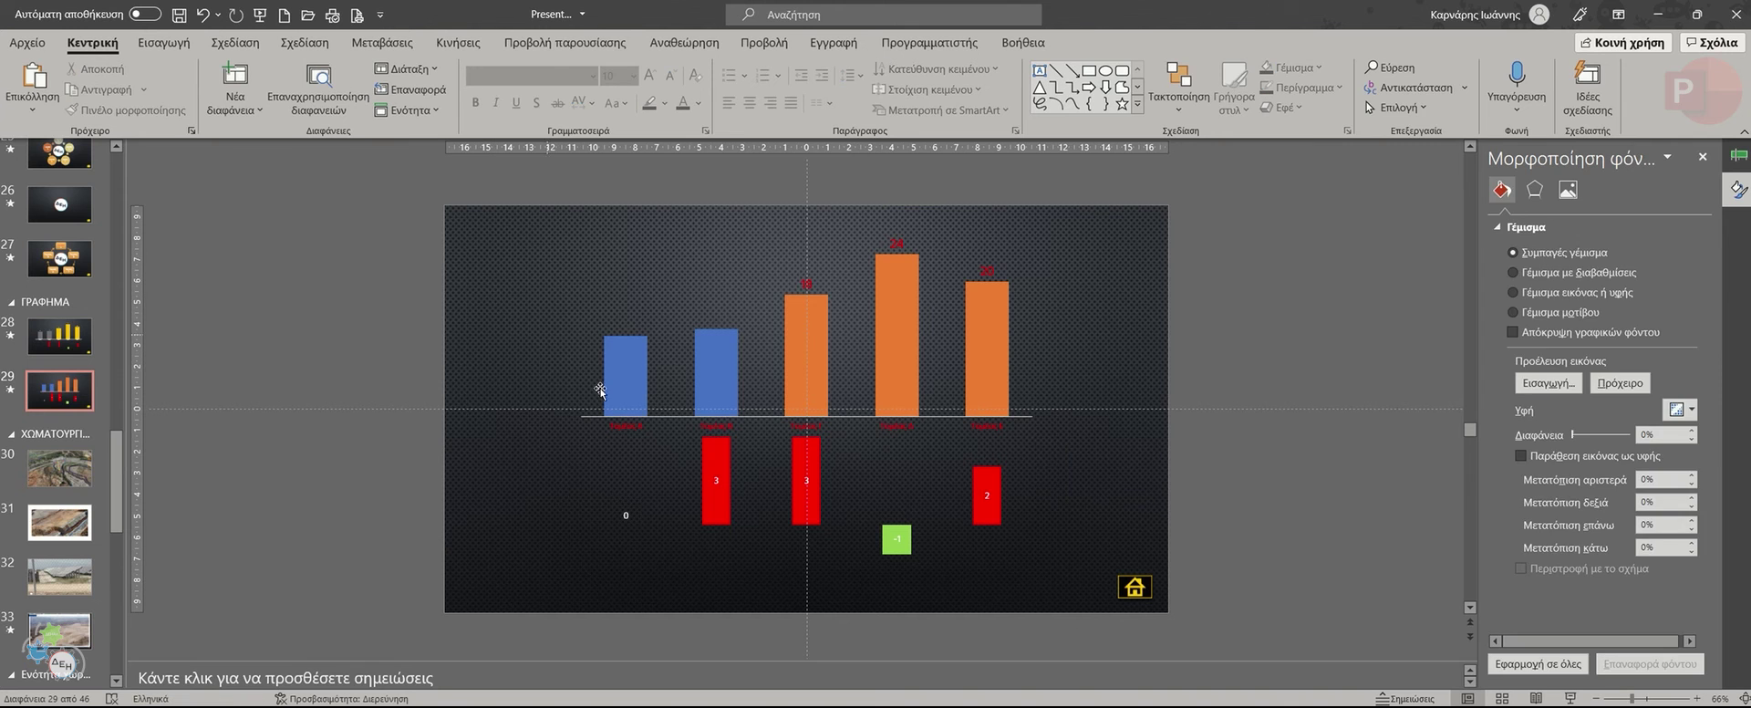
left_click(721, 484)
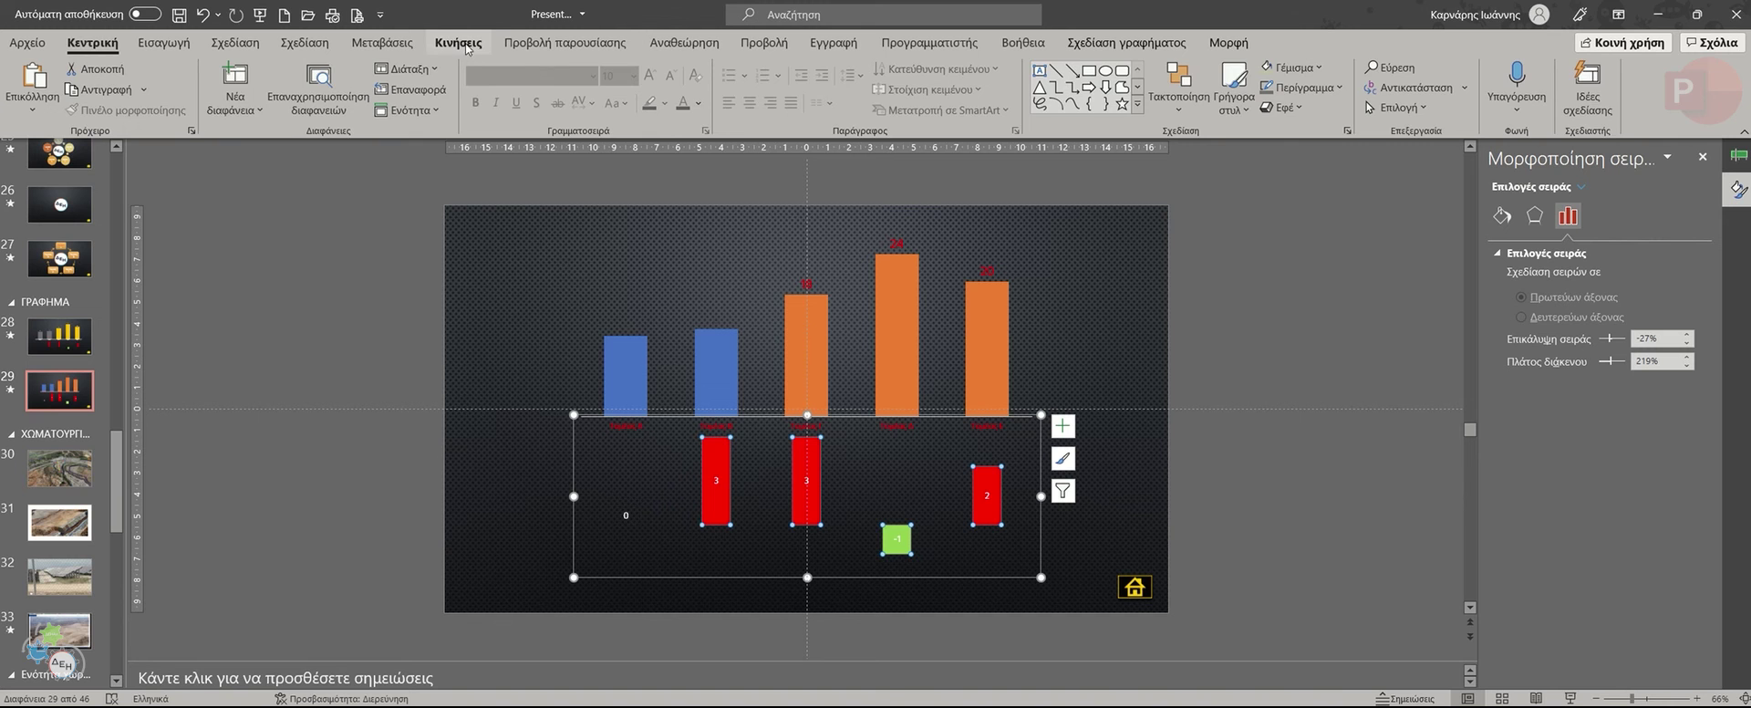
Give the lower chart a Wipe entrance grouped By Category, excluding the chart background.
left_click(458, 42)
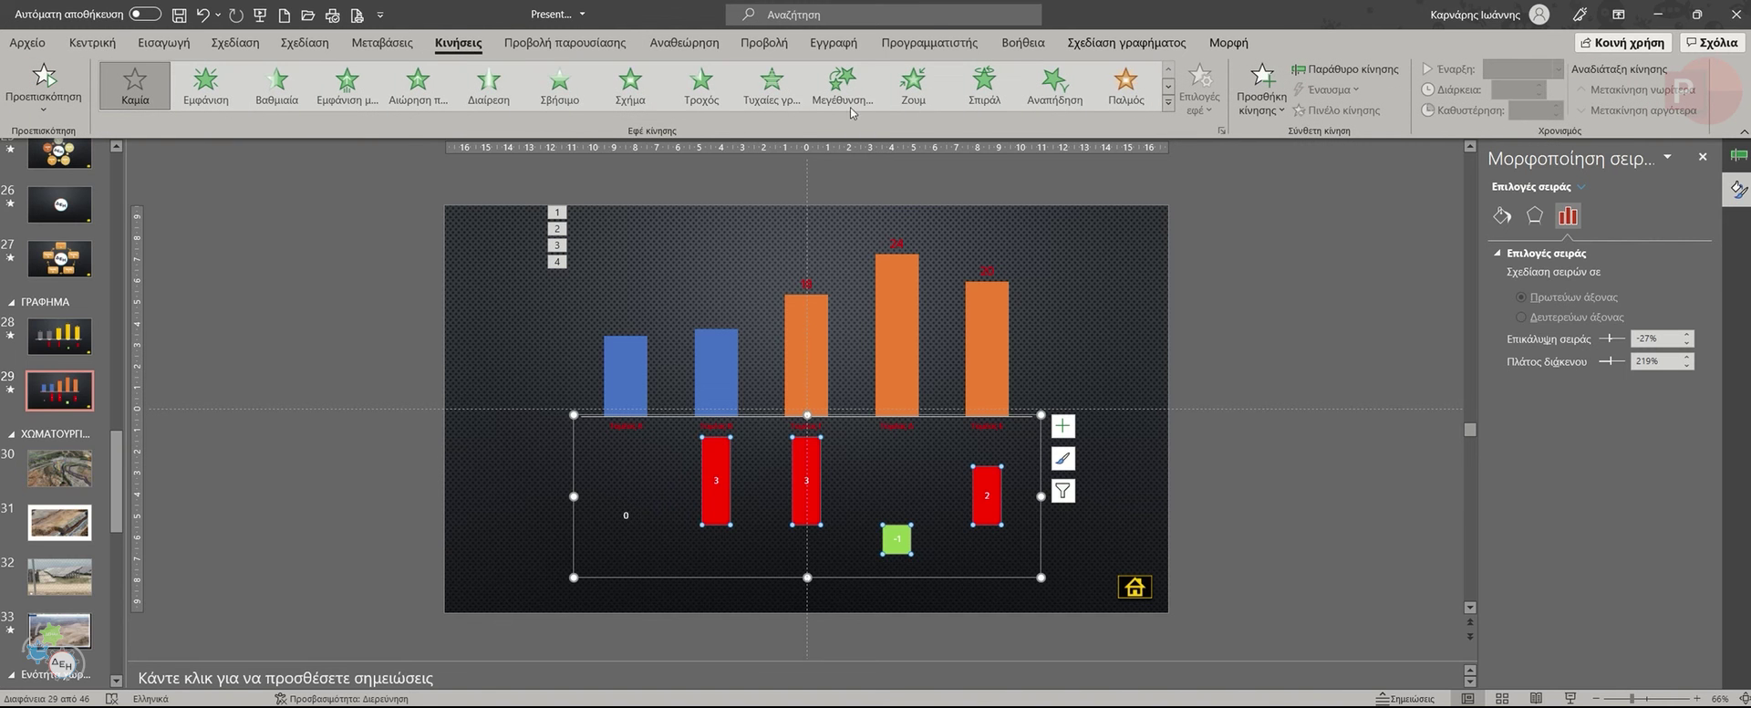
left_click(567, 98)
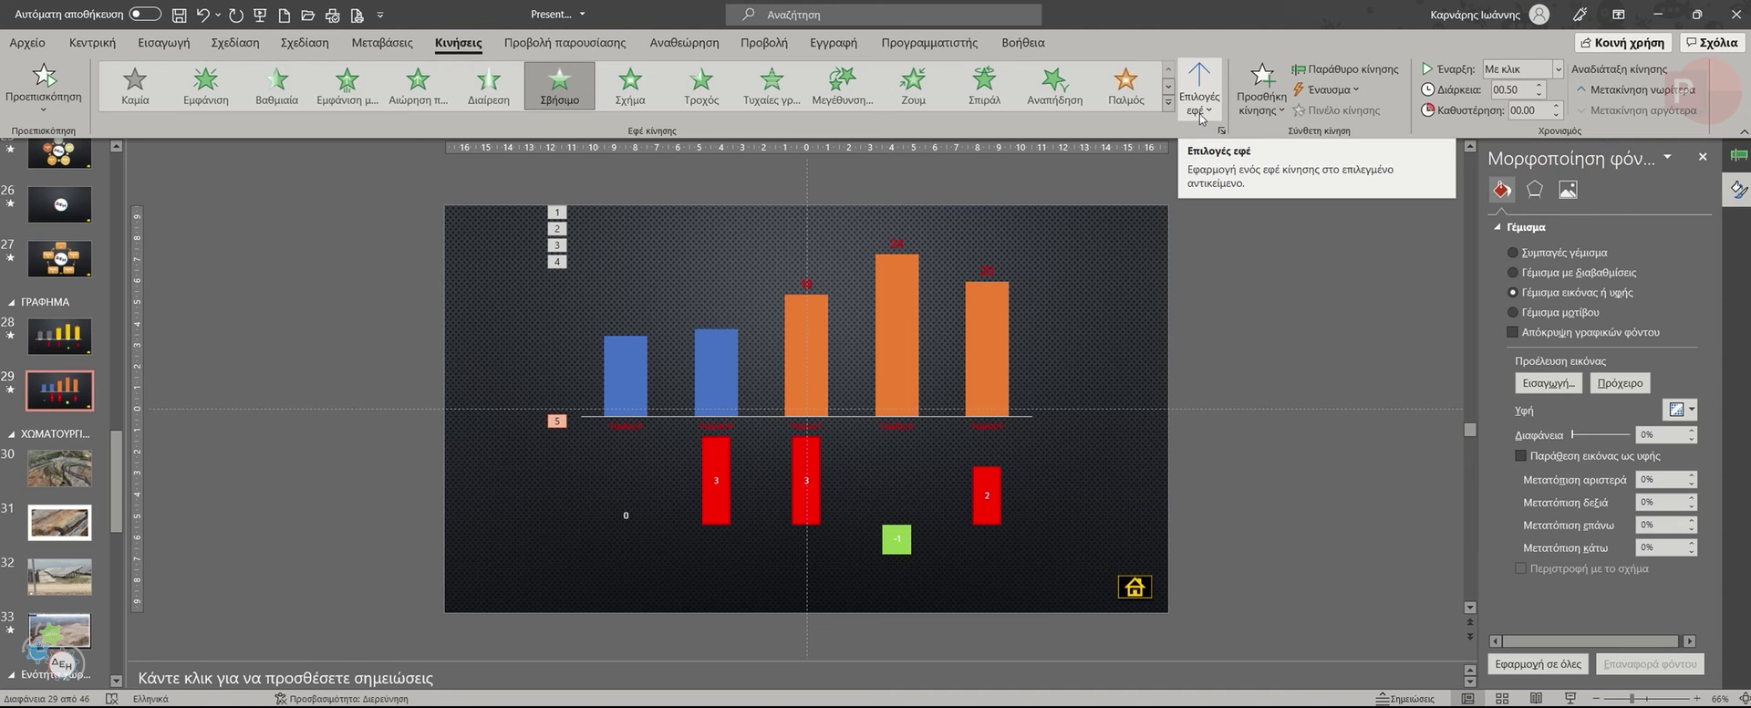
left_click(1738, 157)
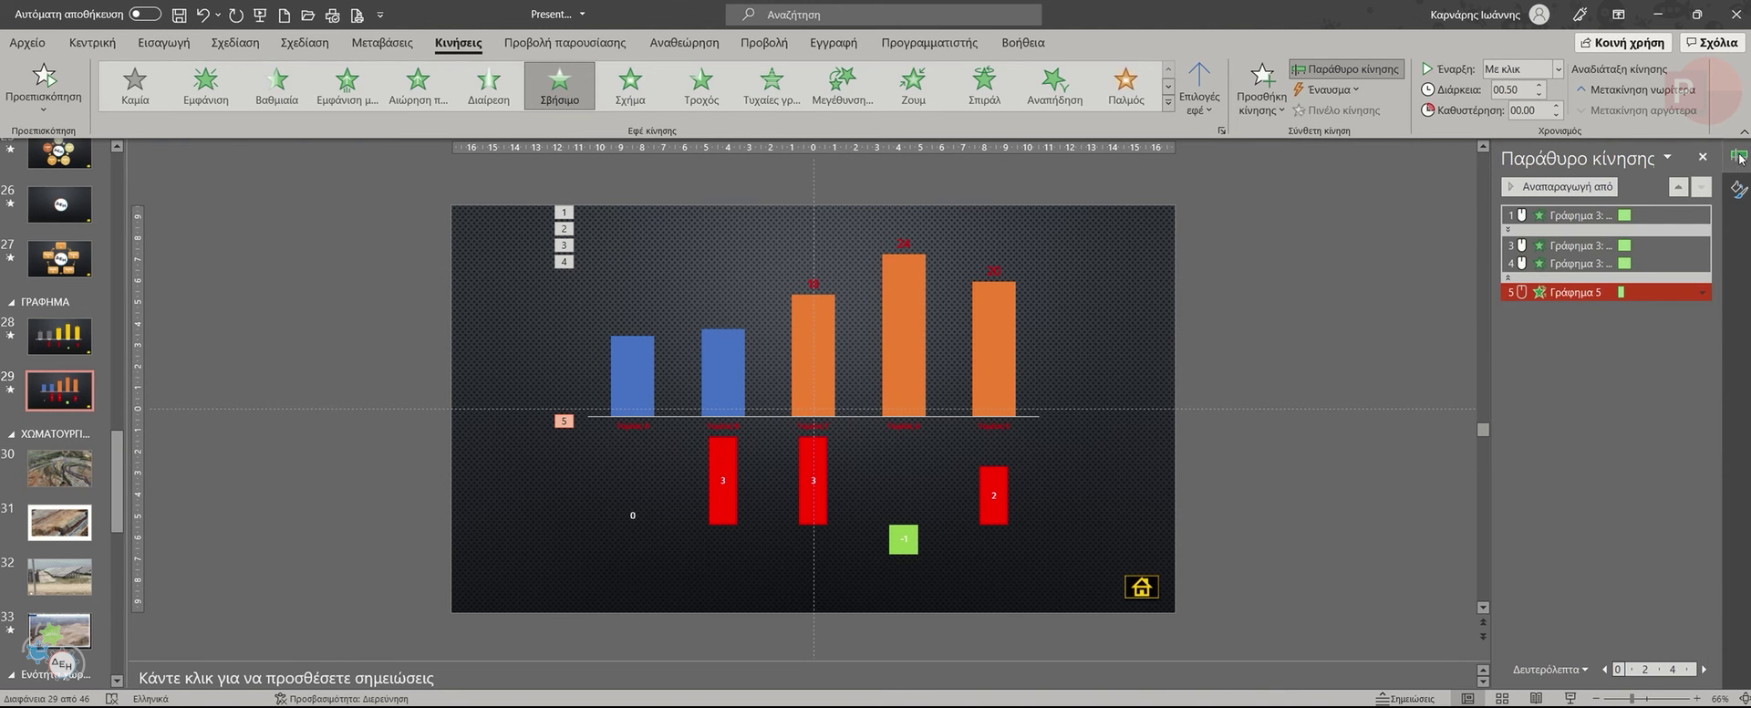
right_click(1596, 294)
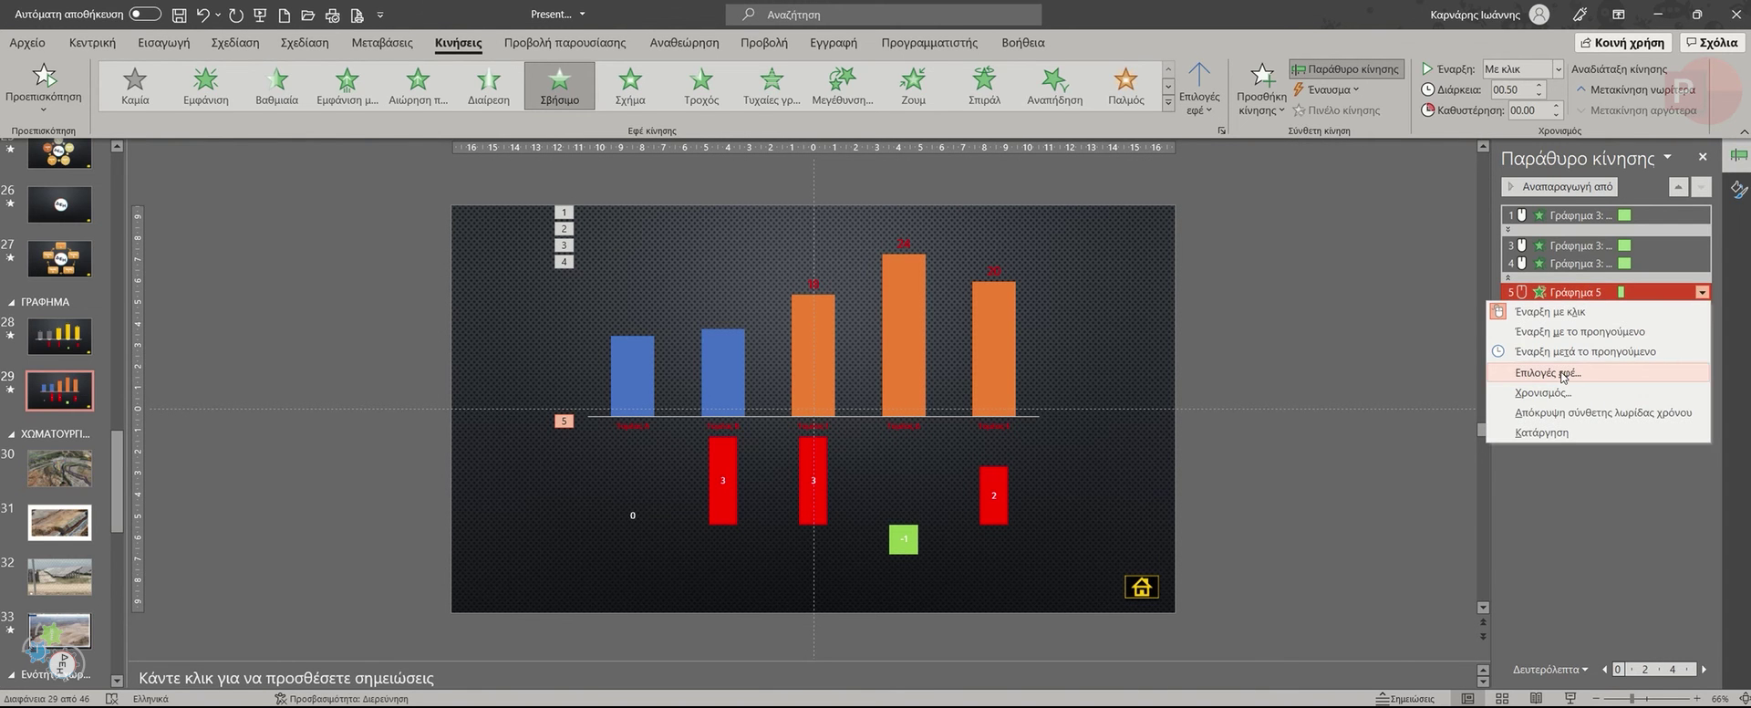
left_click(1564, 372)
left_click(315, 244)
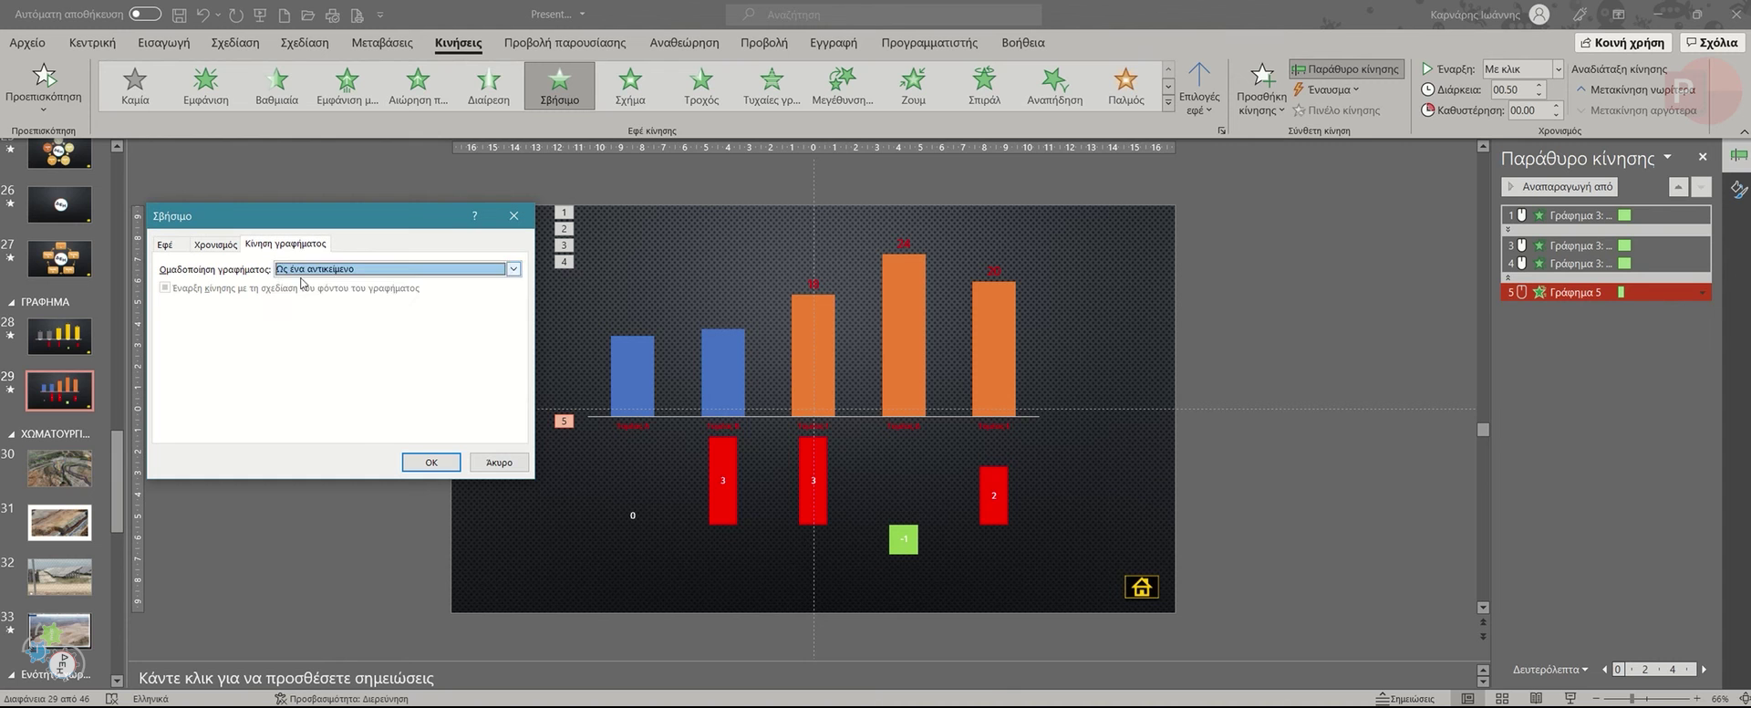
left_click(320, 270)
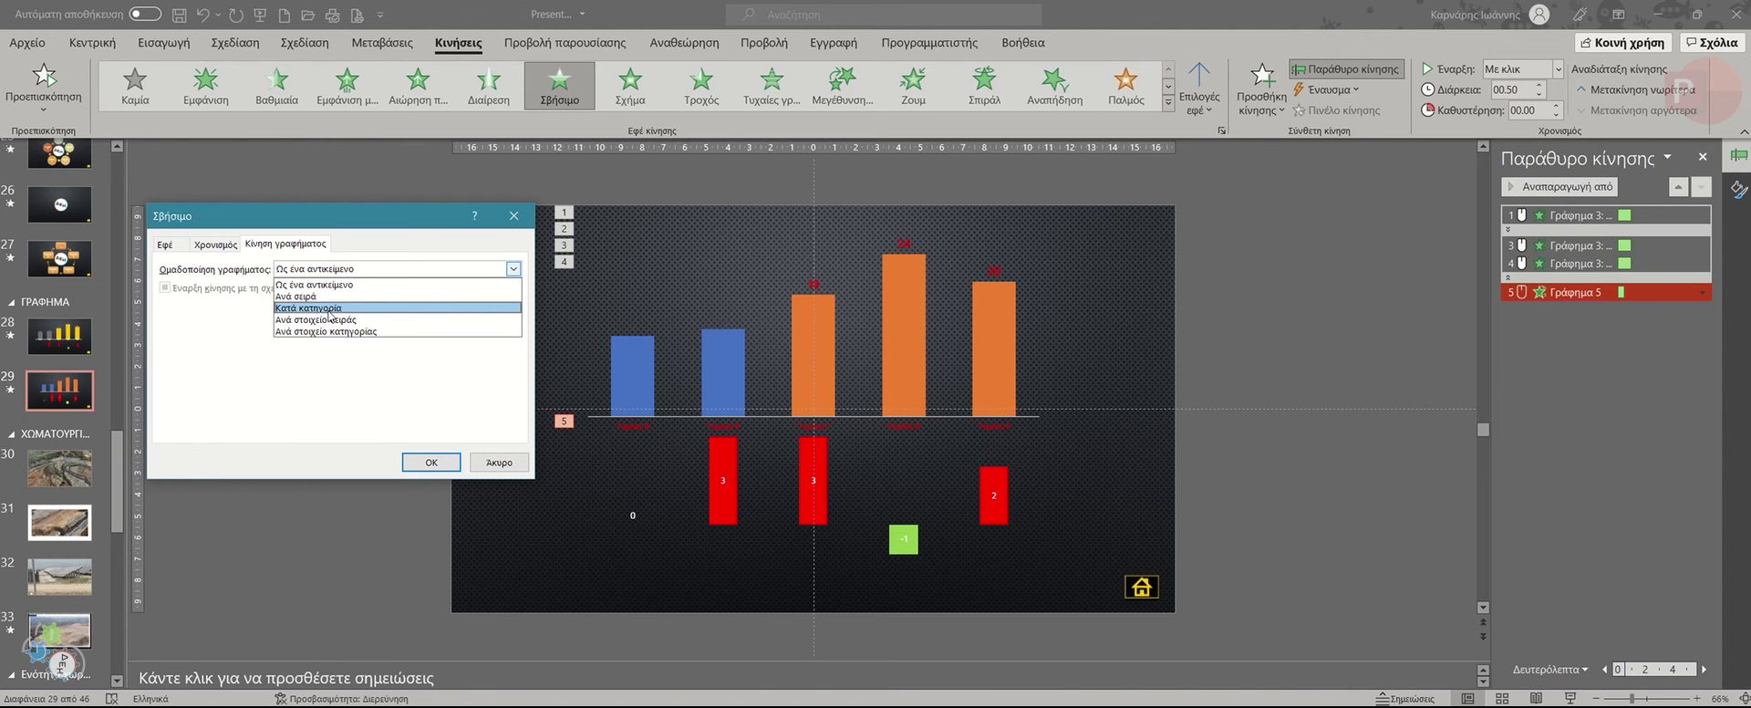
left_click(330, 308)
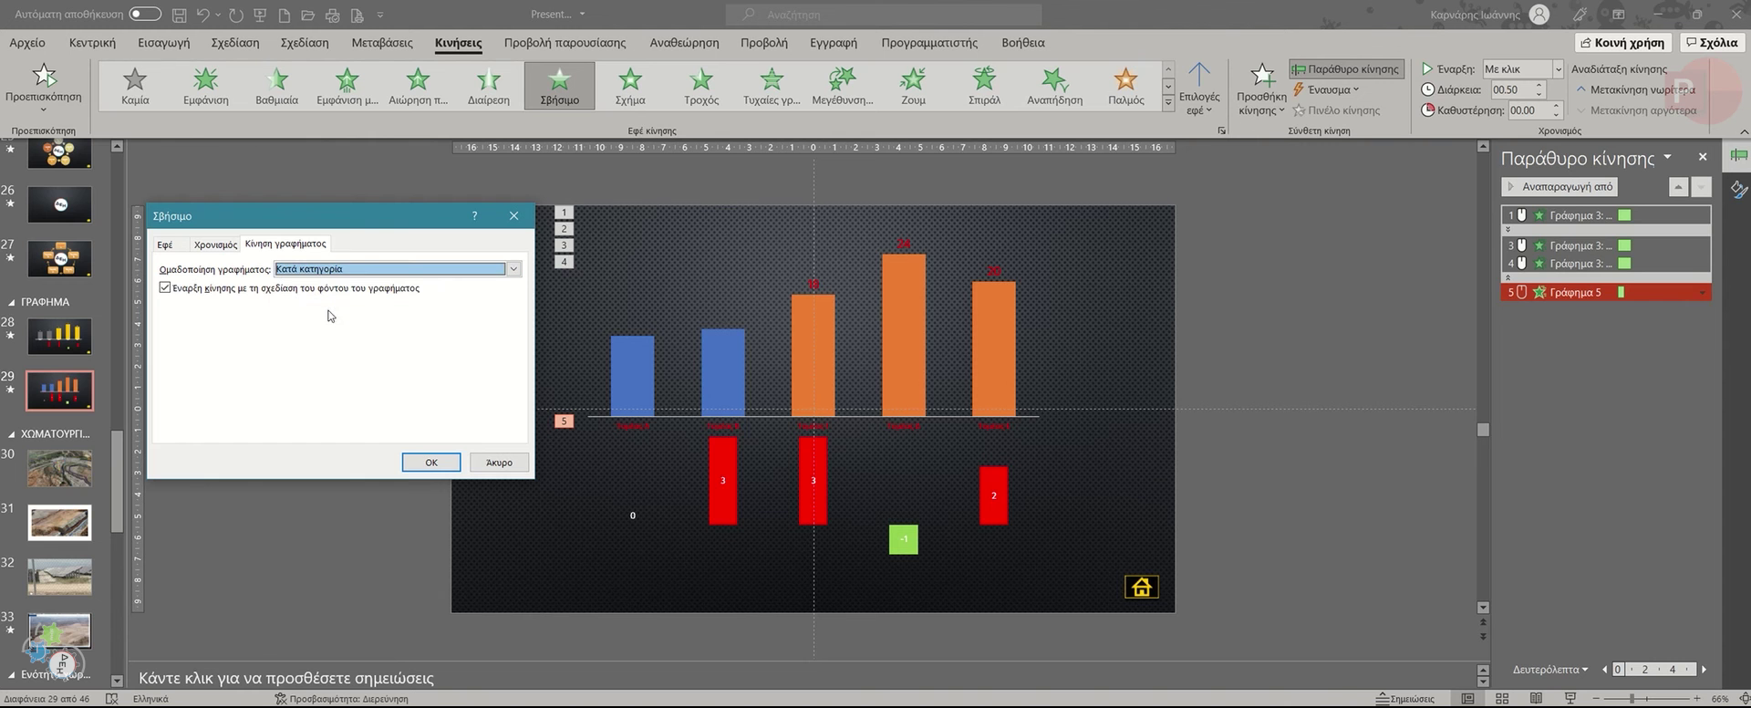
left_click(166, 287)
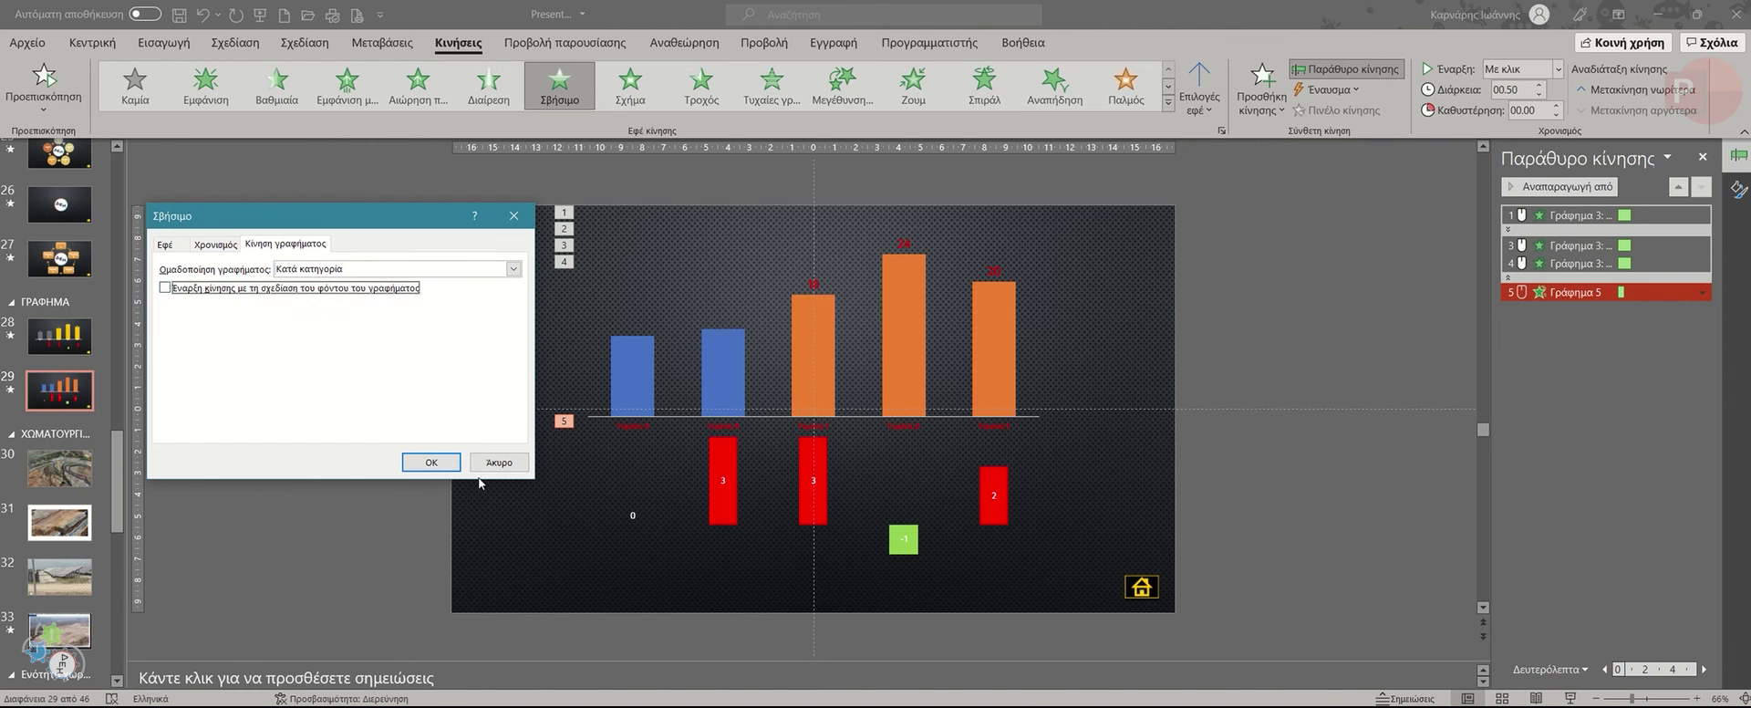
left_click(448, 467)
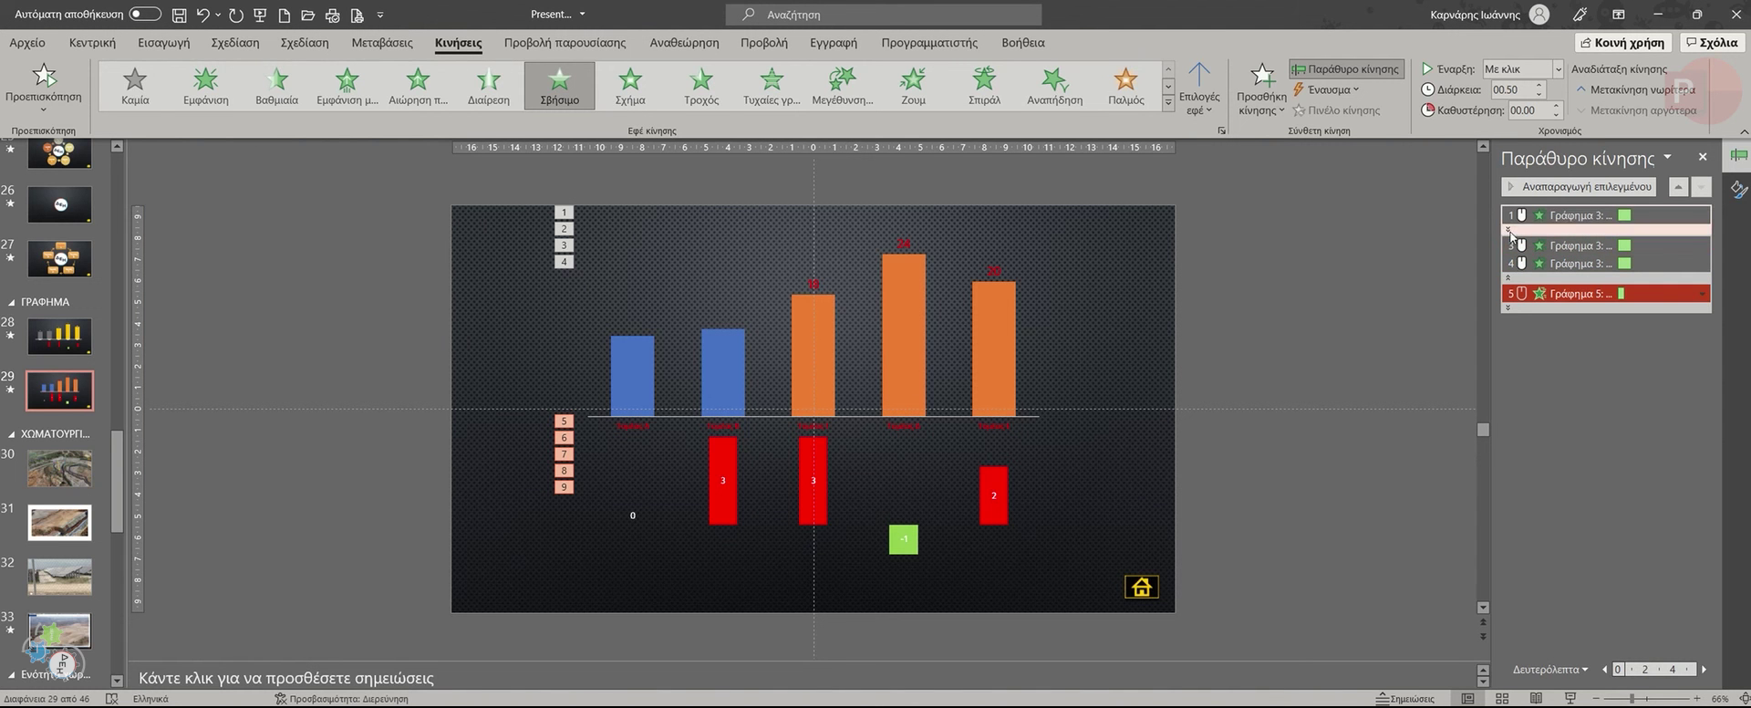
Expand the chart animations and set items 6–9 to wipe From Top.
left_click(1510, 307)
left_click(1555, 311)
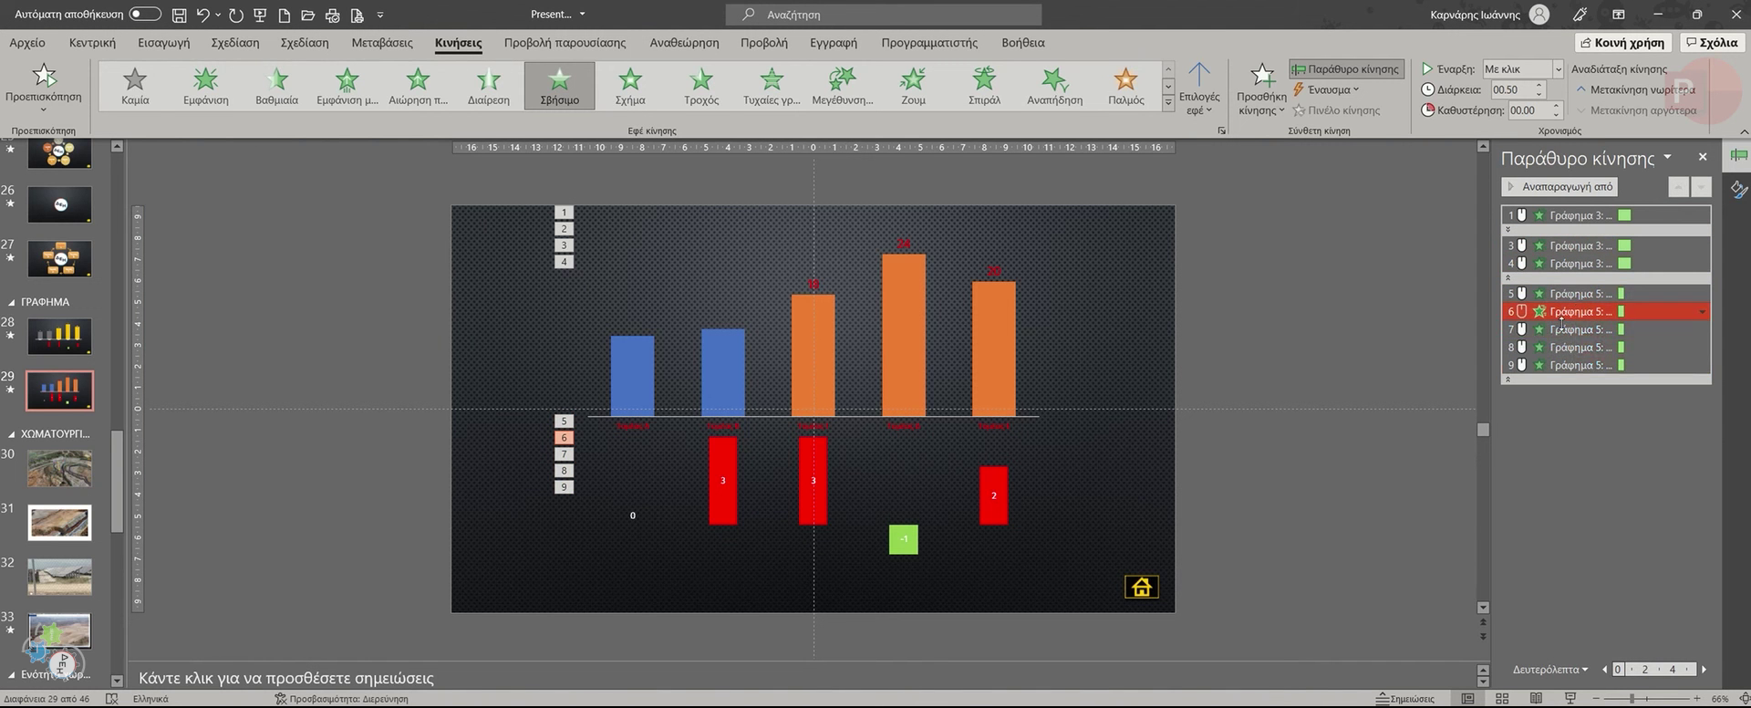
left_click(1557, 330, "shift")
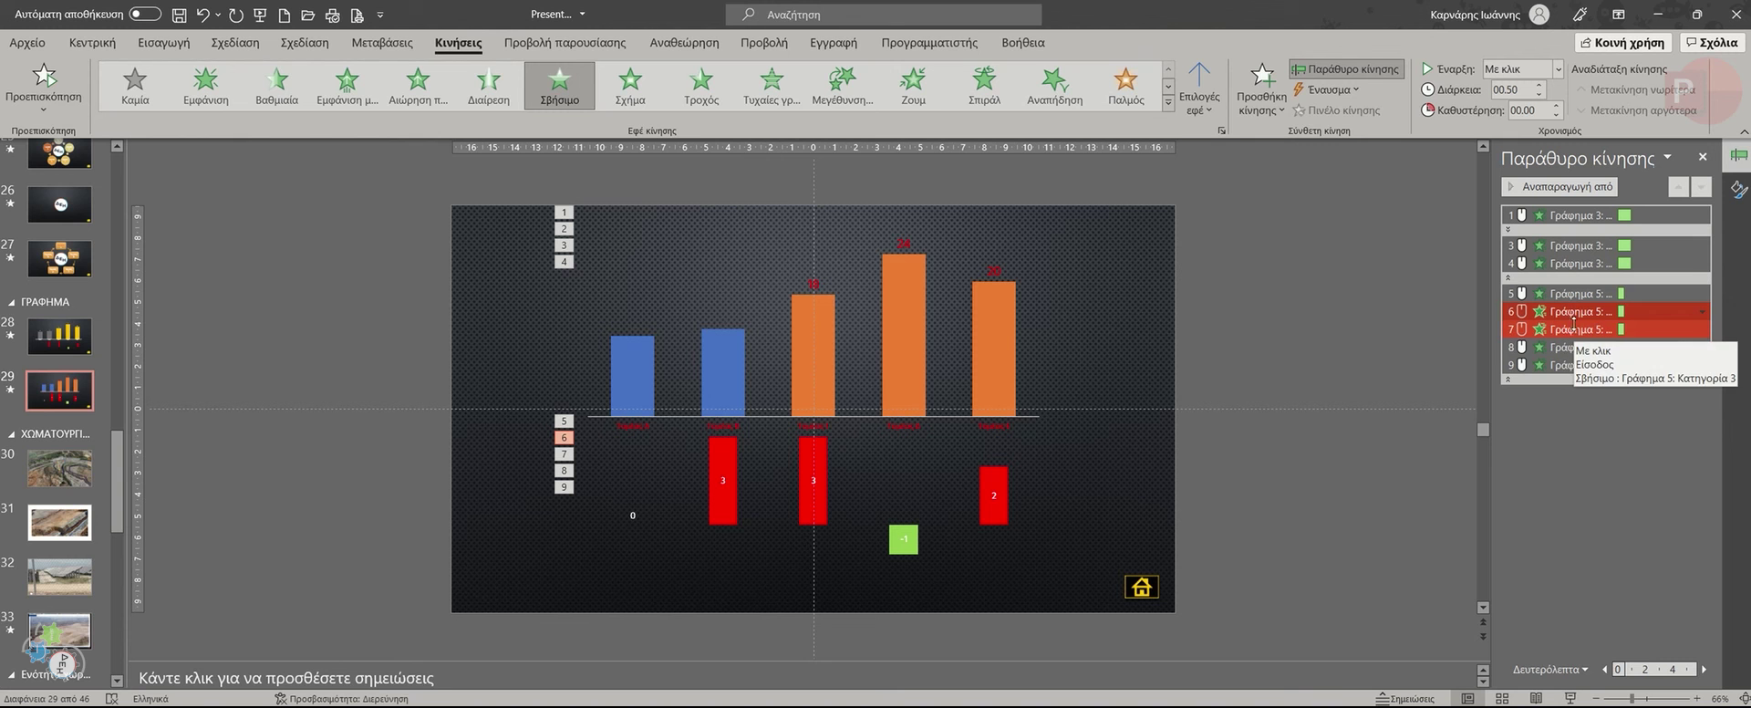
left_click(1570, 329, "ctrl")
left_click(1570, 365, "ctrl")
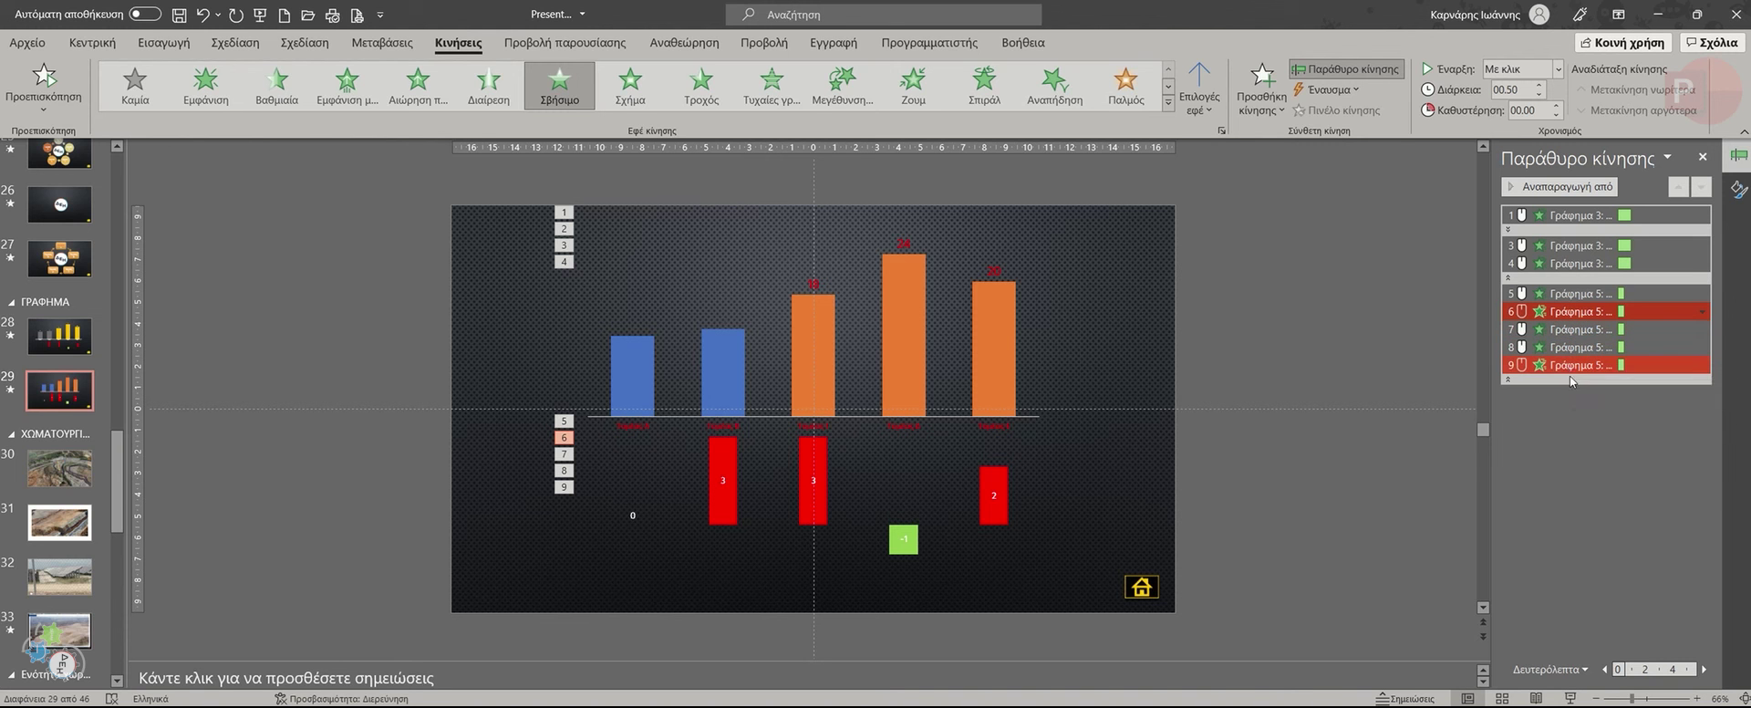
left_click(1571, 365, "ctrl")
left_click(1570, 347, "ctrl")
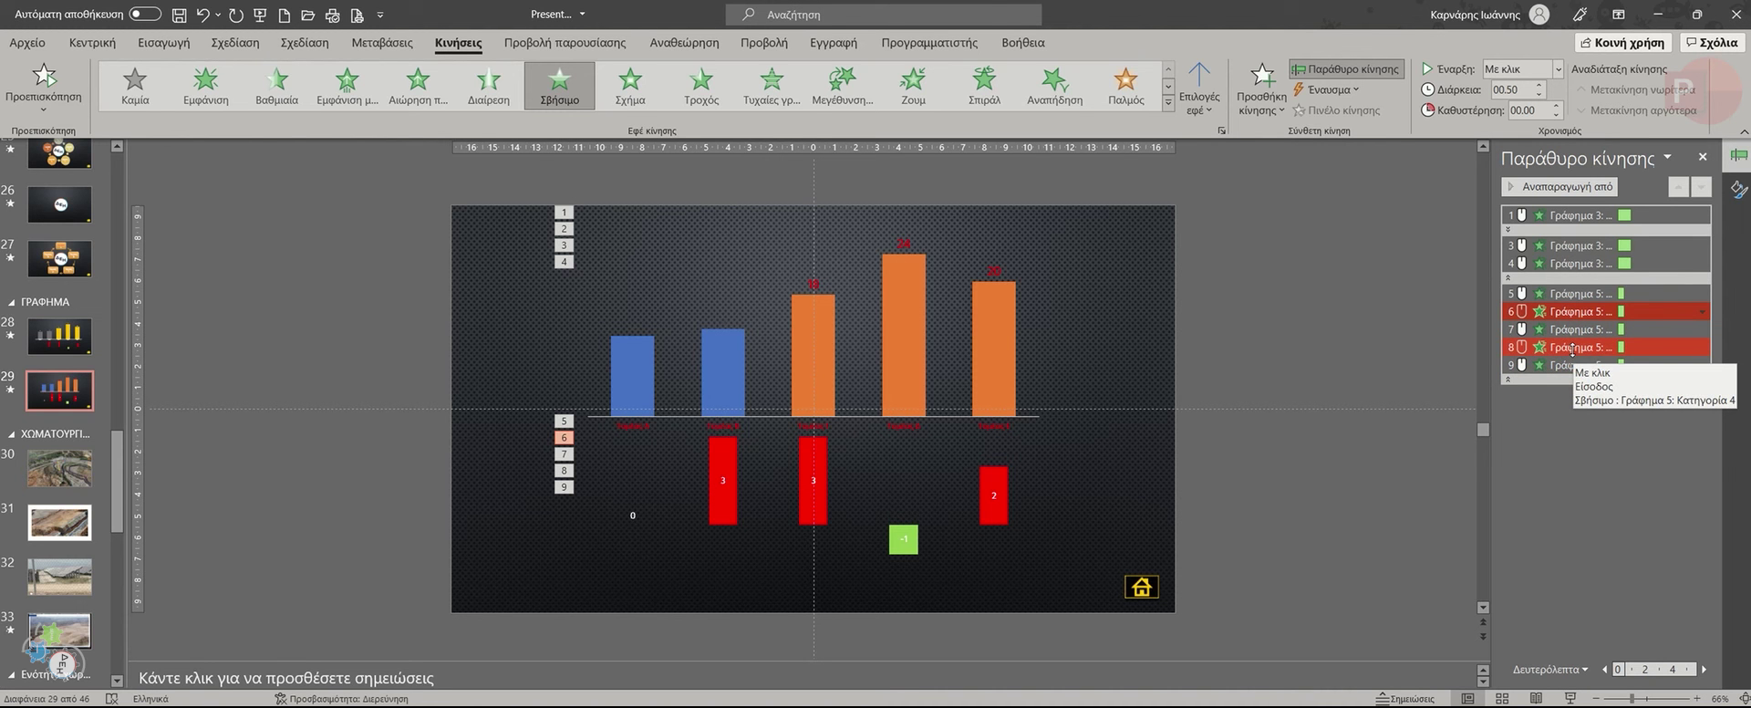
left_click(1572, 348)
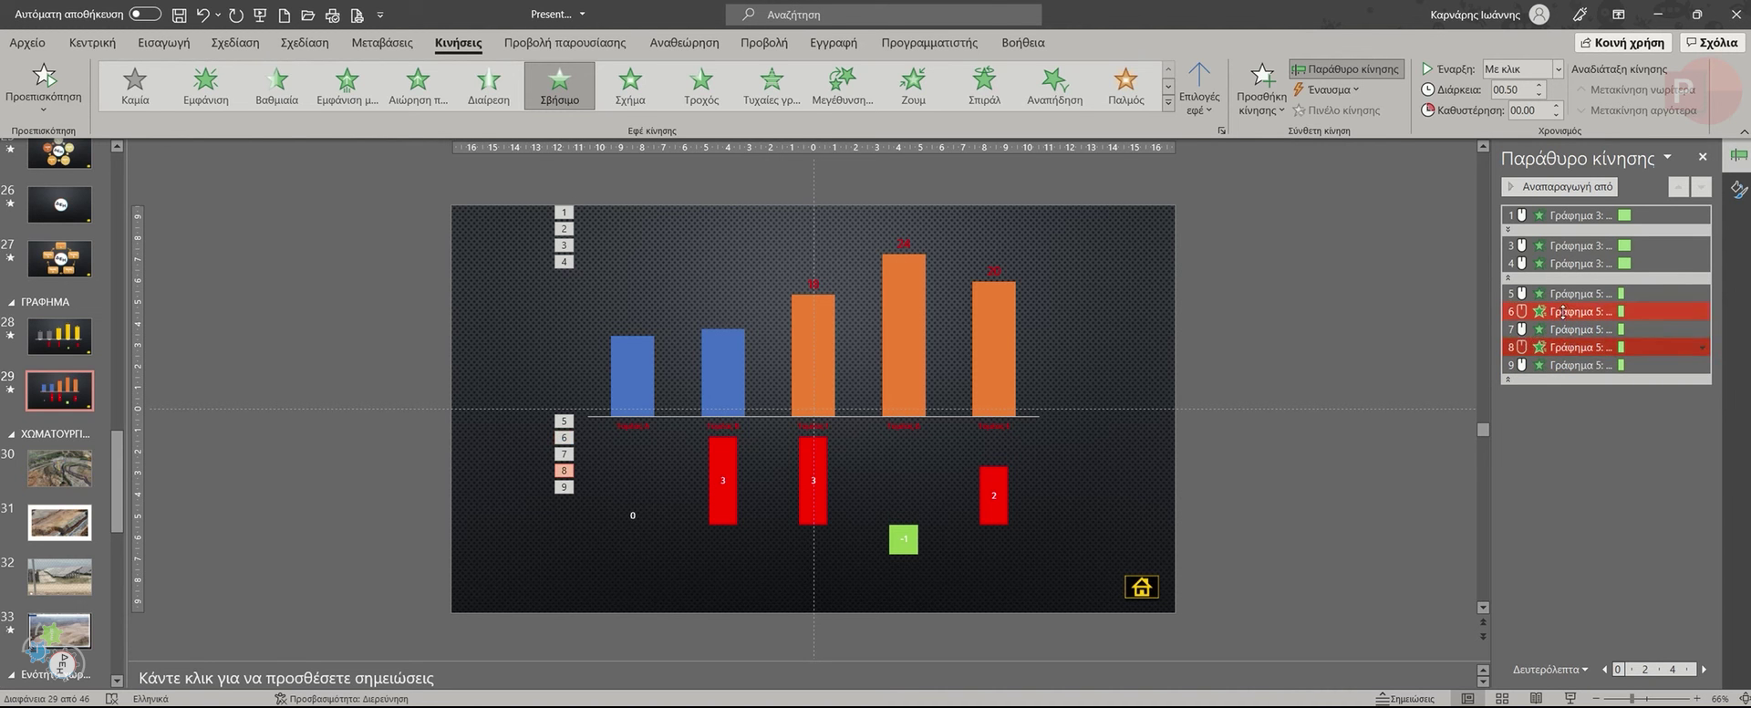
left_click(1571, 311)
left_click(1567, 363, "shift")
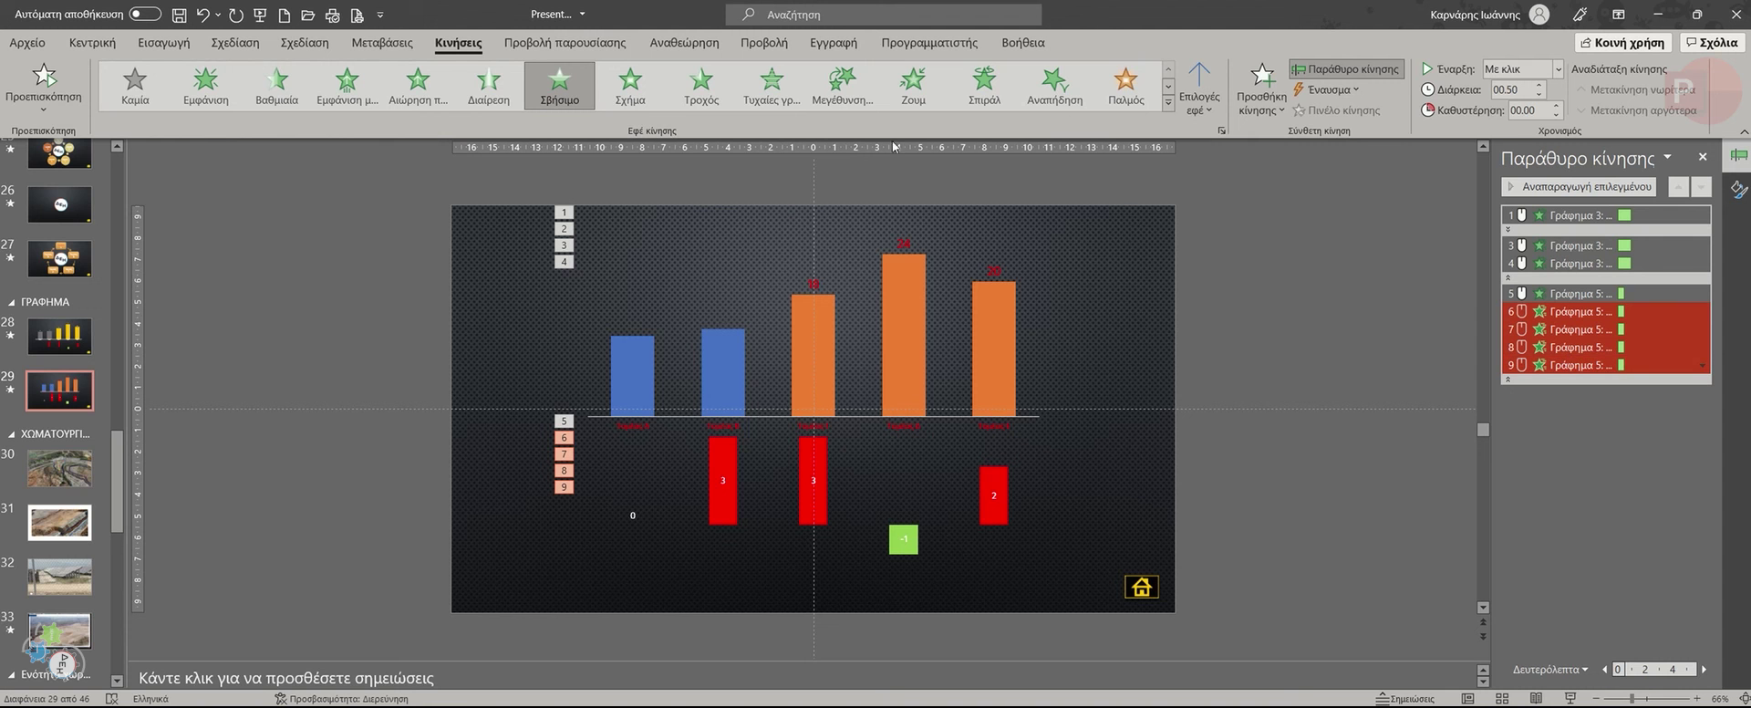
left_click(1200, 92)
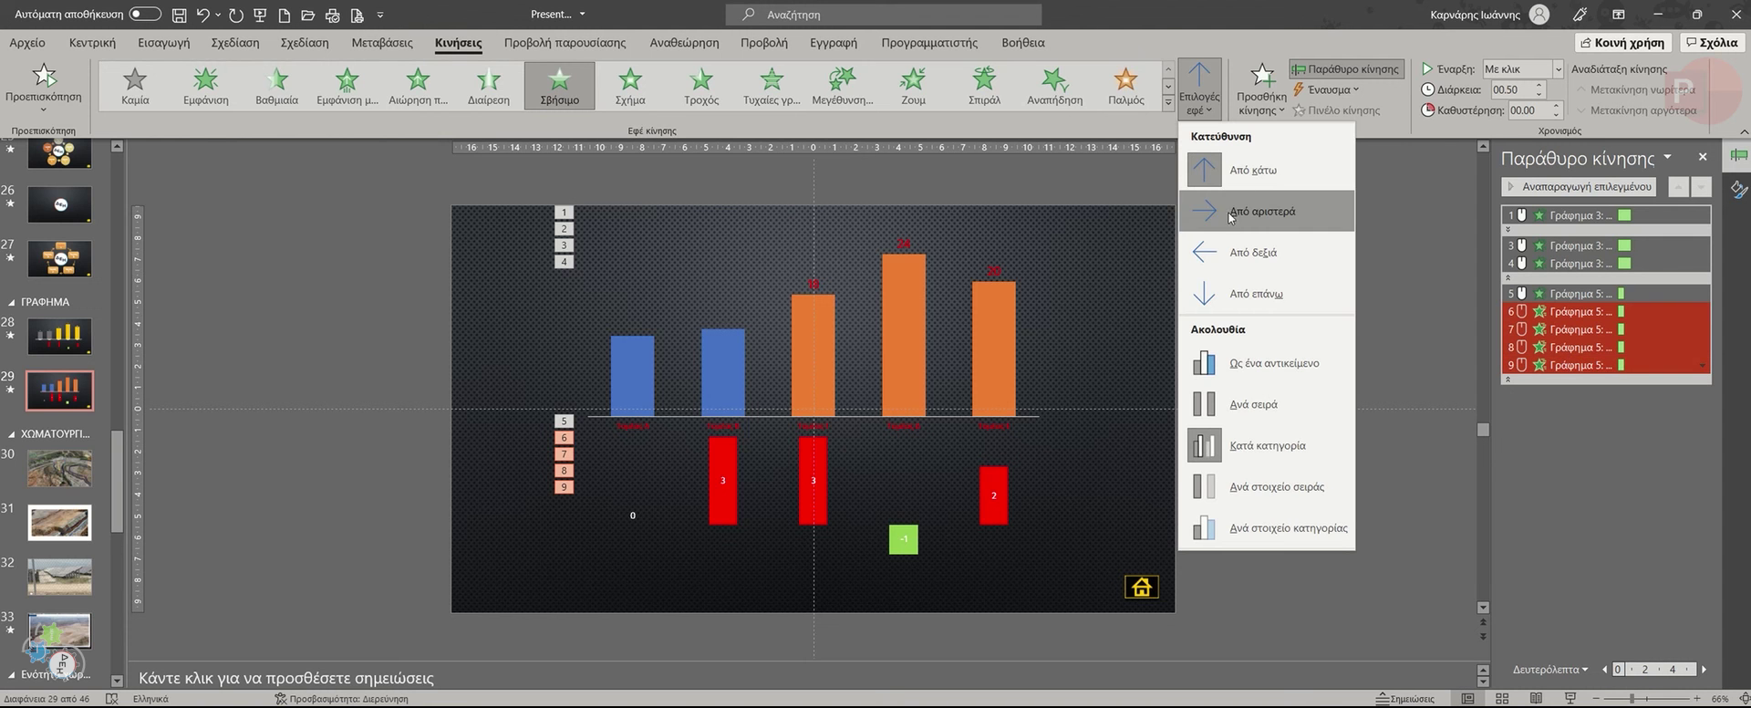
left_click(1244, 301)
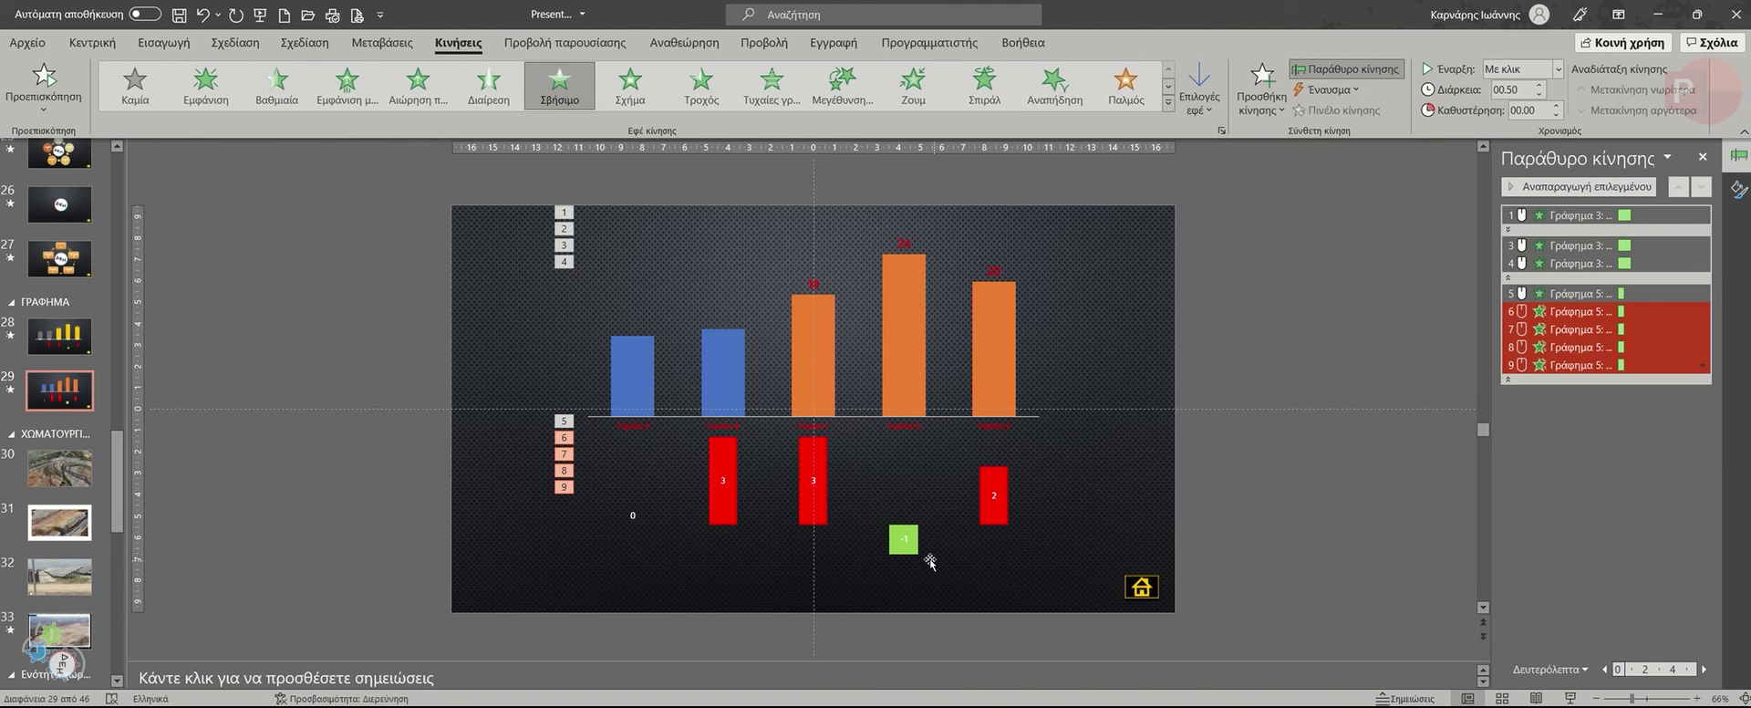
Change animation 8 alone to wipe From Bottom.
left_click(1573, 346)
left_click(1572, 365, "shift")
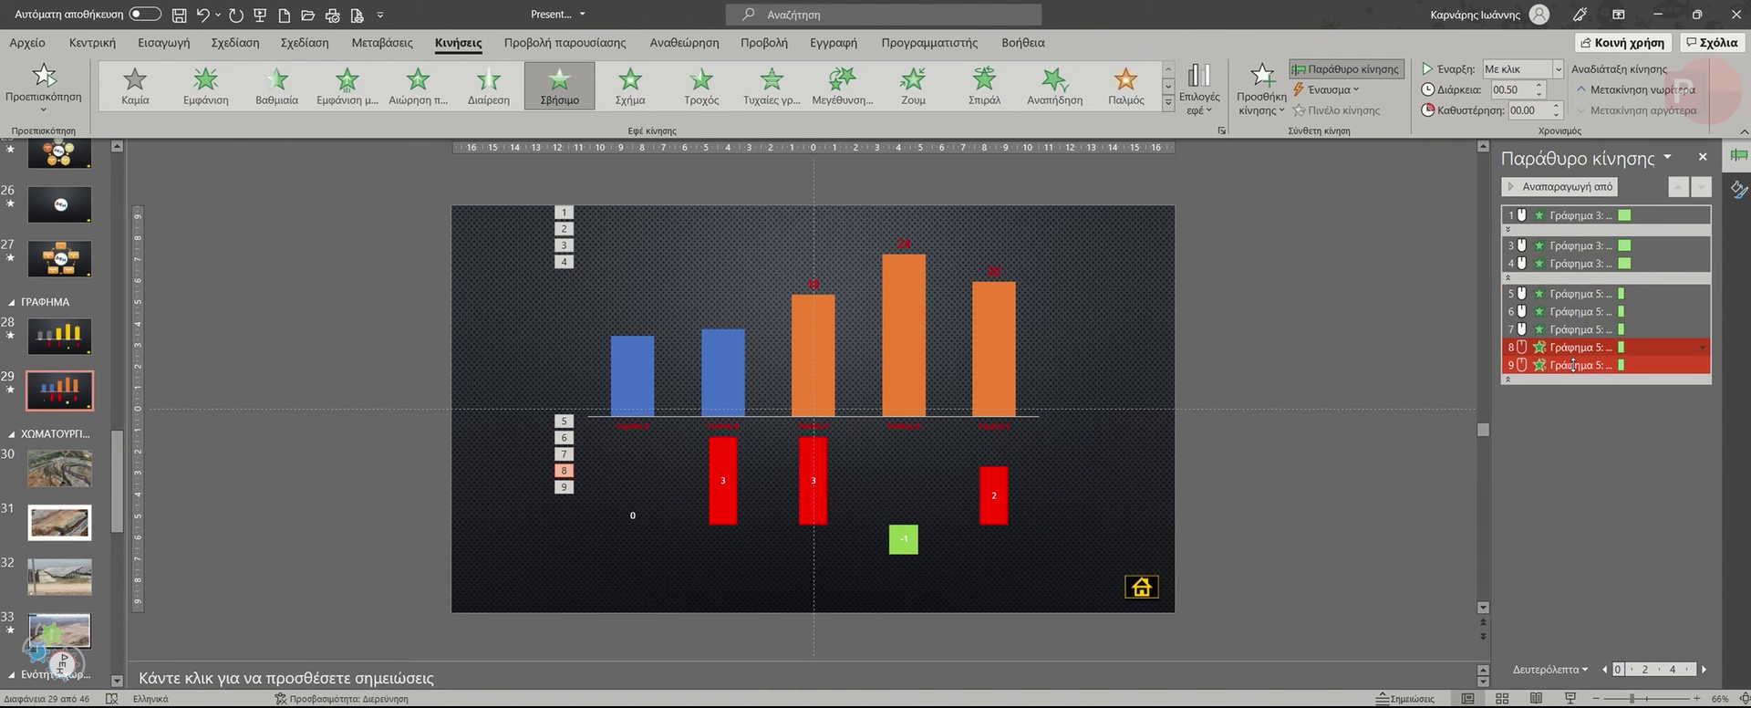
left_click(1573, 365, "ctrl")
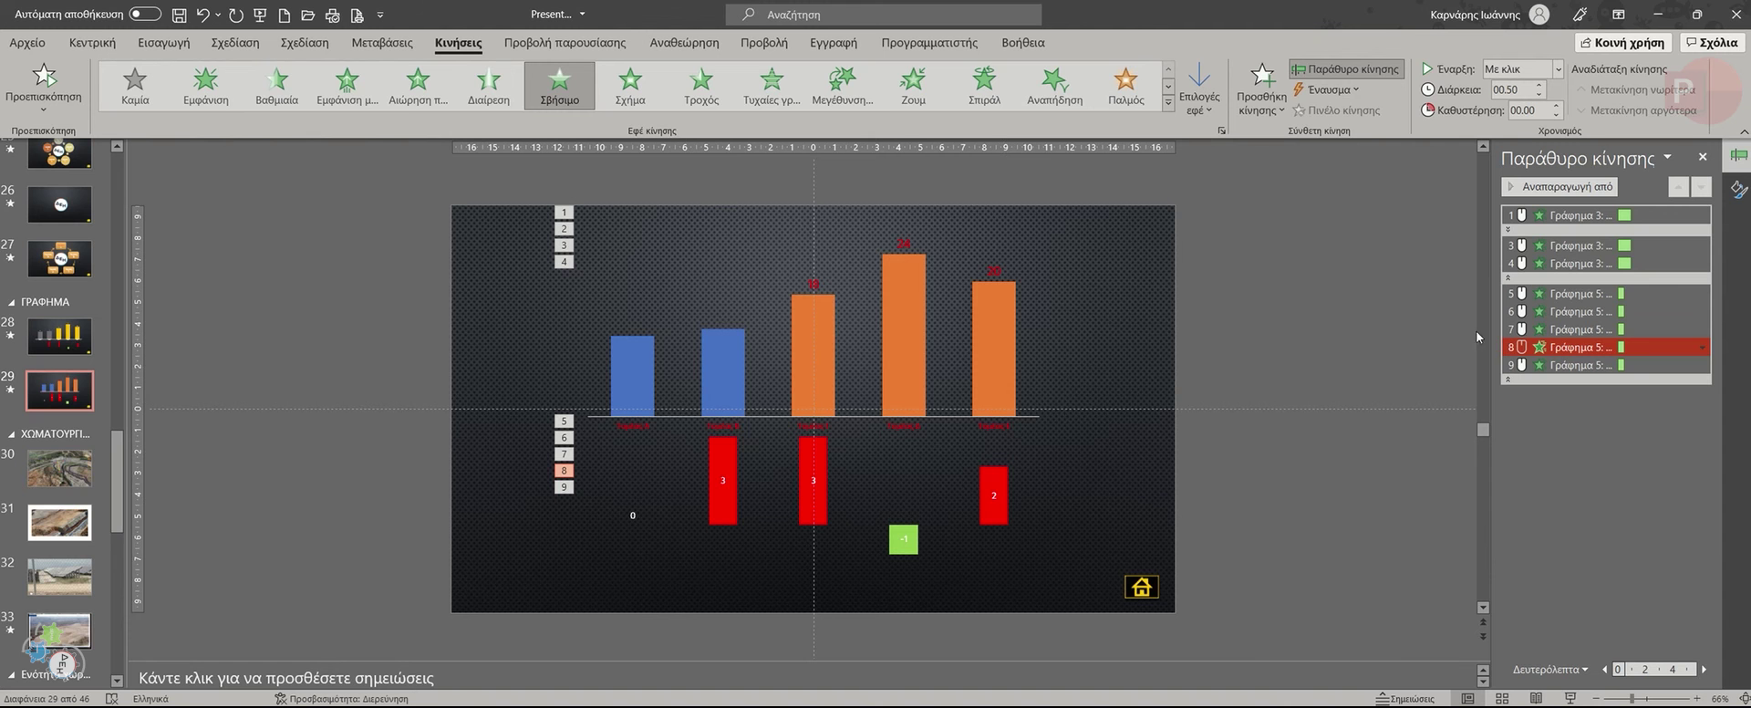
left_click(1199, 96)
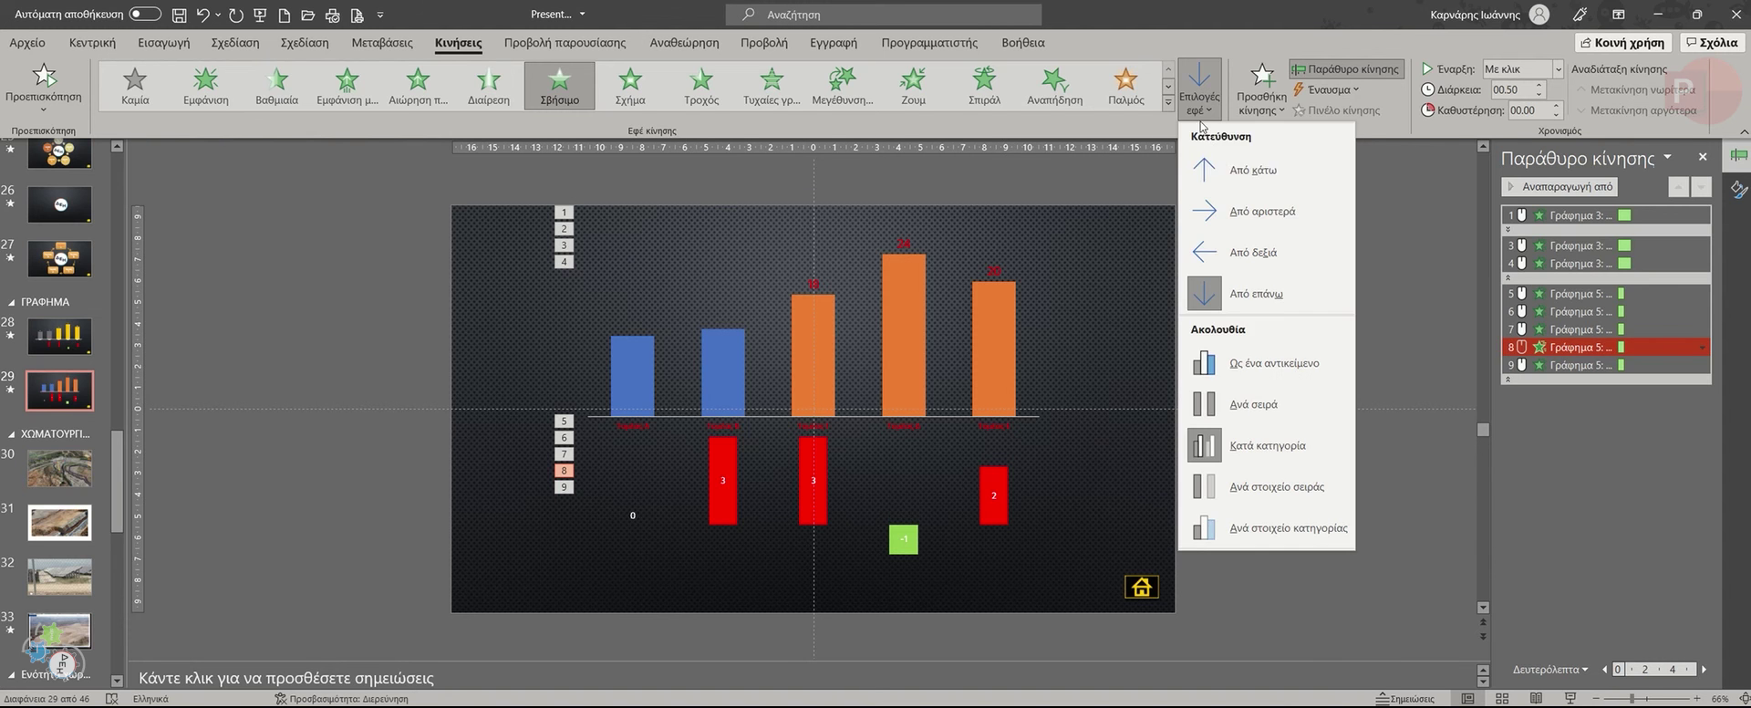
left_click(1259, 170)
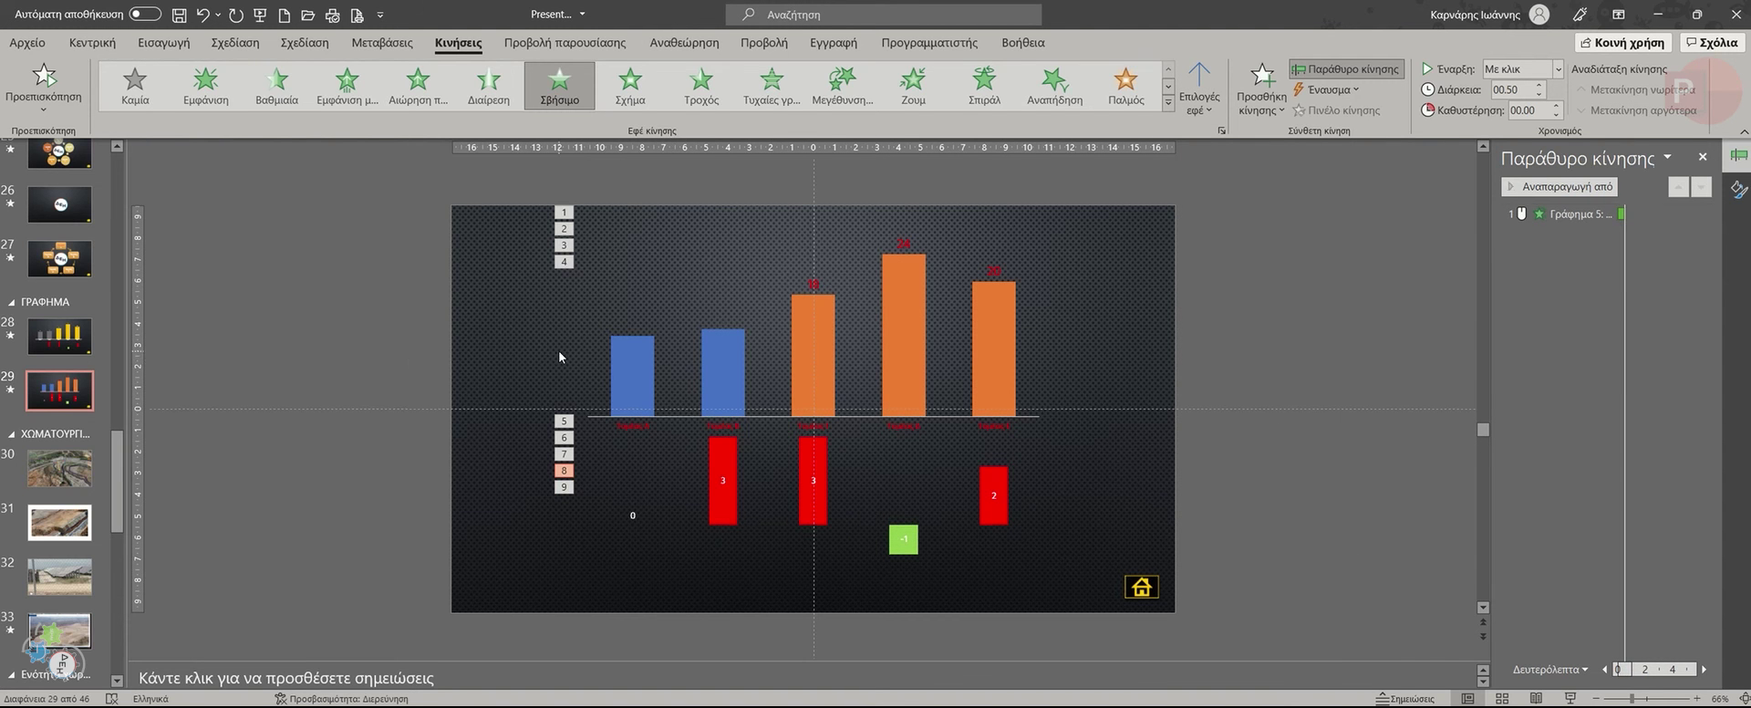
left_click(517, 294)
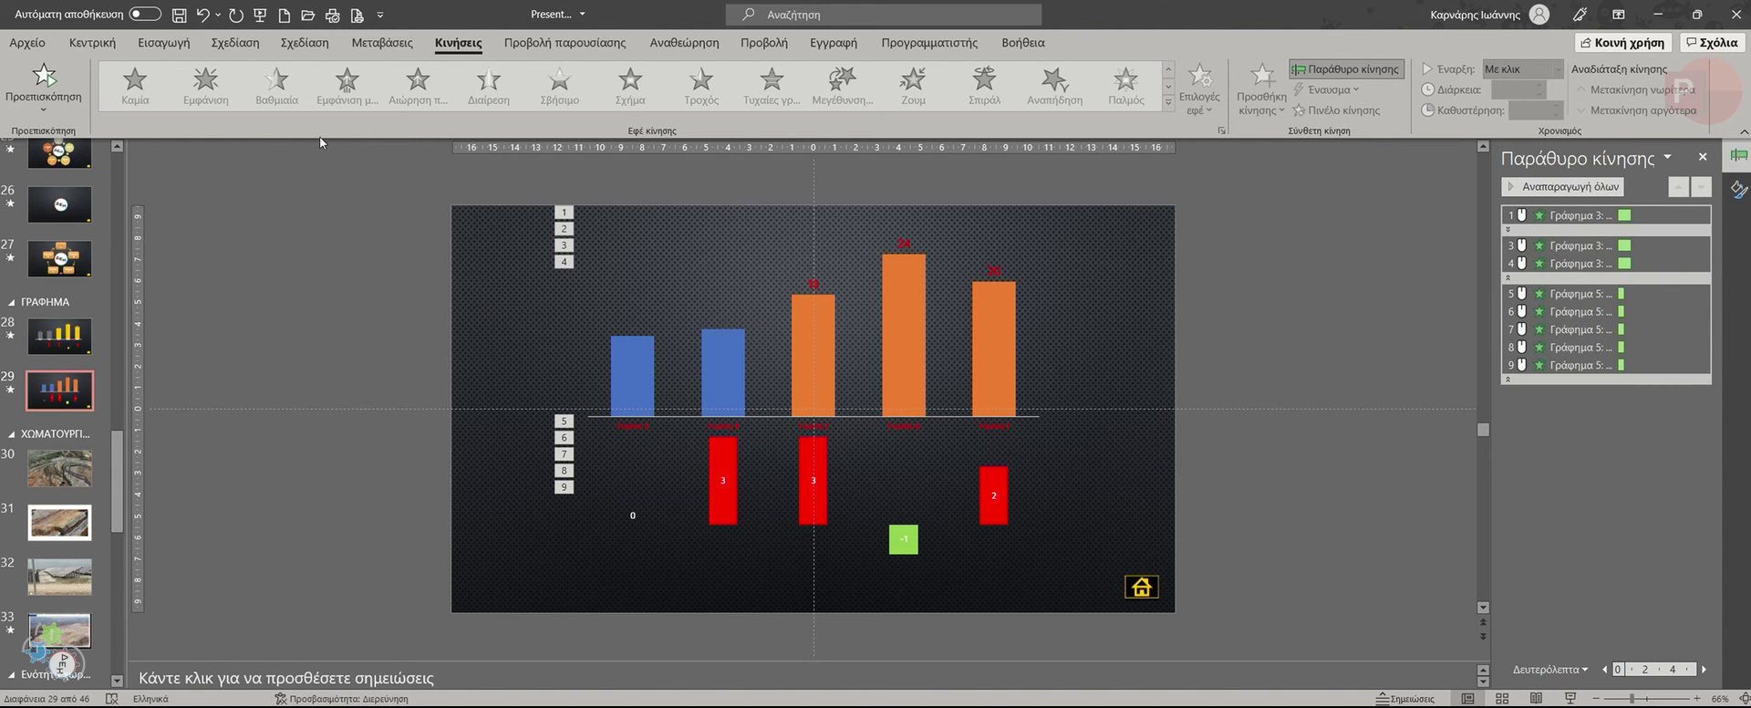
Draw a tall oval over the fourth sector's tallest bar.
left_click(164, 43)
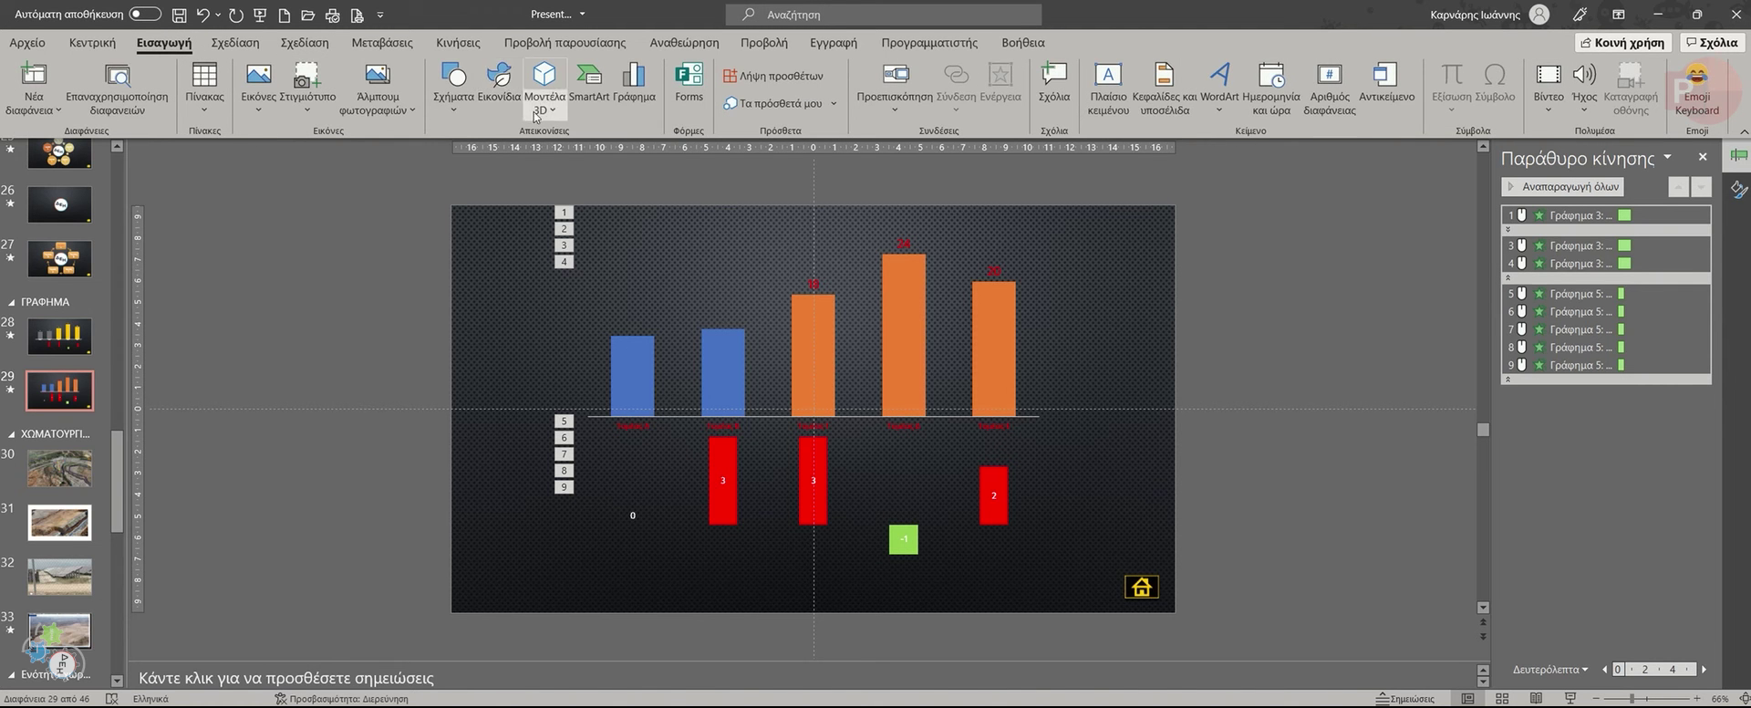
left_click(453, 91)
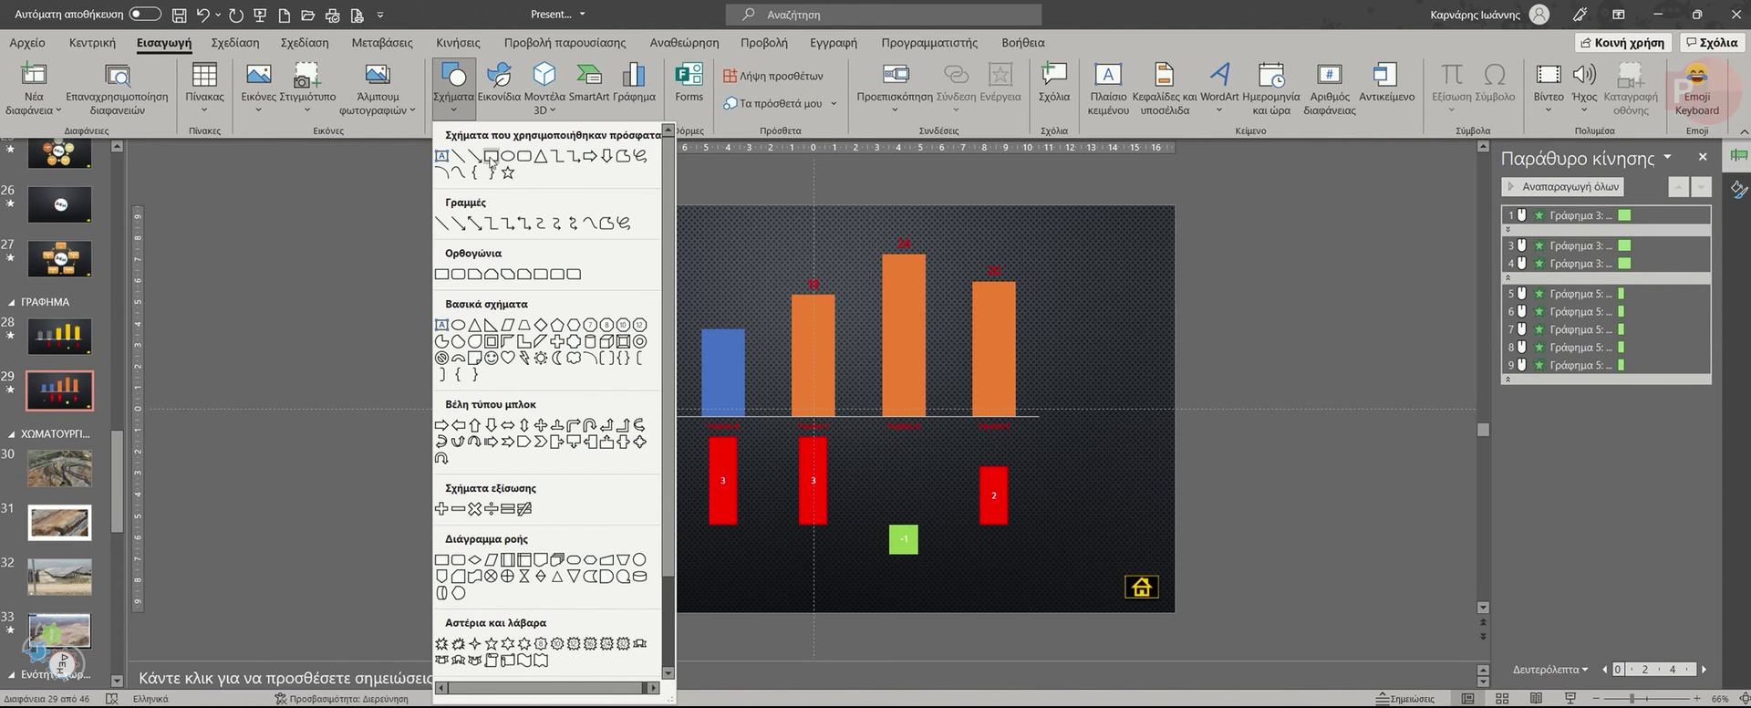
left_click(509, 156)
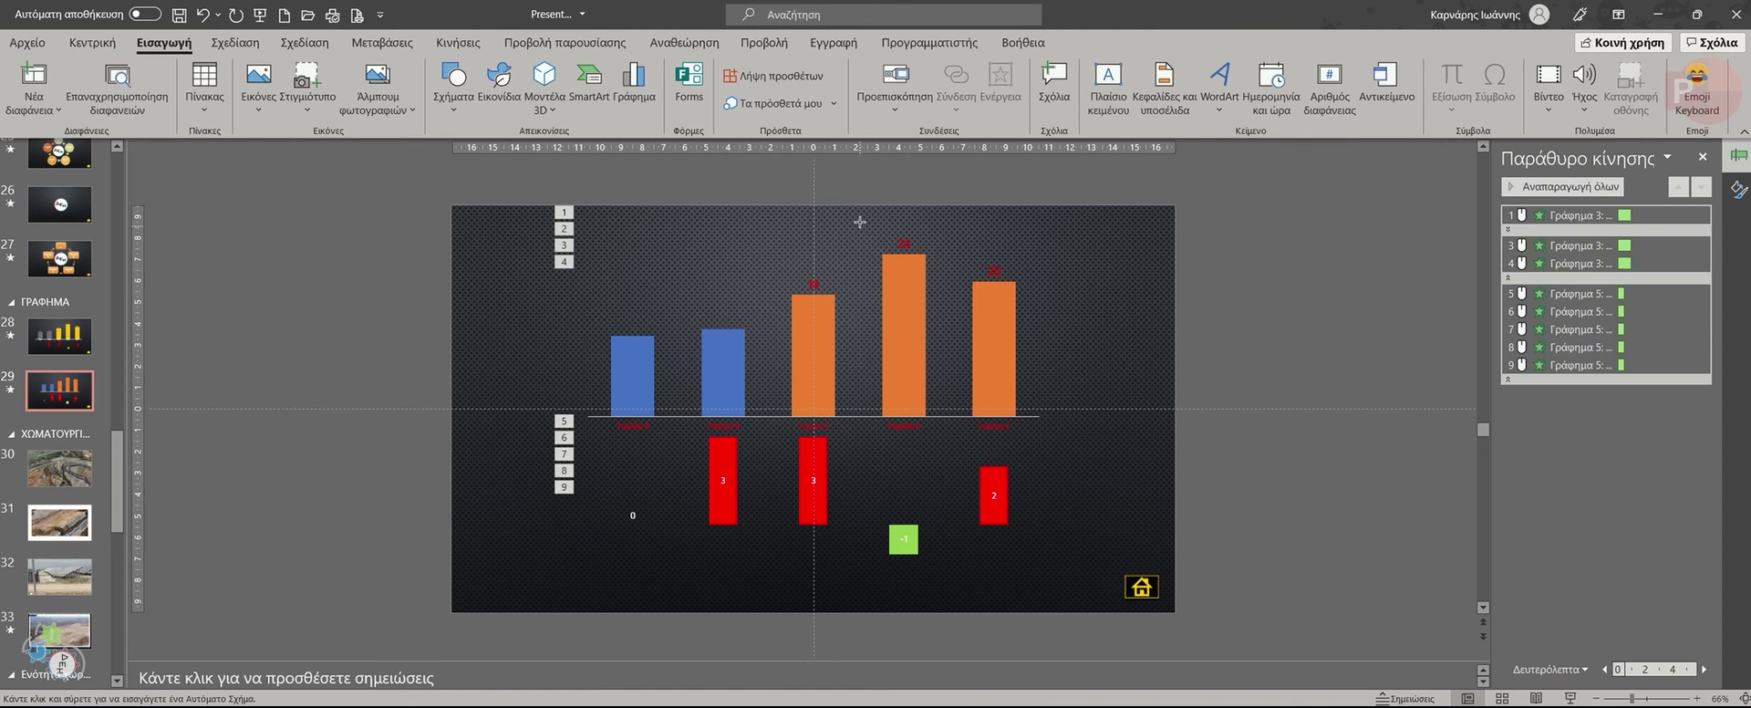
left_click_drag(860, 222, 965, 601)
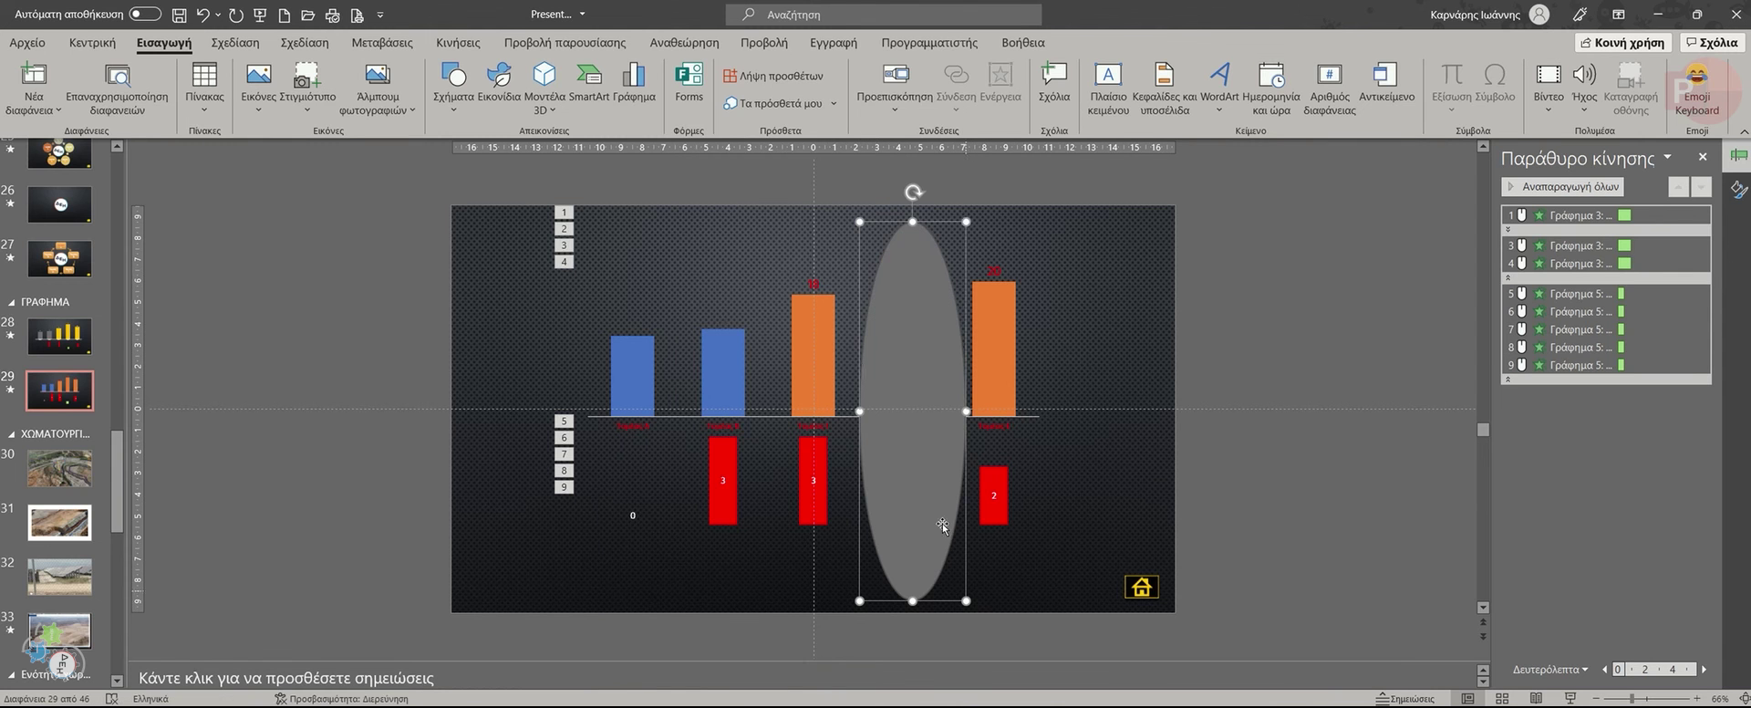
left_click_drag(858, 372, 857, 371)
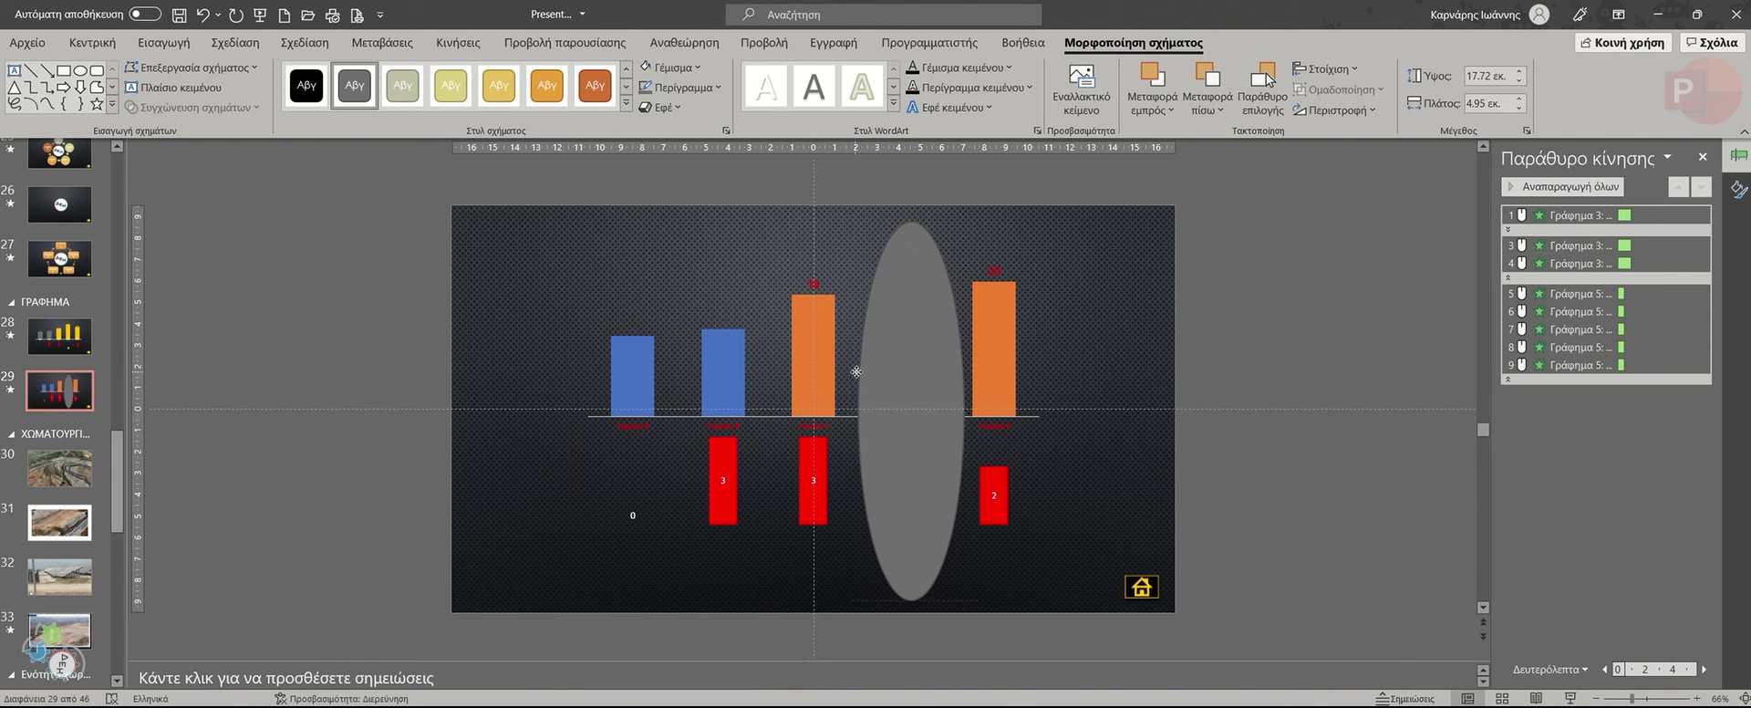
Set the oval to No Fill with a yellow outline and adjust its width.
left_click(698, 70)
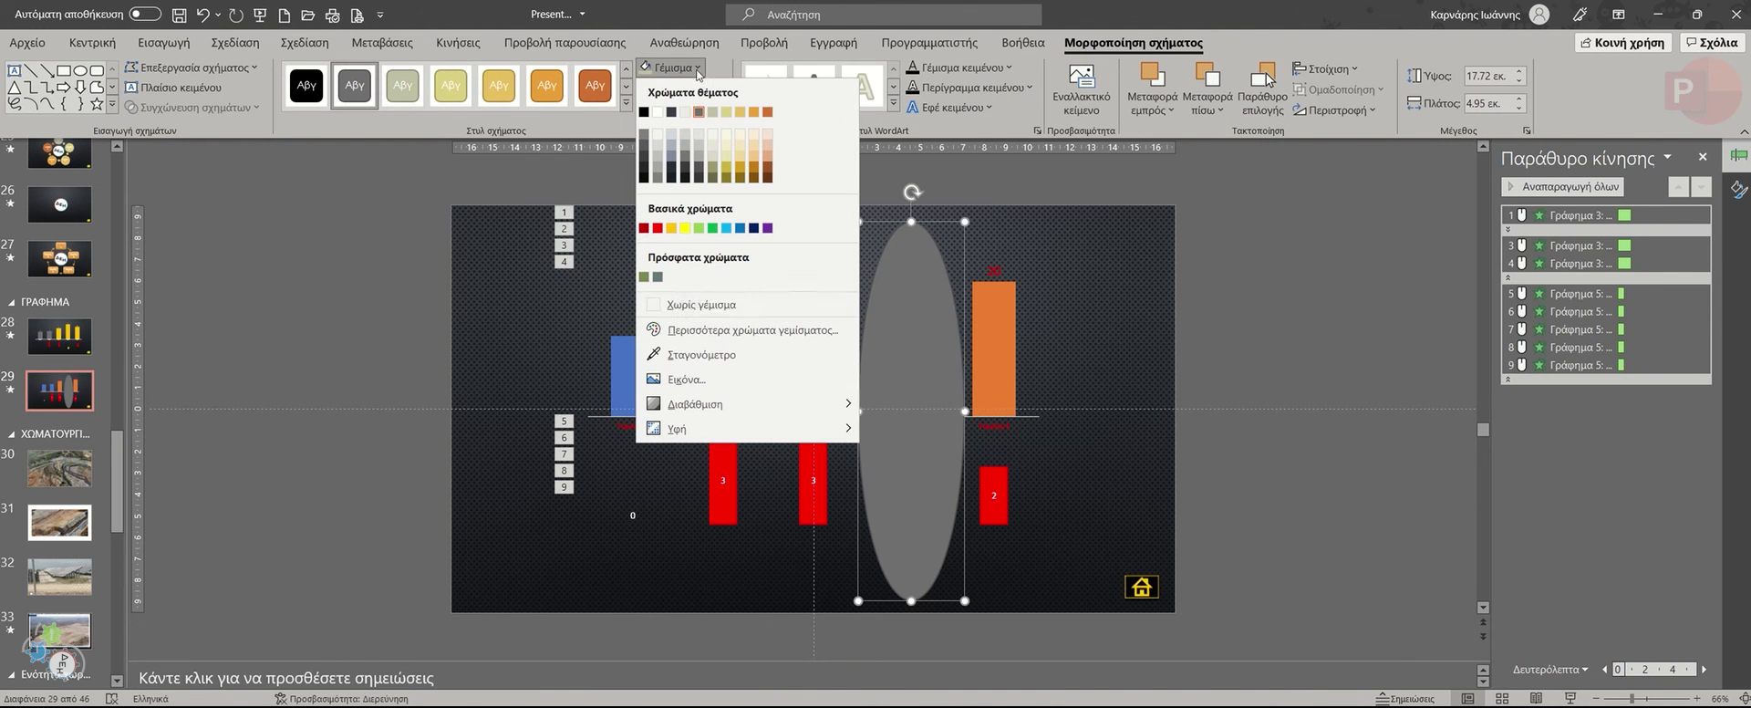
left_click(703, 307)
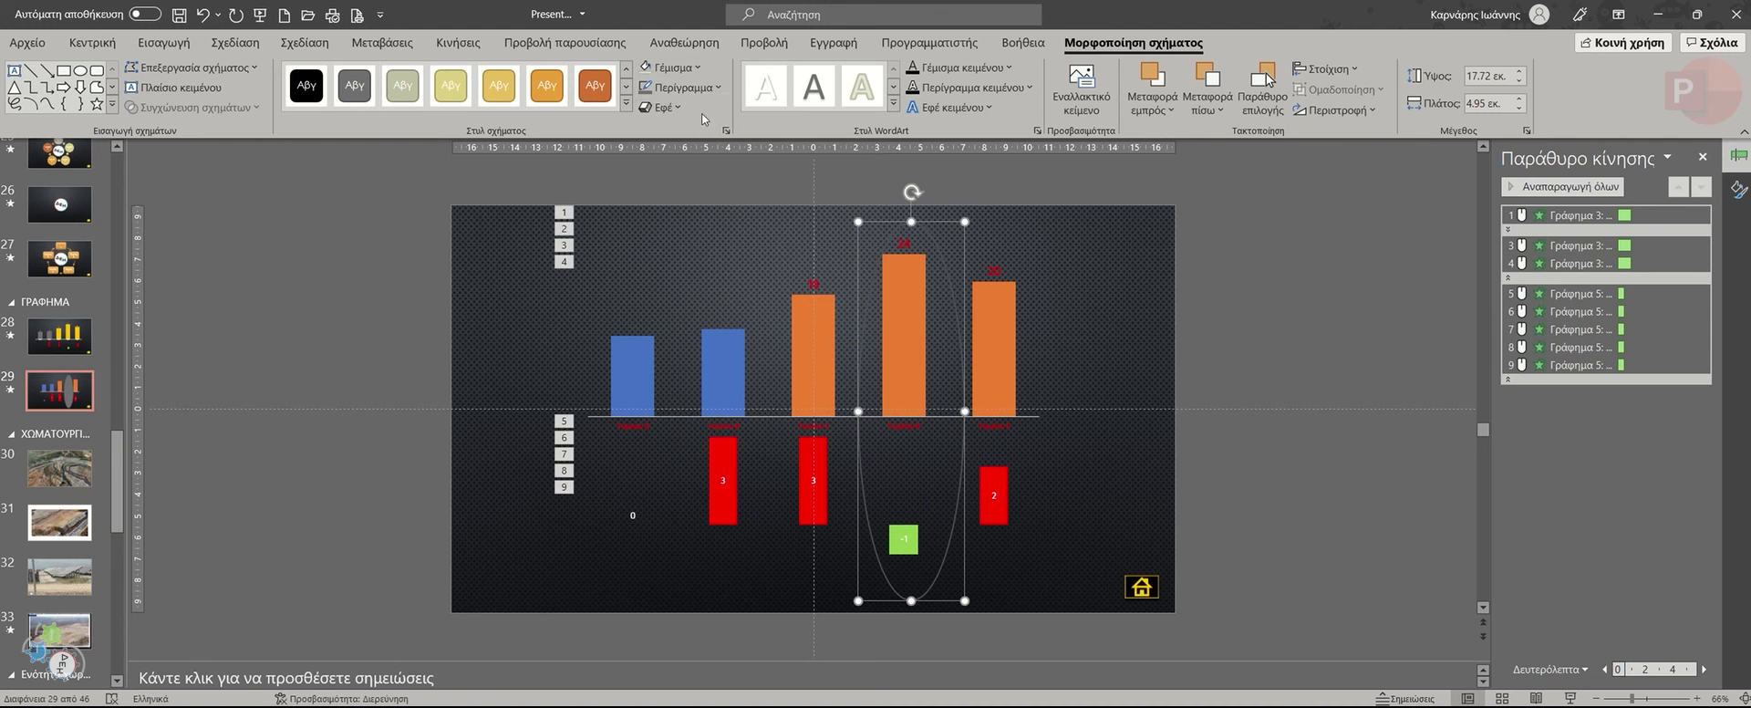
left_click(682, 87)
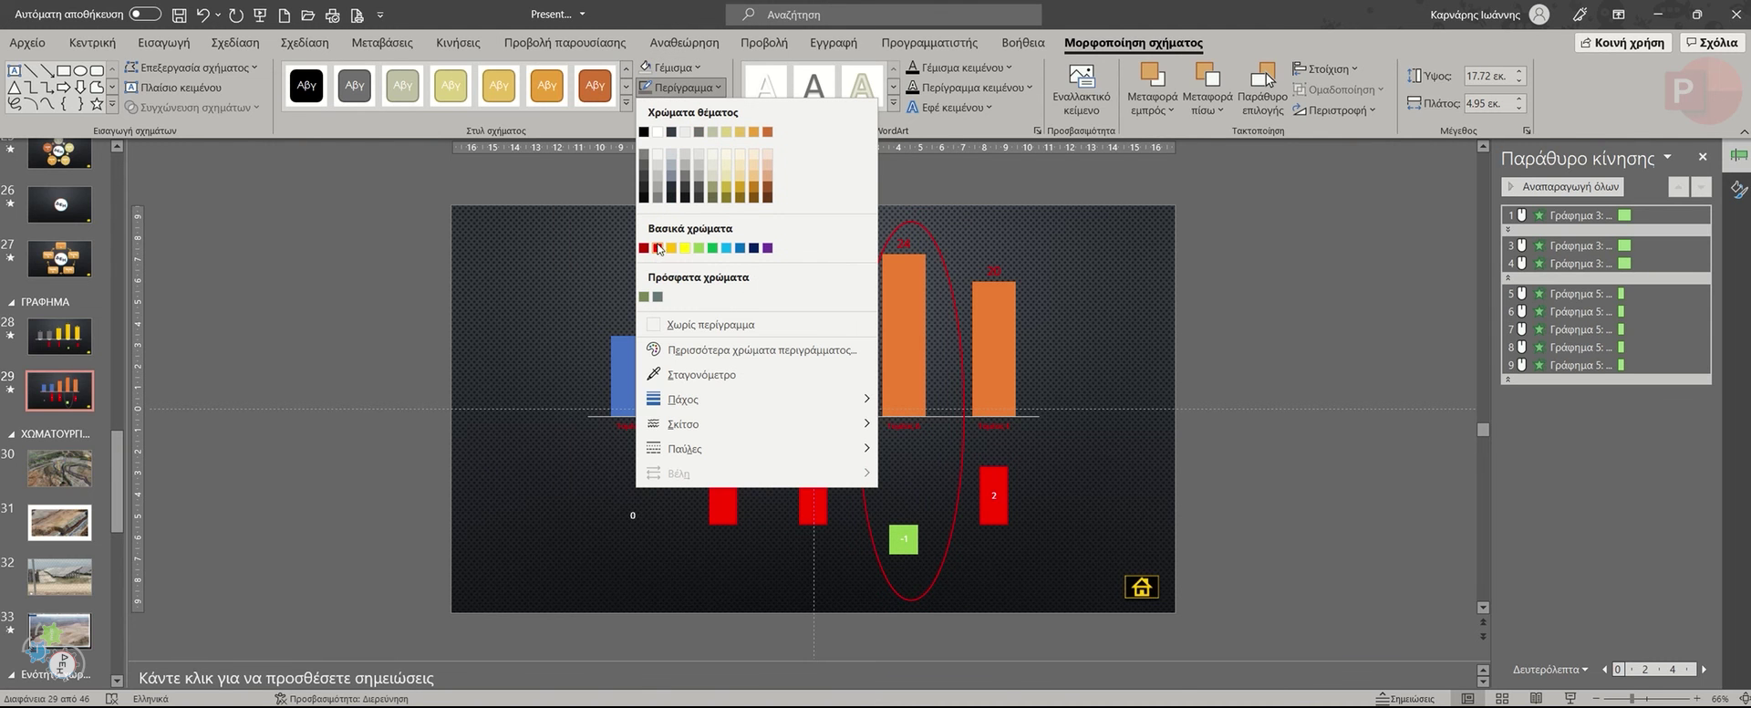
left_click(684, 248)
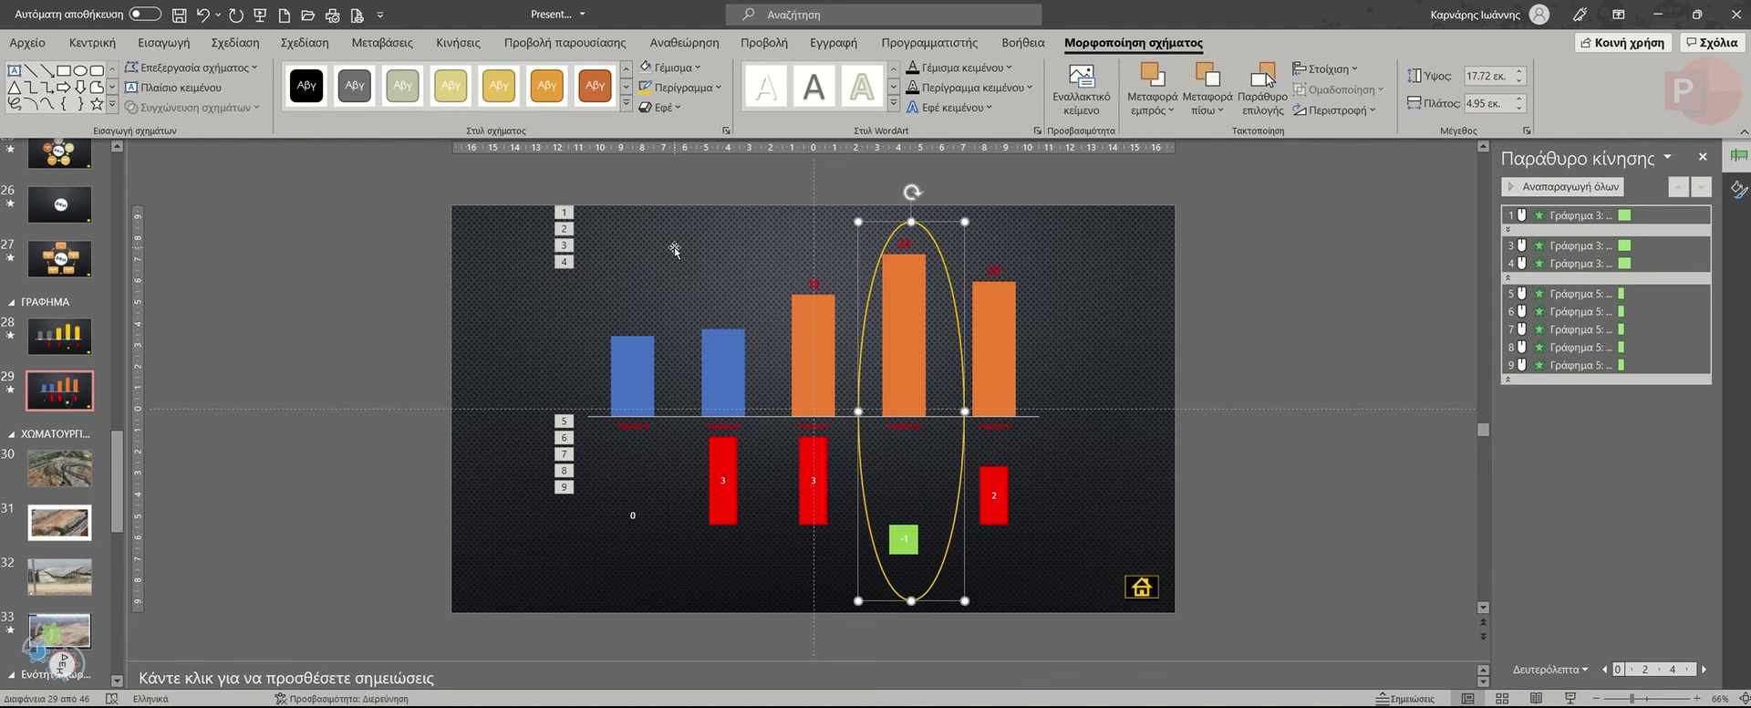
left_click_drag(858, 411, 850, 411)
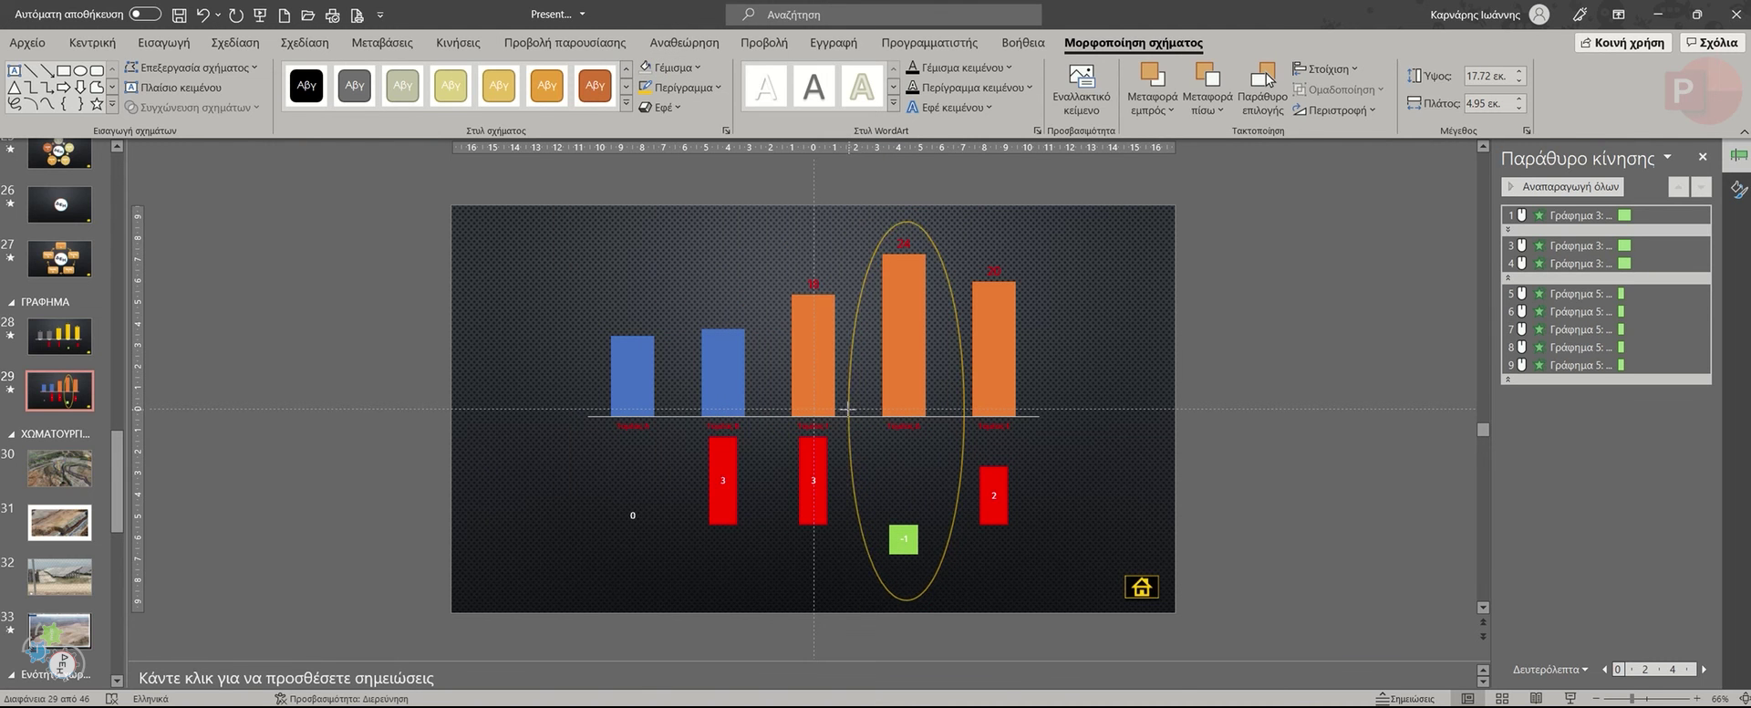
left_click_drag(964, 412, 962, 411)
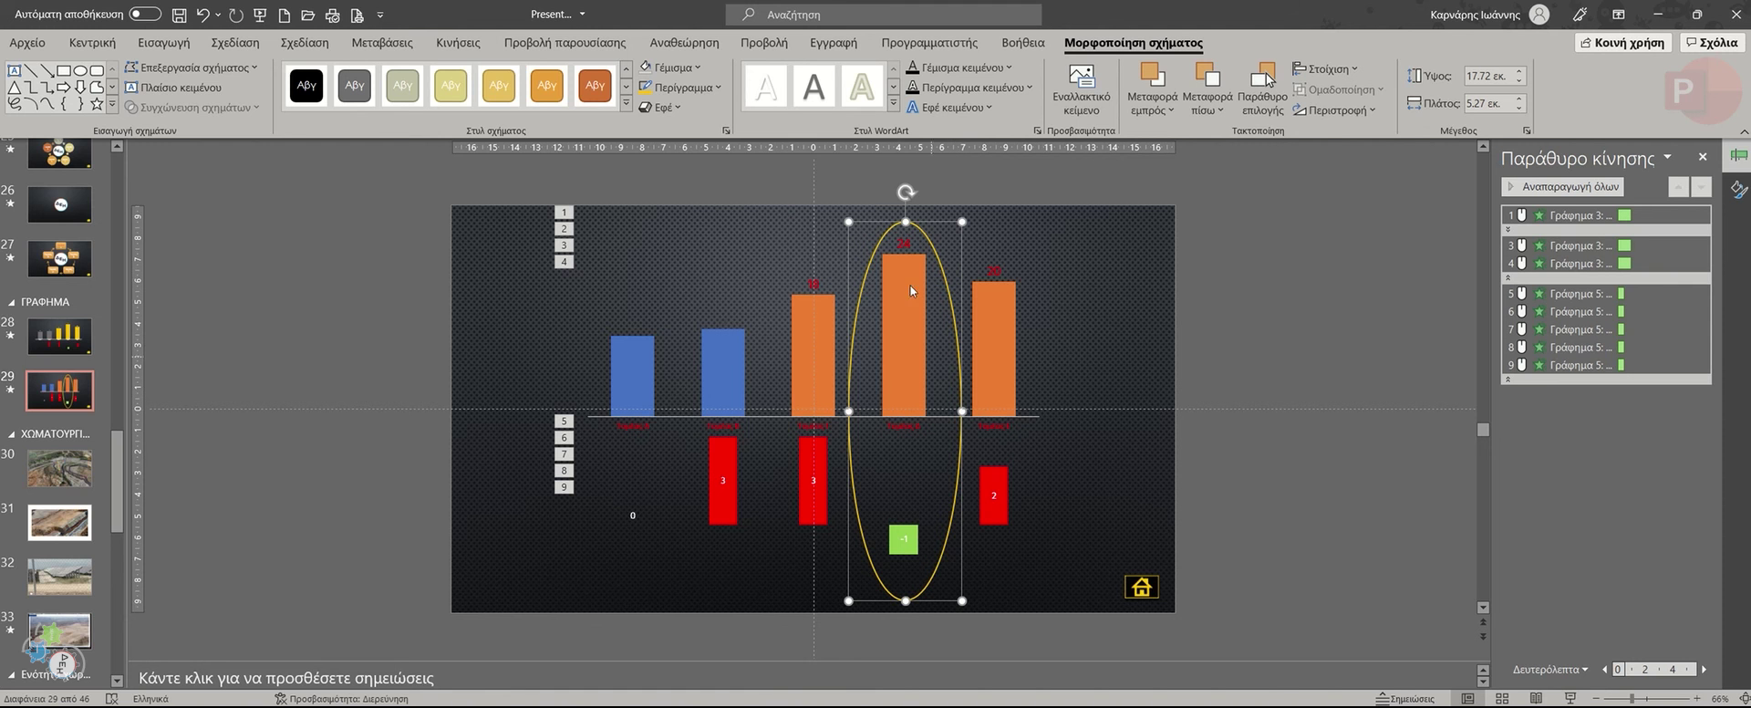
Add an orange glow to the oval and set its outline weight to 2¼ pt.
left_click(670, 107)
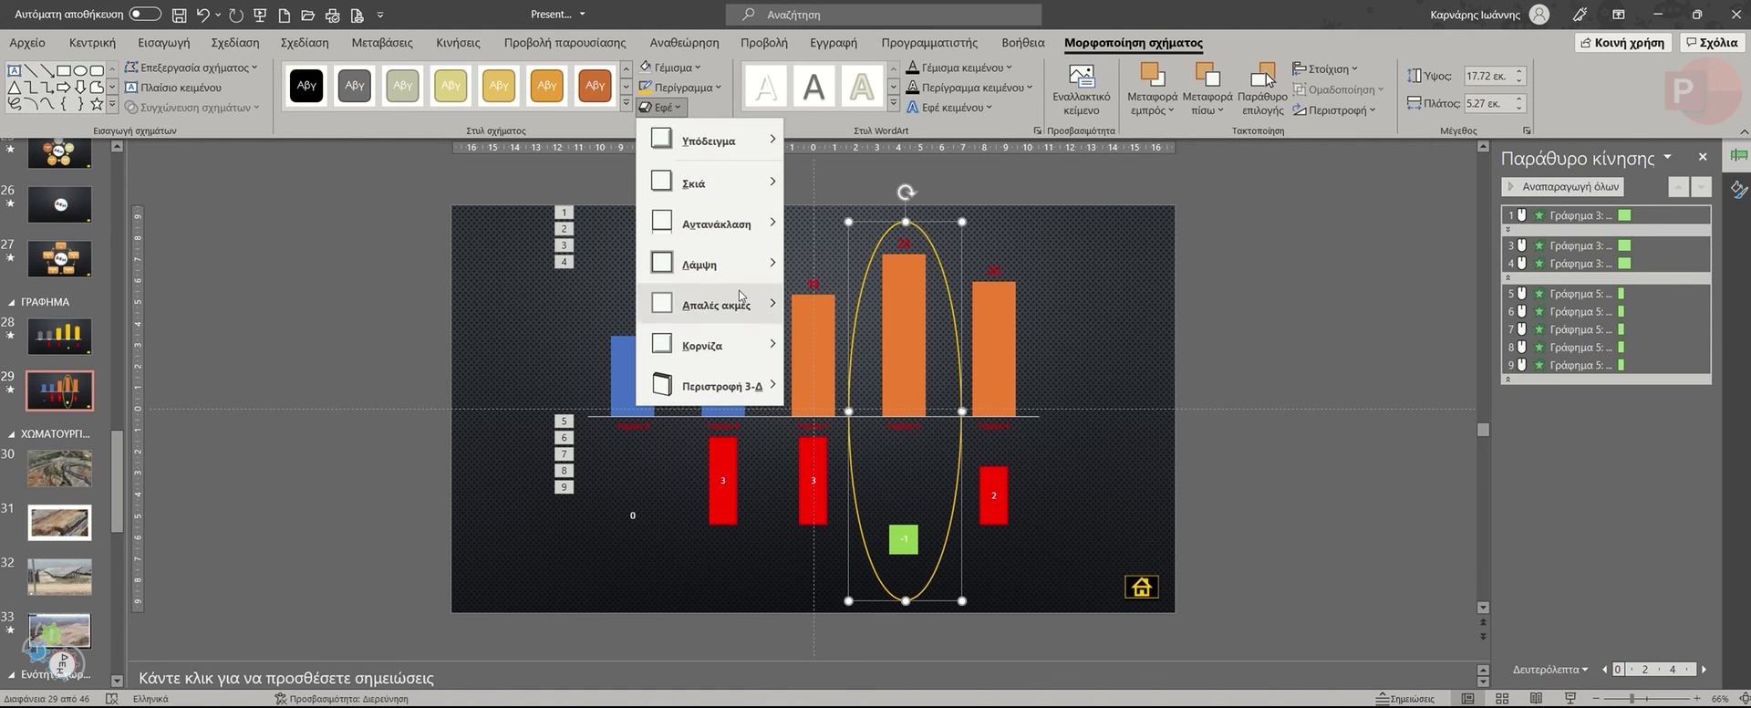
mouse_move(721, 264)
left_click(1048, 520)
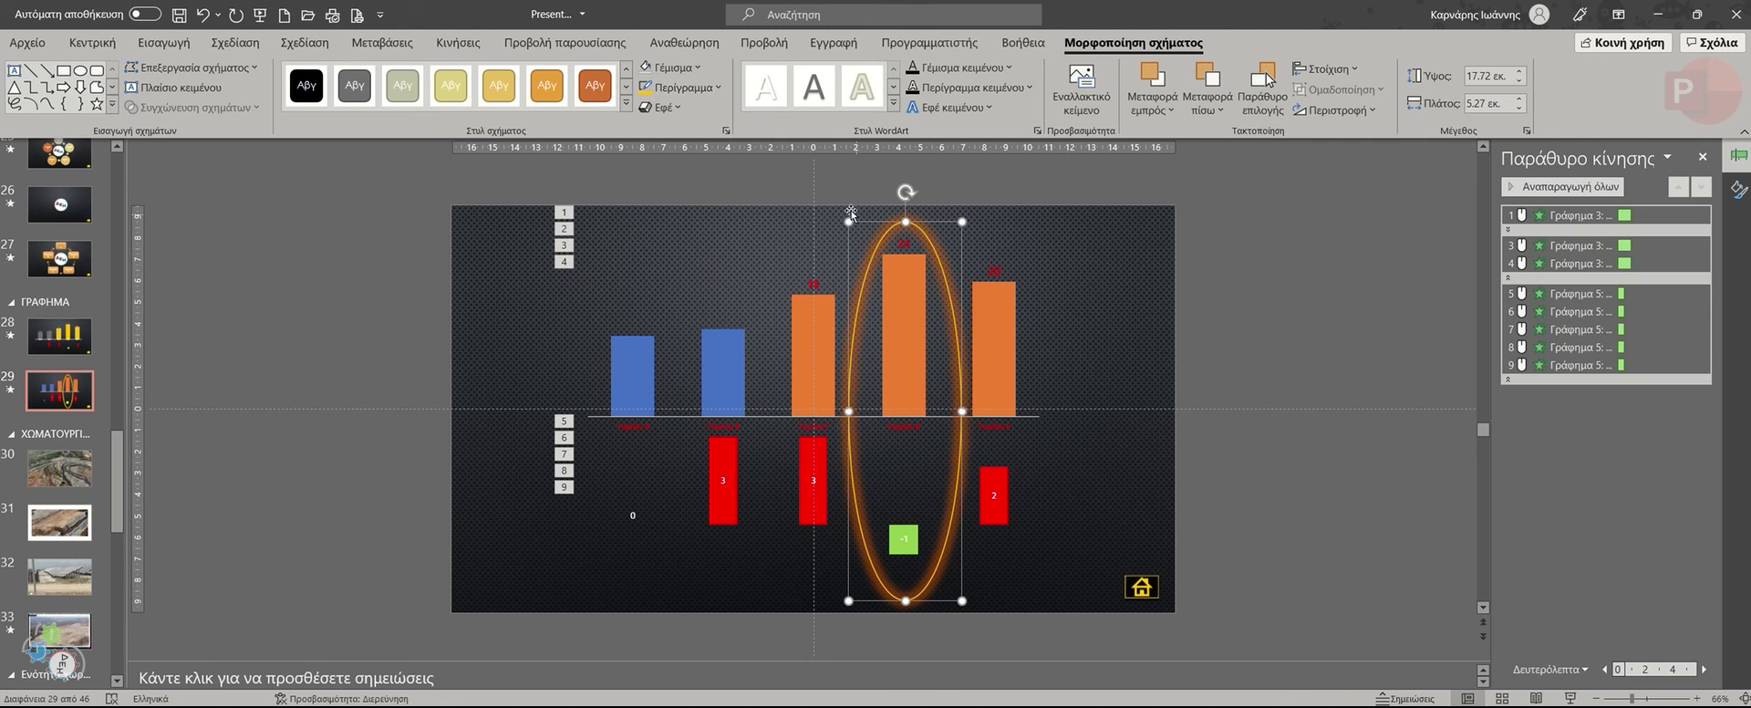
left_click(682, 88)
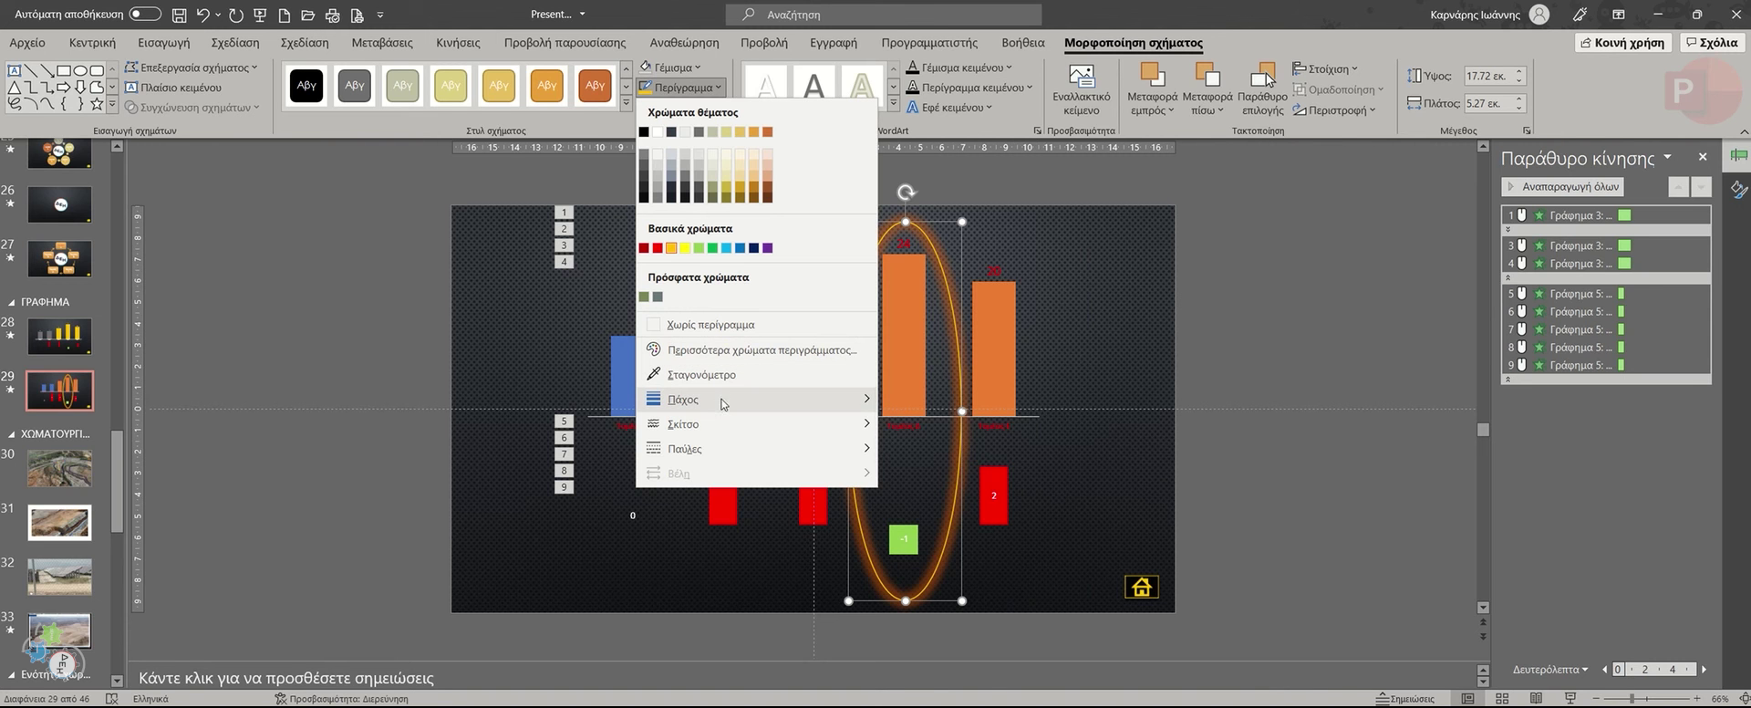
mouse_move(725, 401)
left_click(951, 524)
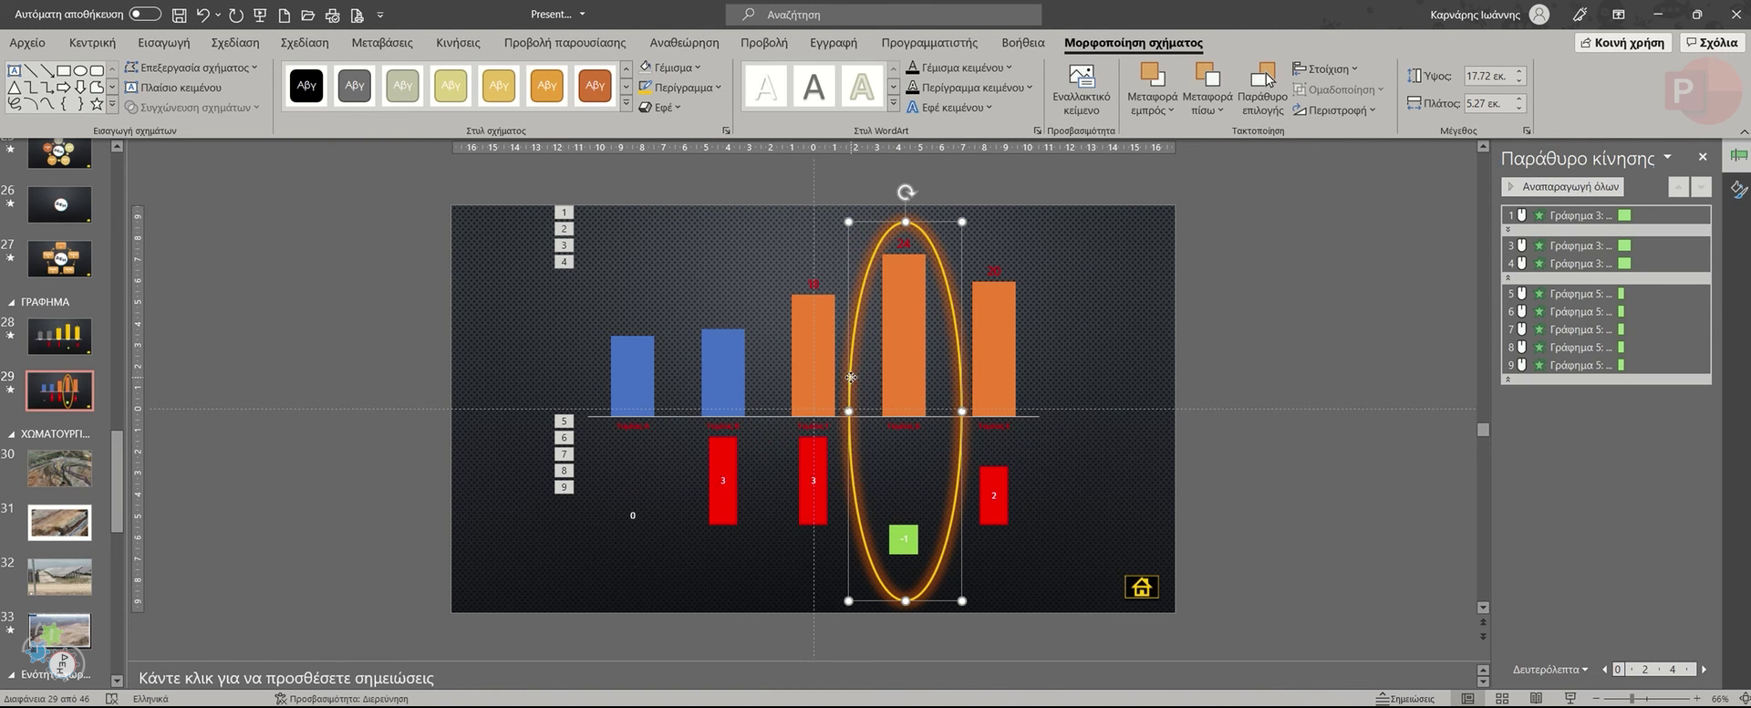
left_click(460, 43)
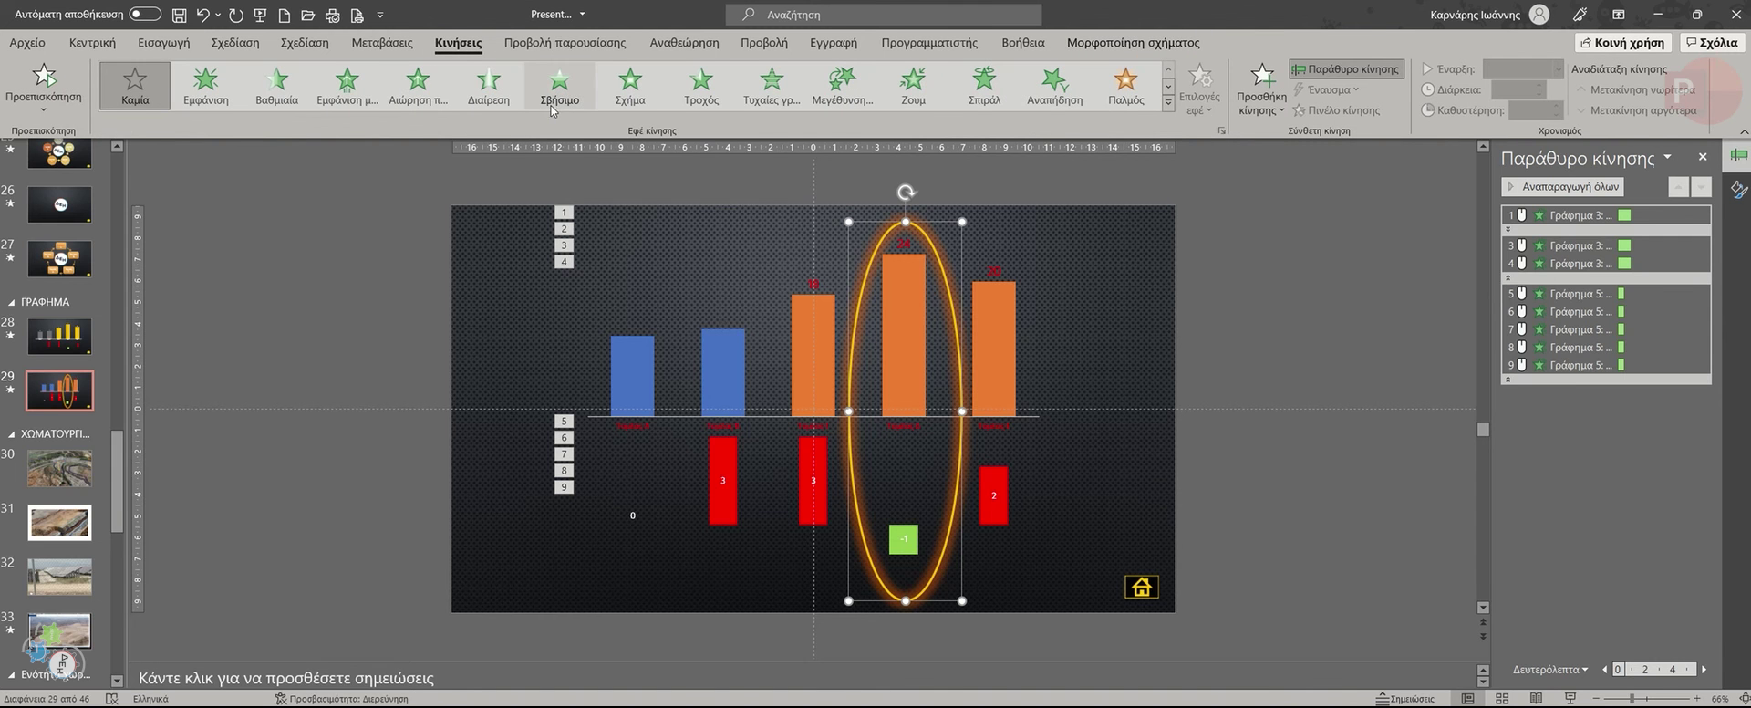
Apply a Fade entrance to the oval and set the first chart animation to 01.00.
left_click(290, 102)
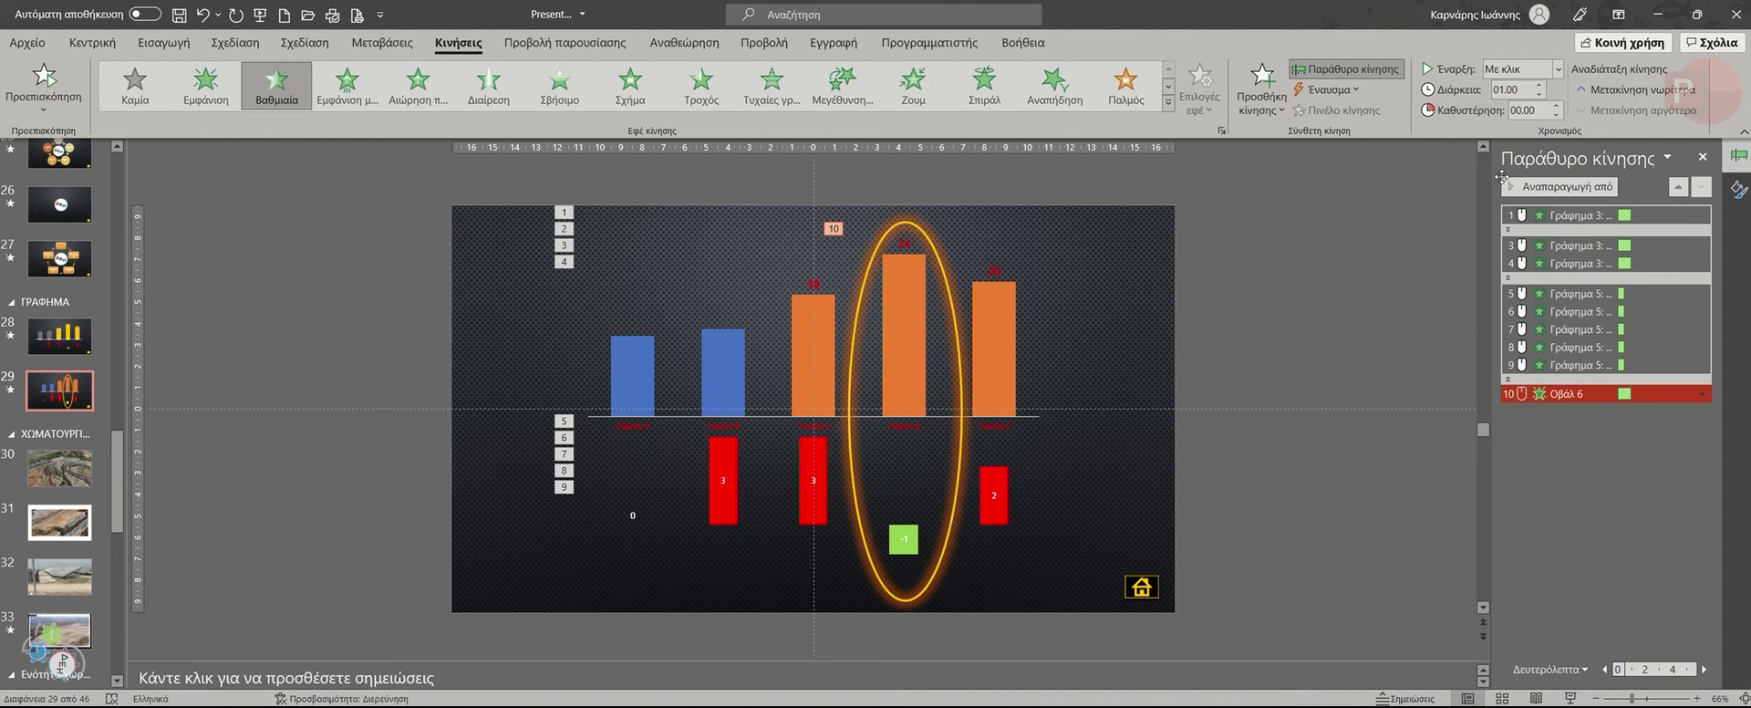
left_click(1592, 294)
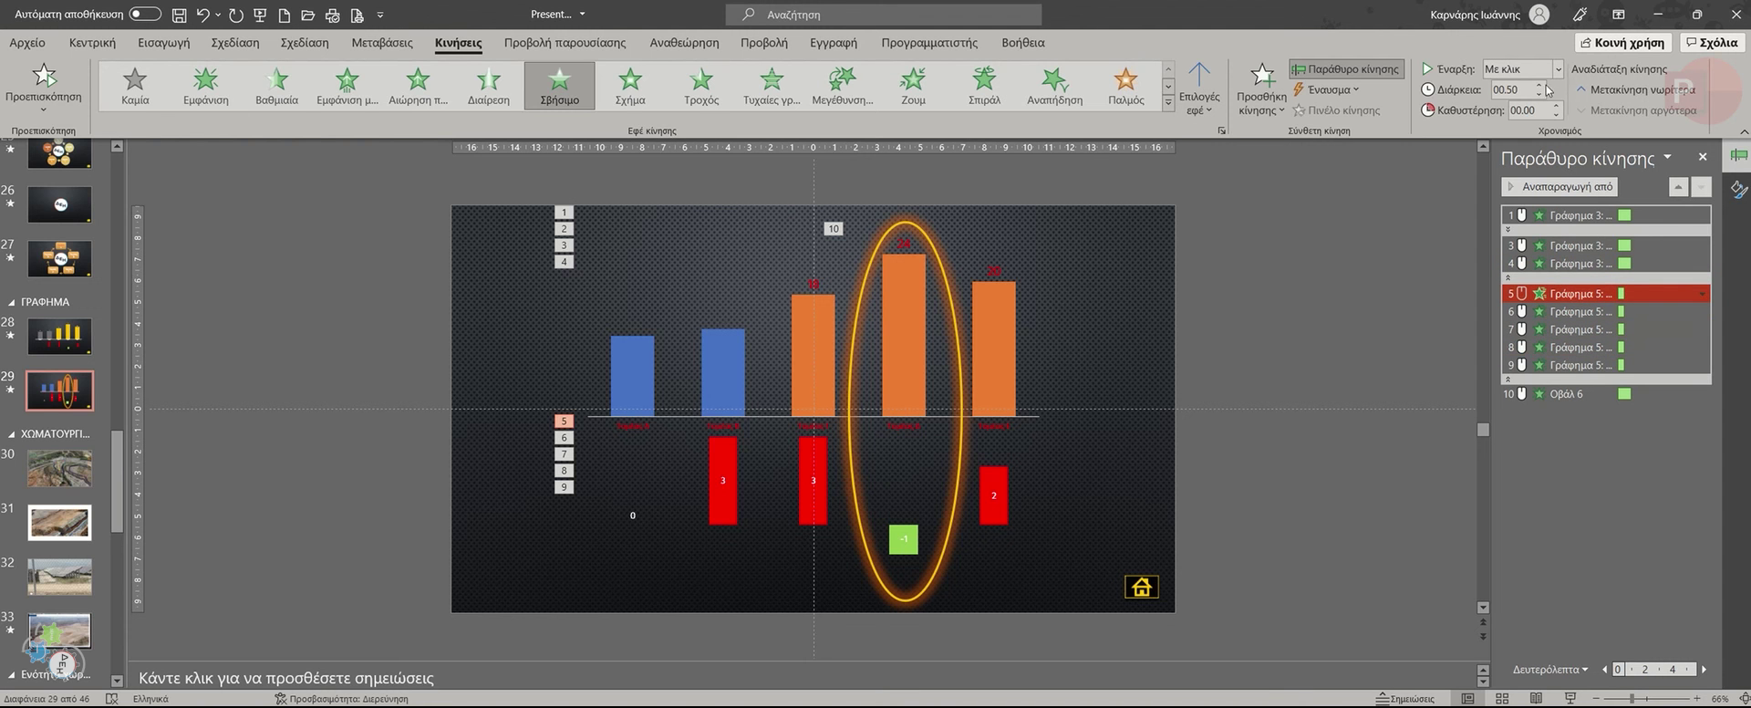
left_click(1539, 85)
left_click(1539, 85)
Set the remaining chart animations to 01.00 duration and start the show from slide 29.
left_click(1576, 311)
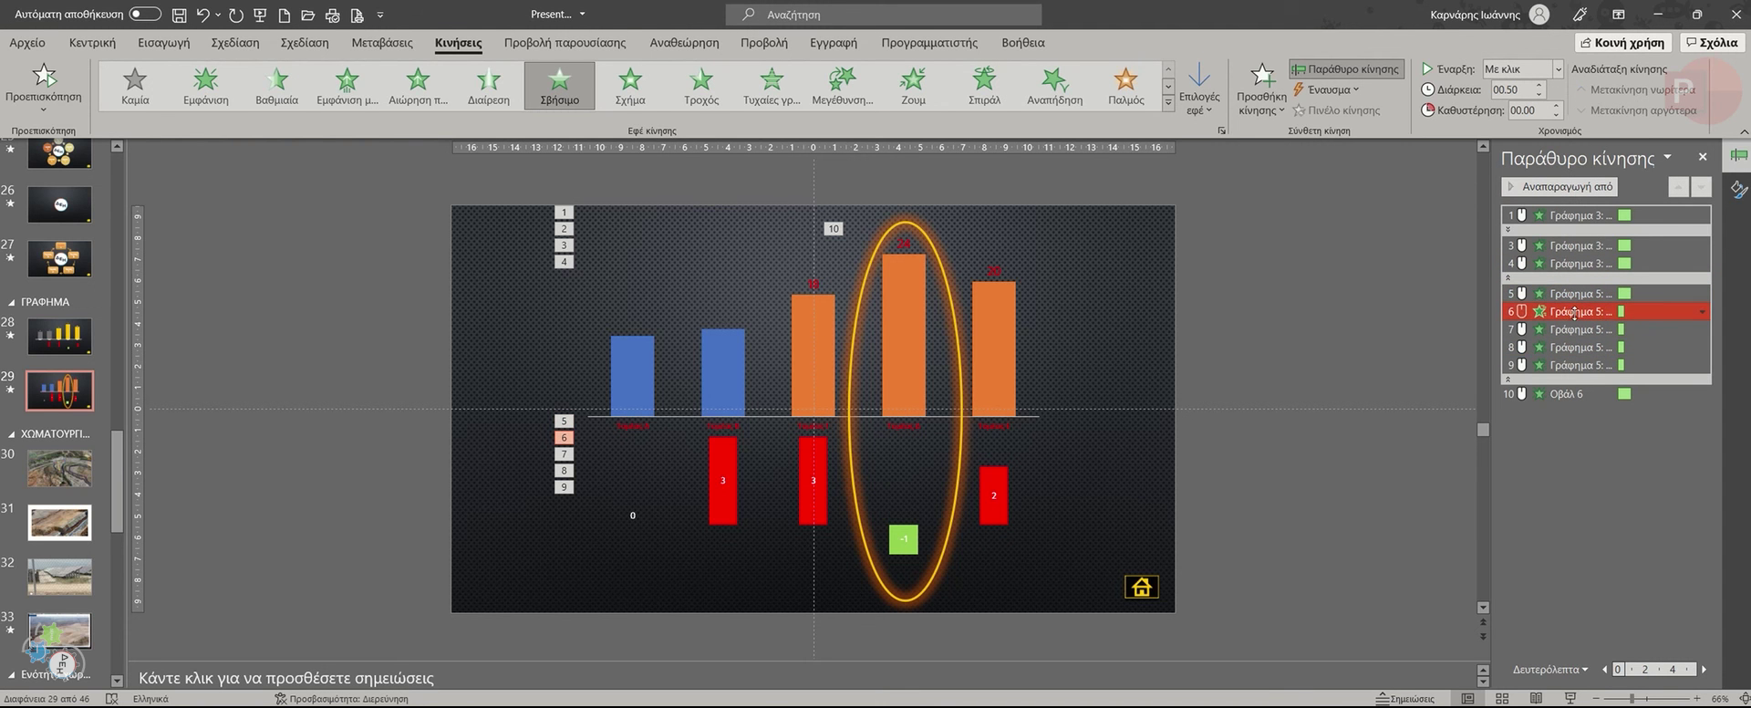
left_click(1576, 348, "ctrl")
left_click(1576, 329, "ctrl")
left_click(1576, 365, "ctrl")
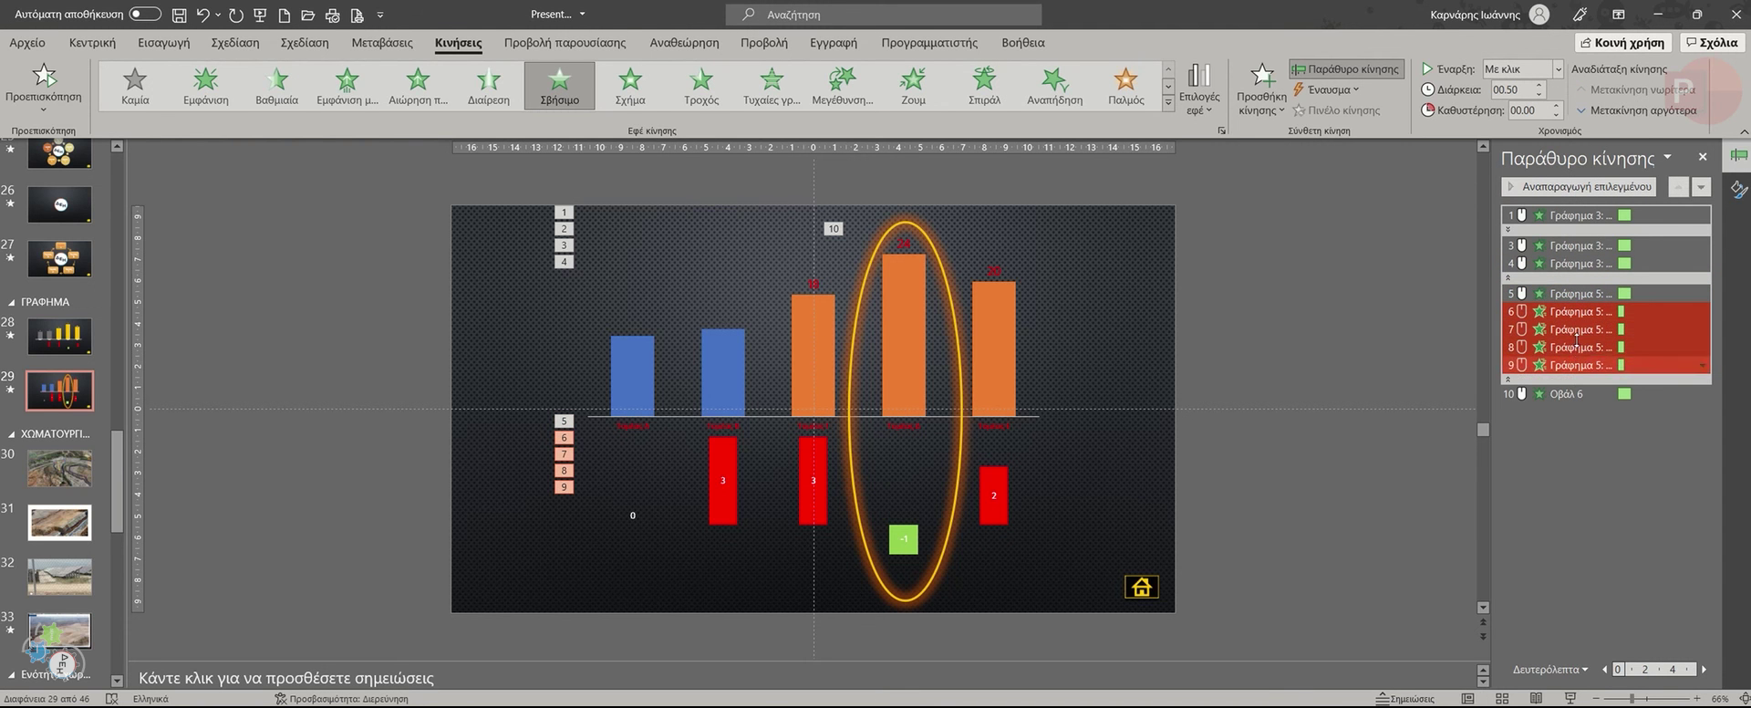
left_click(1539, 85)
left_click(1540, 84)
left_click(1095, 380)
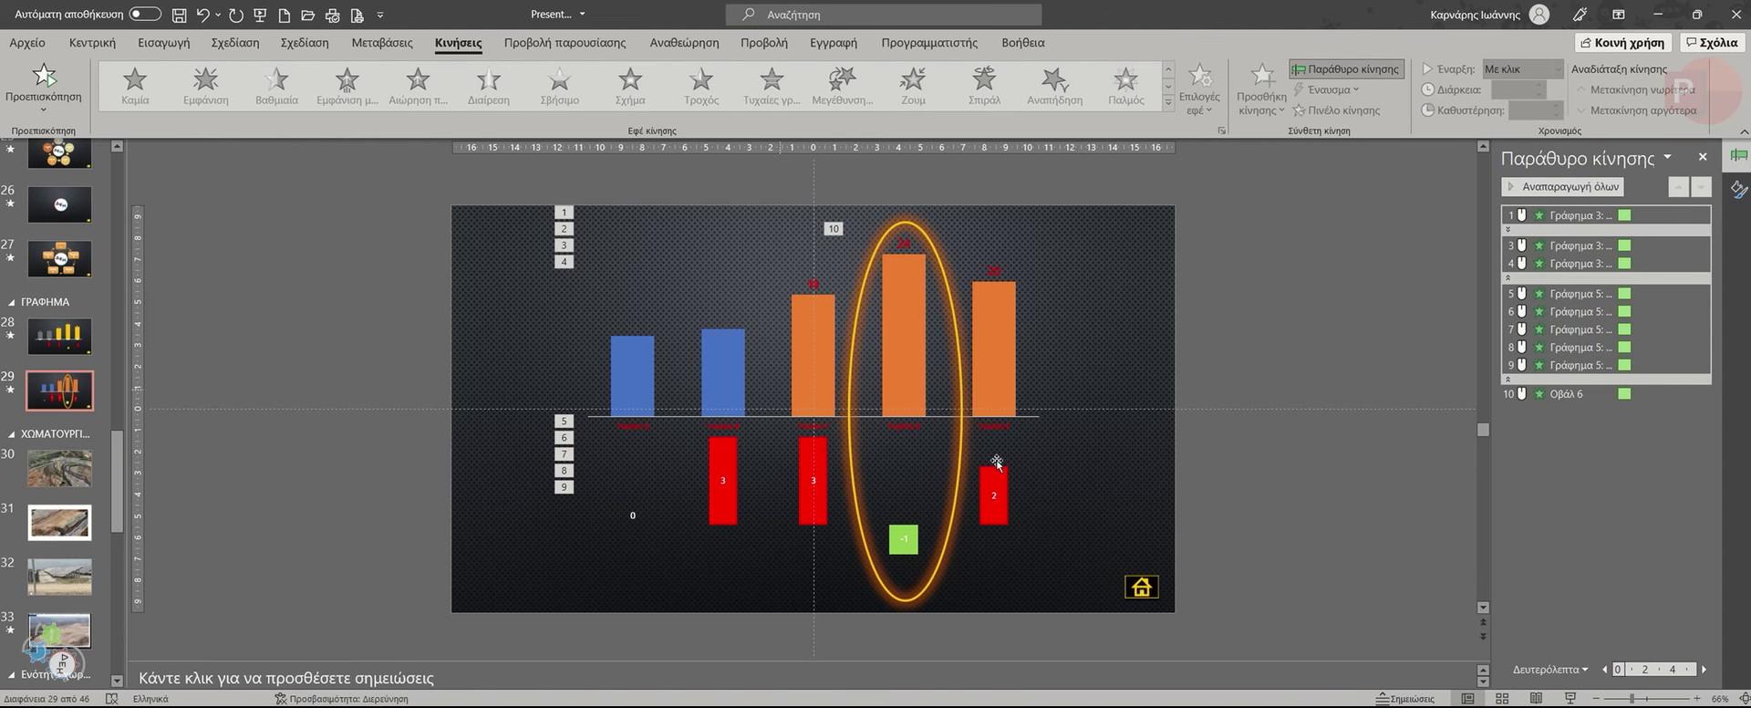
left_click(1571, 698)
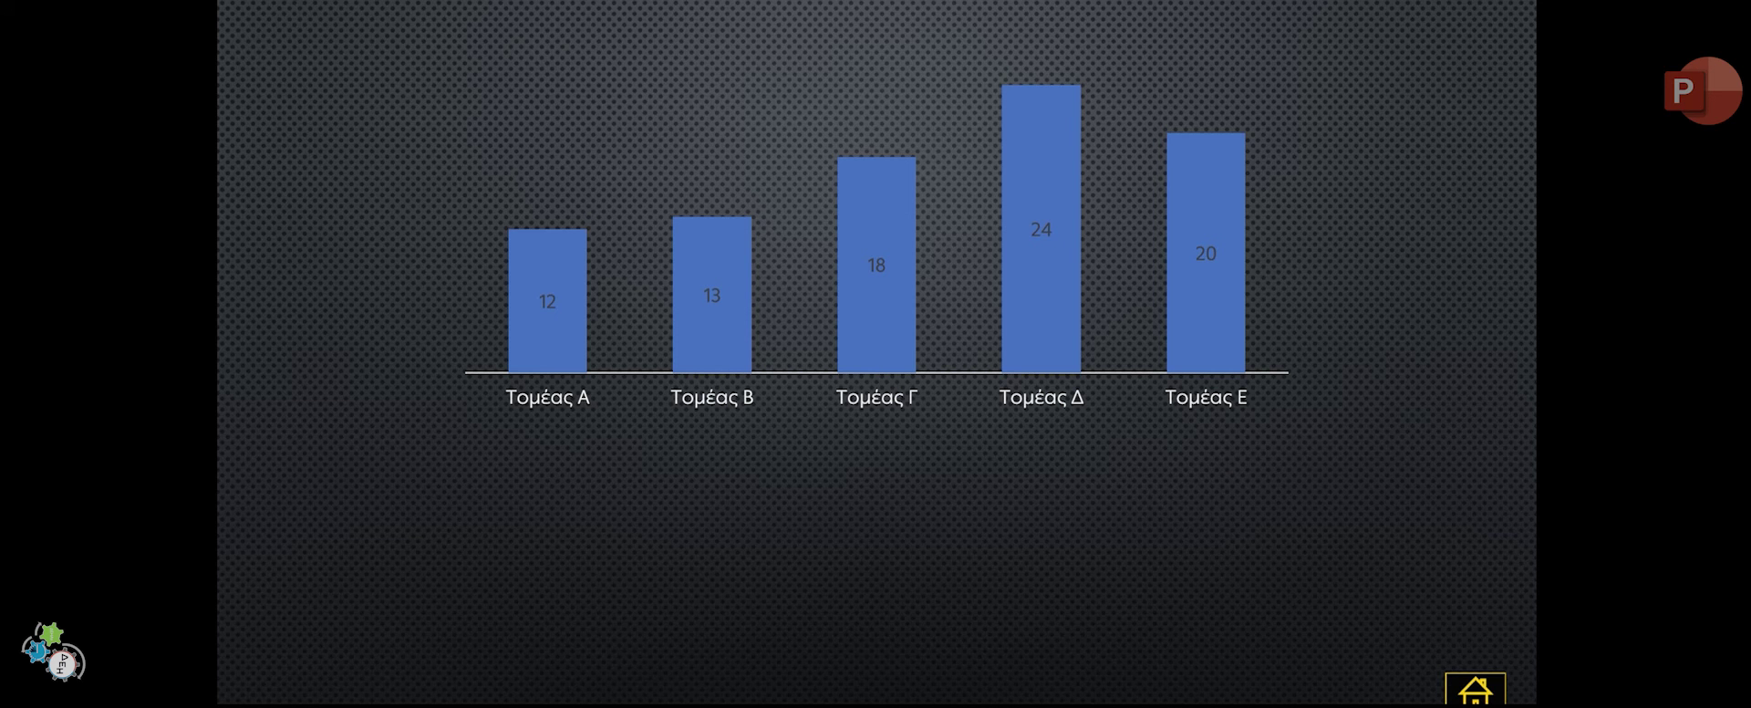
Advance through the chart animations until the glowing oval fades in.
key("Right")
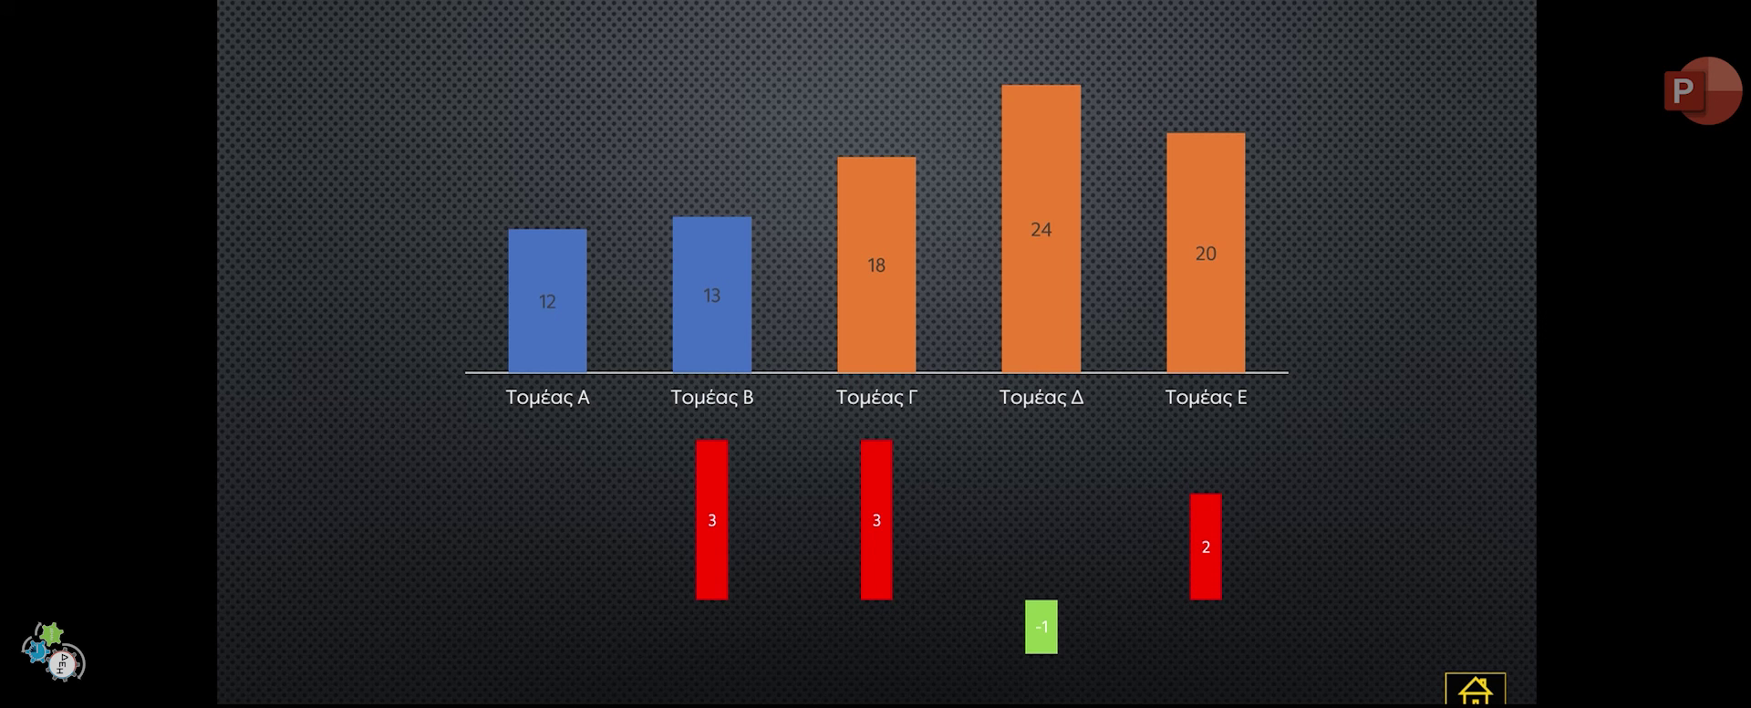
key("Right")
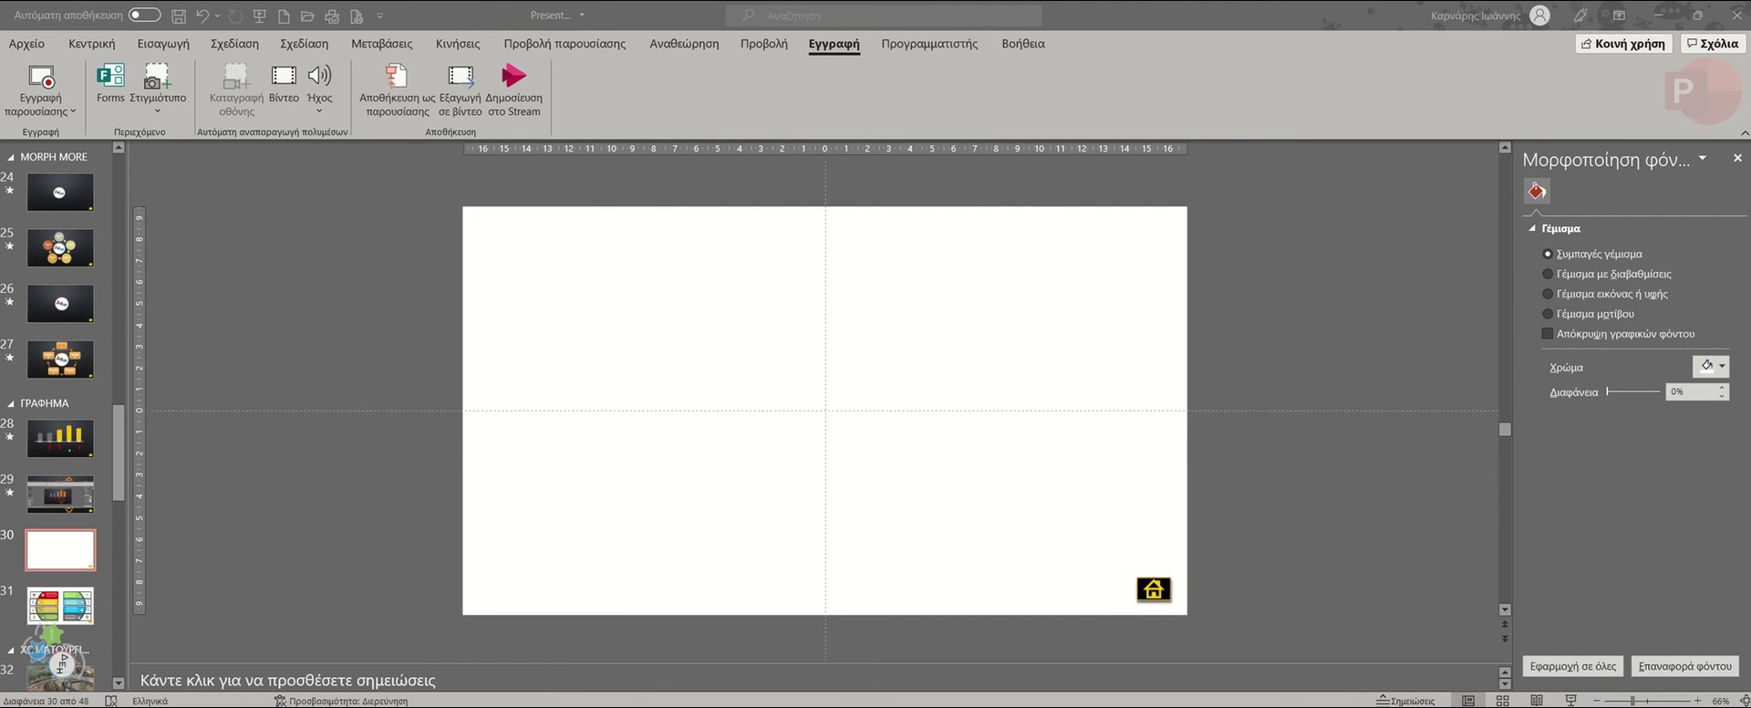
Bring up Chrome with the '8 Step Rounded Rectangle Infographic' video.
mouse_move(446, 694)
left_click(535, 661)
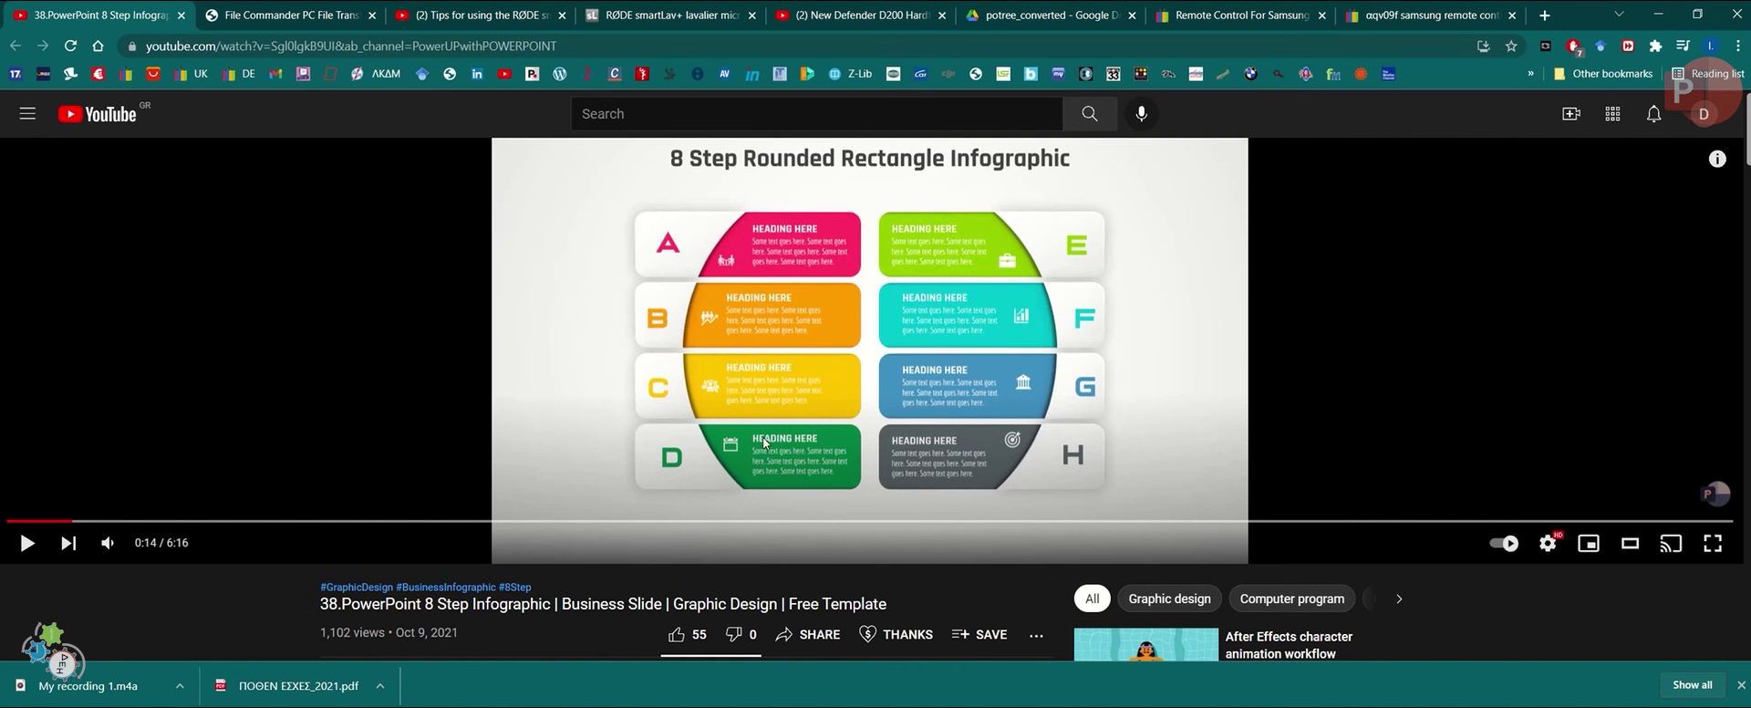
Capture the infographic region of the paused video and copy the screenshot.
key("Print")
mouse_move(626, 204)
left_mouse_down()
mouse_move(1216, 492)
mouse_move(1132, 498)
left_mouse_up()
right_click(888, 375)
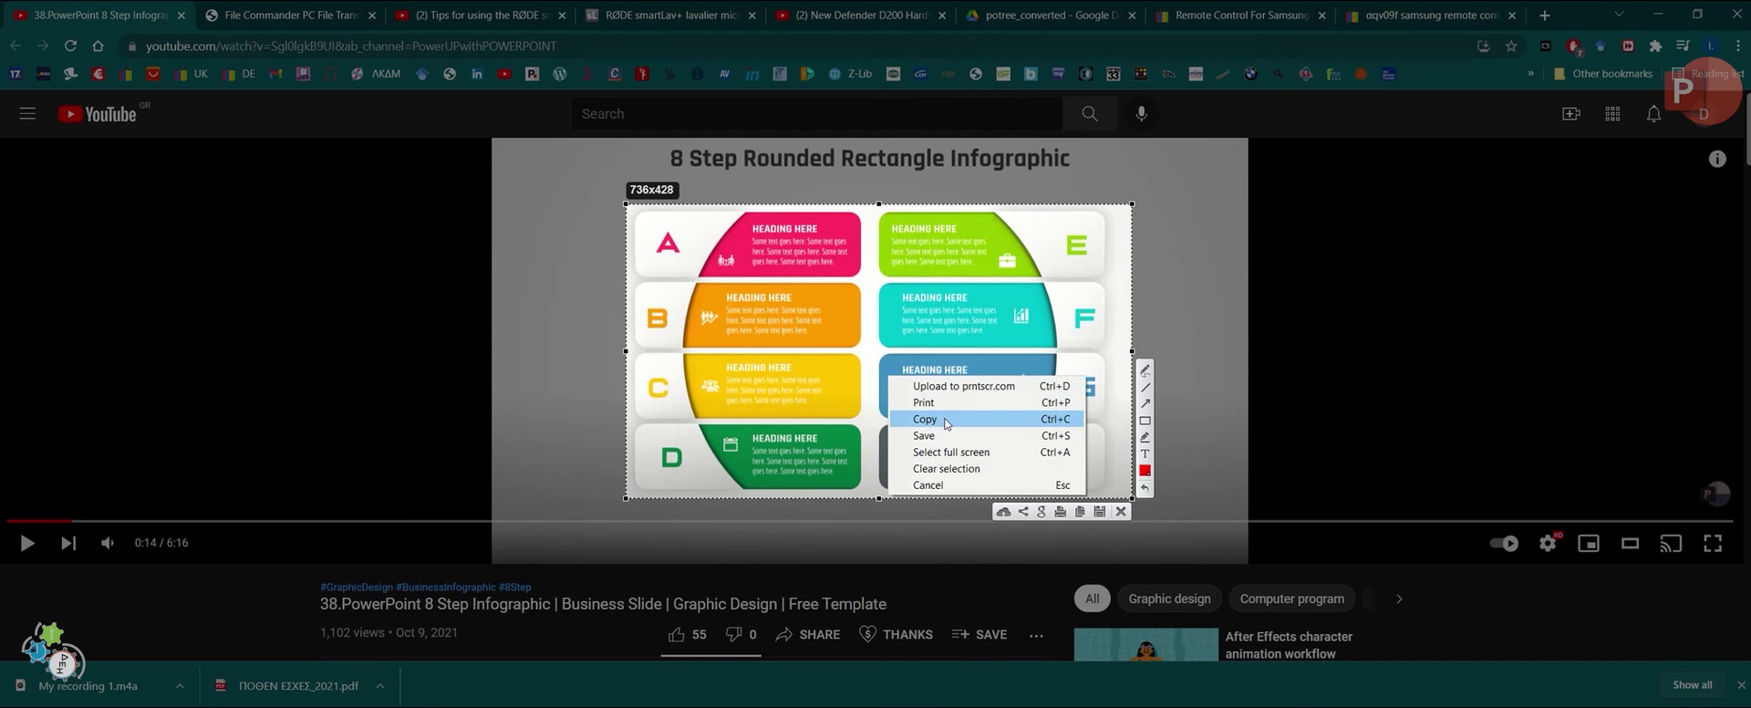
left_click(946, 422)
Paste the infographic screenshot as a picture and park it off the slide's upper left.
mouse_move(829, 702)
left_click(735, 655)
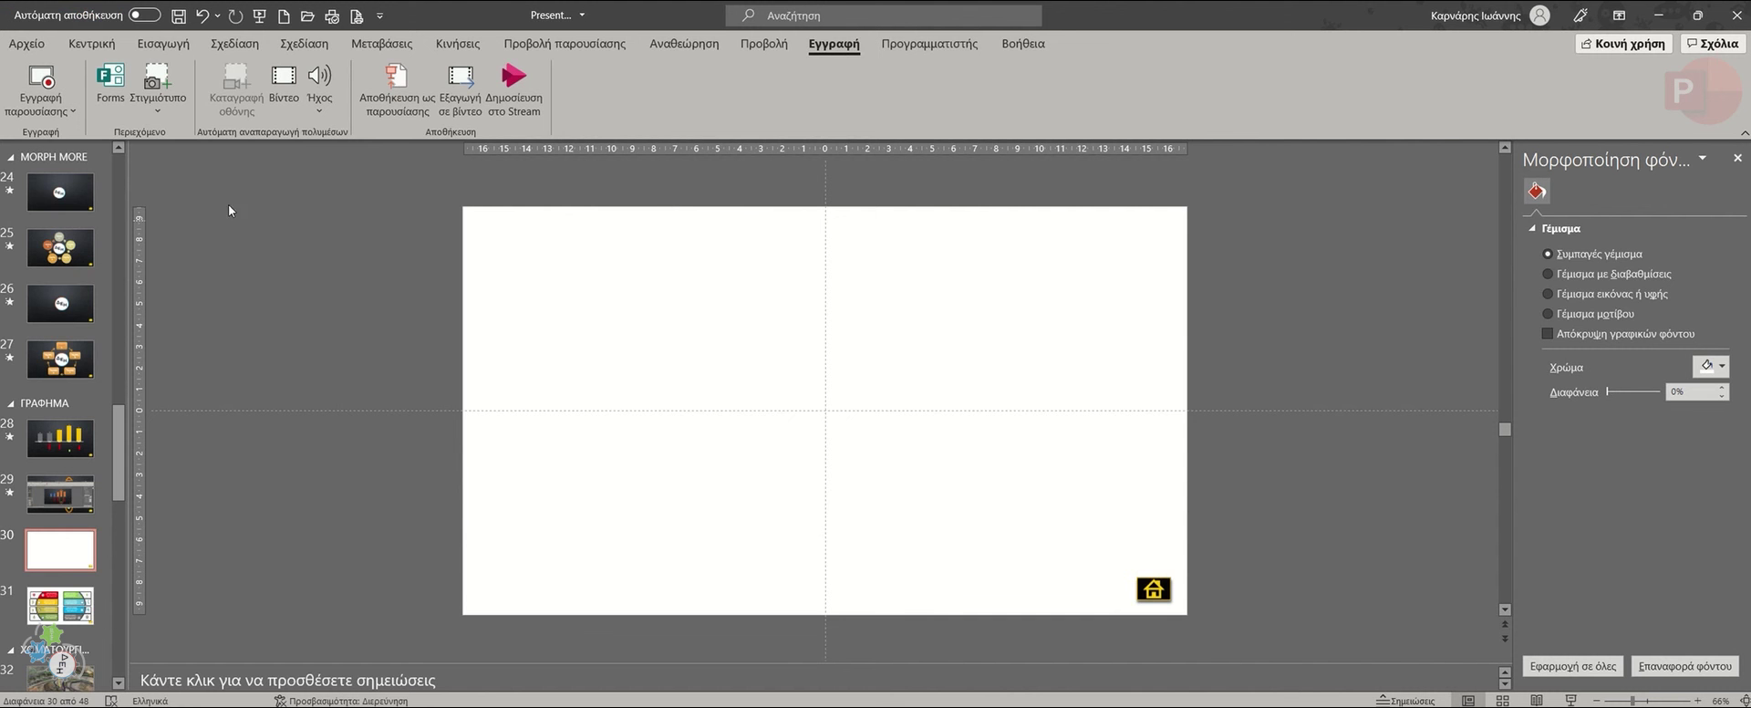
right_click(195, 182)
right_click(590, 278)
left_click(639, 312)
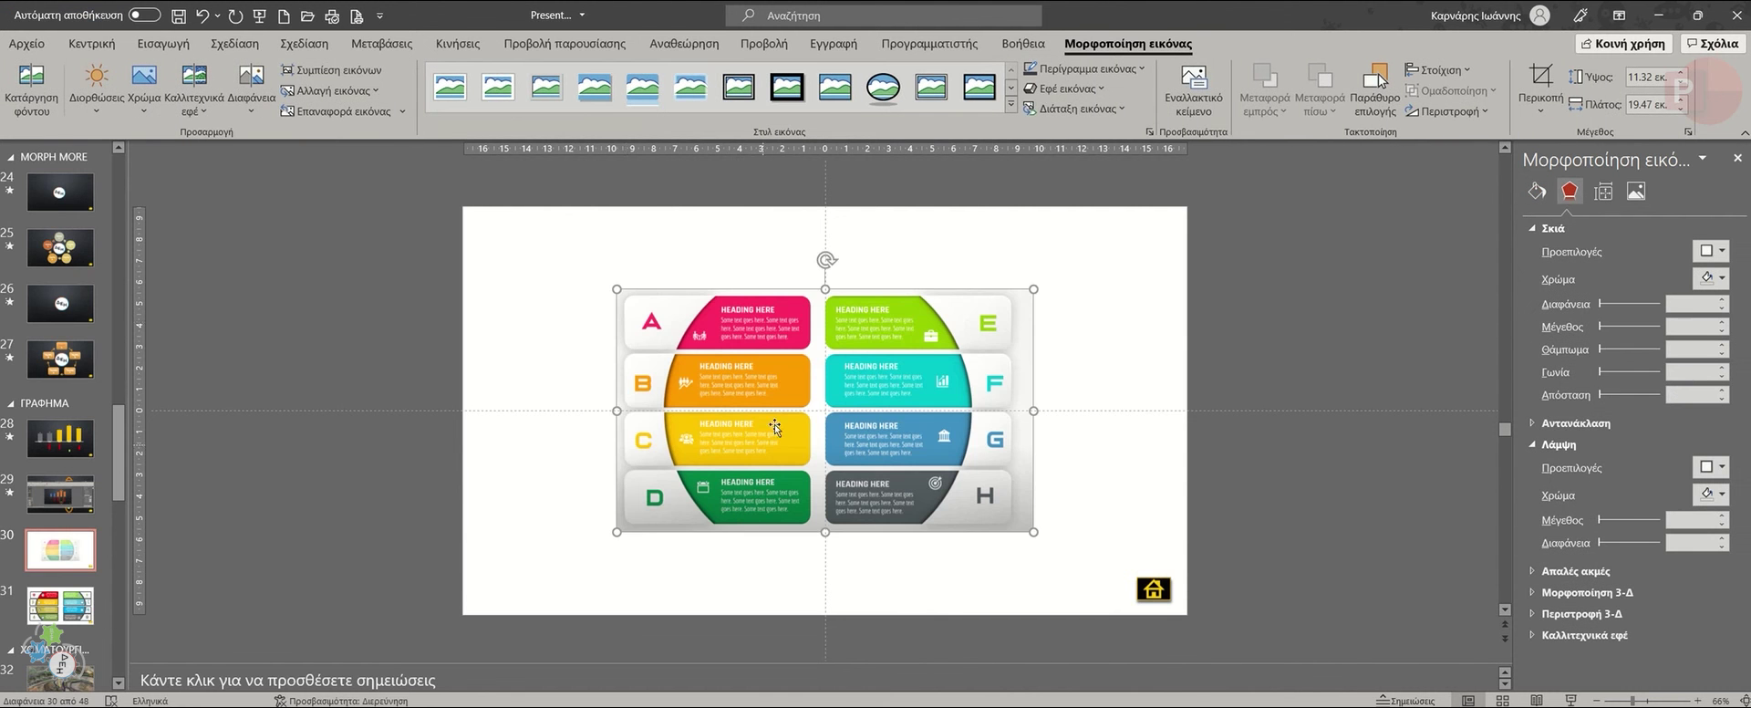
left_click_drag(775, 428, 287, 328)
scroll(509, 444, "down", 2)
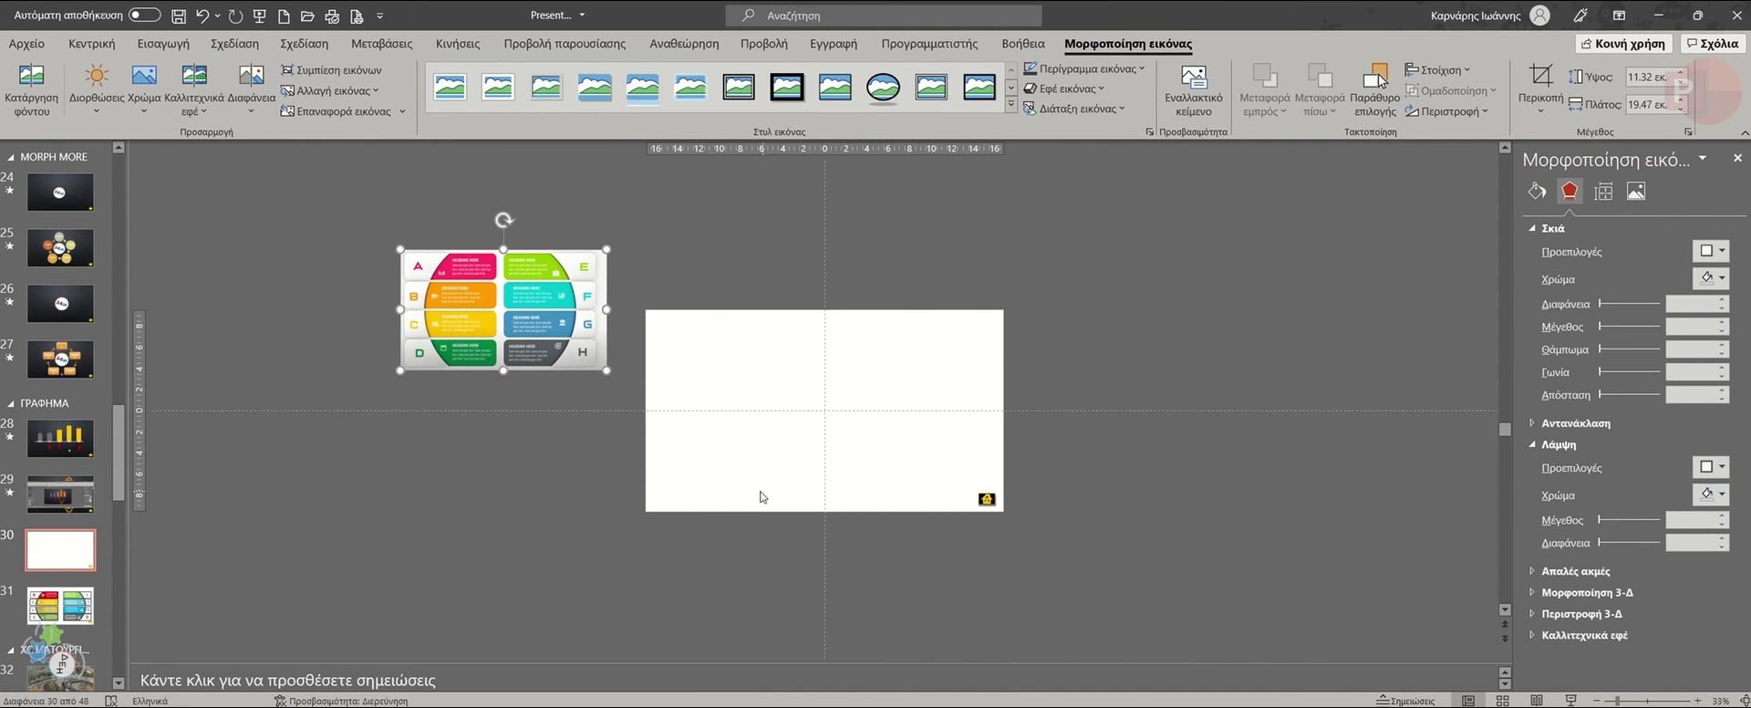
scroll(730, 502, "up", 2)
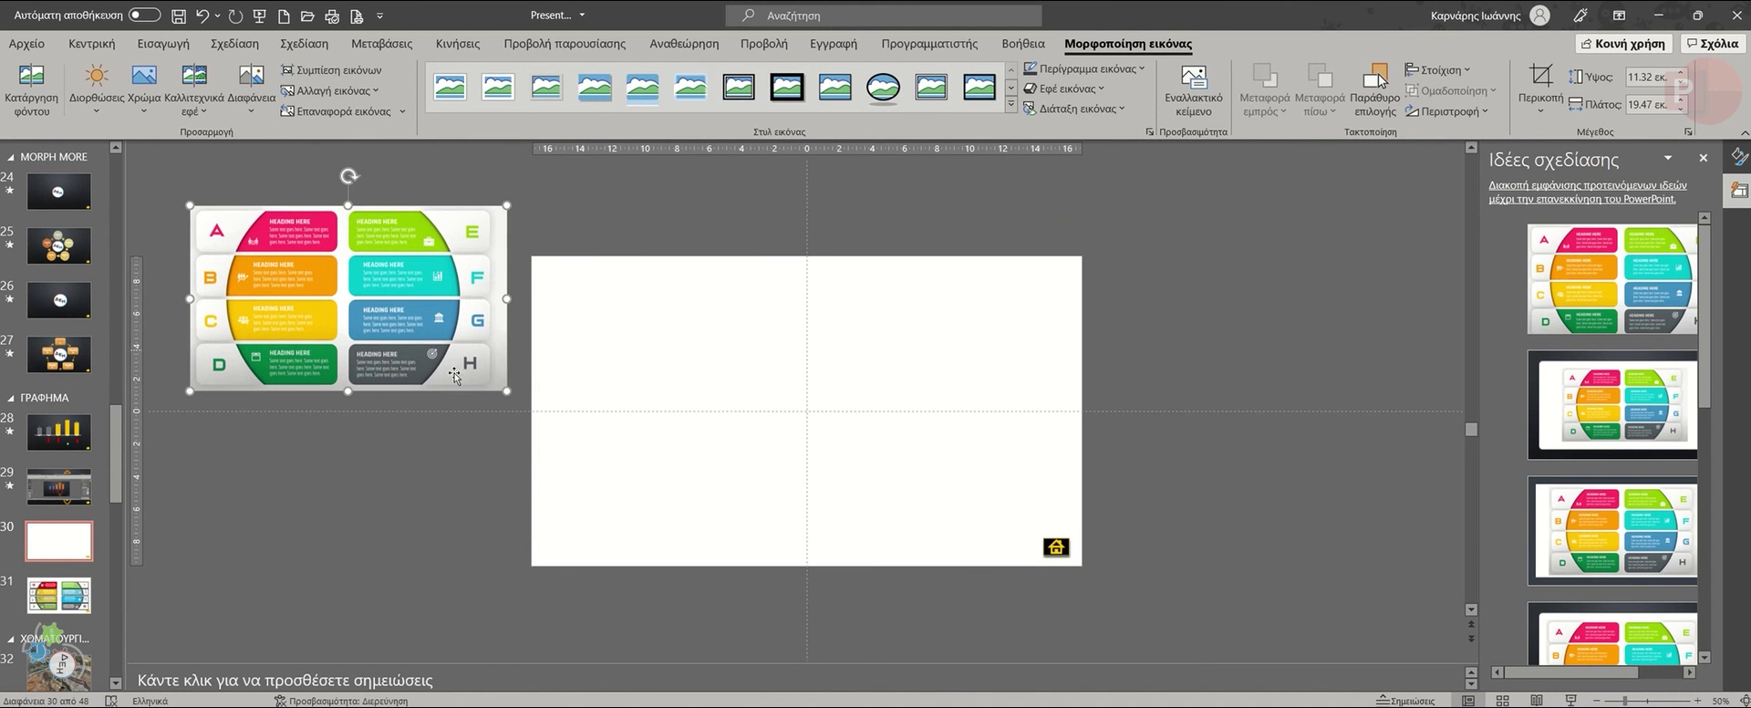
Insert a Vertical Picture List SmartArt graphic on slide 30.
left_click(166, 44)
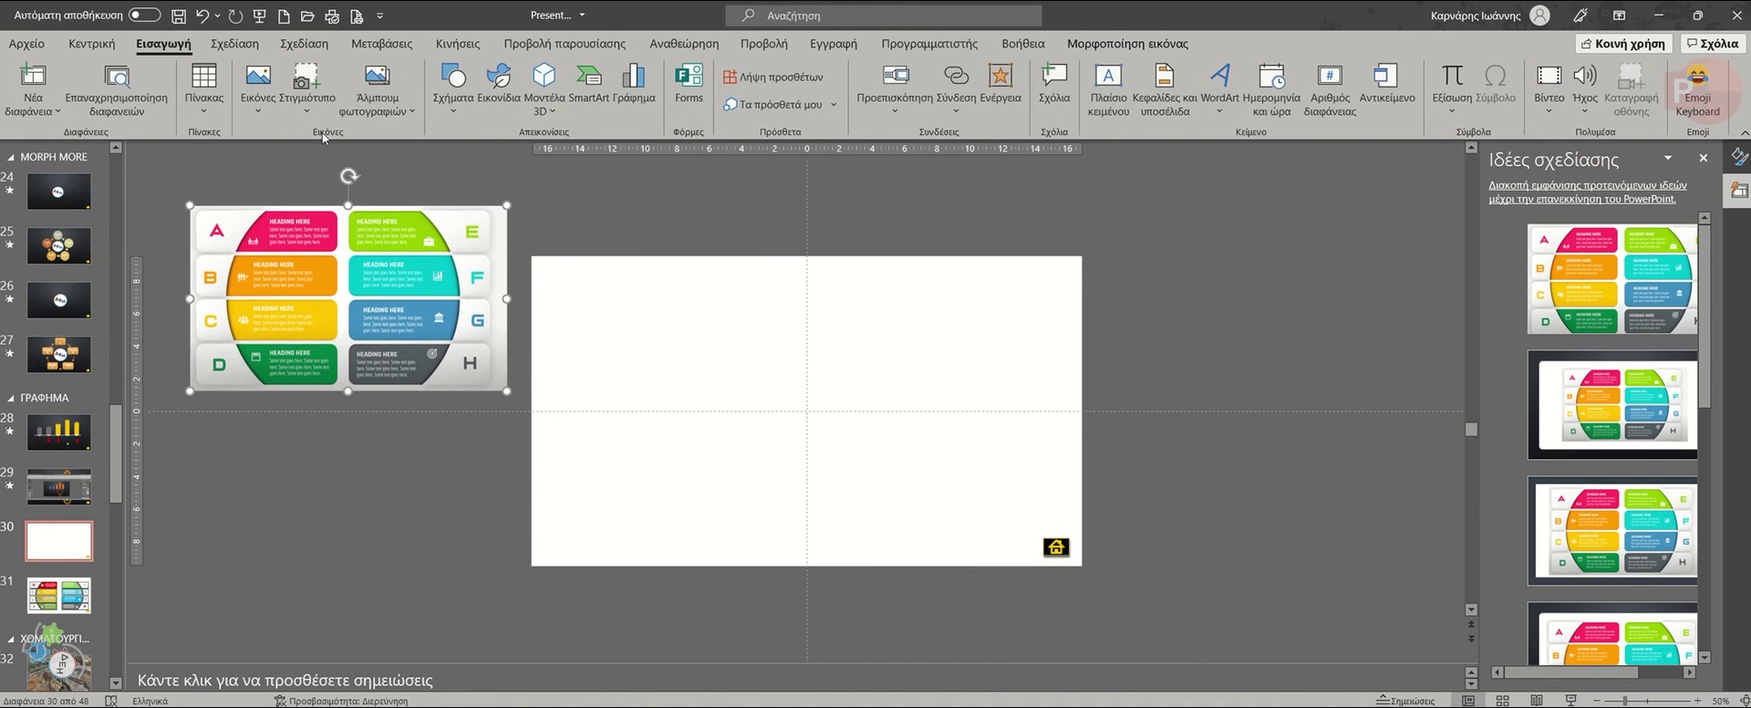
left_click(588, 87)
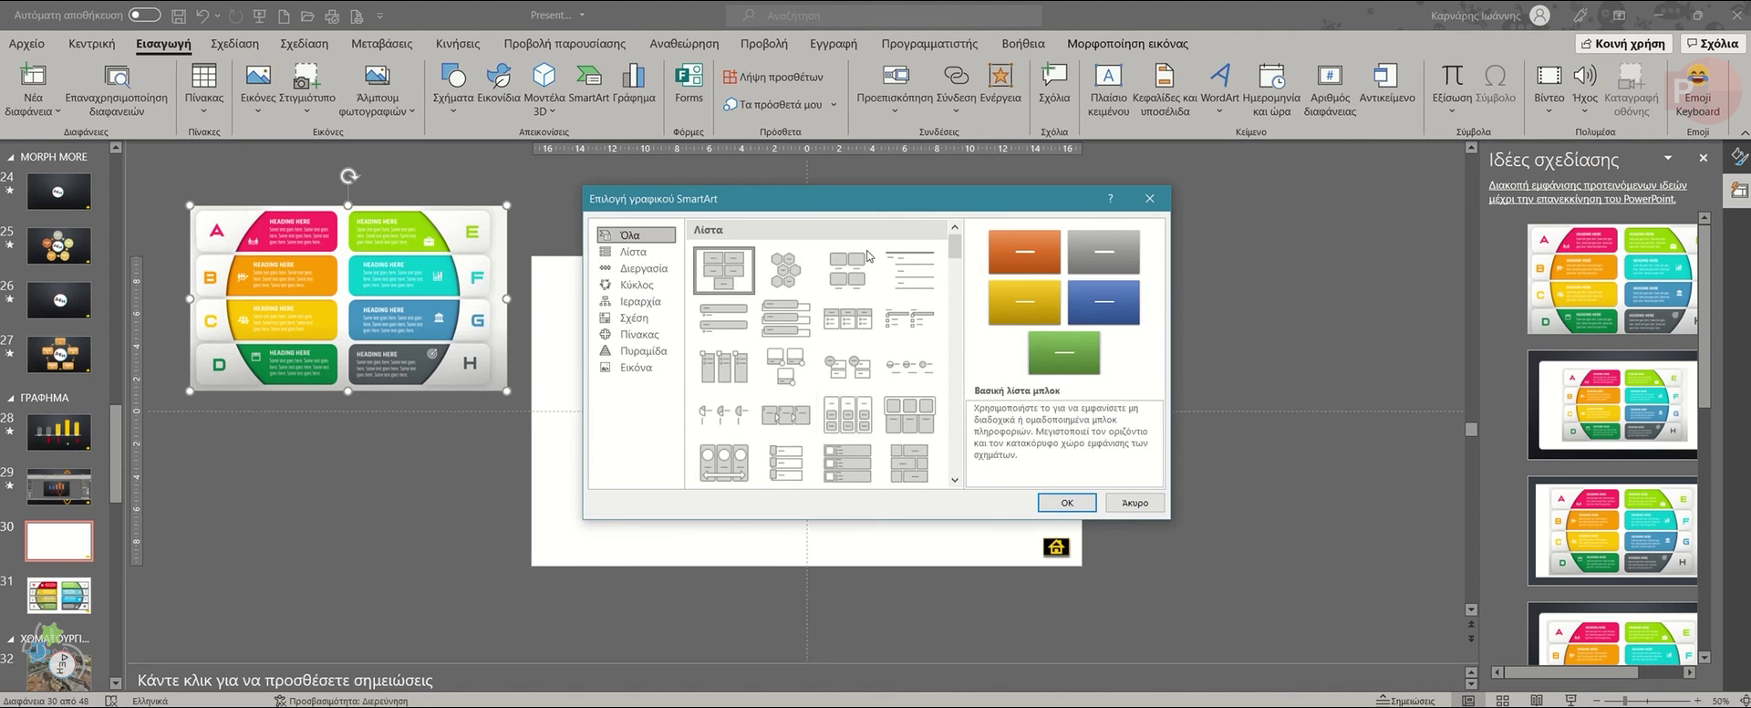
left_click(848, 464)
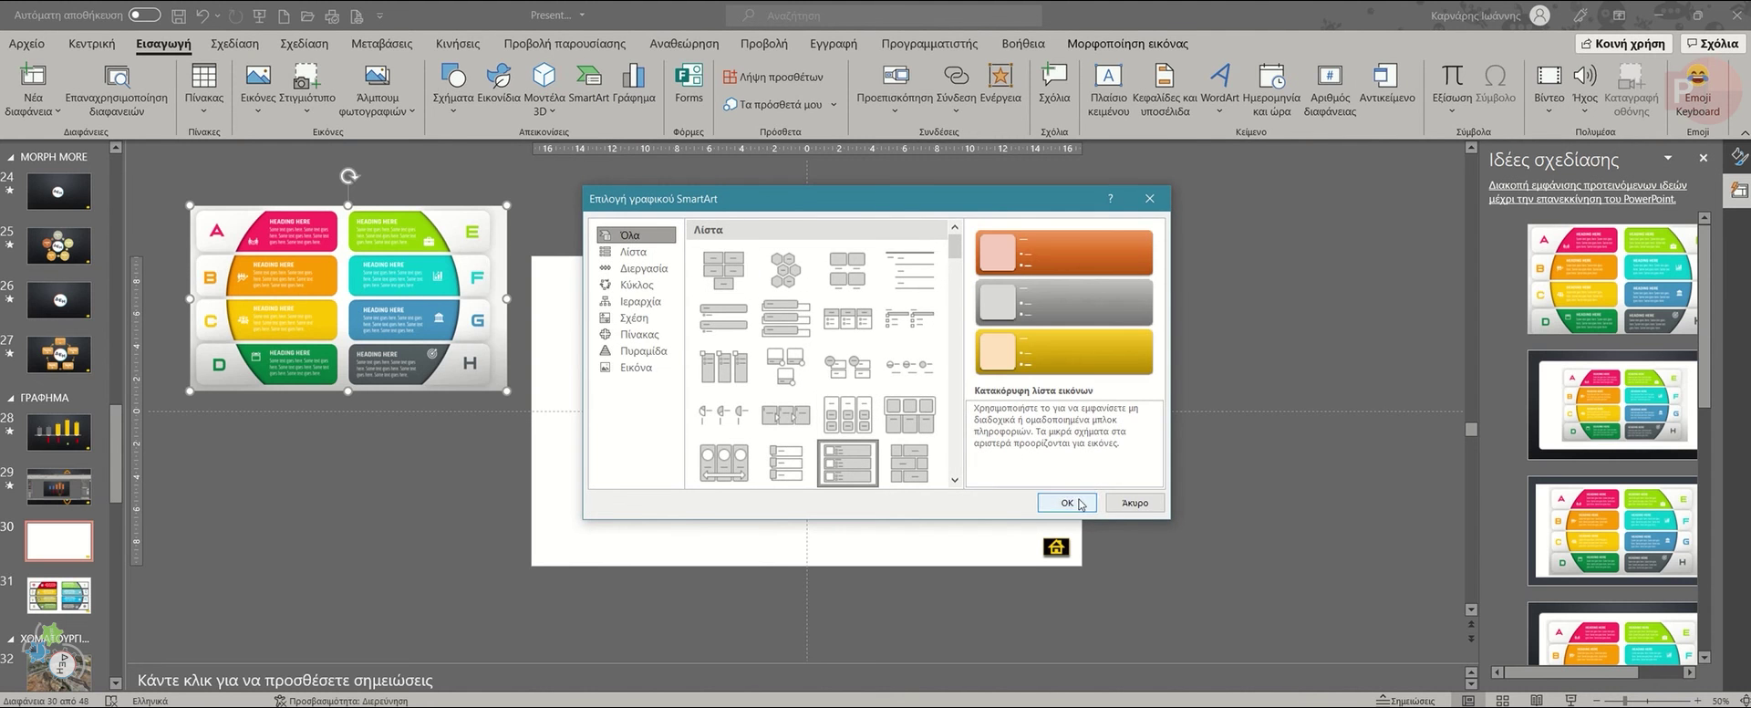
left_click(1066, 503)
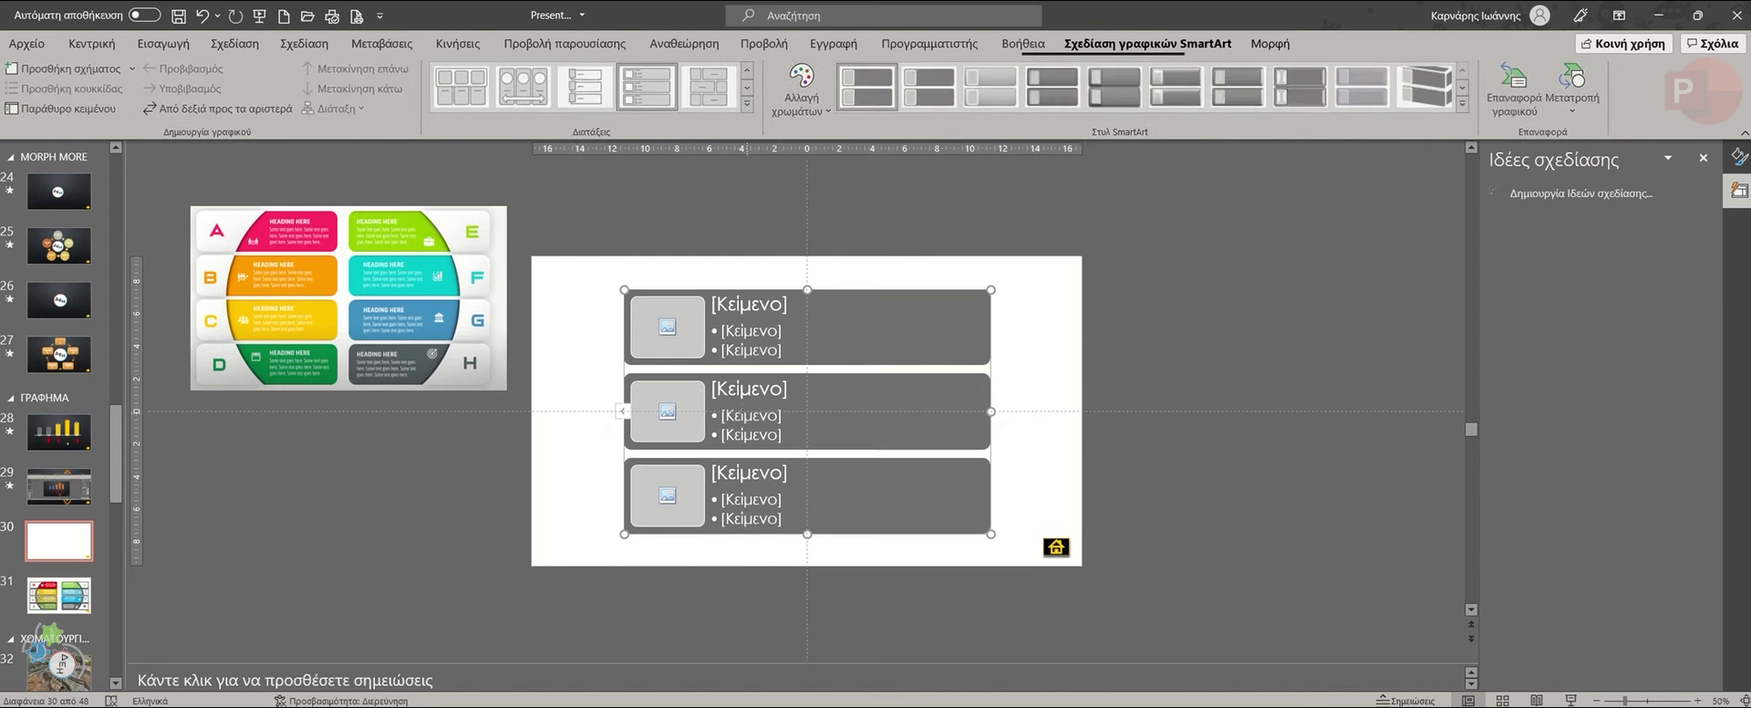
Add a fourth row to the SmartArt through its text pane, then close the pane.
left_click(624, 411)
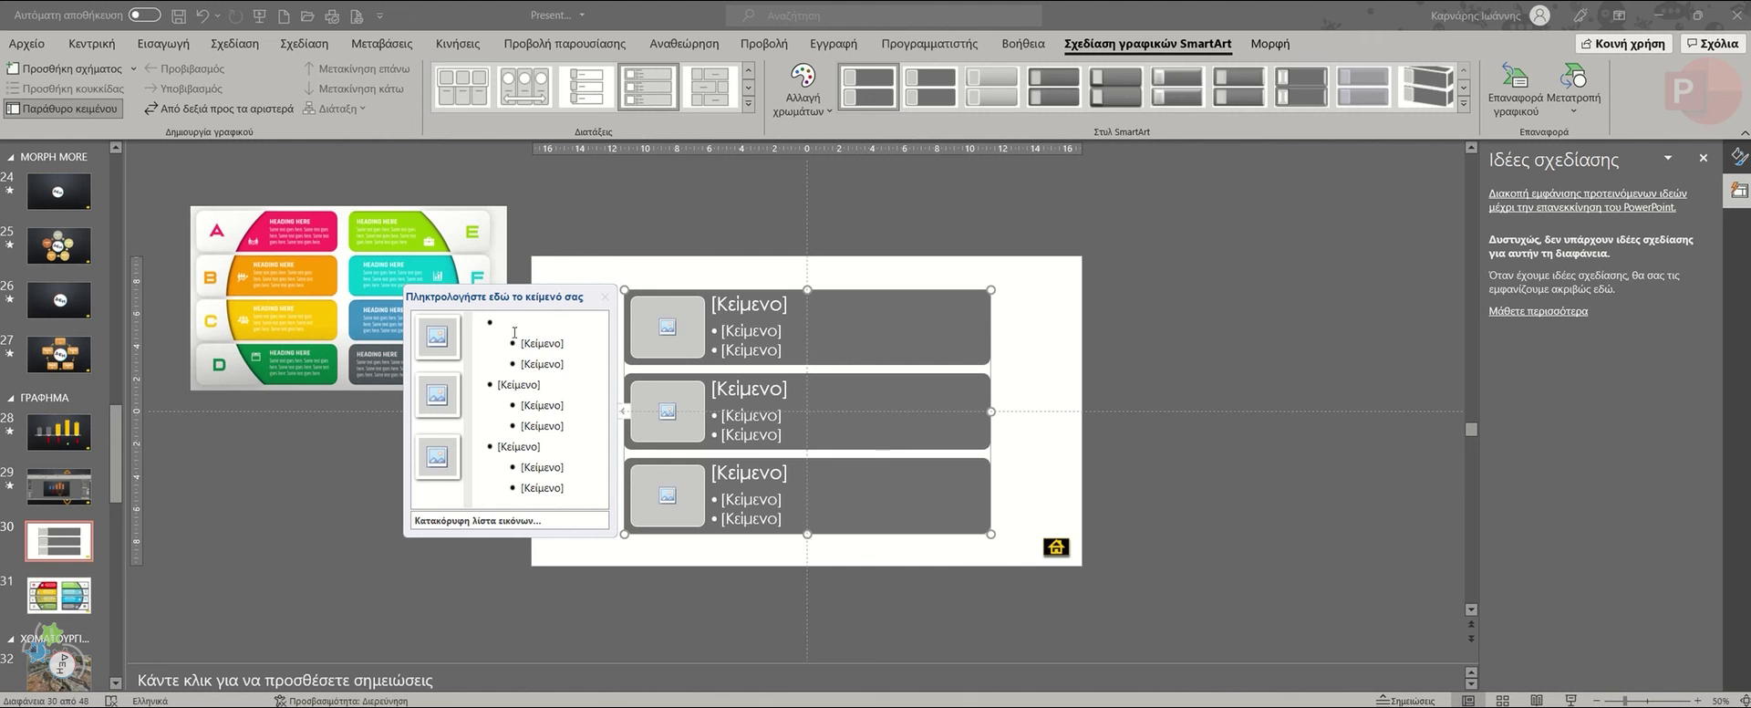
left_click(512, 326)
key("Return")
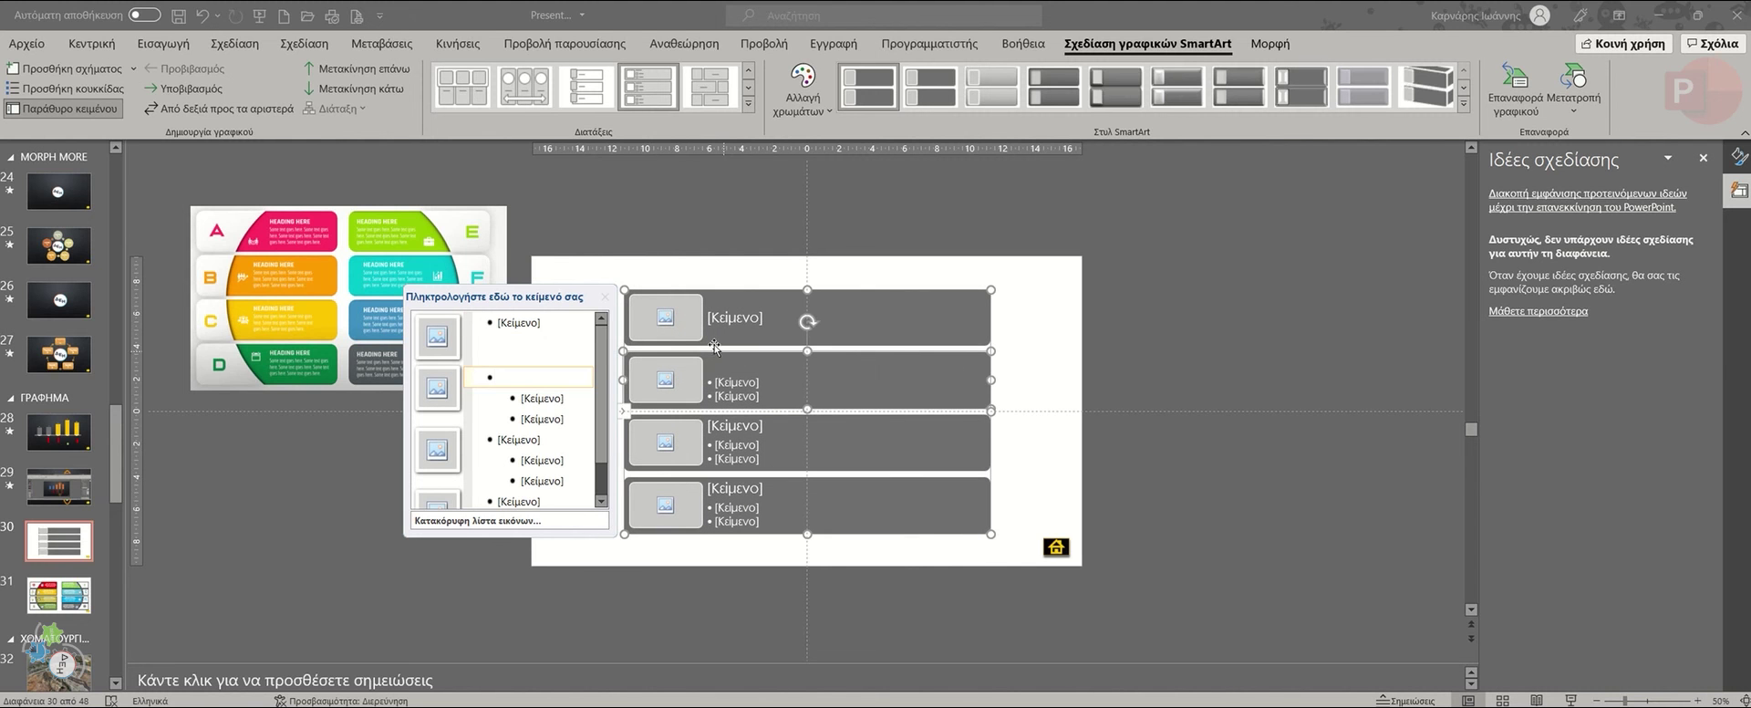
left_click(605, 297)
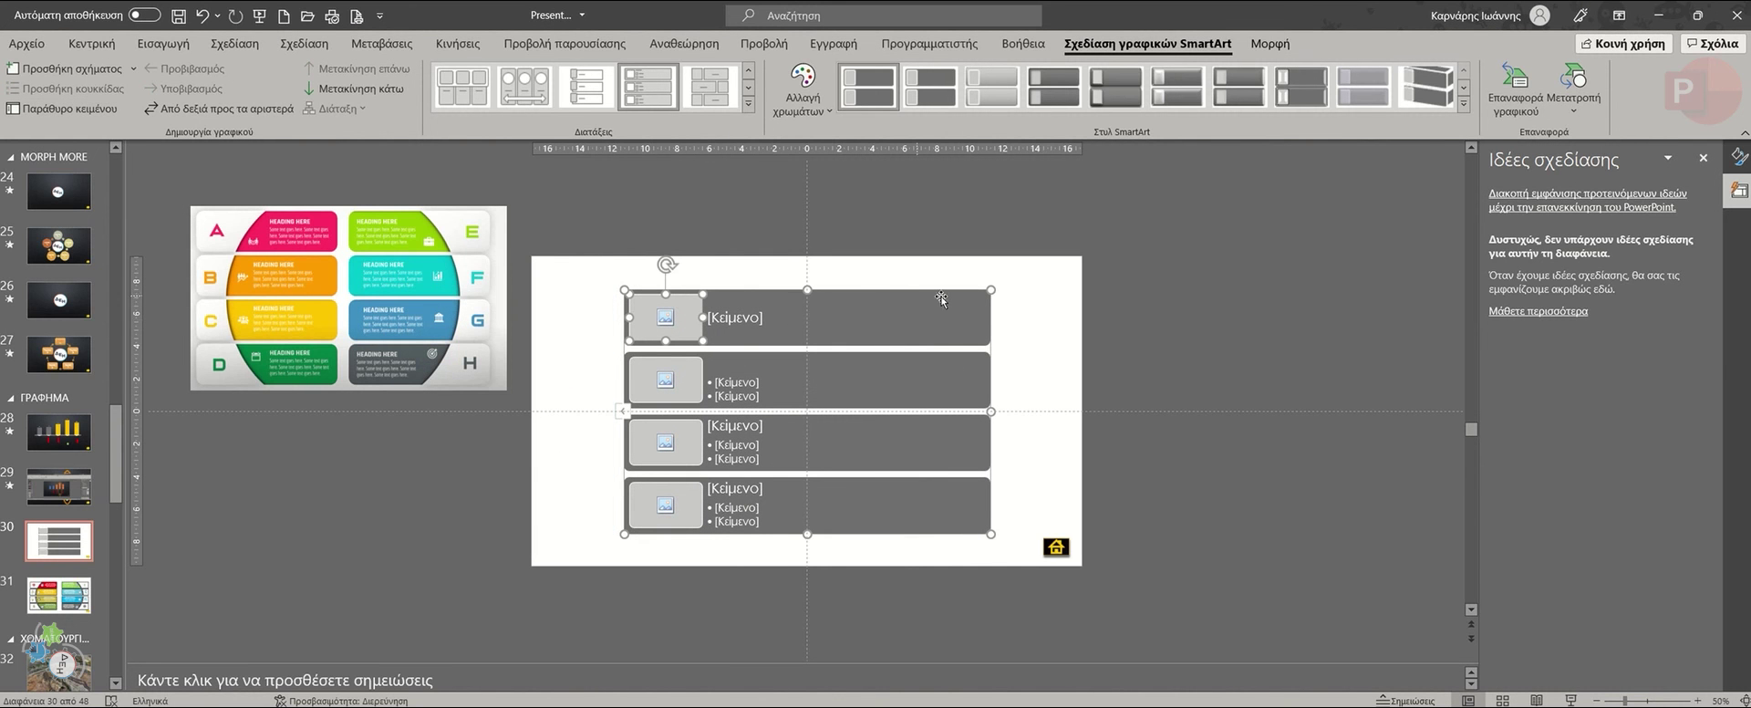
right_click(992, 326)
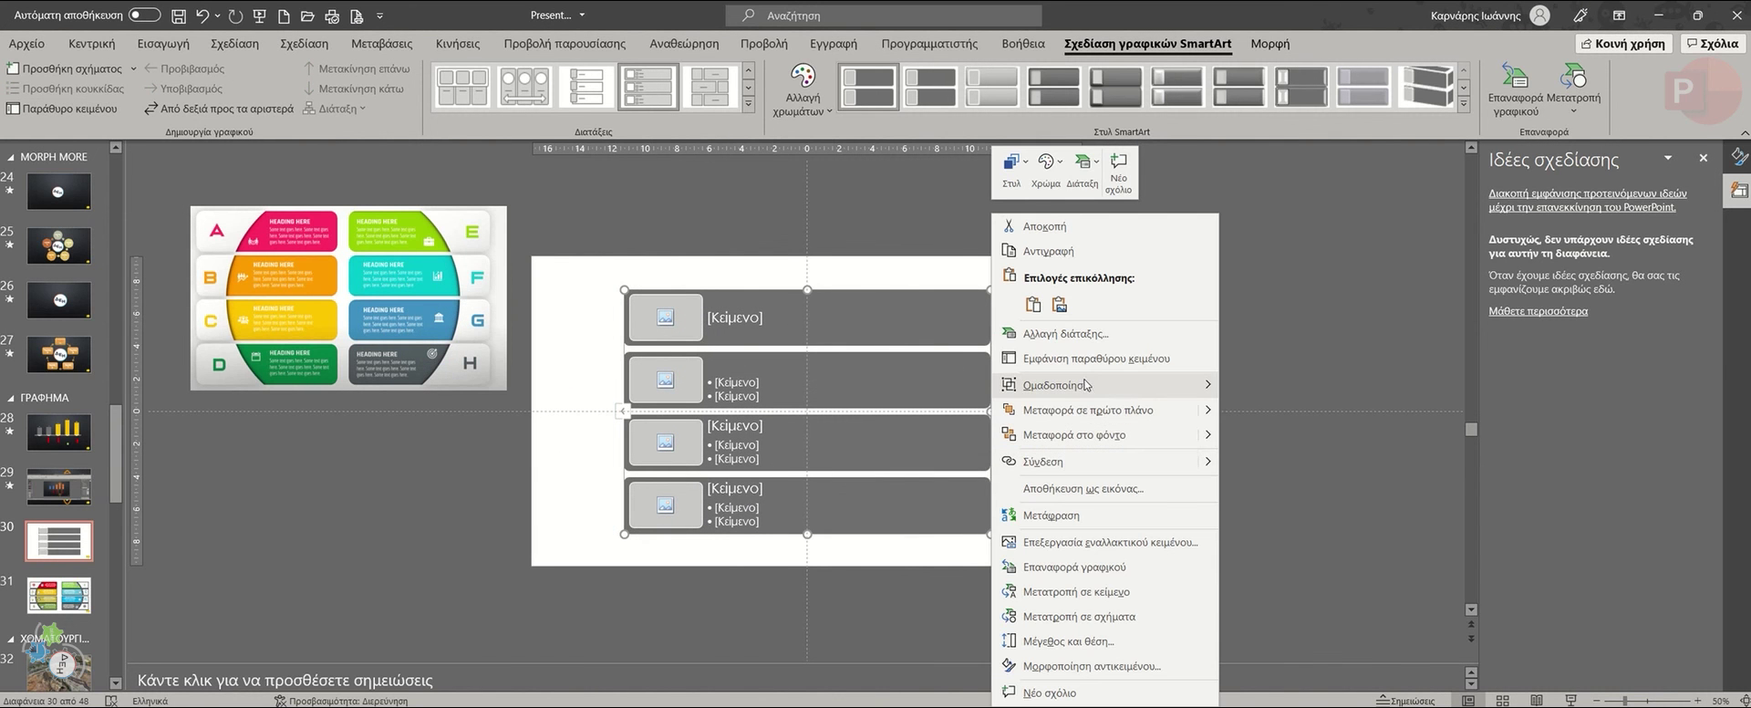
Ungroup the SmartArt and delete the light square from each of the four bars.
mouse_move(1095, 388)
left_click(1248, 438)
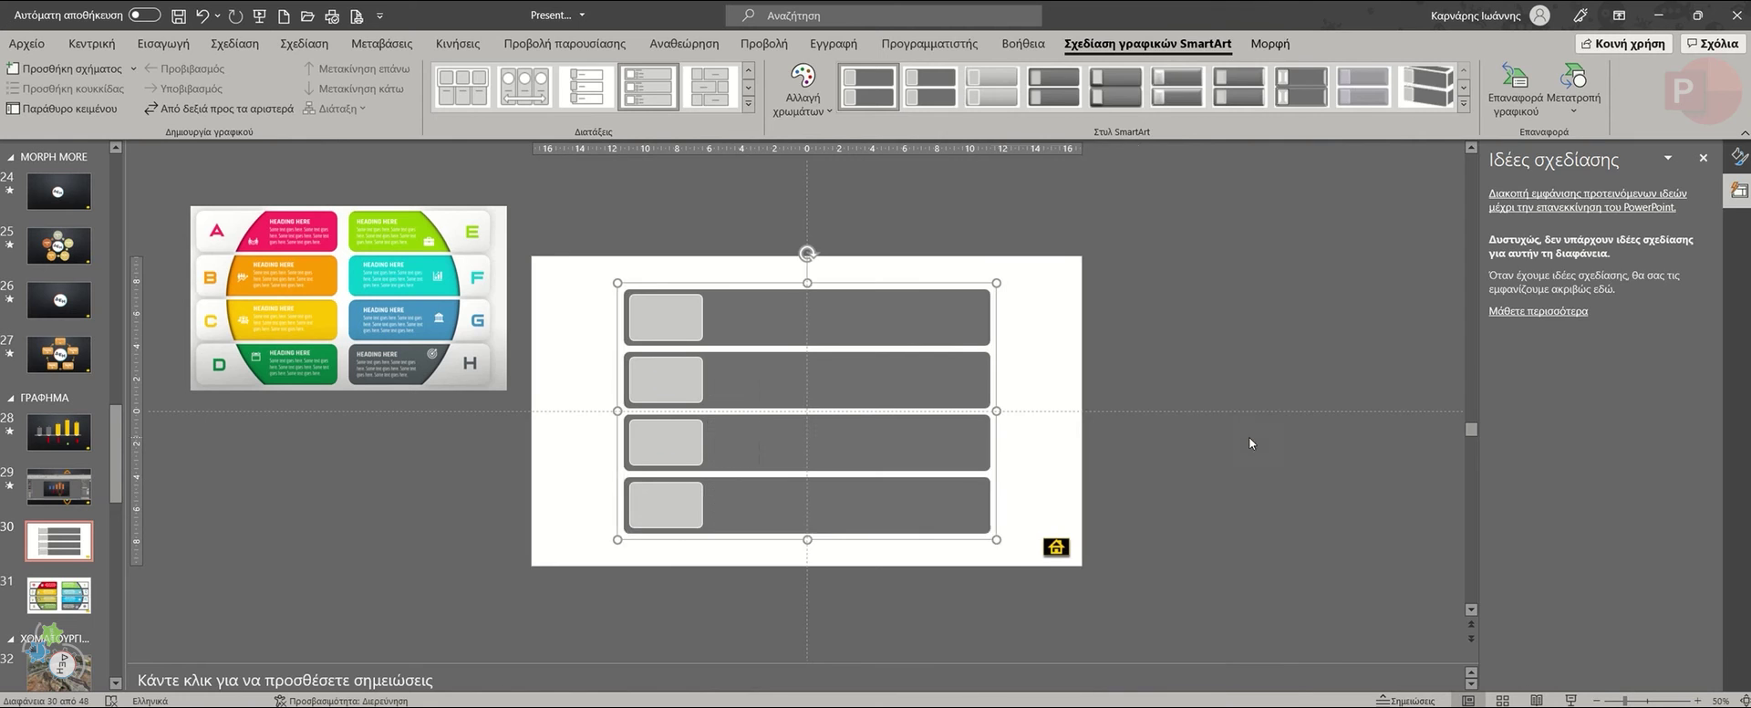
left_click(715, 326)
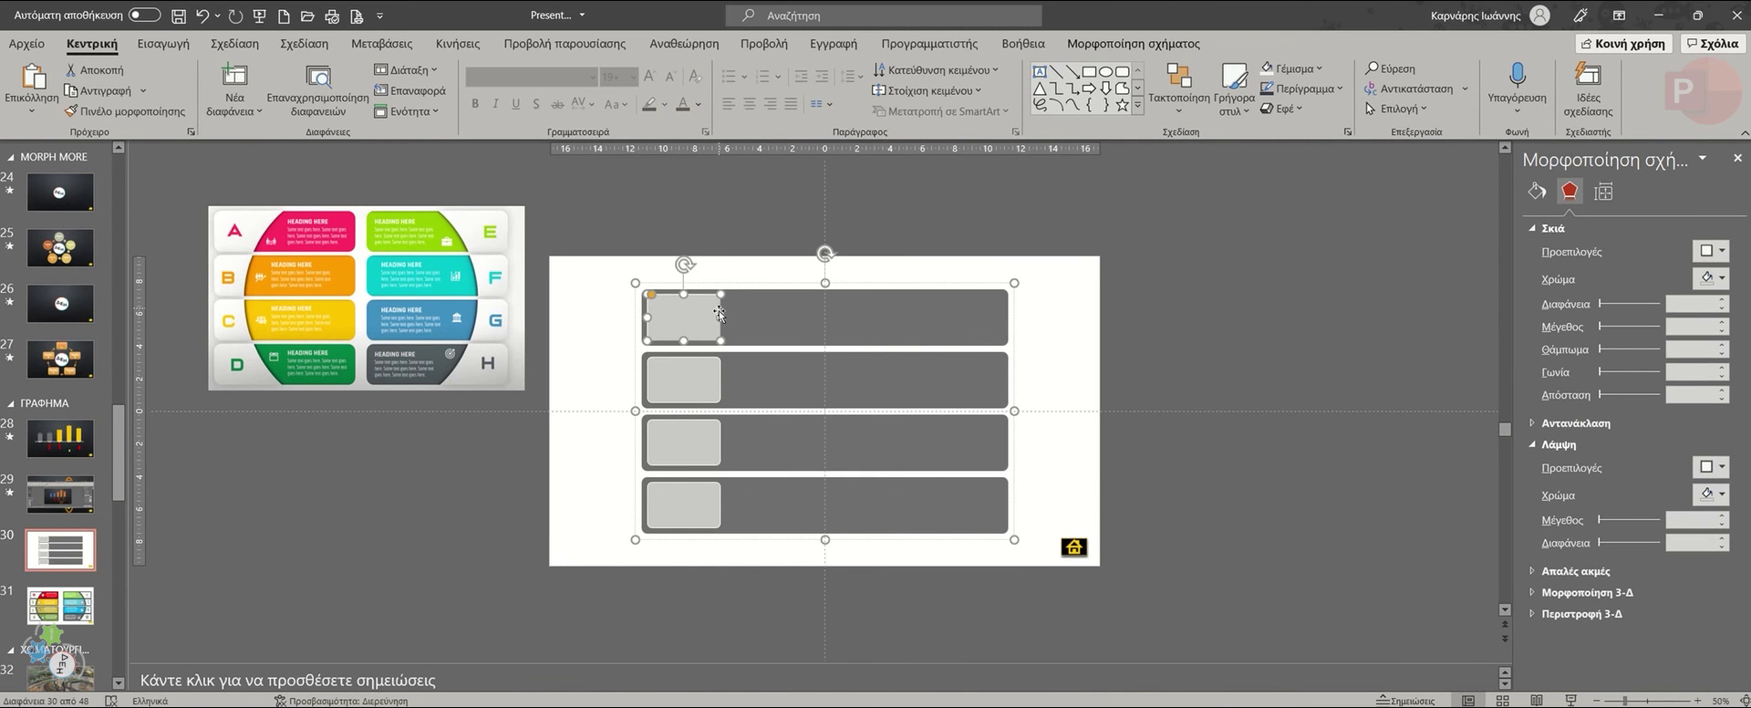
key("Delete")
left_click(718, 374)
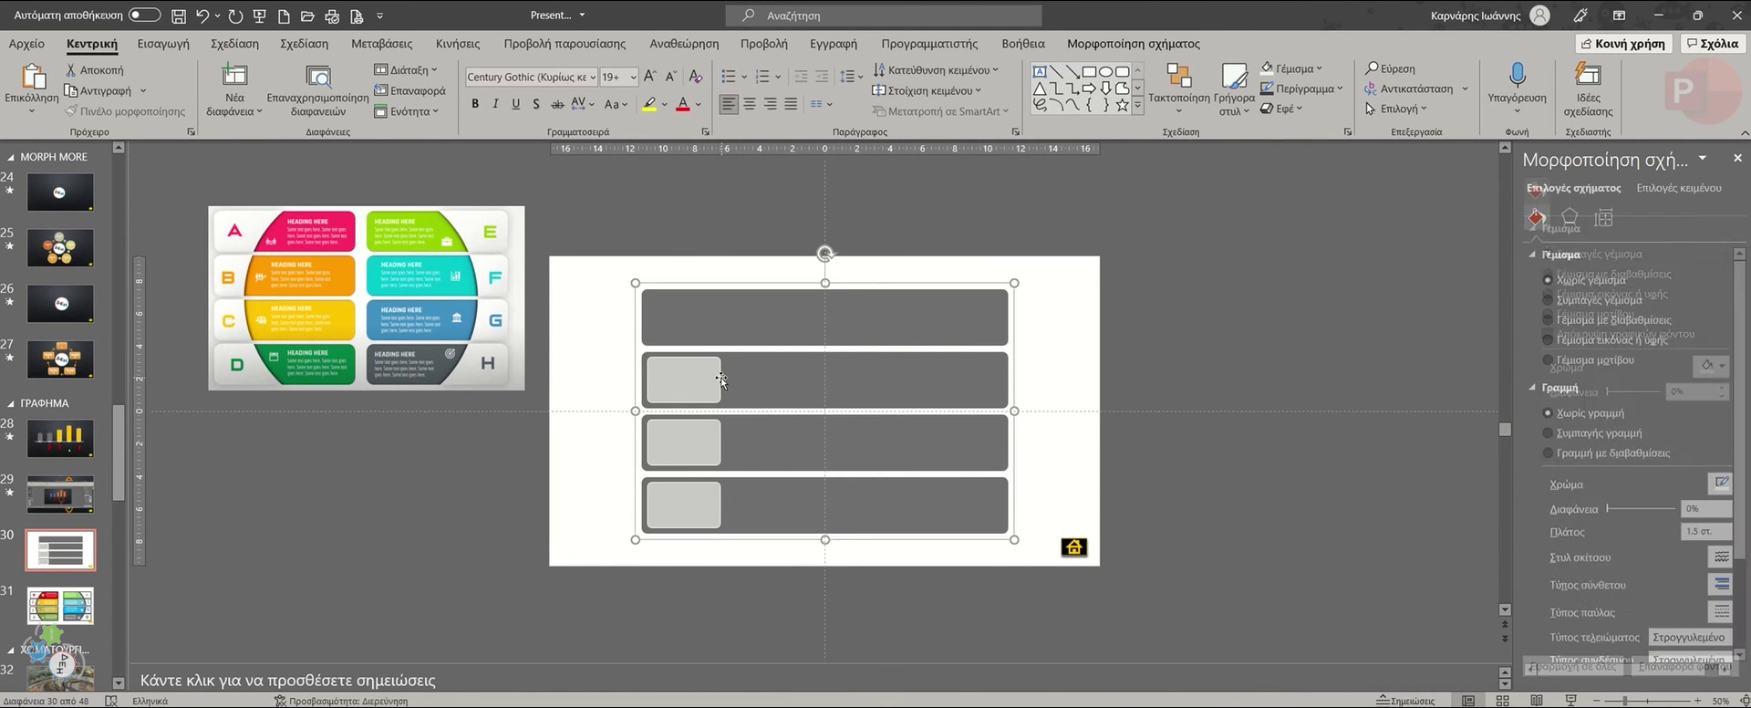
key("Delete")
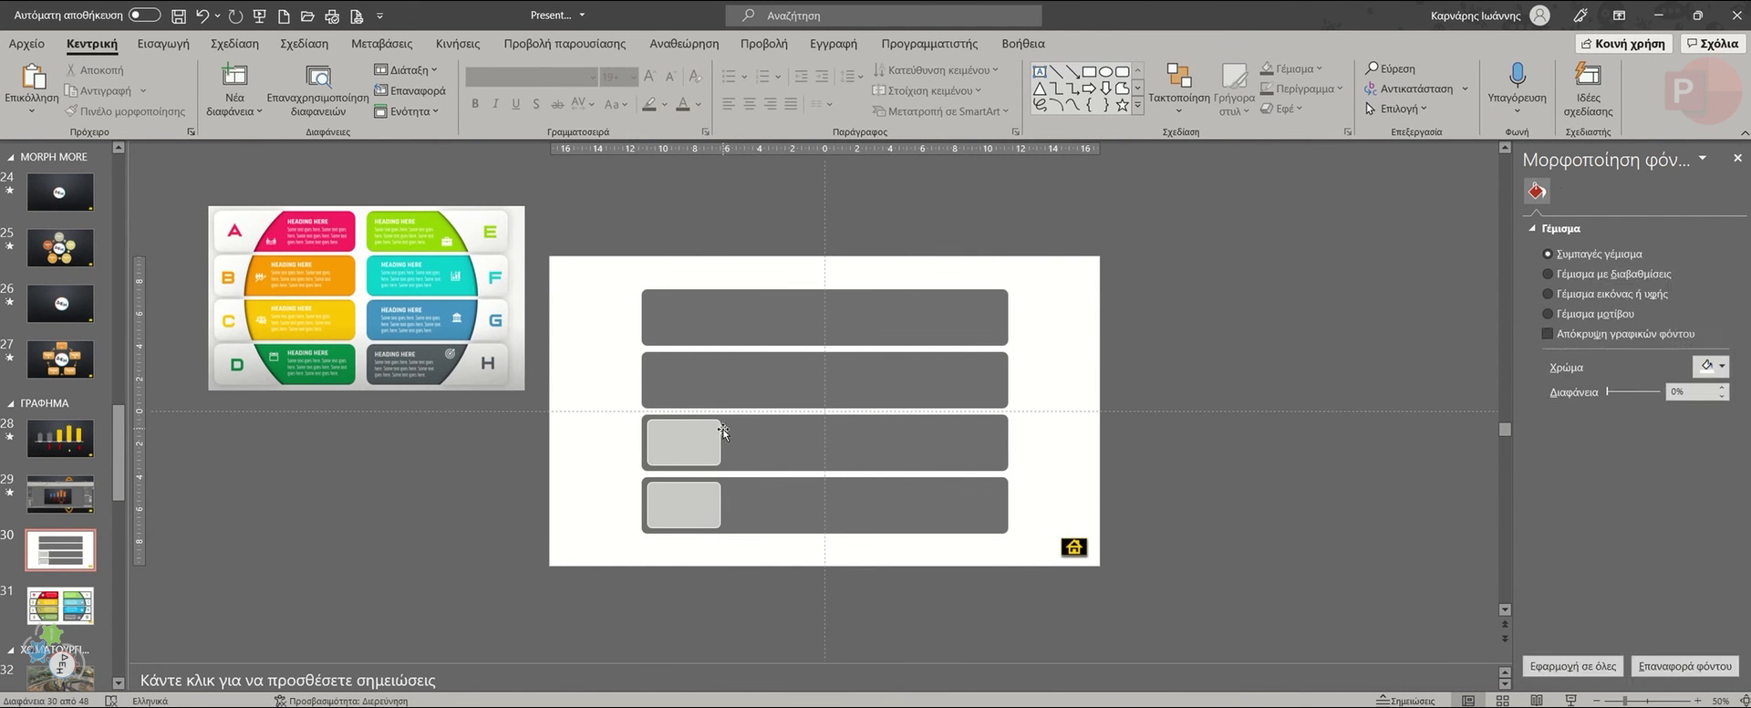
left_click(718, 439)
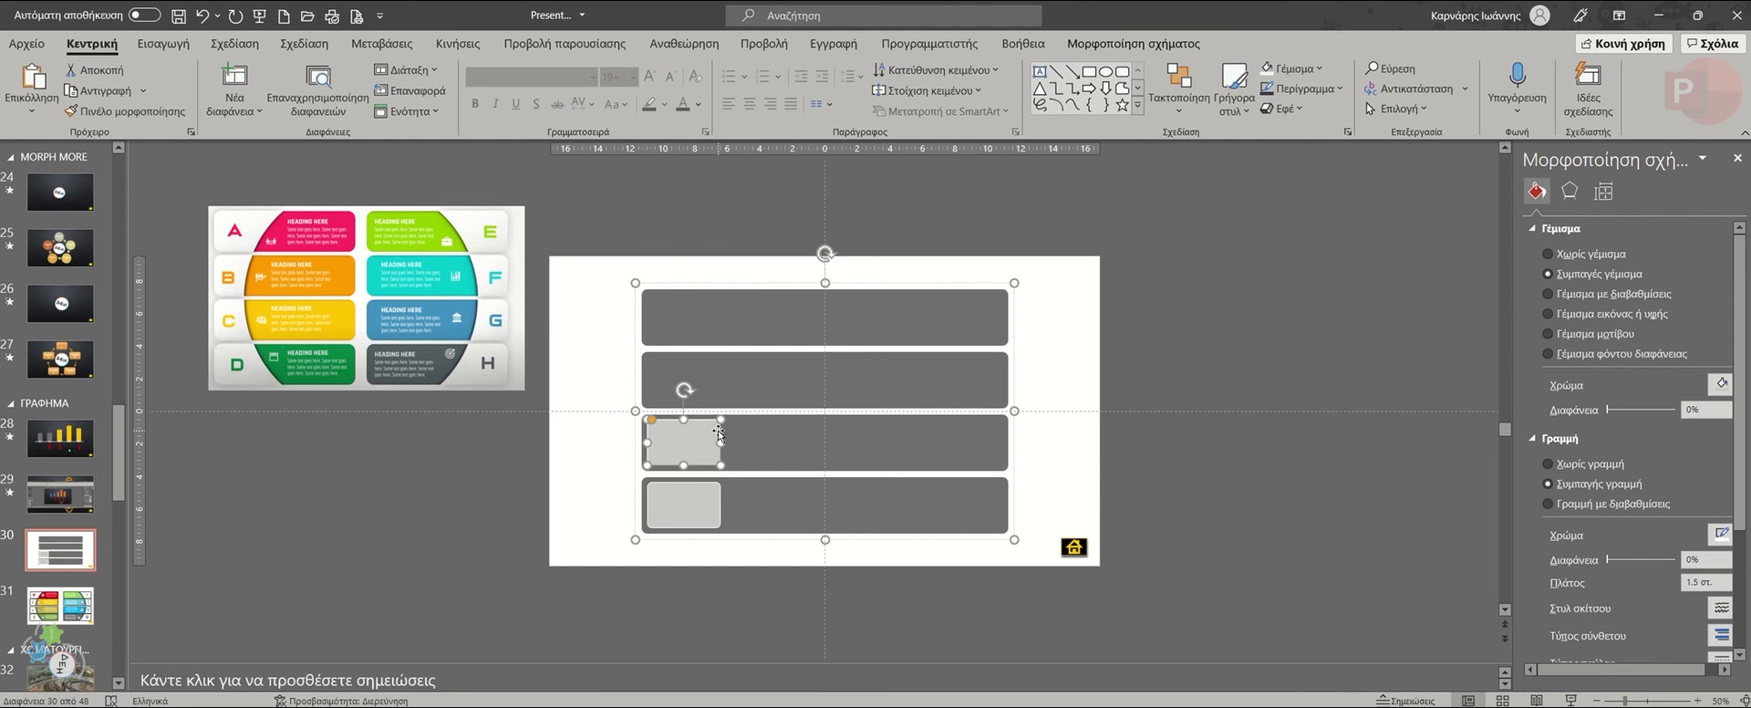
key("Delete")
left_click(719, 498)
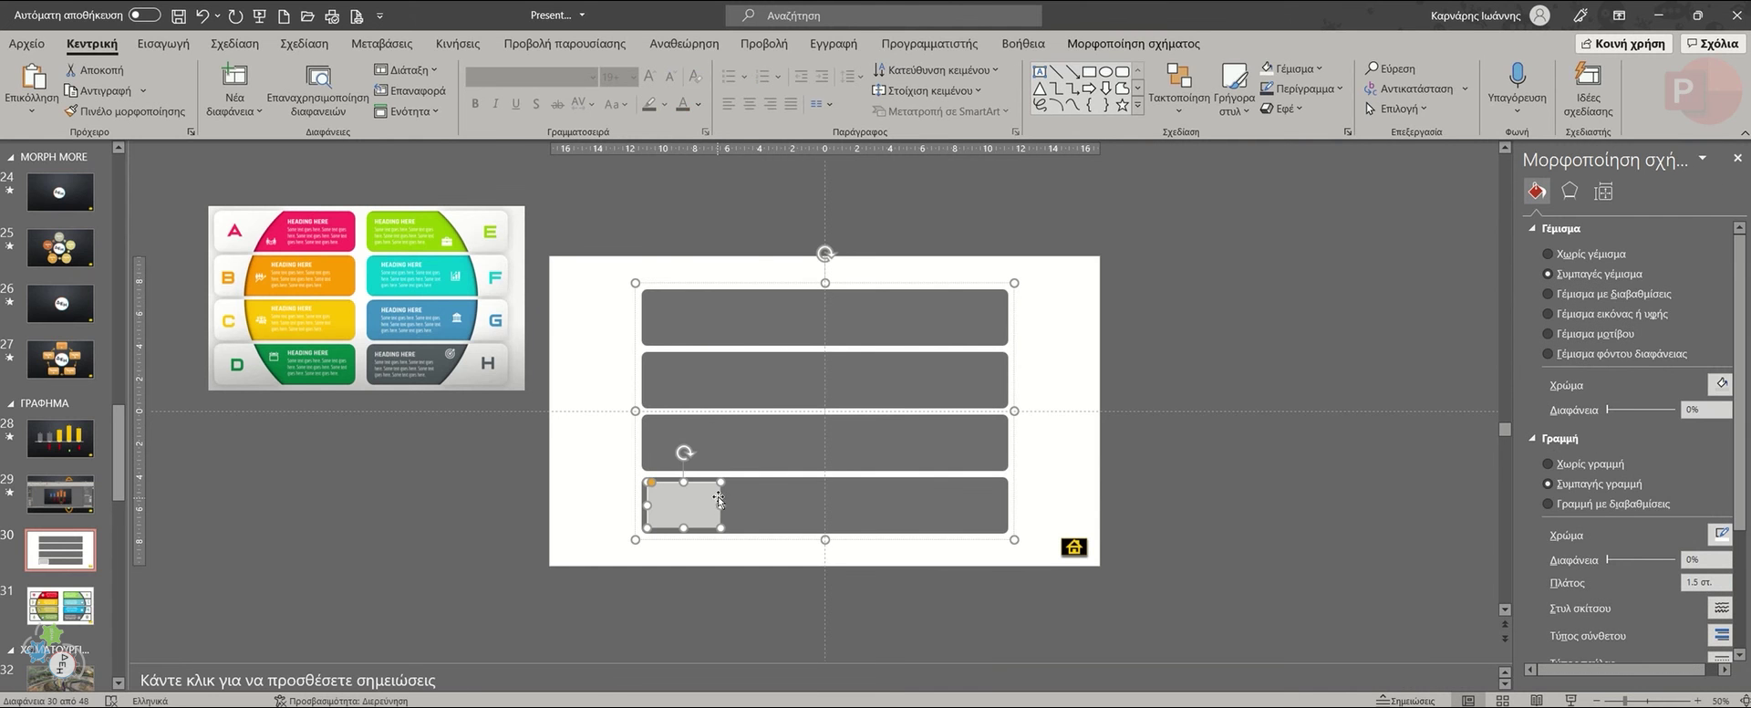
key("Delete")
Narrow the four-bar group and shift it onto the slide's left half.
left_click(961, 365)
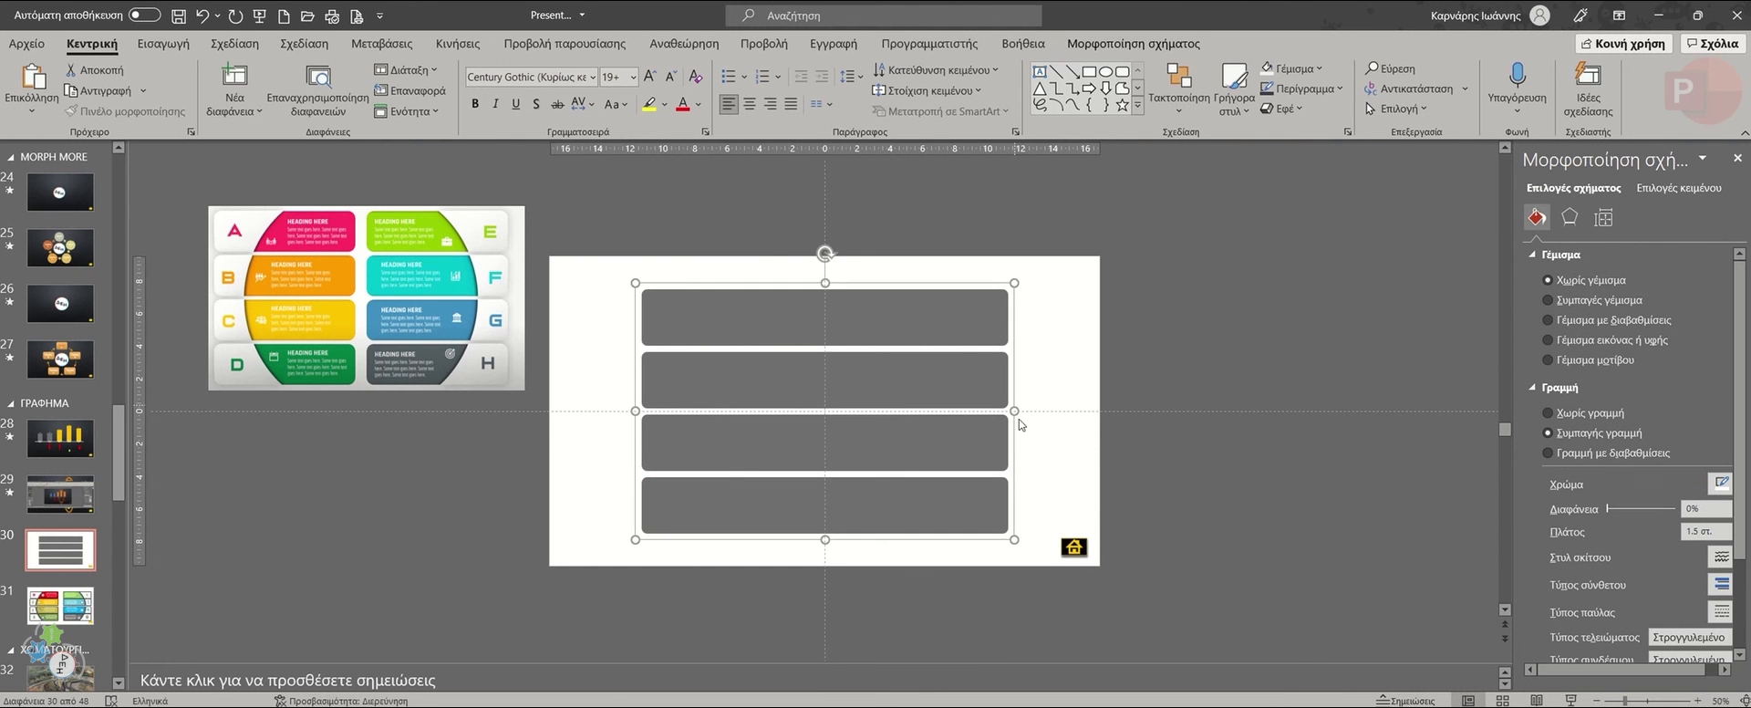
left_click_drag(1014, 412, 897, 411)
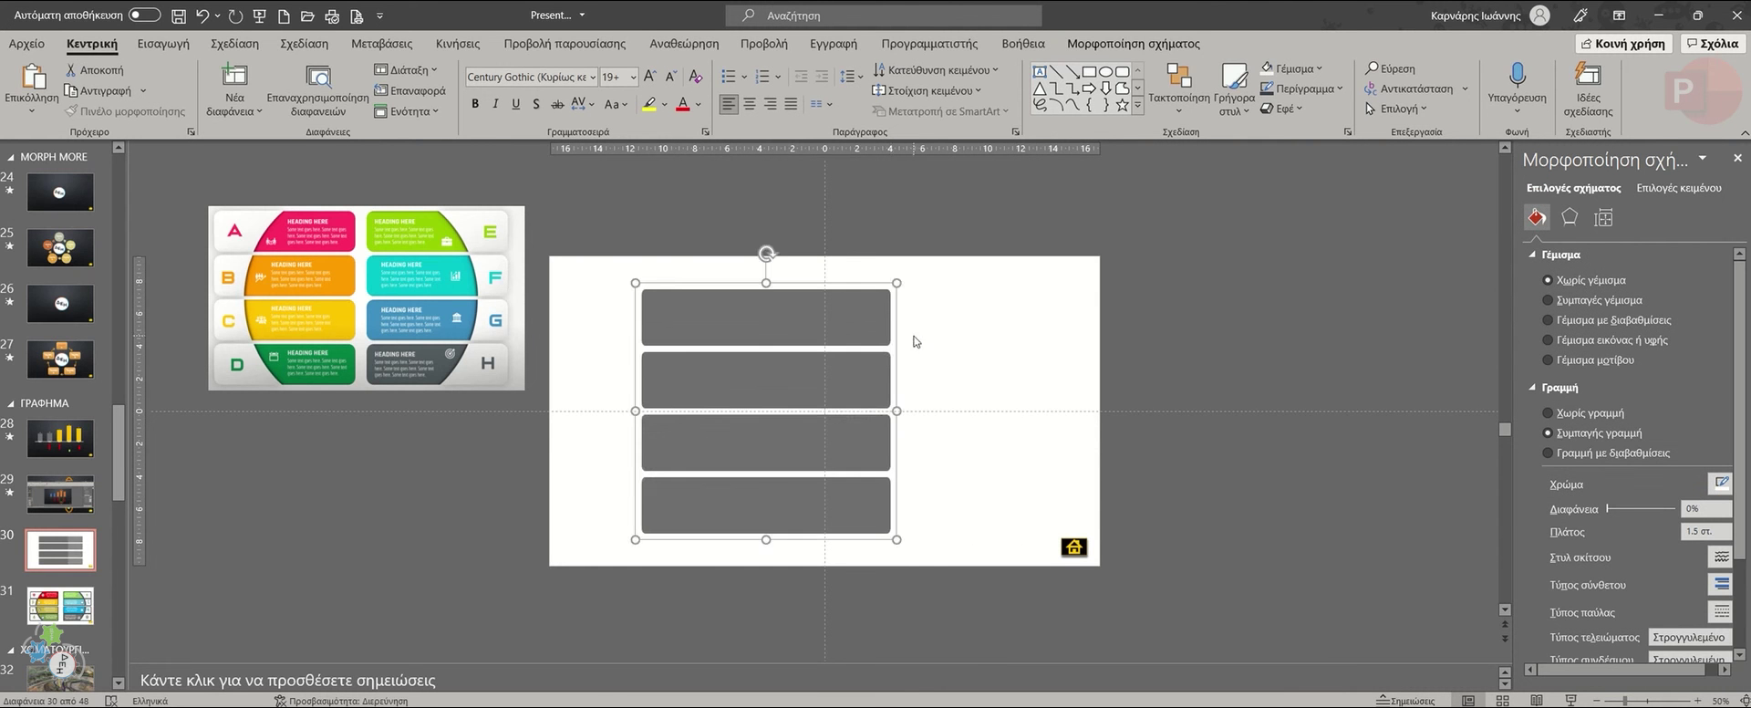
left_click_drag(898, 359, 831, 359)
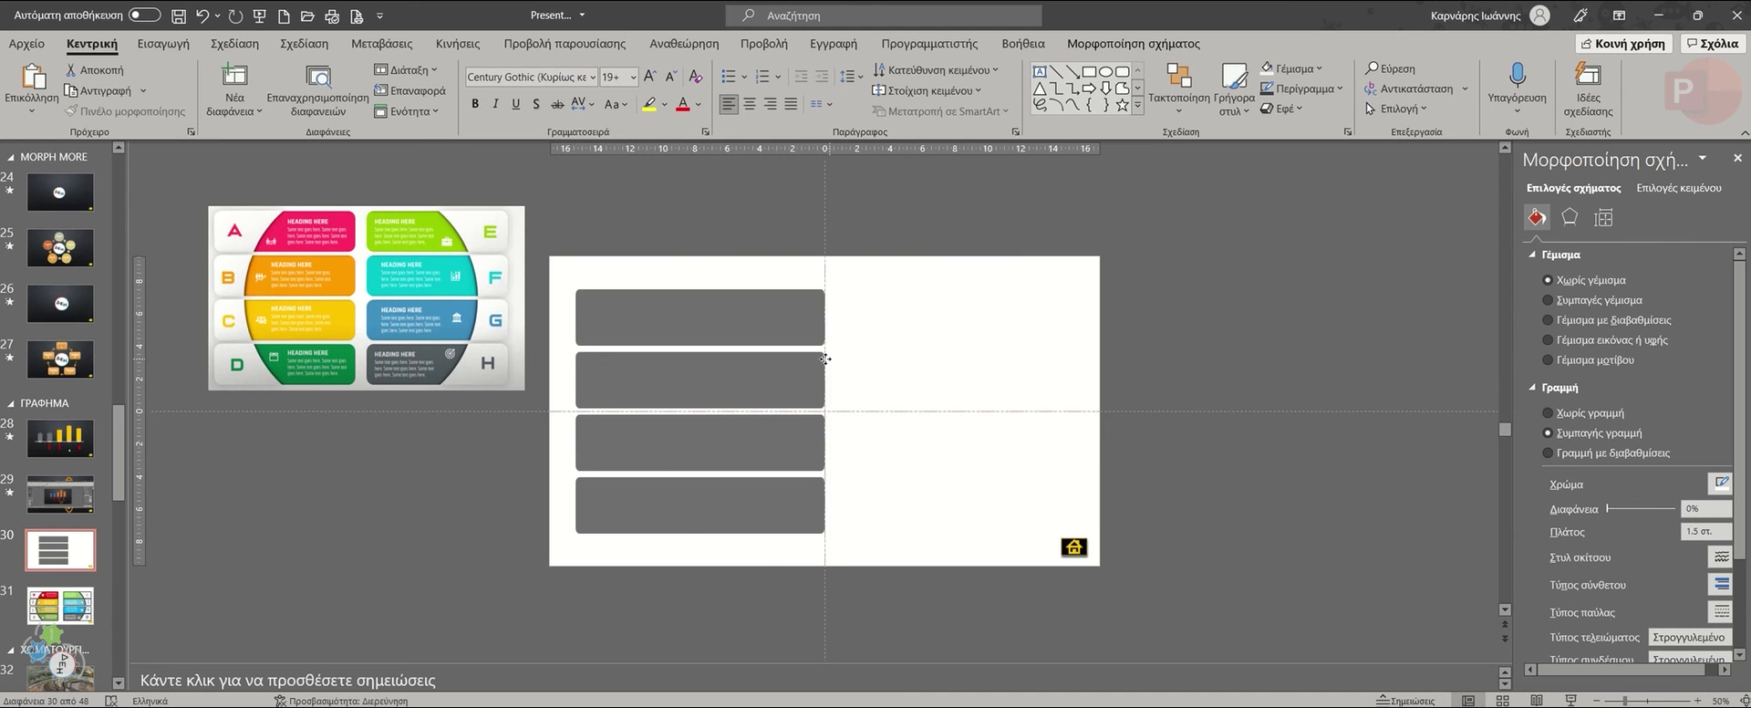
left_click_drag(825, 358, 812, 358)
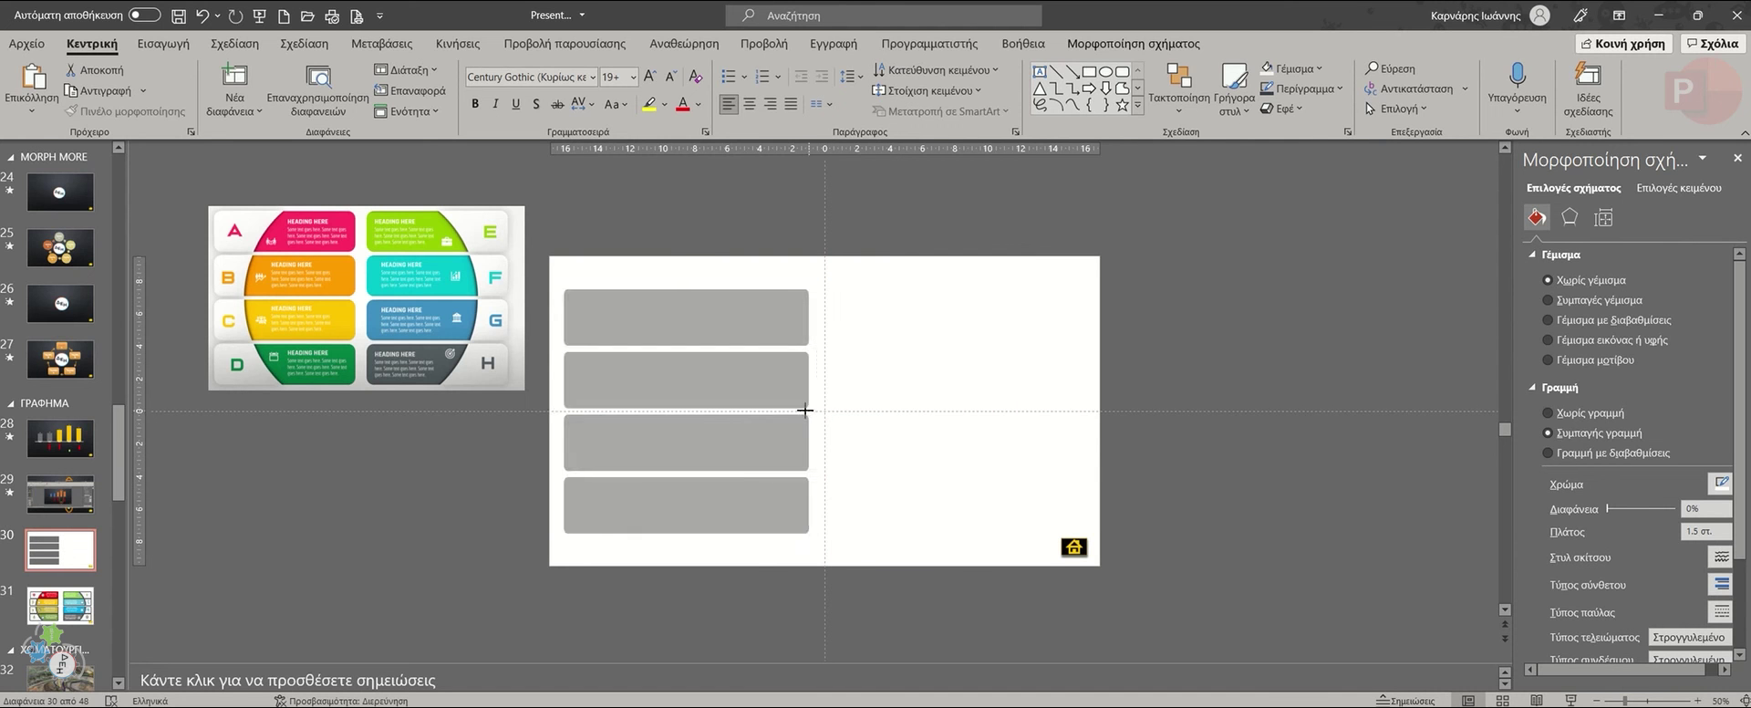
left_click_drag(805, 411, 795, 408)
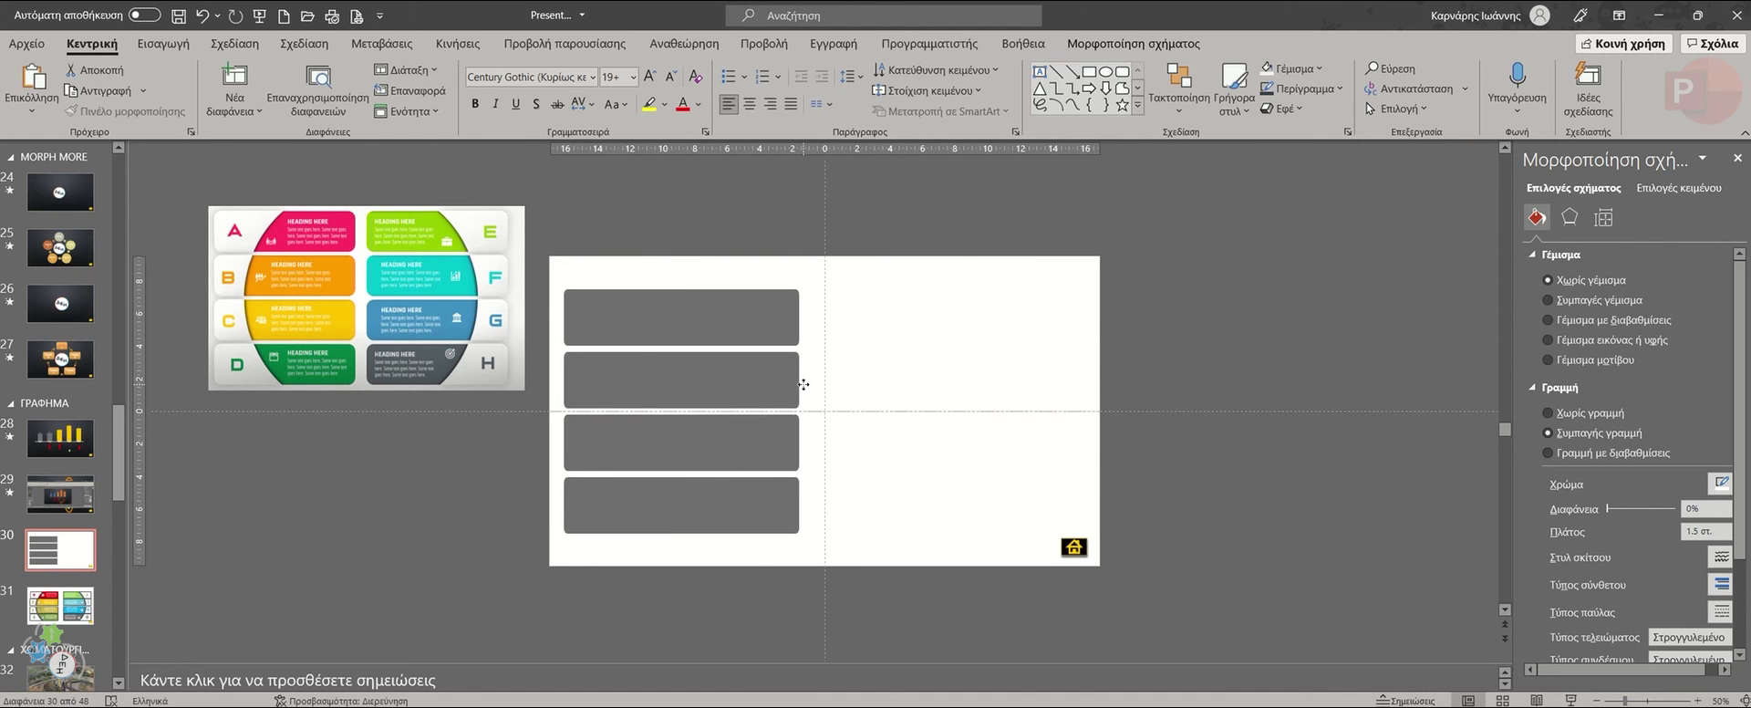
left_click(803, 384)
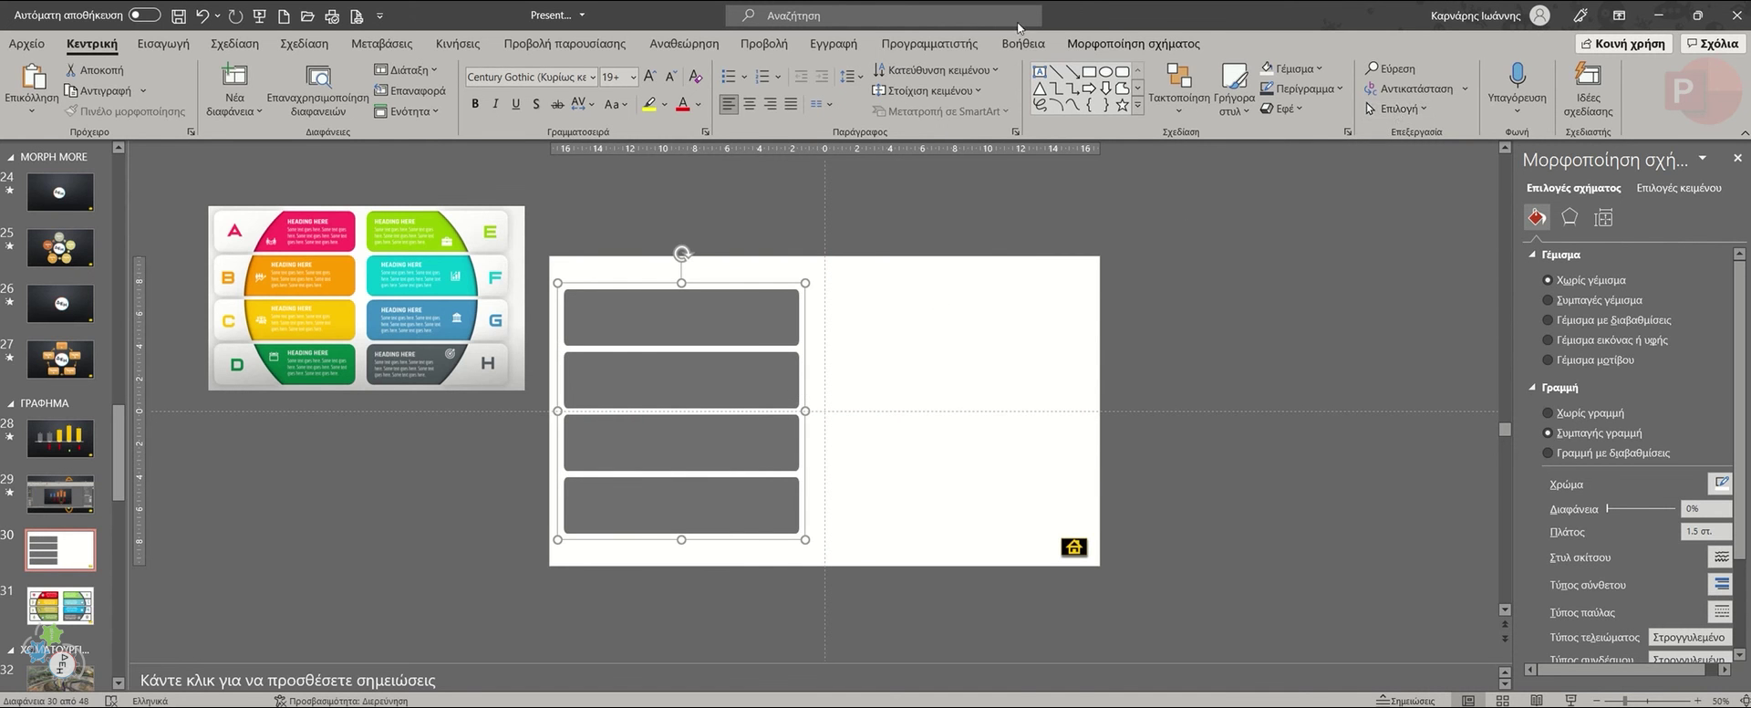
left_click(1131, 45)
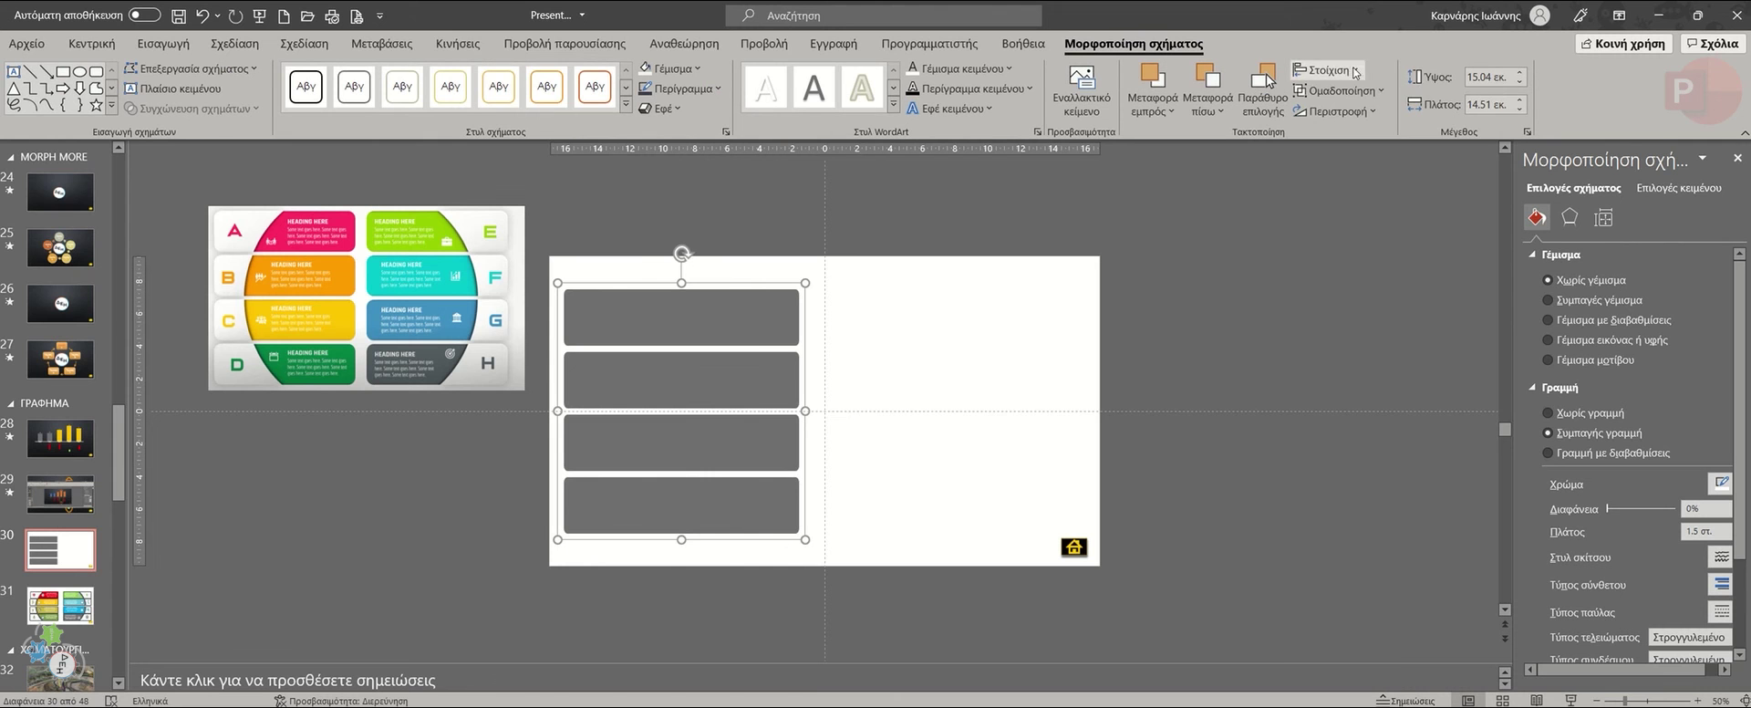
Centre the bar column vertically on the slide with Align Middle.
left_click(1324, 70)
left_click(1367, 194)
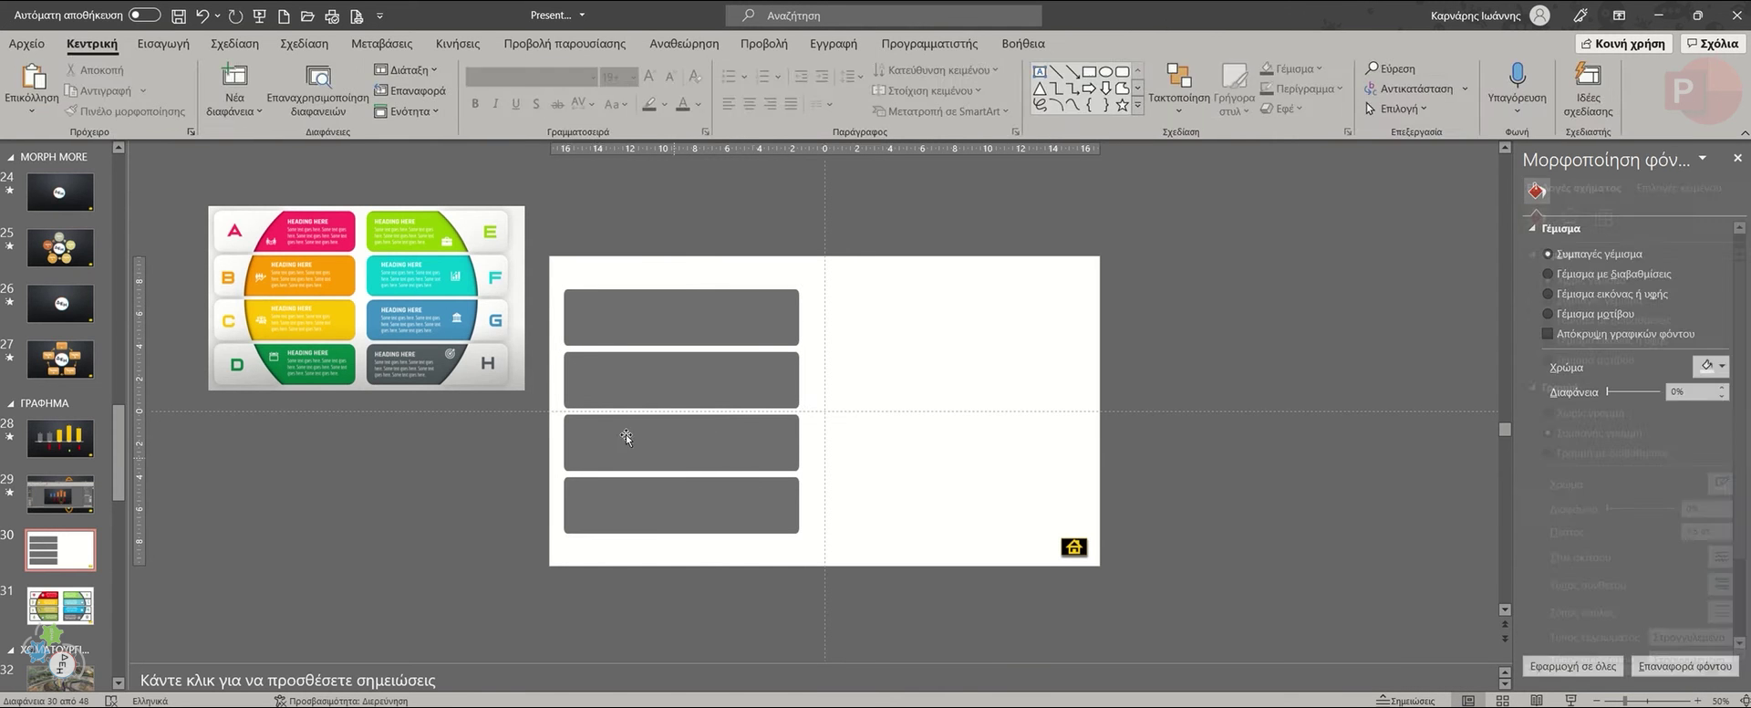
left_click_drag(806, 385, 812, 387)
left_click(903, 327)
Ctrl+drag a copy of the bar column onto the slide's right half.
left_click(740, 323)
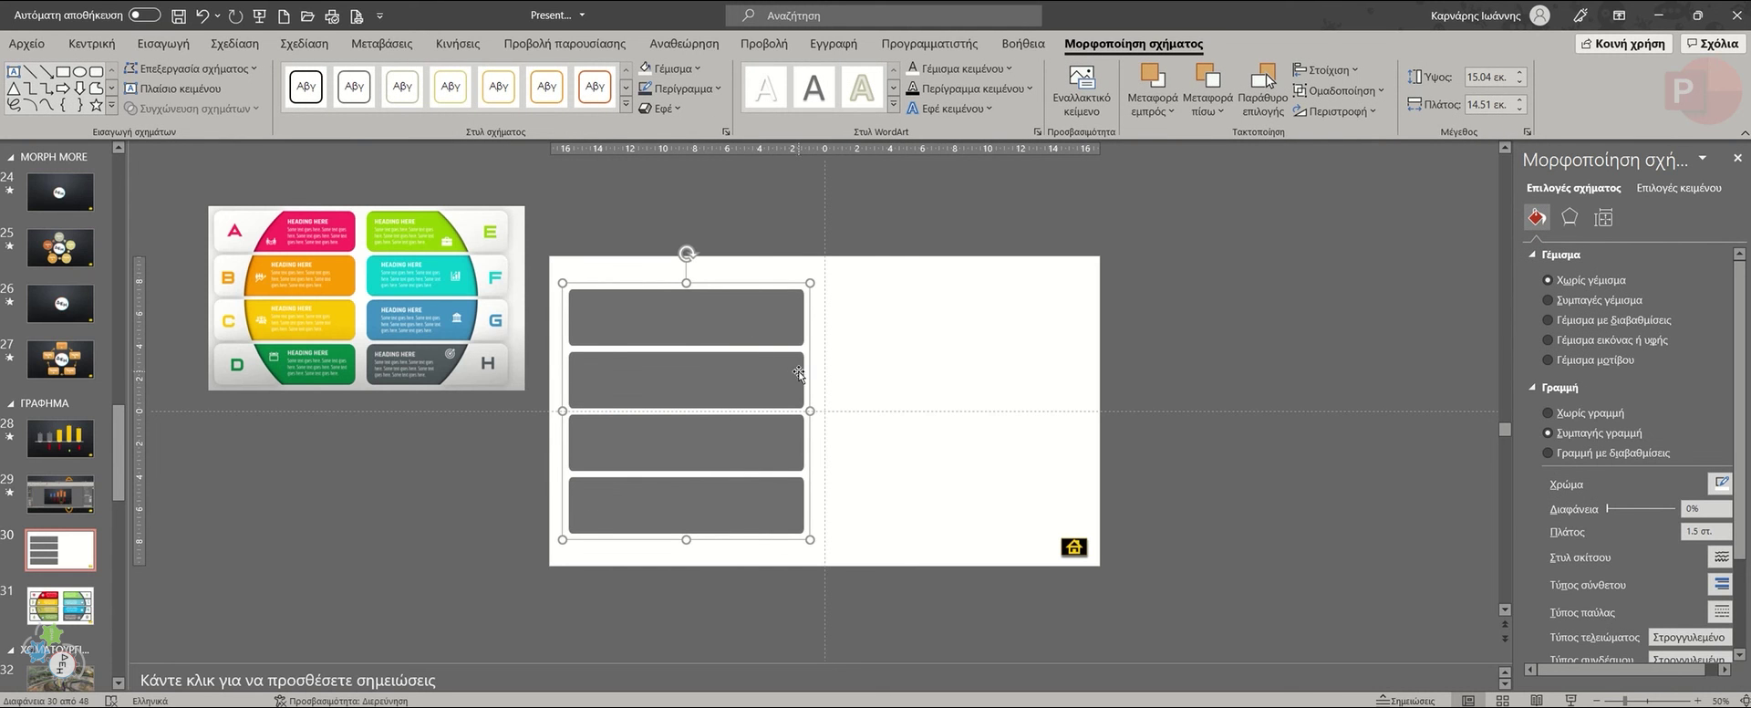
left_click_drag(810, 378, 1088, 378)
left_click(550, 334)
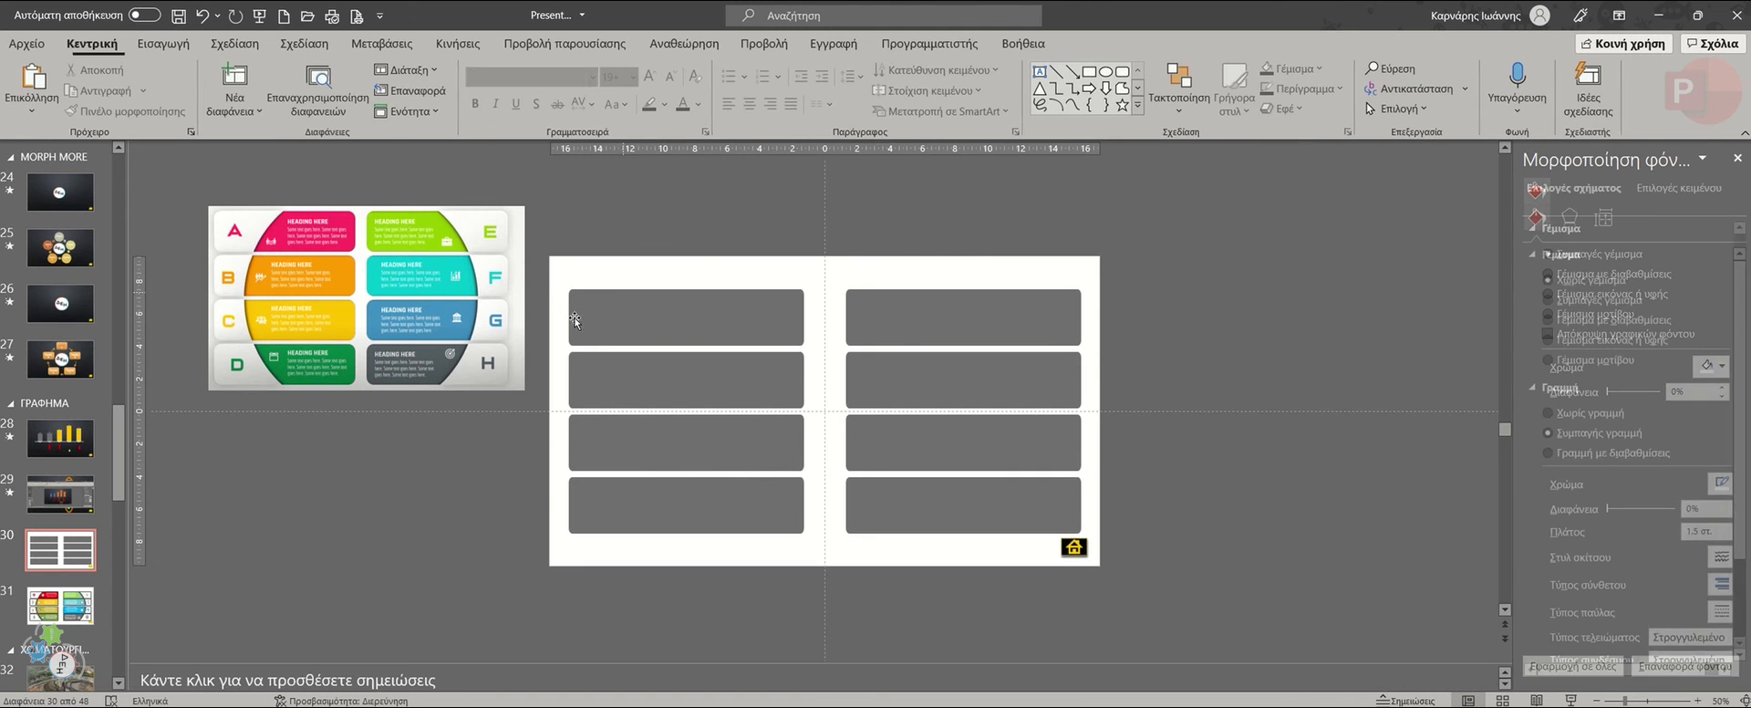
Draw an oval over the slide centre and widen it across both columns of bars.
left_click(163, 43)
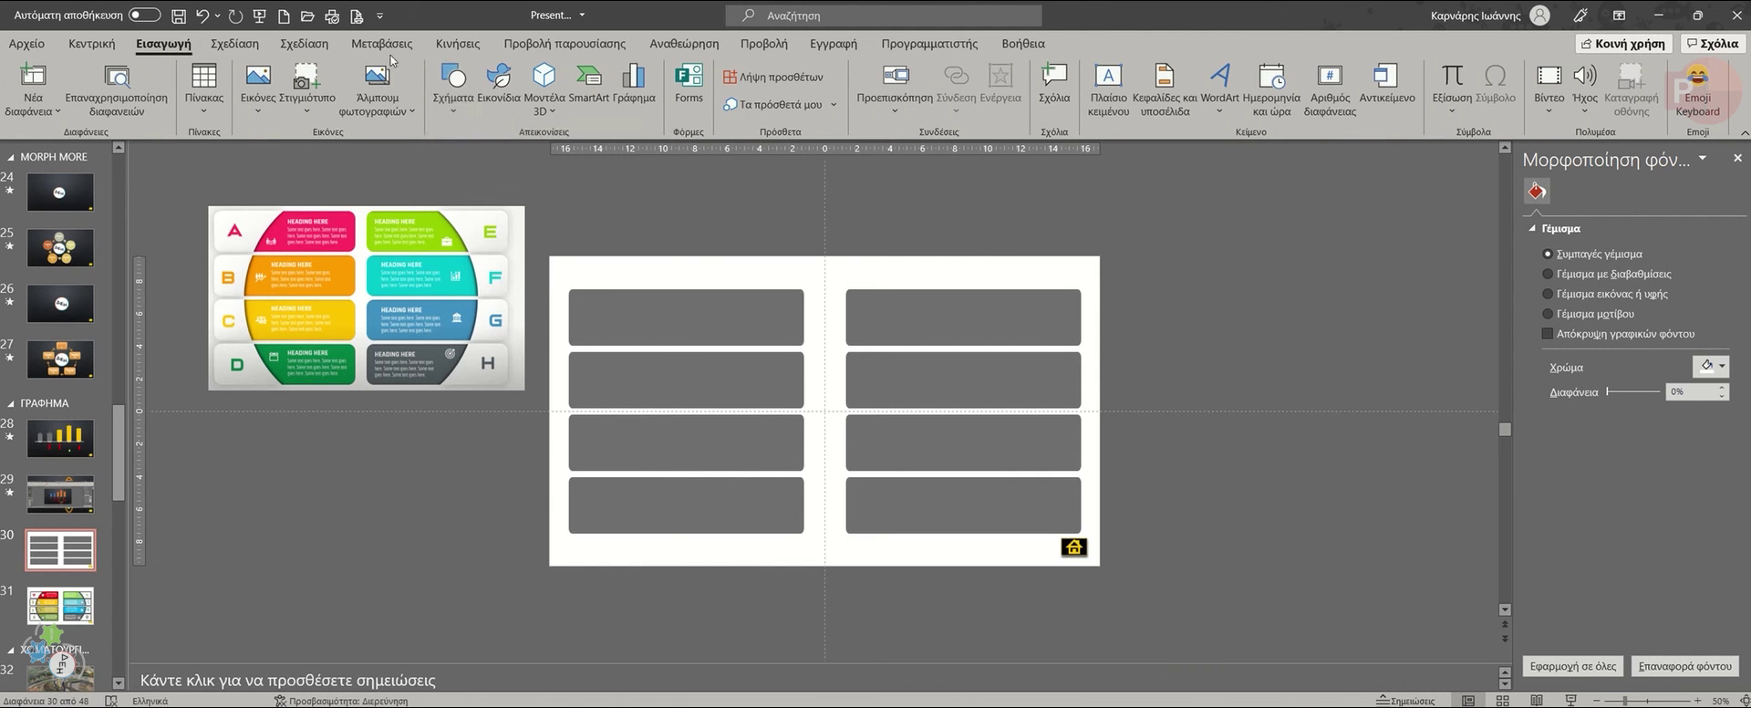
left_click(454, 115)
left_click(507, 179)
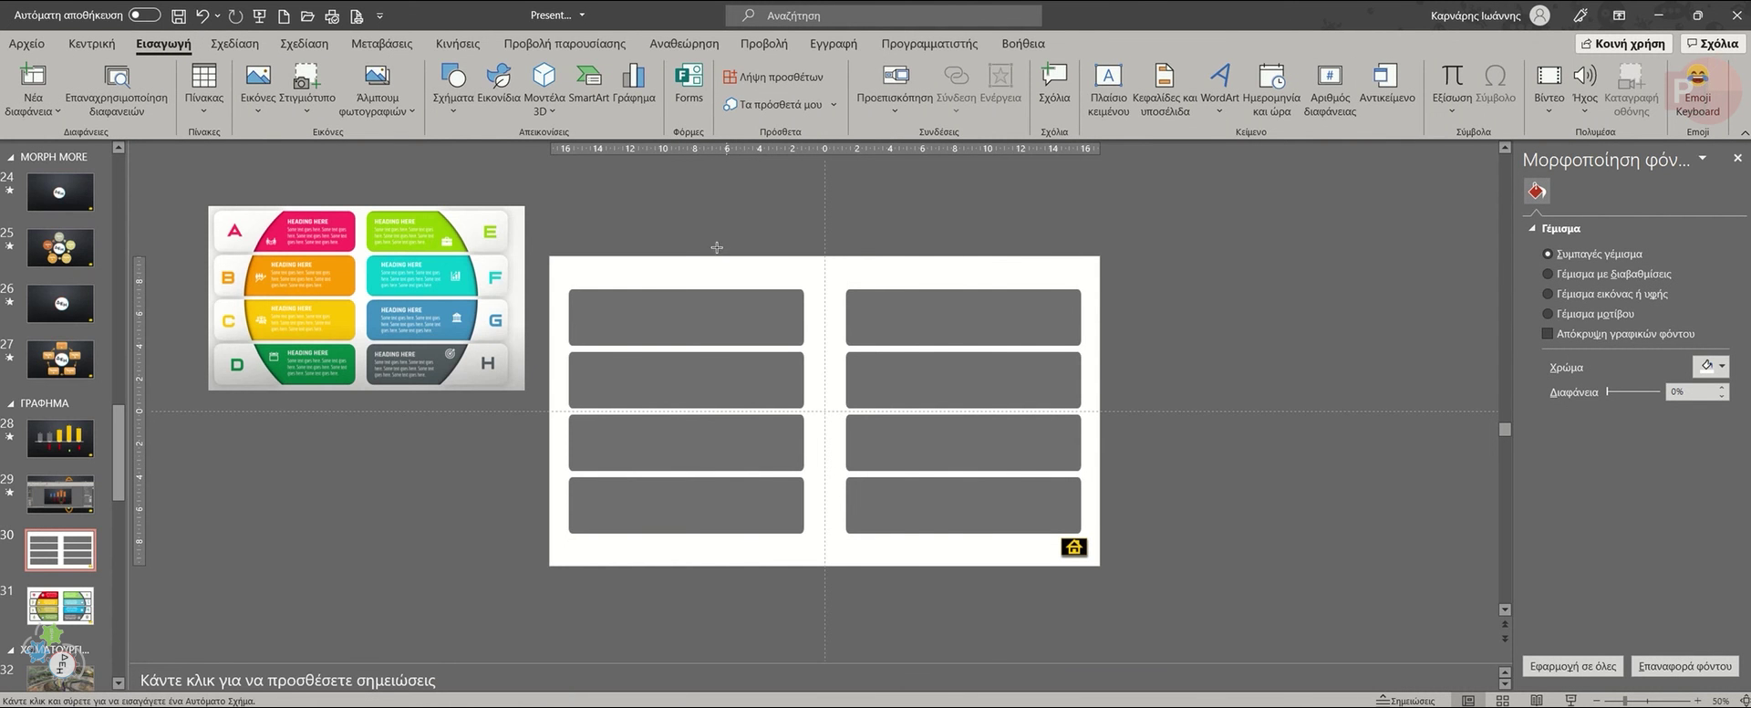
left_click_drag(721, 241, 964, 603)
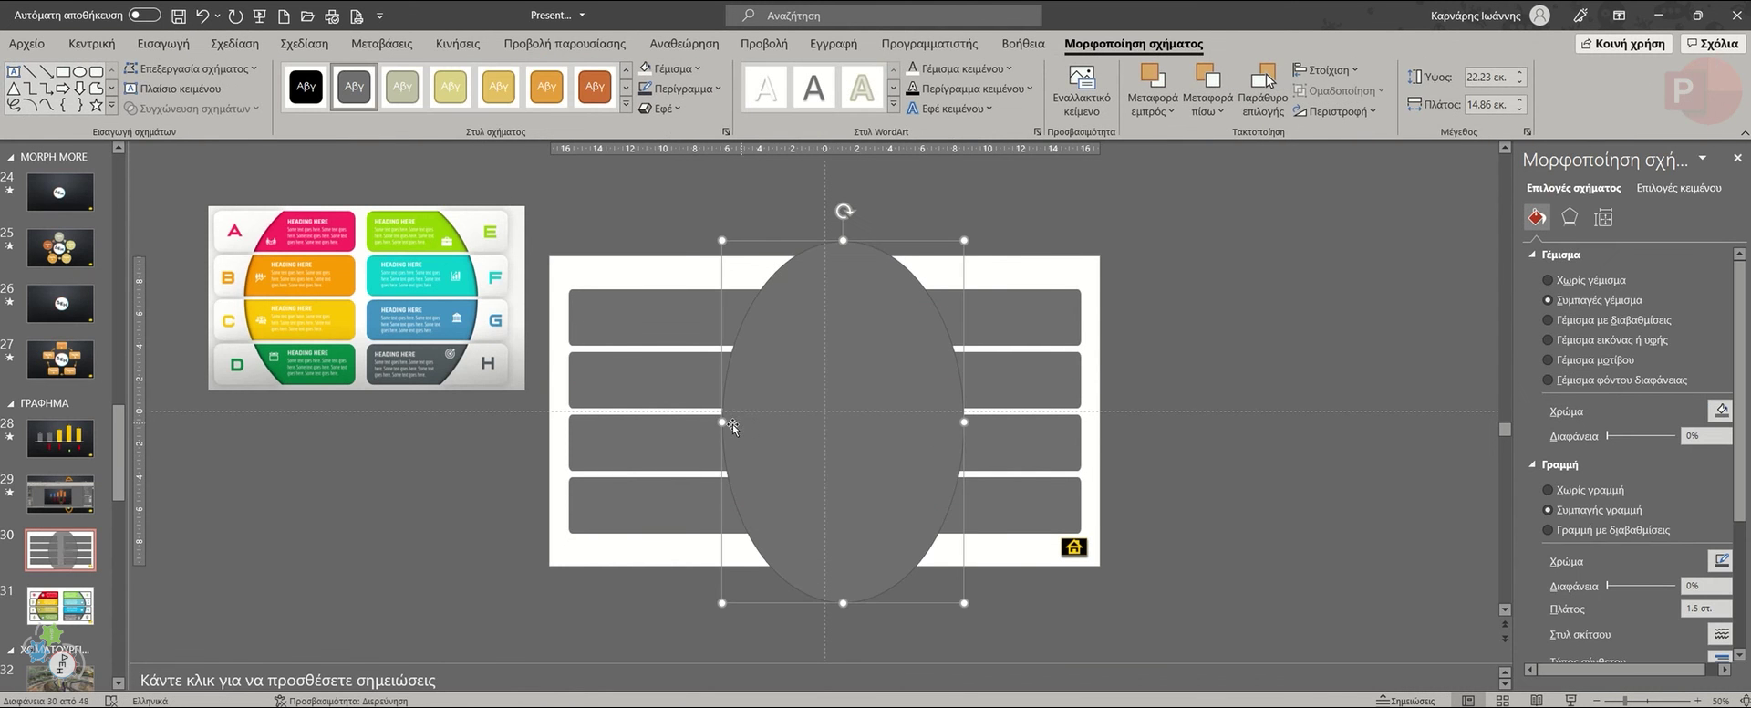
left_click_drag(731, 425, 633, 425)
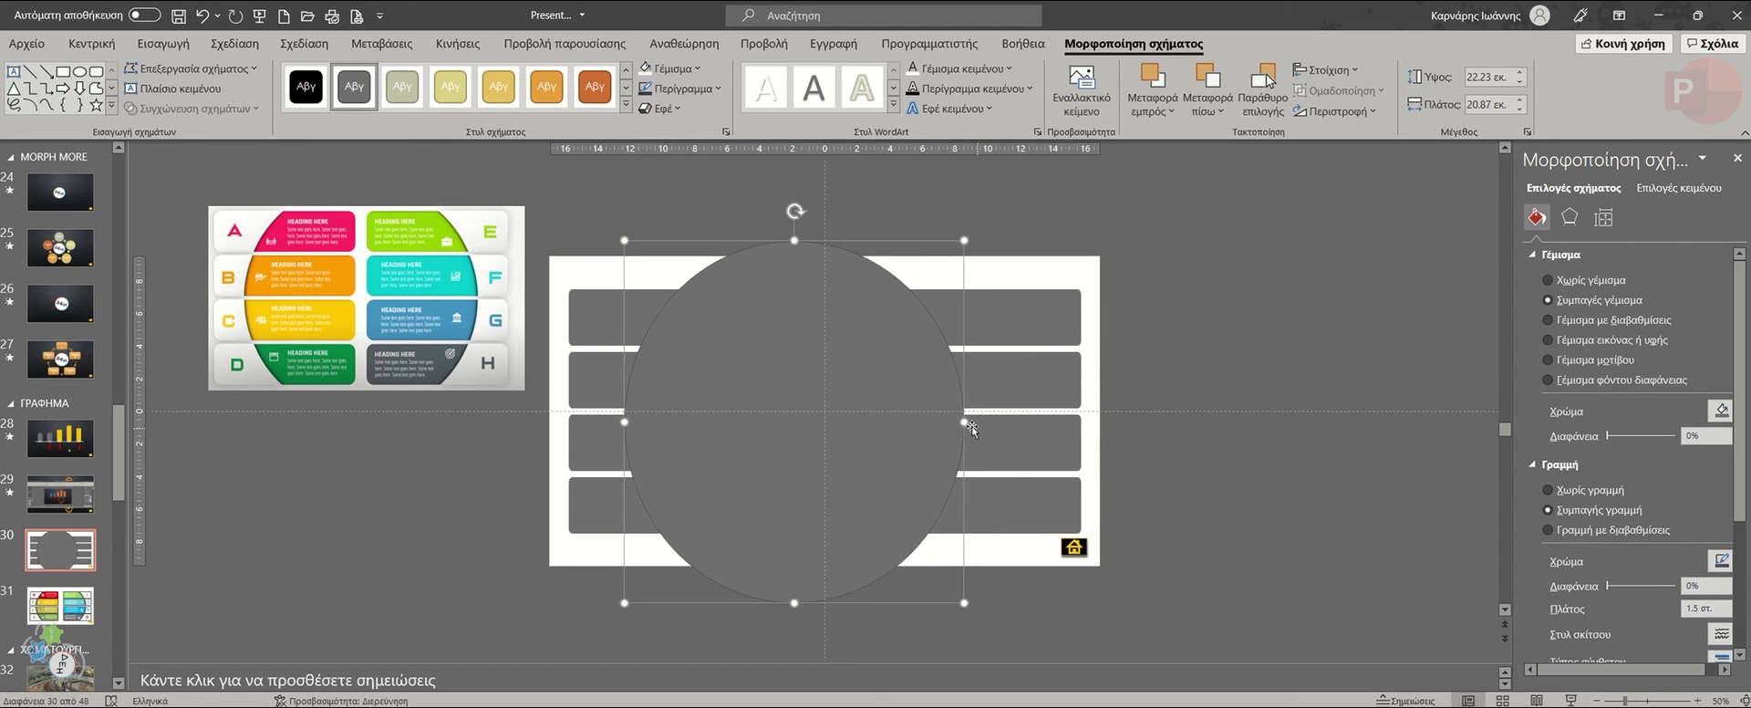
left_click_drag(965, 422, 1035, 422)
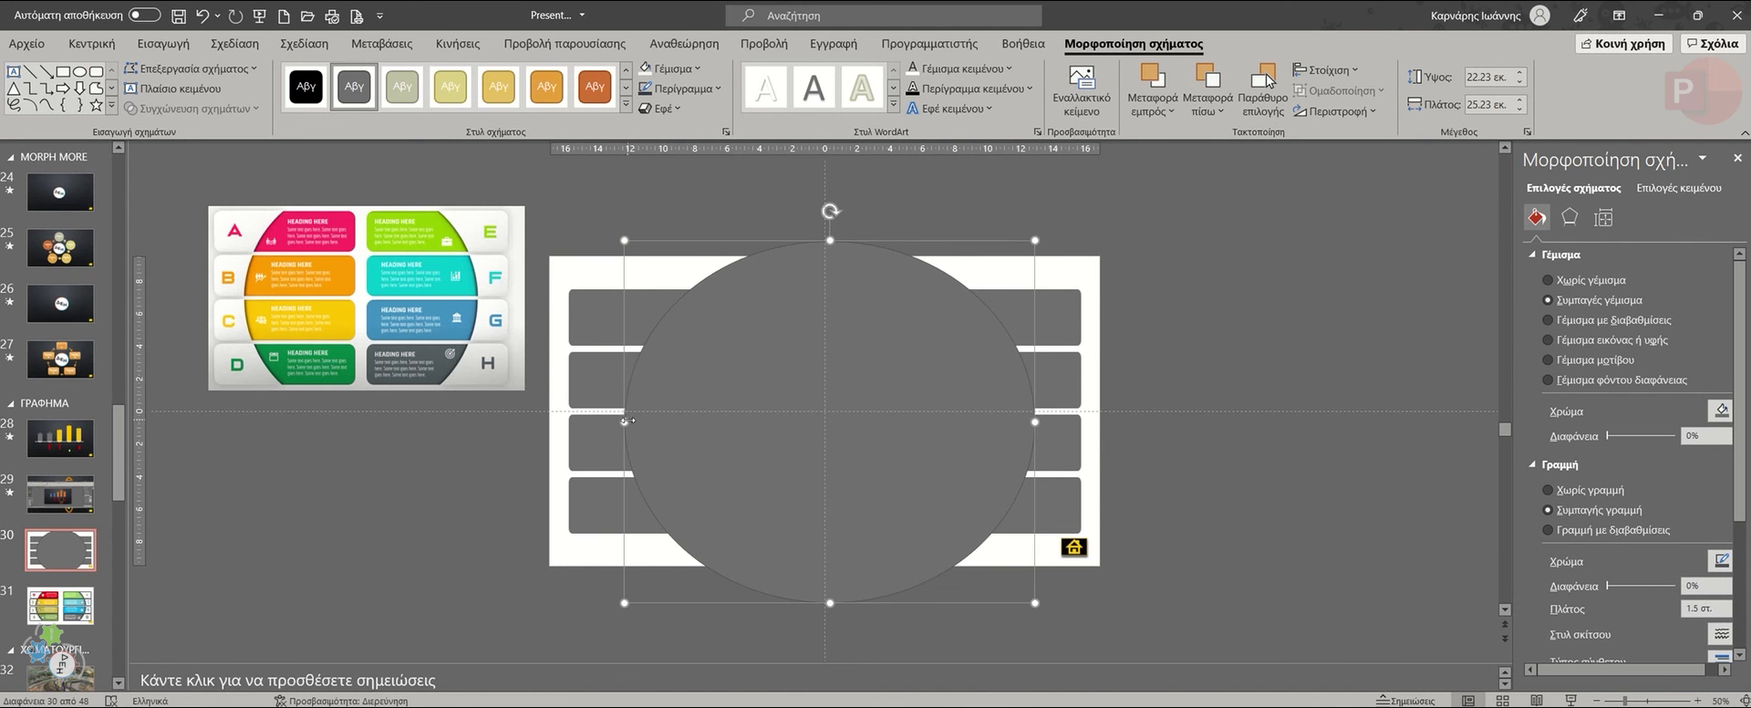
left_click_drag(628, 421, 613, 413)
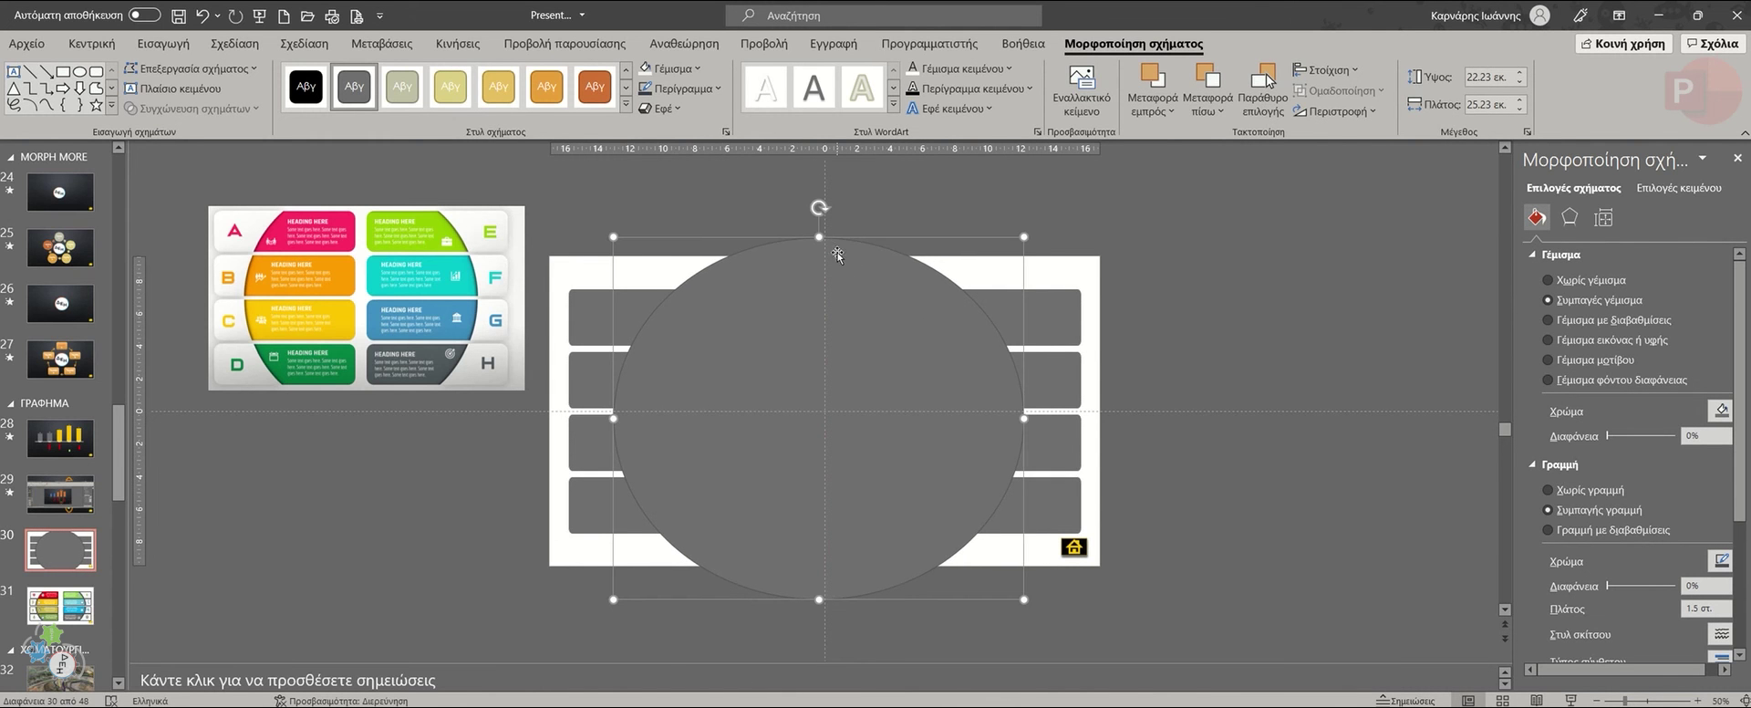
Centre the oval horizontally and vertically on the slide and set its fill to No Fill.
left_click(1328, 70)
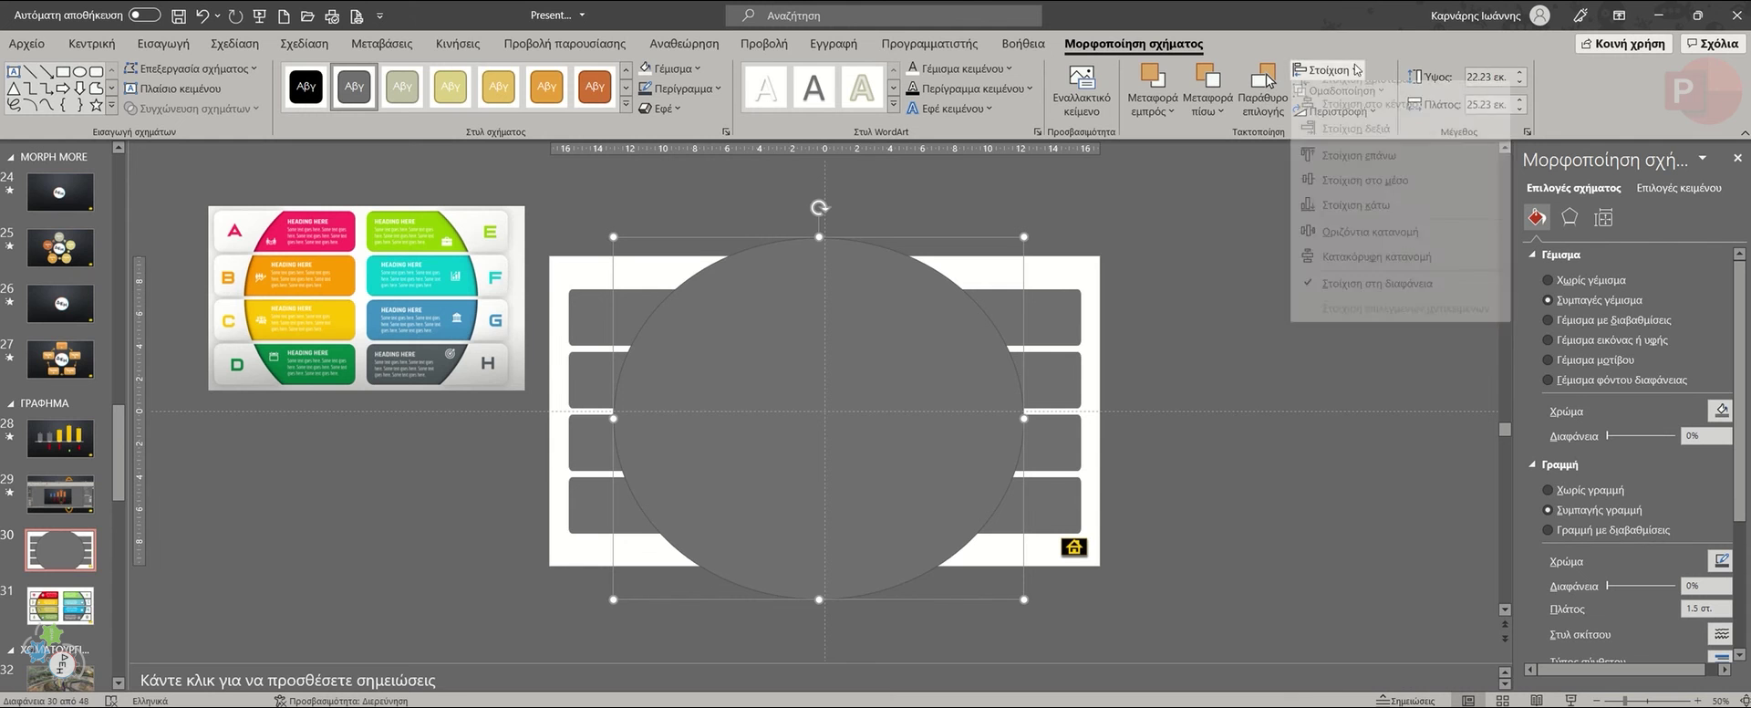
left_click(1351, 118)
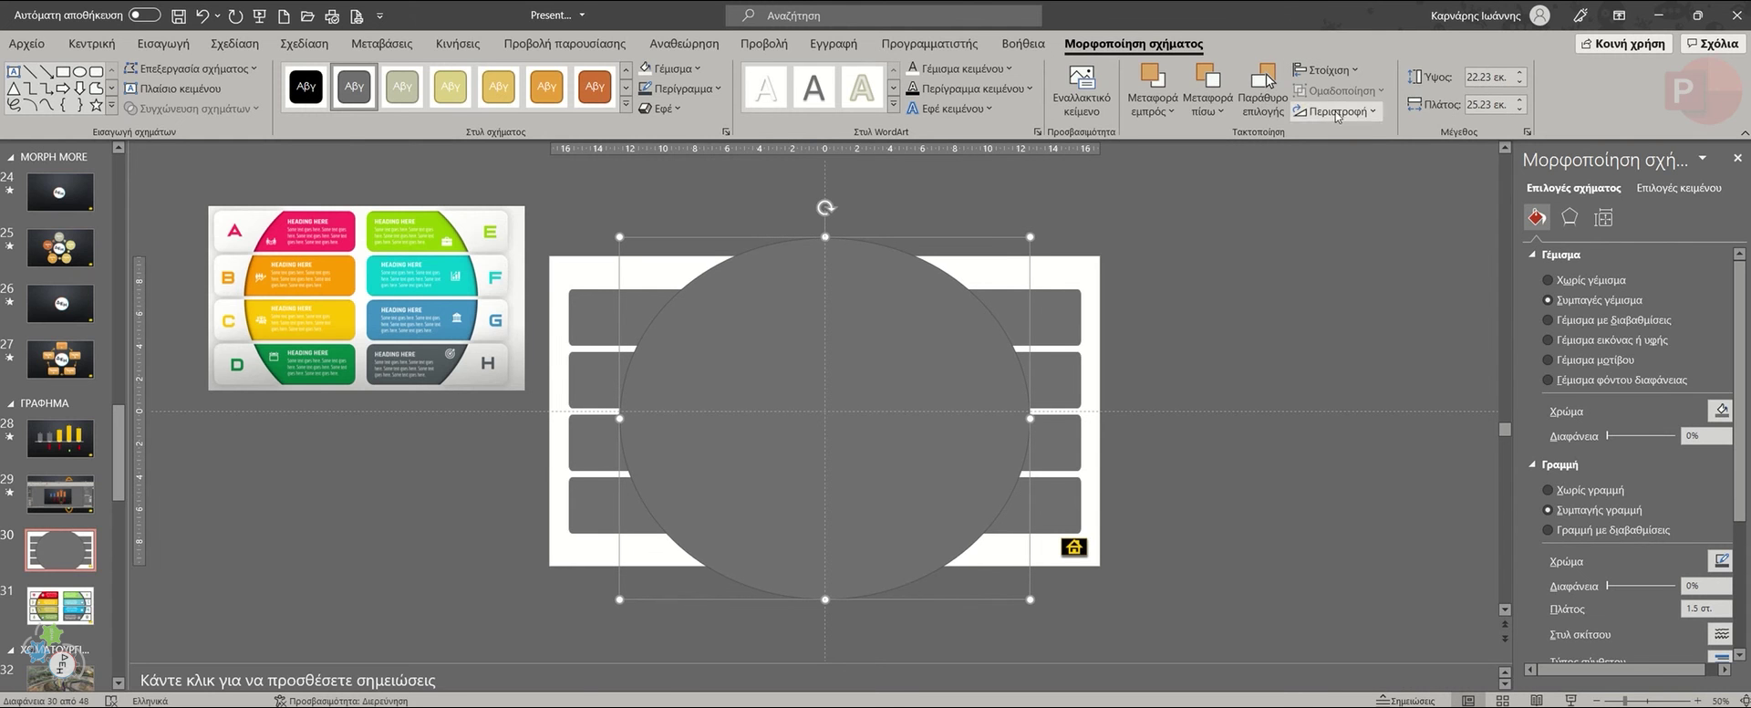
left_click(1328, 70)
left_click(1341, 196)
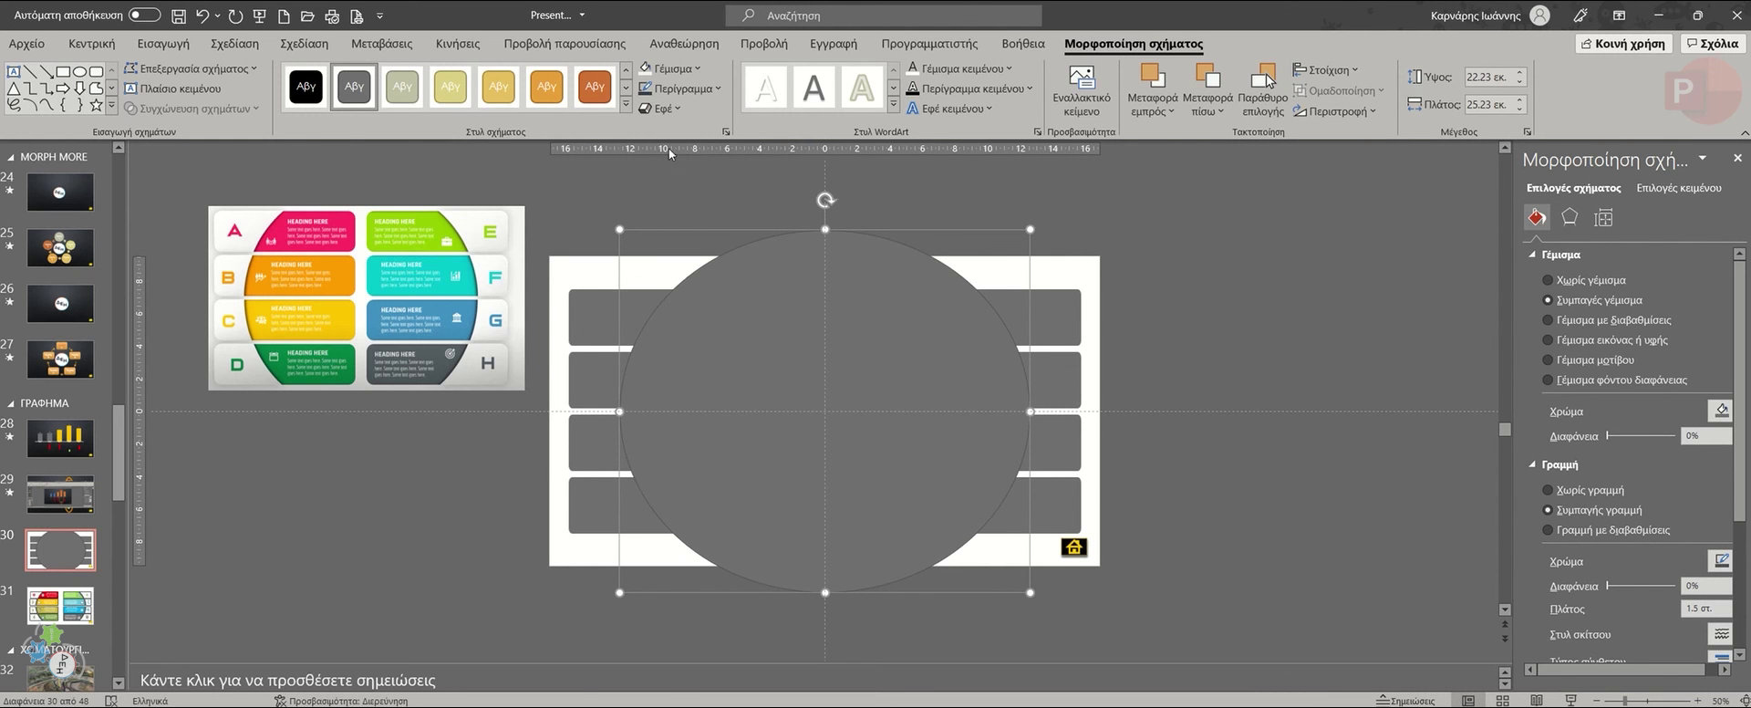
left_click(672, 69)
left_click(684, 307)
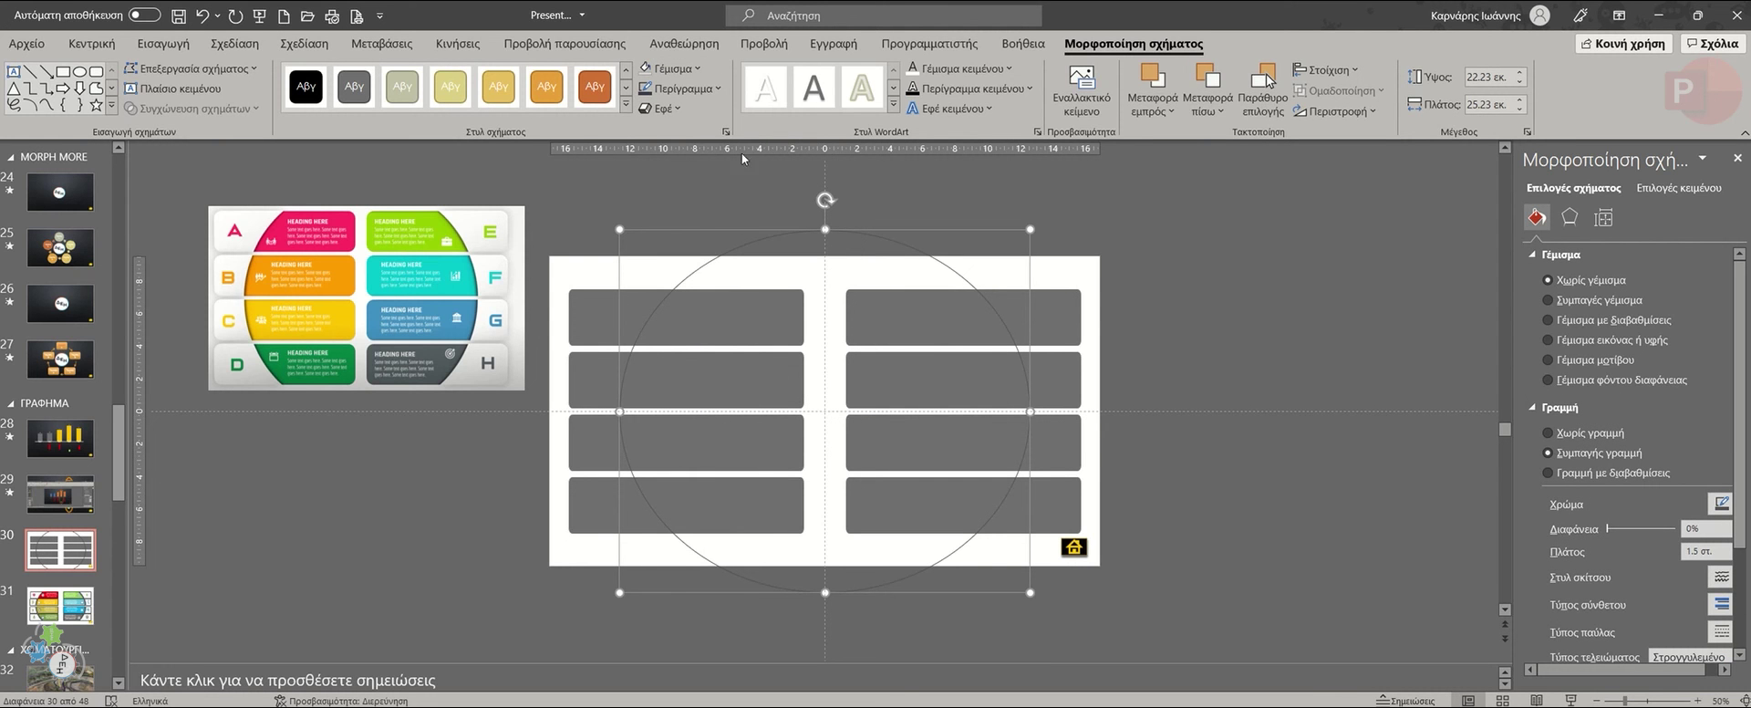
Ungroup both grey bar columns so each of the eight rounded bars is its own shape.
left_click(535, 233)
left_click(784, 330)
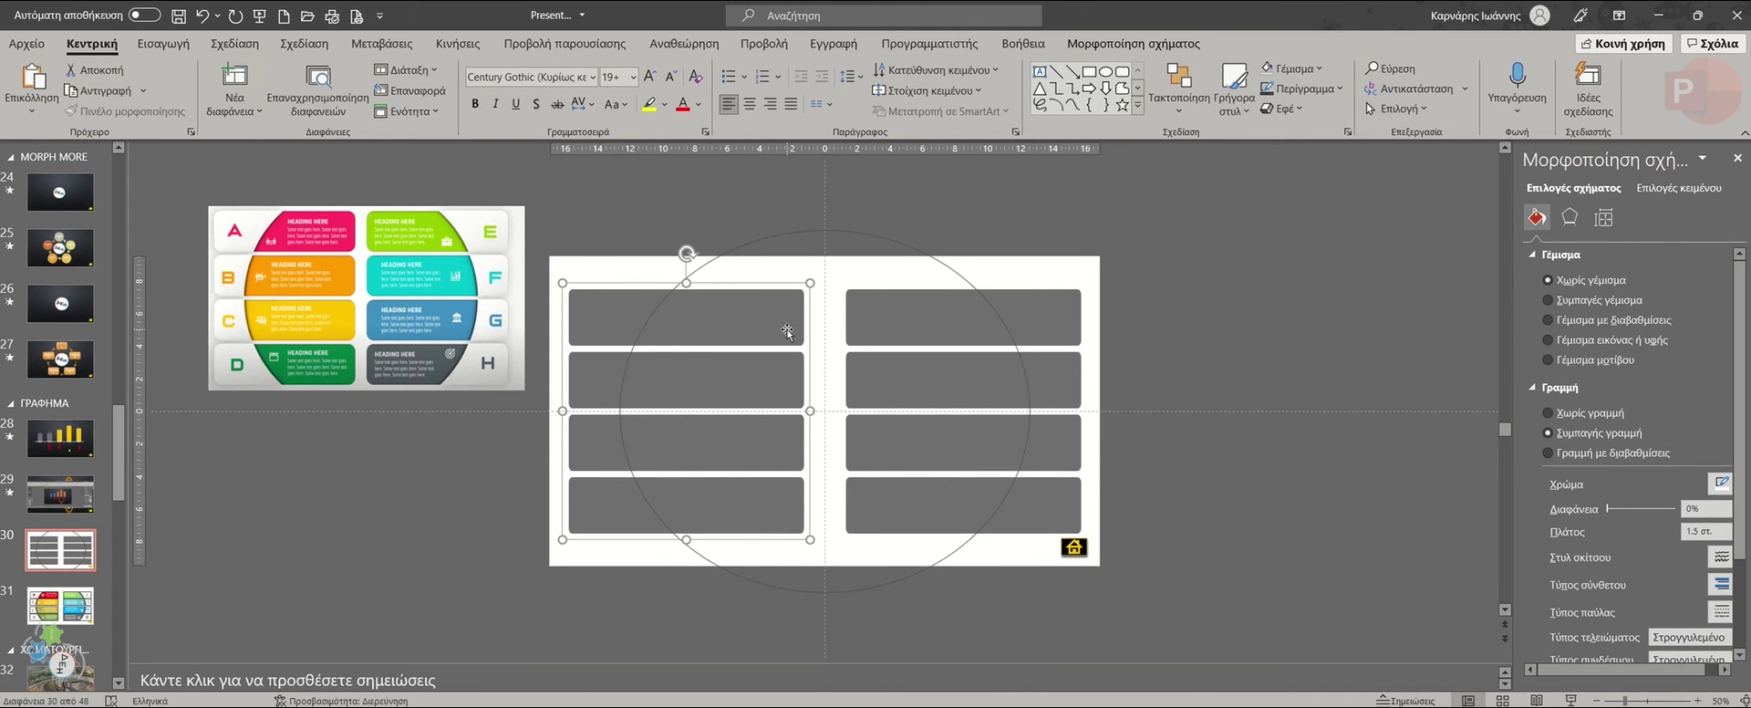
left_click(855, 328, "shift")
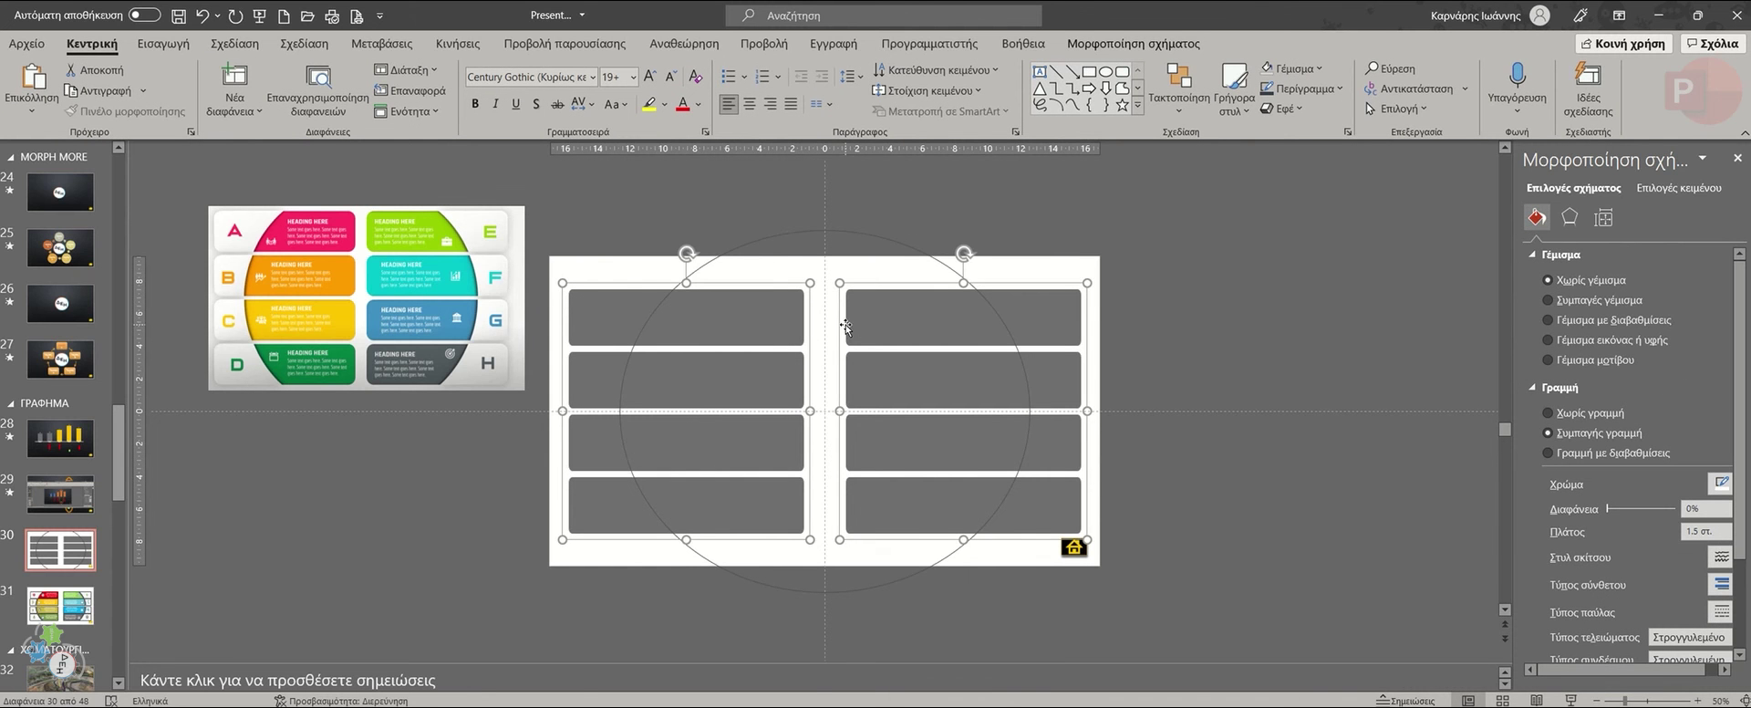
right_click(847, 327)
mouse_move(972, 449)
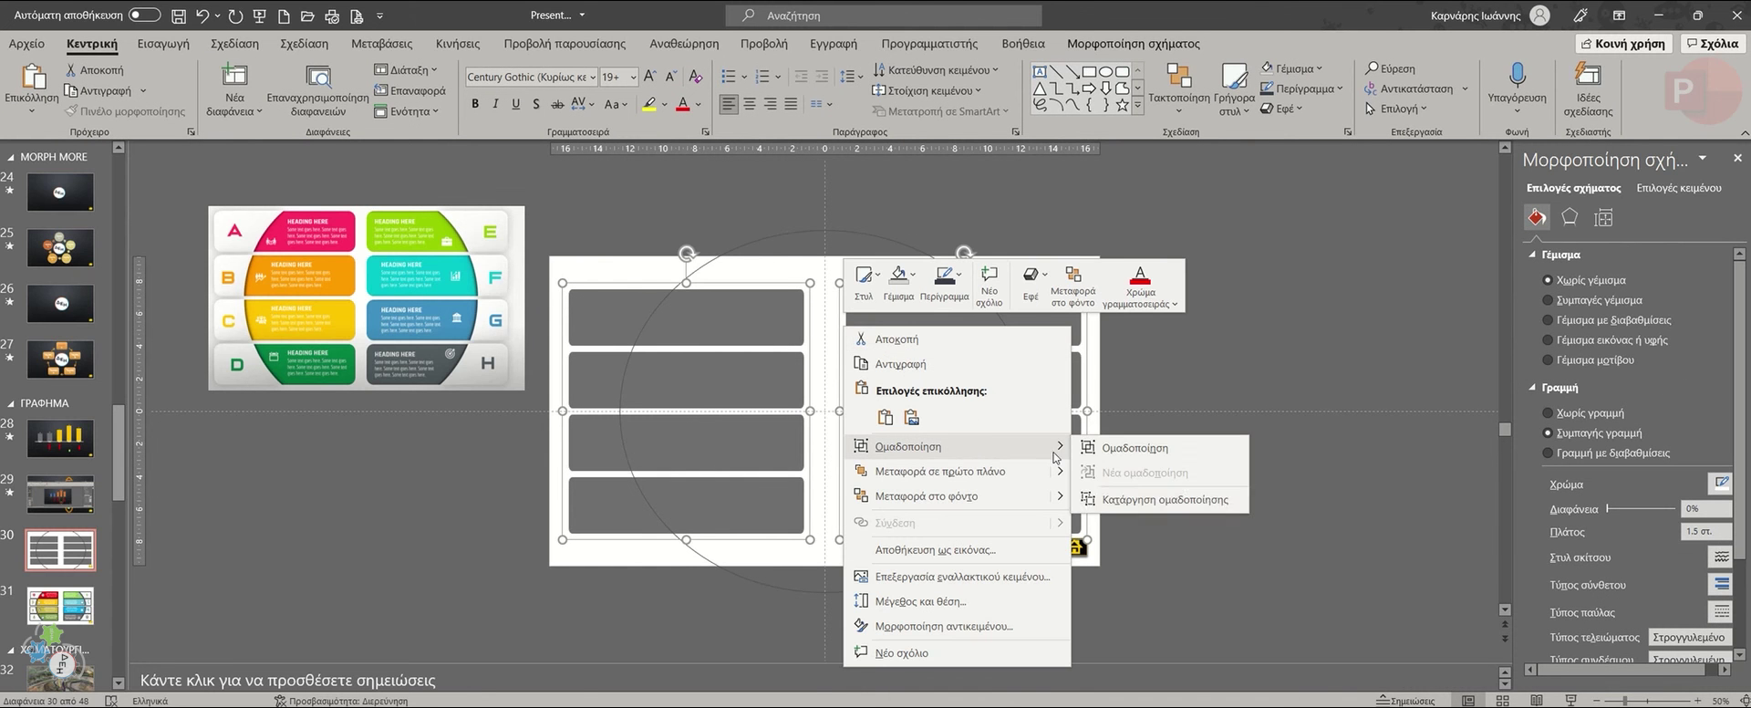
left_click(1156, 499)
left_click(770, 306)
left_click(756, 372)
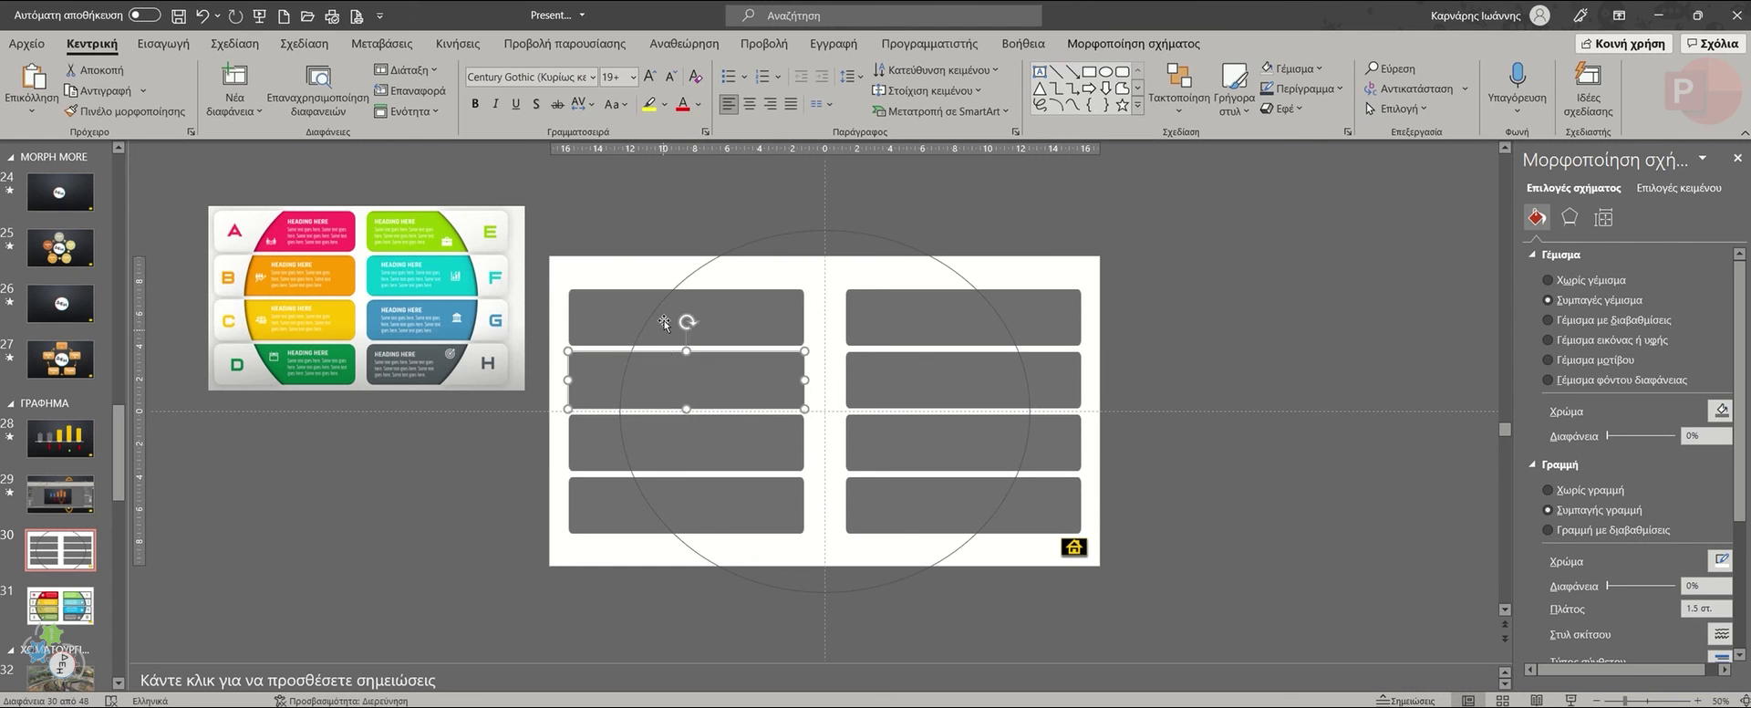
left_click(571, 219)
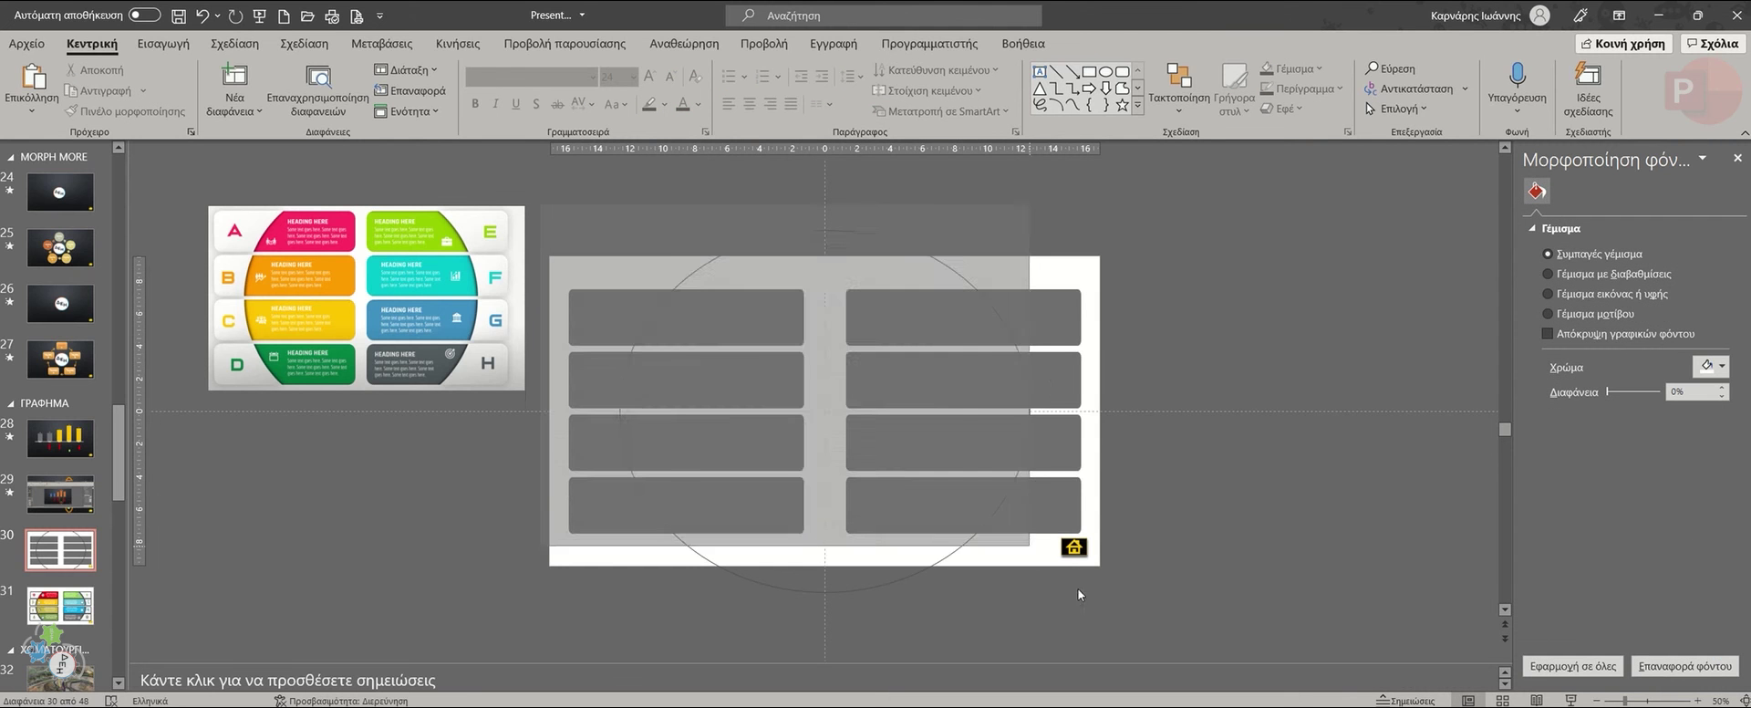
Fragment all the bars and the circle together with Merge Shapes > Fragment.
left_click_drag(544, 226, 1124, 607)
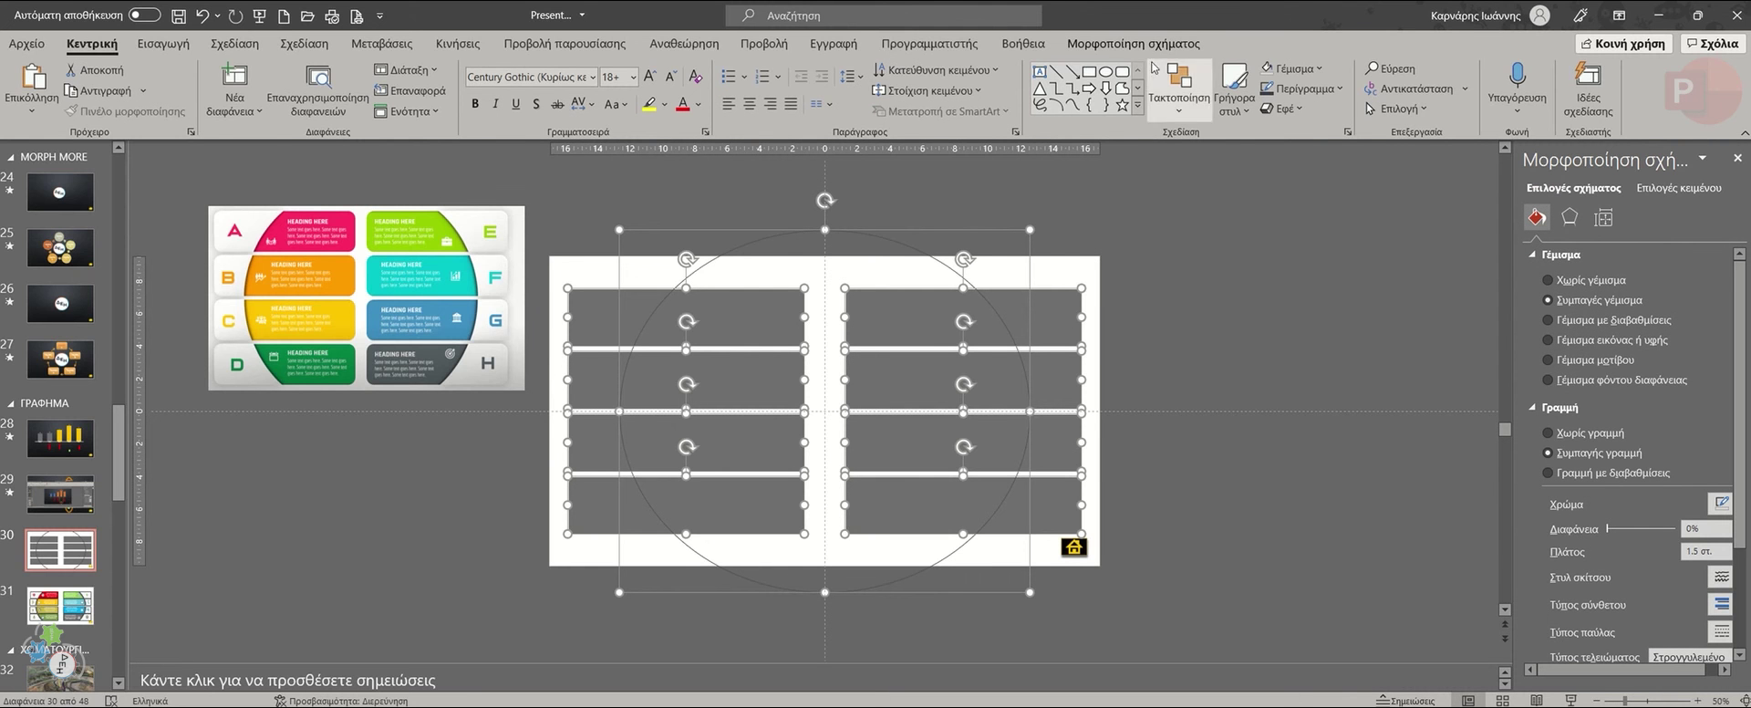
left_click(1154, 43)
left_click(256, 109)
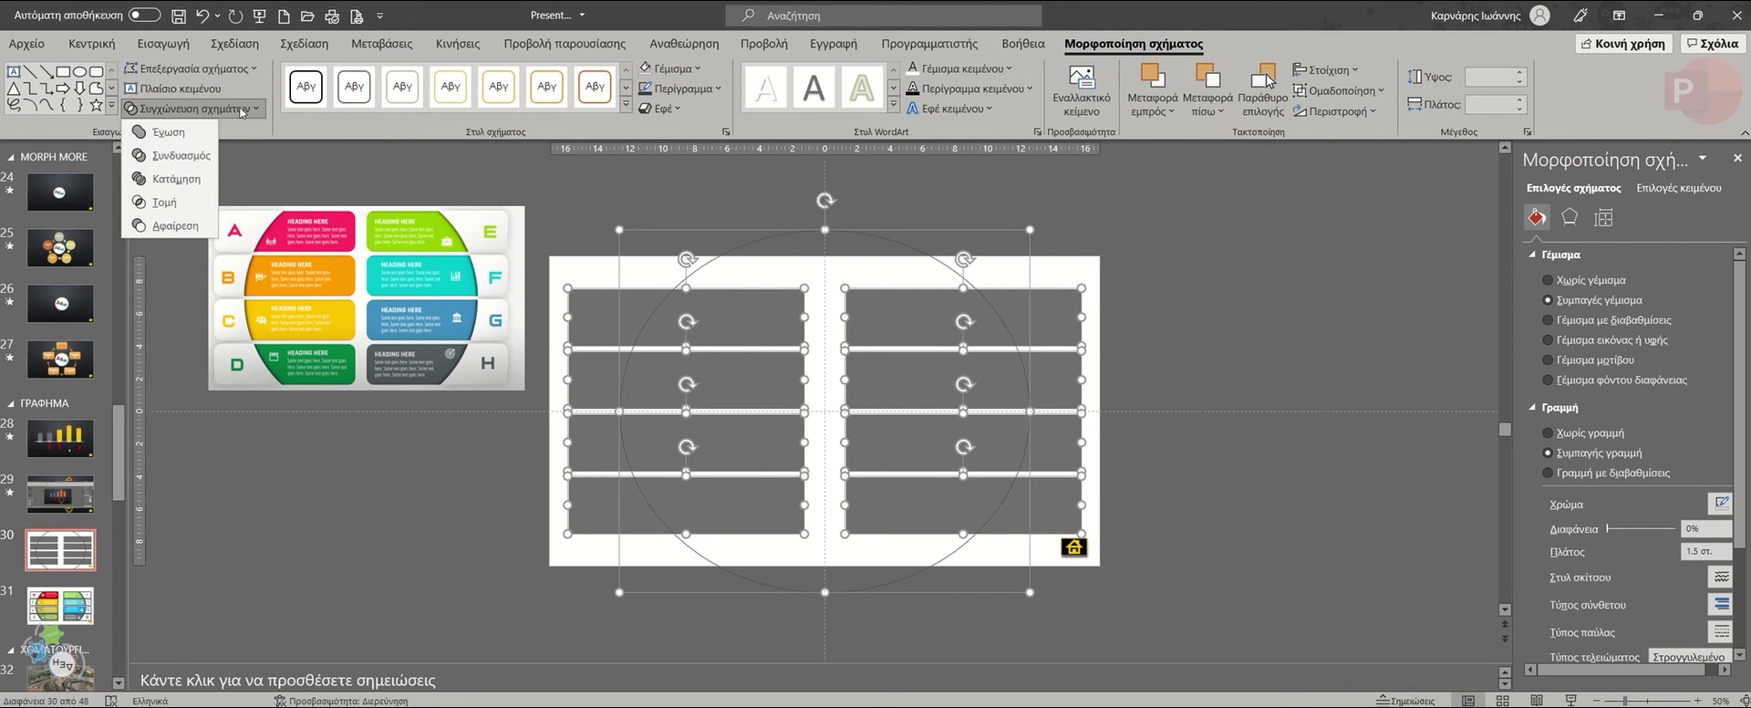
left_click(185, 179)
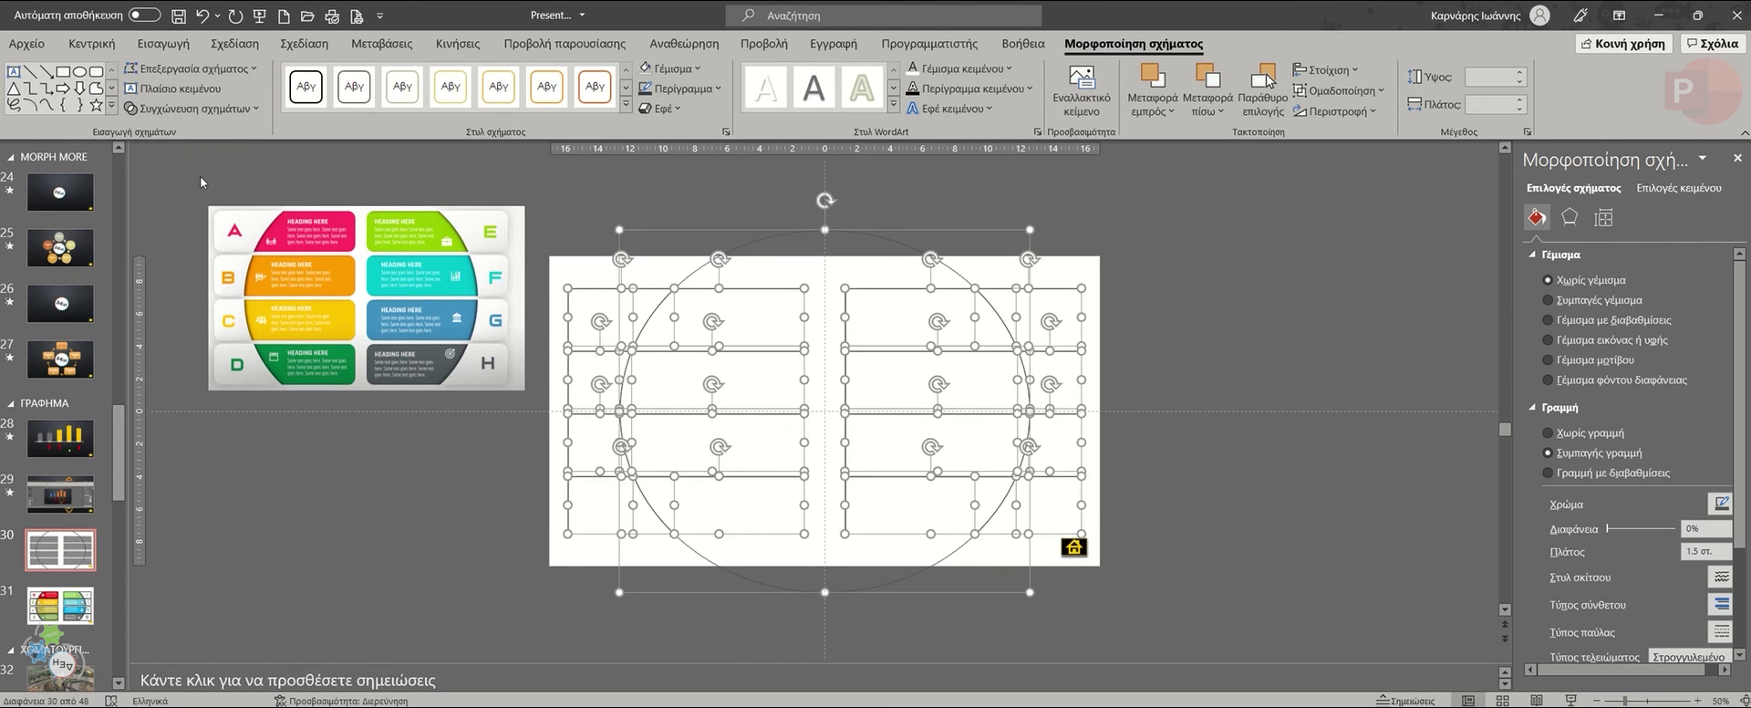
Delete the circle's top and bottom cap pieces.
left_click(782, 211)
left_click(861, 235)
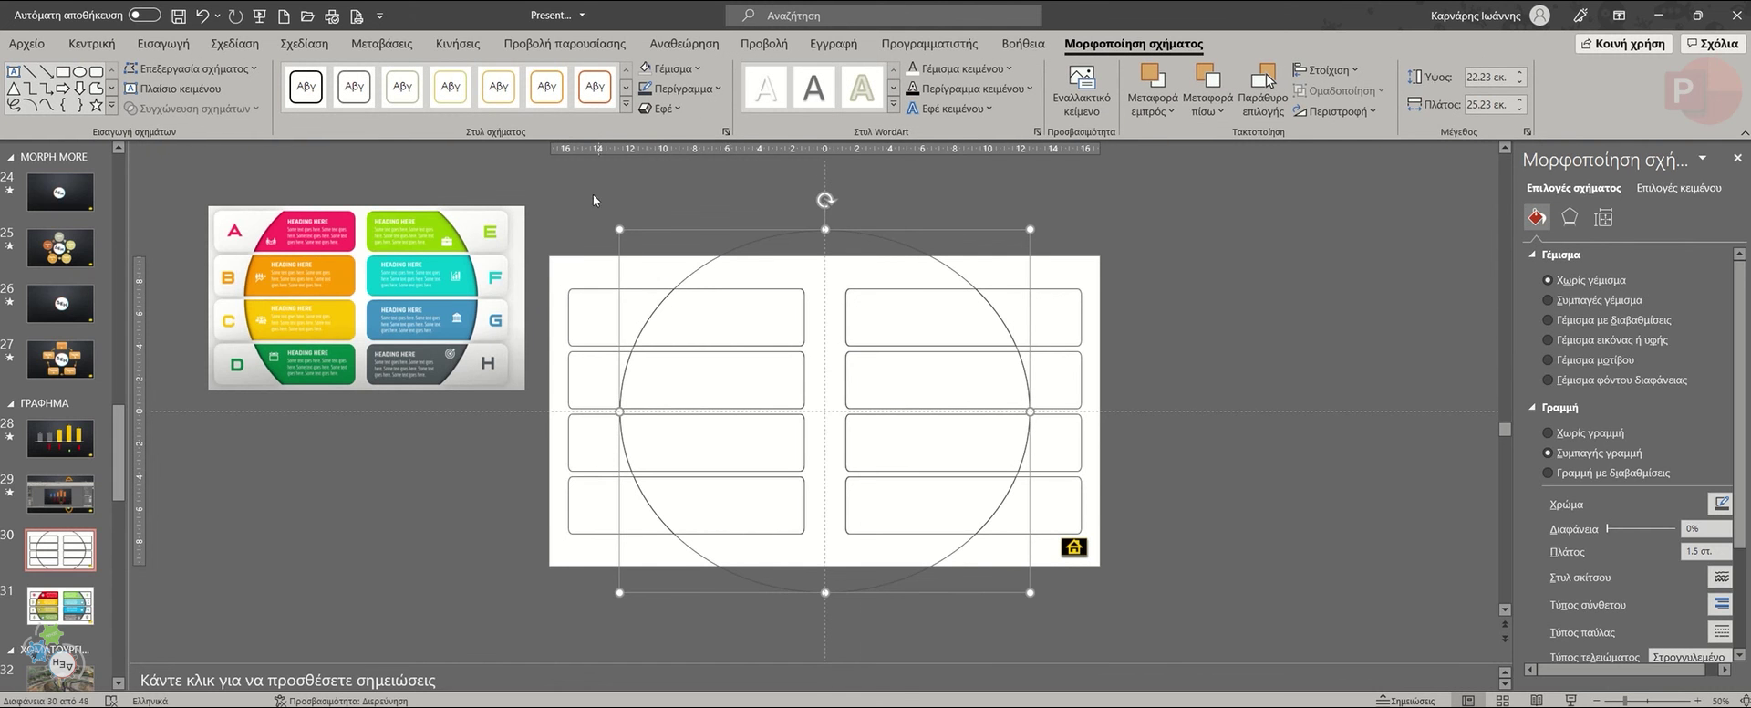
left_click(996, 294)
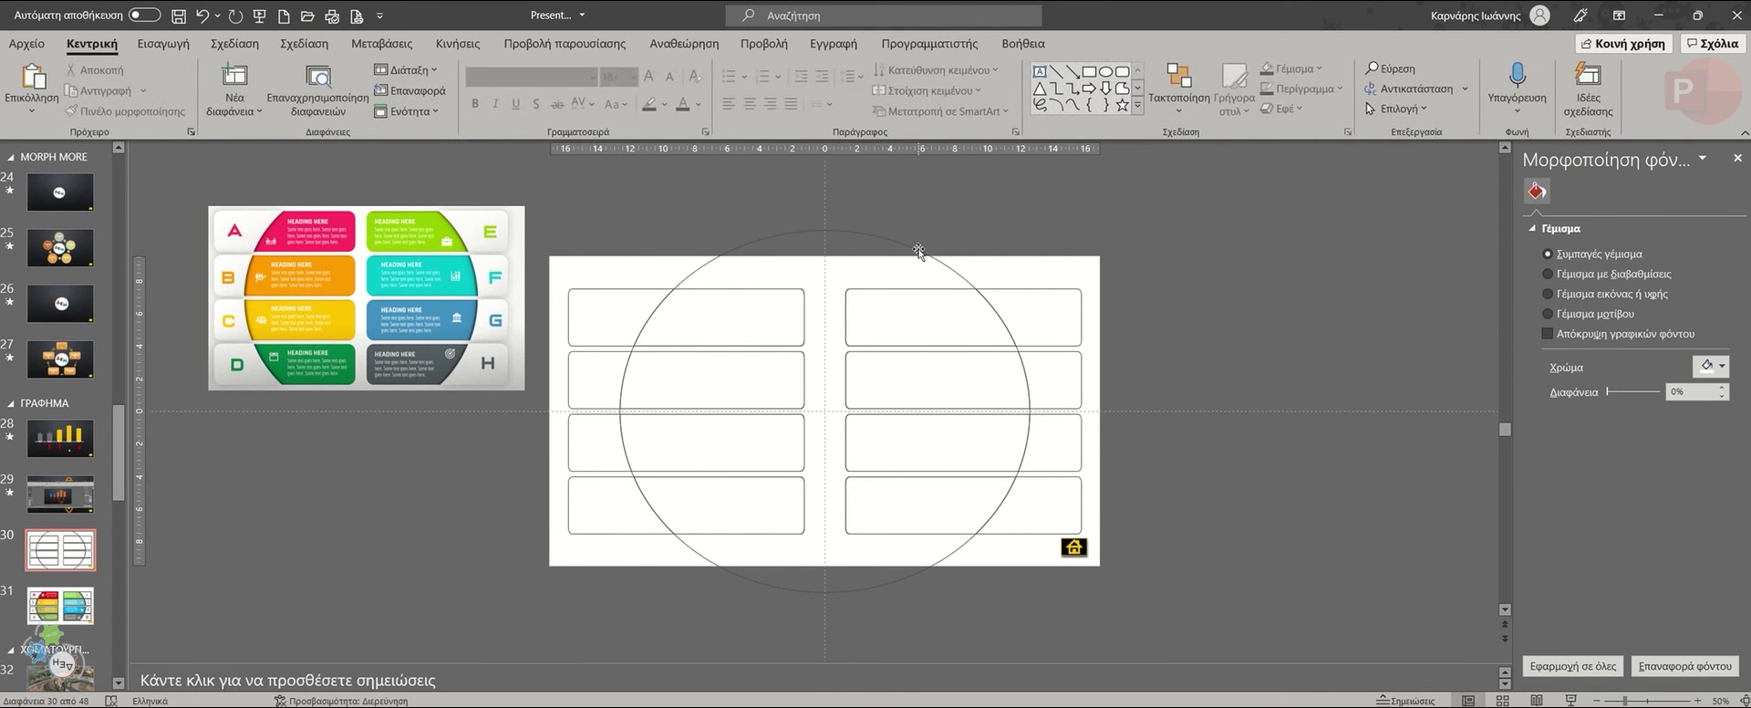
left_click(919, 249)
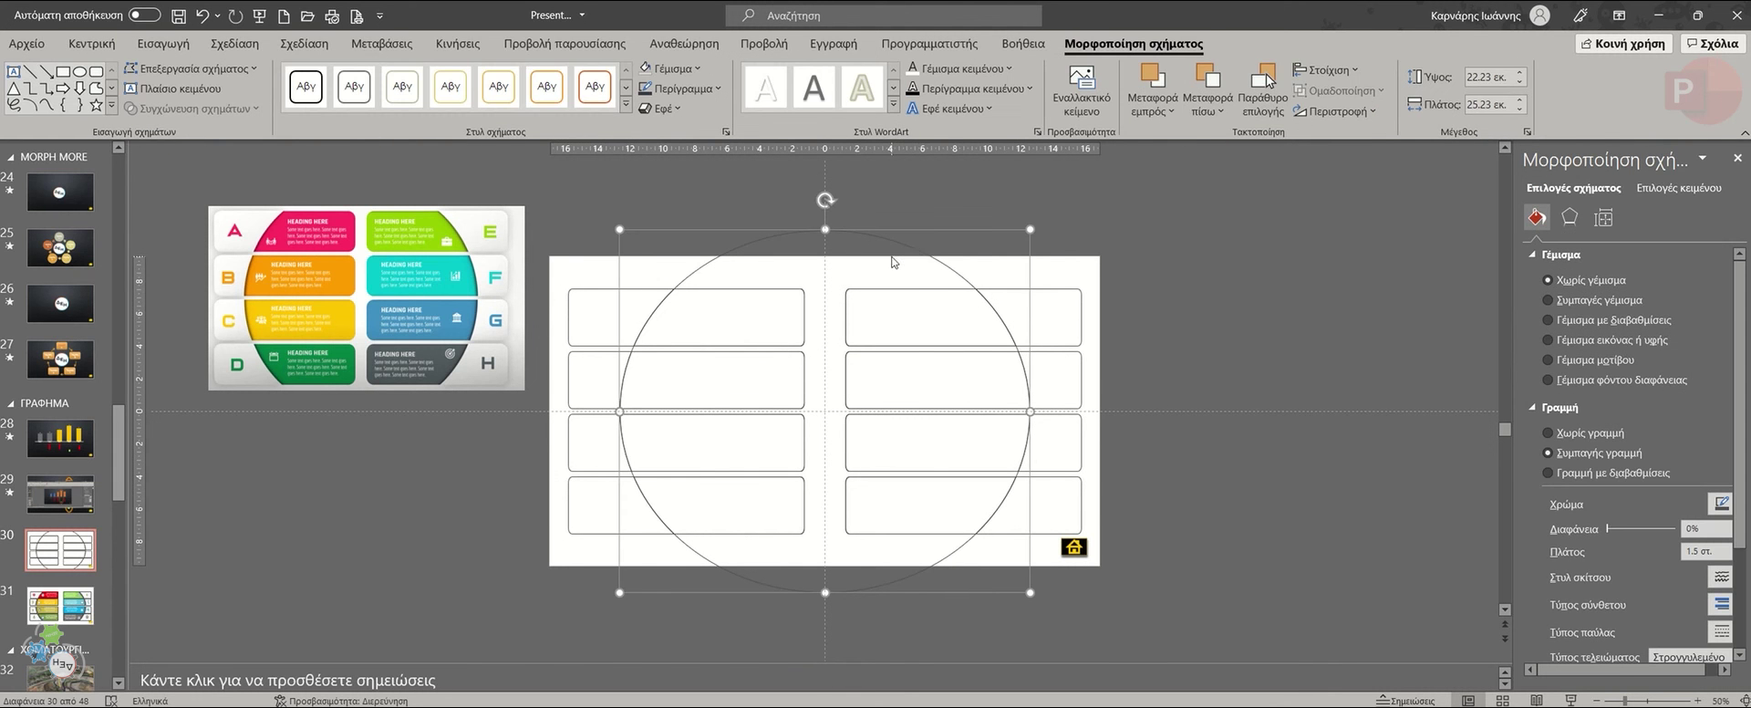
key("Delete")
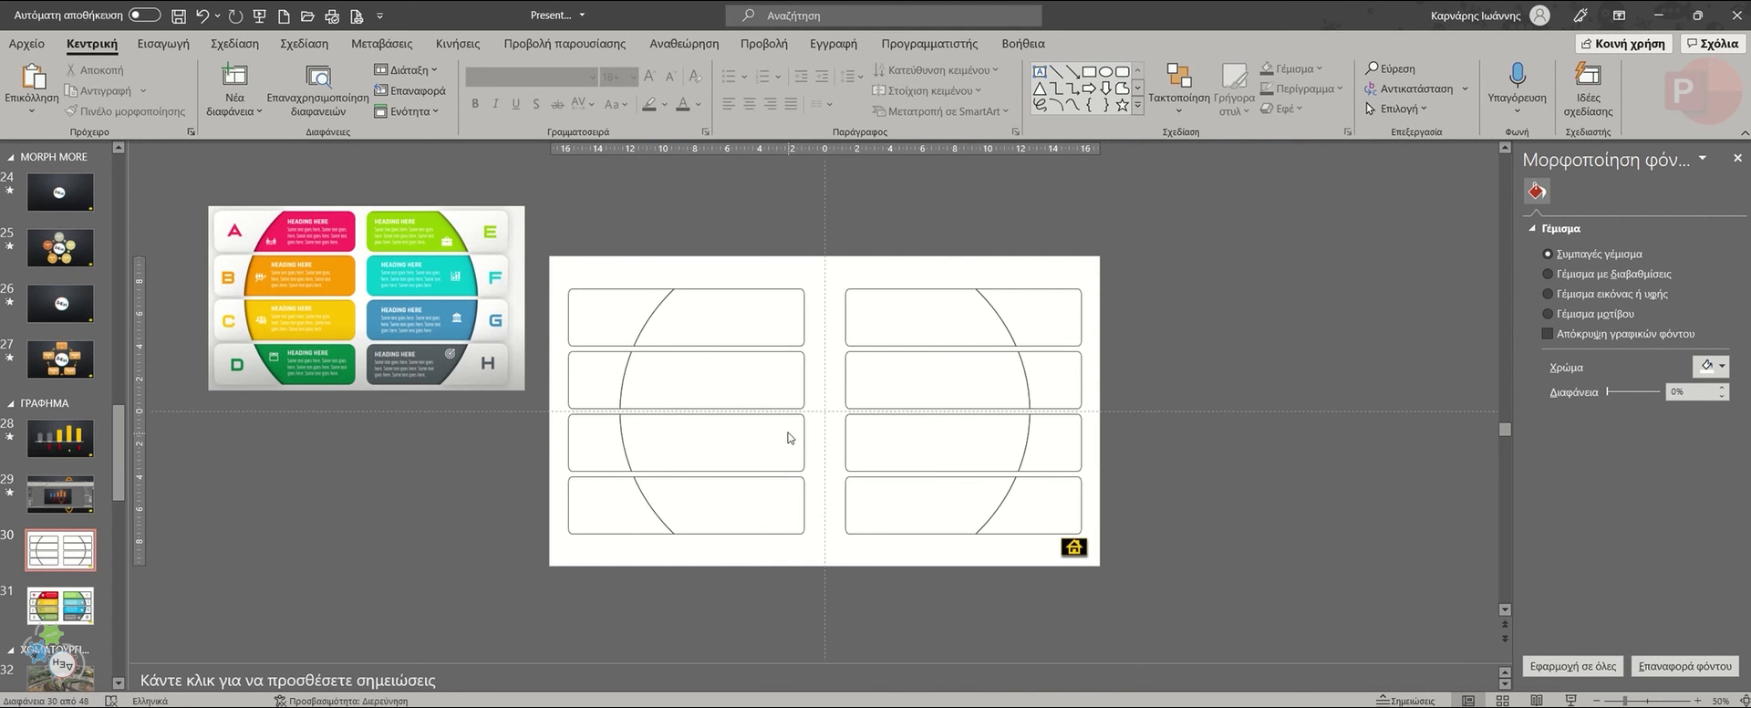
scroll(790, 436, "up", 2, "ctrl")
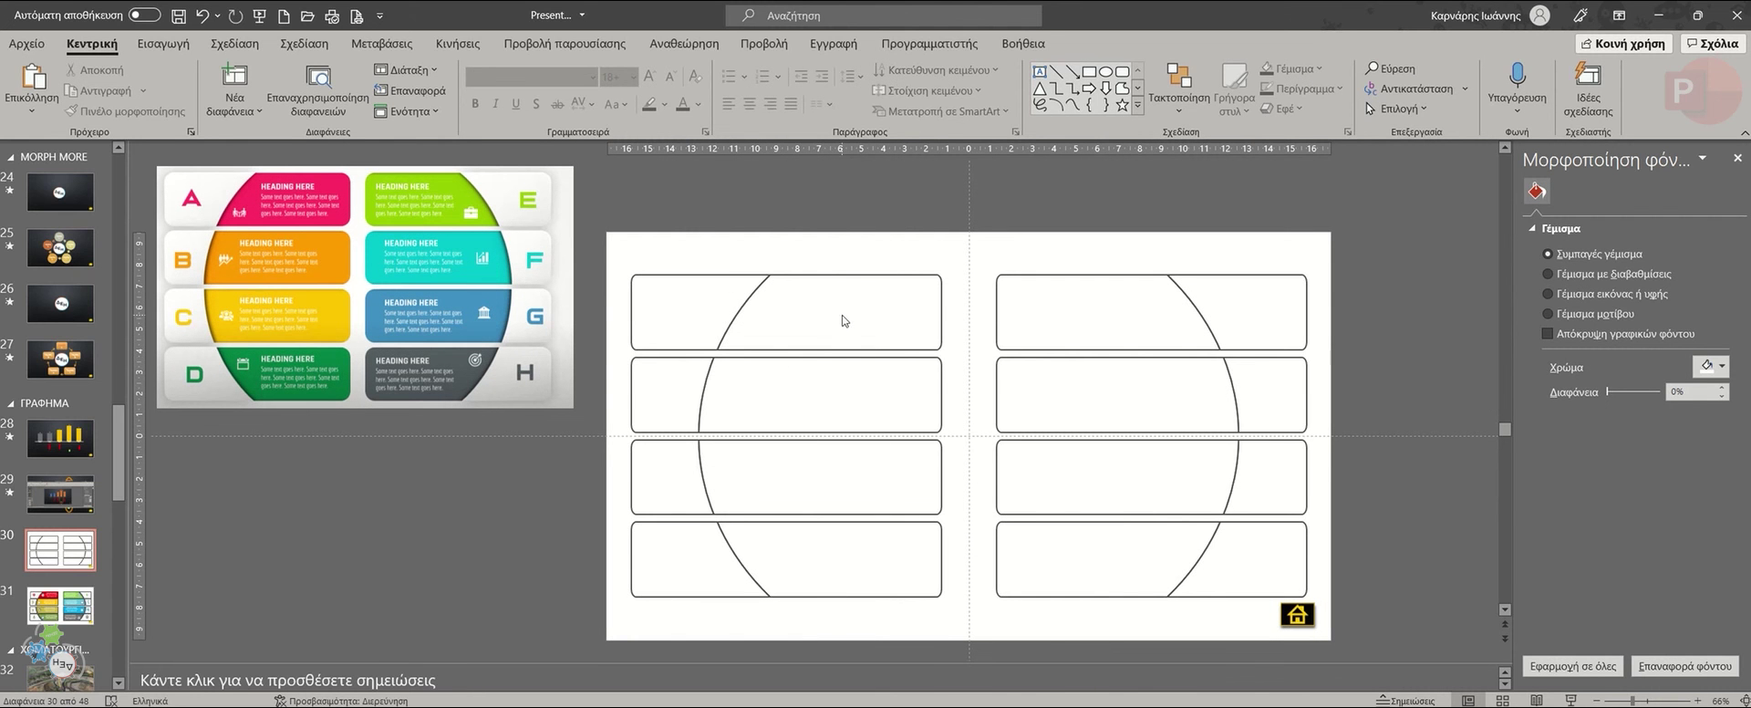
Apply an Offset: Left outer shadow to the four left arc pieces.
left_click(940, 311)
left_click(689, 297)
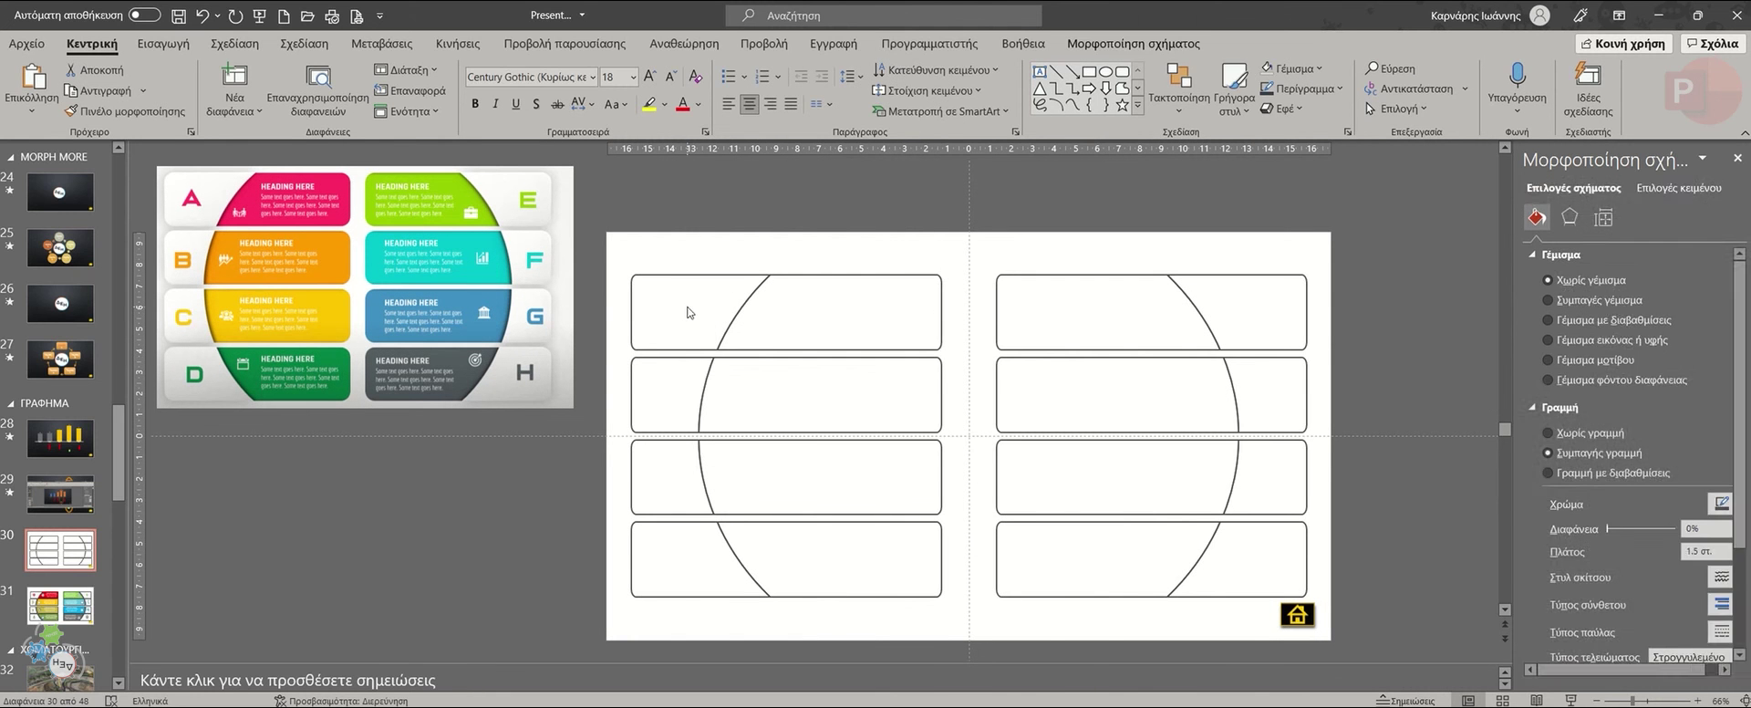
left_click(638, 321)
left_click(635, 412, "shift")
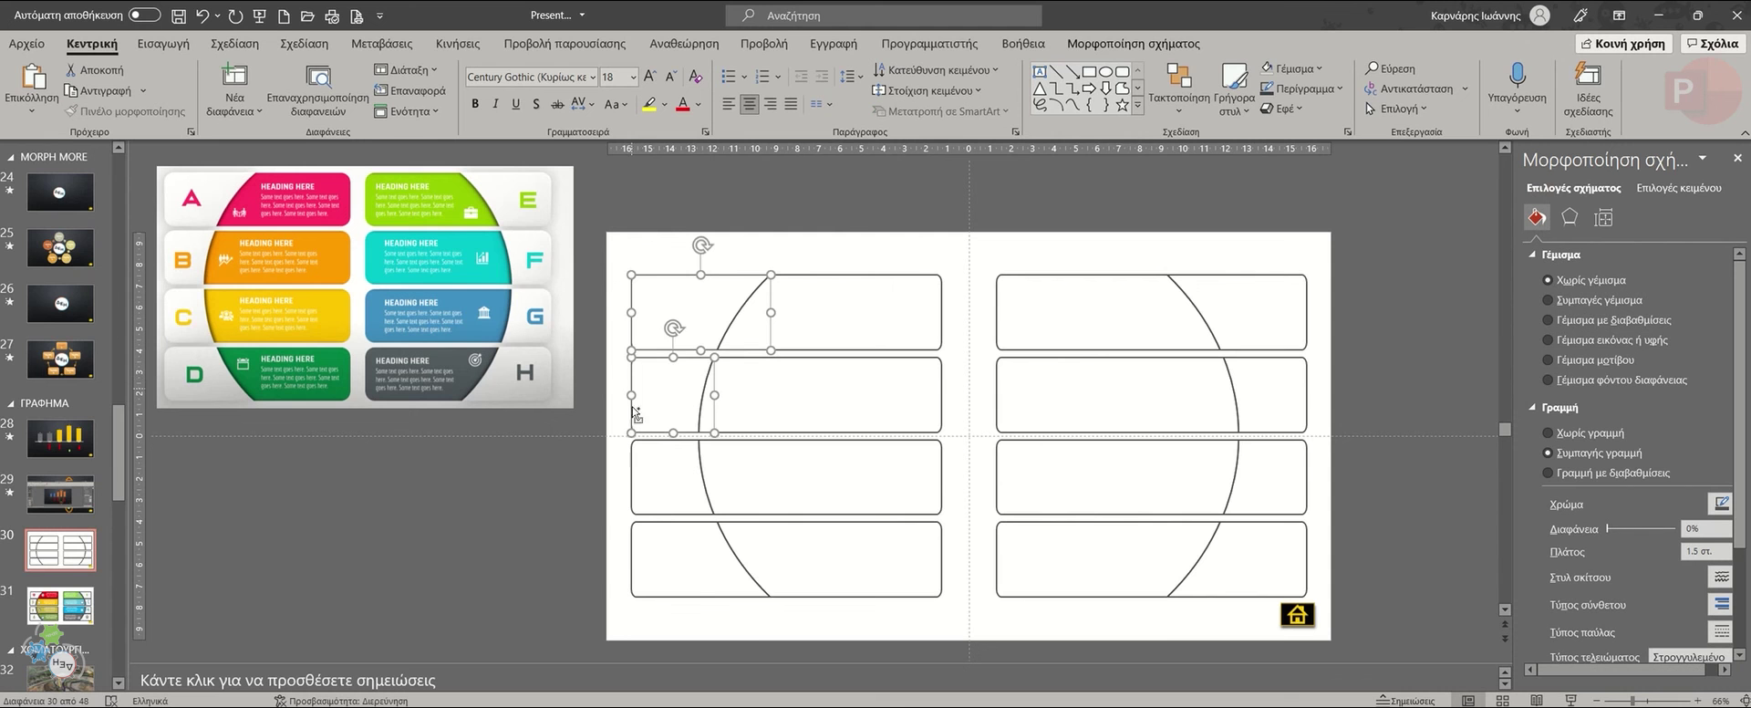
left_click(636, 472, "shift")
left_click(636, 556, "shift")
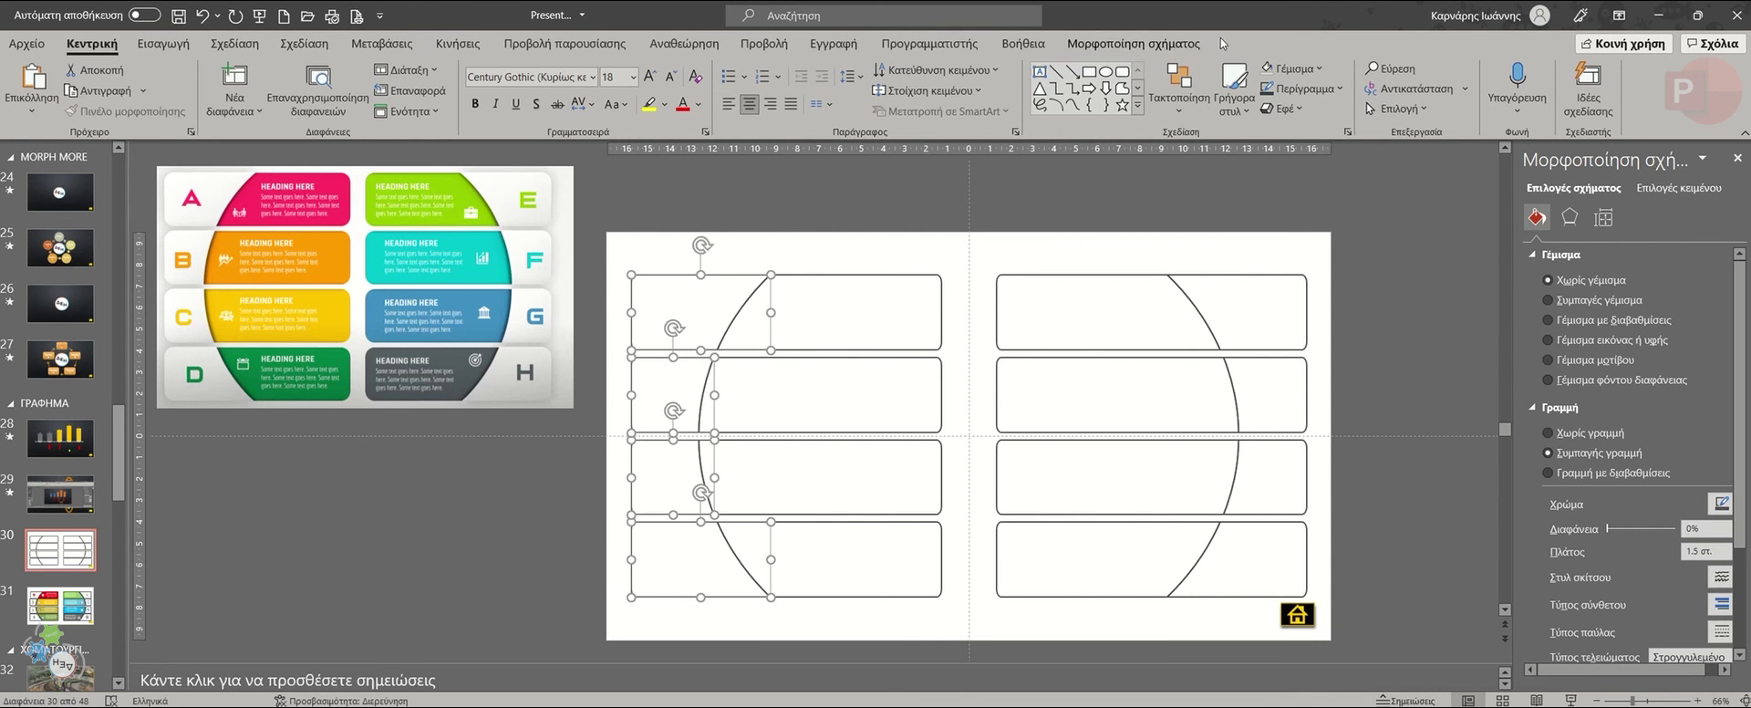
left_click(1135, 43)
left_click(676, 110)
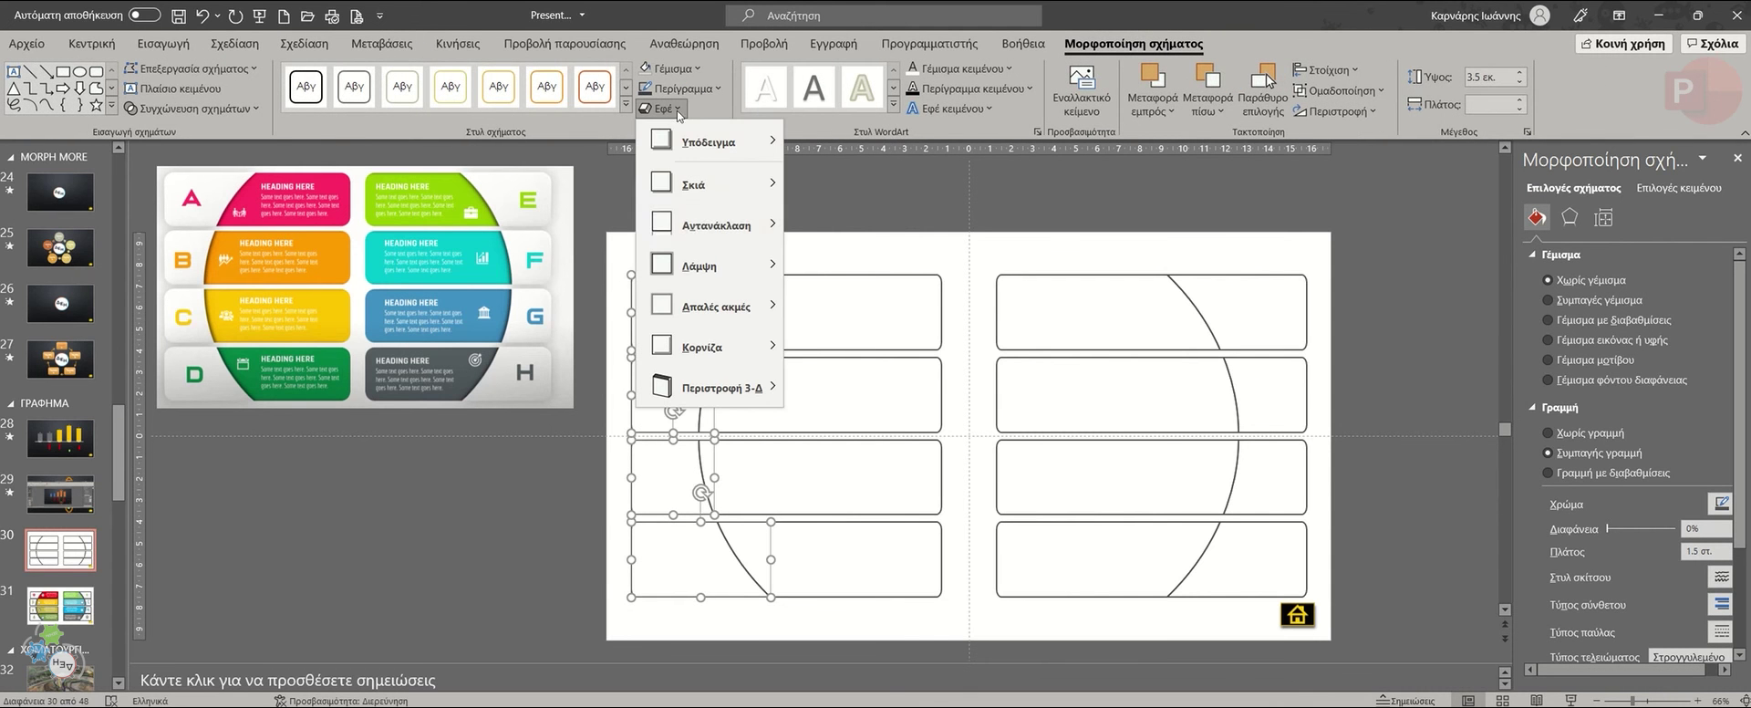
mouse_move(739, 187)
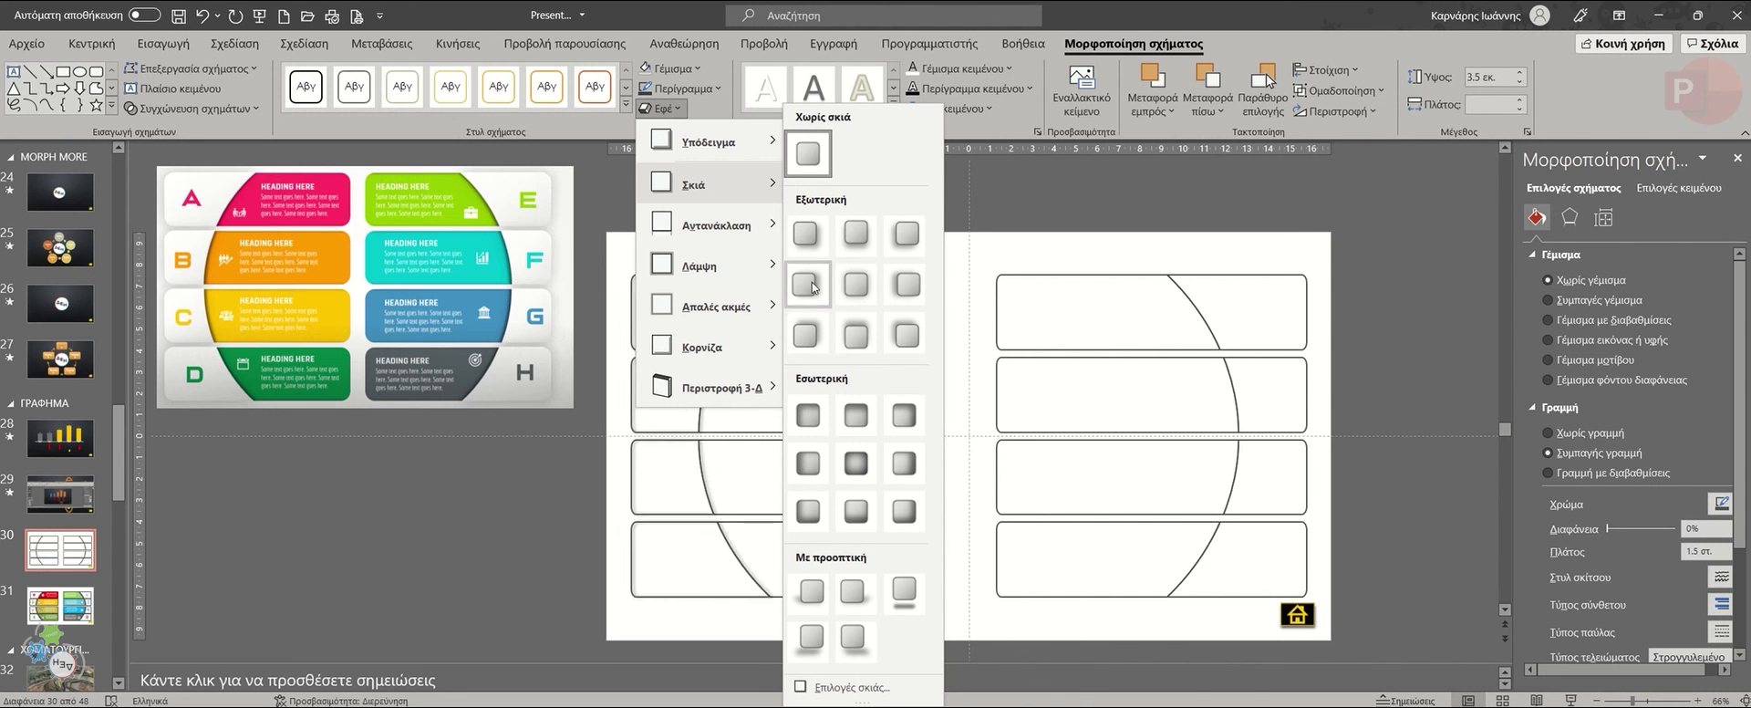
left_click(907, 286)
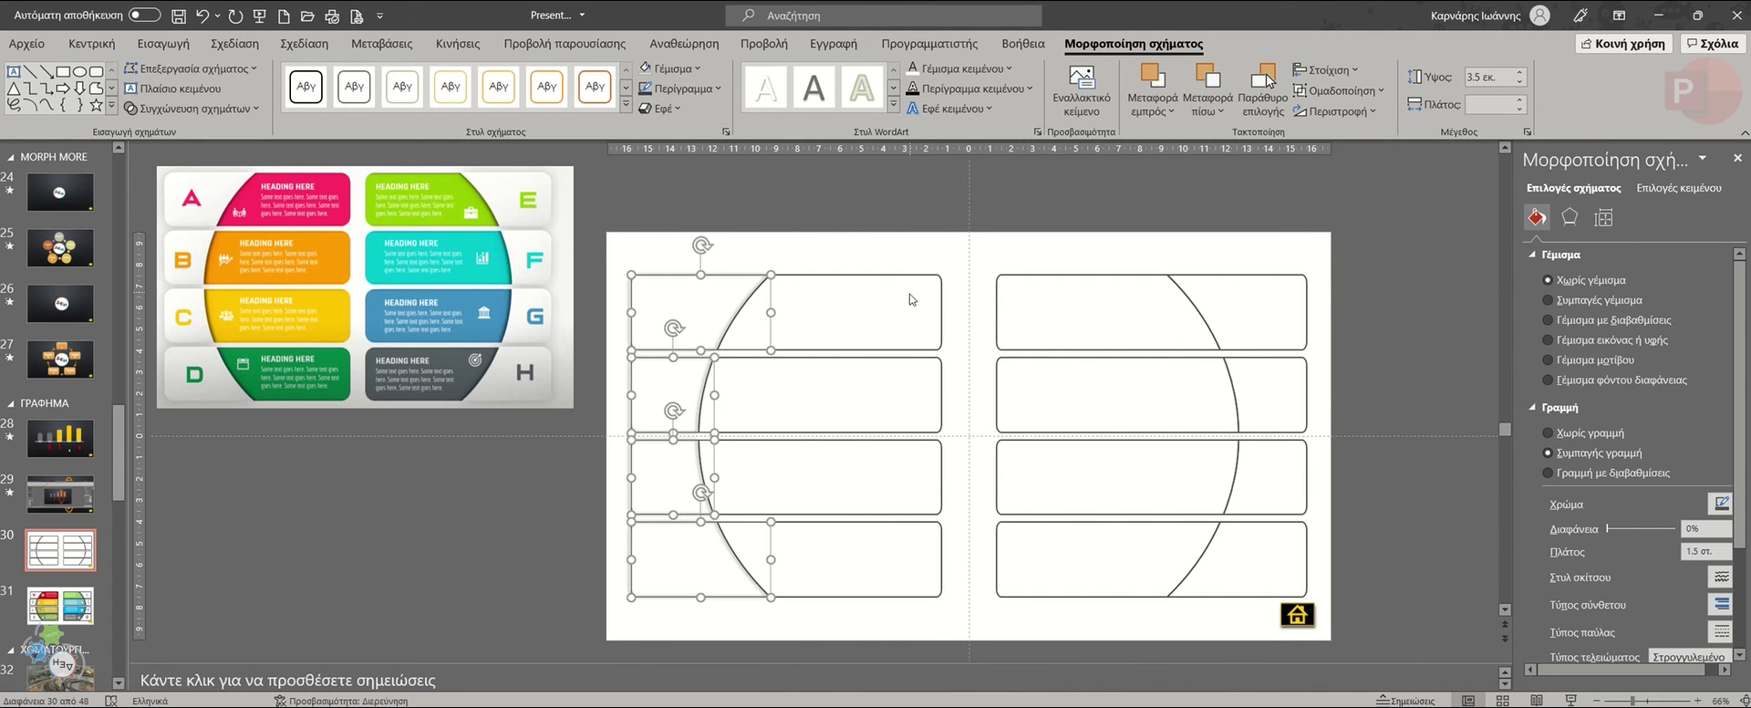
Enter a shadow distance of 9 in Format Shape and reapply the left-offset shadow preset.
left_click(1602, 219)
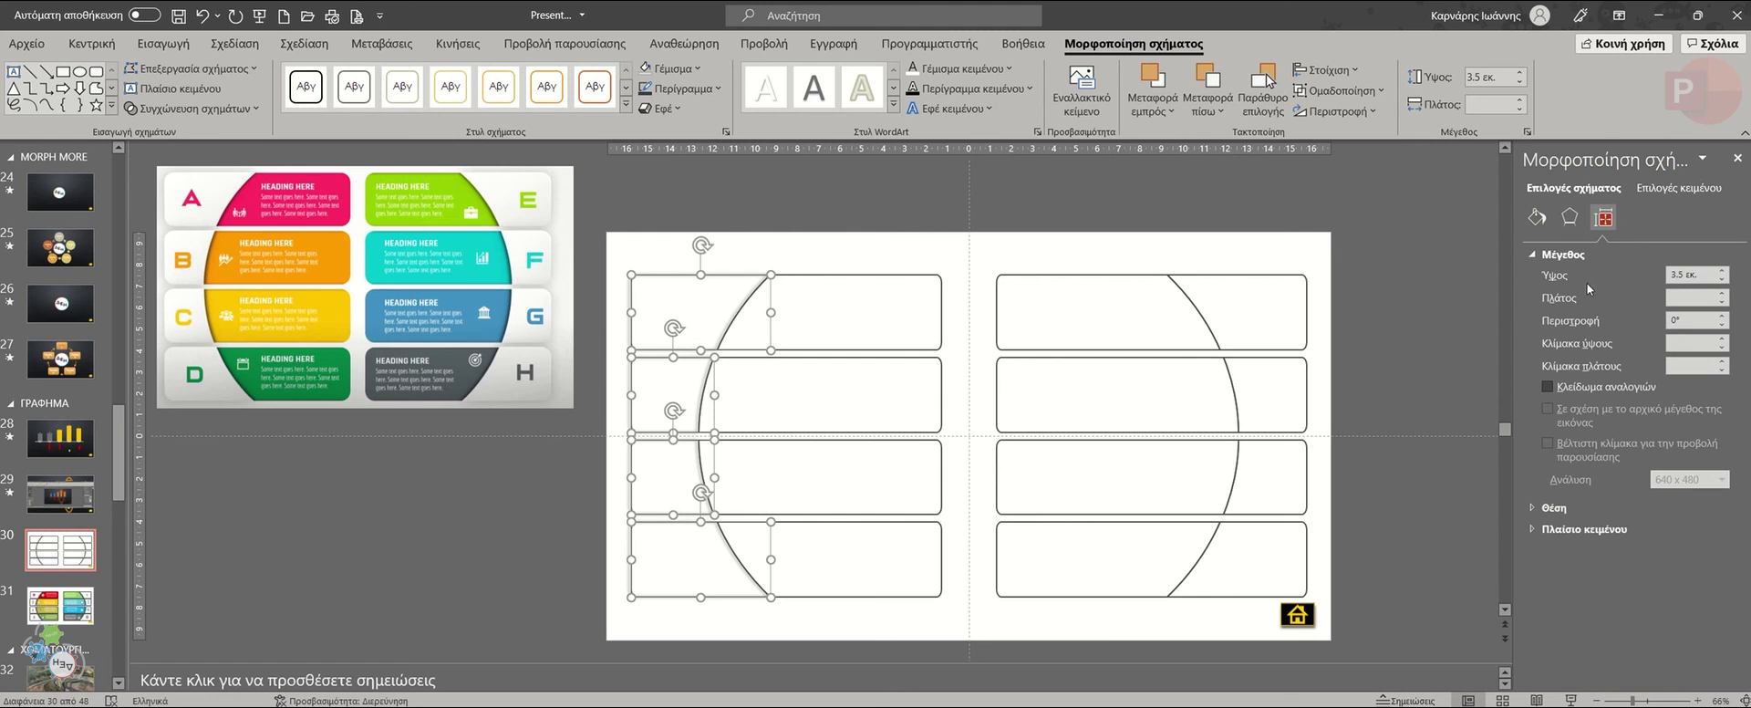
left_click(1570, 217)
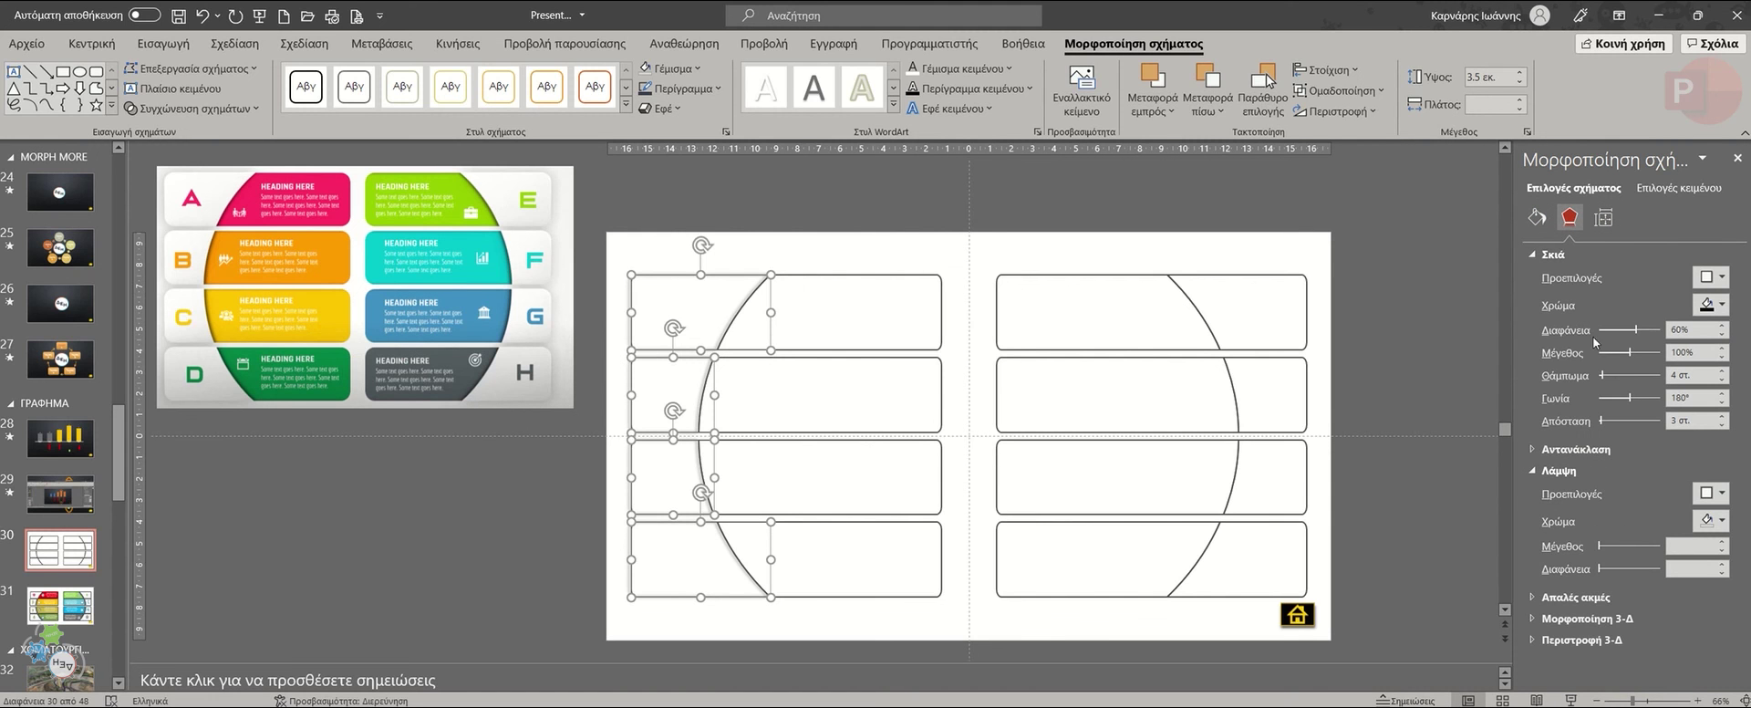
left_click_drag(1690, 426, 1620, 417)
type("9")
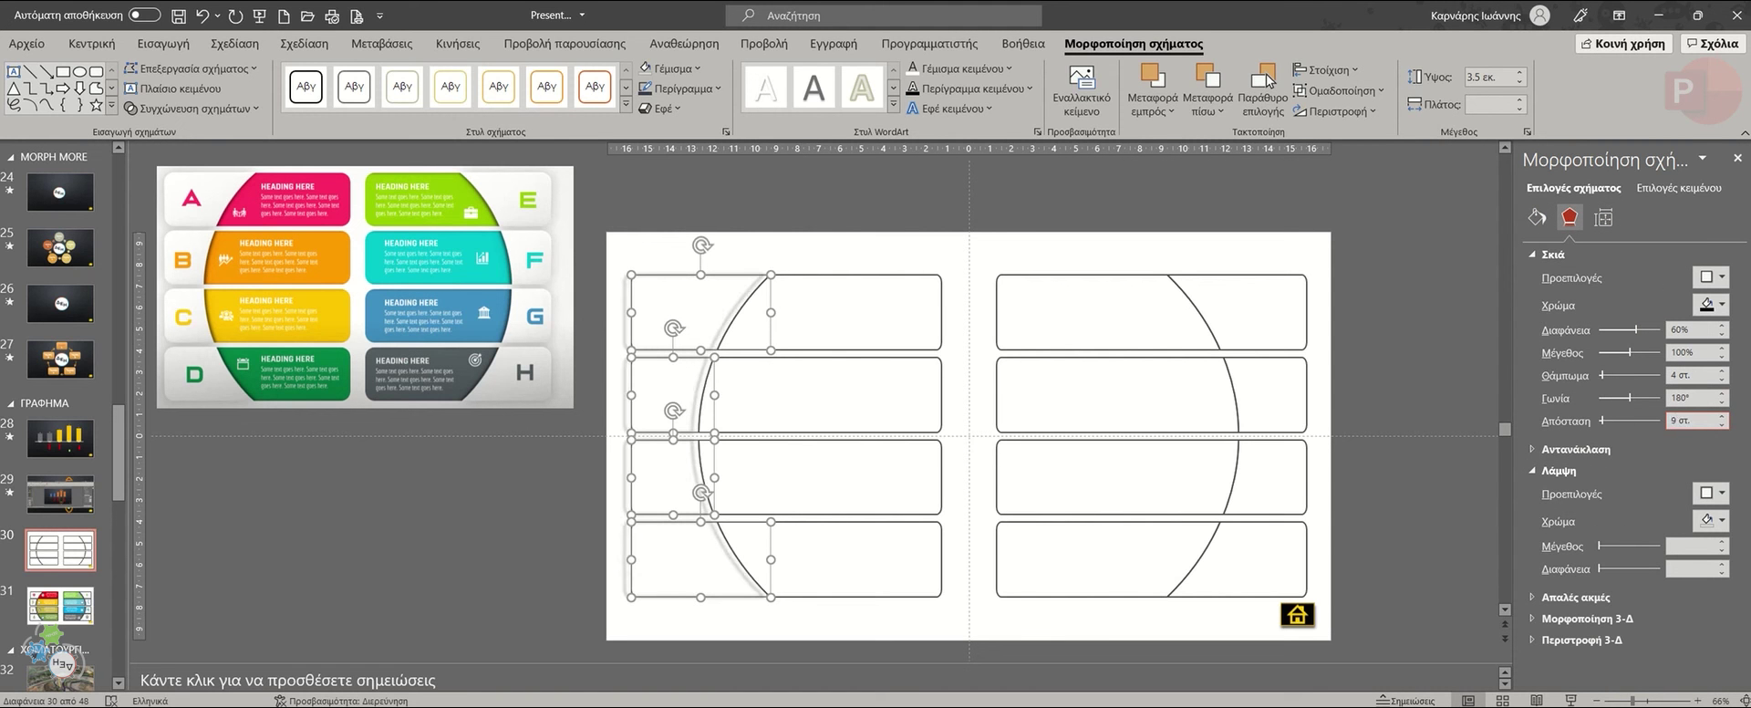
left_click(1710, 304)
left_click(1632, 355)
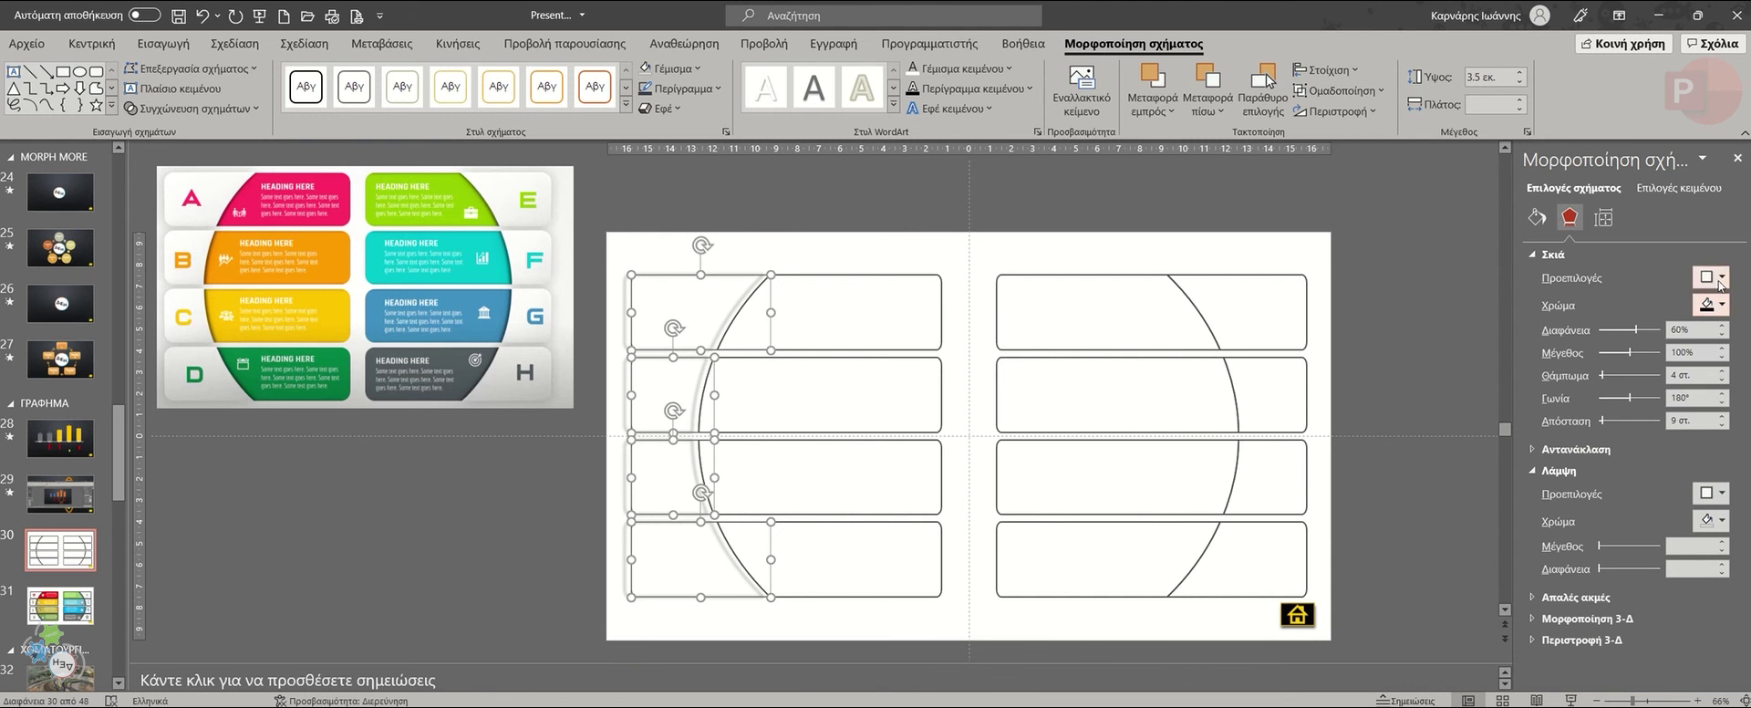
left_click(1711, 278)
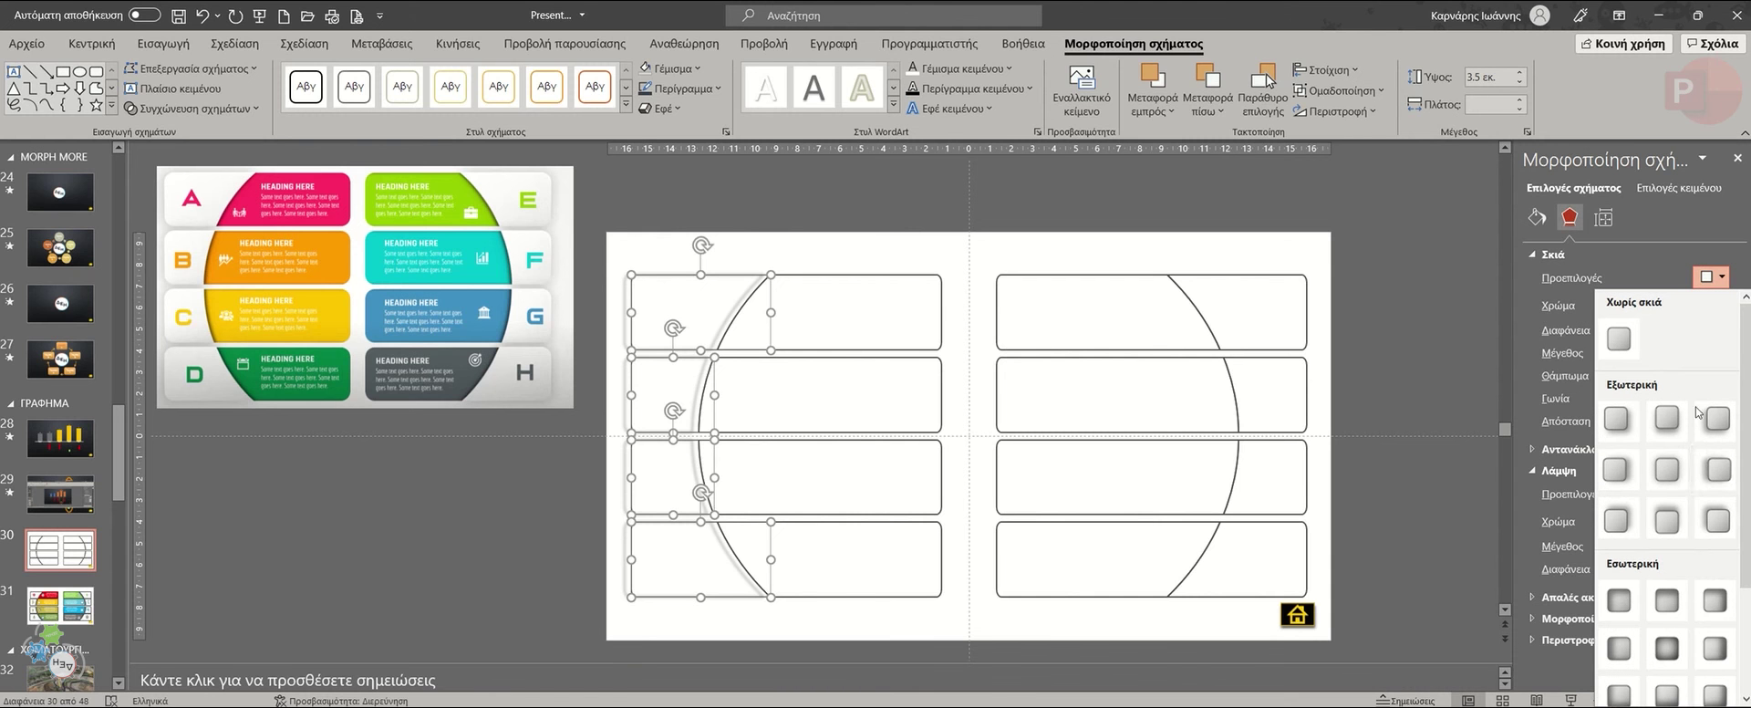
left_click(1718, 476)
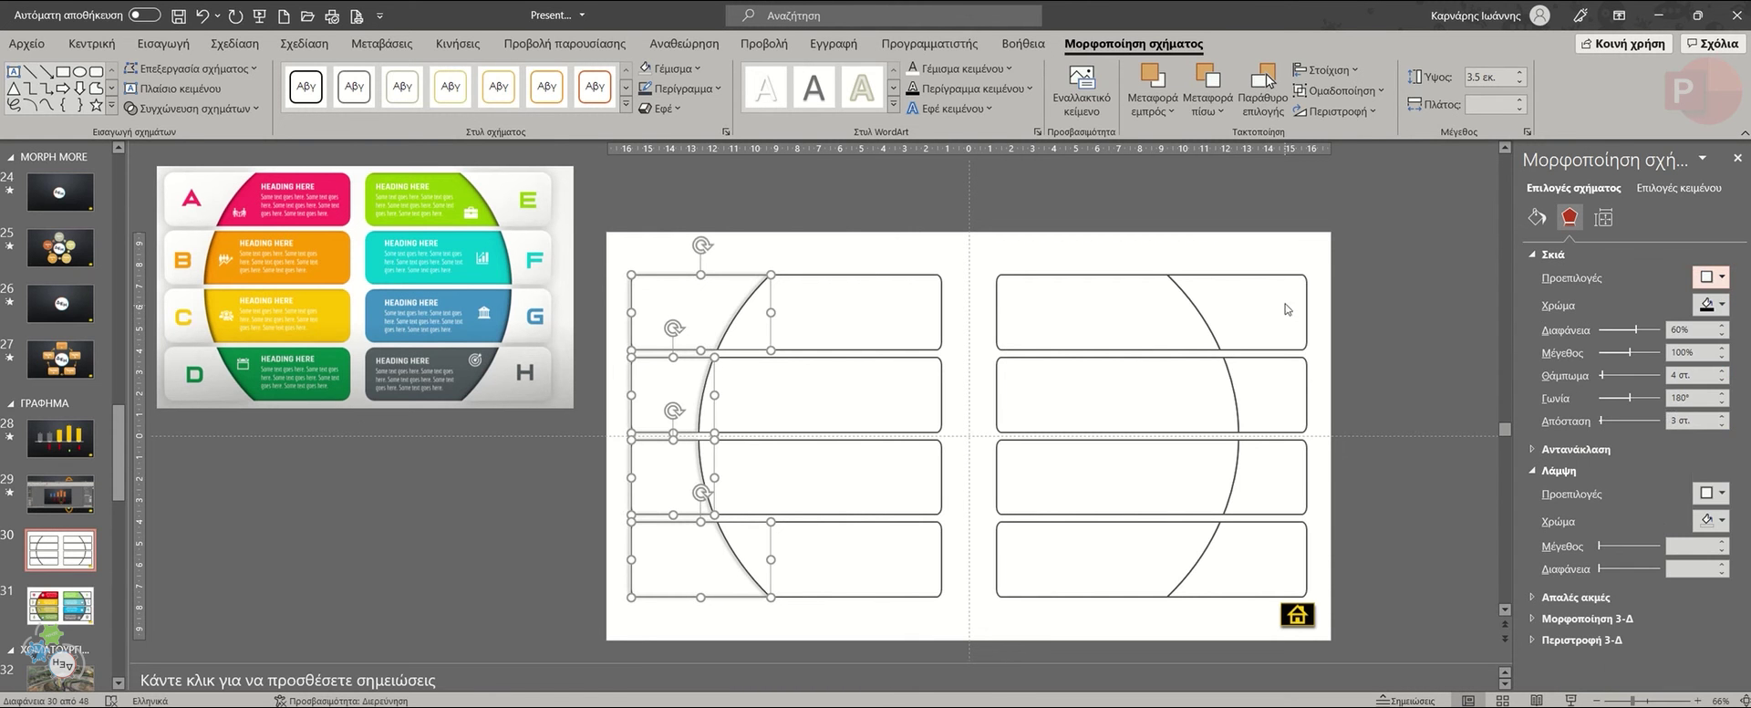
left_click(844, 319)
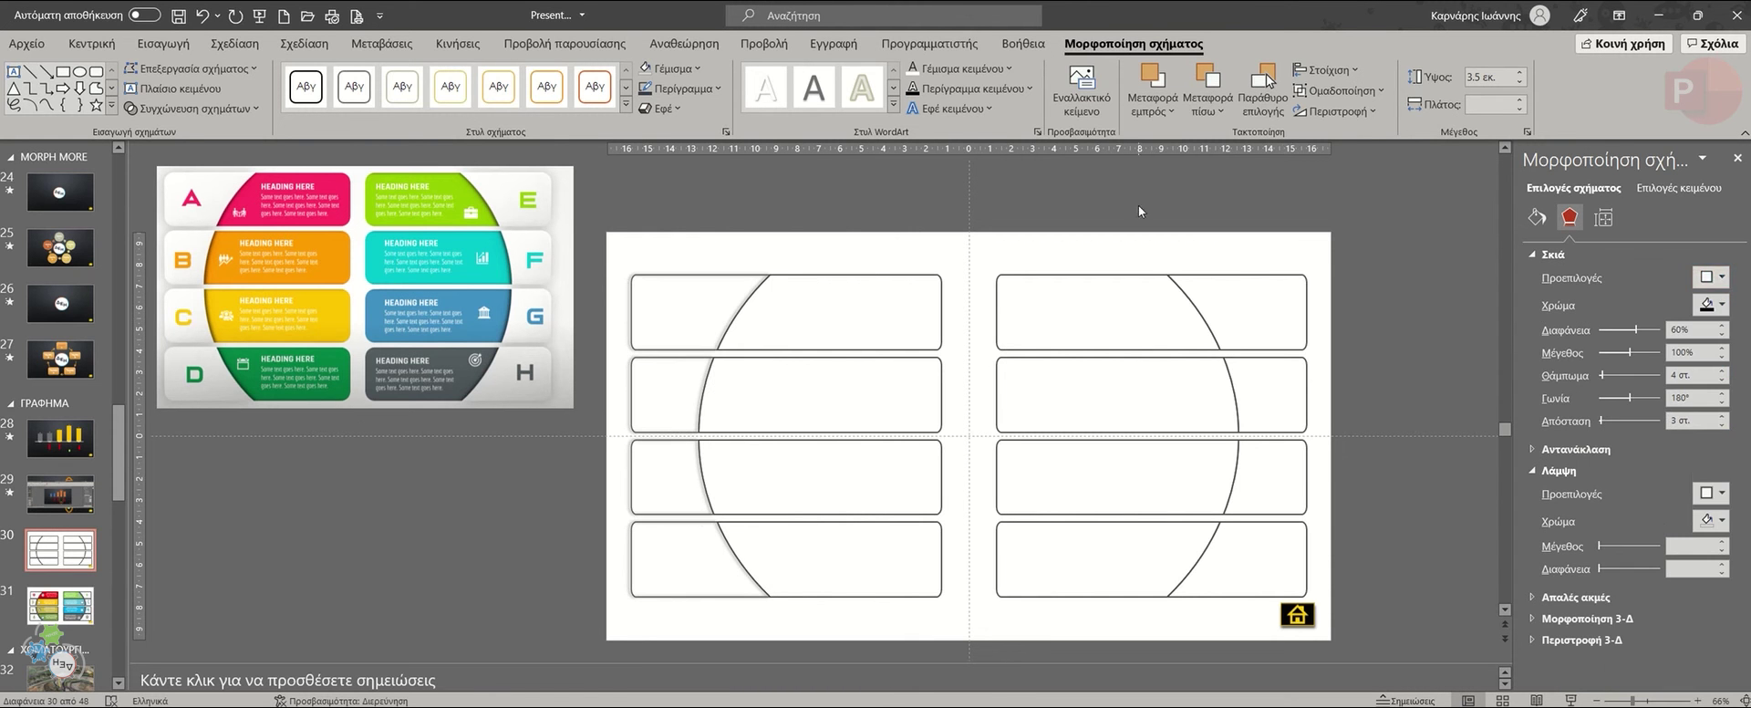
Shift the four left inner bars slightly to the right.
left_click(939, 322)
left_click(940, 390, "shift")
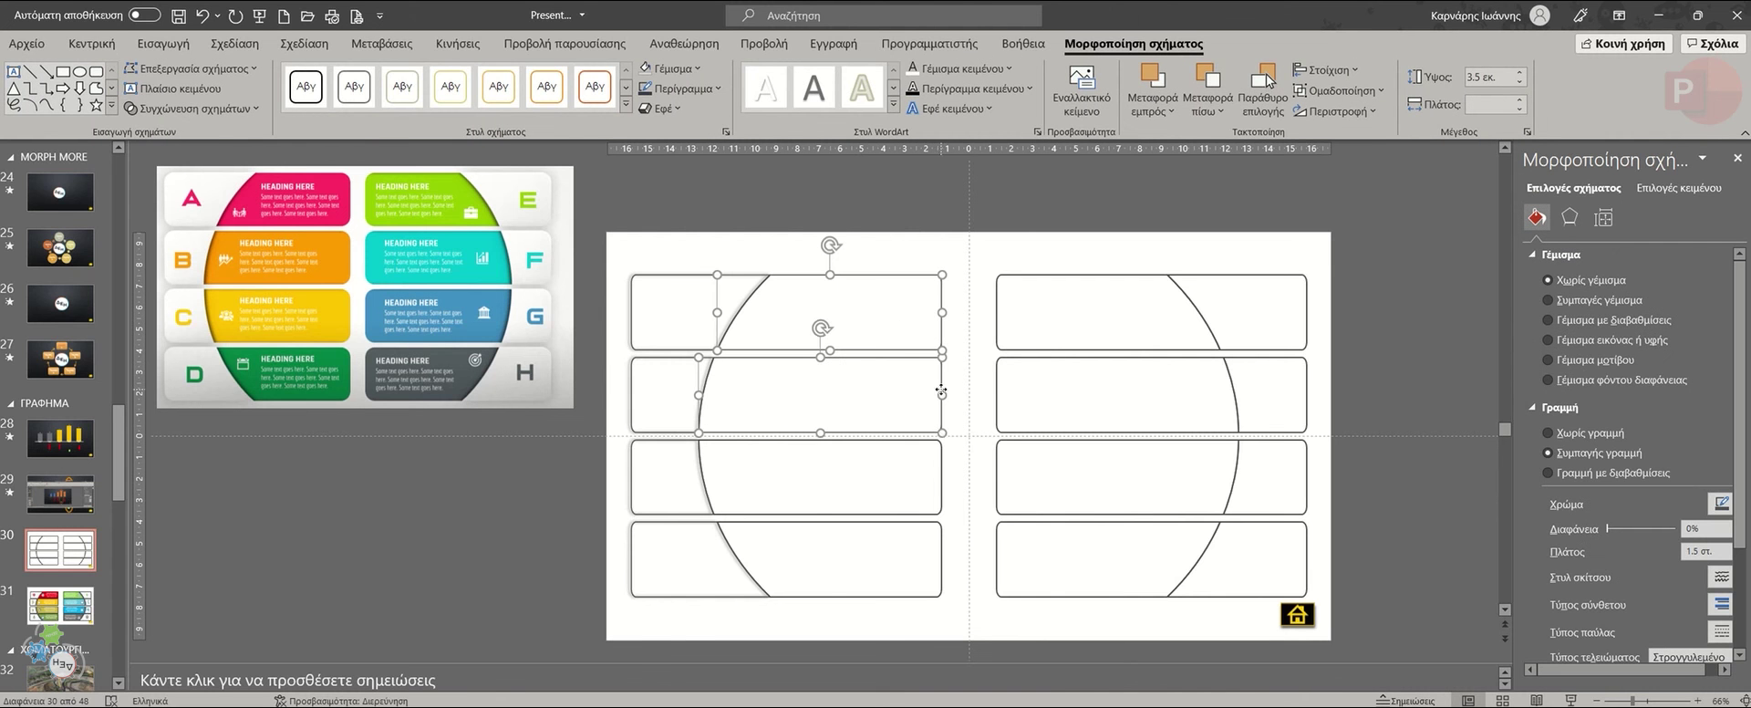
left_click(945, 461, "shift")
left_click(950, 544, "shift")
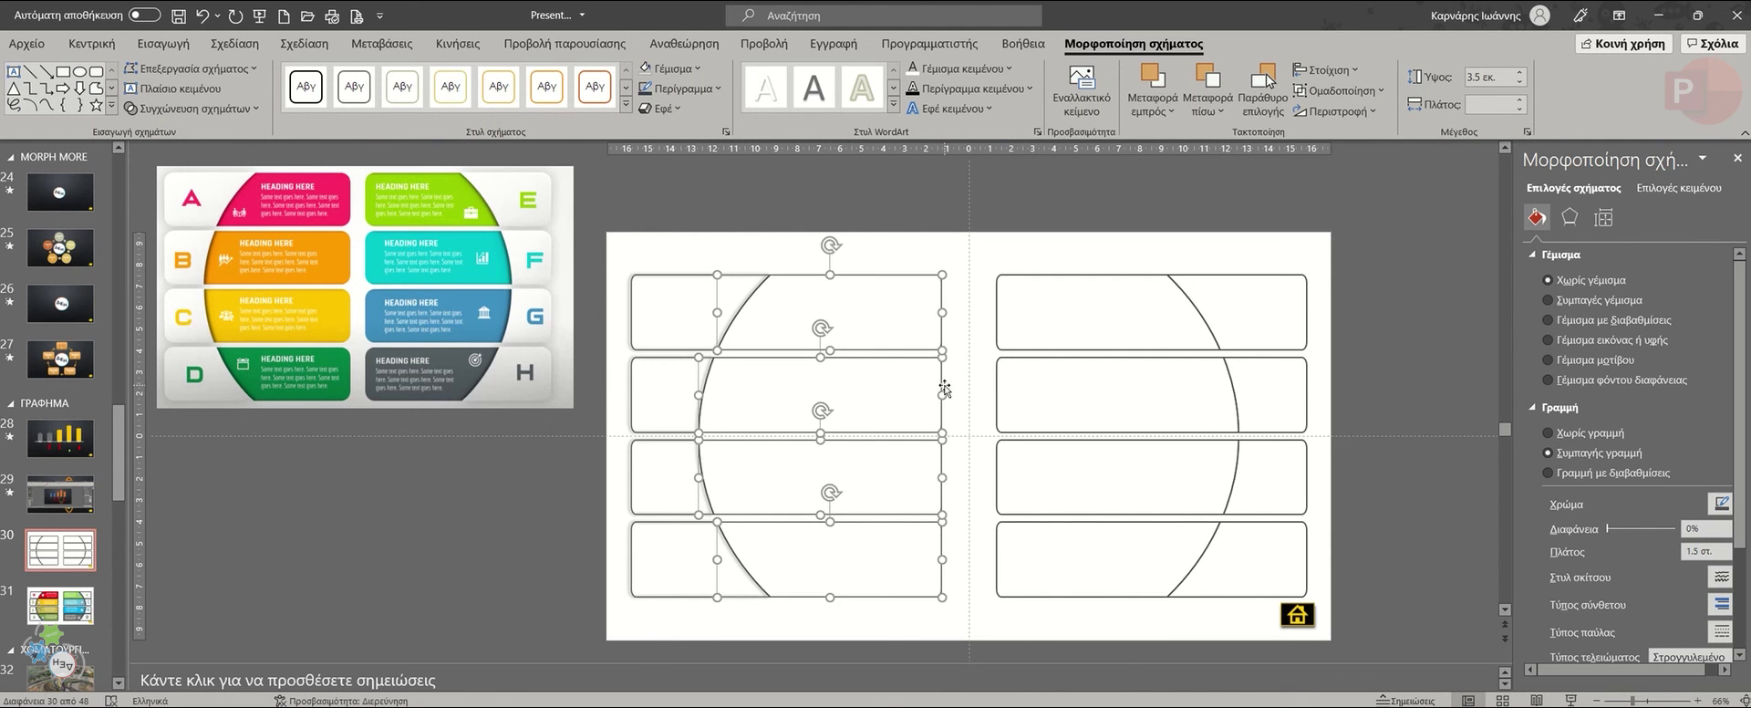
left_click_drag(944, 388, 950, 385)
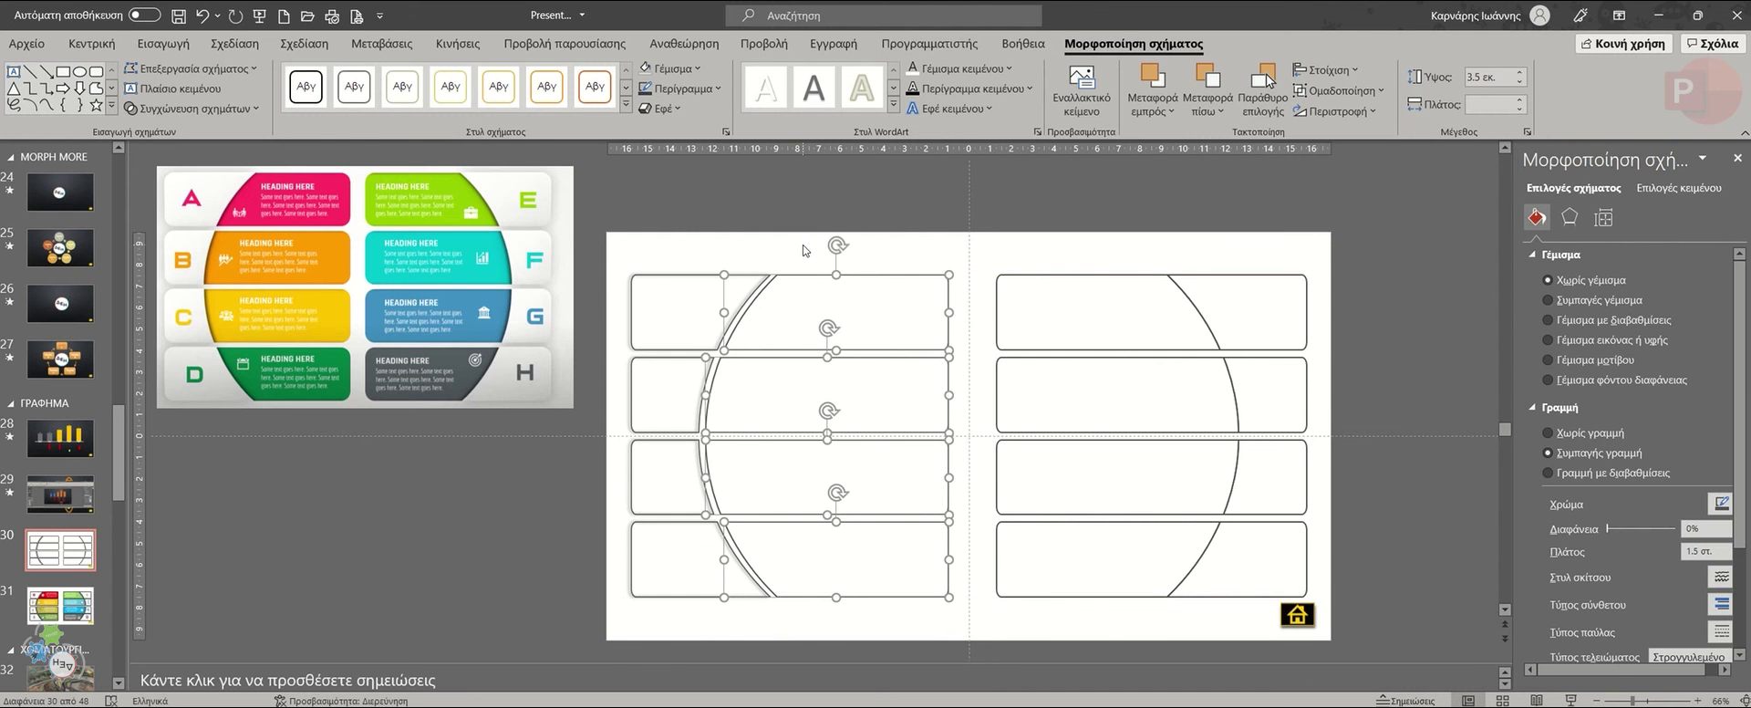
left_click(788, 206)
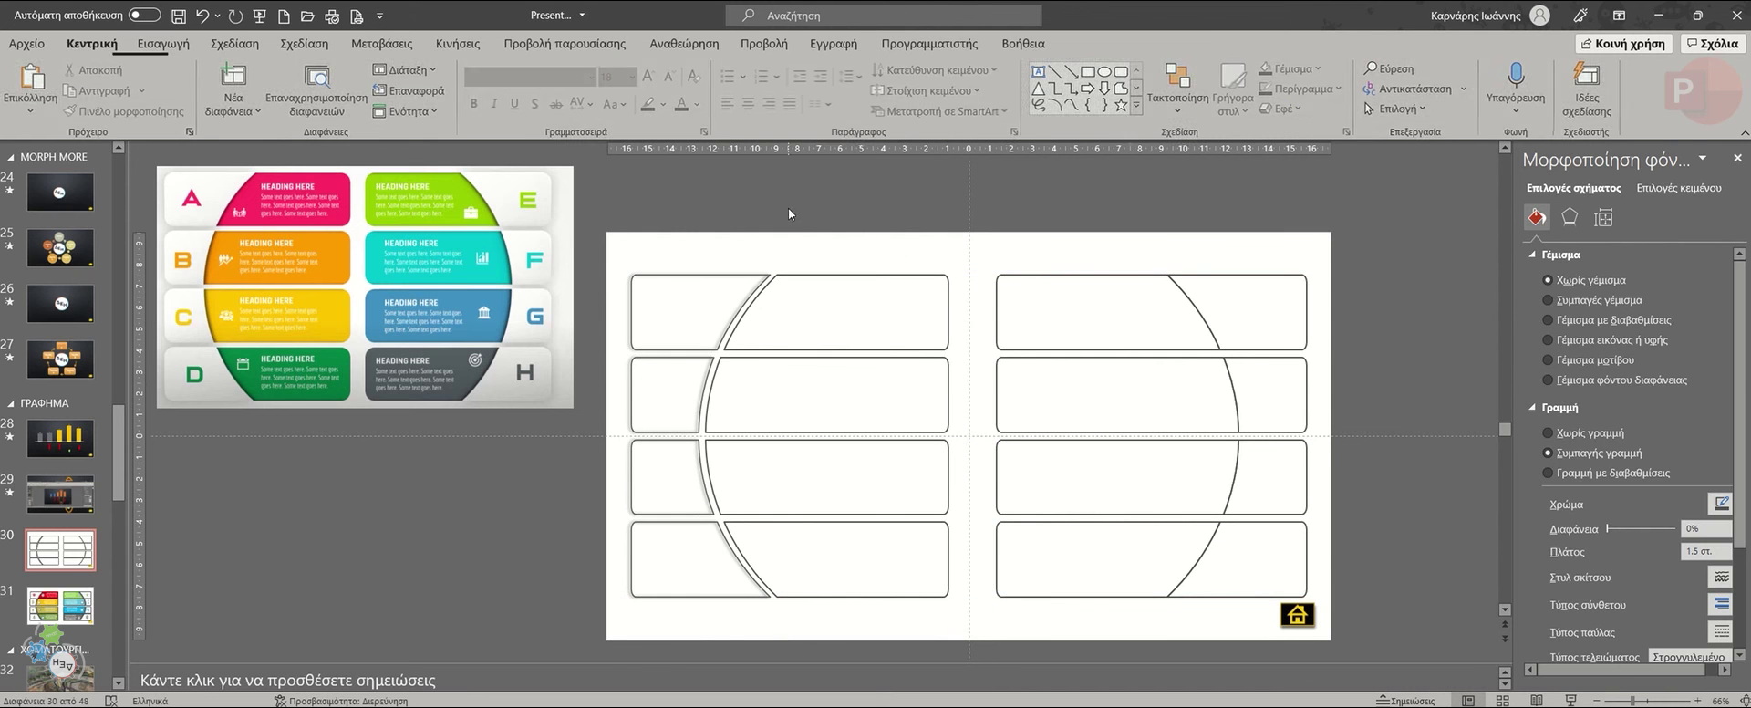
Nudge the four right-hand pieces slightly left so they line up with the arc.
left_click(1001, 319)
left_click(1002, 392, "shift")
left_click(1003, 479, "shift")
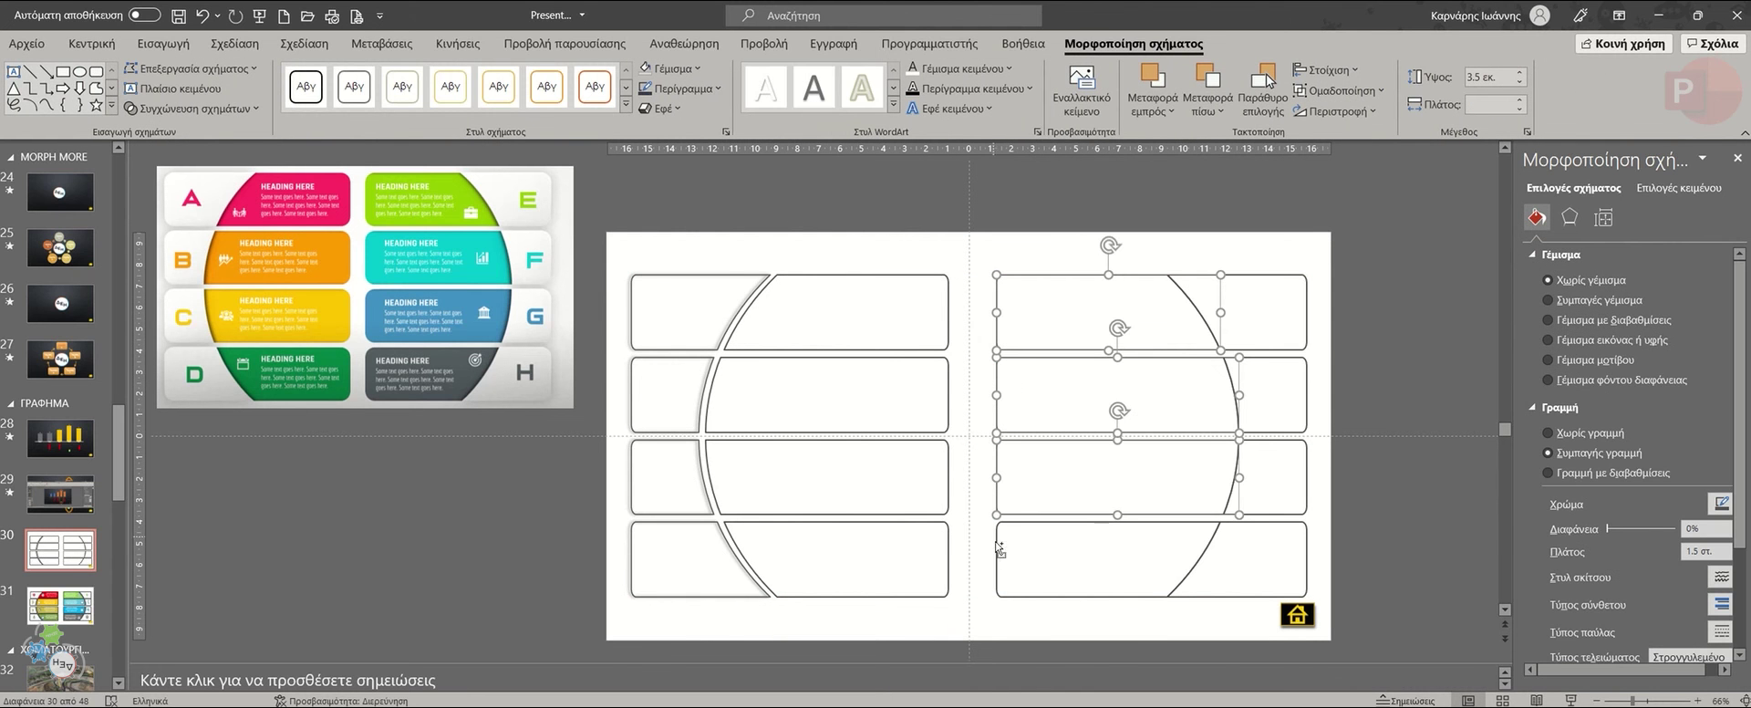
left_click(1000, 548, "shift")
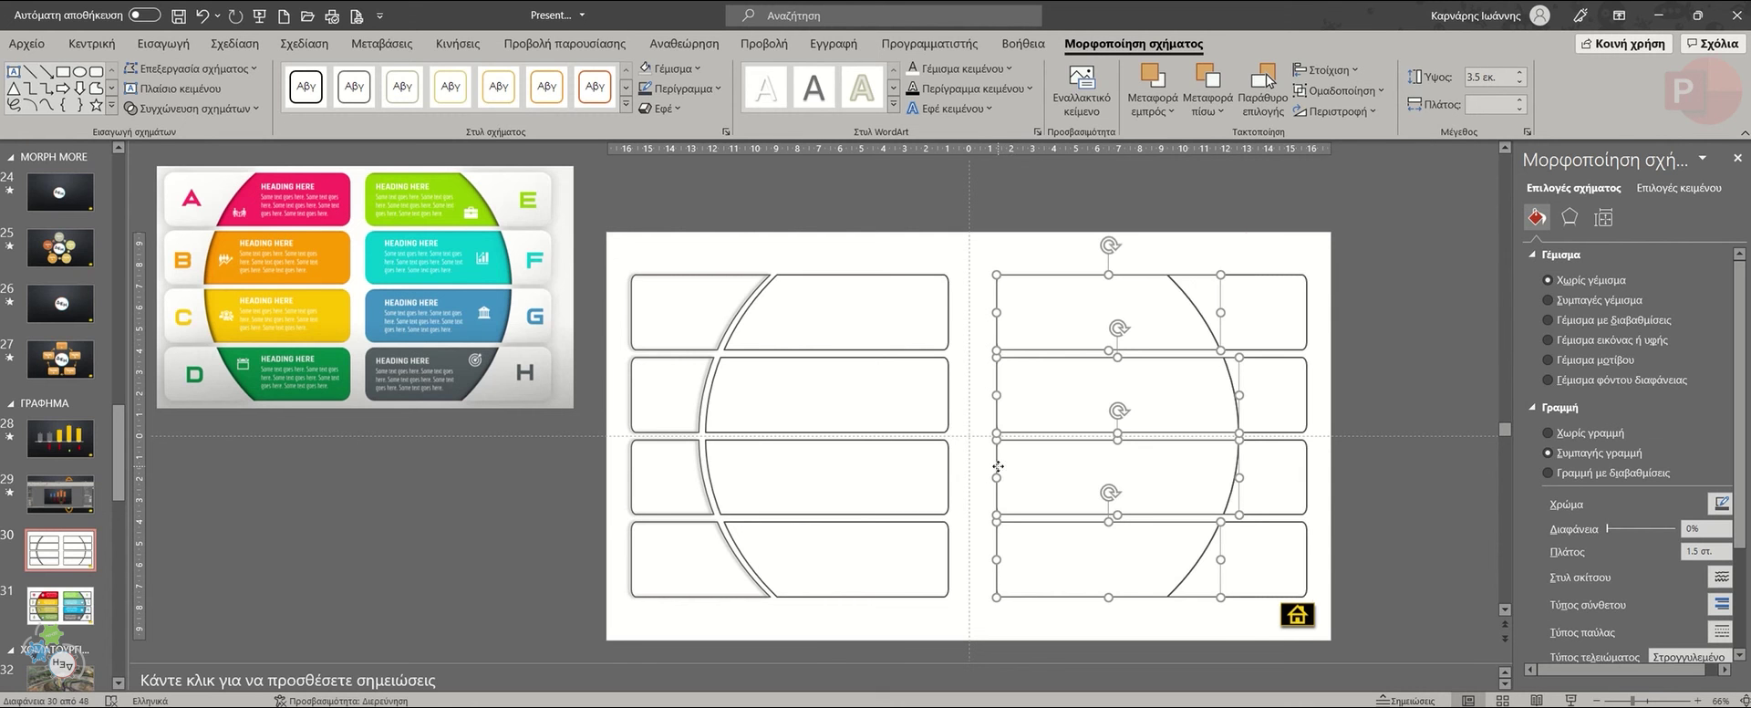
left_click_drag(998, 466, 991, 467)
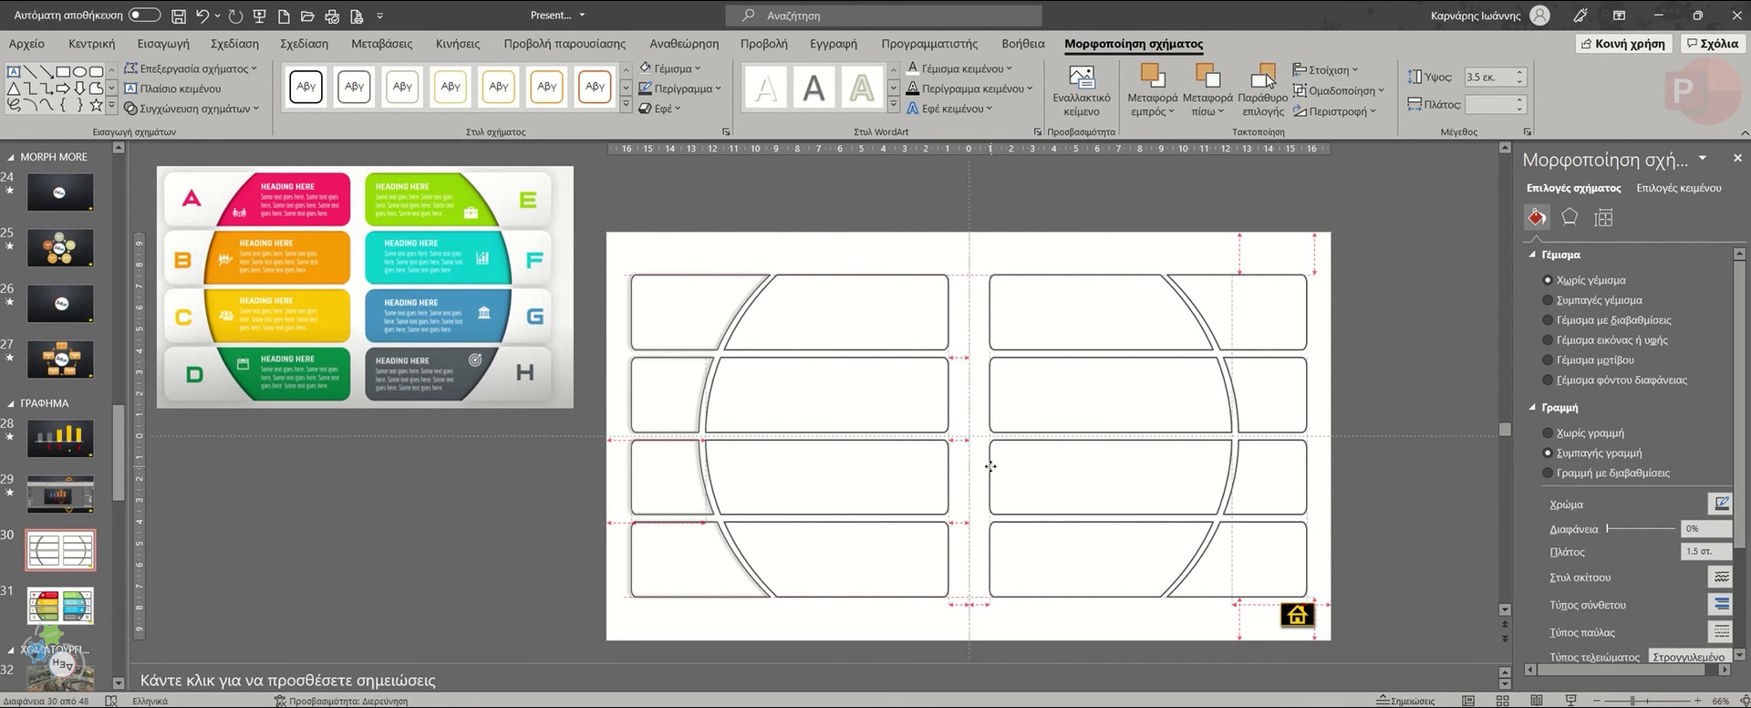
left_click(1009, 266)
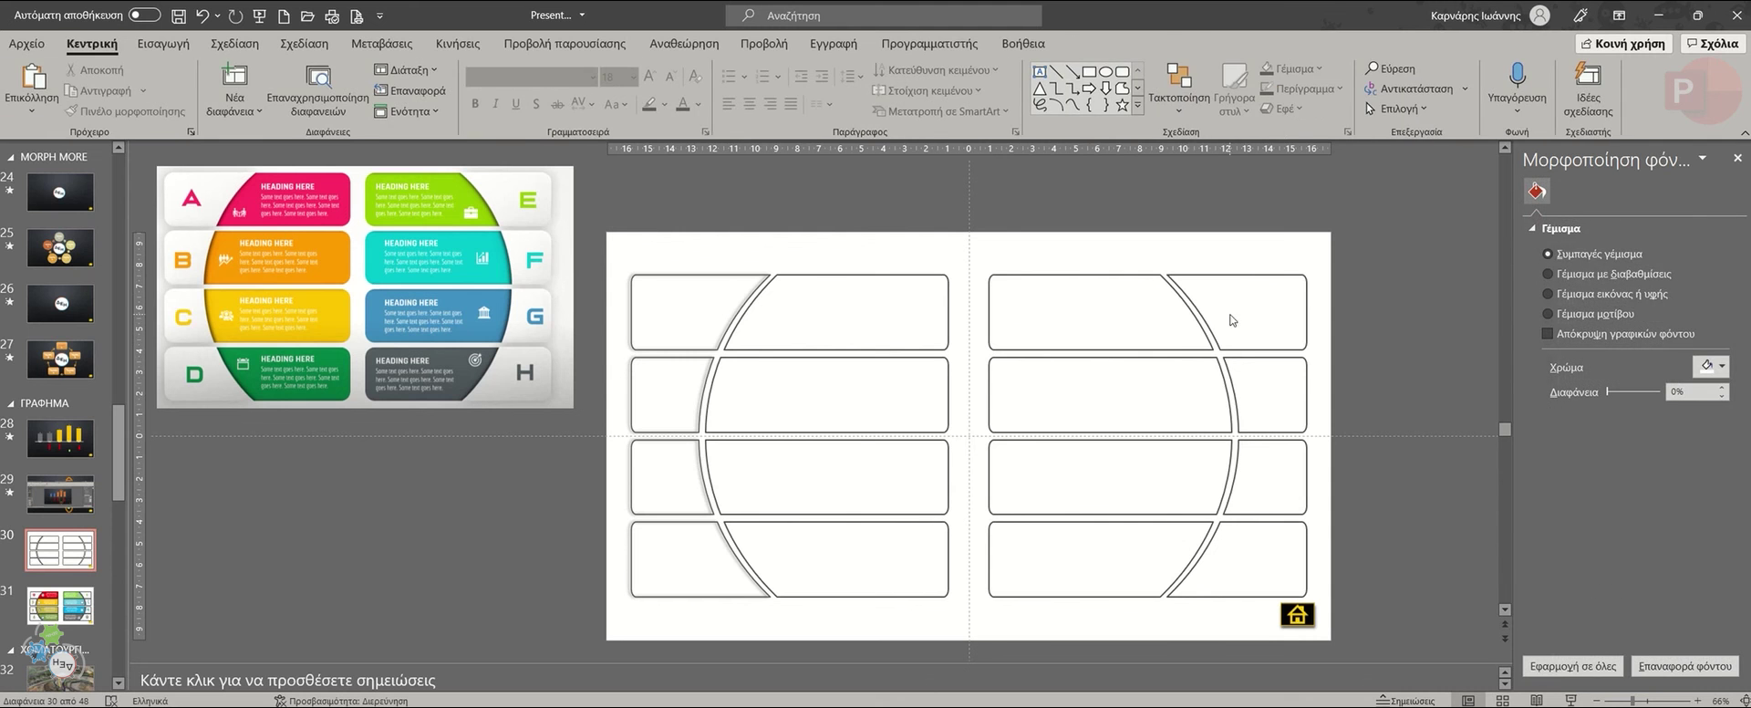
Apply an outer shadow preset with 9 pt distance to the four right-hand pieces.
left_click(1289, 278)
left_click(1306, 390, "shift")
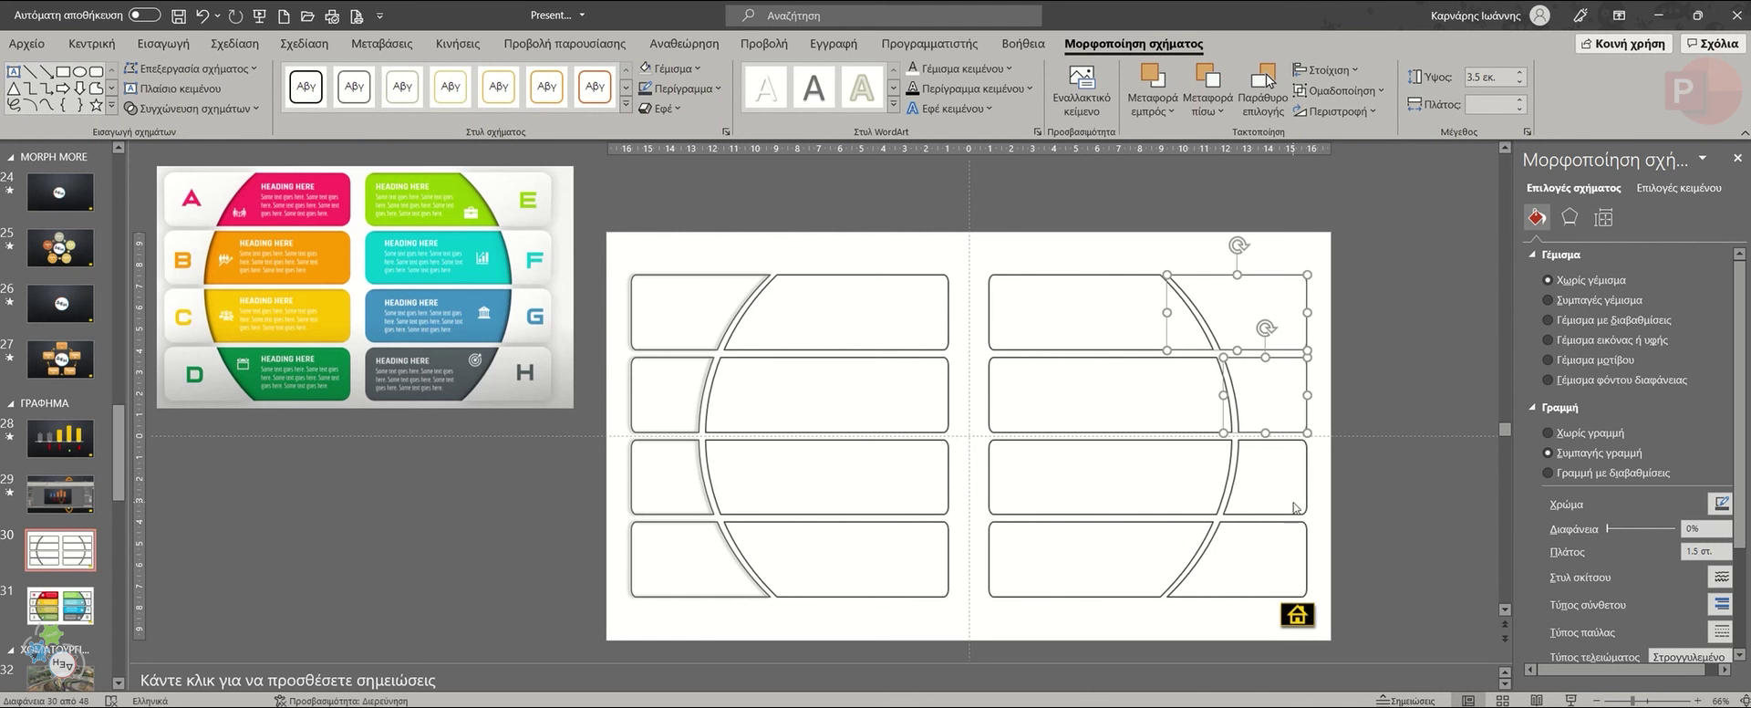
left_click(1306, 494, "shift")
left_click(1308, 556, "shift")
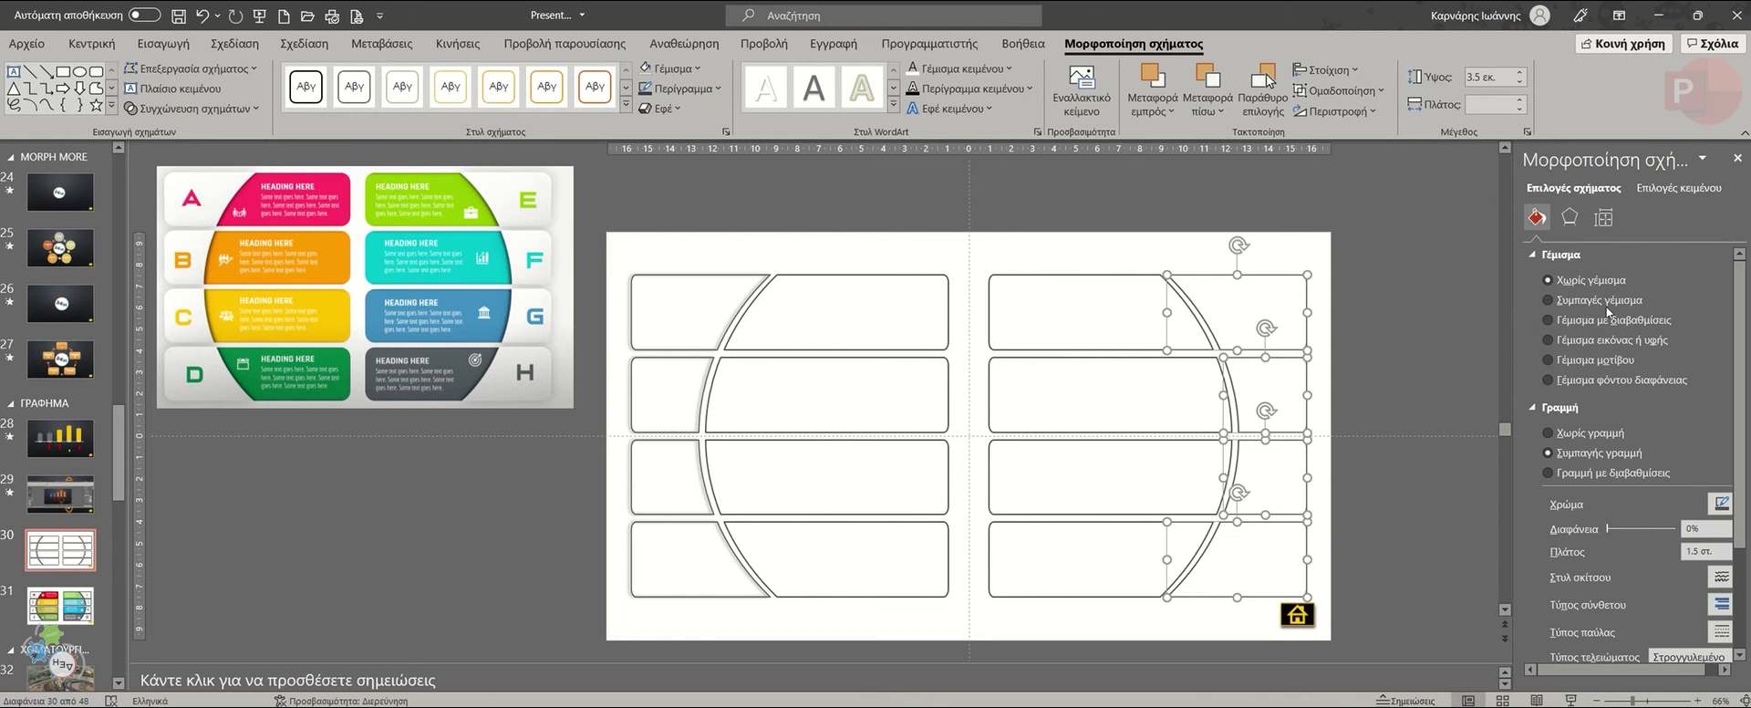
left_click(1570, 219)
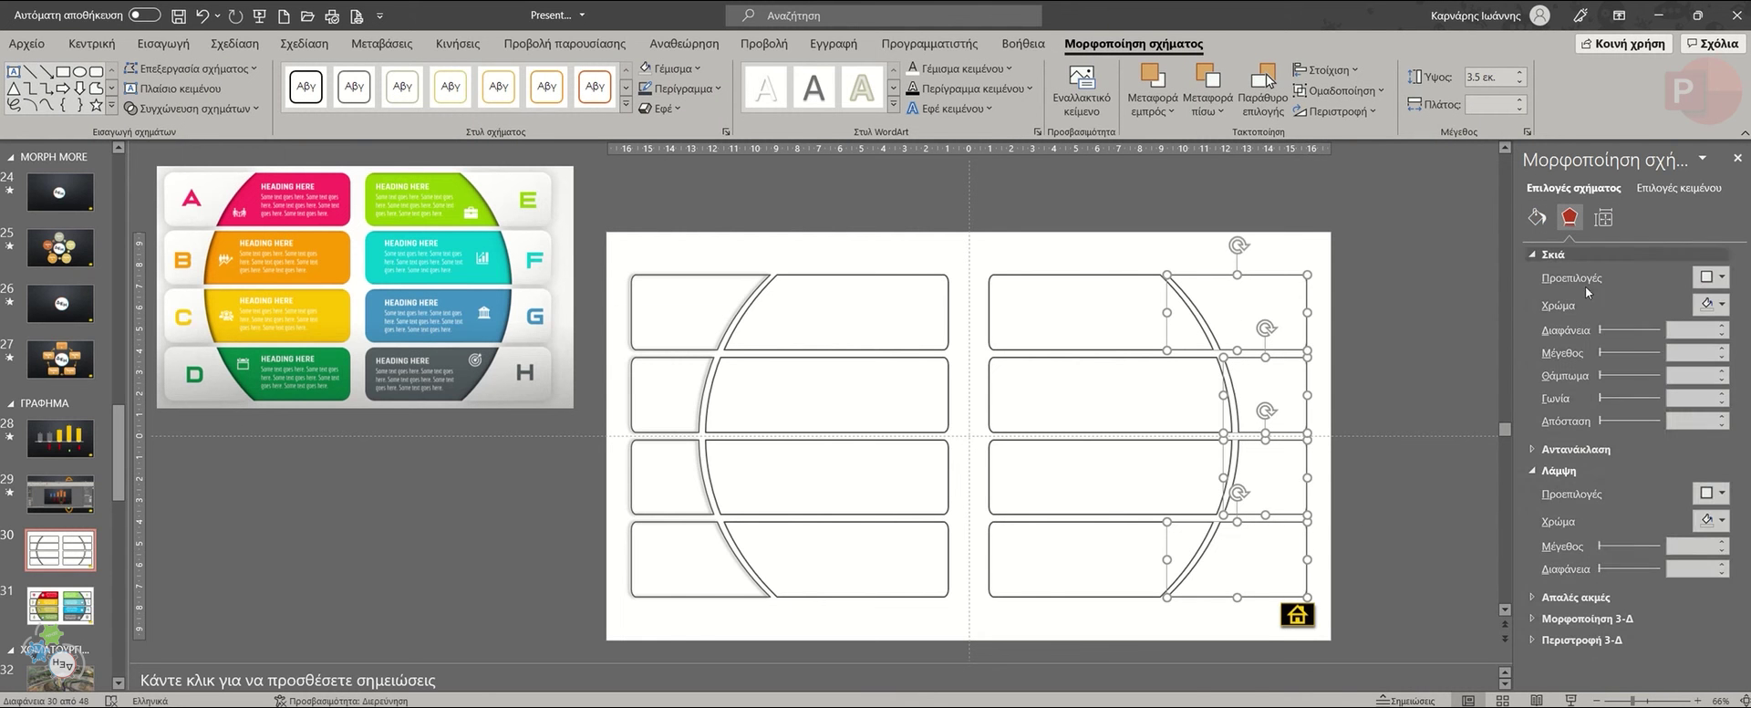
left_click(1713, 277)
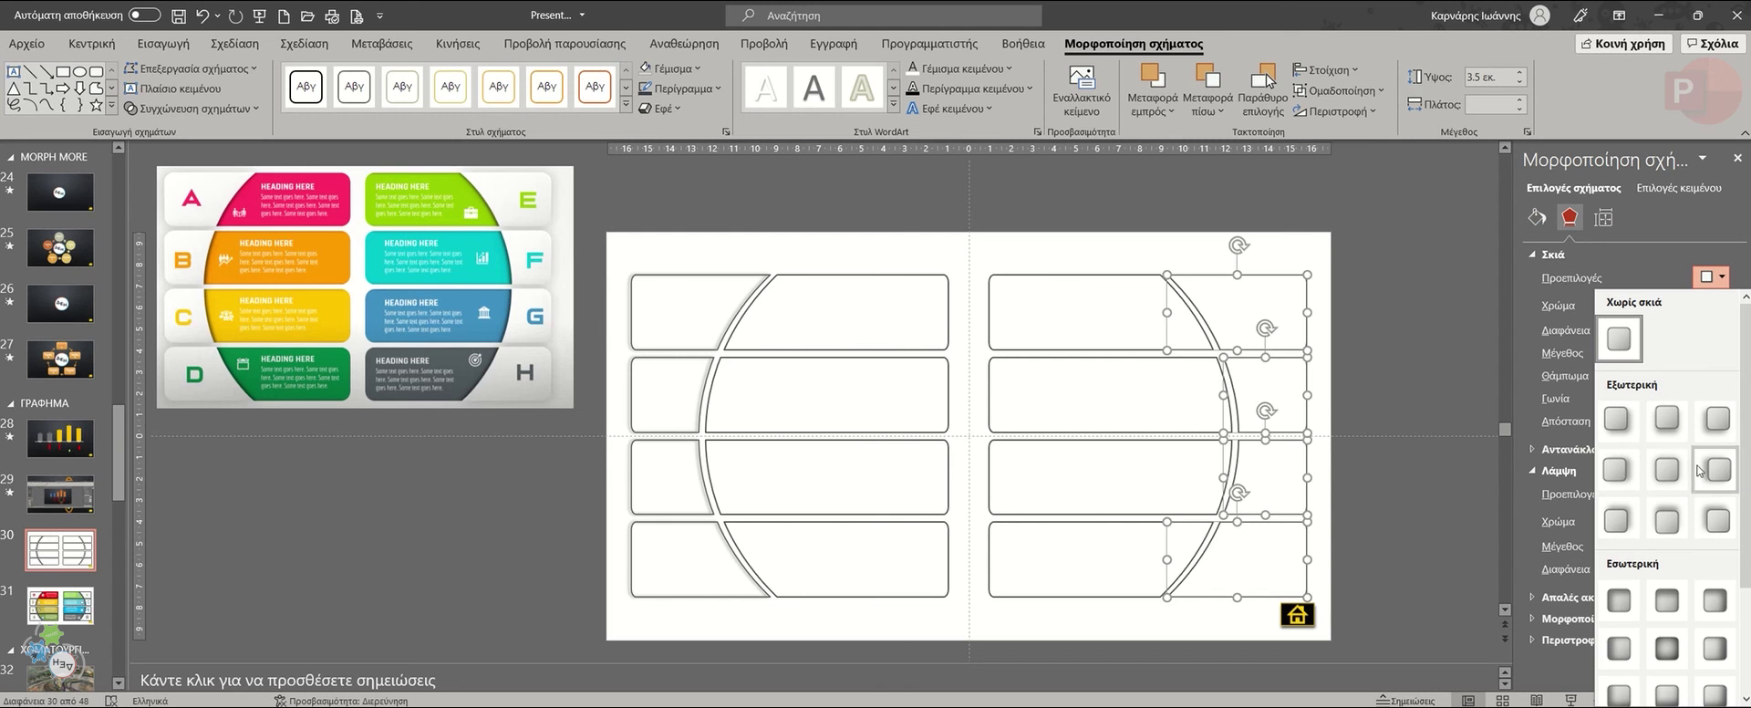
left_click(1622, 474)
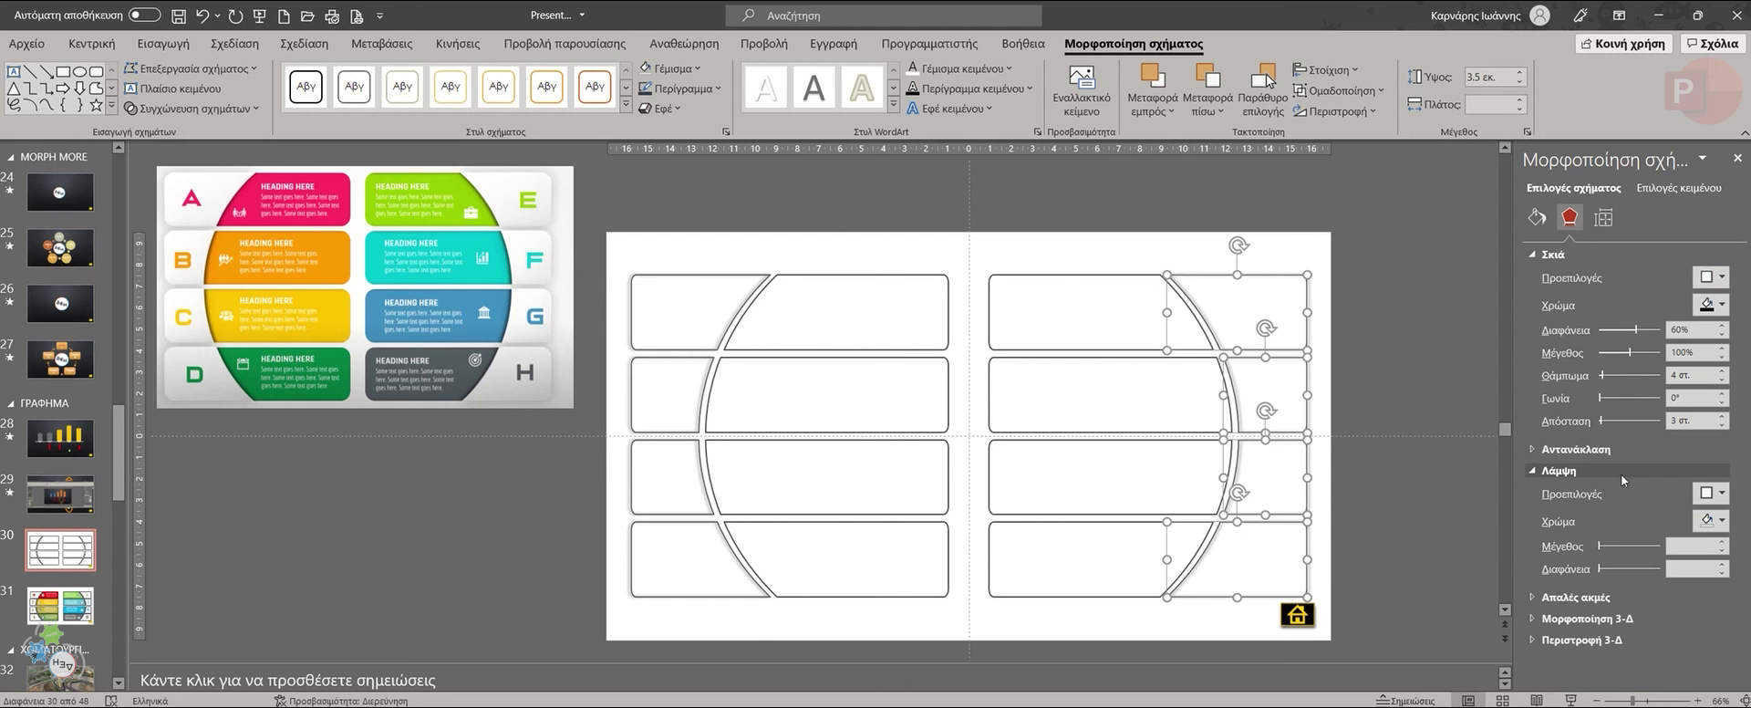
left_click(1696, 422)
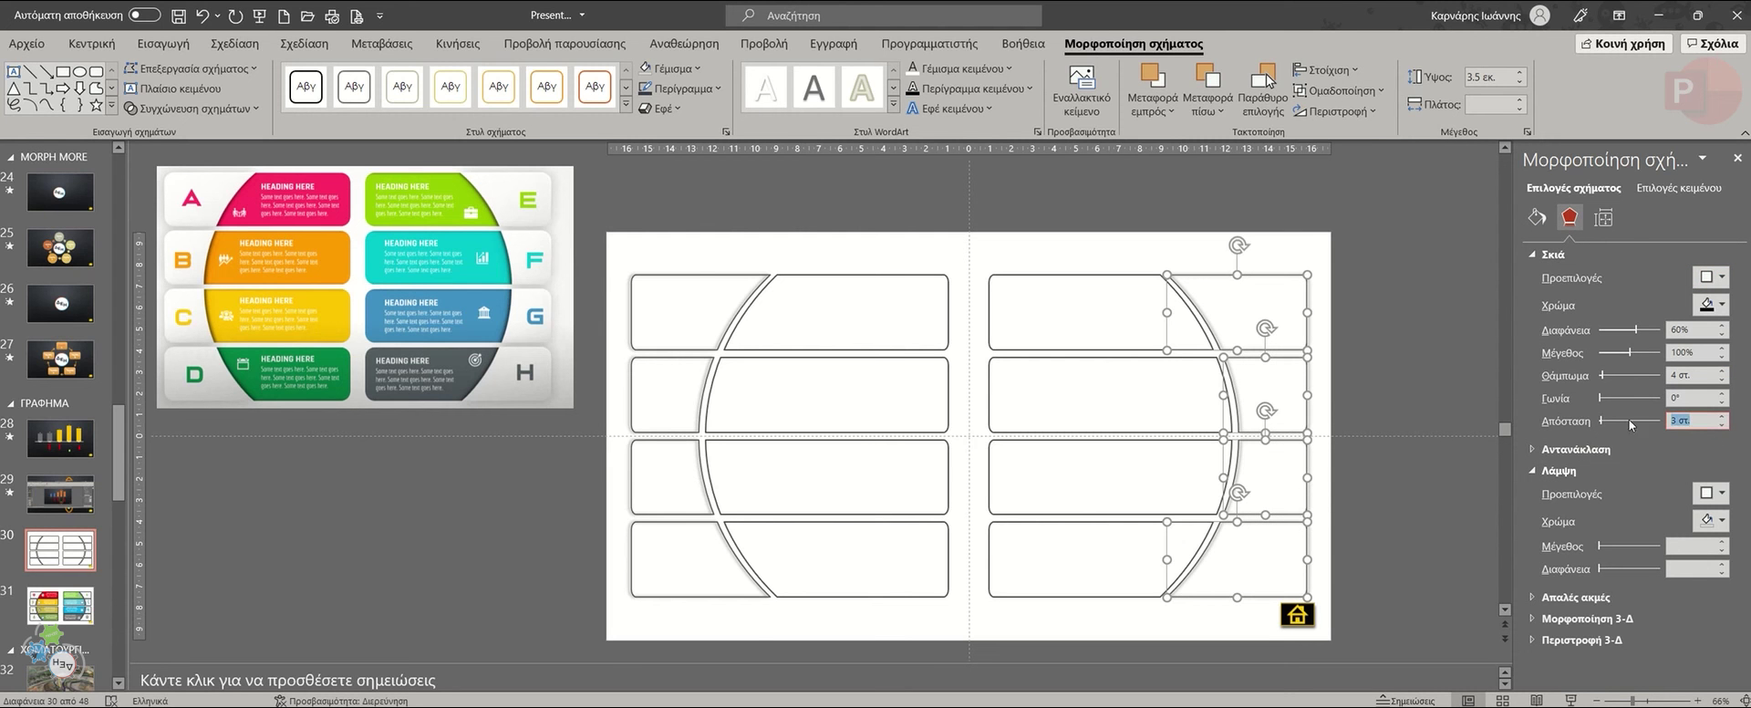
type("9")
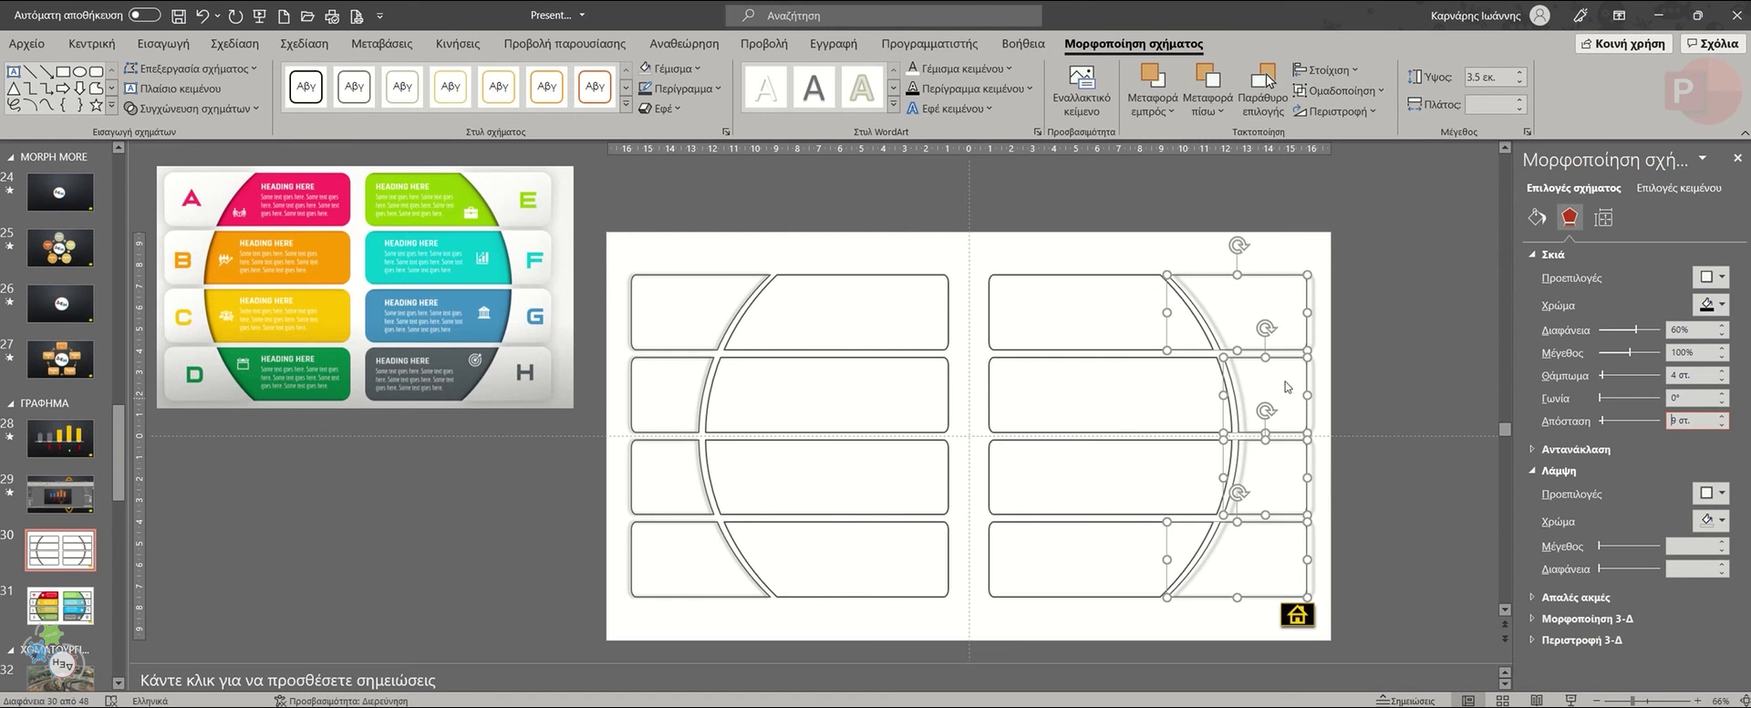
left_click(891, 281)
left_click(891, 274)
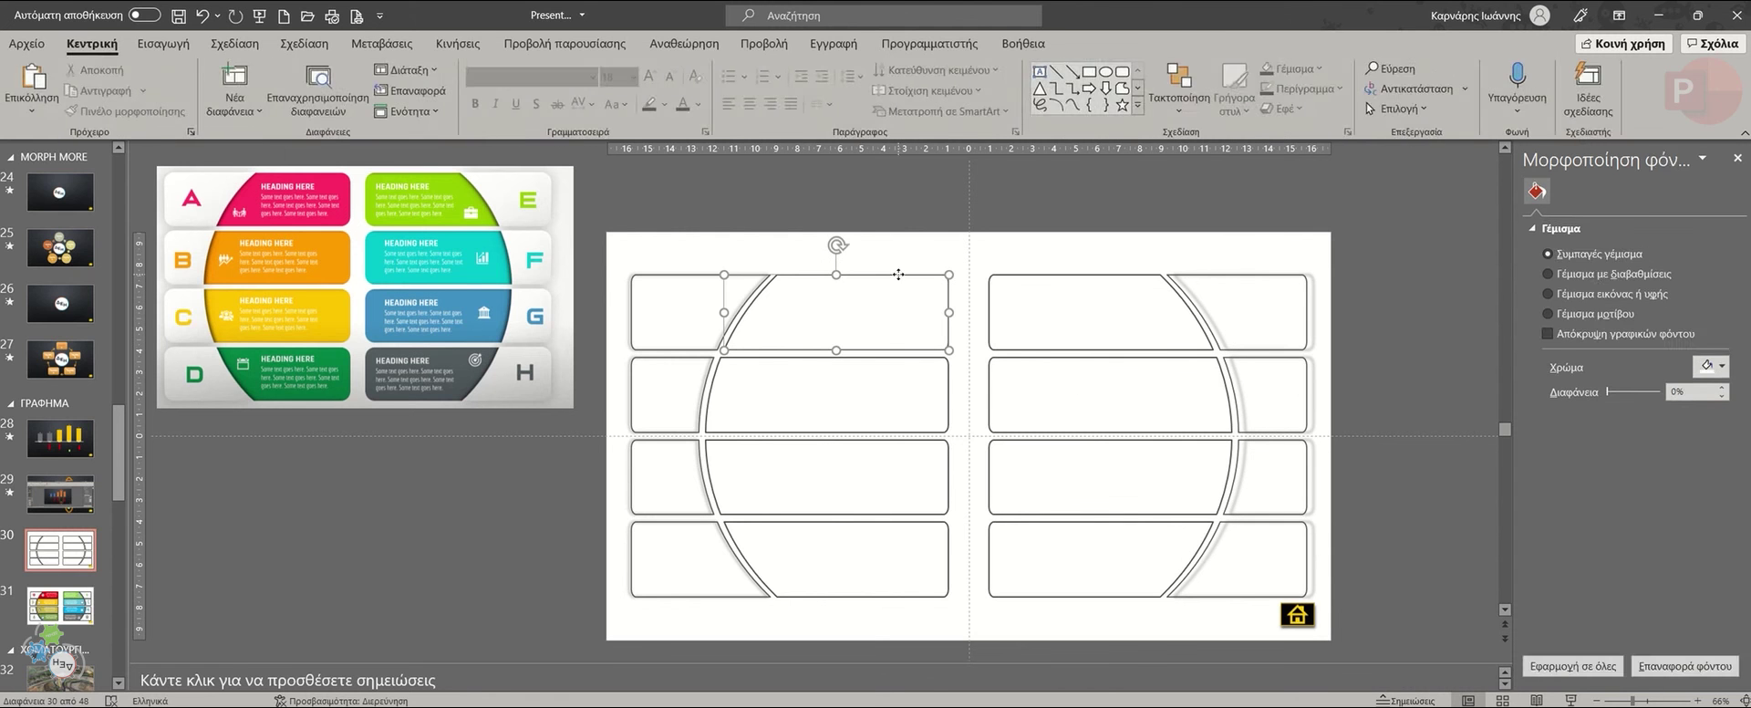
Give the four left-hand pieces an outer shadow preset with 9 pt distance.
left_click(949, 381, "shift")
left_click(949, 474, "shift")
left_click(949, 561, "shift")
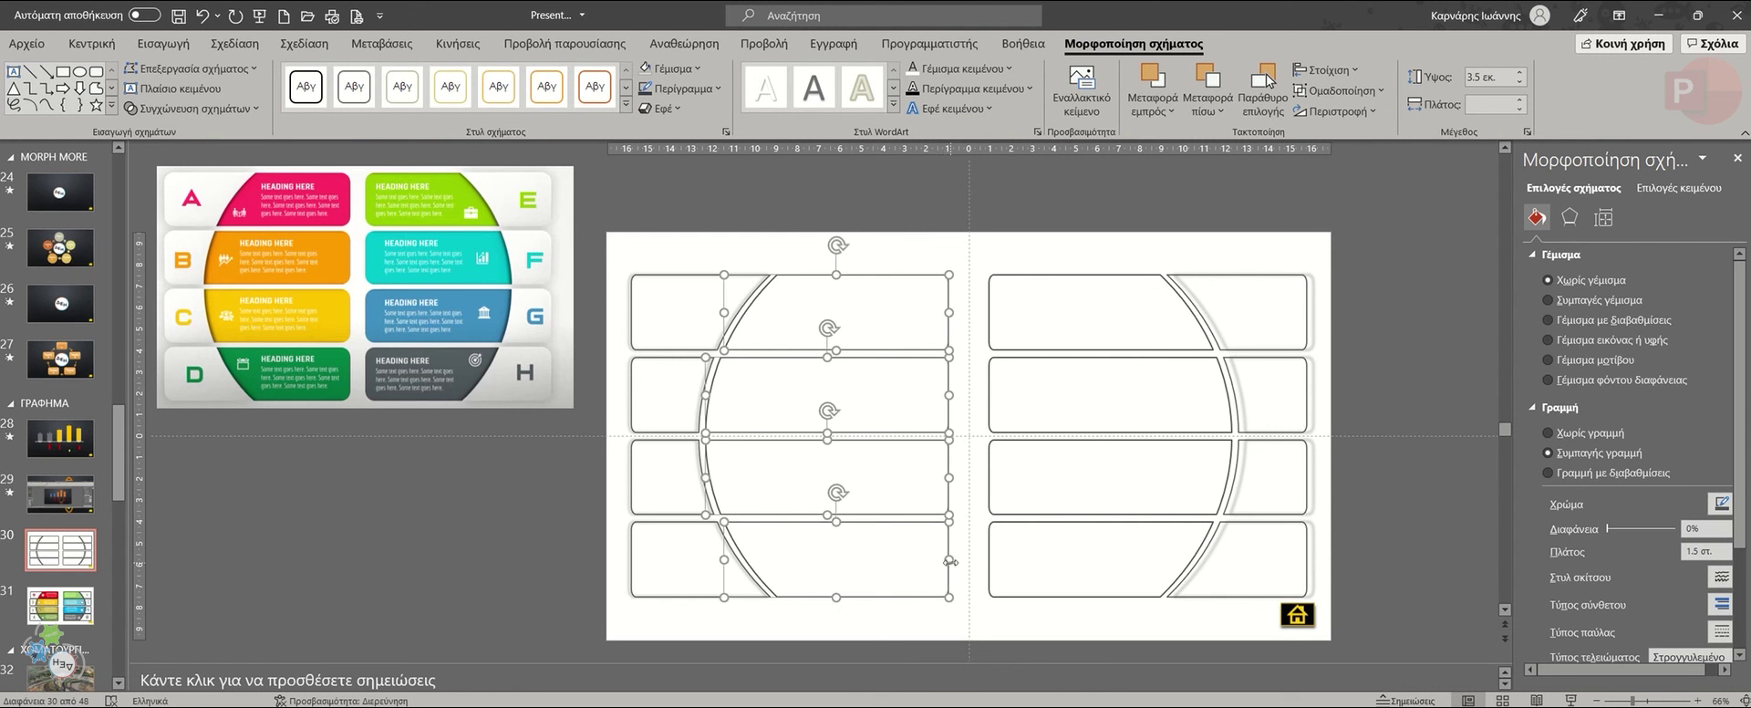
left_click(1570, 217)
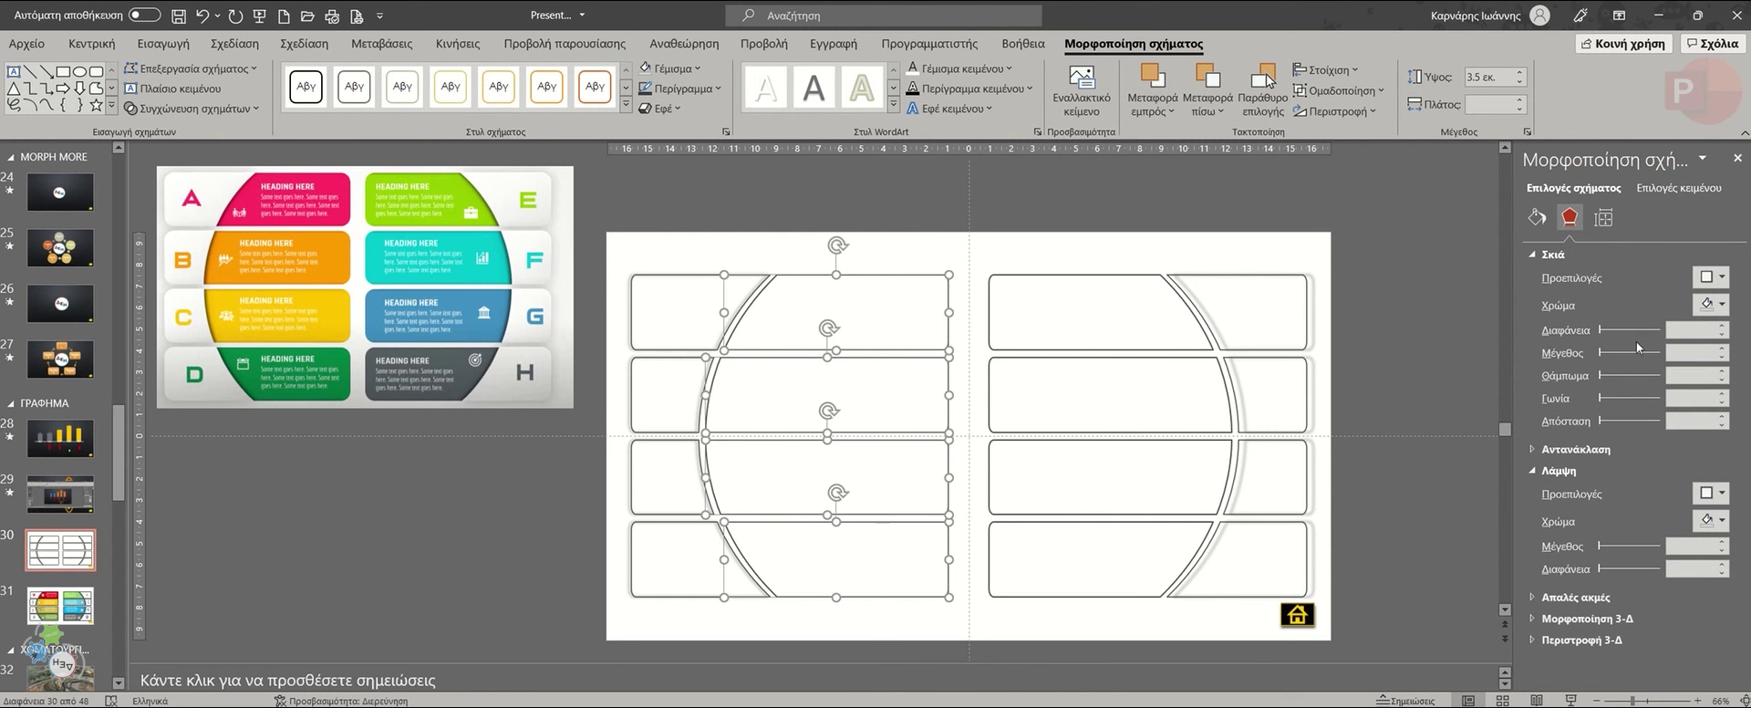
left_click(1712, 276)
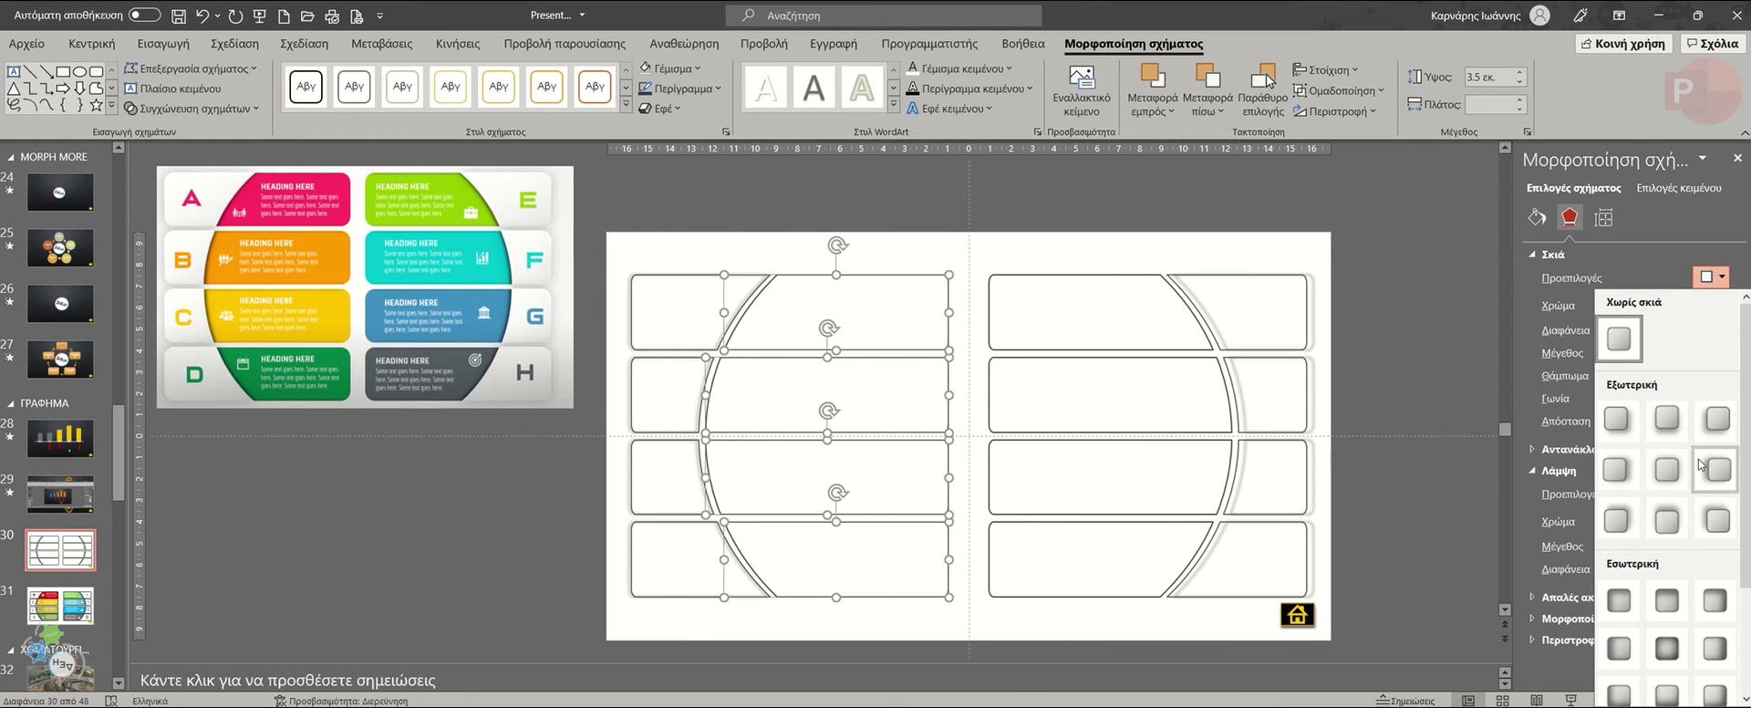
left_click(1719, 474)
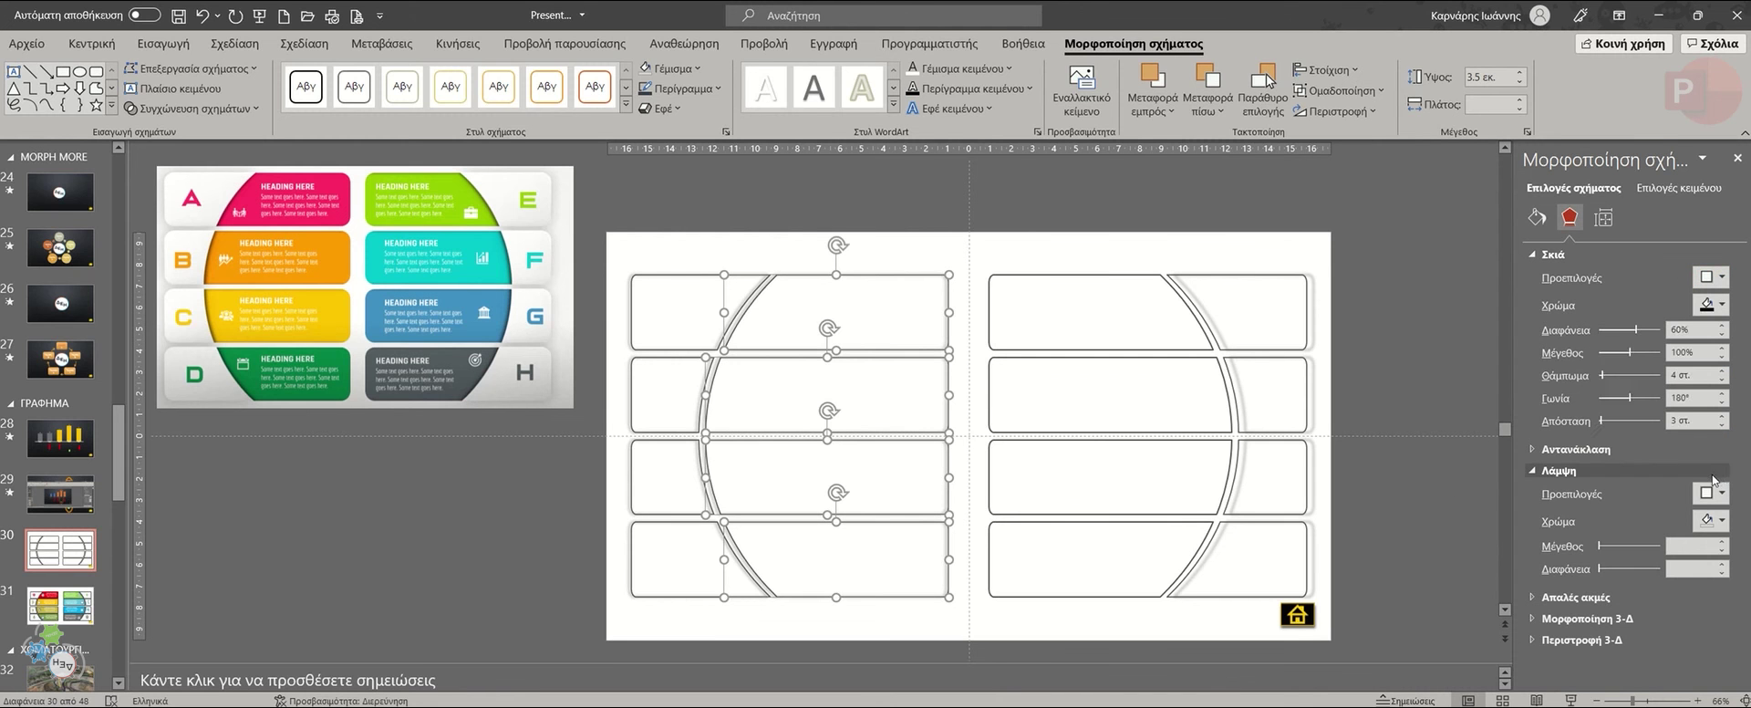
triple_click(1689, 421)
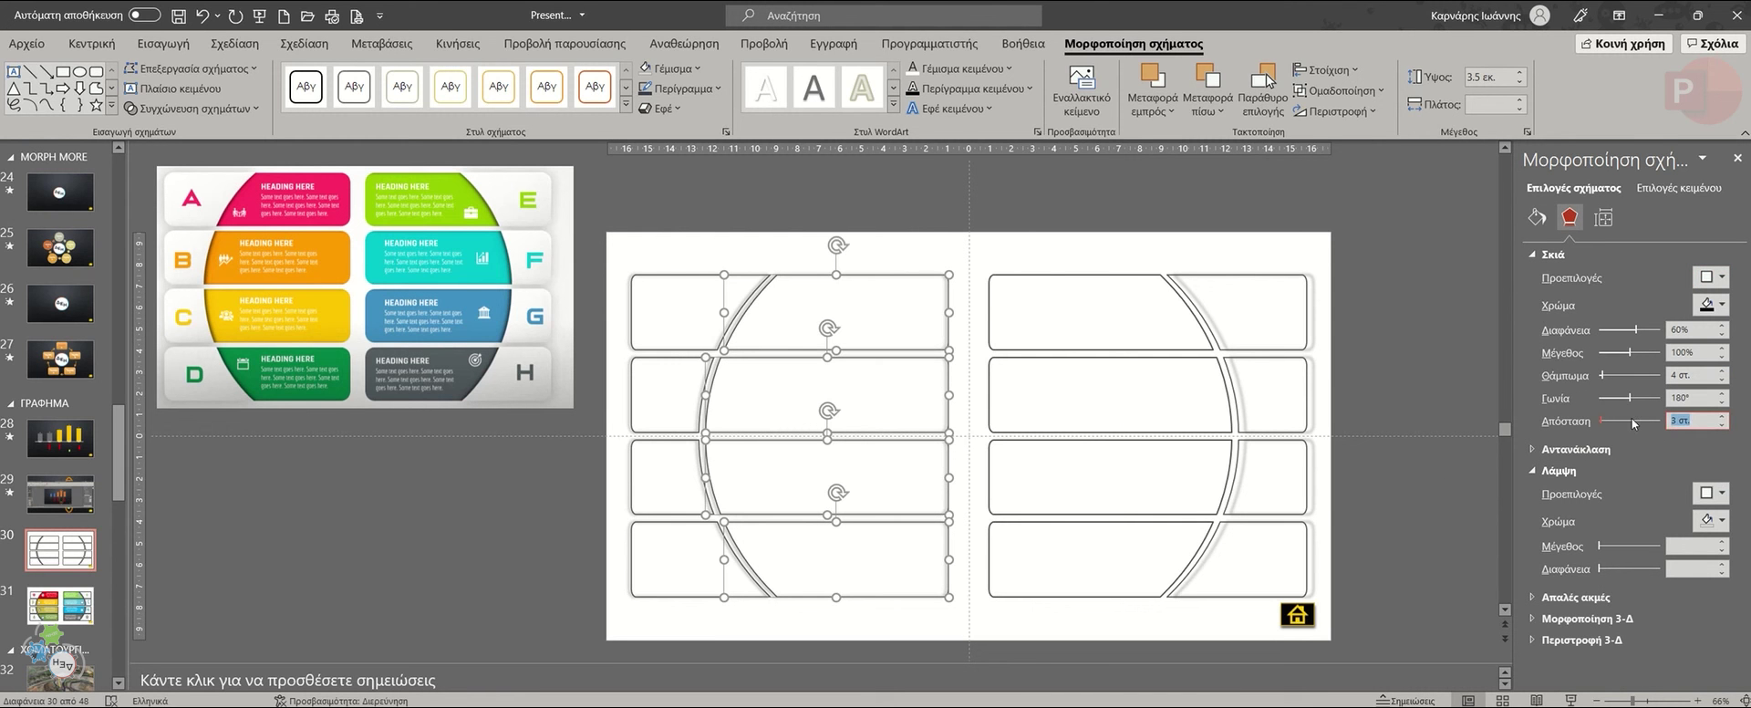
type("9")
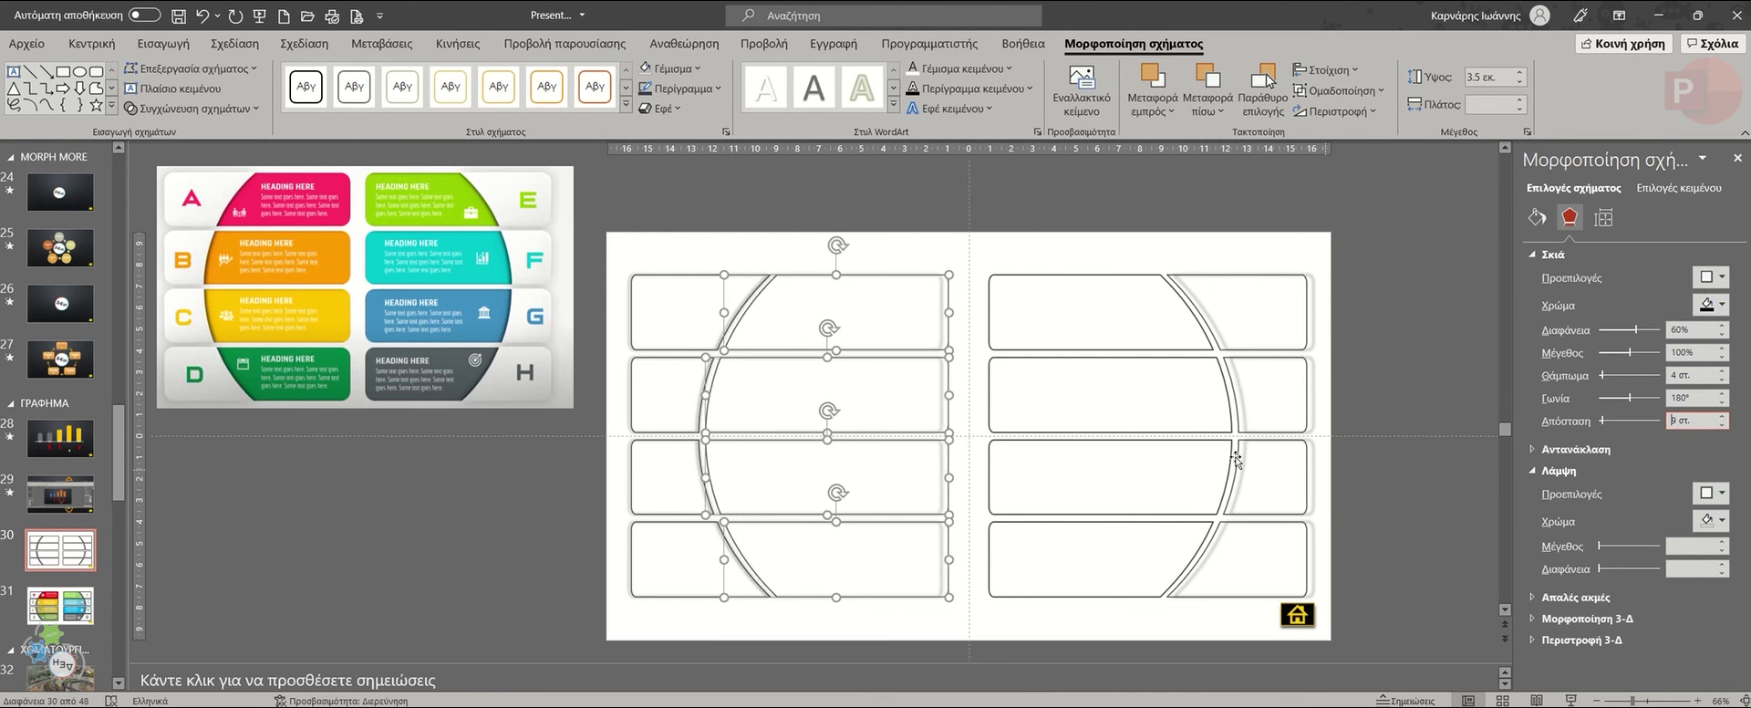
left_click(1032, 322)
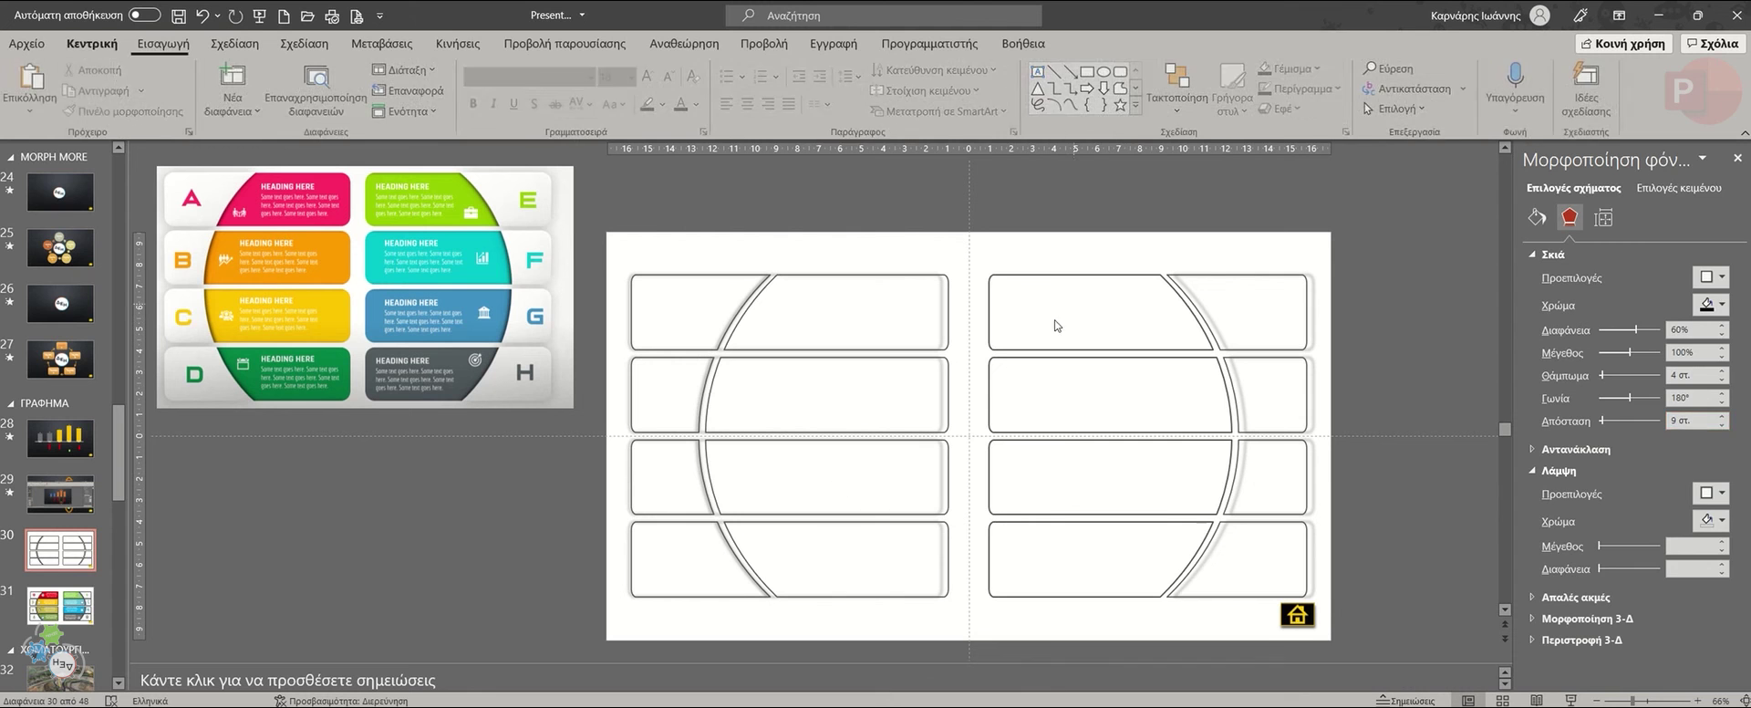
Reapply the outer shadow preset to the four right-hand pieces and check the distance.
left_click(989, 330)
left_click(991, 391, "shift")
left_click(993, 470, "shift")
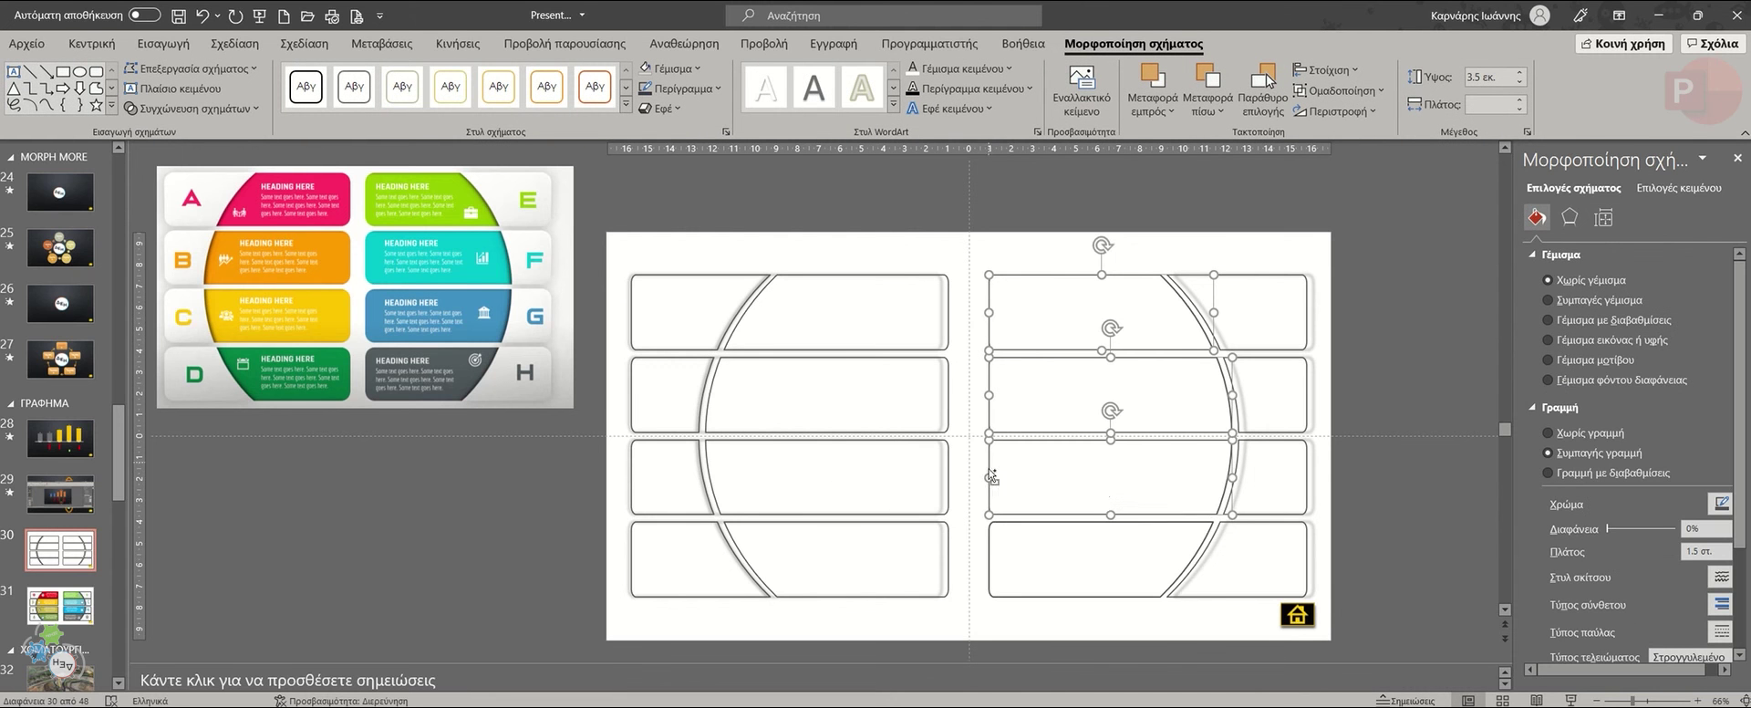
left_click(991, 554, "shift")
left_click(1569, 219)
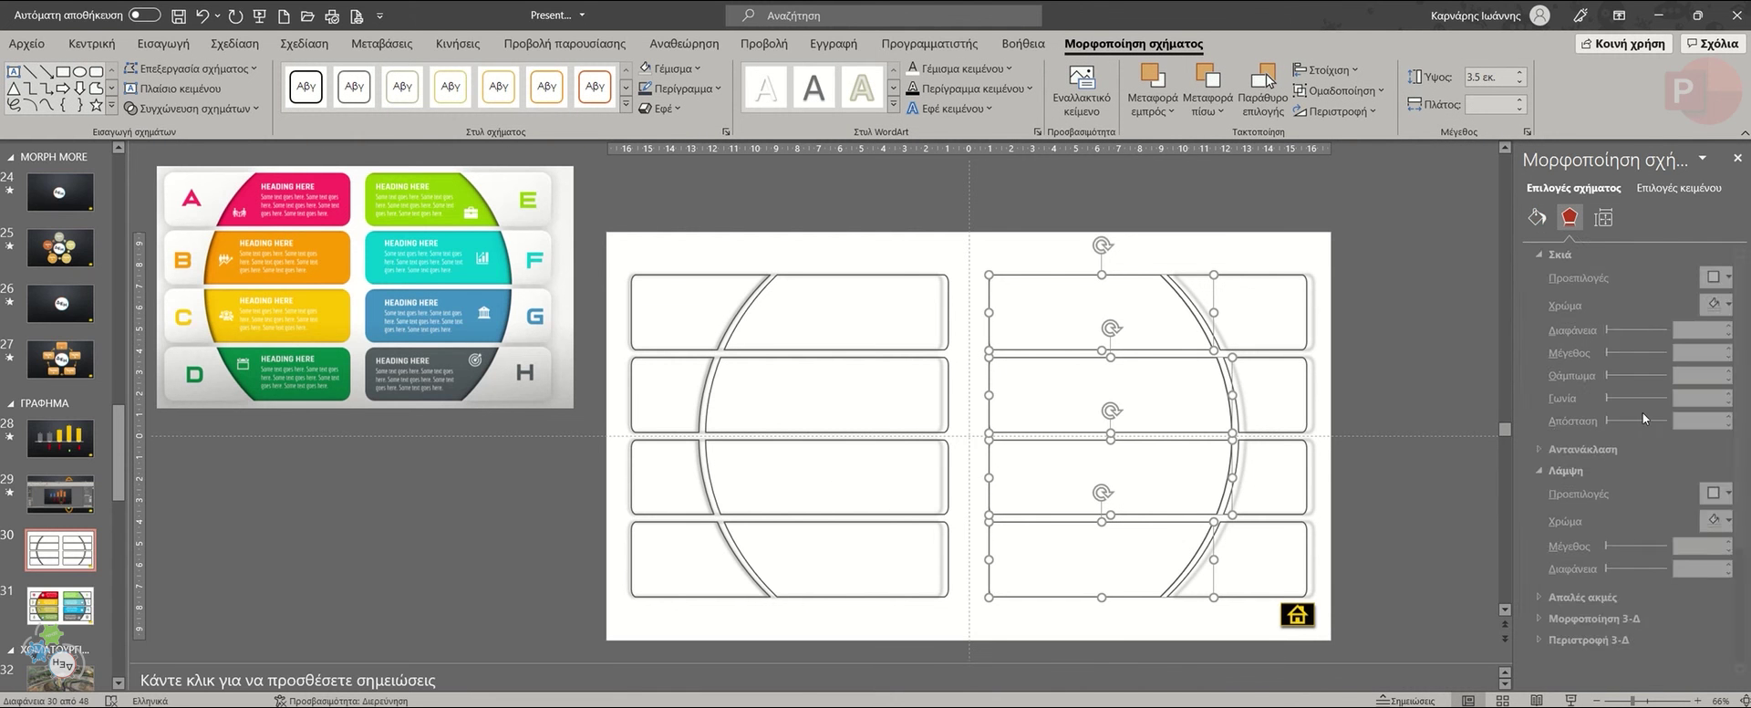
left_click(1719, 284)
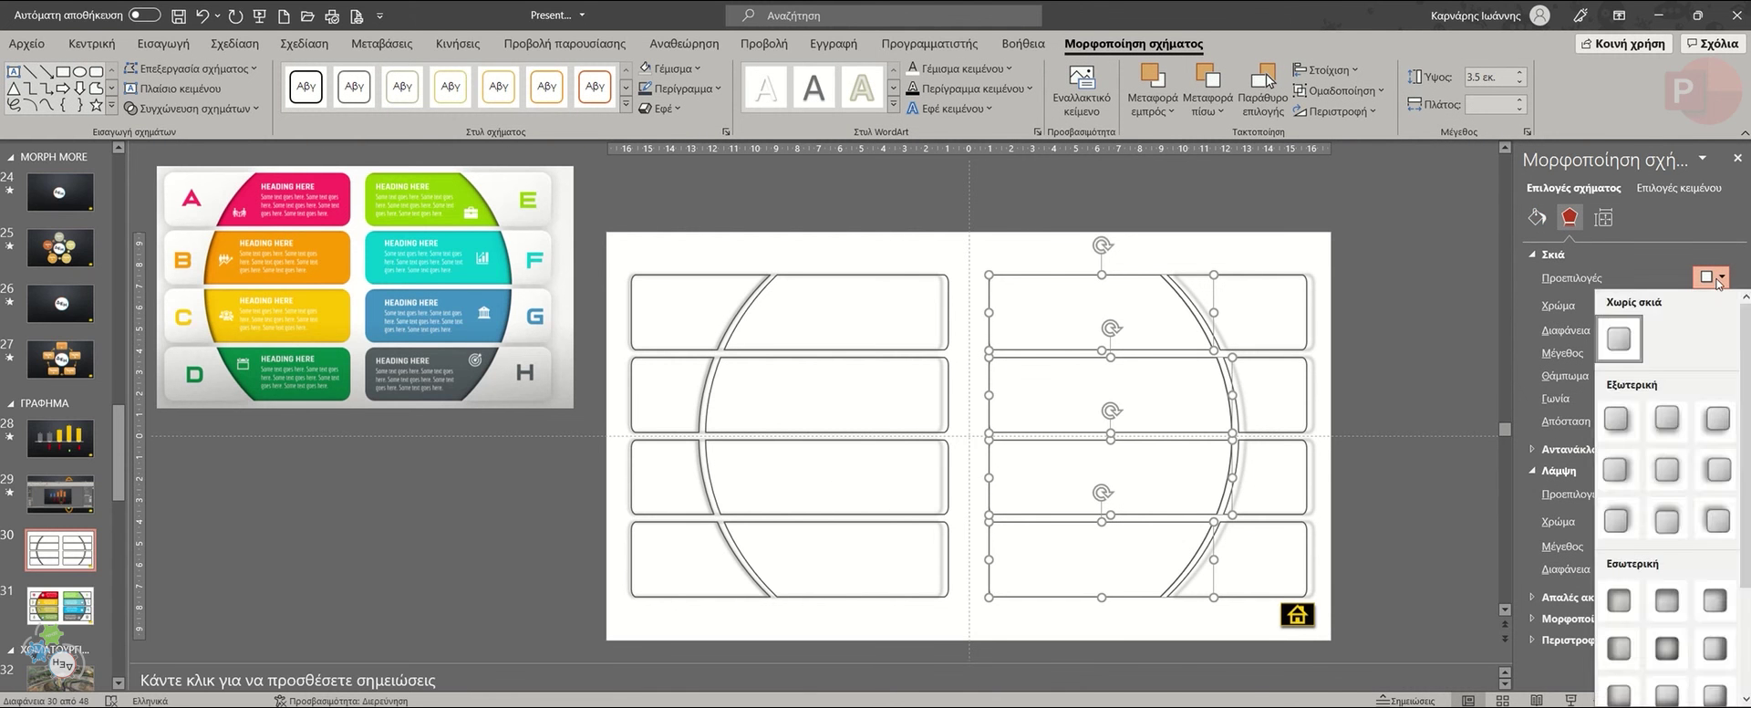
left_click(1622, 474)
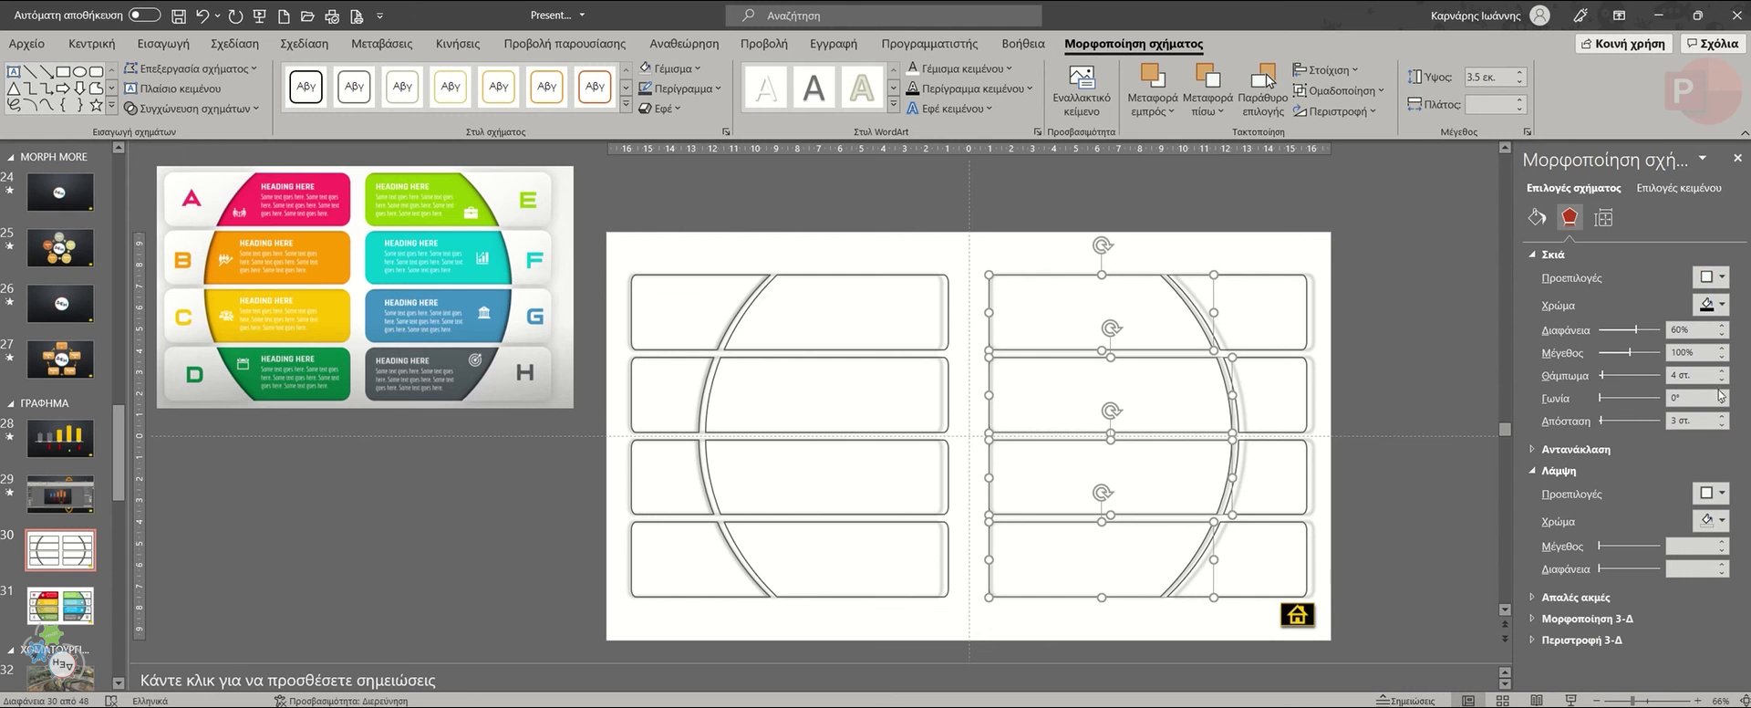
left_click(1670, 420)
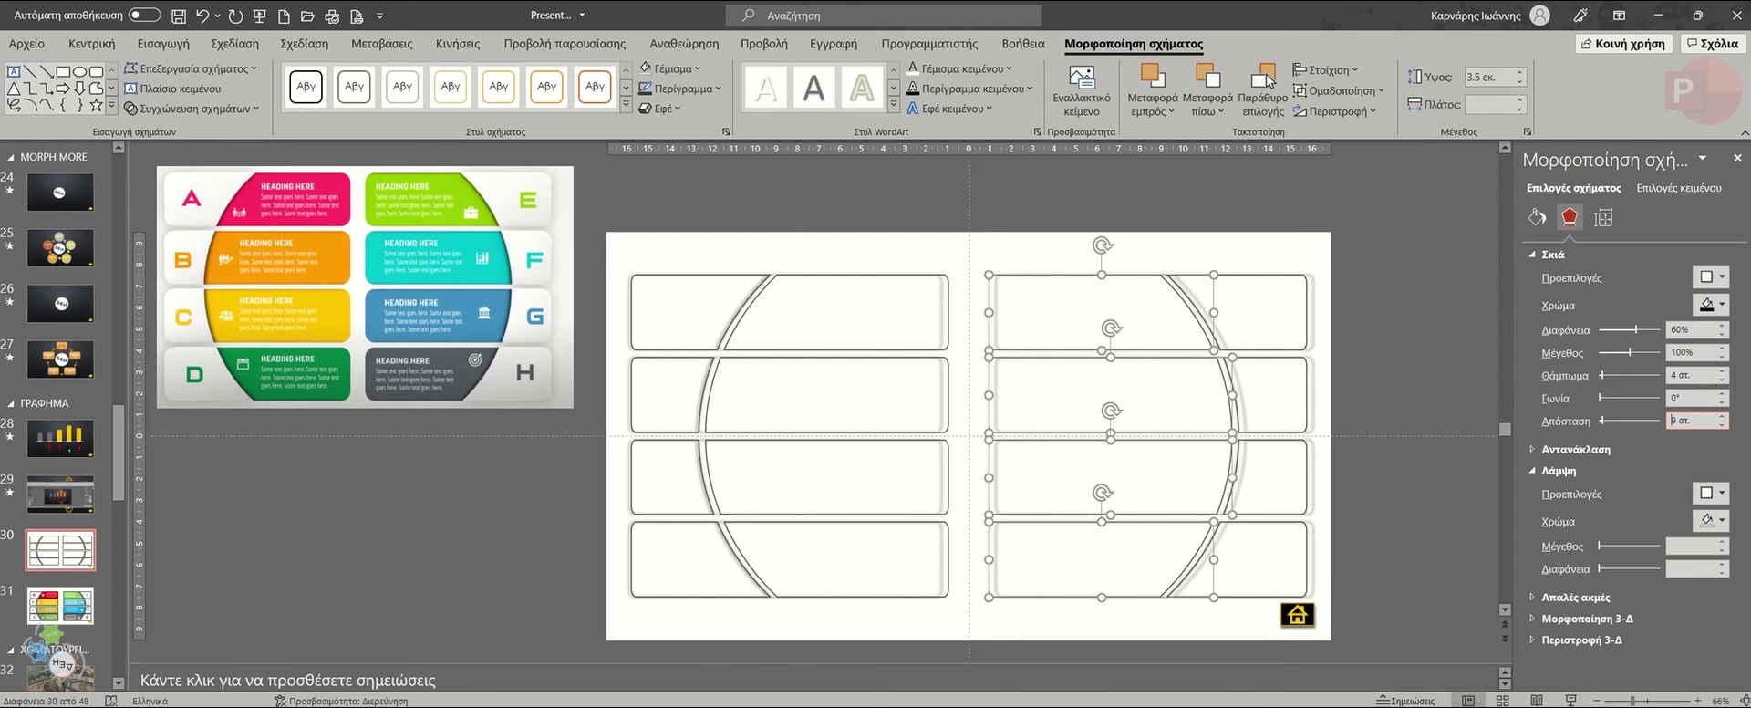
left_click(901, 267)
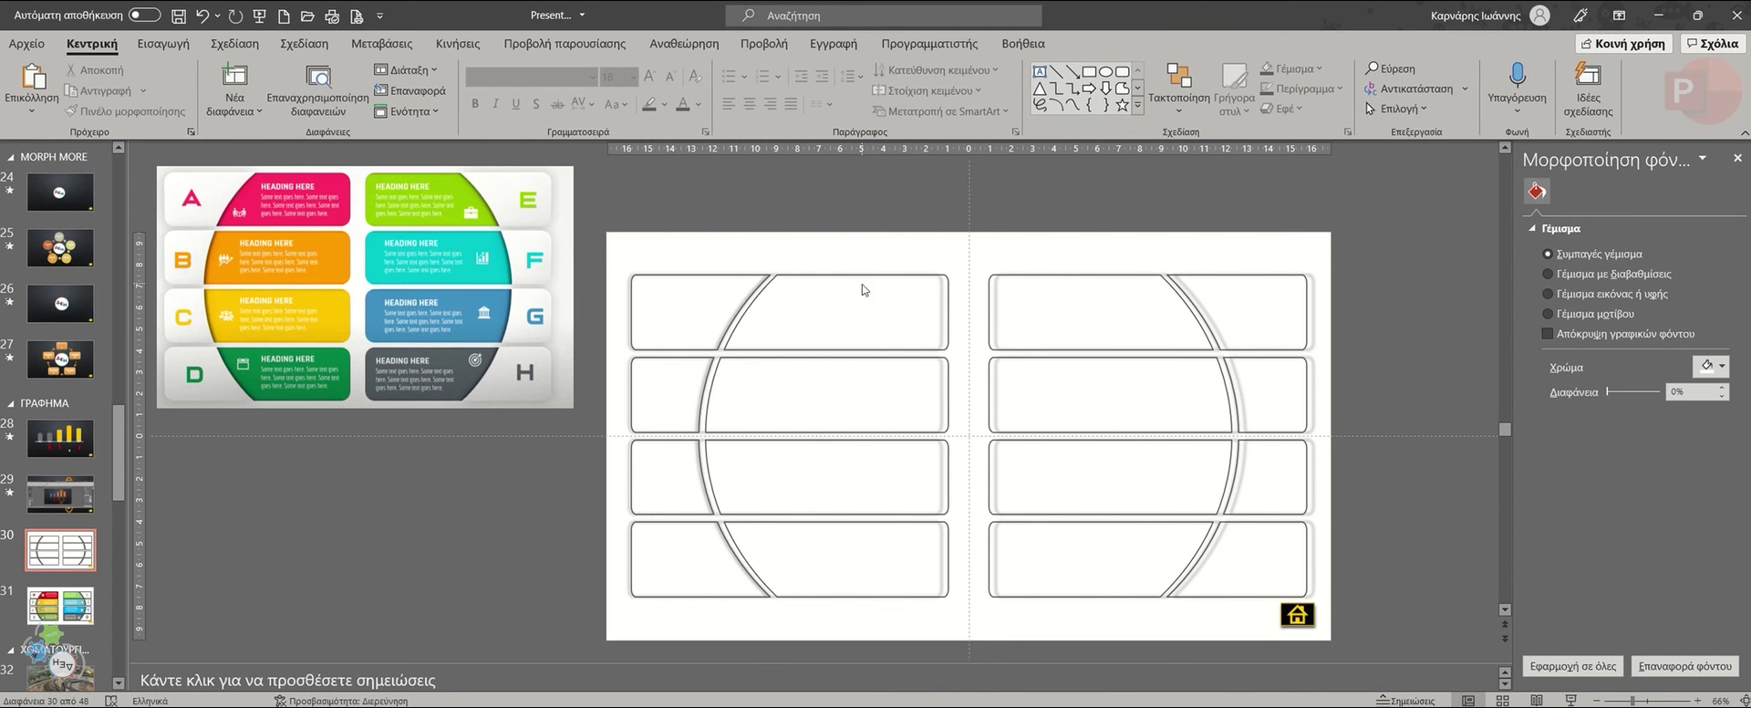
Fill the four left bar pieces red, orange-yellow, olive-yellow and green.
left_click(868, 278)
left_click(673, 69)
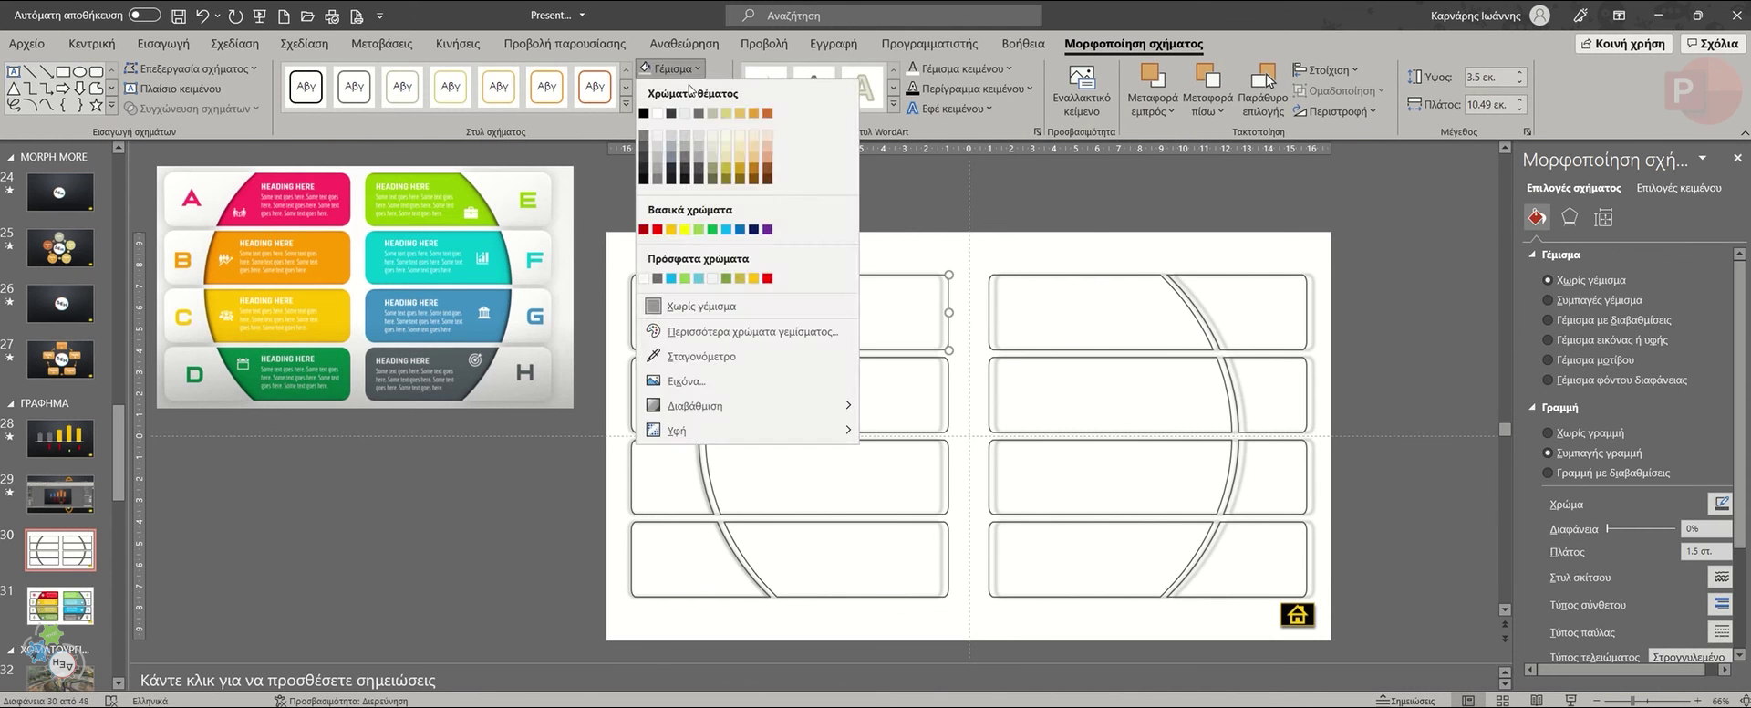
left_click(659, 229)
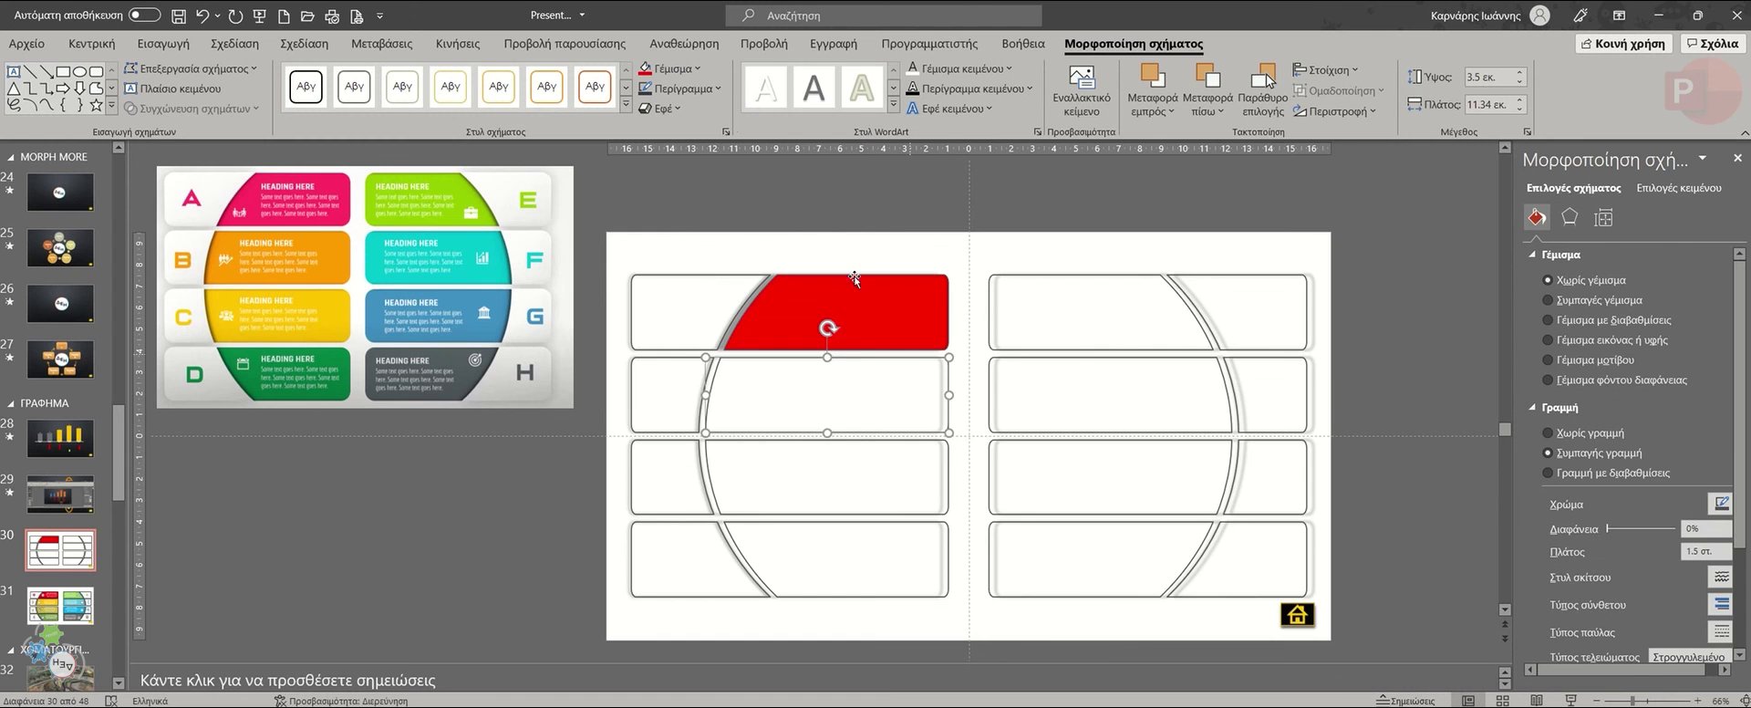
left_click(688, 75)
left_click(677, 237)
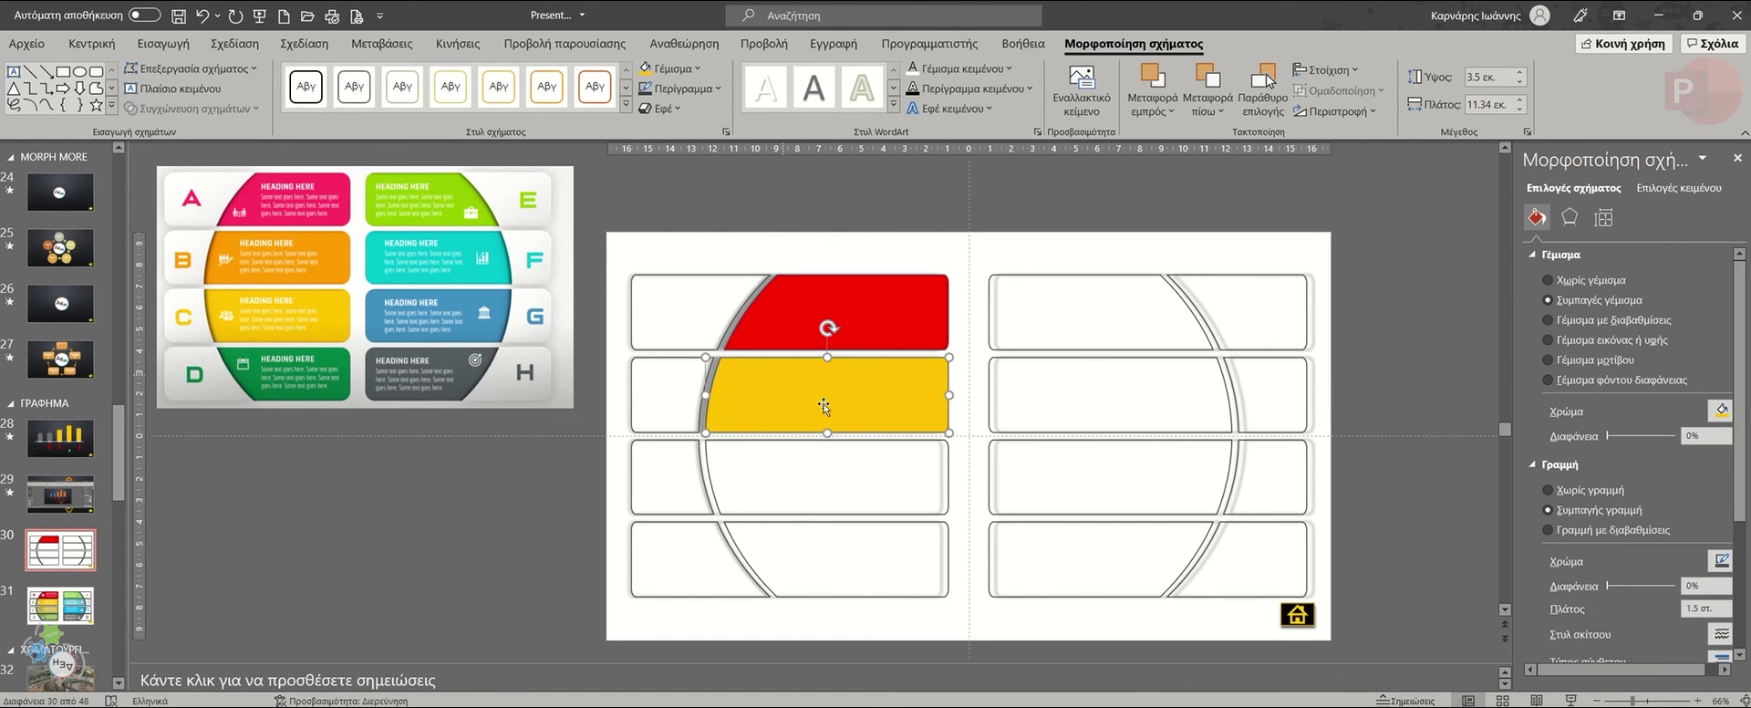
left_click(924, 468)
left_click(672, 68)
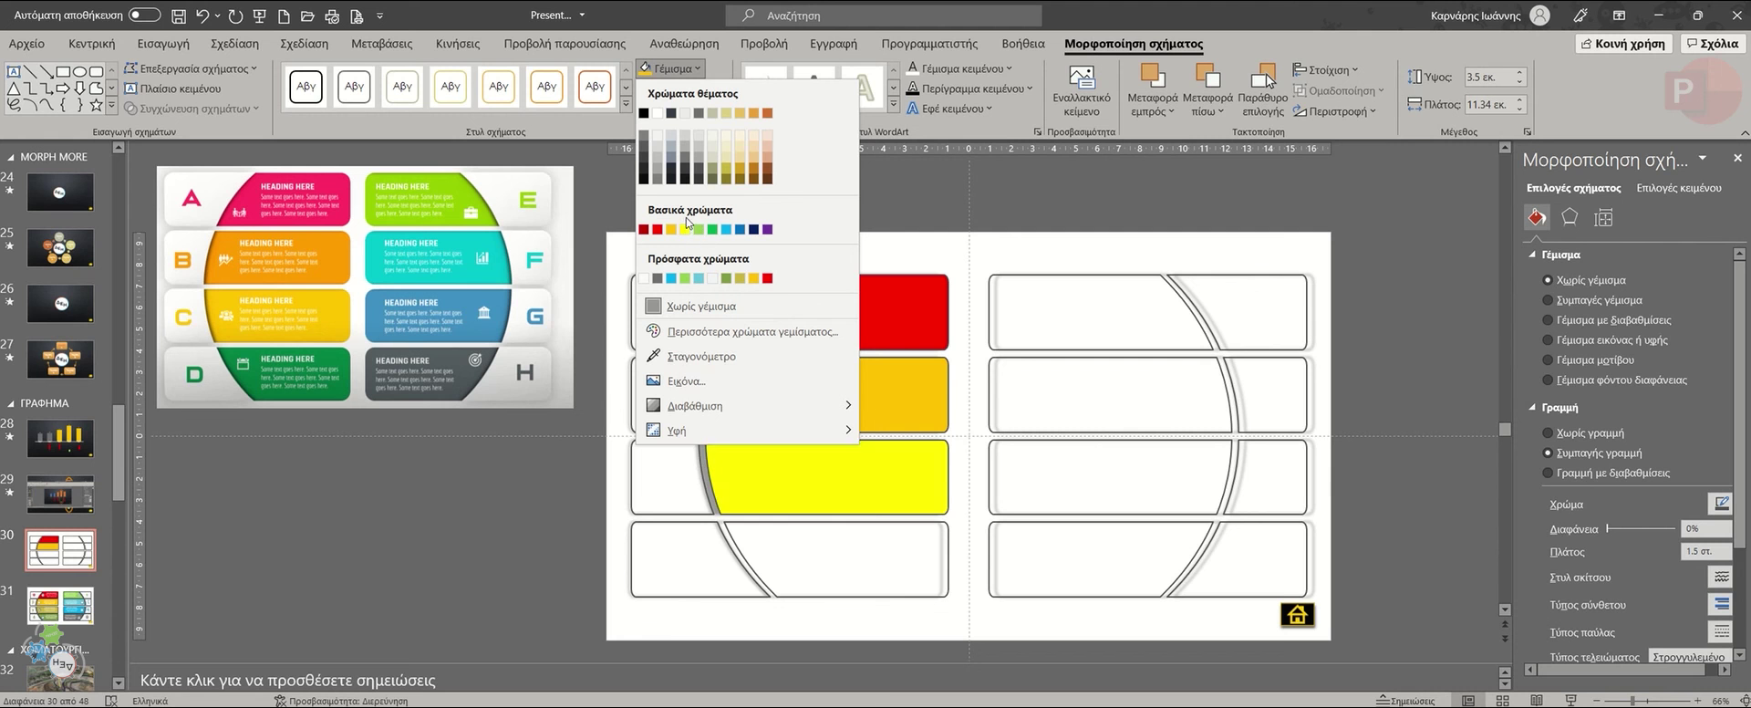
left_click(727, 173)
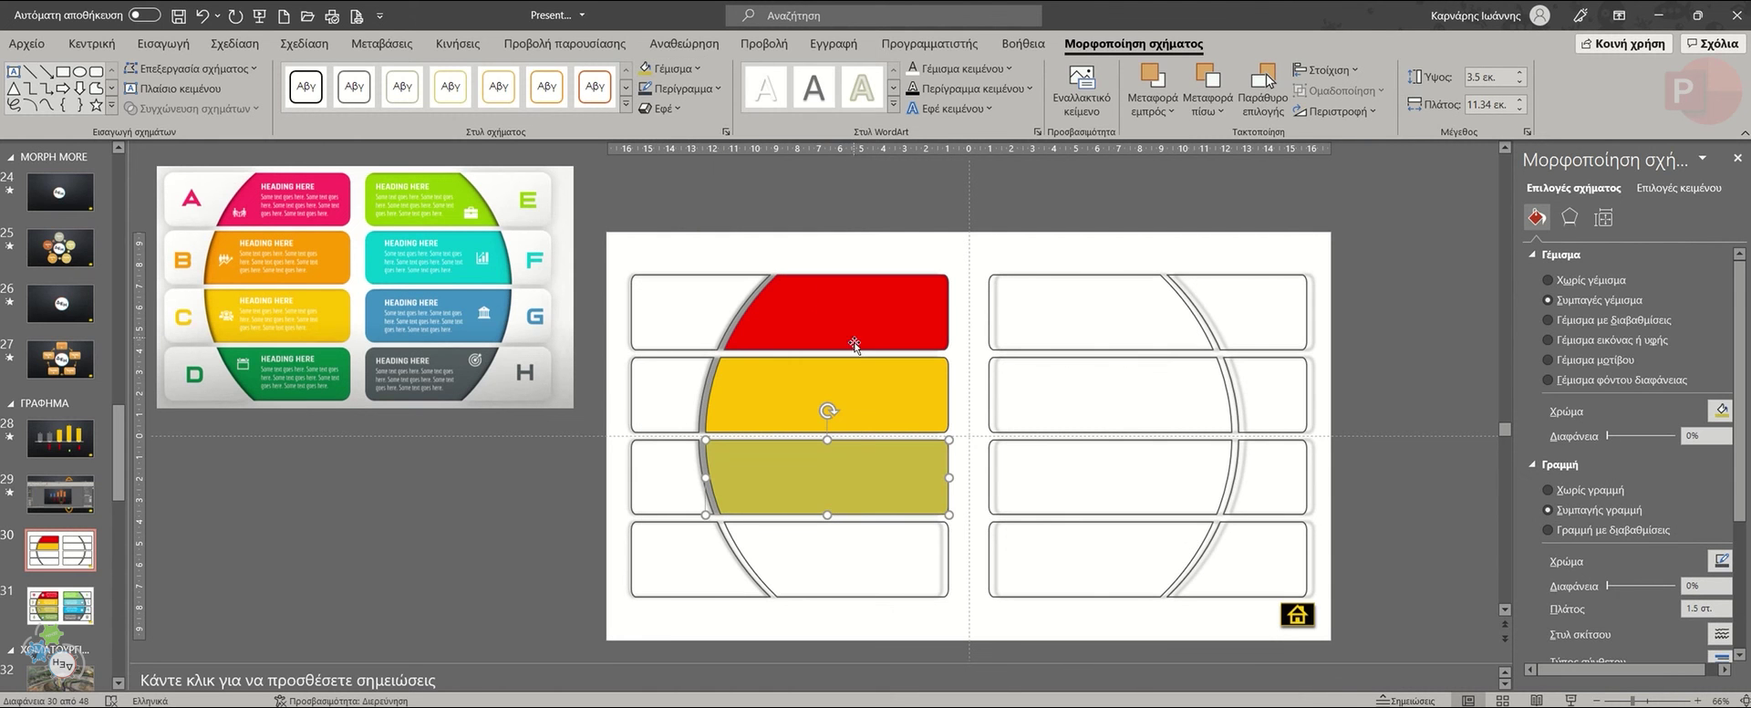
left_click(833, 593)
left_click(948, 558)
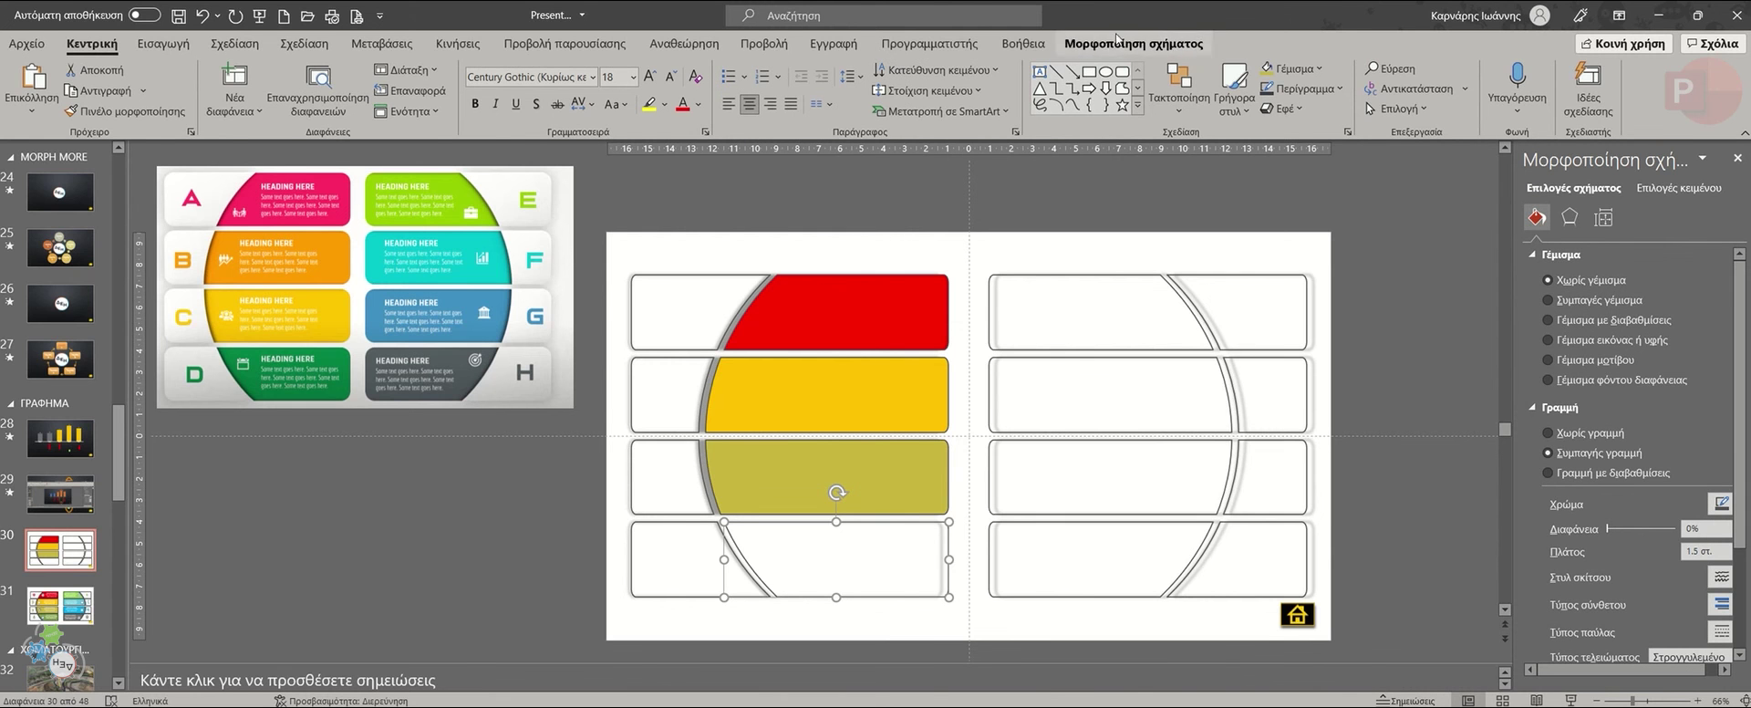
left_click(1116, 41)
left_click(671, 69)
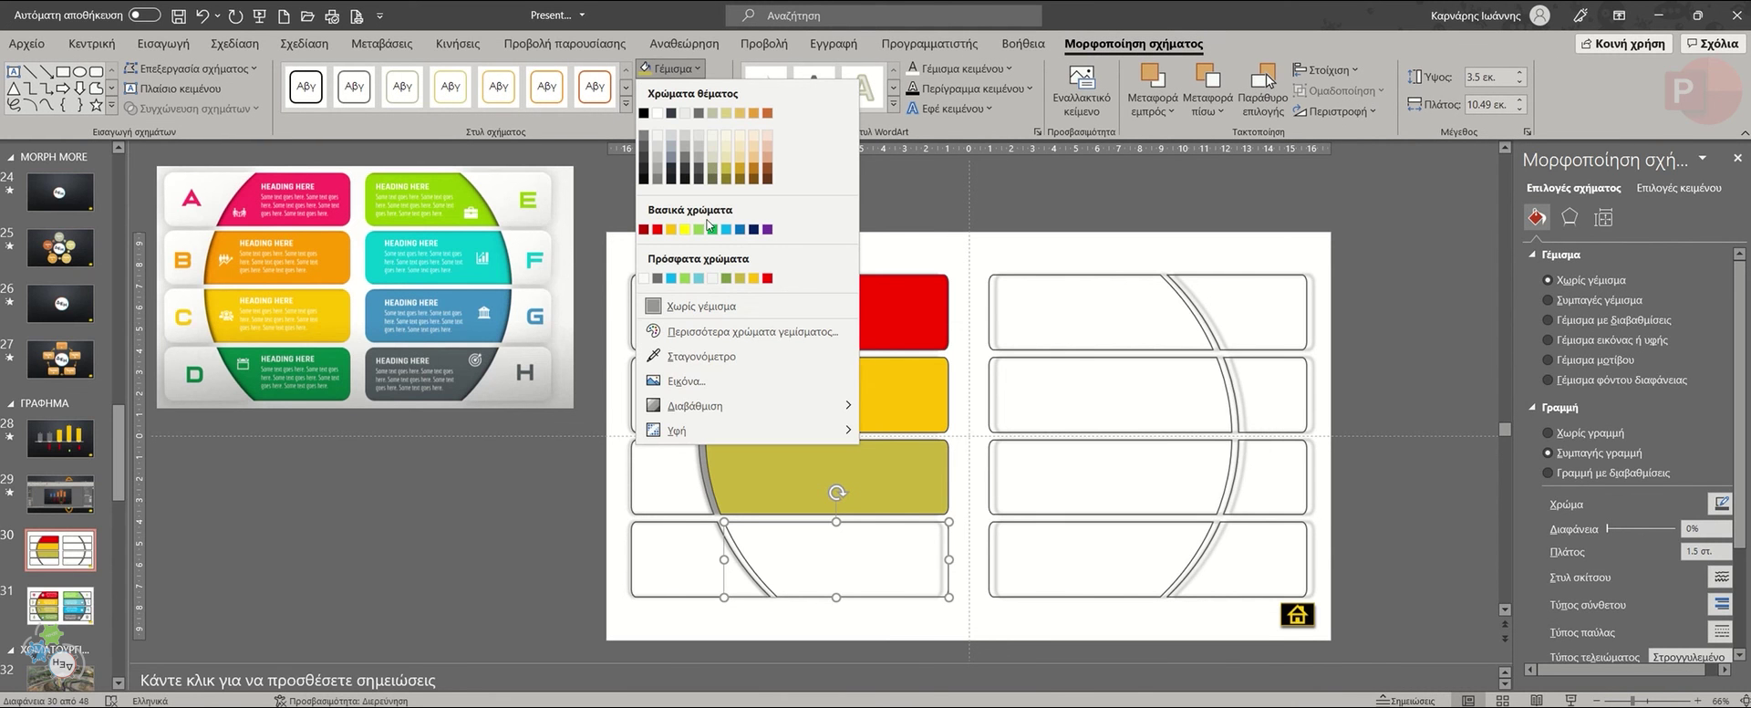
left_click(727, 278)
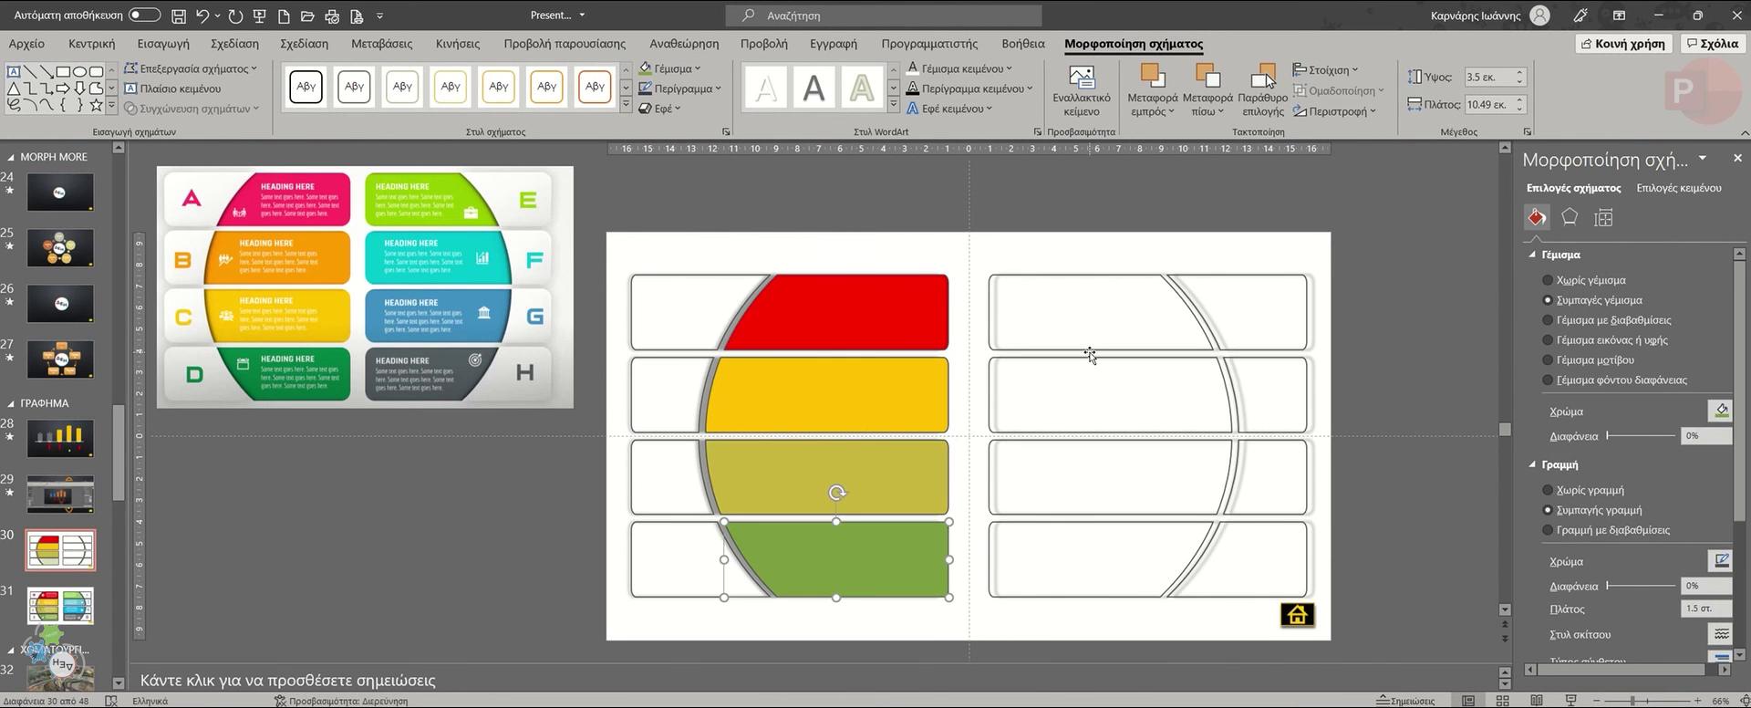
Fill the four right bar pieces light green, light cyan, bright blue and grey.
left_click(1090, 354)
left_click(1097, 281)
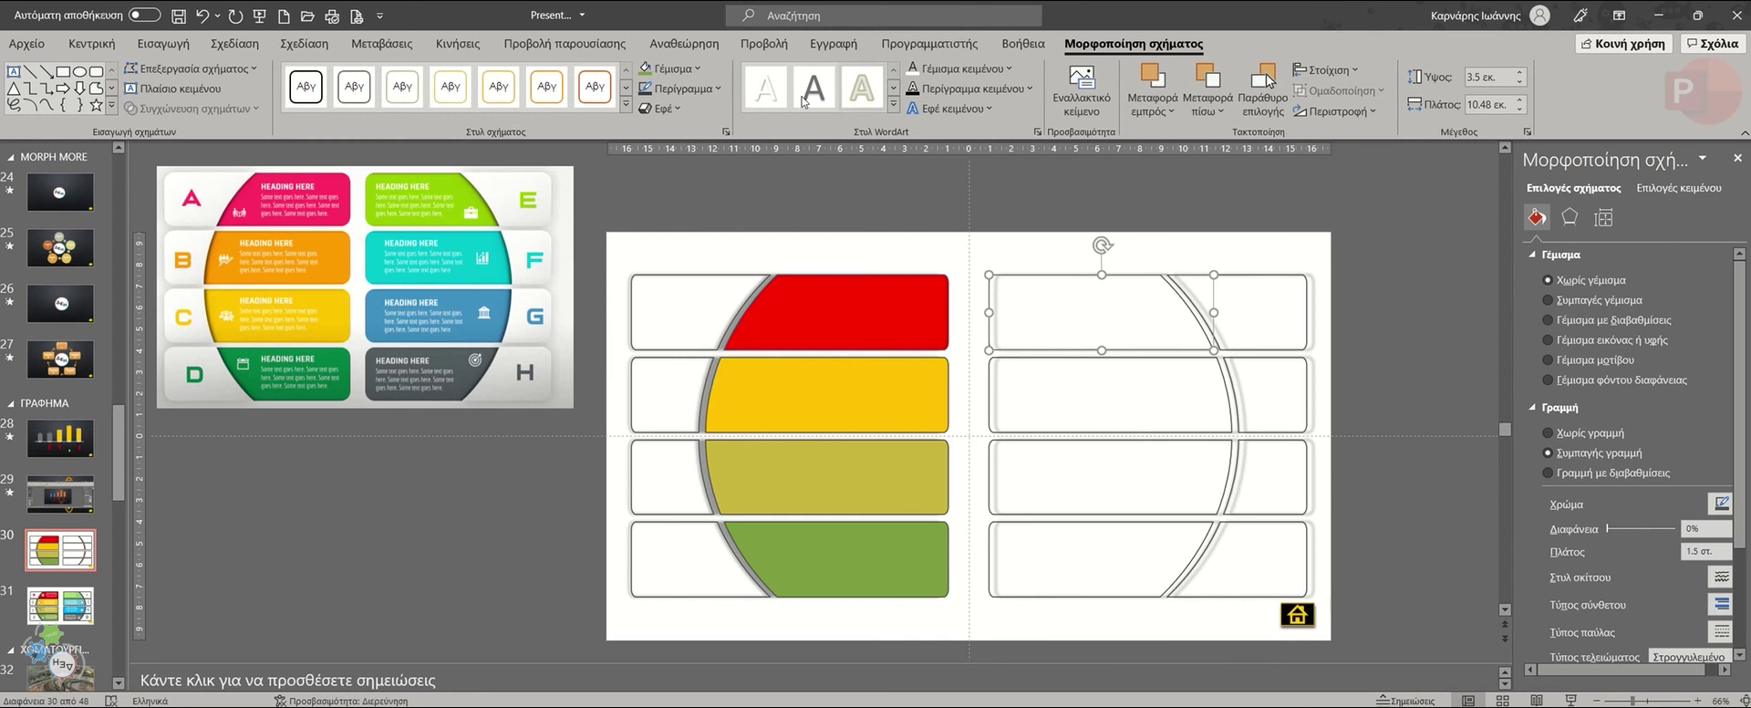
left_click(671, 69)
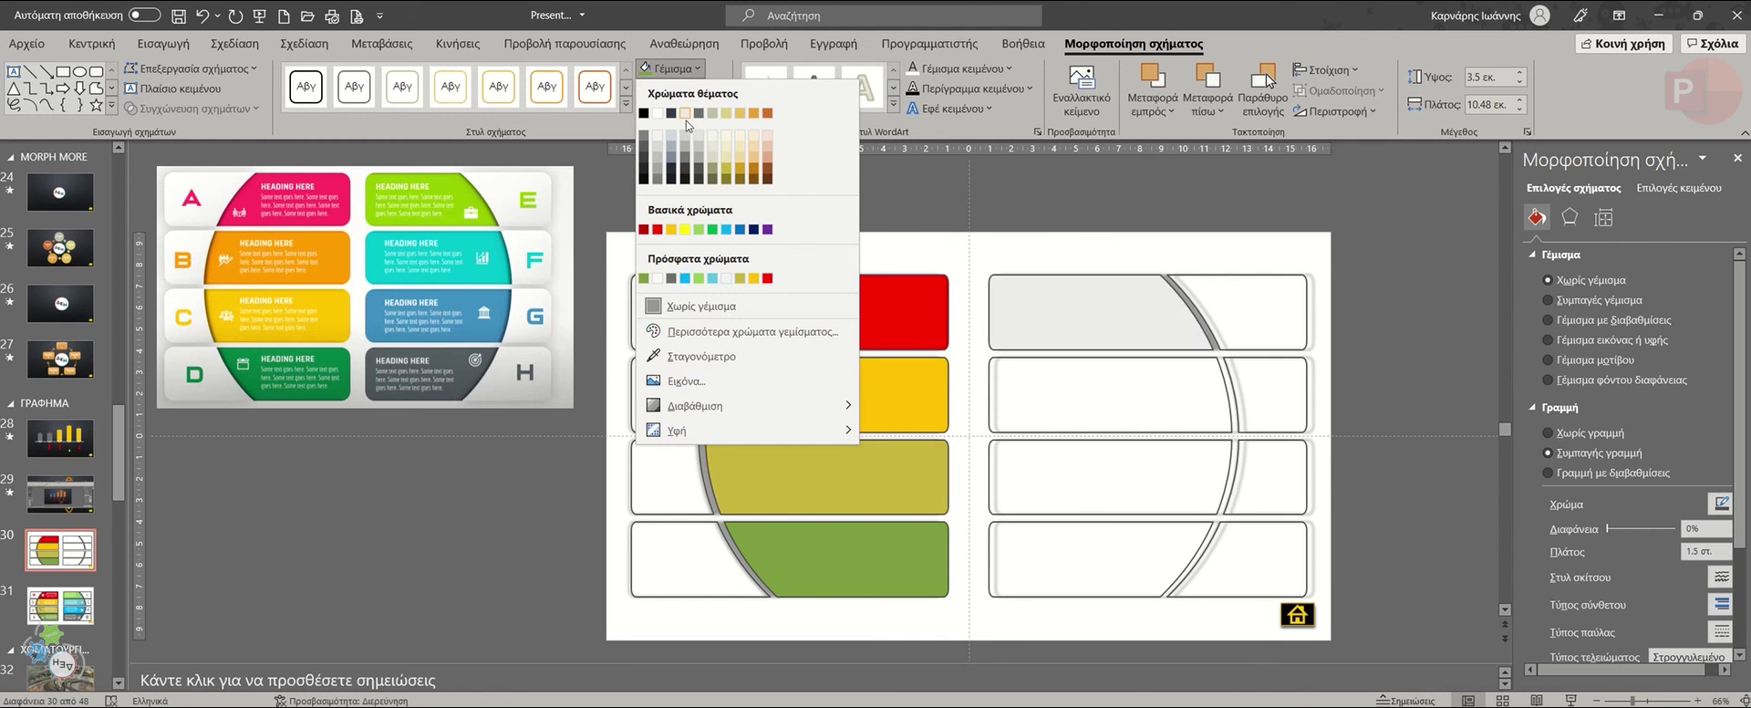
left_click(698, 278)
left_click(991, 374)
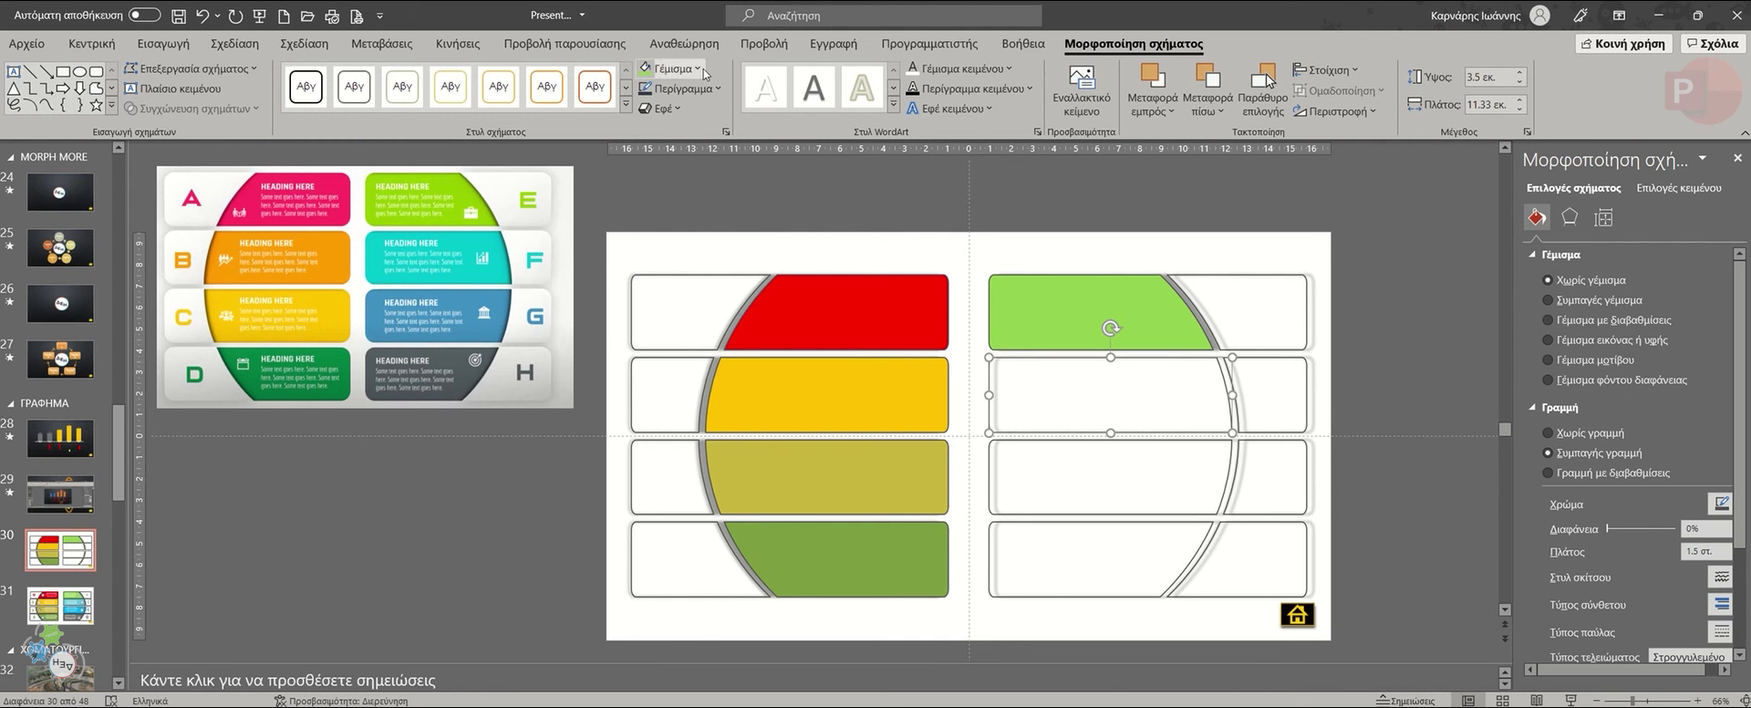
left_click(671, 68)
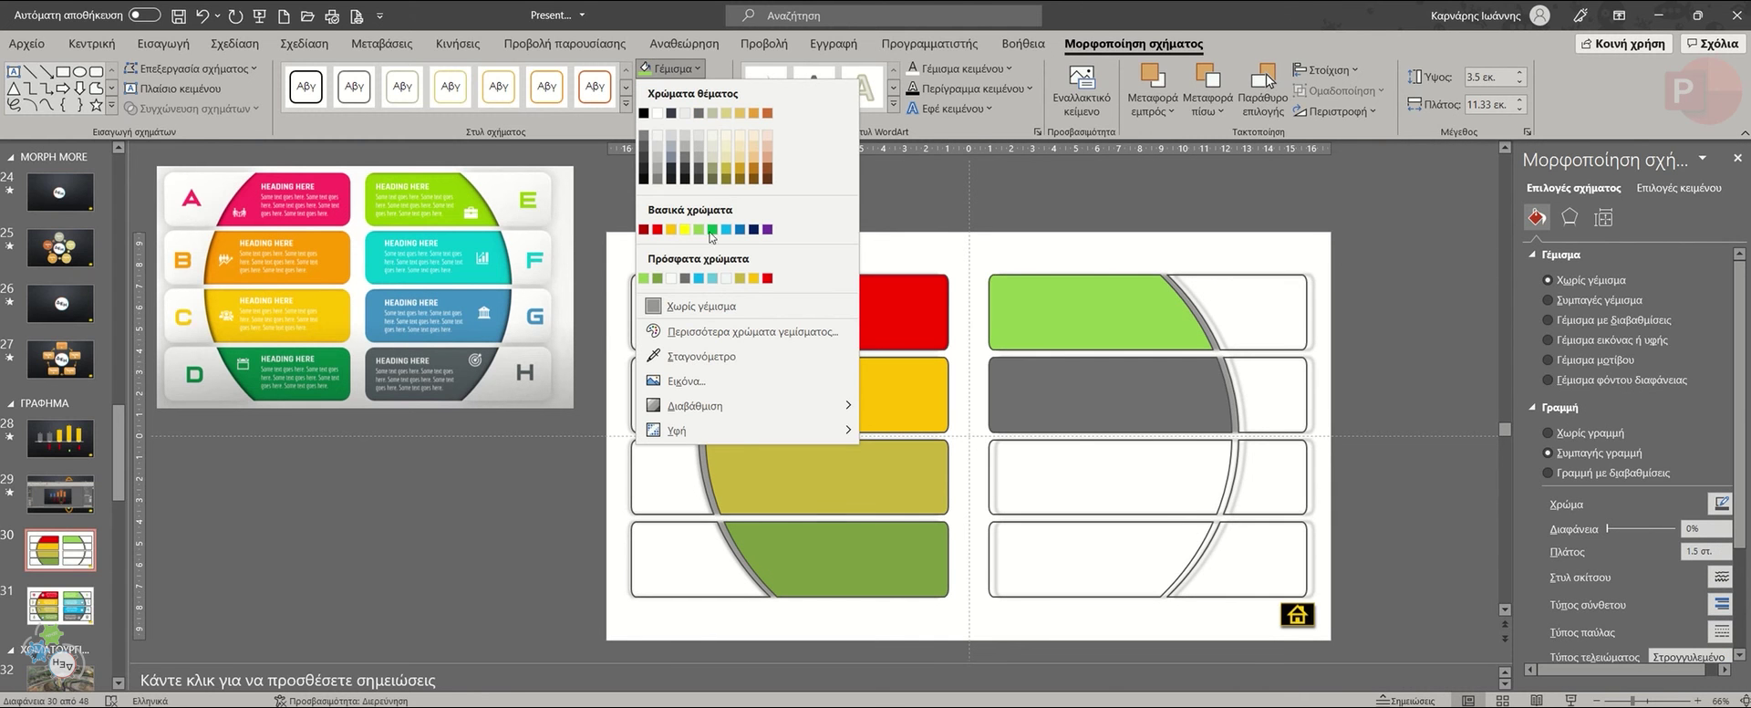
left_click(714, 279)
left_click(989, 458)
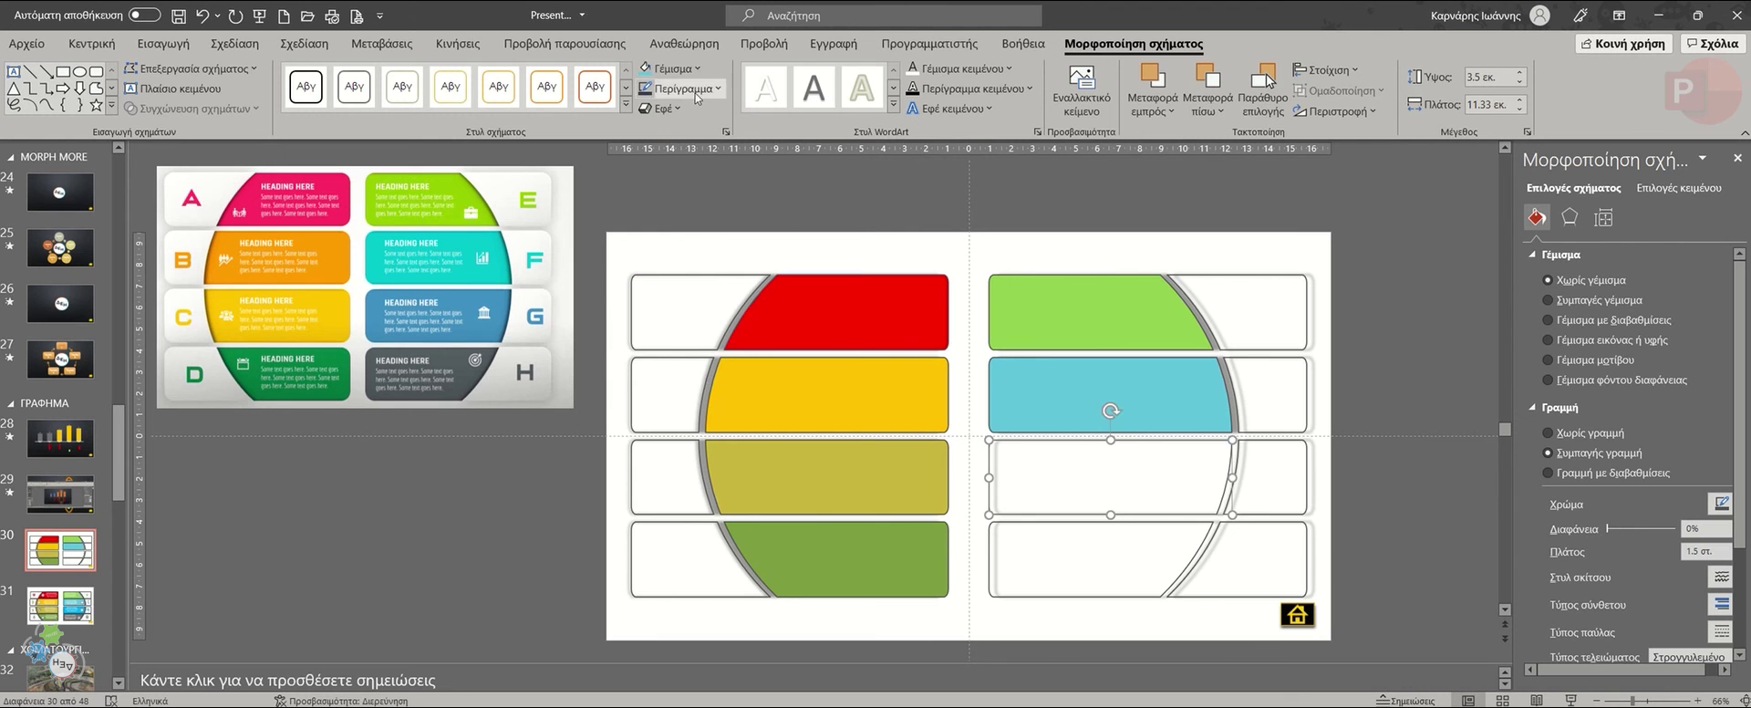
left_click(671, 68)
left_click(723, 279)
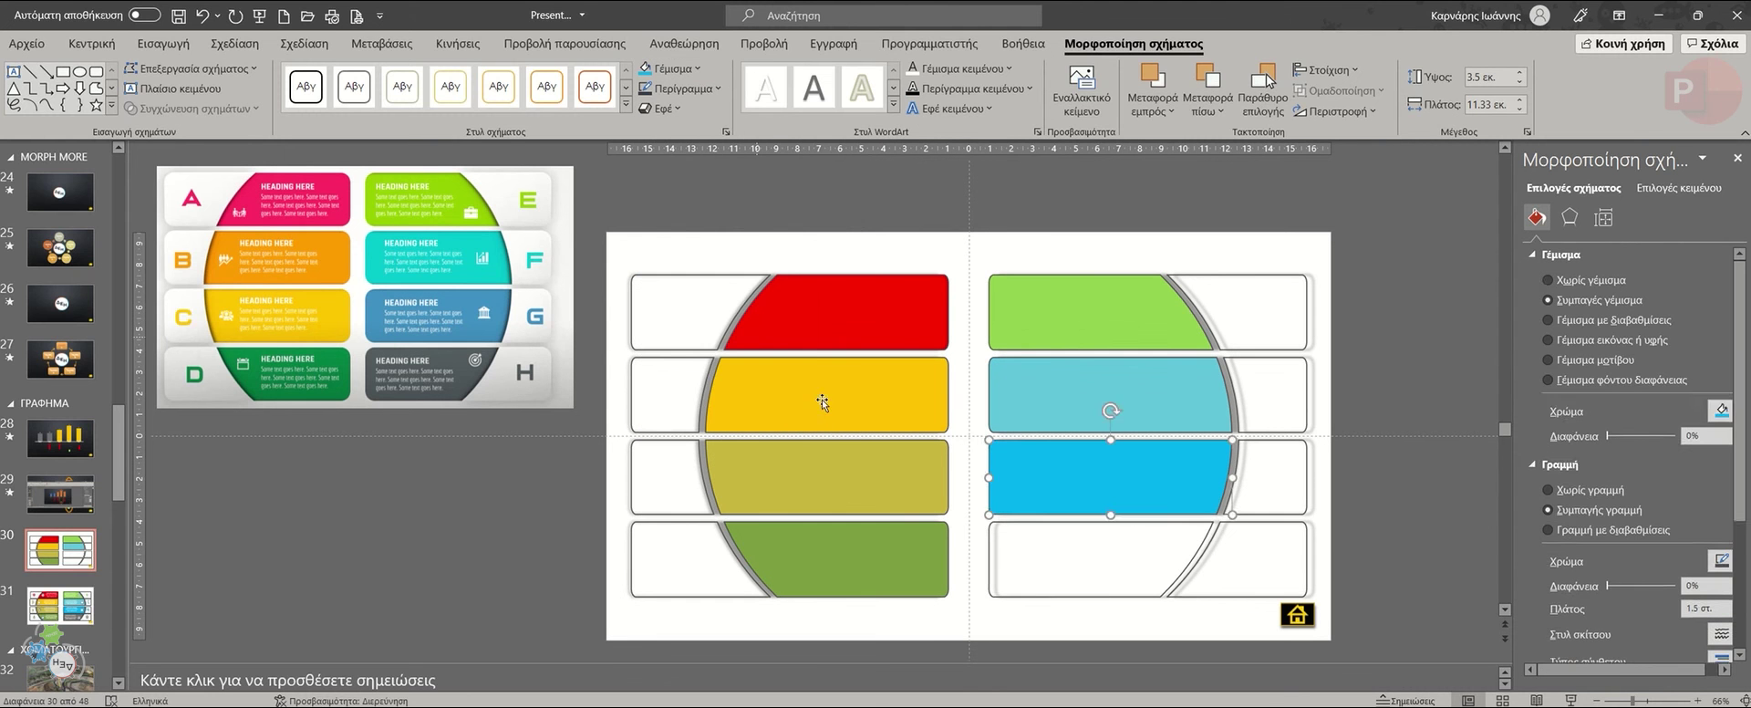
left_click(996, 538)
left_click(671, 68)
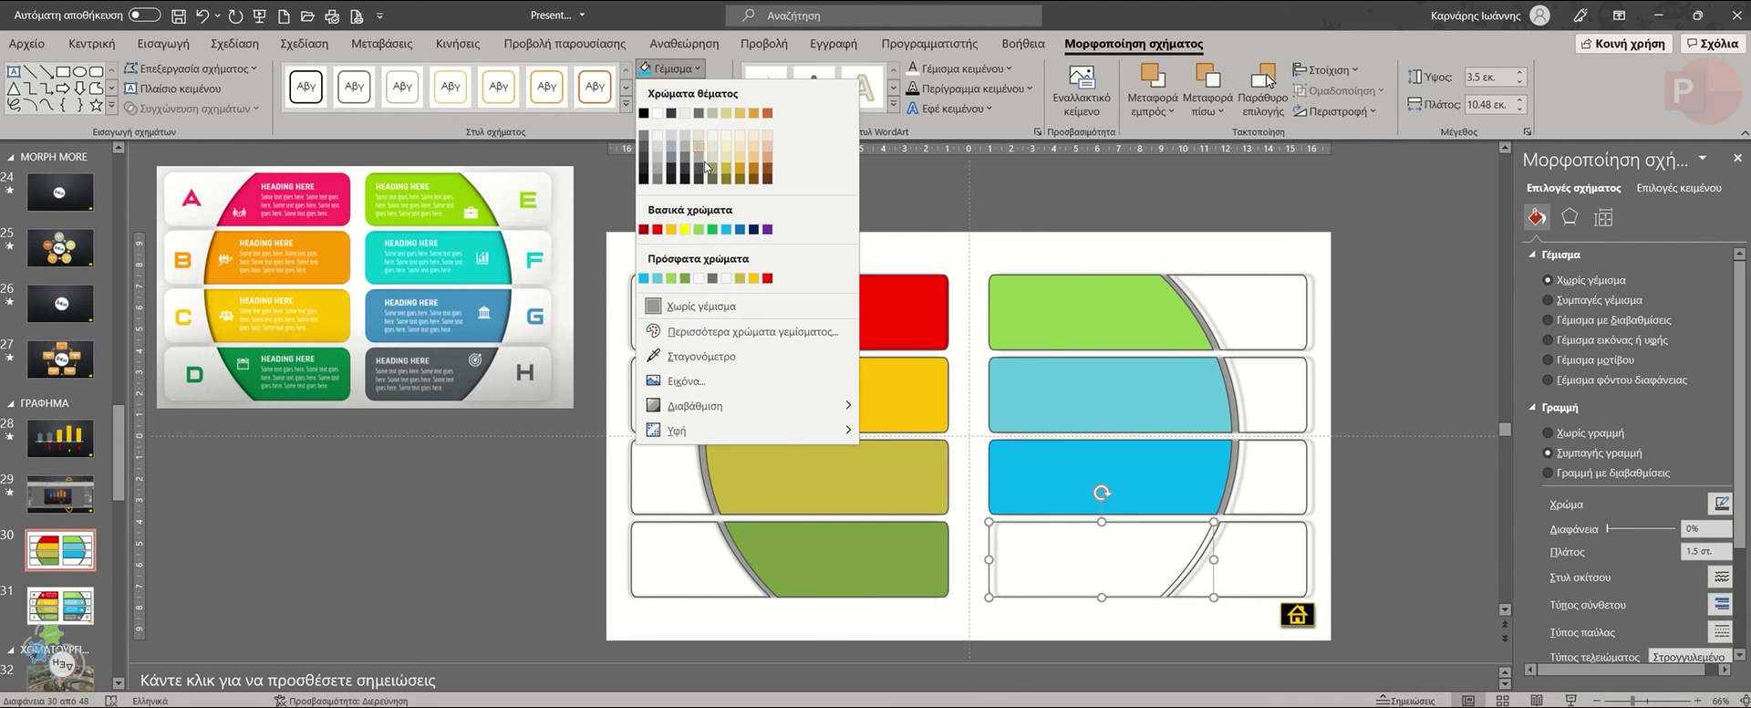
left_click(714, 279)
left_click(920, 213)
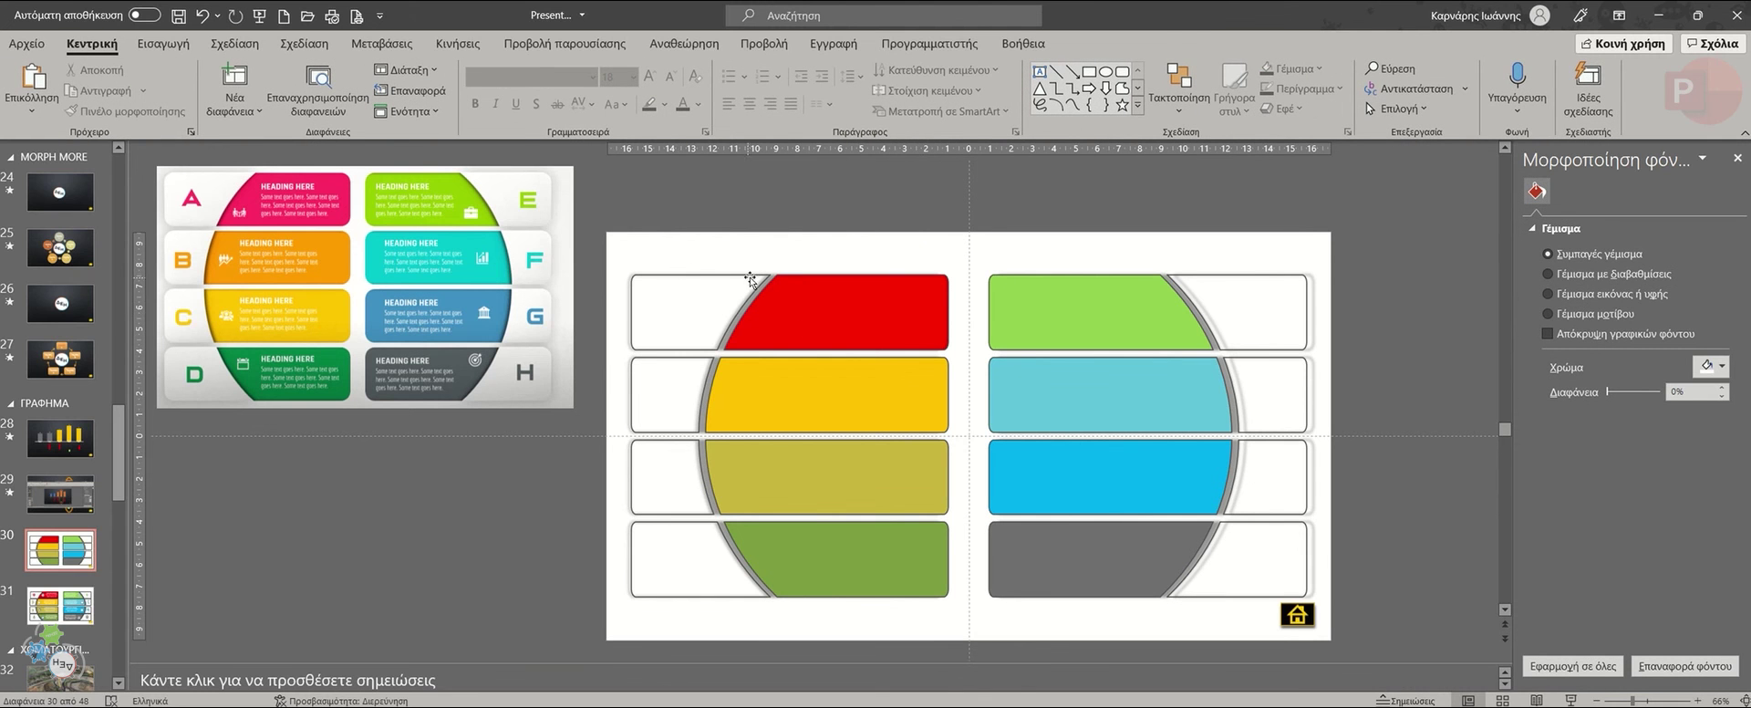
Apply a soft Glow variation to all eight white label boxes on both sides.
left_click(693, 288)
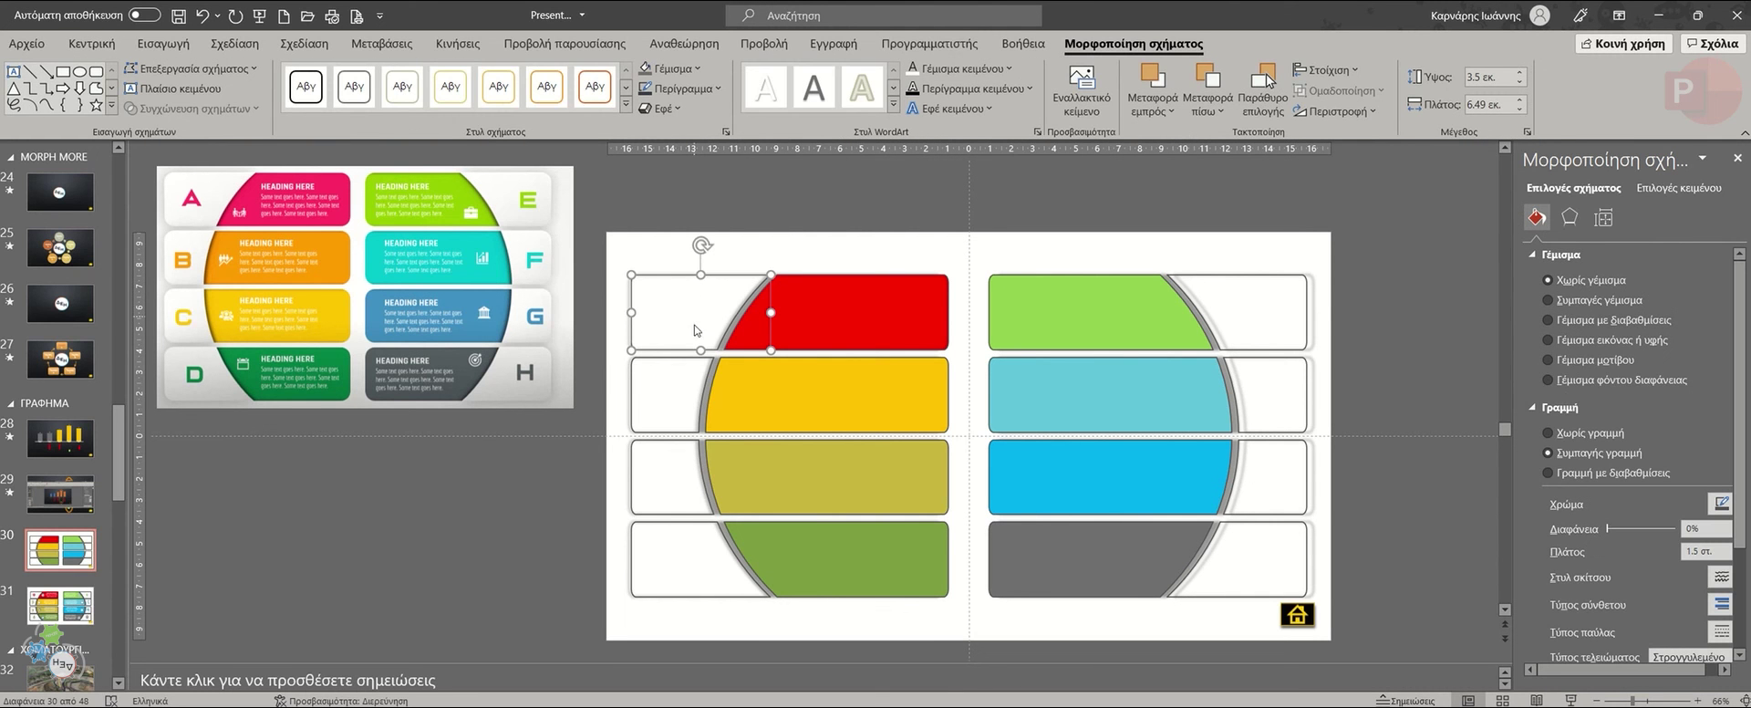
left_click(636, 401, "shift")
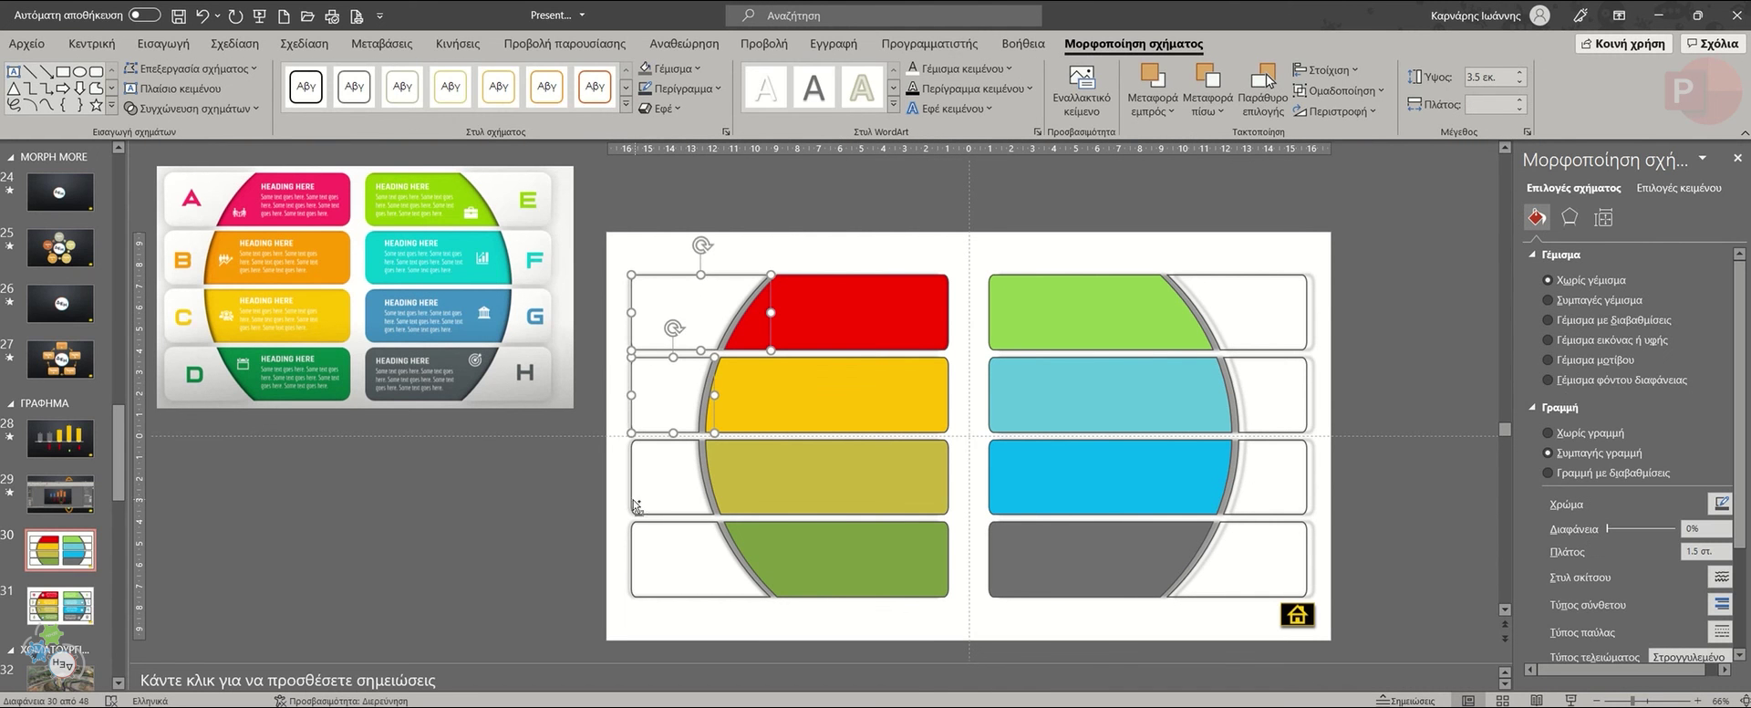
left_click(636, 506, "shift")
left_click(637, 565, "shift")
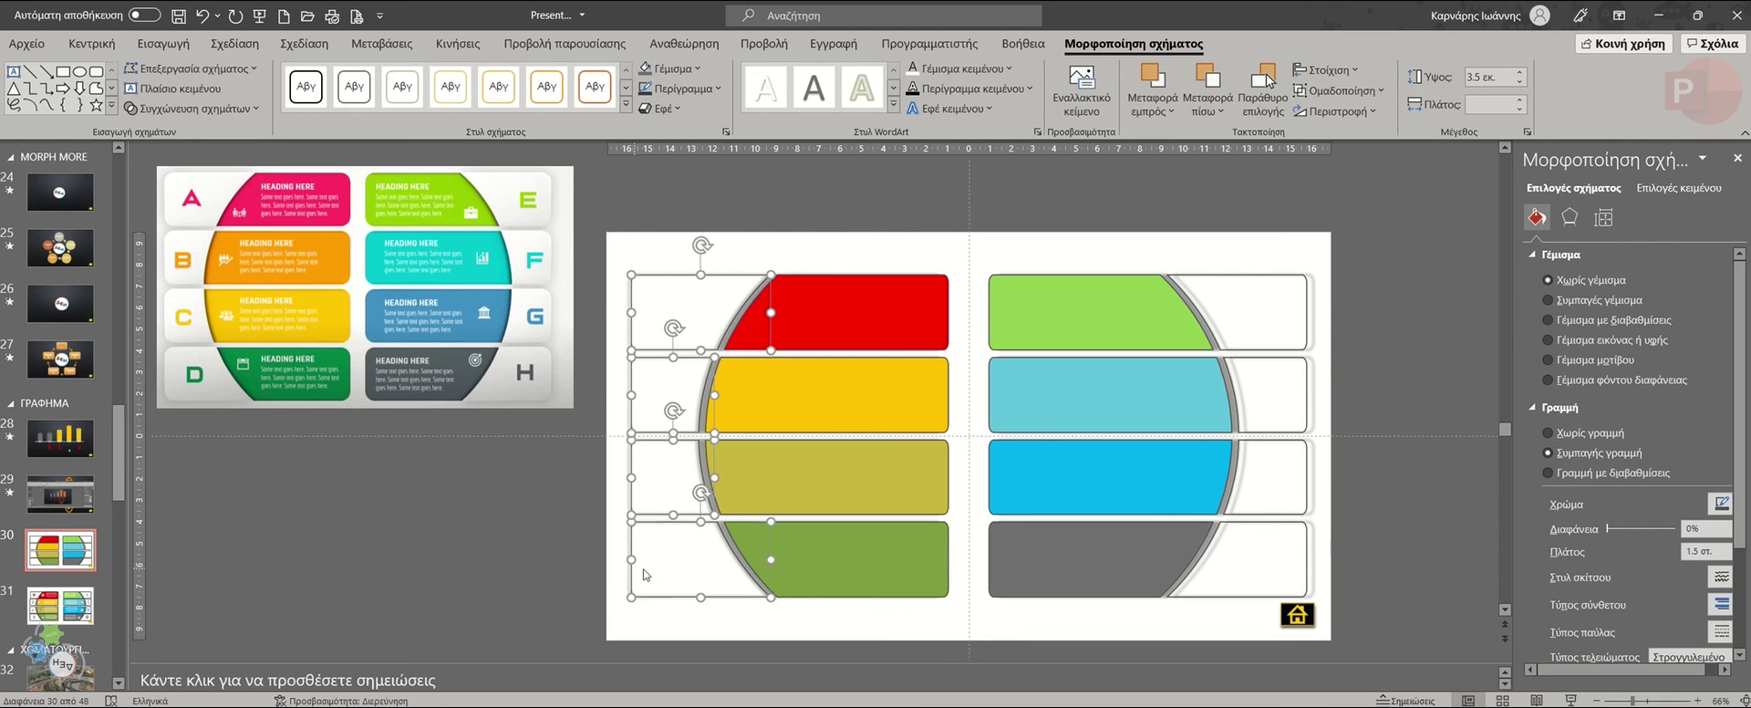
left_click(1307, 314, "shift")
left_click(1307, 407, "shift")
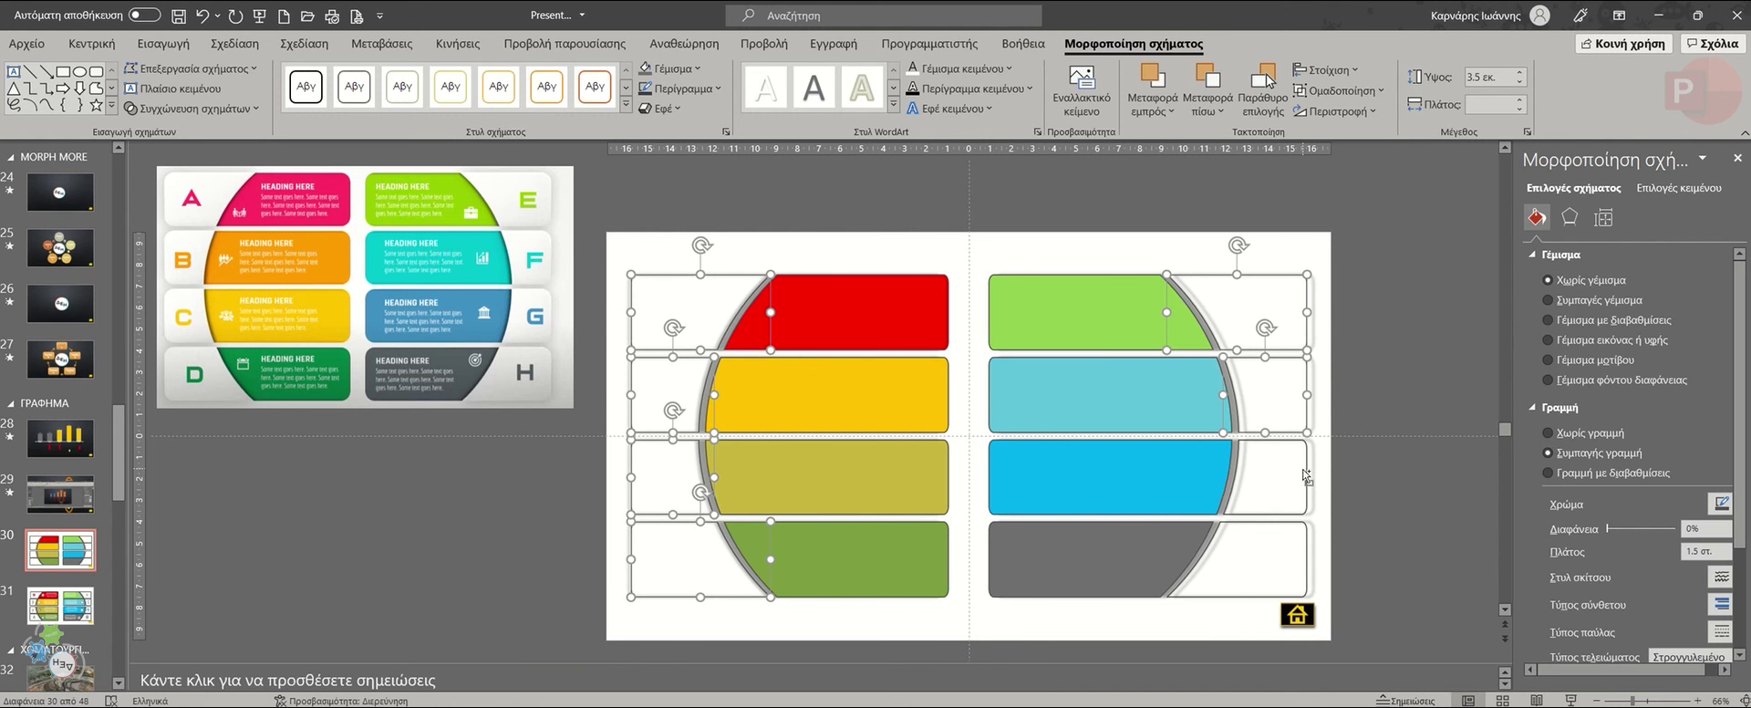
left_click(1307, 472, "shift")
left_click(1307, 543, "shift")
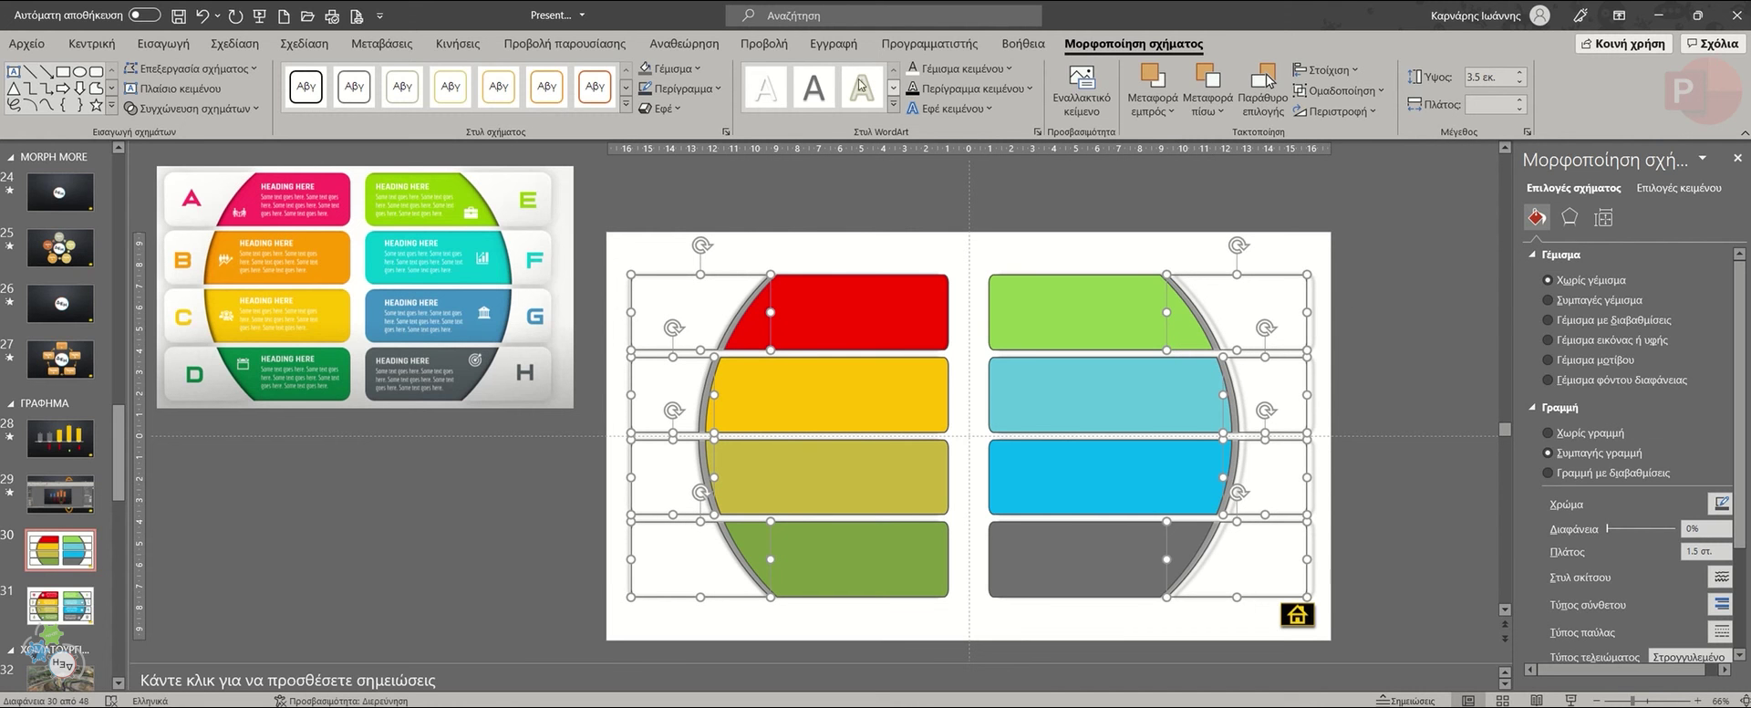
left_click(678, 112)
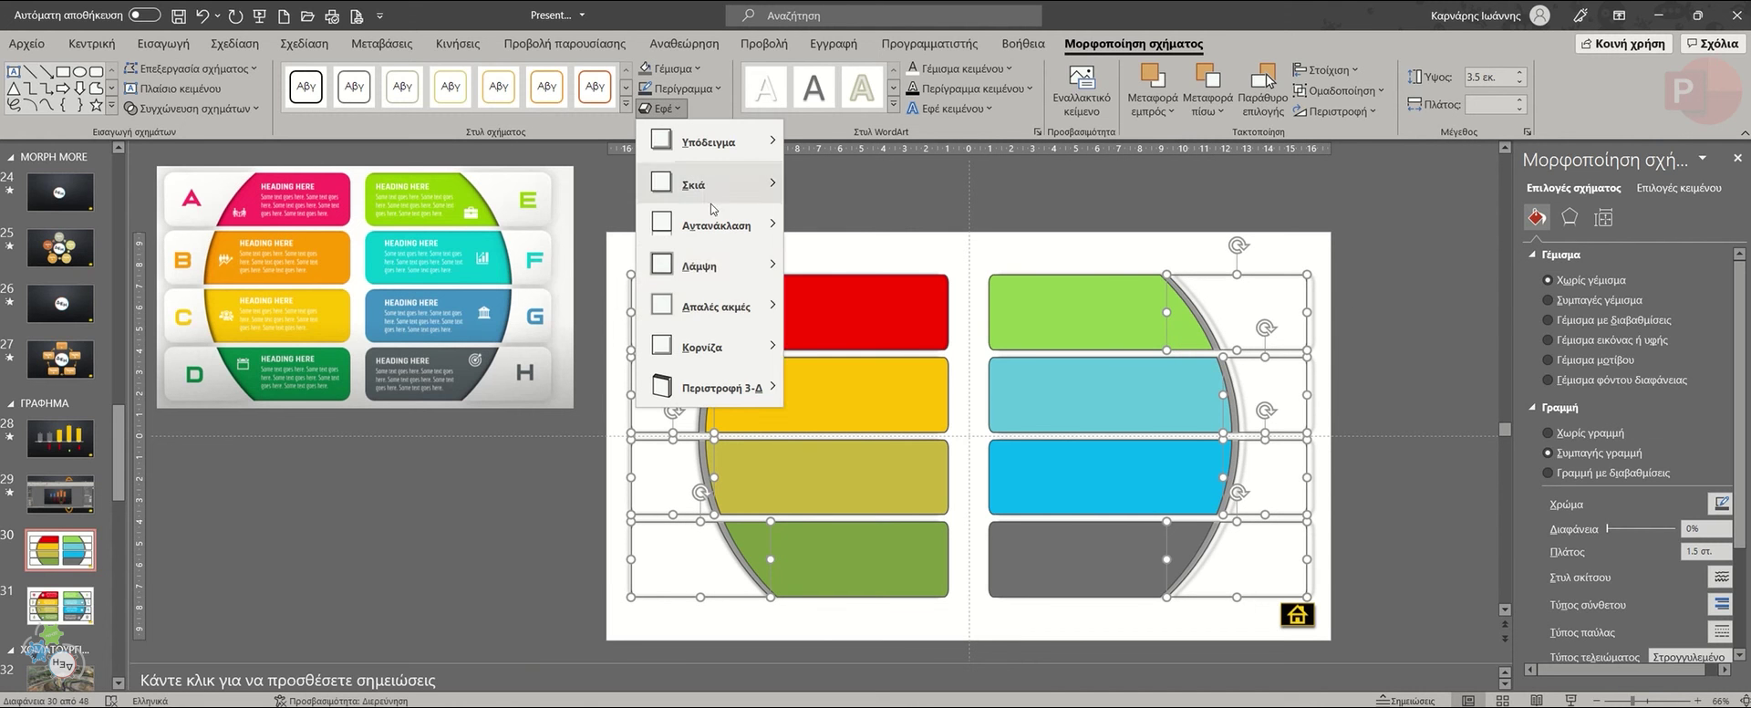
mouse_move(748, 280)
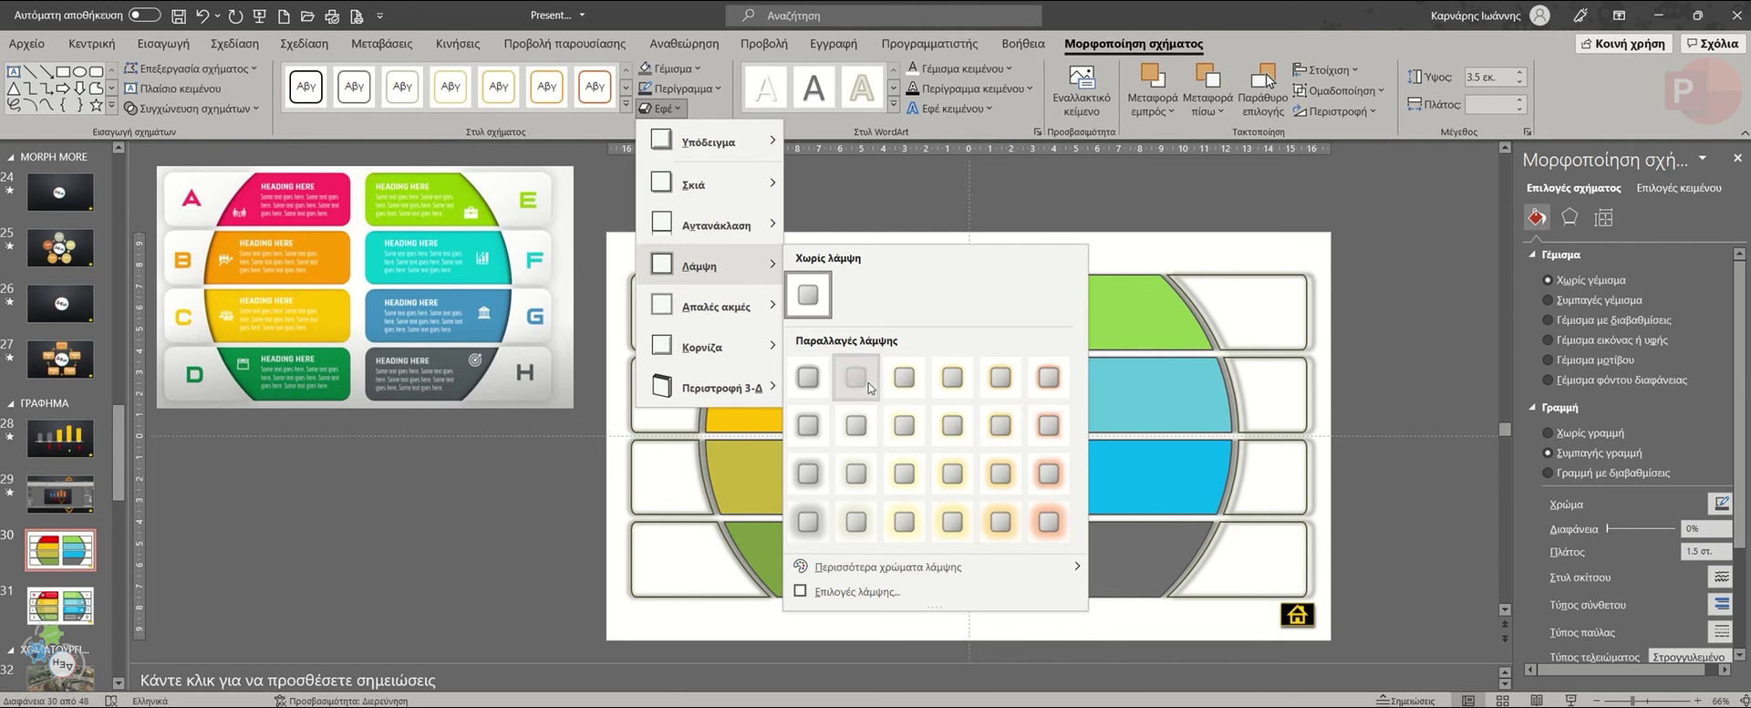
left_click(869, 387)
left_click(915, 264)
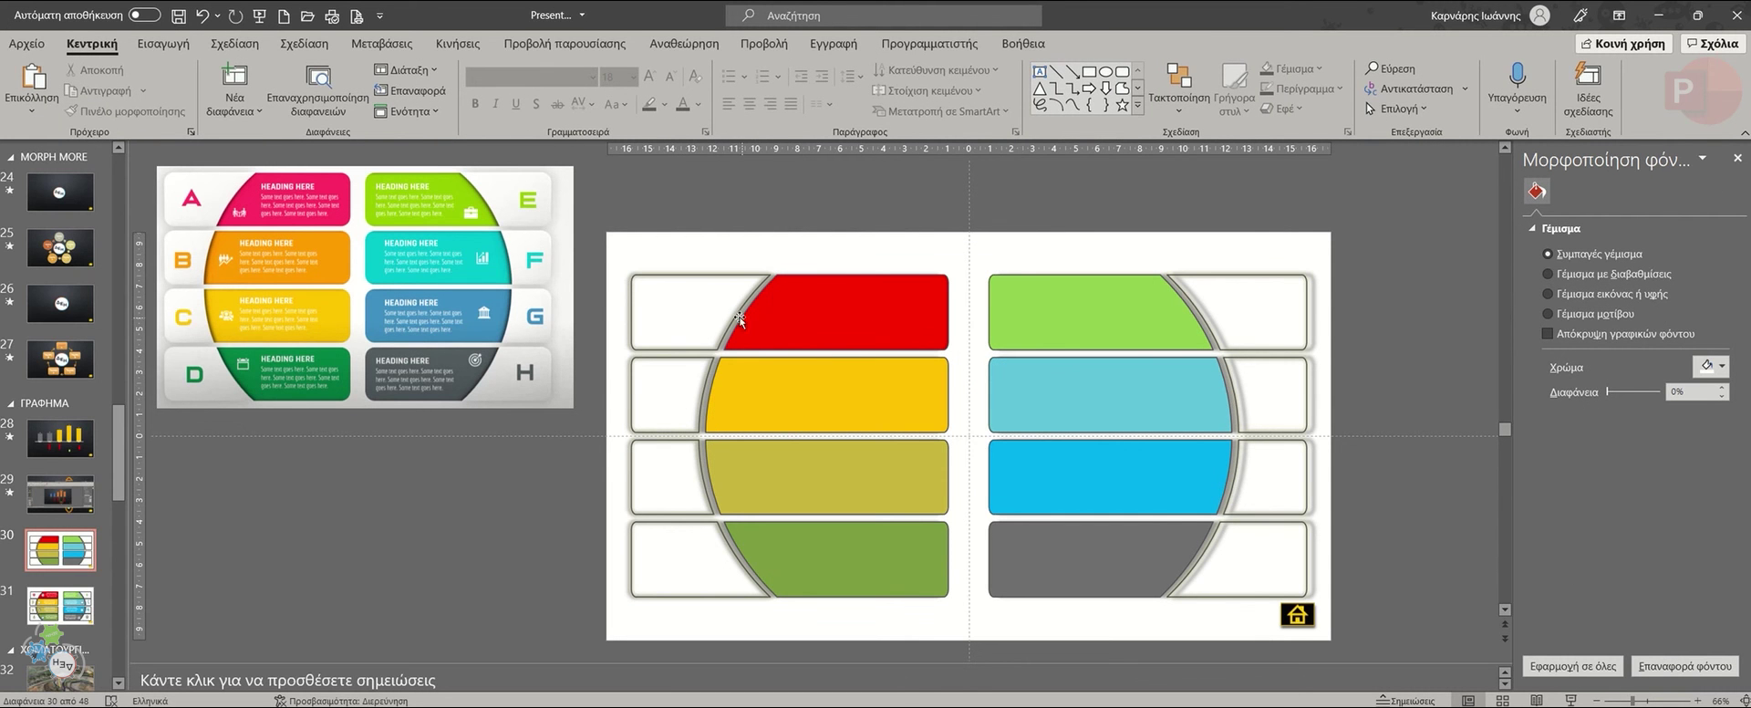
Insert a WordArt letter 'a' and place it in the top-left white label box.
left_click(163, 43)
left_click(1222, 115)
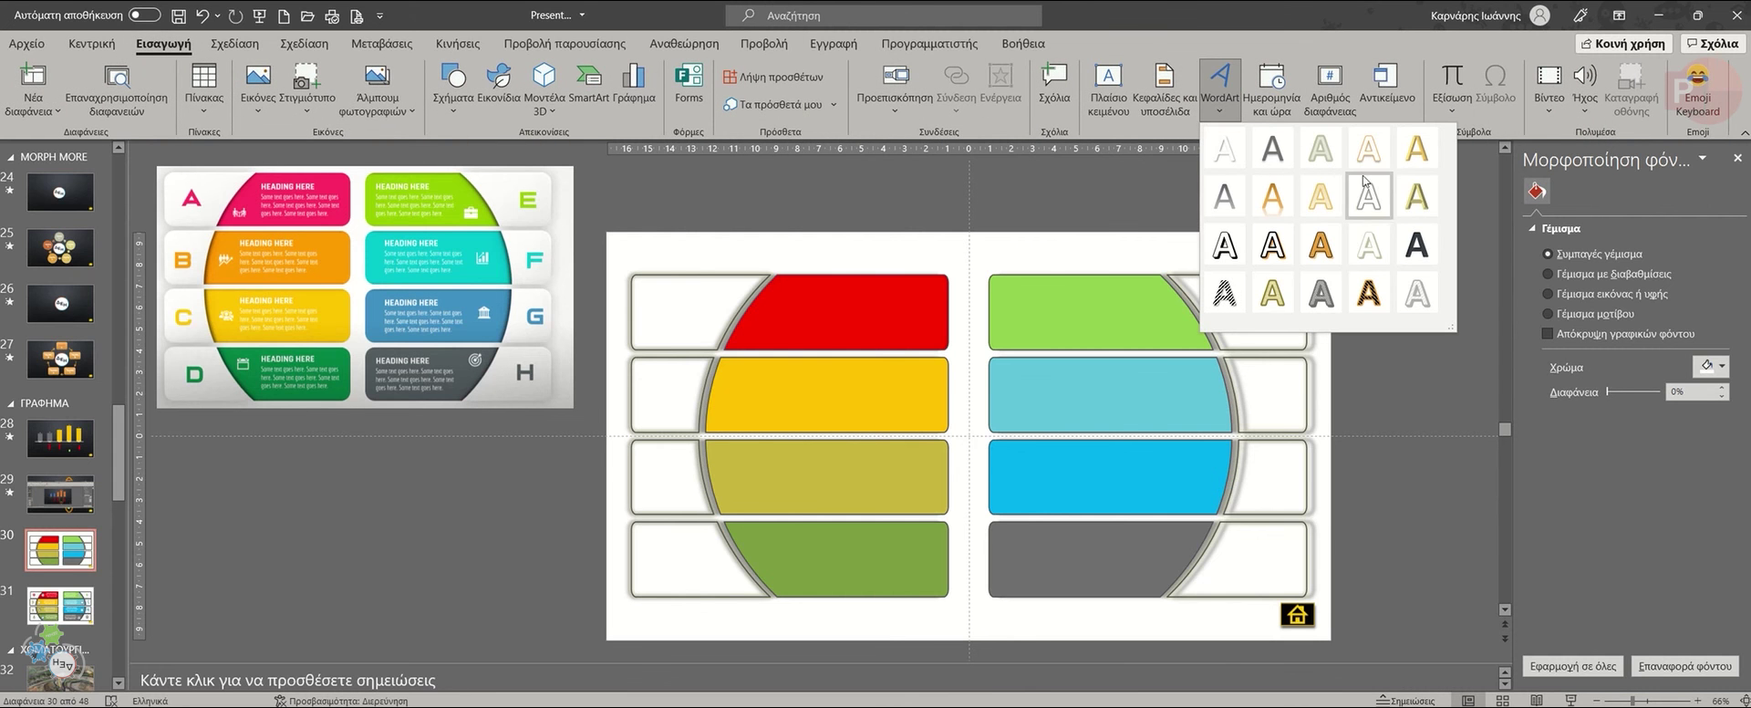
left_click(1416, 197)
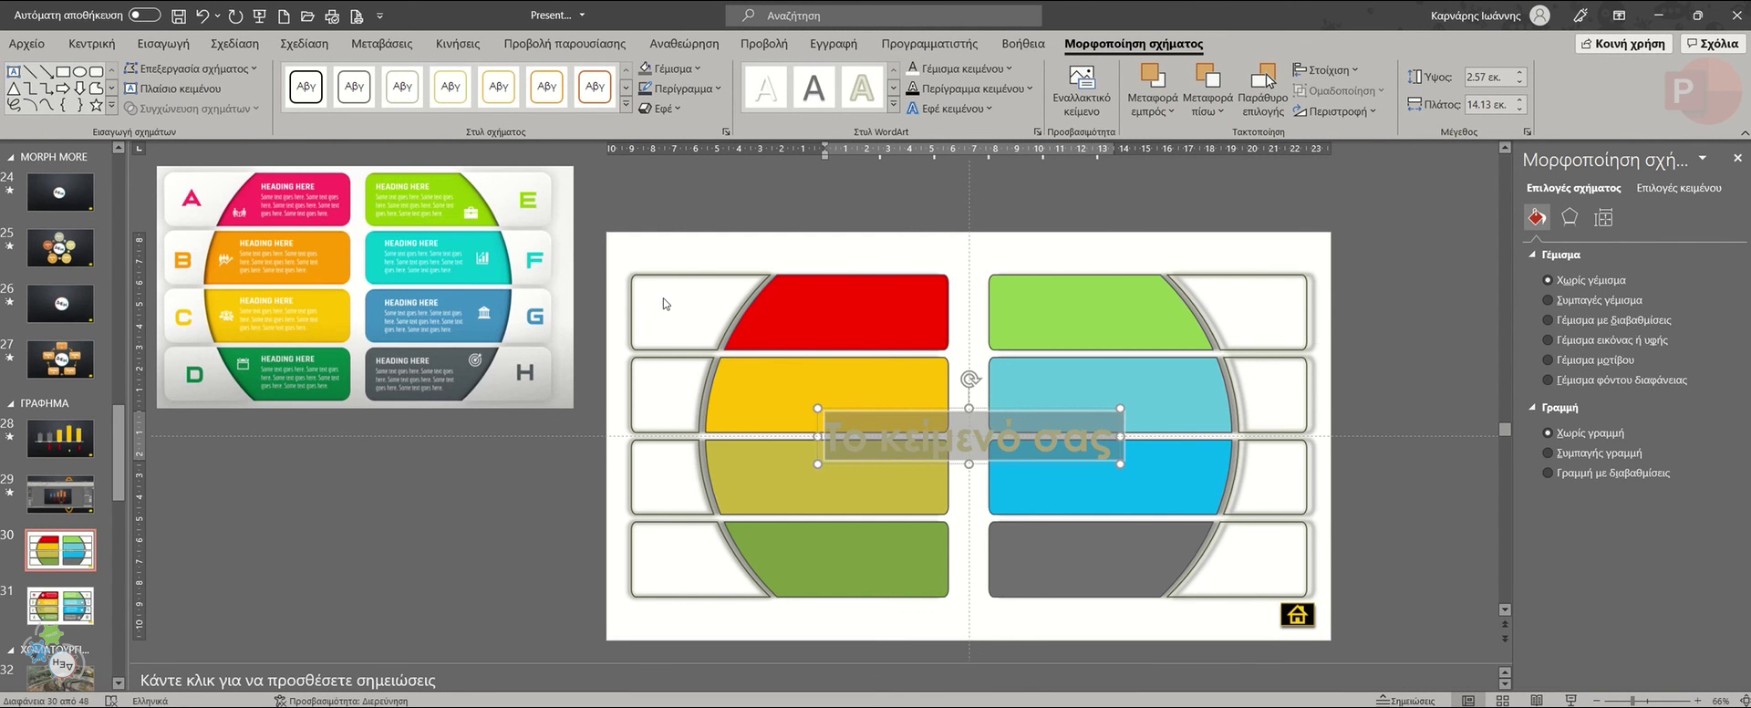
mouse_move(905, 444)
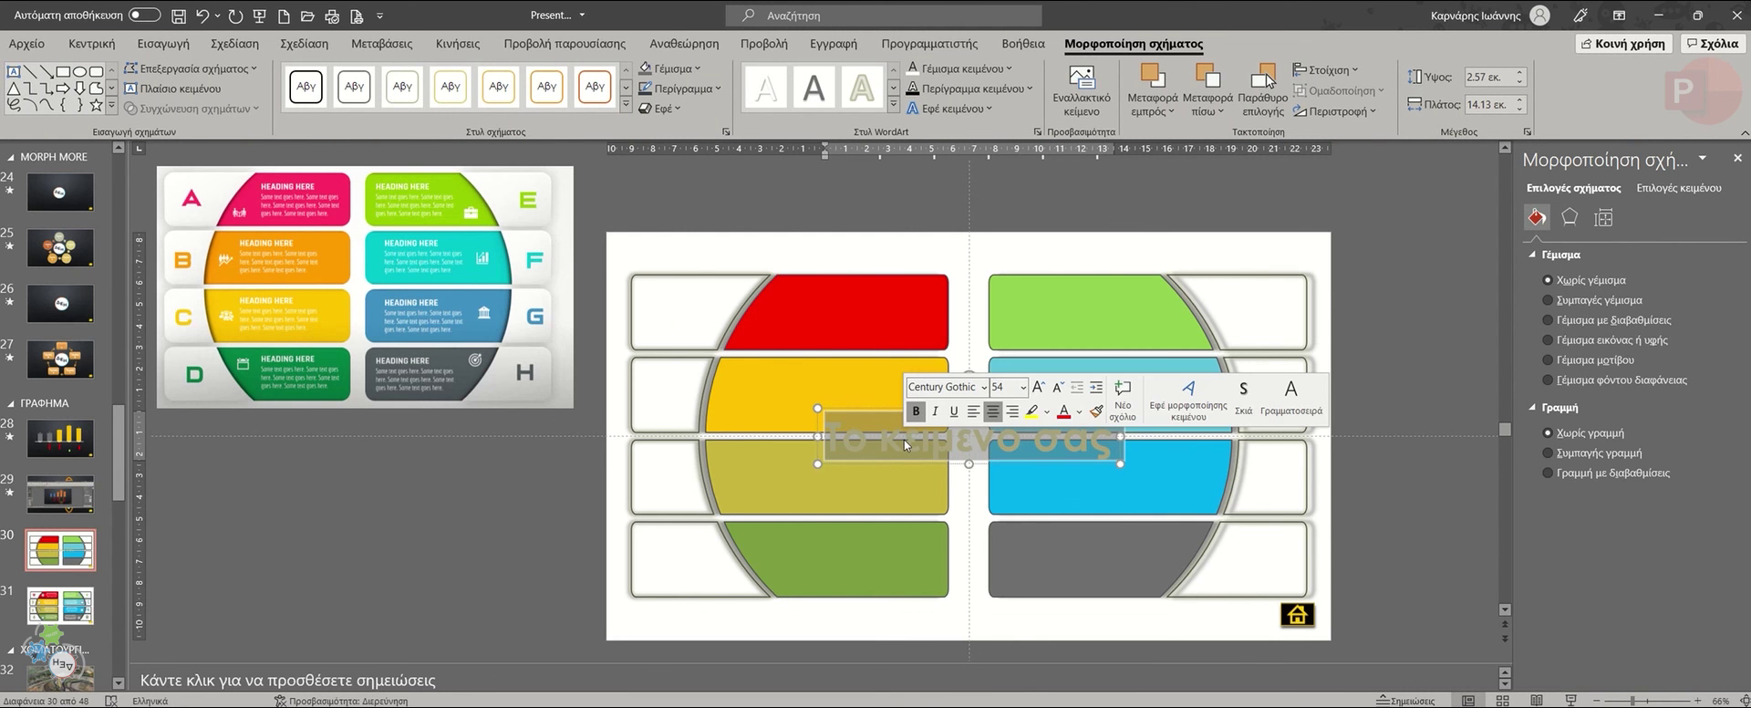
type("a")
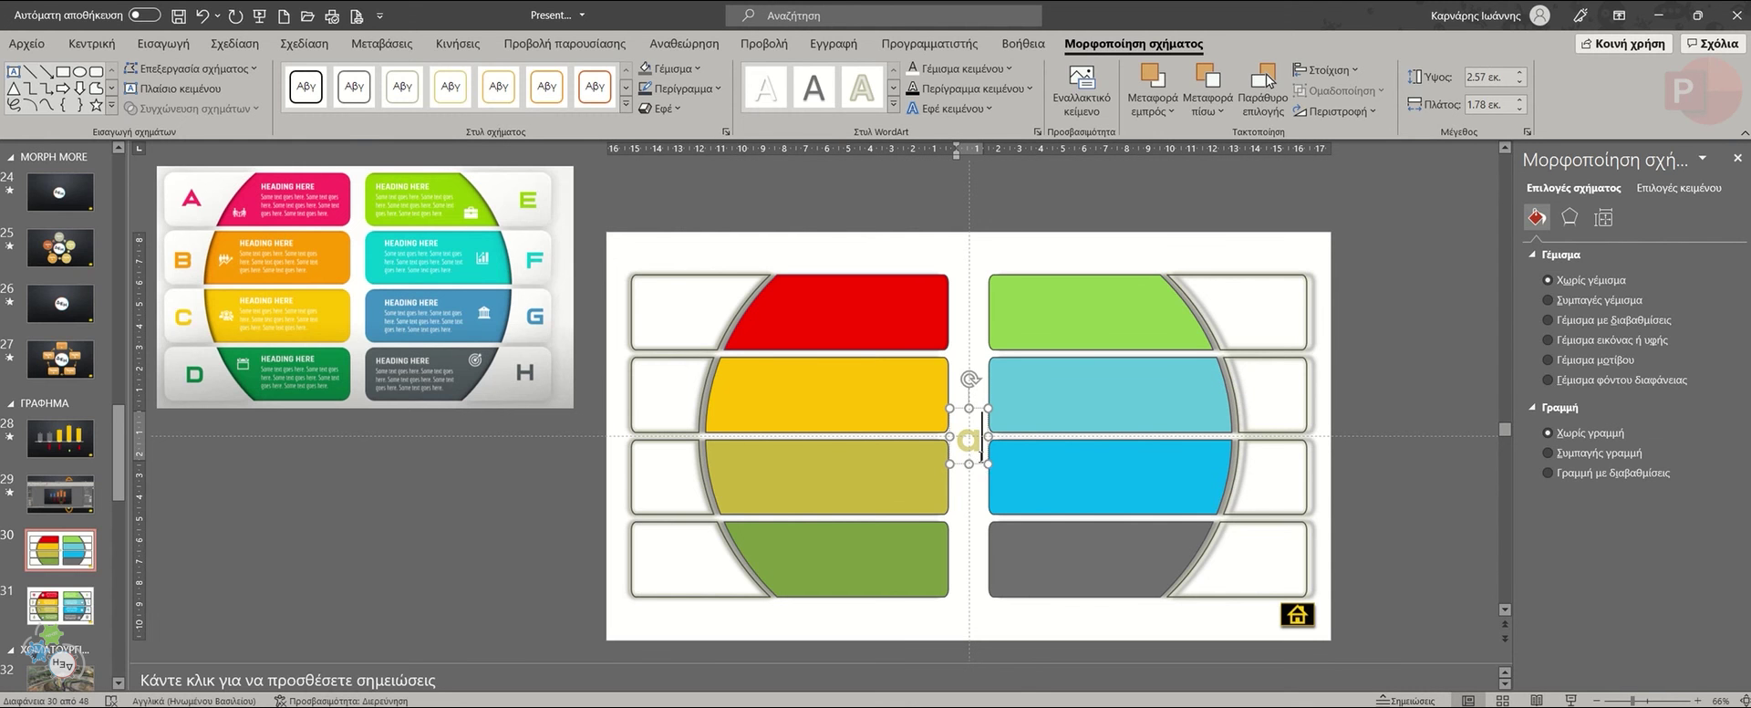
double_click(980, 455)
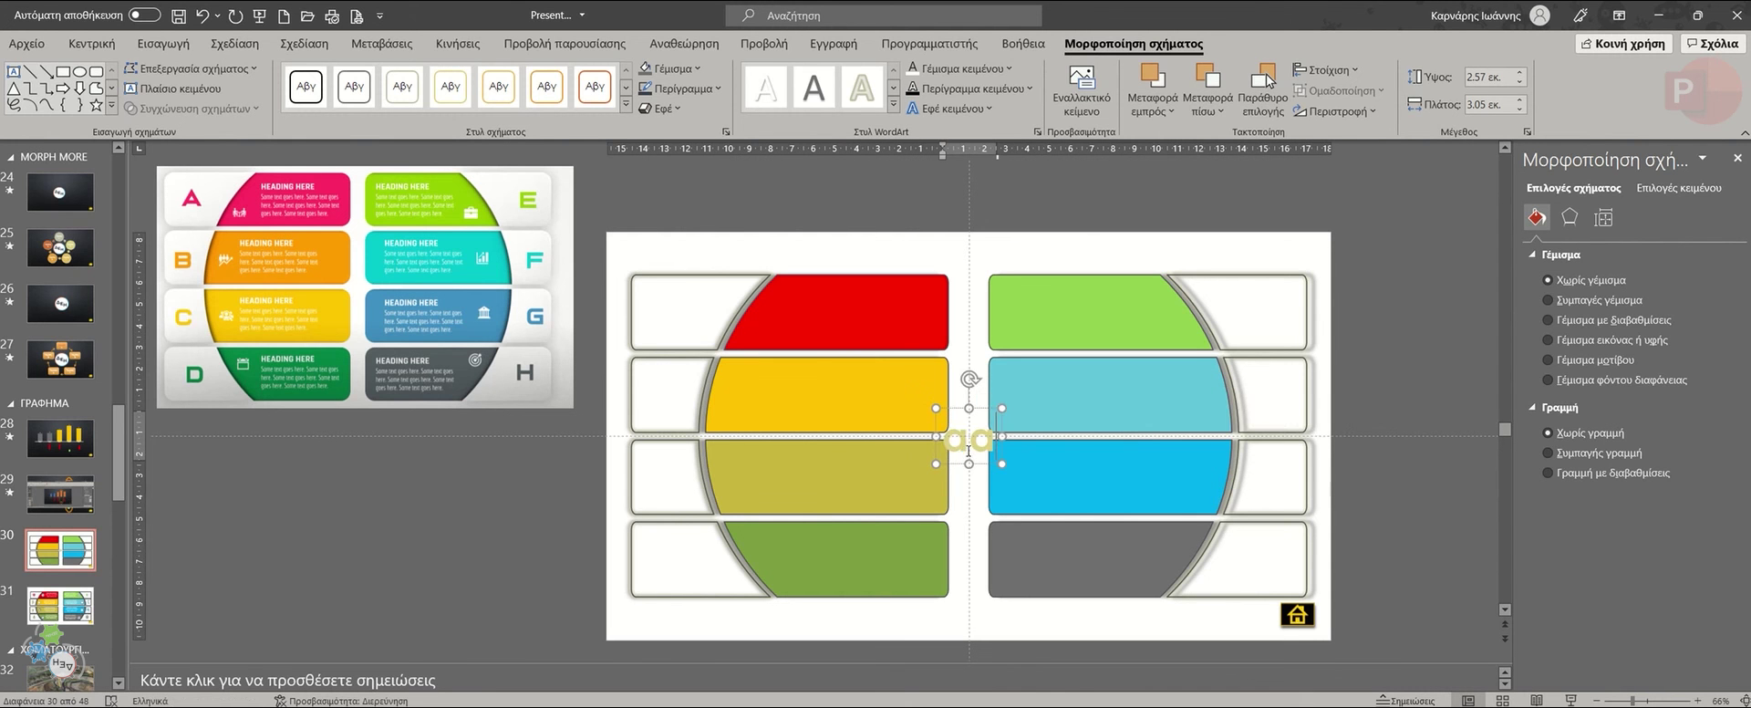
left_click_drag(970, 442, 686, 337)
key("BackSpace")
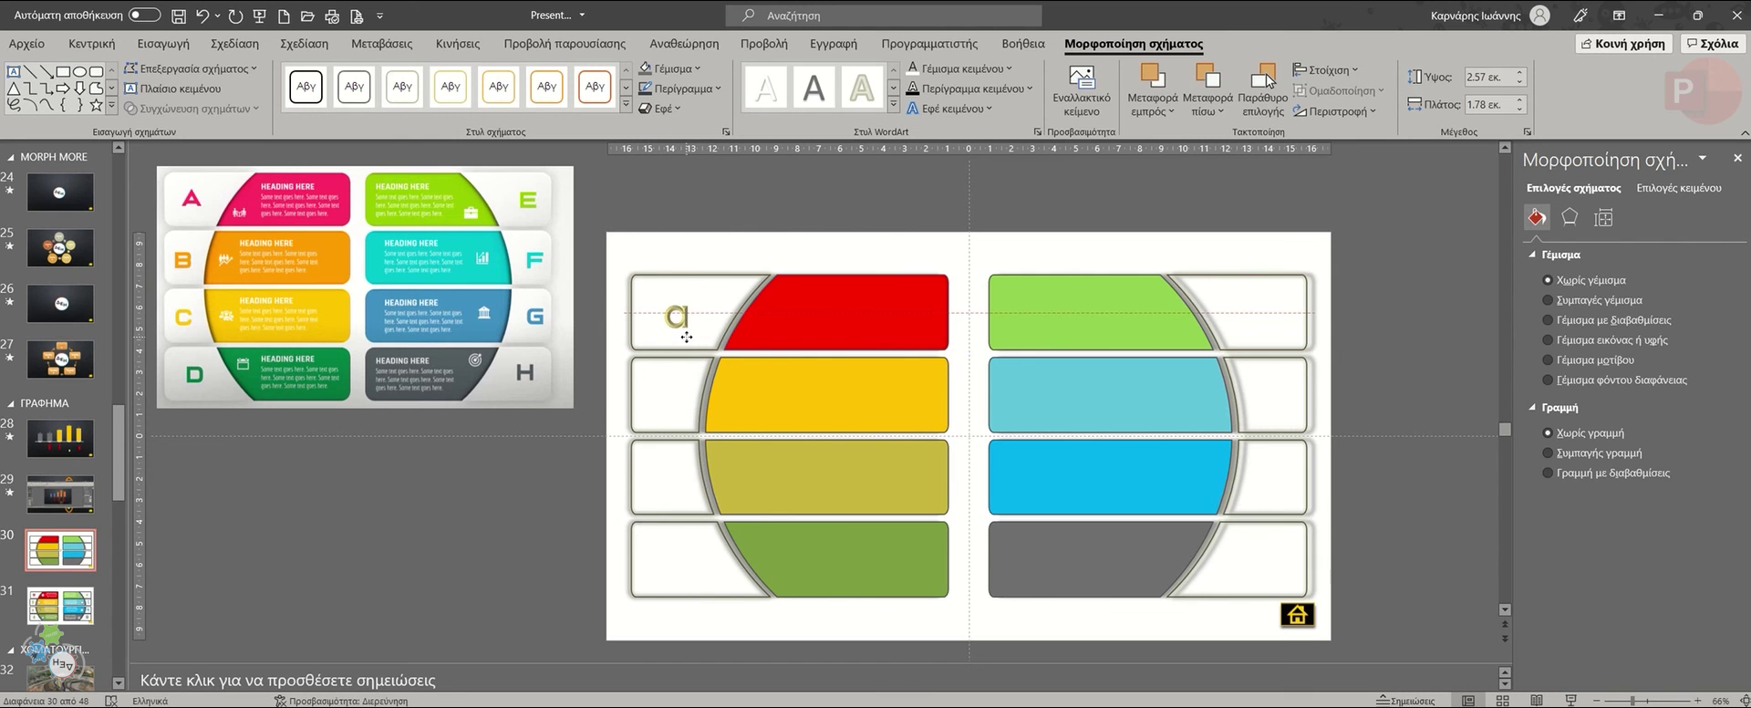
Place copies of the WordArt 'a' in all four left label boxes.
left_click_drag(686, 336, 682, 427)
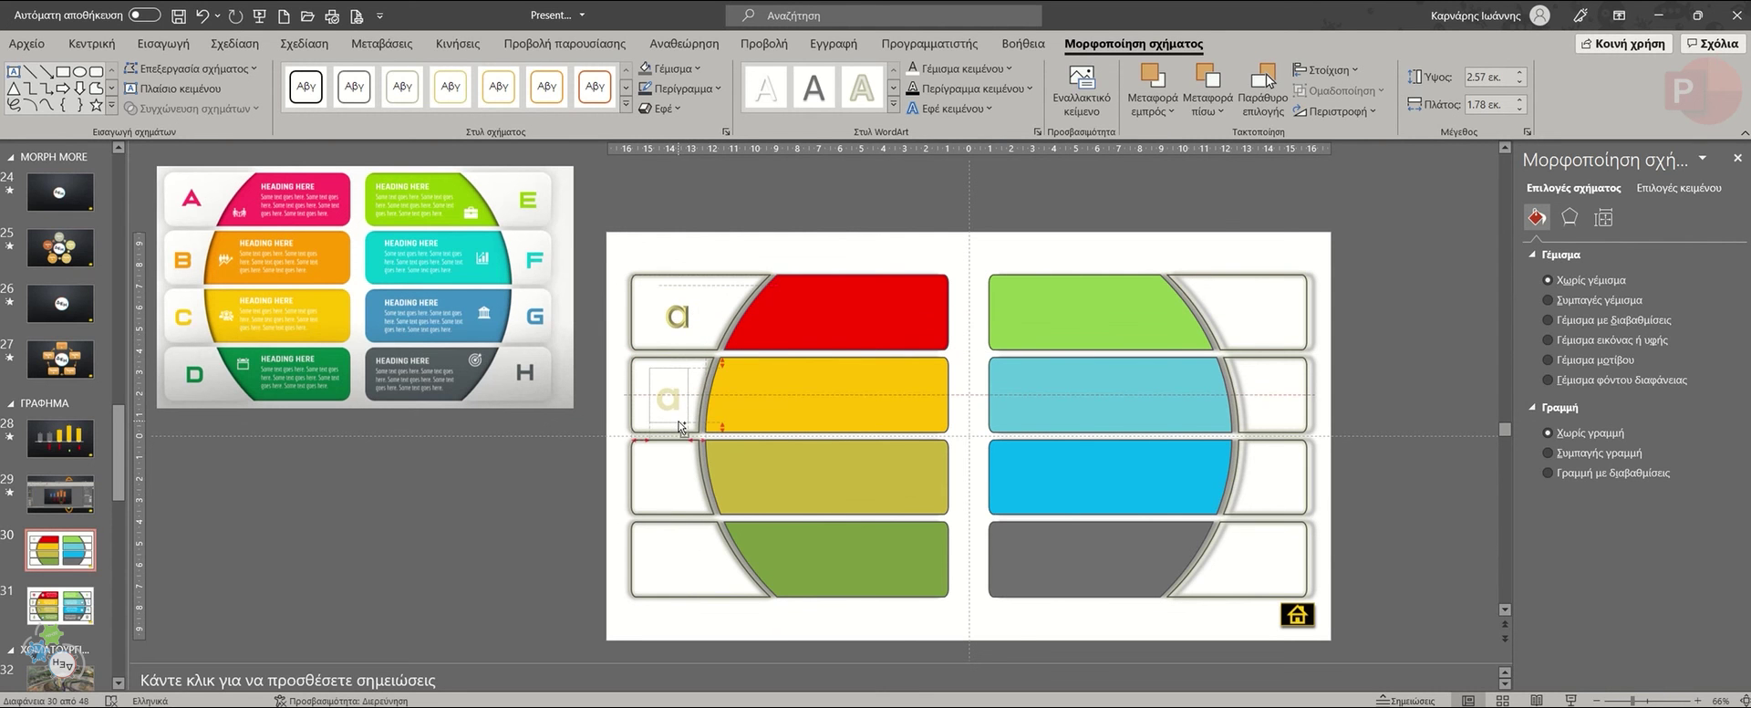
left_click_drag(678, 425, 688, 510)
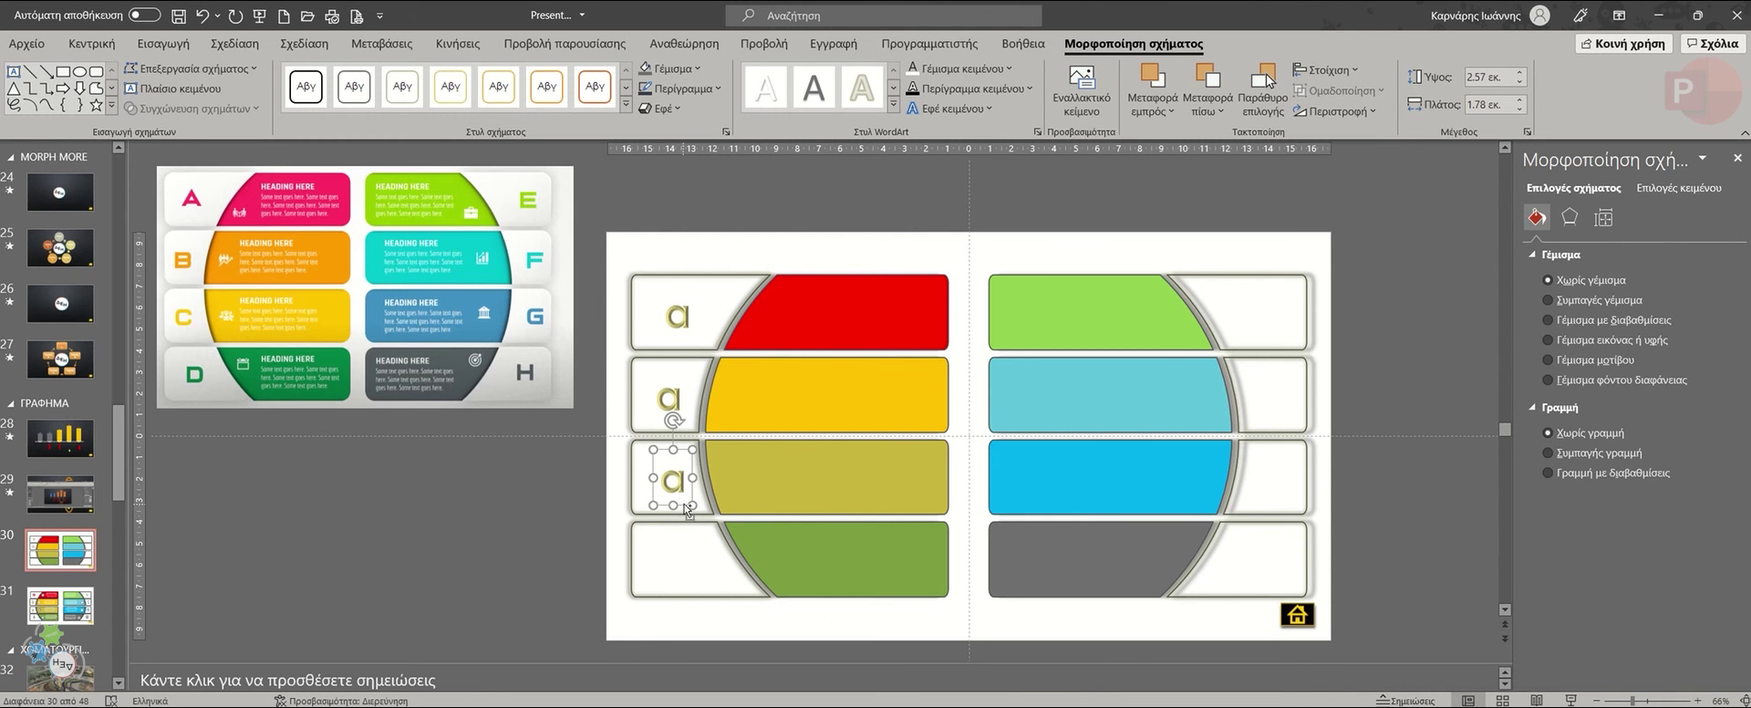
left_click(685, 507)
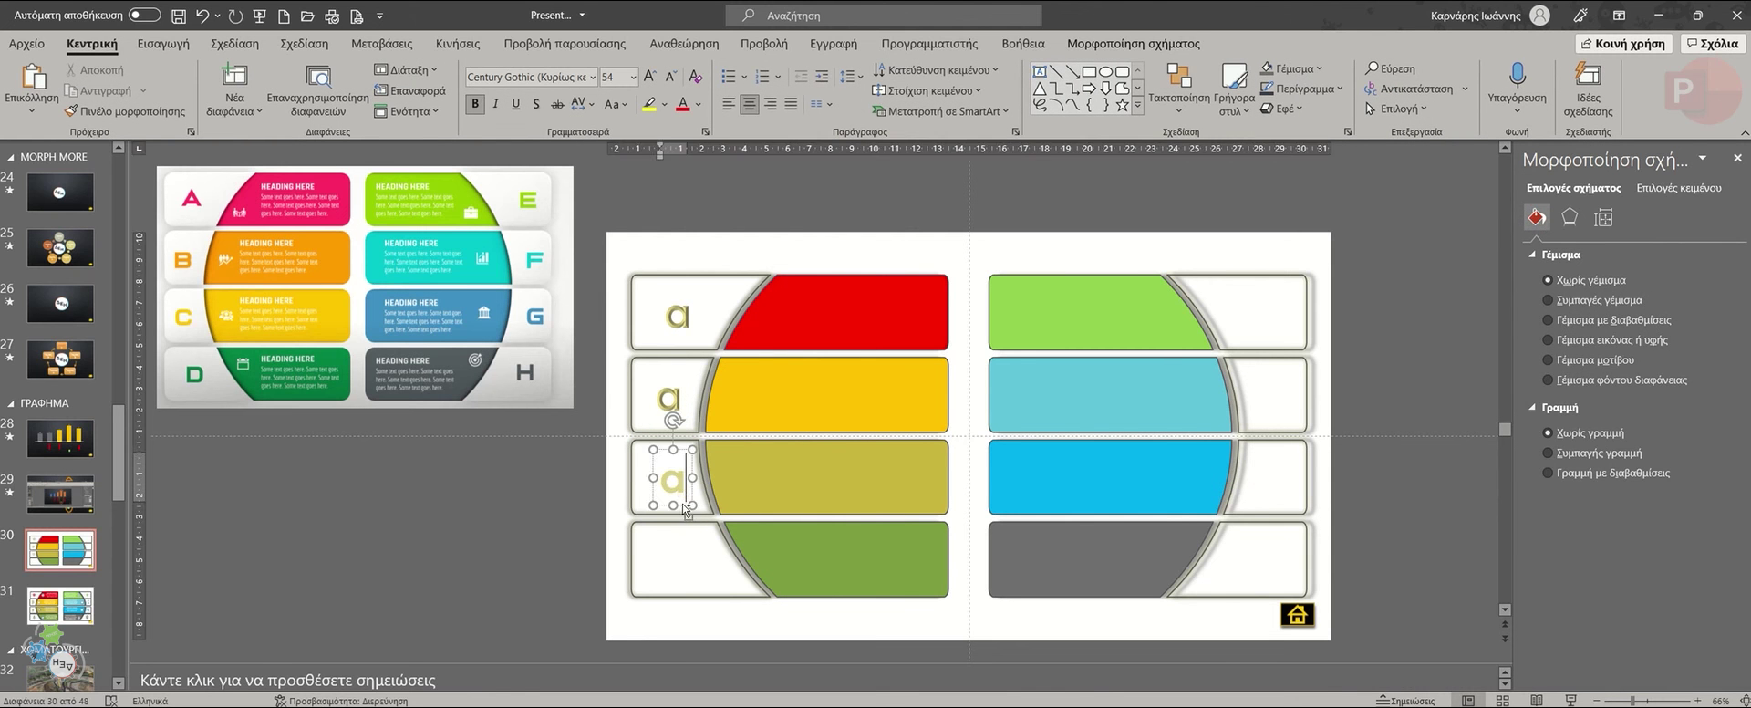
left_click(679, 502)
left_click(674, 489)
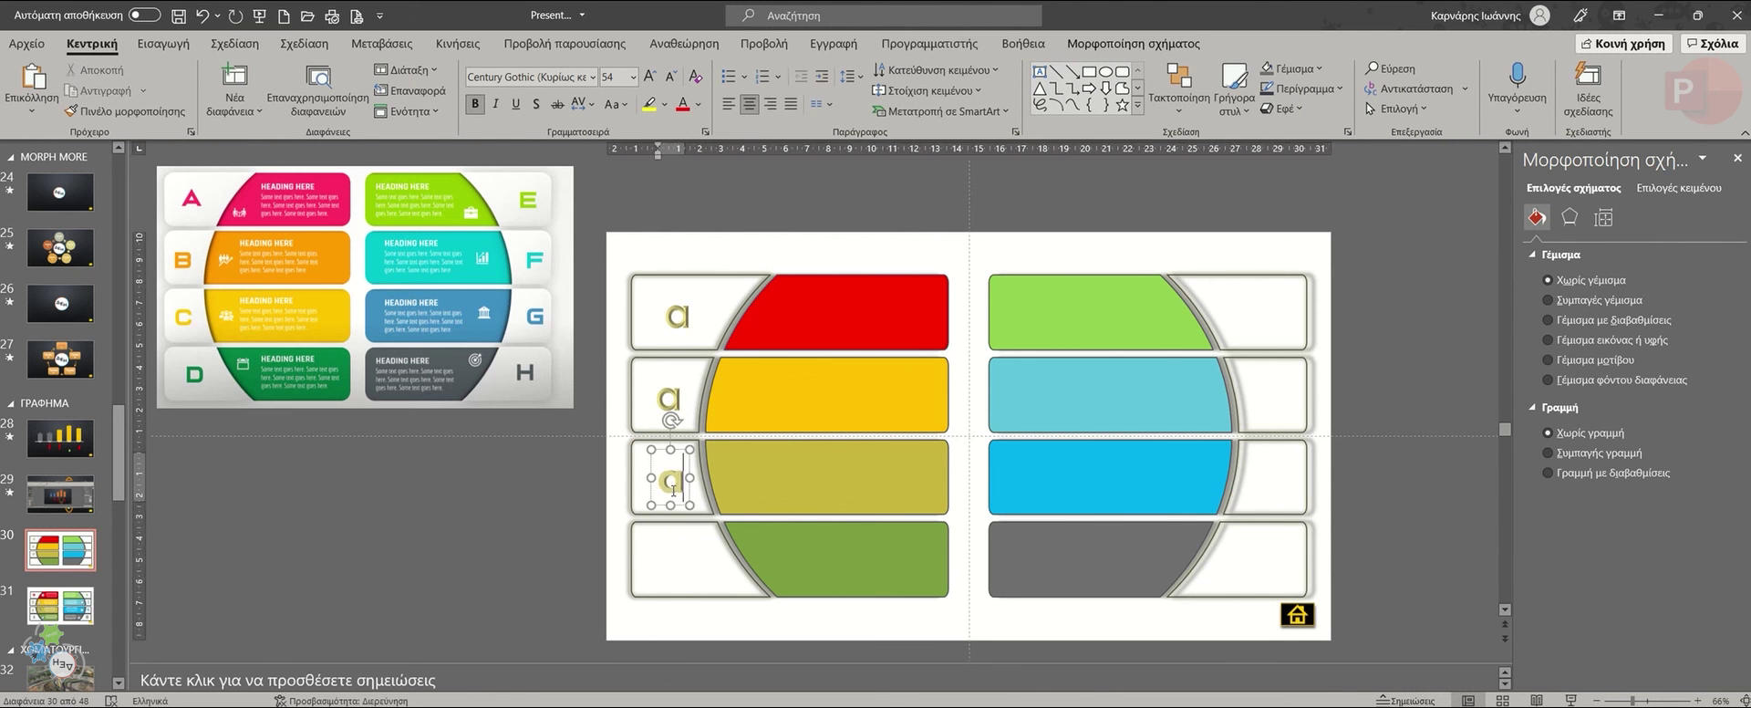
left_click_drag(680, 511, 693, 581)
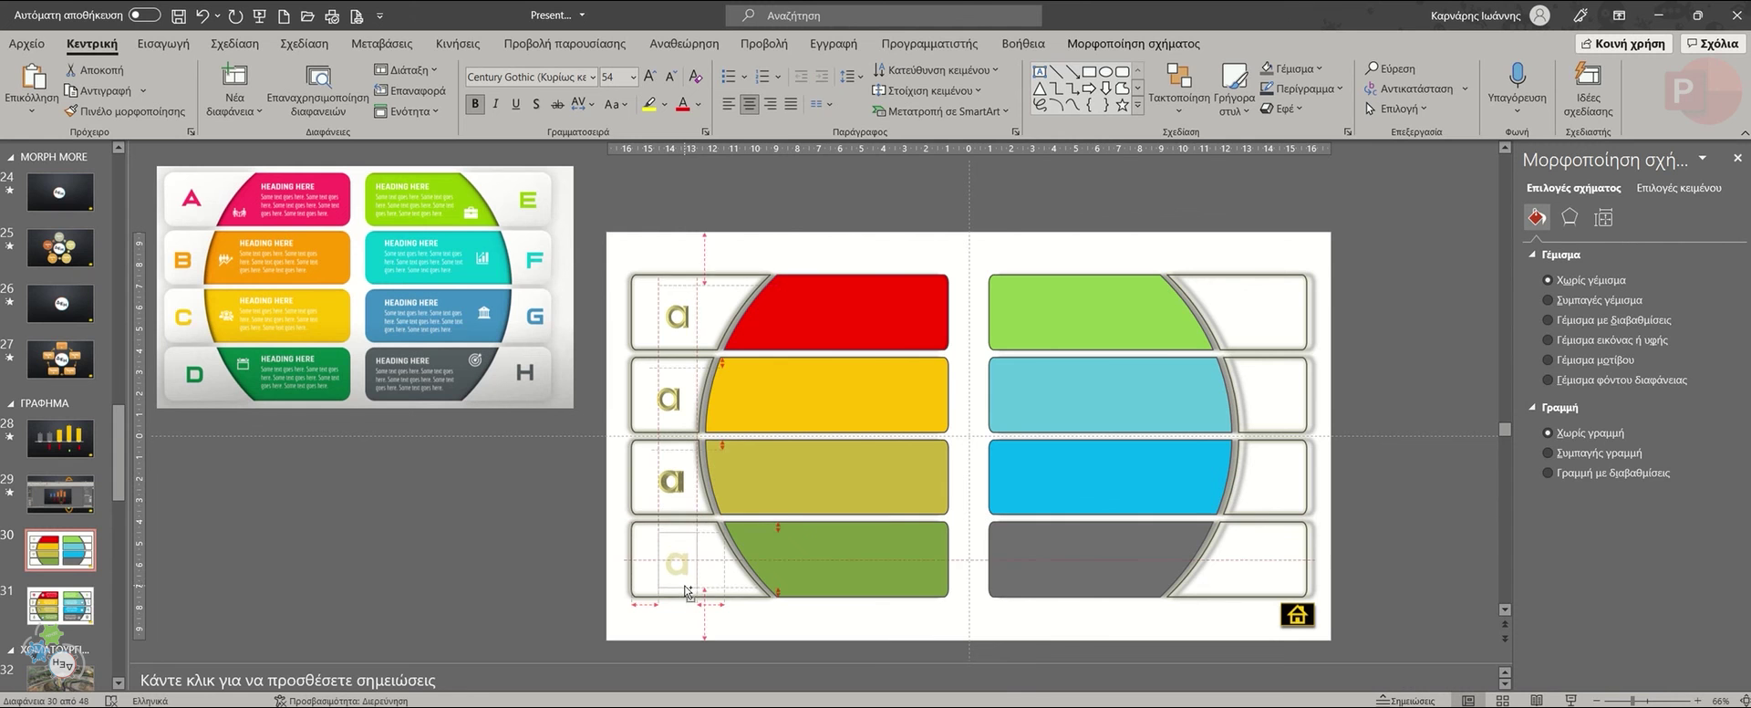
Copy each left-row 'a' across into the matching right label box.
left_click_drag(677, 317, 1280, 353)
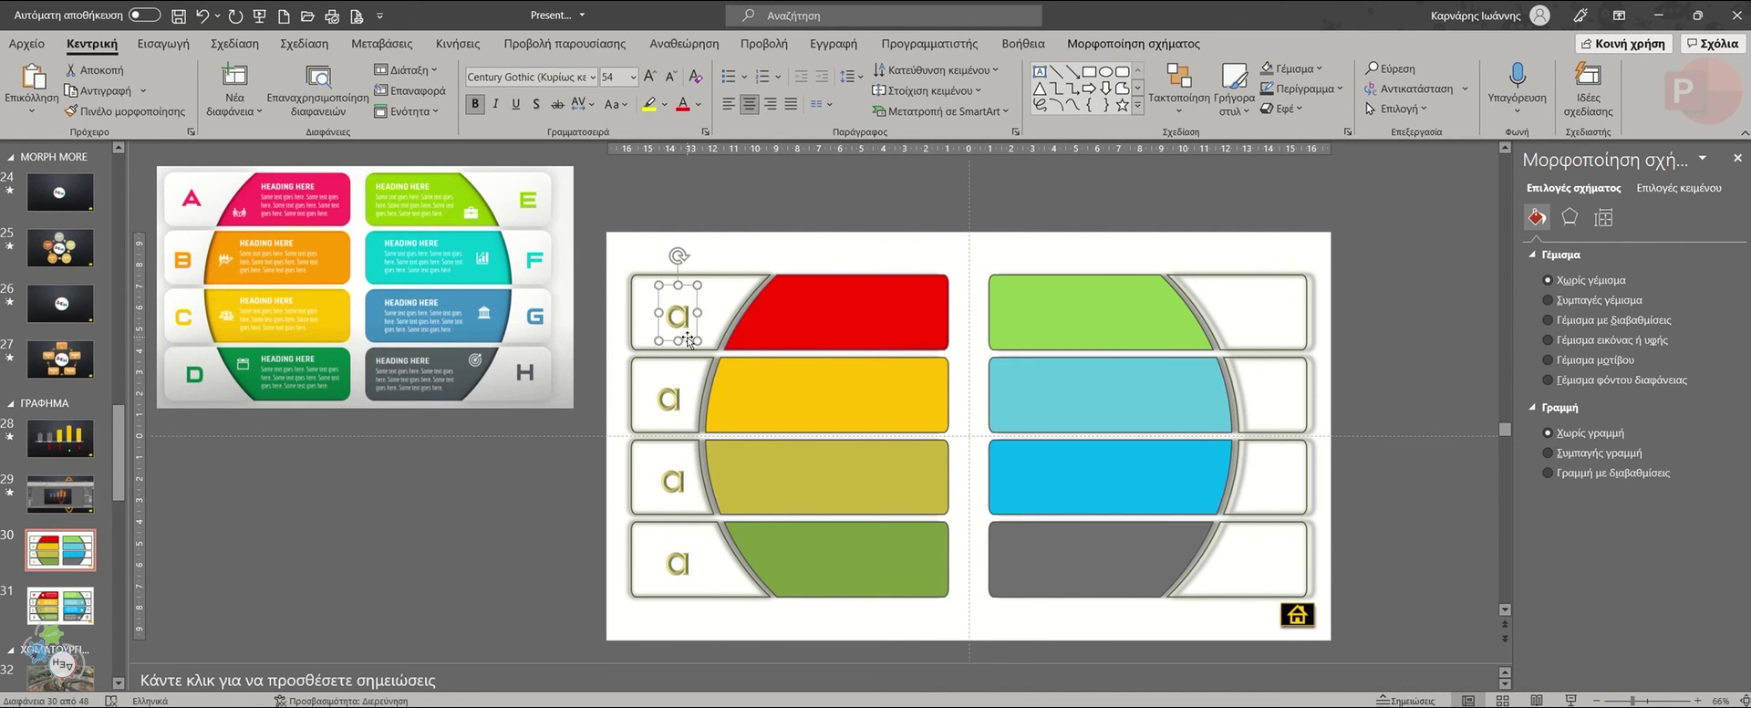
left_click_drag(670, 399, 1282, 420)
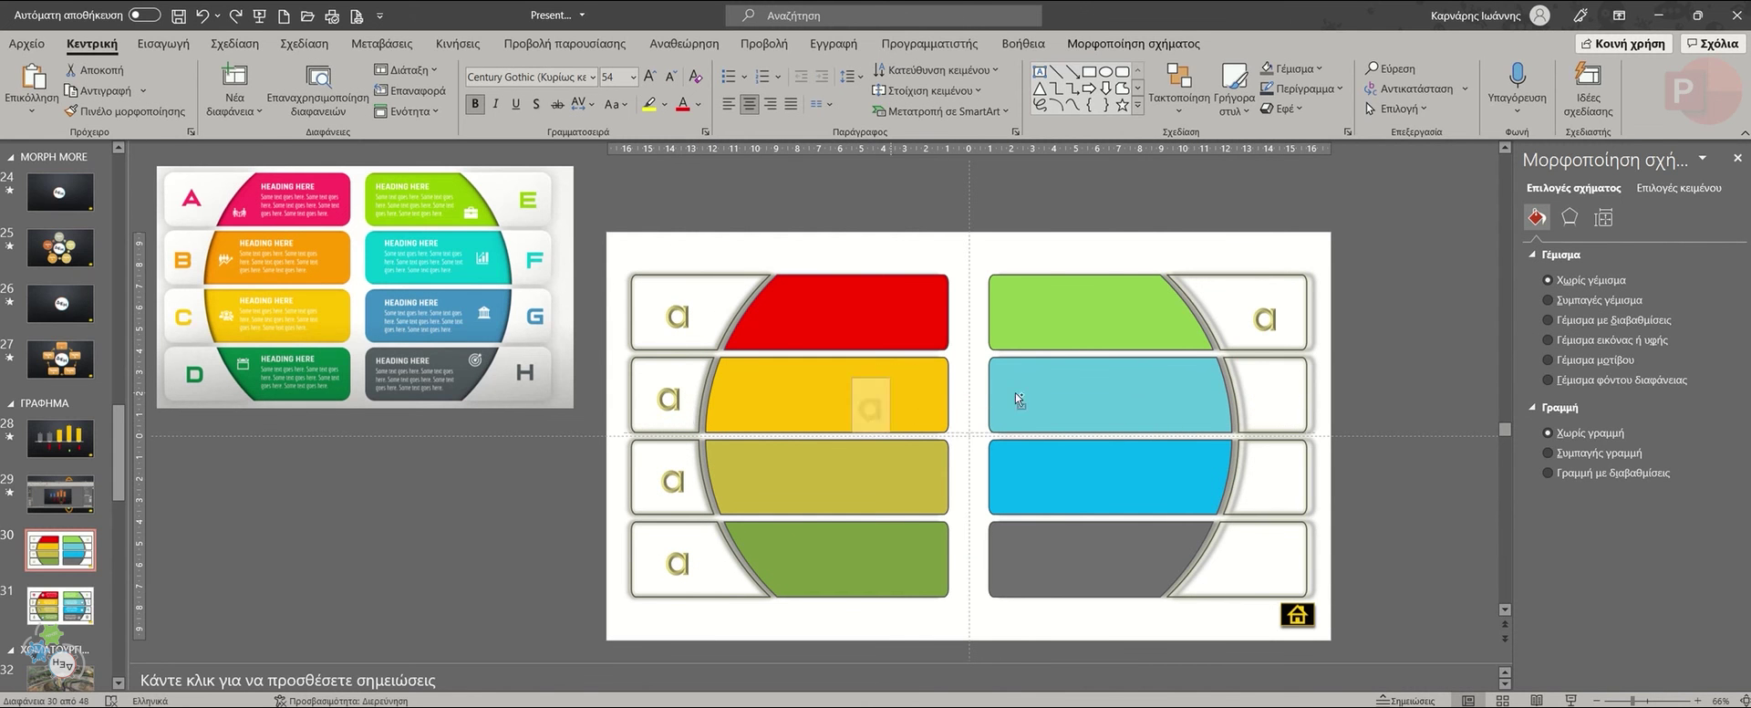
left_click_drag(677, 474, 1276, 475)
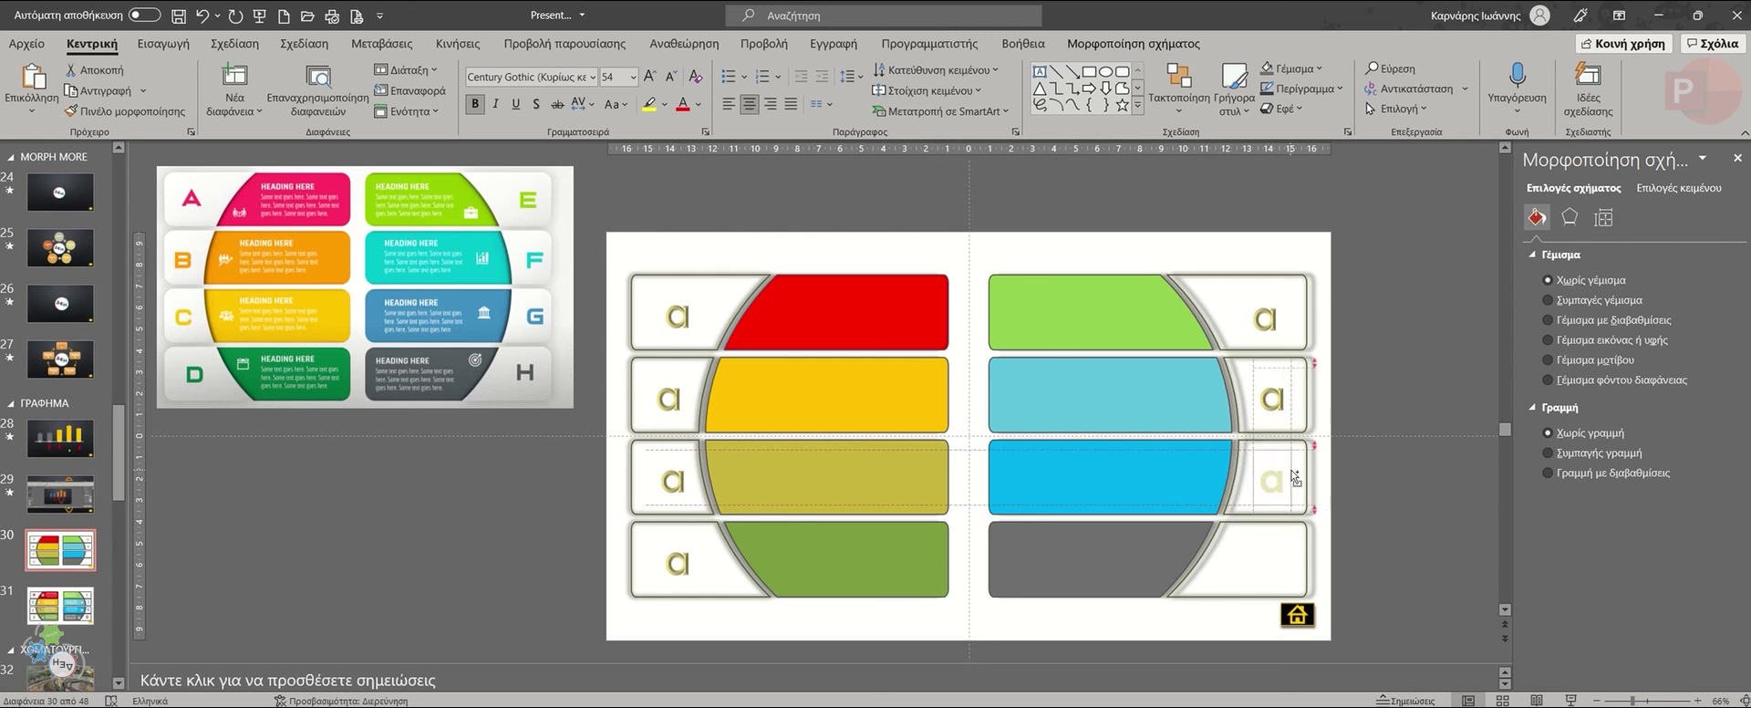
left_click_drag(709, 554, 1273, 565)
Place the copied letter in the bottom-right box and eyedrop a bar colour onto the second-row letter.
left_click(839, 556)
left_click(671, 401)
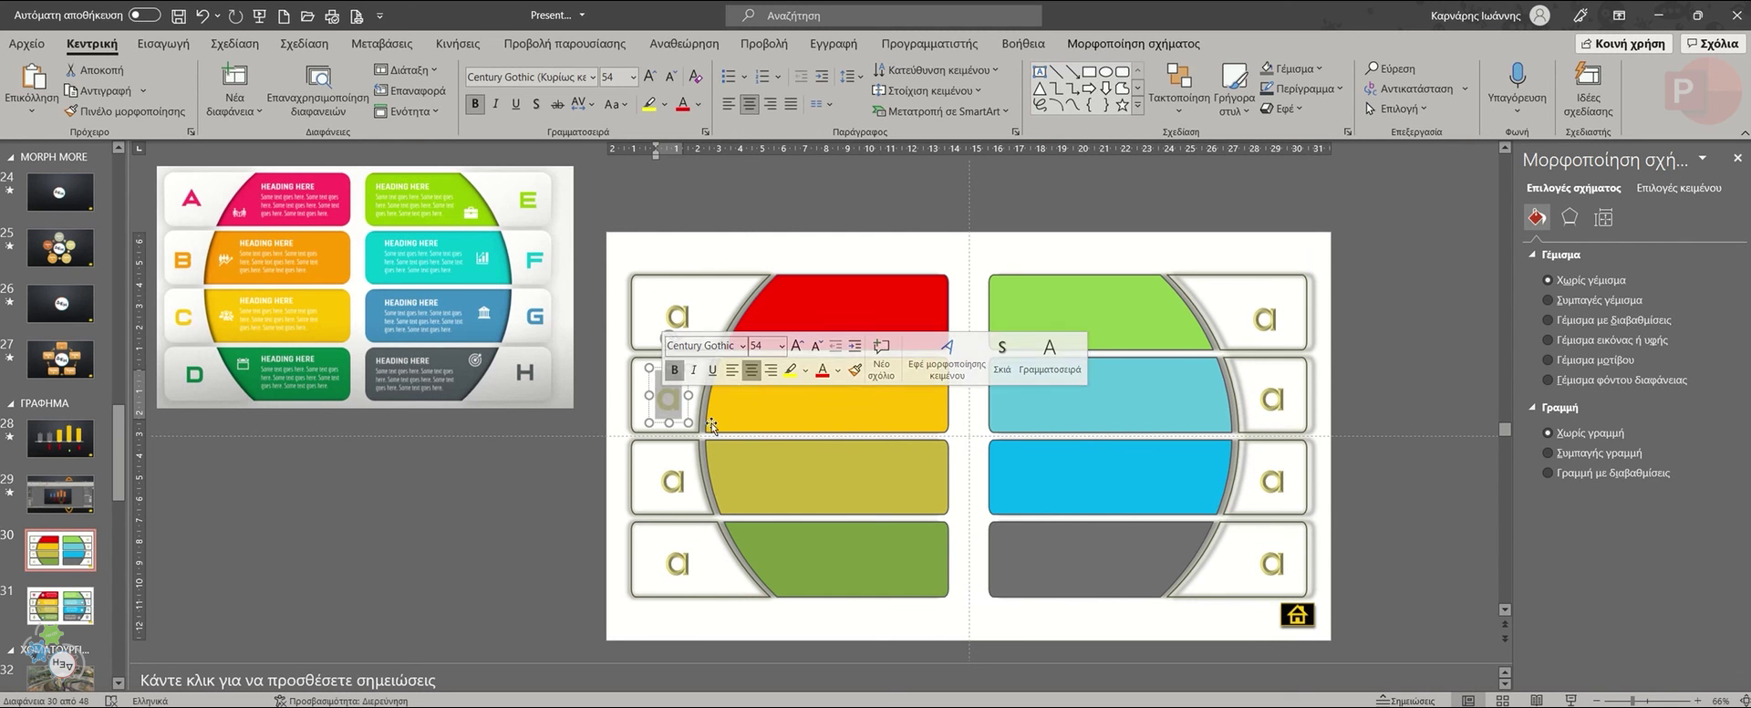
type("G")
double_click(672, 402)
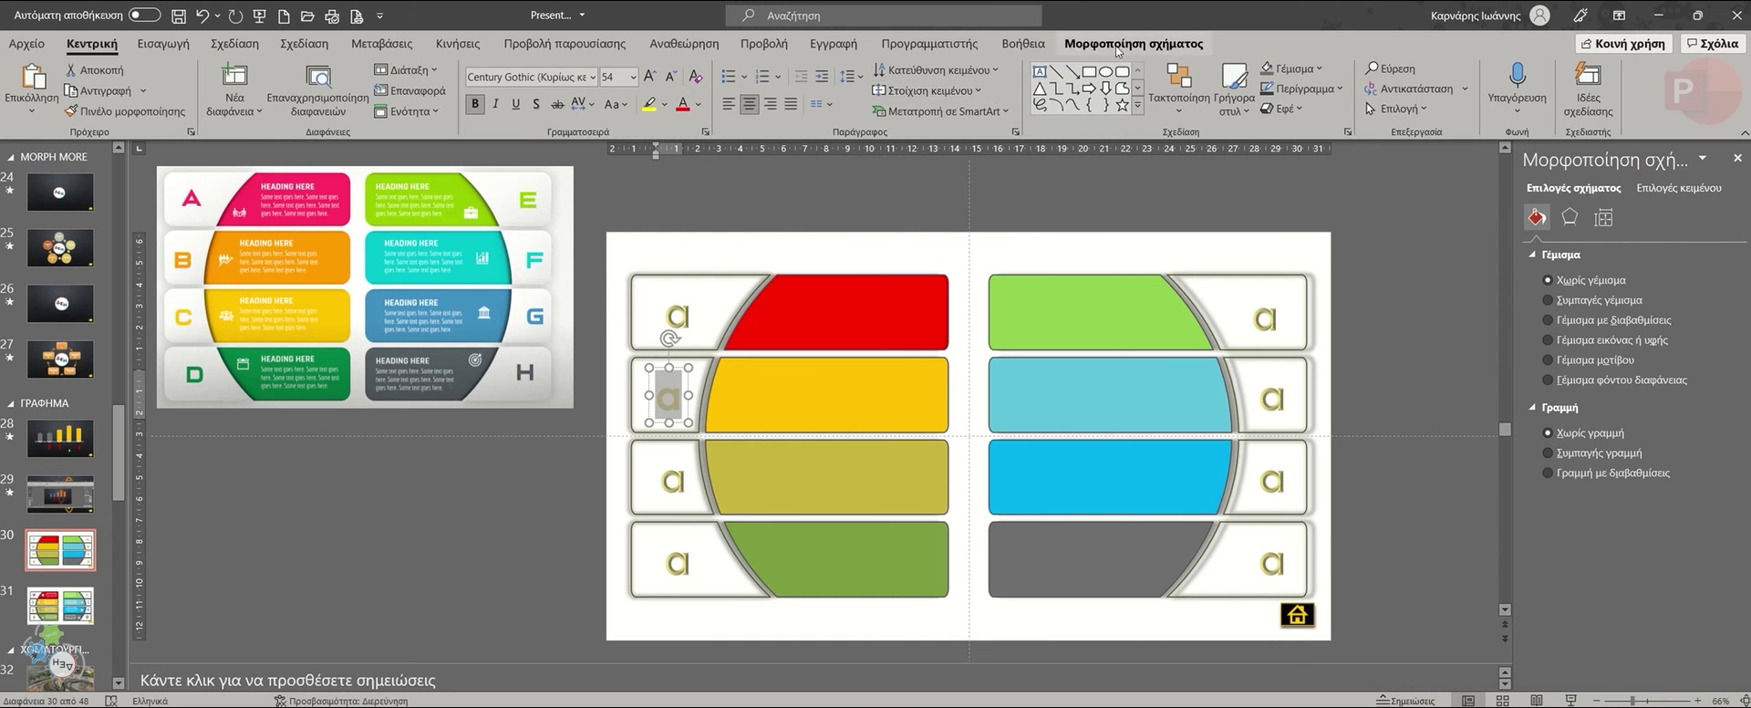
left_click(1134, 43)
left_click(1011, 69)
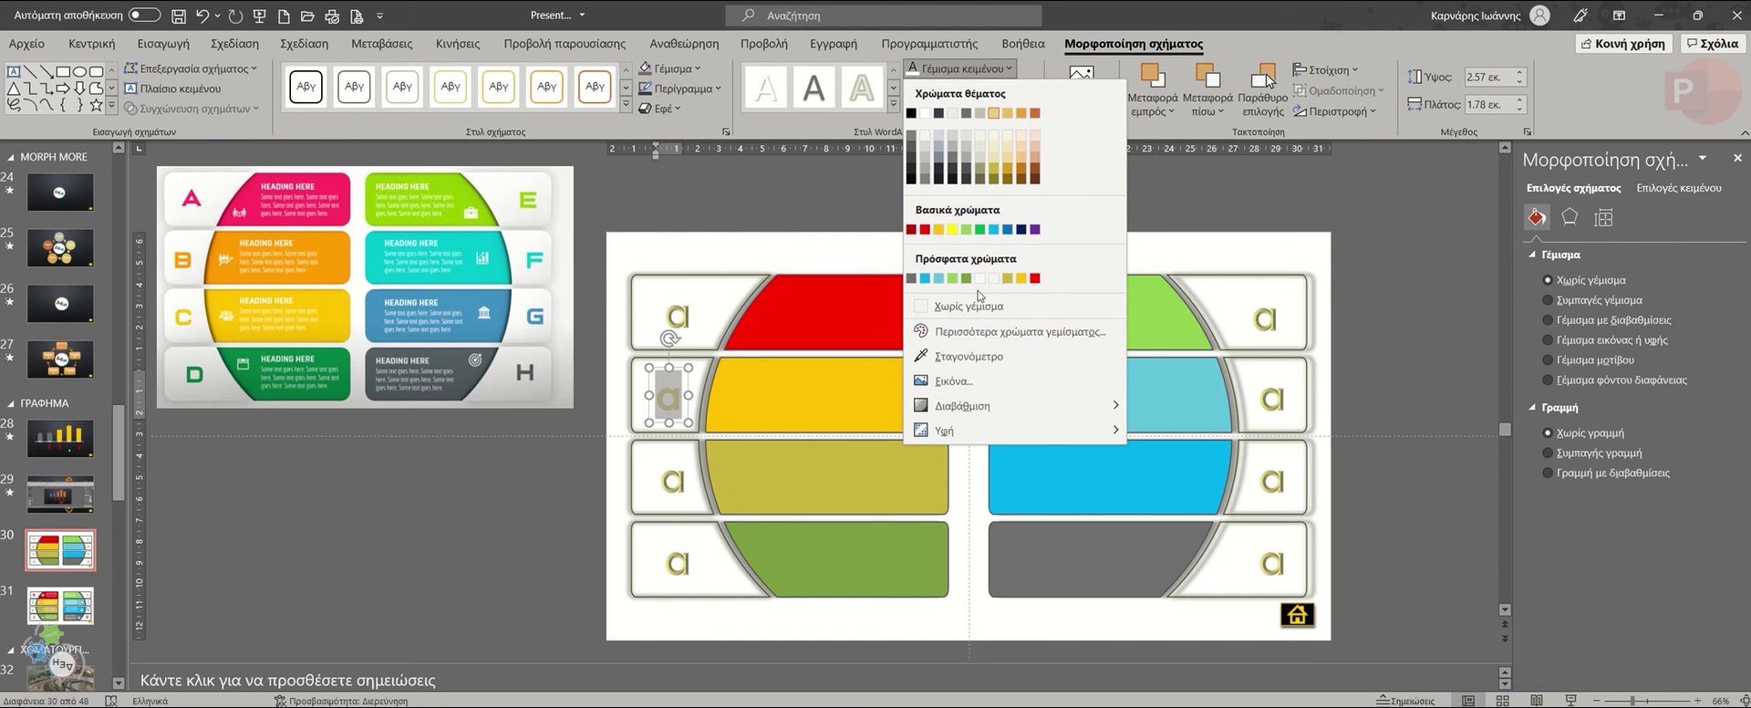
left_click(969, 358)
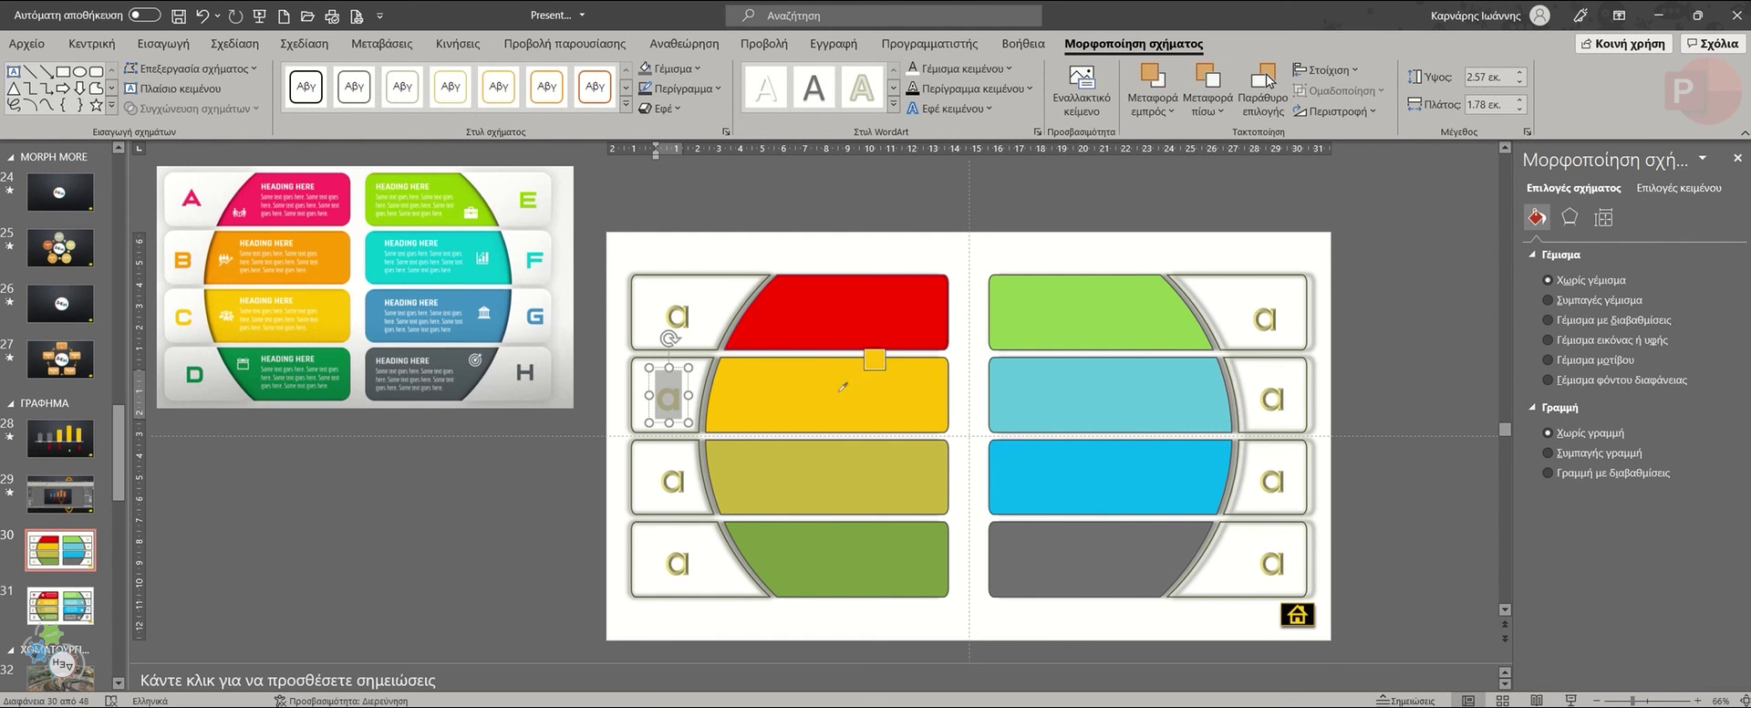
Colour the top-row letter red with the eyedropper from the red bar, then select the third-row letter.
double_click(679, 315)
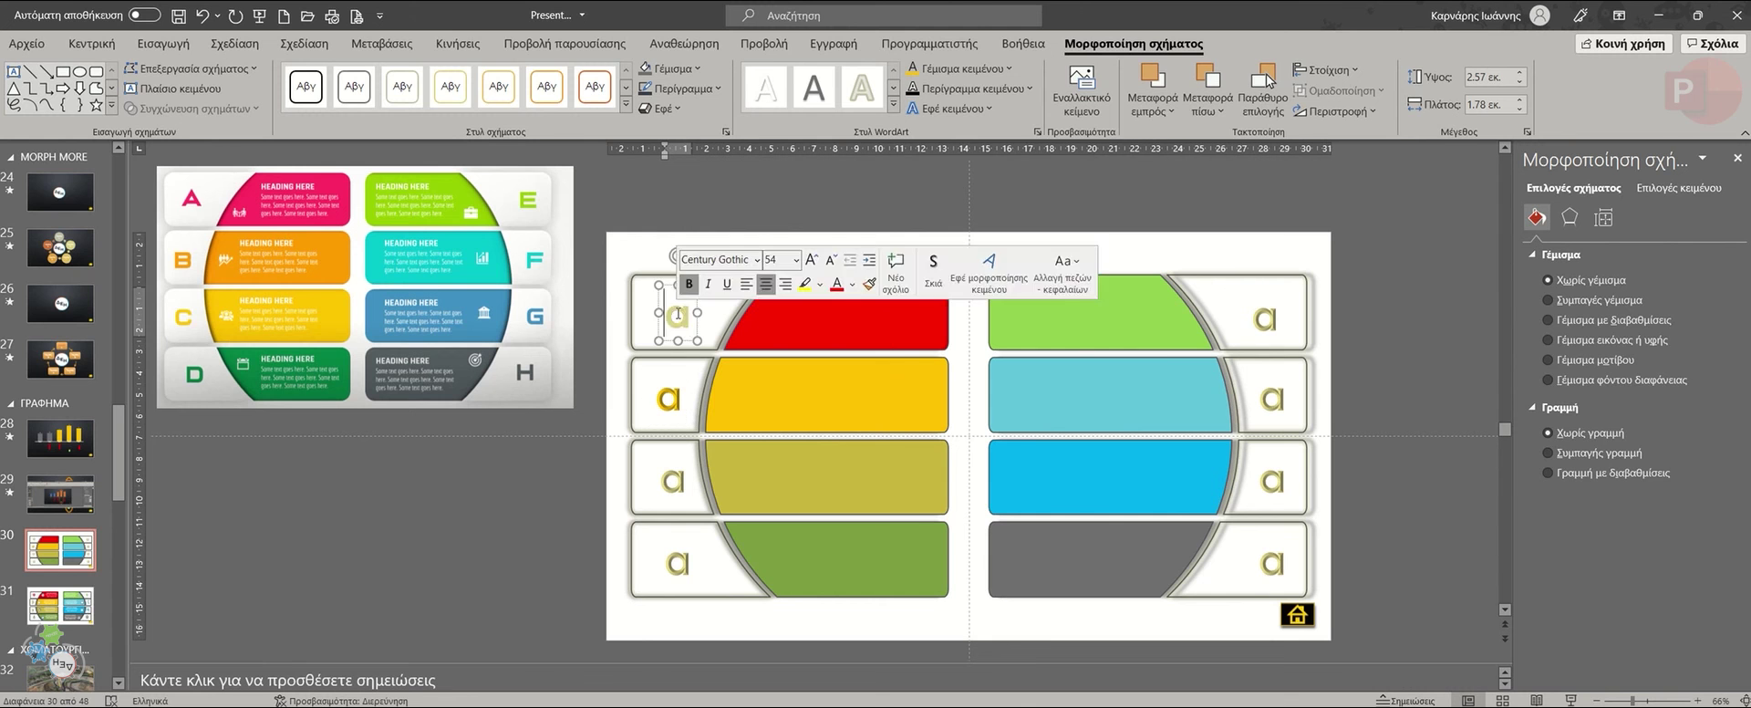
left_click(1011, 70)
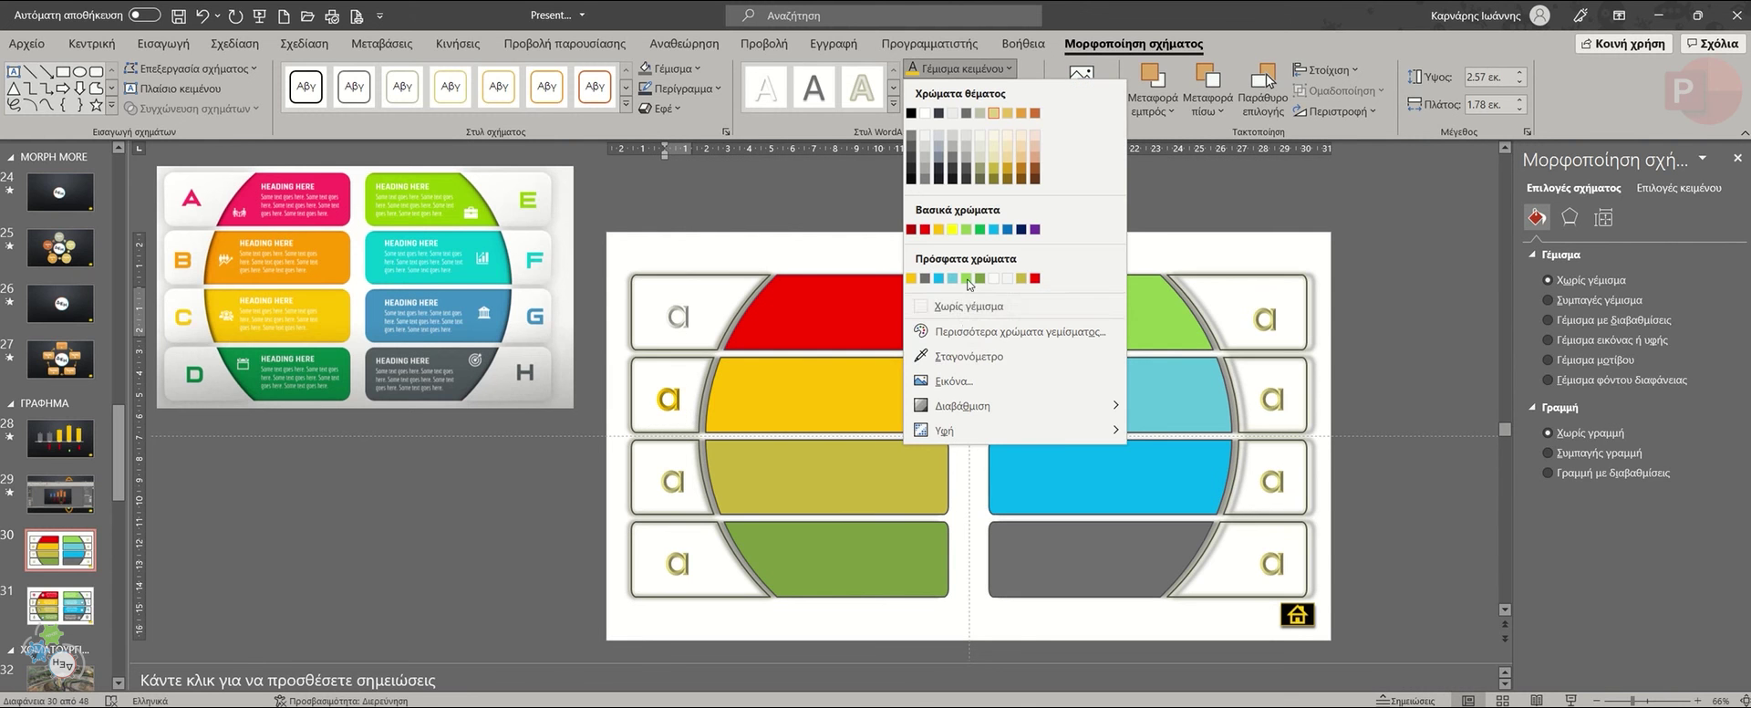
left_click(969, 356)
left_click(833, 288)
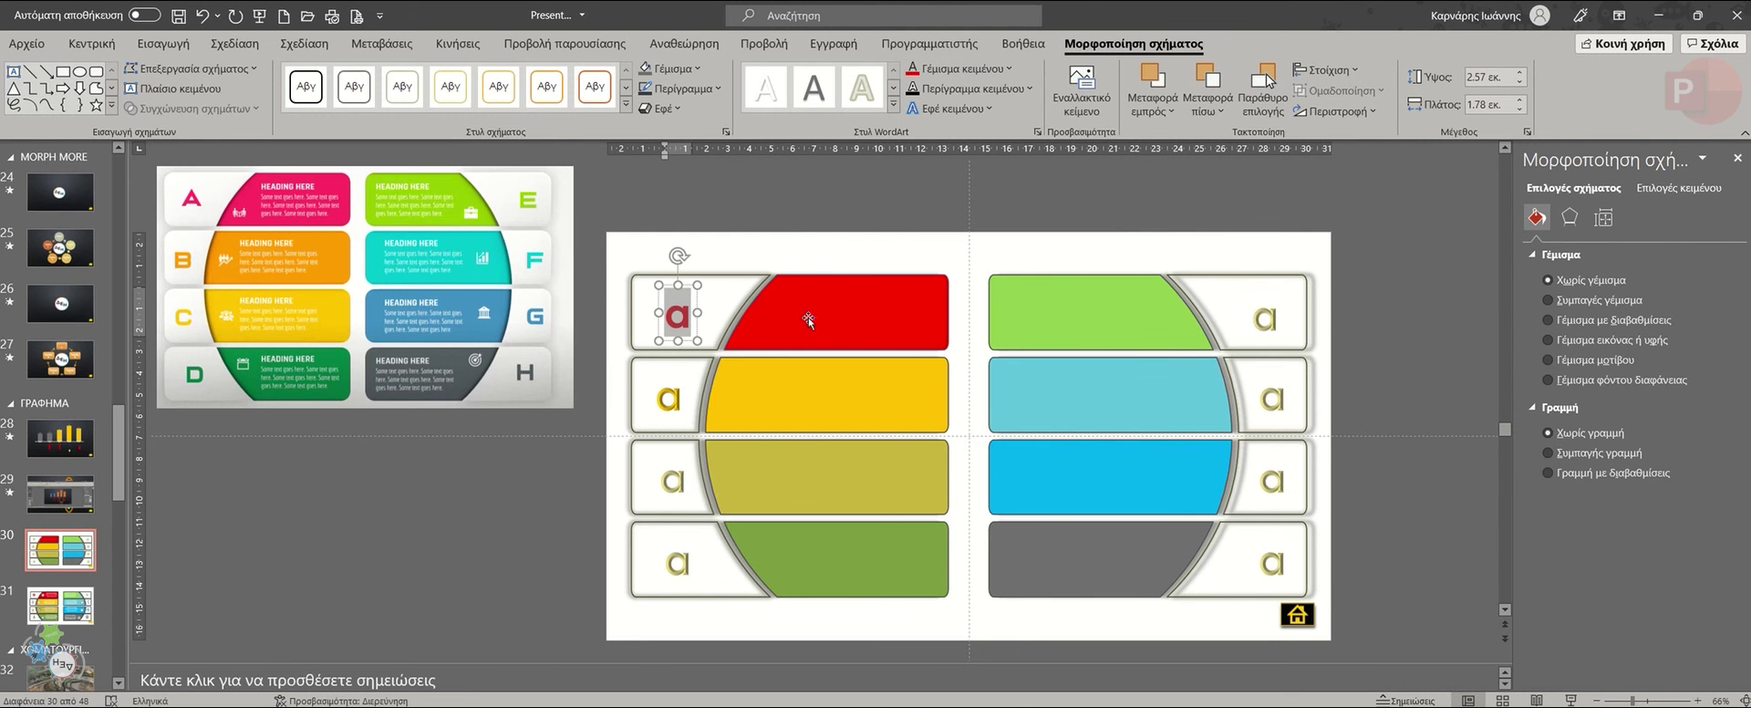
double_click(674, 481)
left_click(1009, 69)
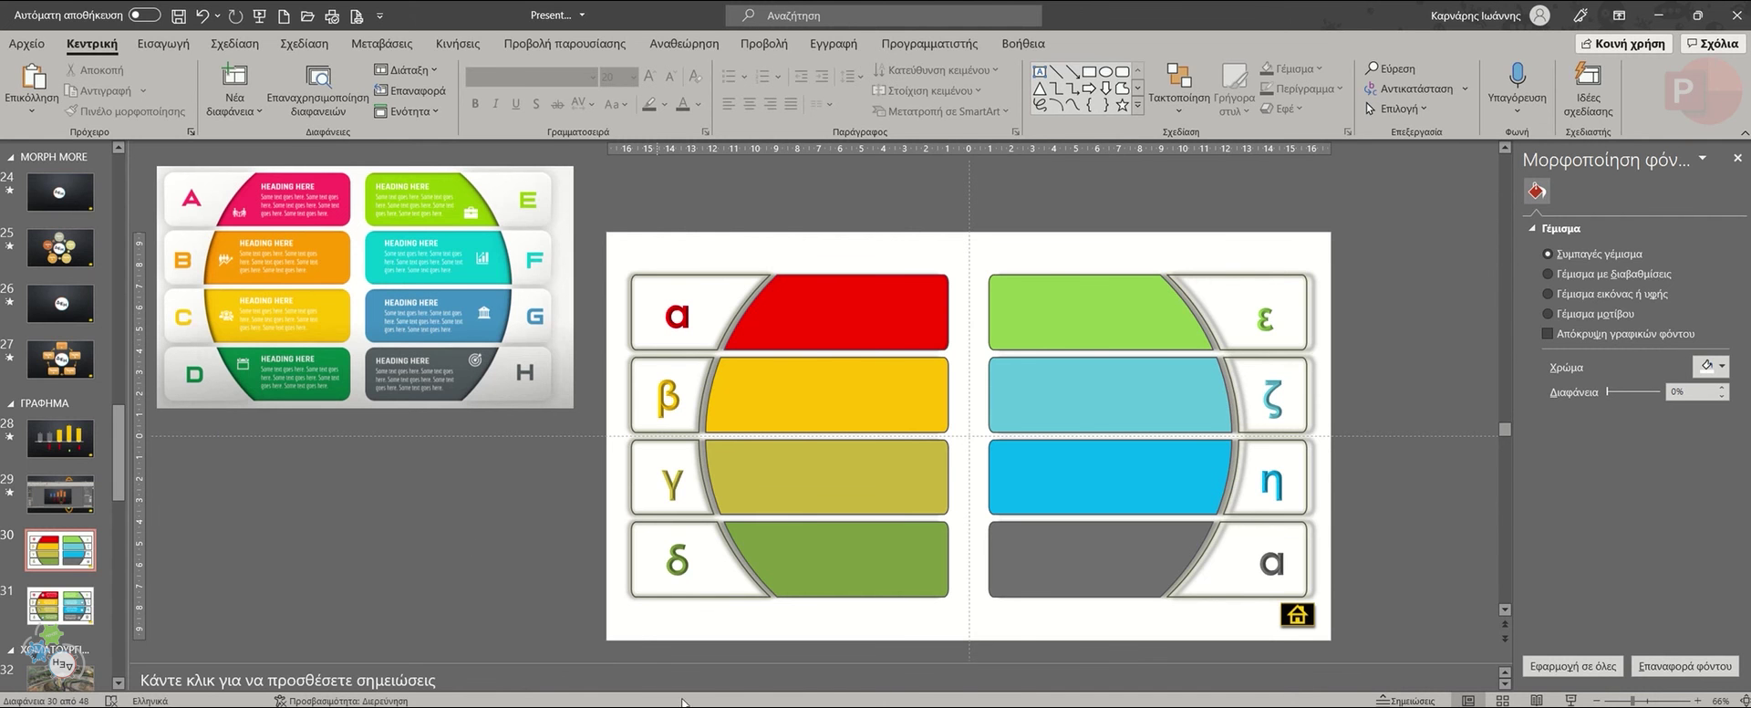
Copy the Venus text box from the Energy Slides presentation into the infographic.
left_click(840, 702)
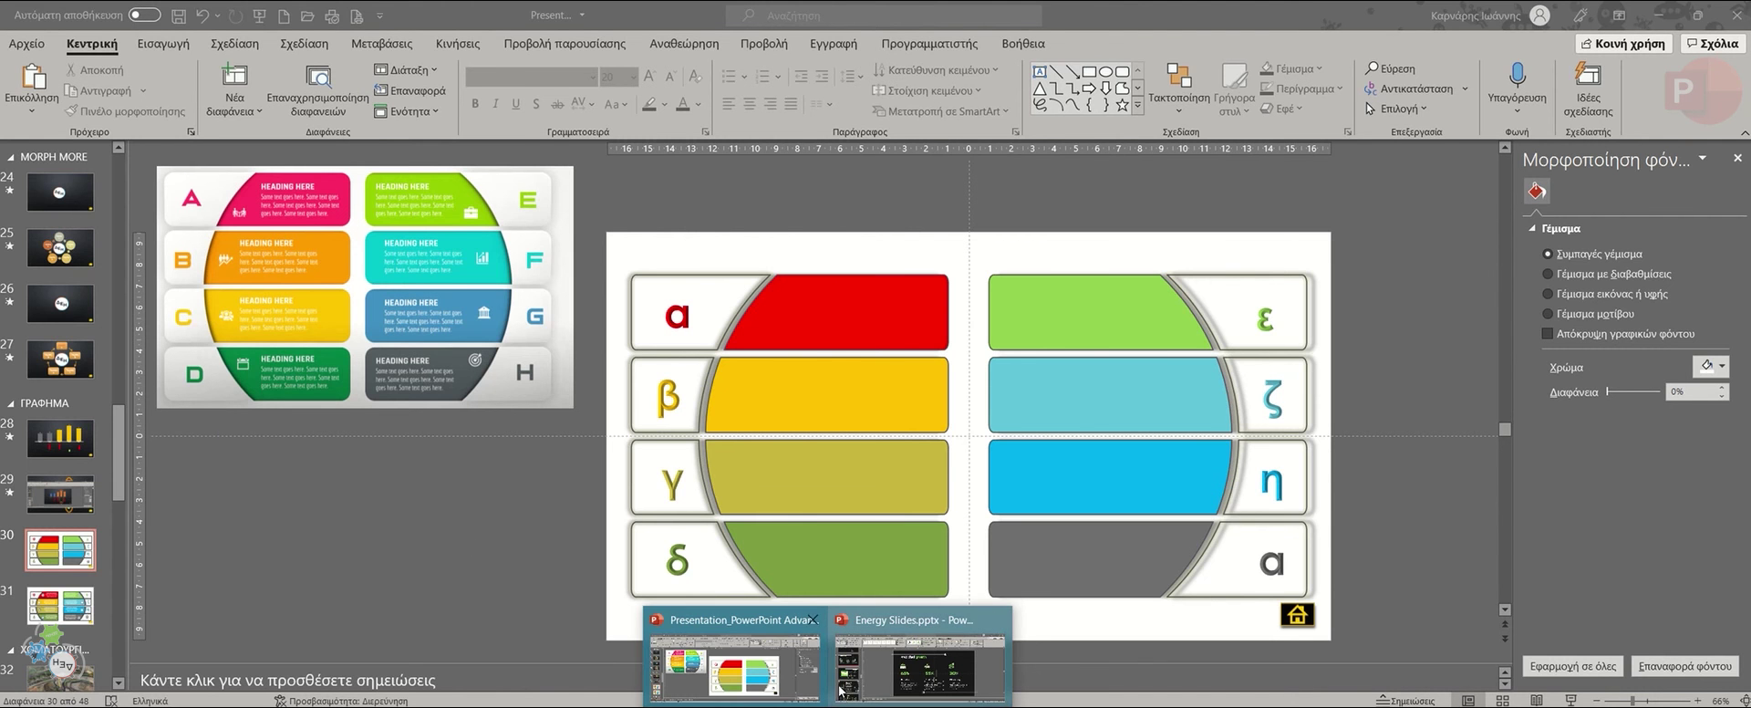
left_click(900, 673)
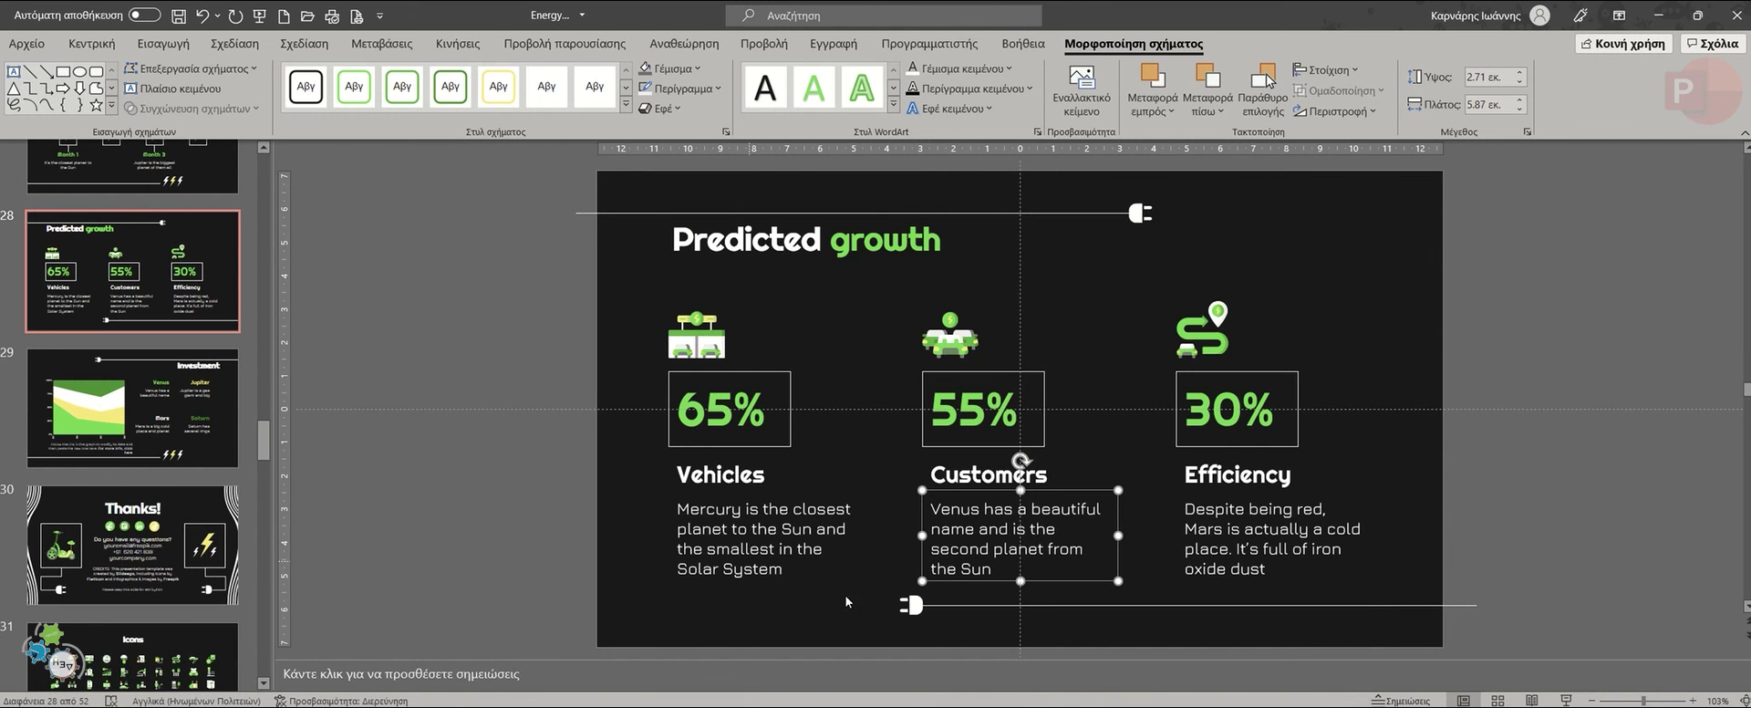
left_click(807, 701)
left_click(789, 675)
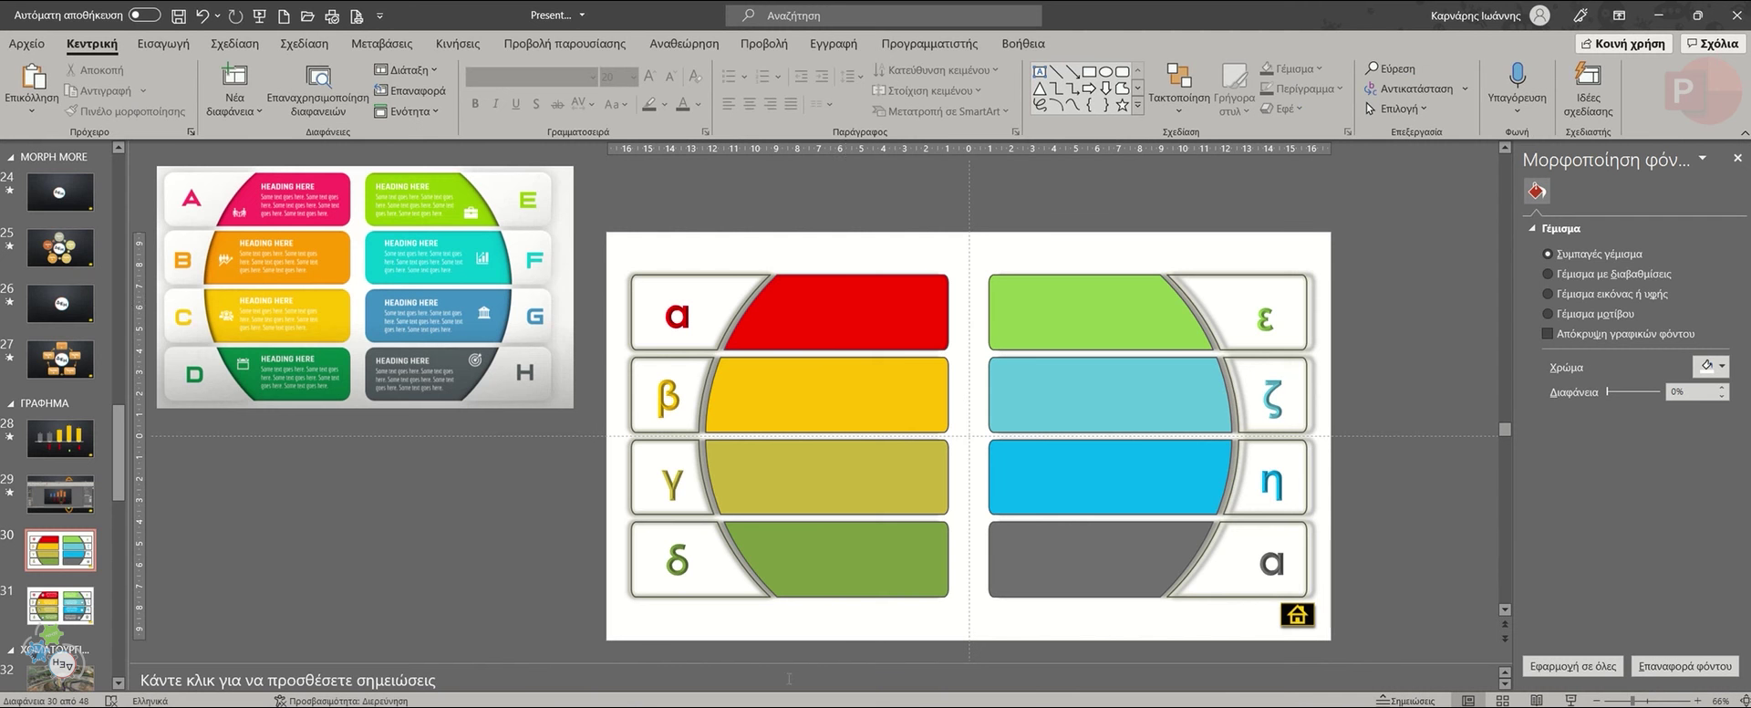
Paste the Venus text with source formatting, make it white, and widen it onto the red bar.
left_click(799, 313)
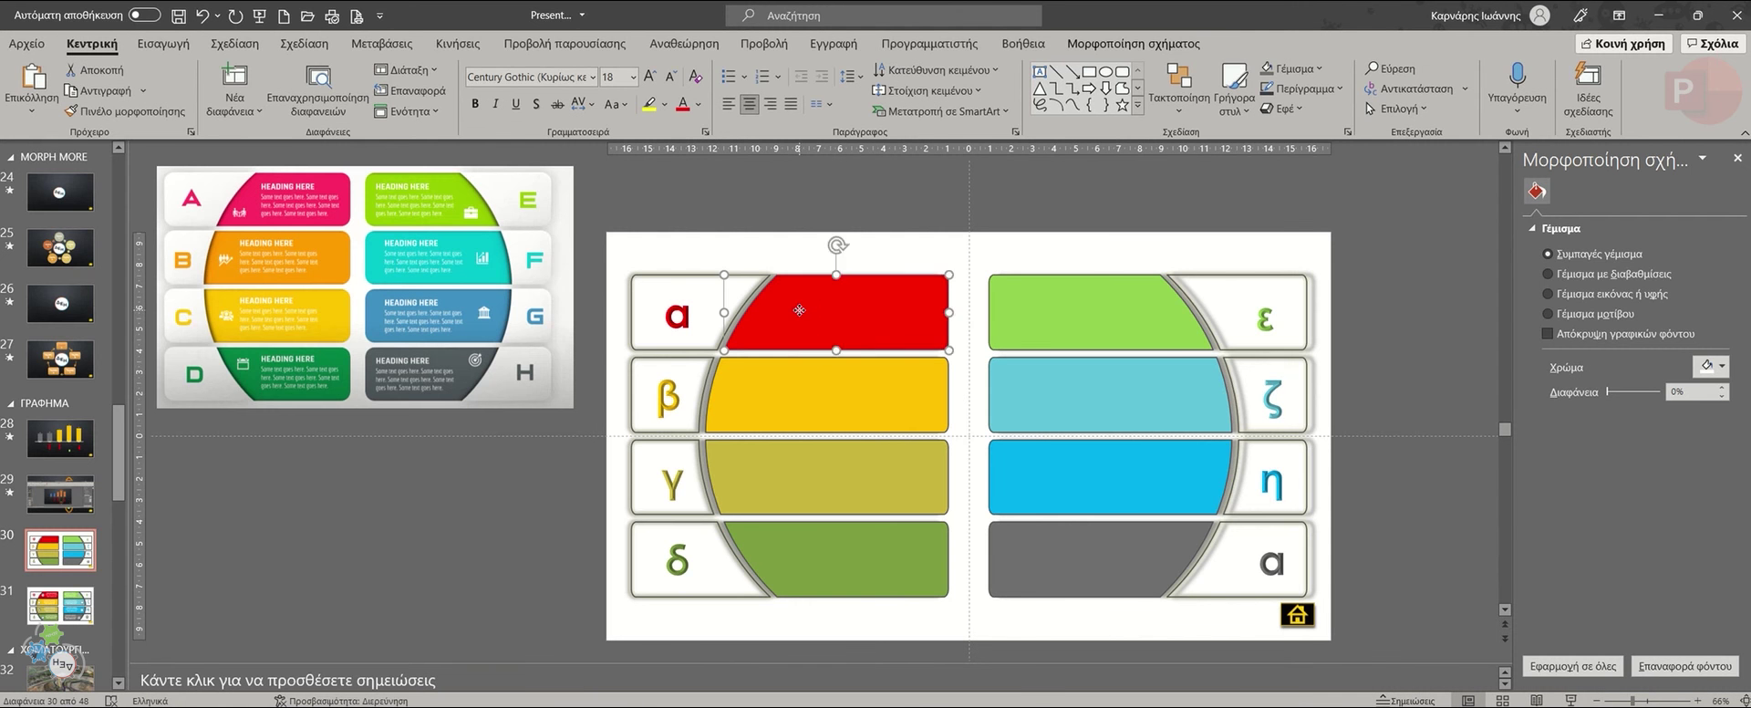
right_click(794, 289)
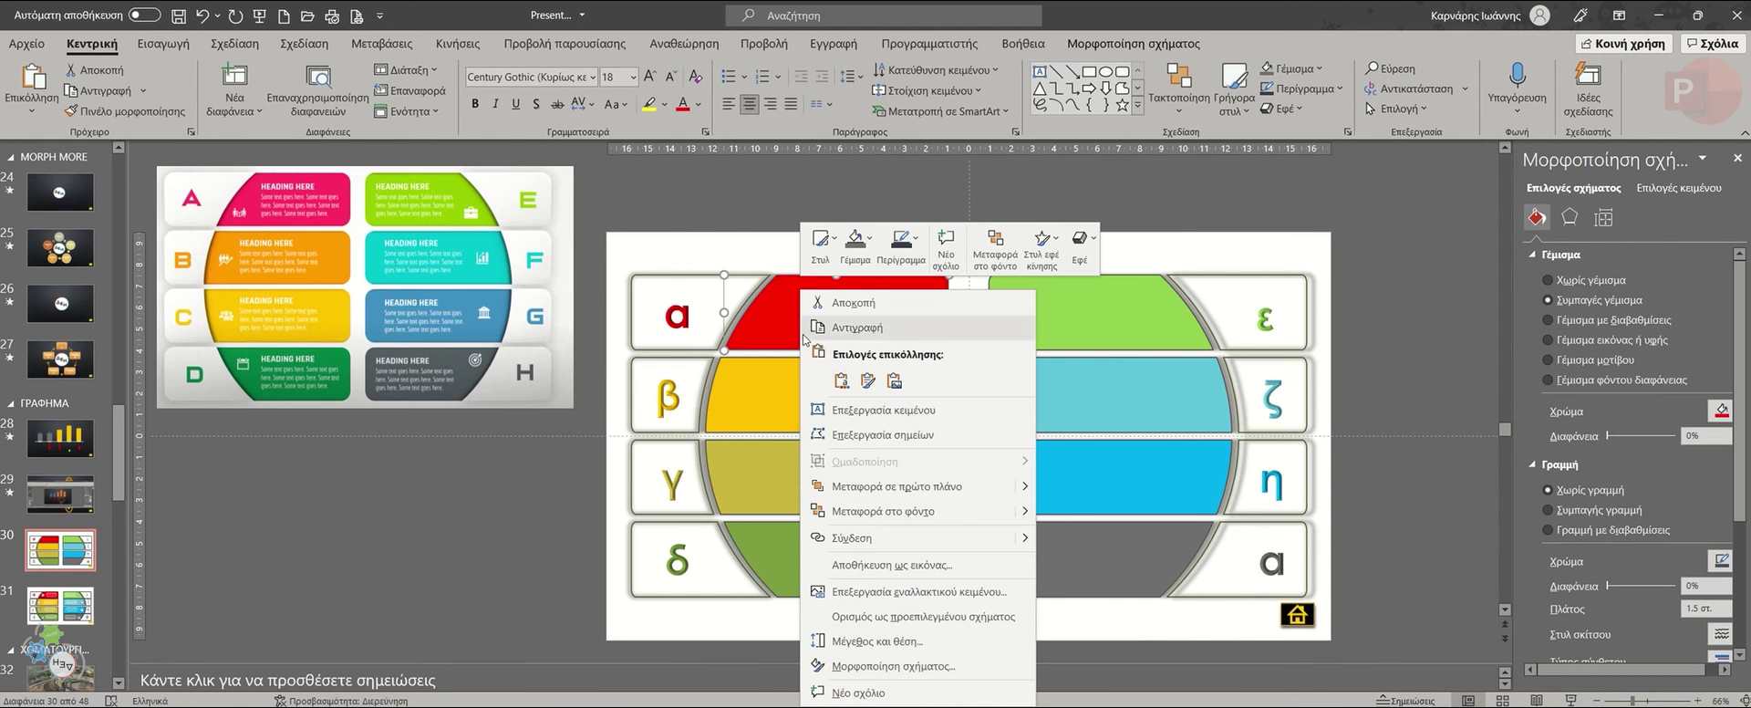
left_click(867, 382)
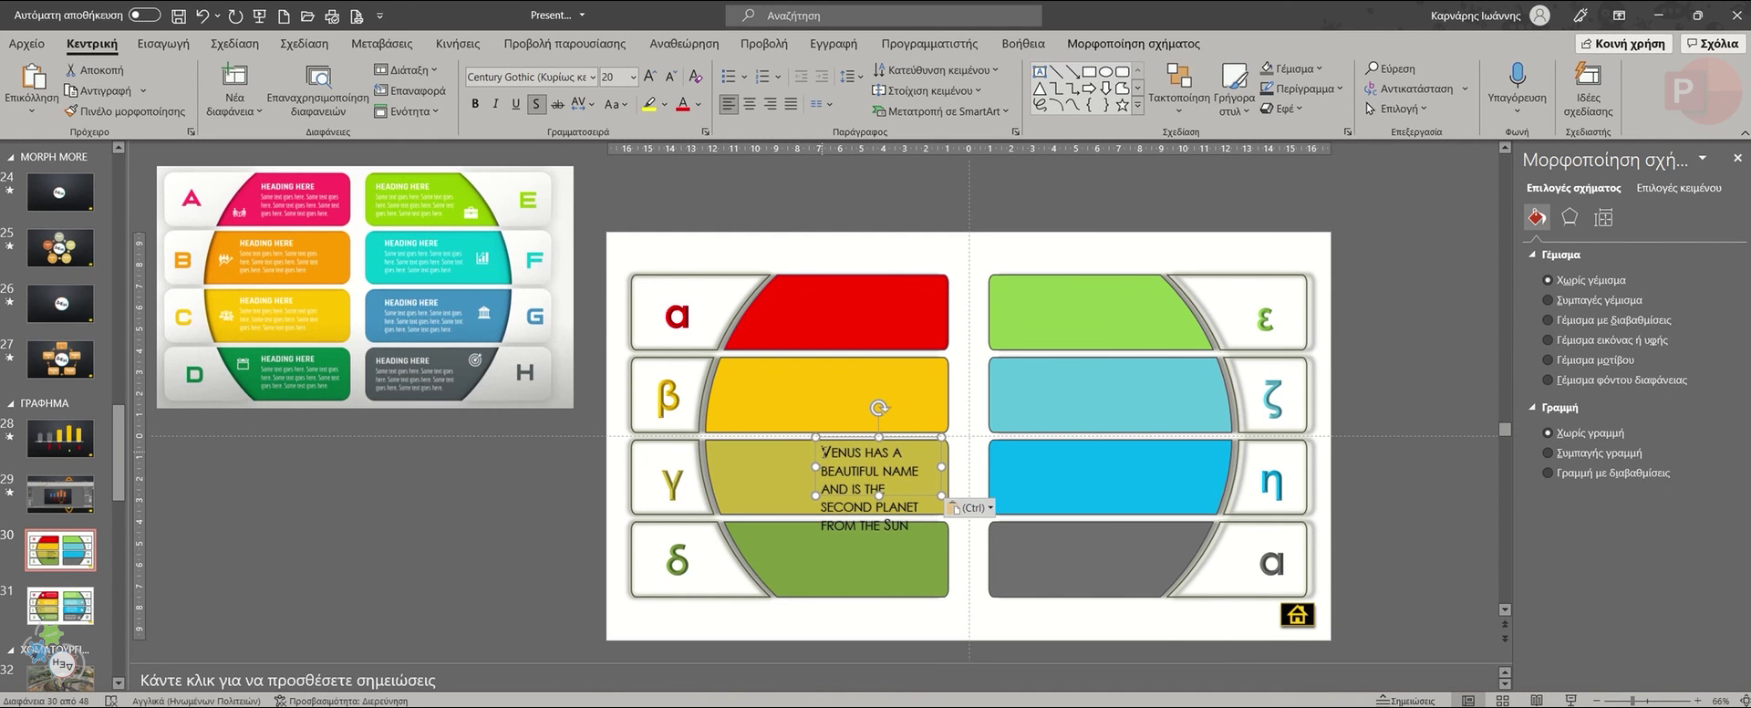
left_click_drag(820, 449, 911, 528)
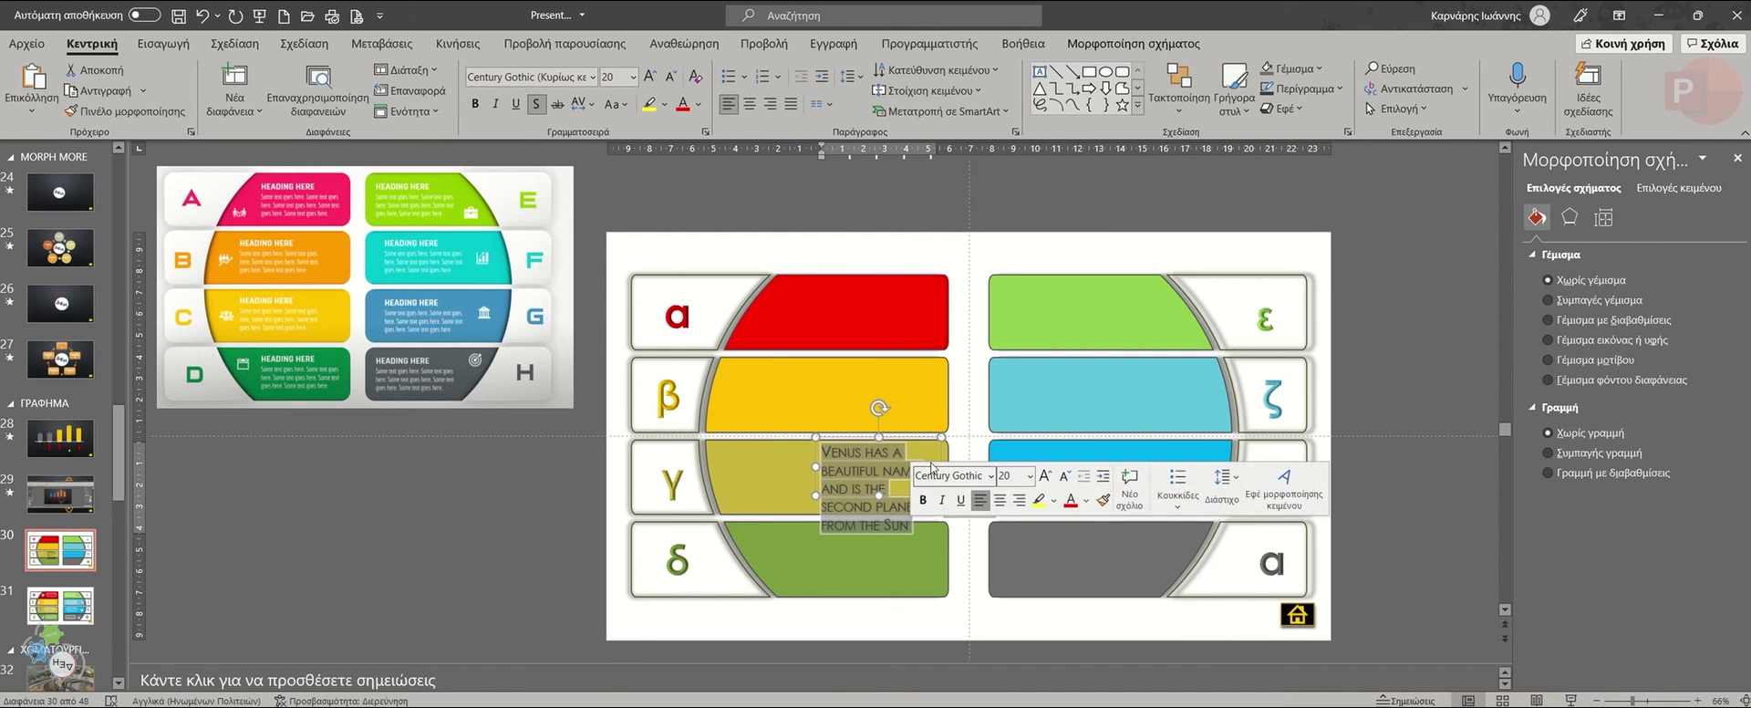
left_click(1094, 44)
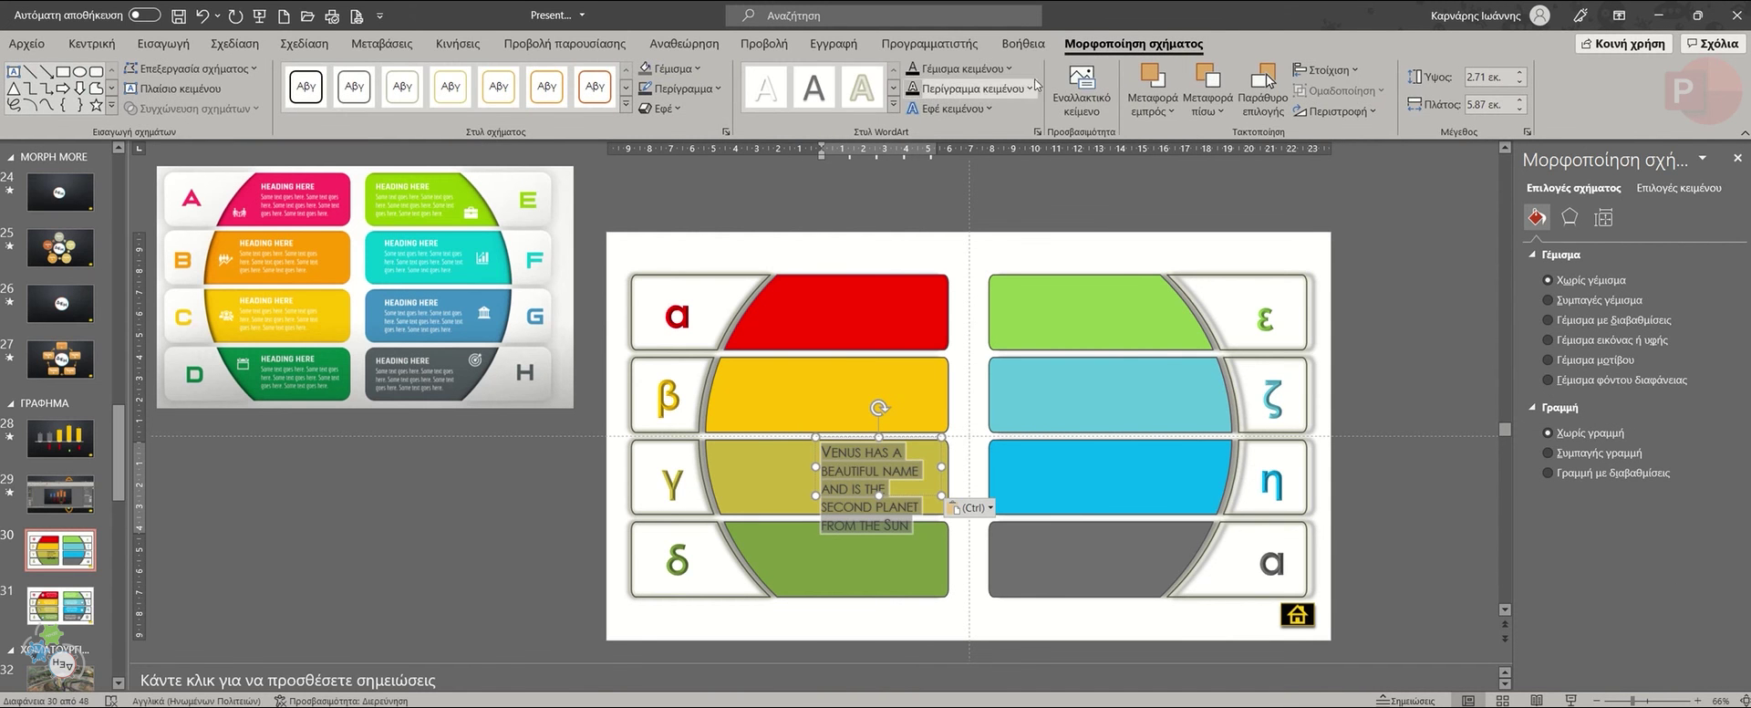
mouse_move(816, 467)
left_mouse_down()
mouse_move(752, 467)
mouse_move(774, 305)
mouse_move(755, 390)
mouse_move(769, 547)
left_mouse_up()
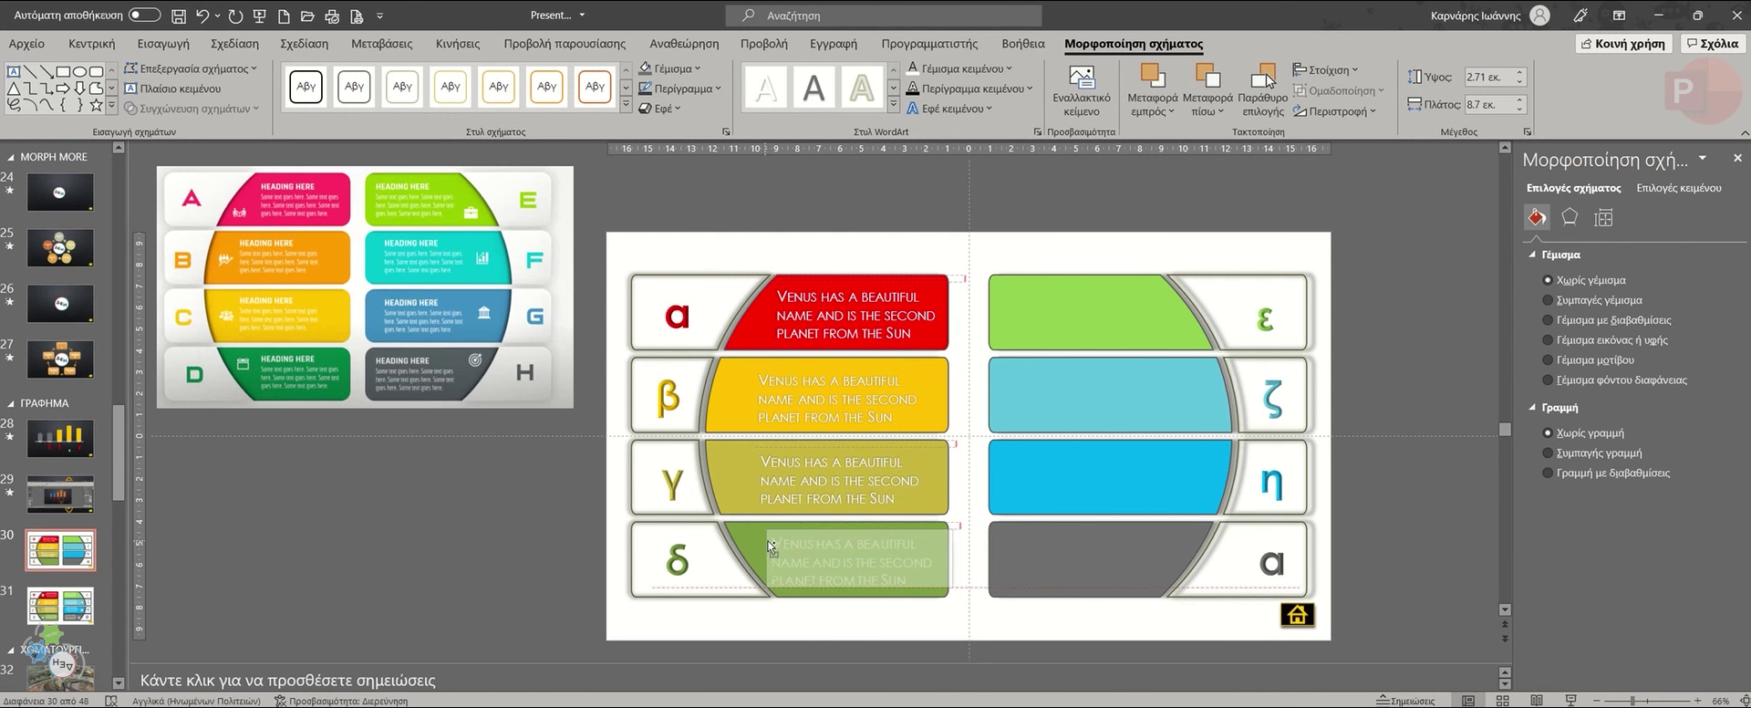
Ctrl-drag copies of the Venus text onto the green, grey, light-blue and blue bars.
left_click(821, 305, "shift")
left_click_drag(967, 297, 1201, 289, "ctrl")
left_click(849, 474)
left_click(883, 373, "shift")
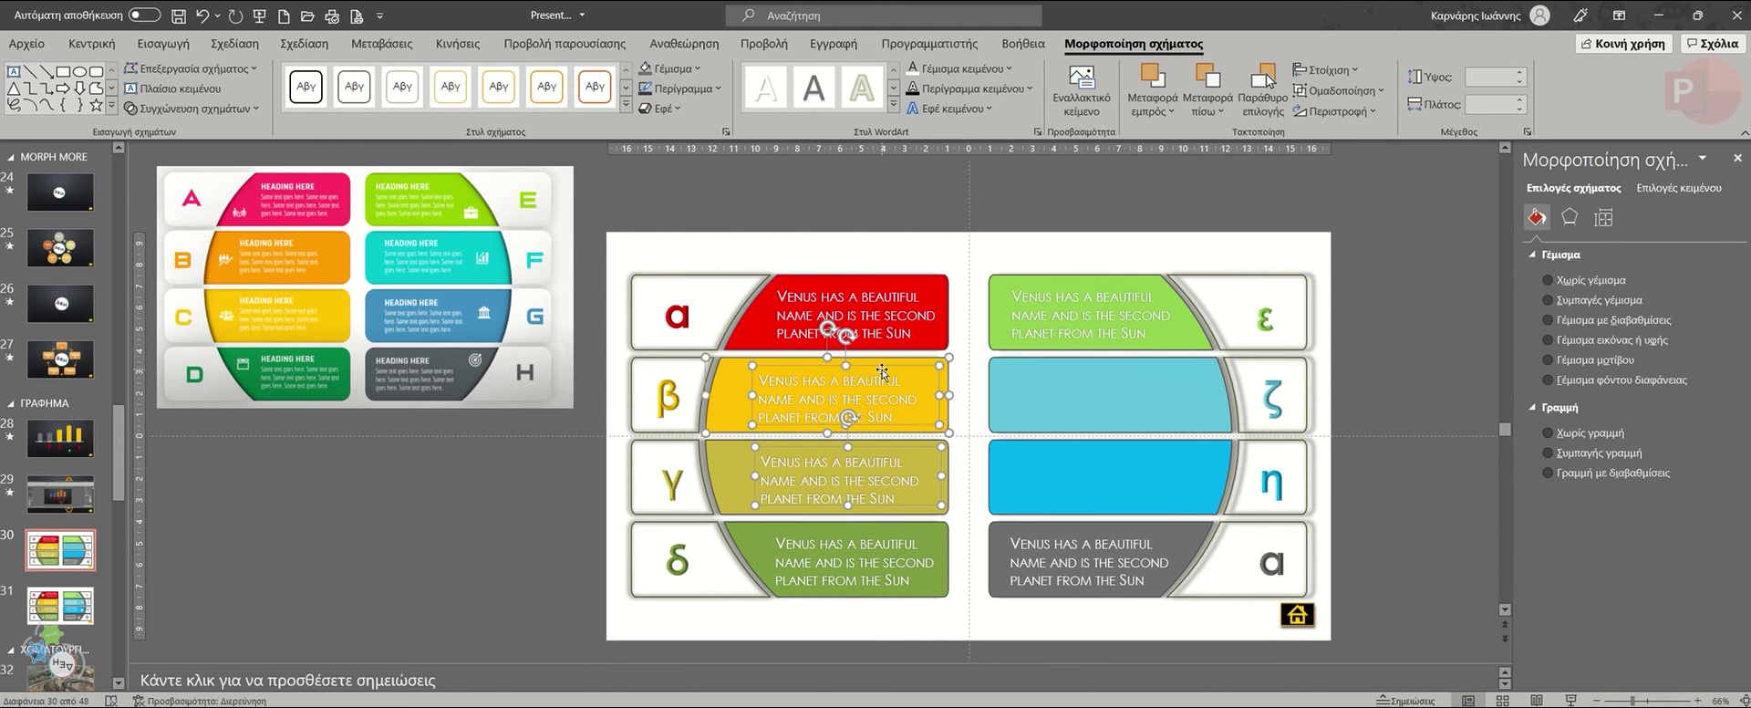
left_click_drag(883, 372, 1138, 373, "ctrl")
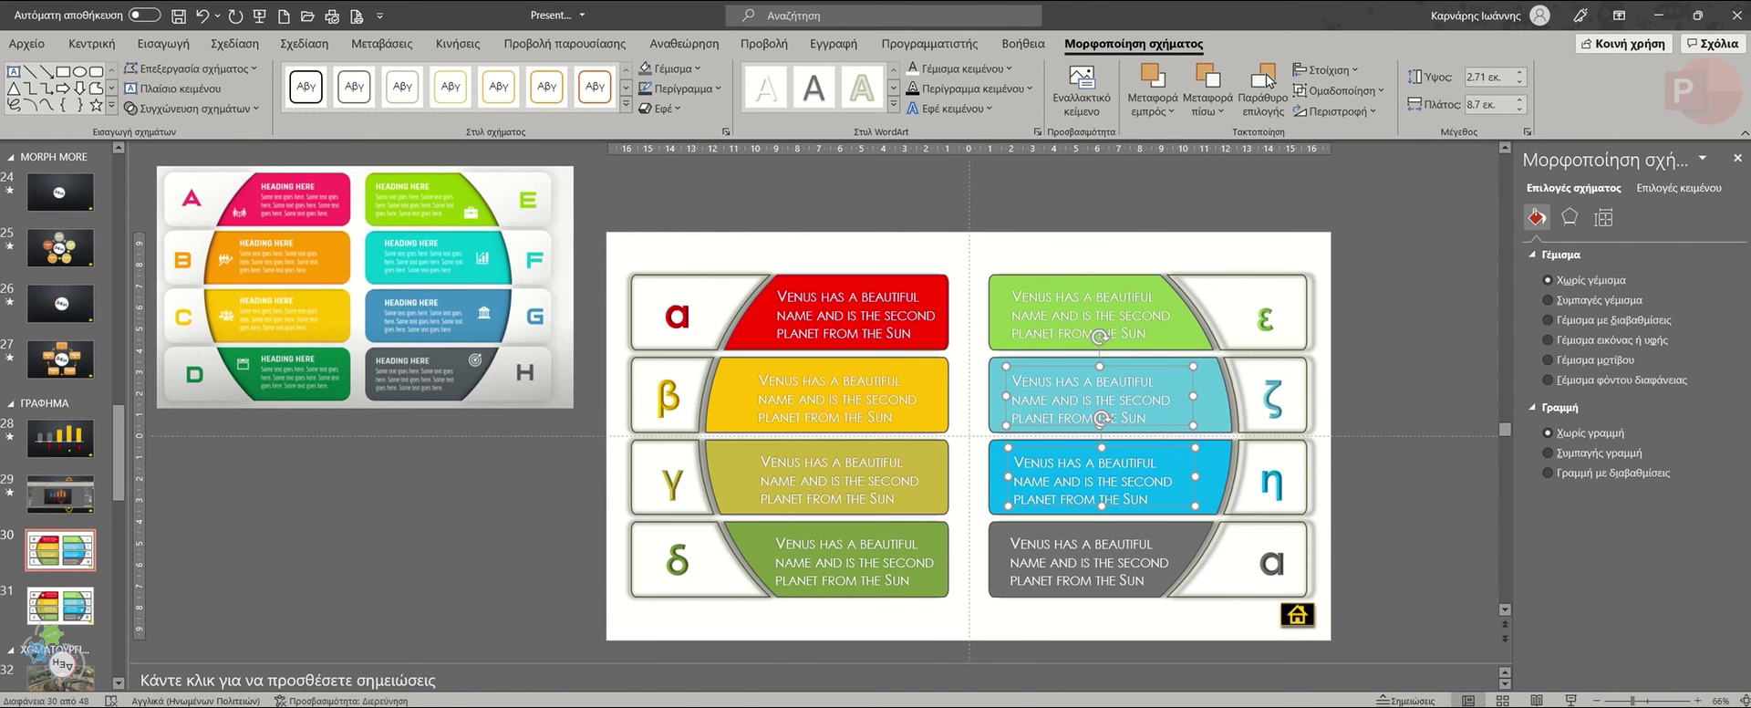
In Energy Slides, go to the SEO & Marketing Icons slide.
left_click(921, 643)
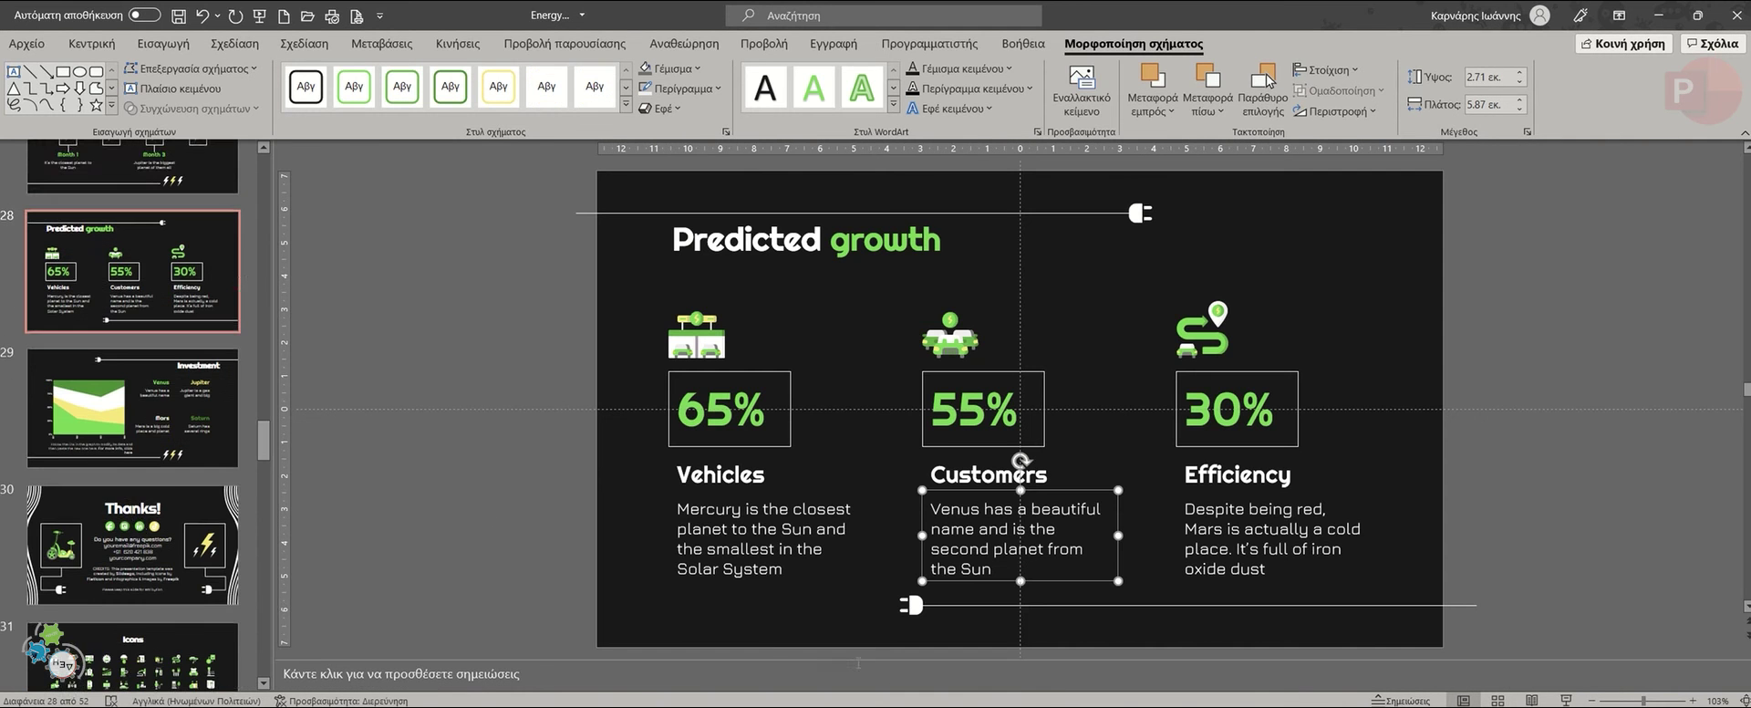
scroll(140, 481, "down", 1)
scroll(140, 481, "down", 2)
scroll(137, 493, "down", 2)
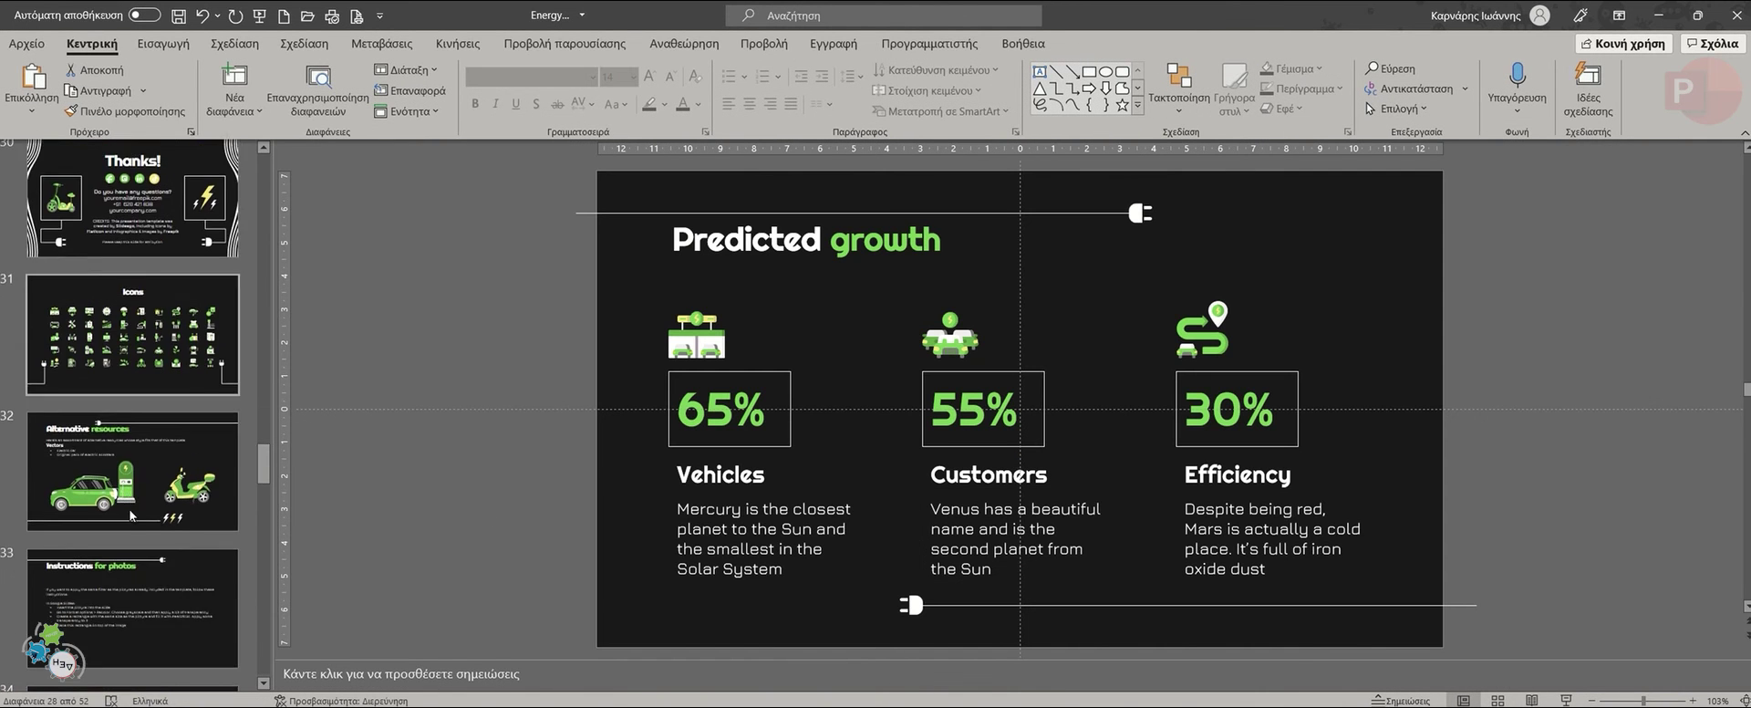
scroll(135, 502, "down", 4)
scroll(132, 513, "down", 3)
scroll(132, 513, "down", 2)
scroll(134, 511, "down", 2)
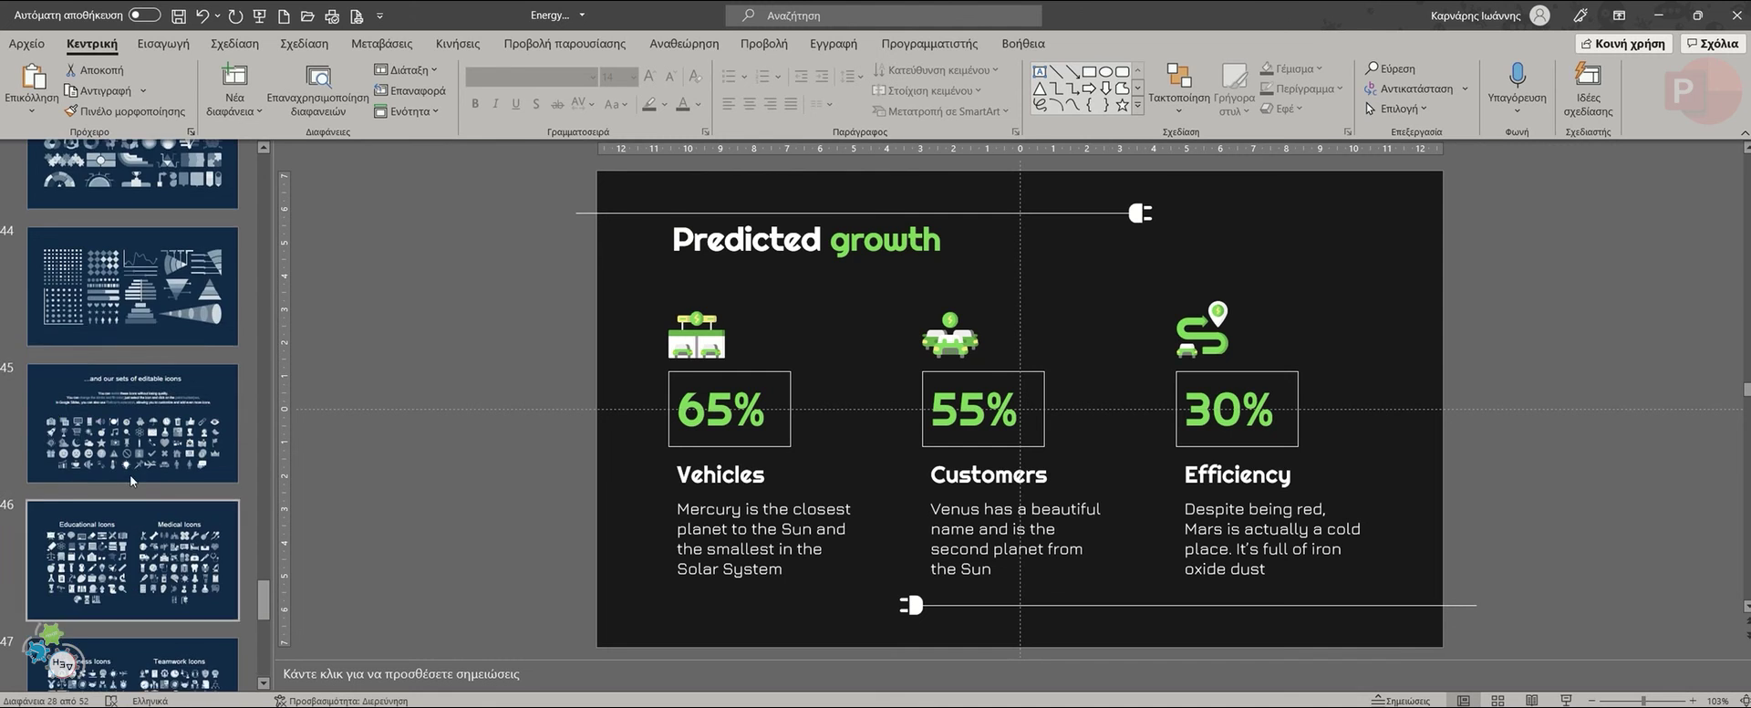
scroll(136, 506, "down", 2)
scroll(139, 502, "down", 1)
left_click(140, 500)
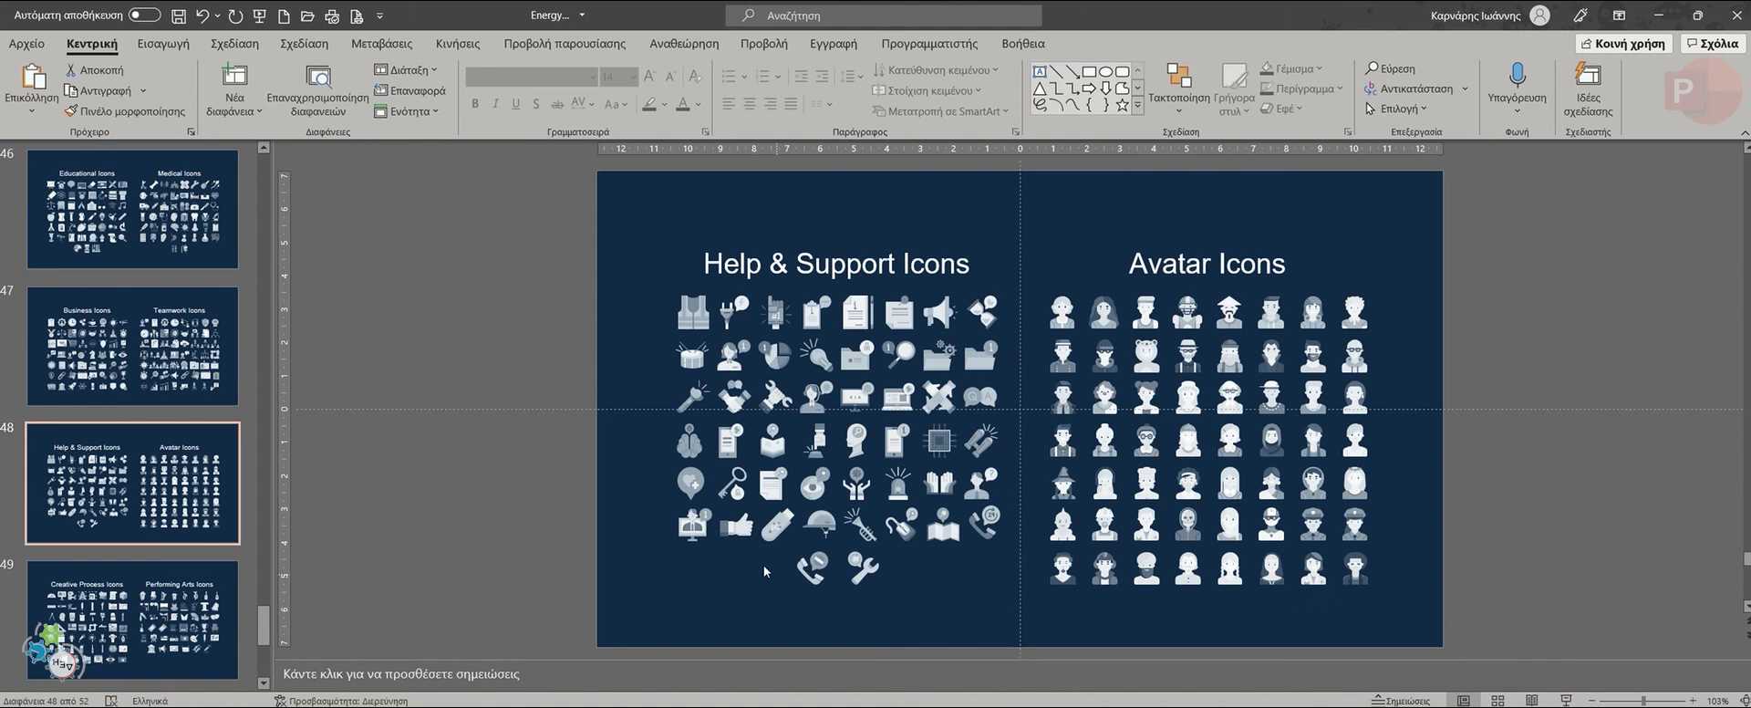
left_click(159, 561)
scroll(172, 572, "down", 3)
left_click(171, 572)
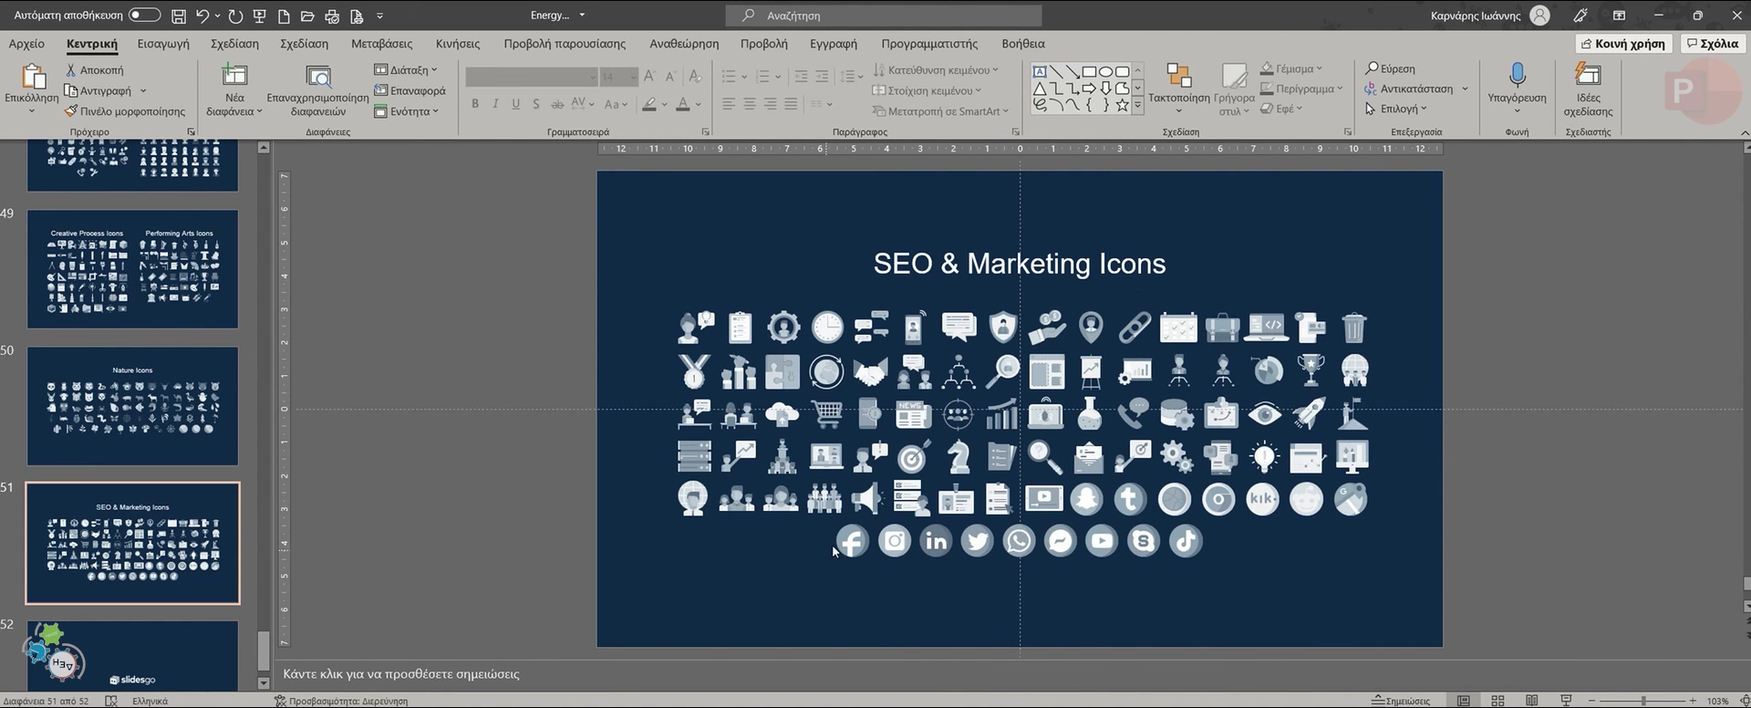
Copy the eight icons, Facebook, Instagram, LinkedIn, Twitter, WhatsApp, Messenger, YouTube and Skype.
left_click(844, 545)
left_click(903, 552, "shift")
left_click(942, 552, "shift")
left_click(980, 552, "shift")
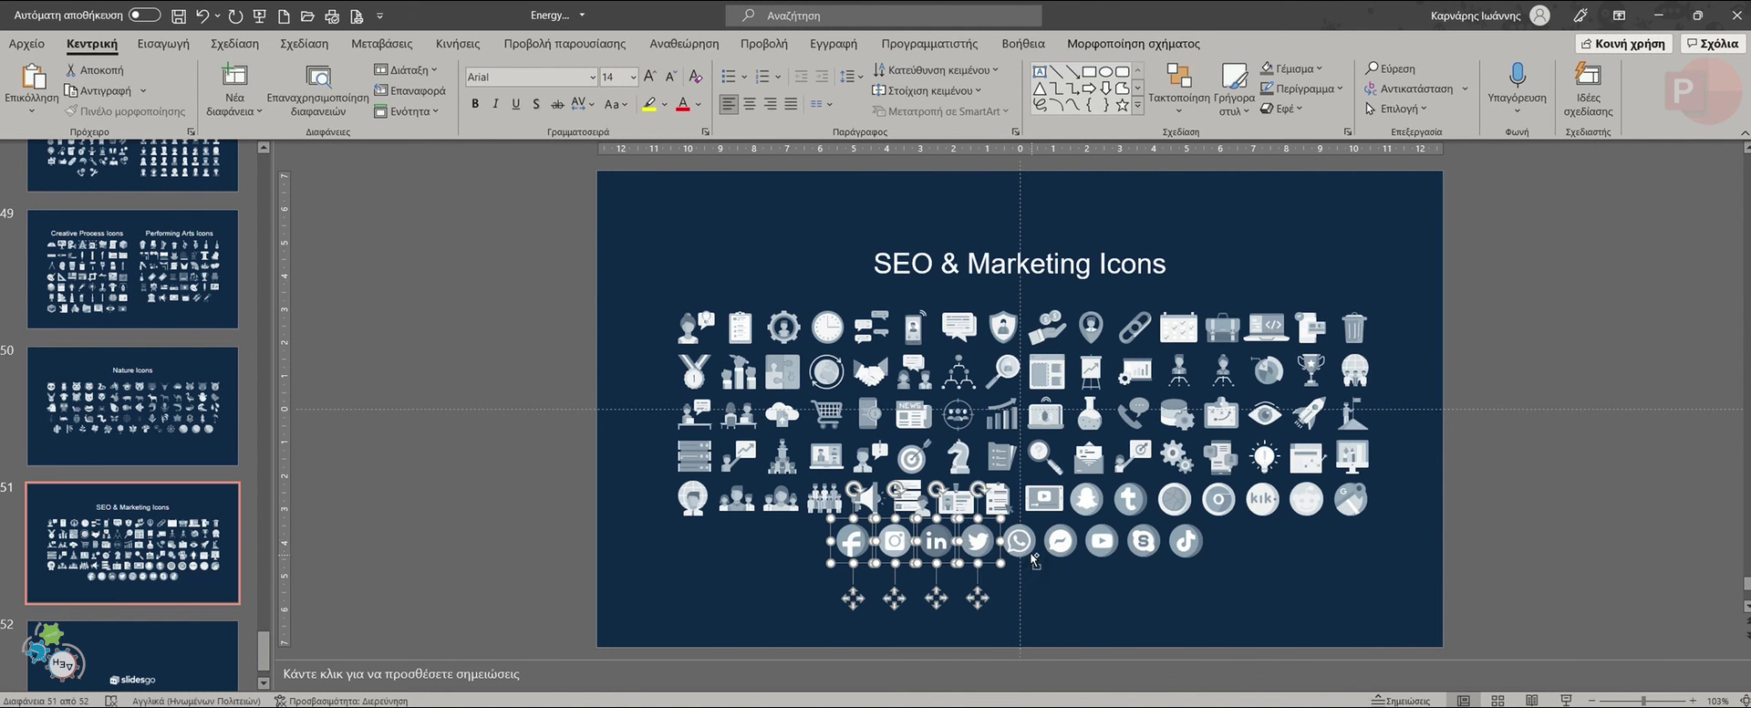
left_click(1025, 552, "shift")
left_click(1063, 553, "shift")
left_click(1101, 552, "shift")
left_click(1144, 548, "shift")
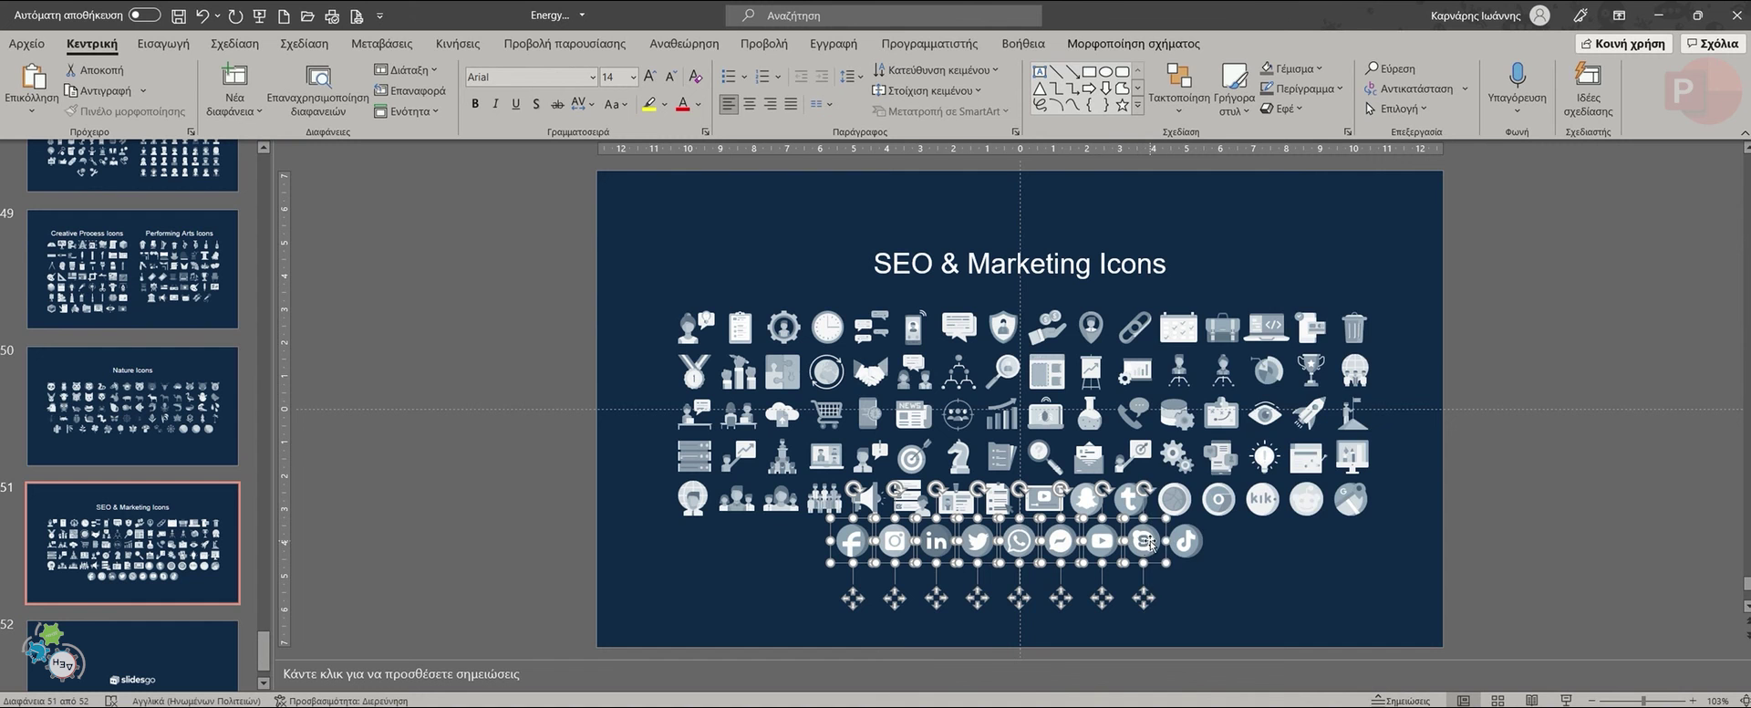
right_click(1147, 547)
key("Escape")
Paste the copied social media icons into the infographic slide.
mouse_move(892, 679)
left_click(734, 656)
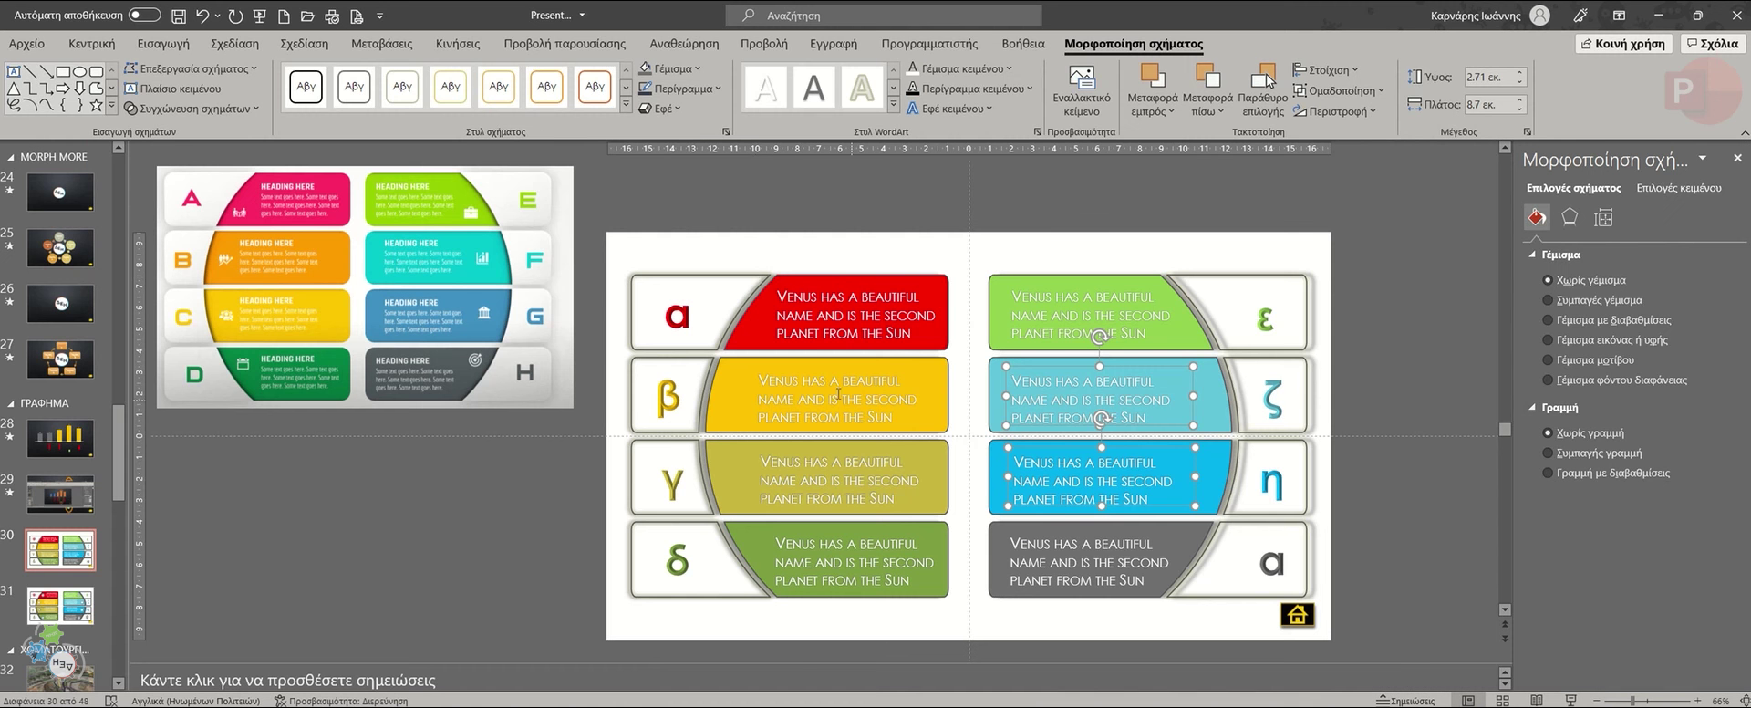
right_click(754, 283)
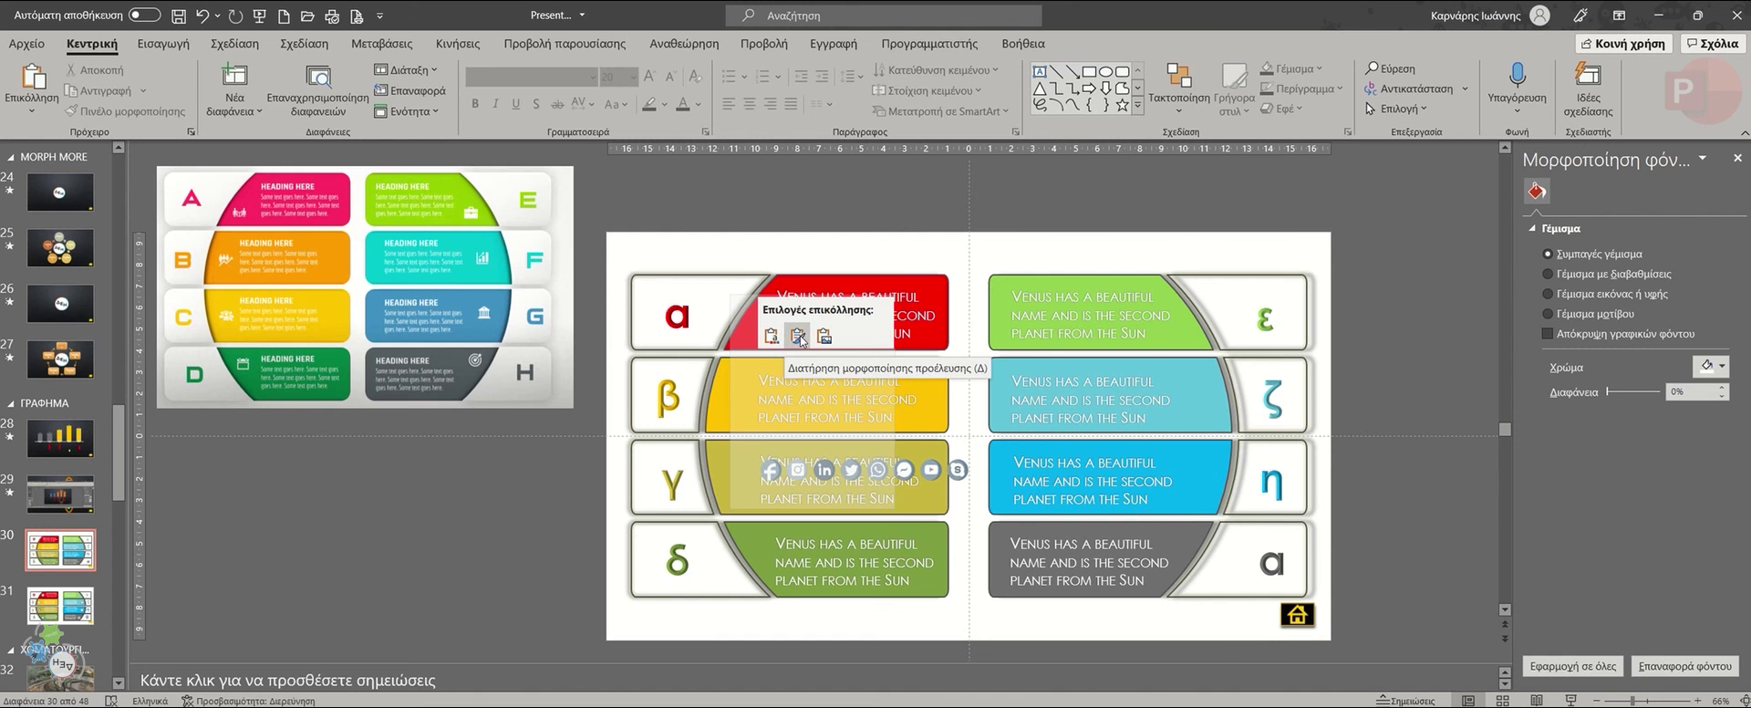
left_click(799, 336)
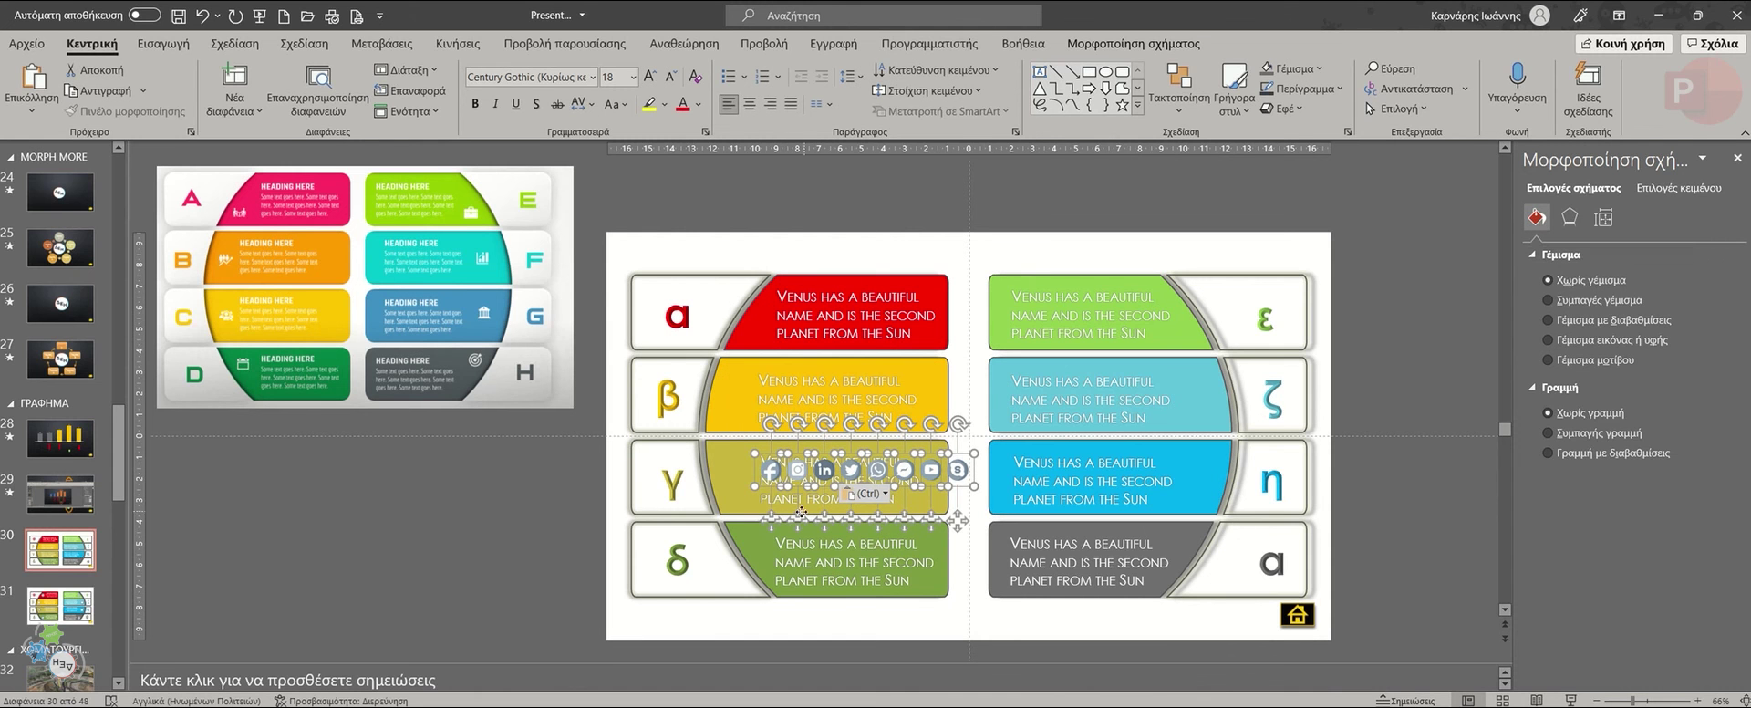
Size the pasted icons to 1.5 cm height and 1.5 cm width with aspect ratio locked.
left_click(1569, 217)
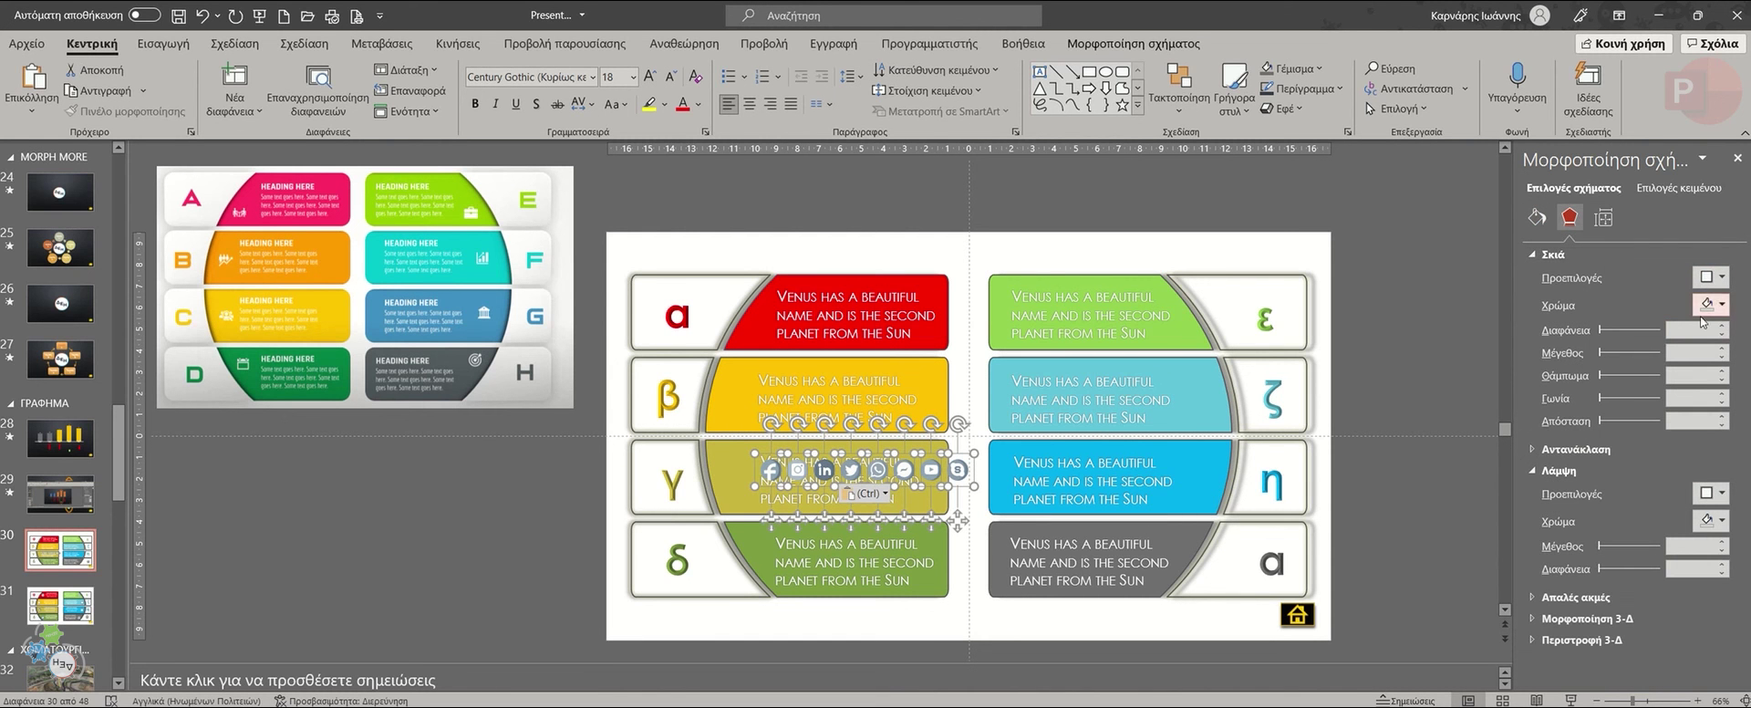
left_click(1603, 217)
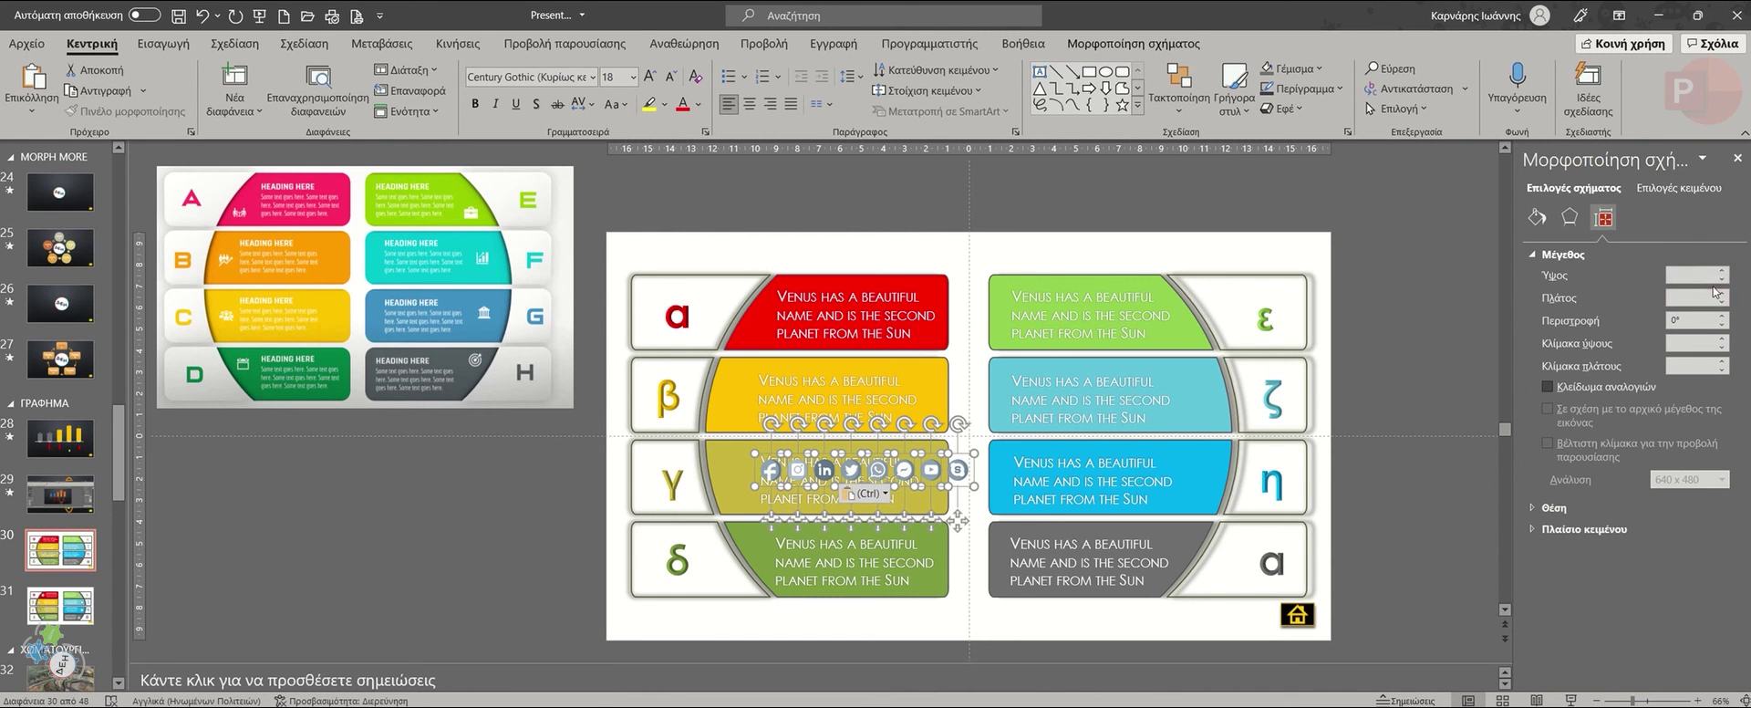
left_click(1723, 274)
left_click(1722, 271)
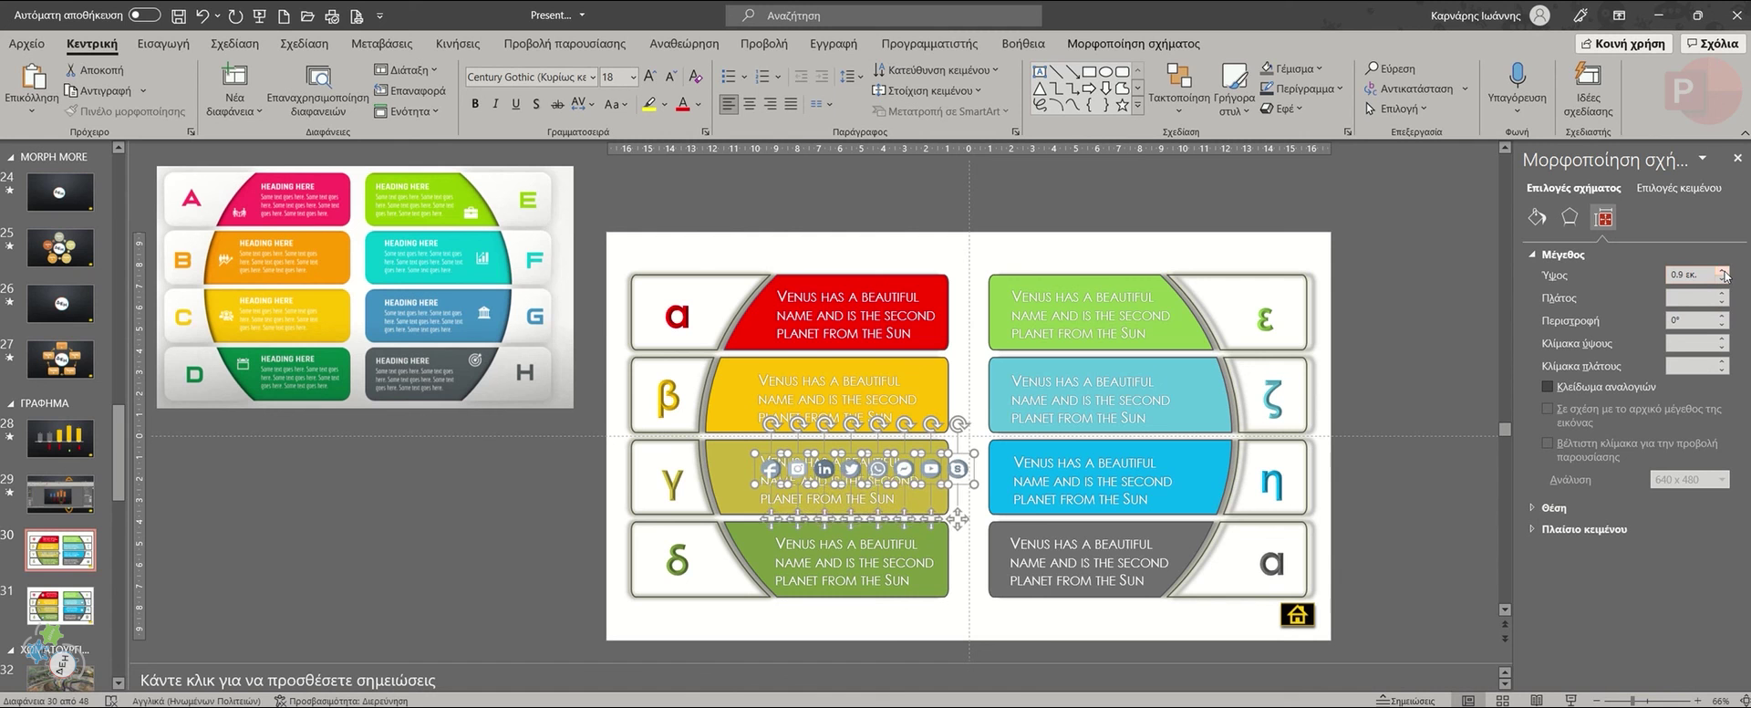
left_click(1723, 273)
left_click(1725, 299)
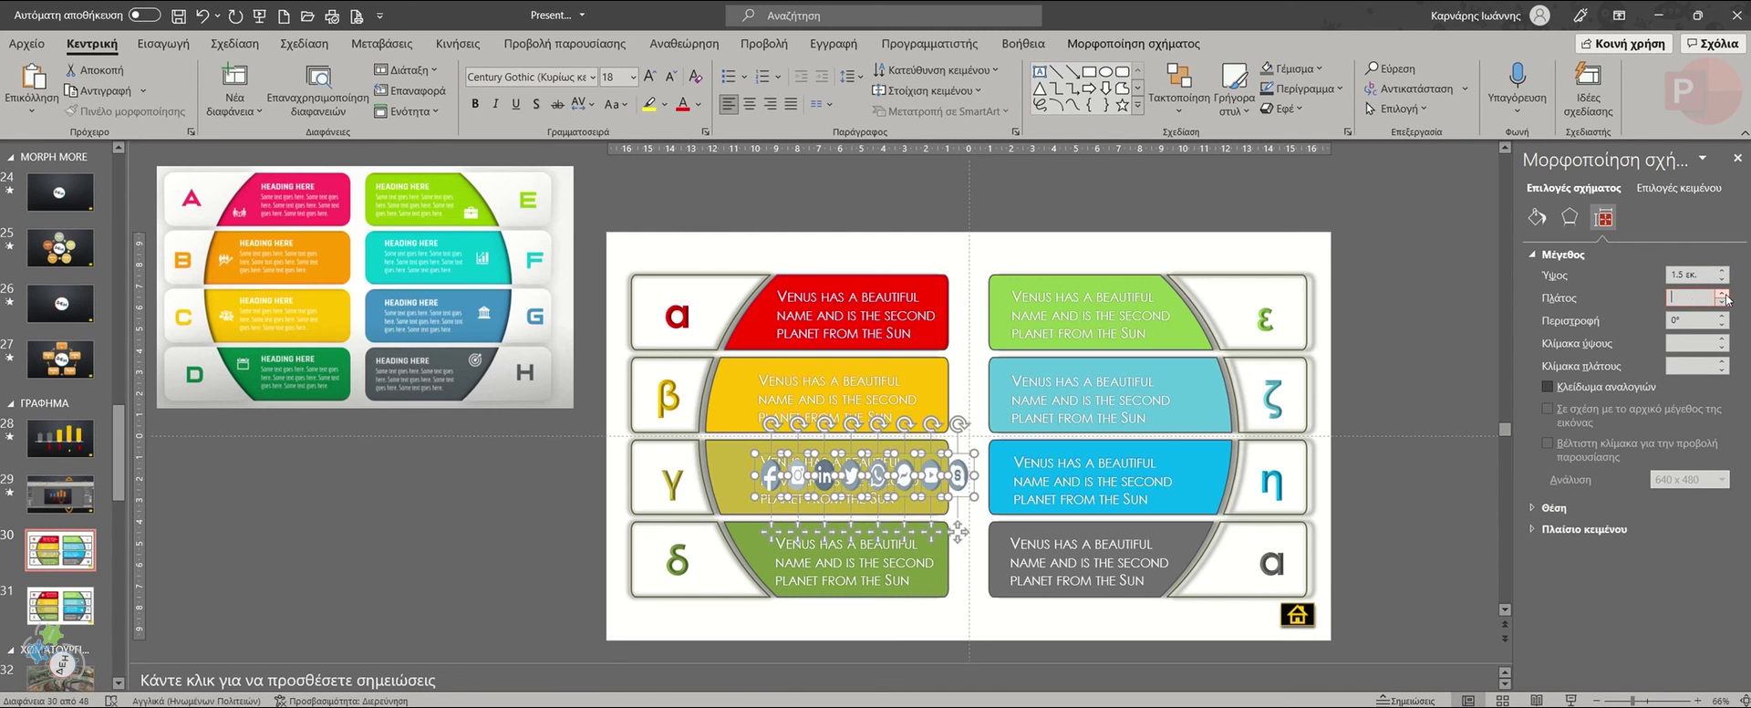
left_click(1724, 298)
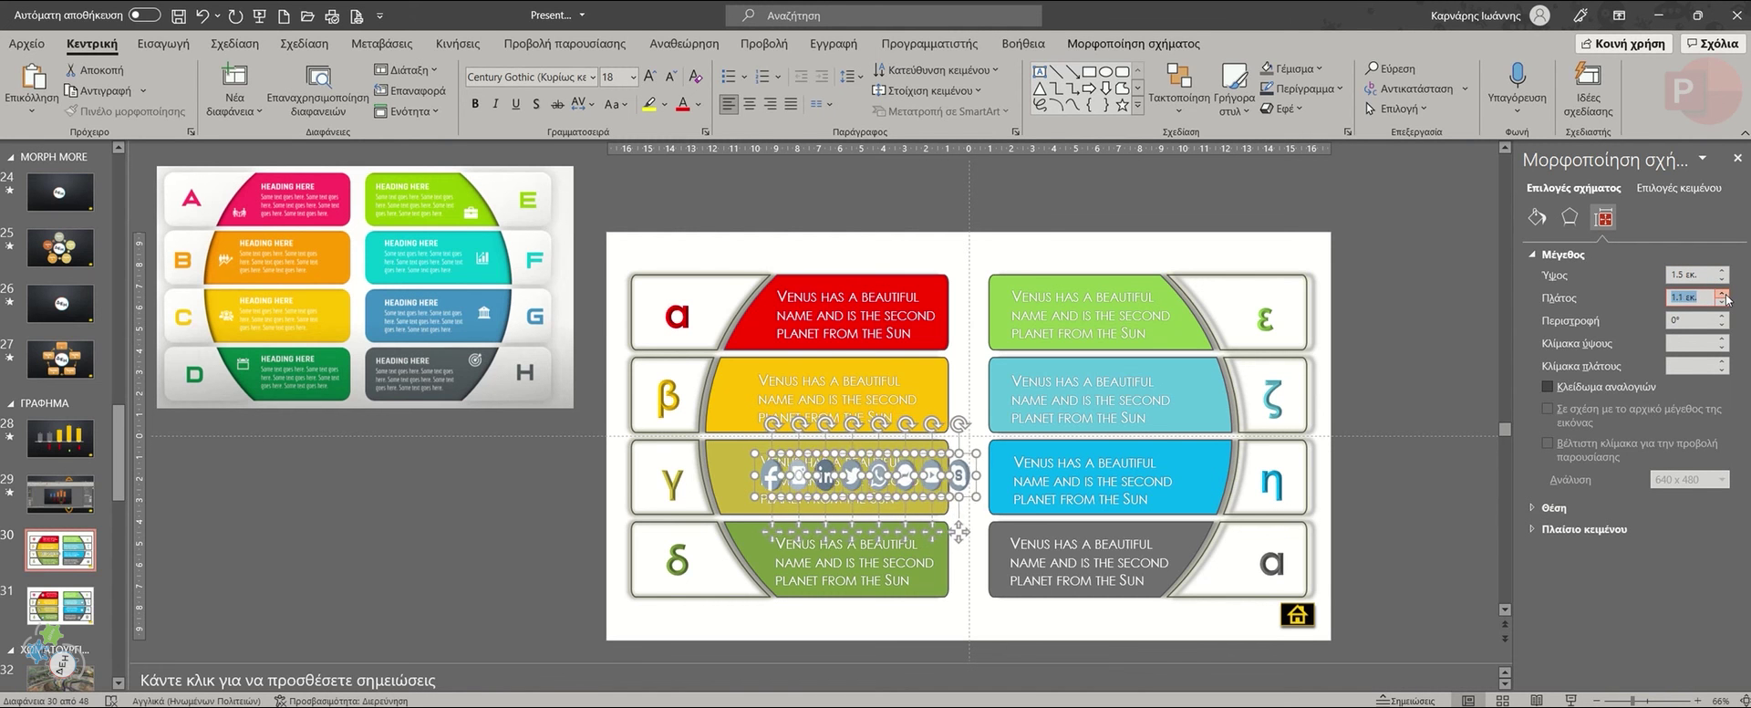
left_click(1725, 297)
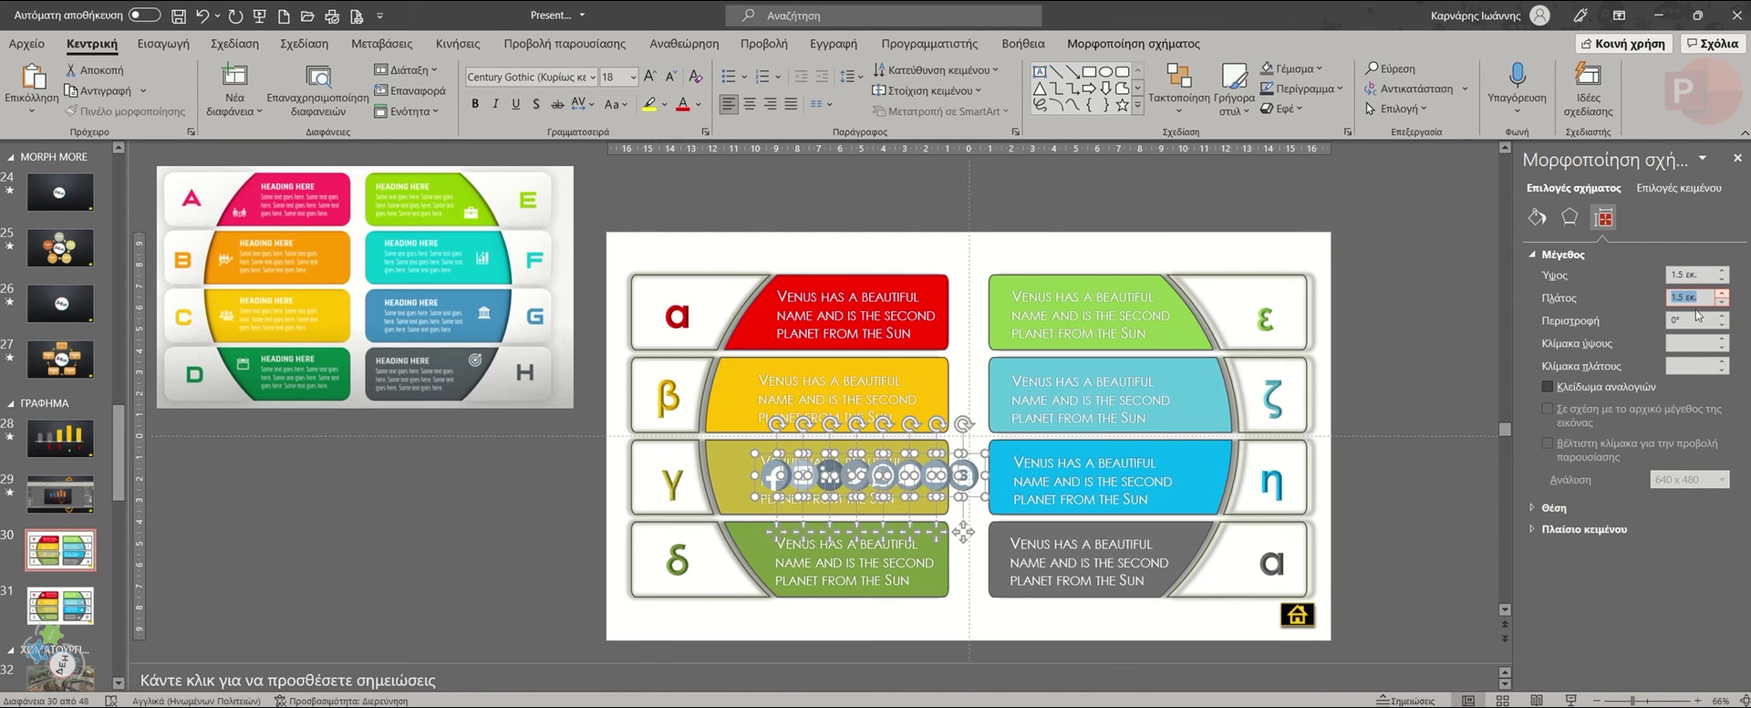
left_click(1573, 392)
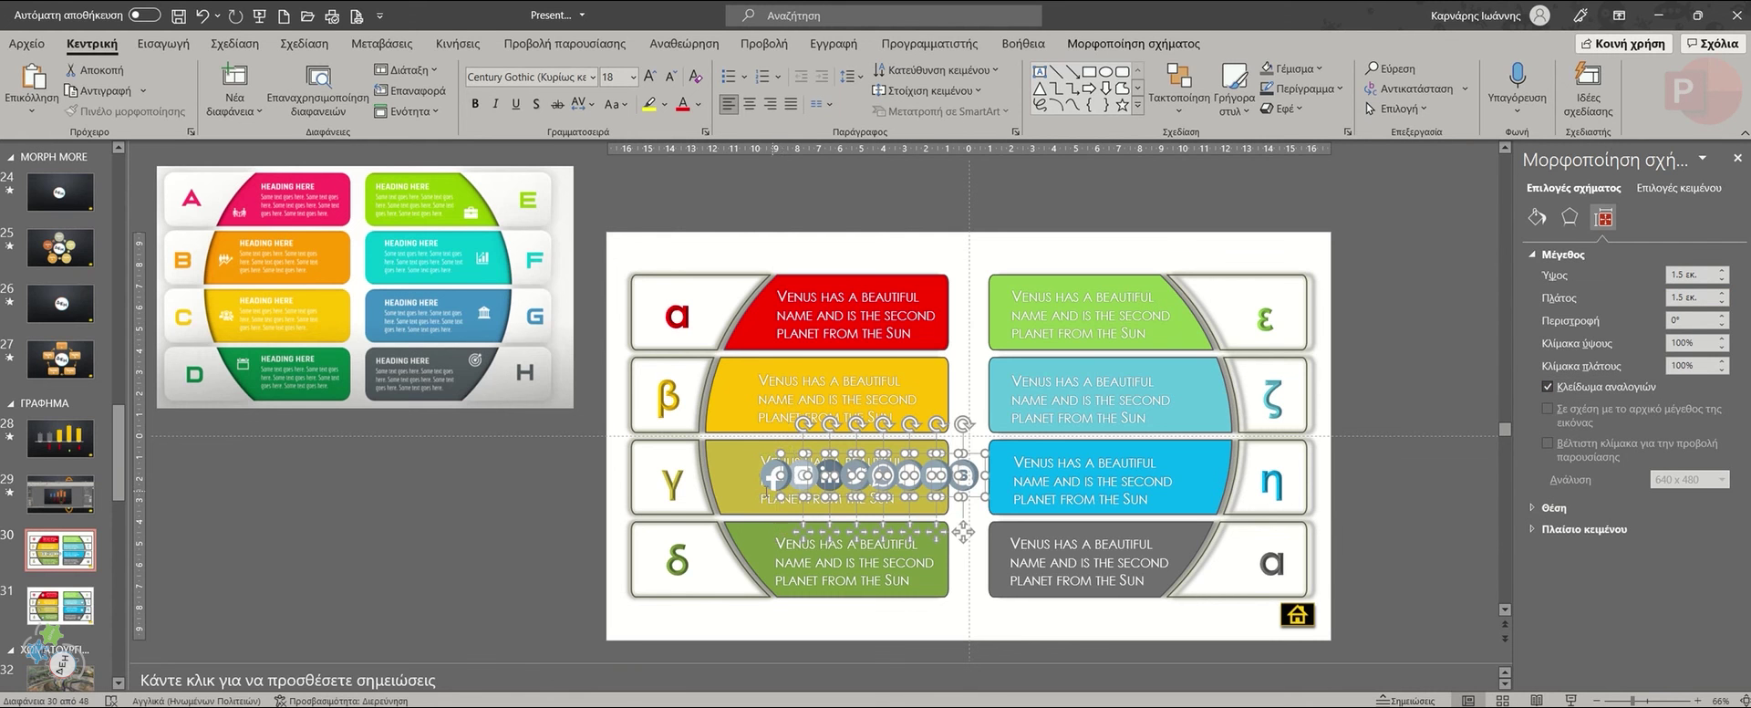
Move Facebook onto the red α bar, Instagram onto the yellow β bar, and LinkedIn onto the γ bar.
left_click_drag(773, 475, 737, 315)
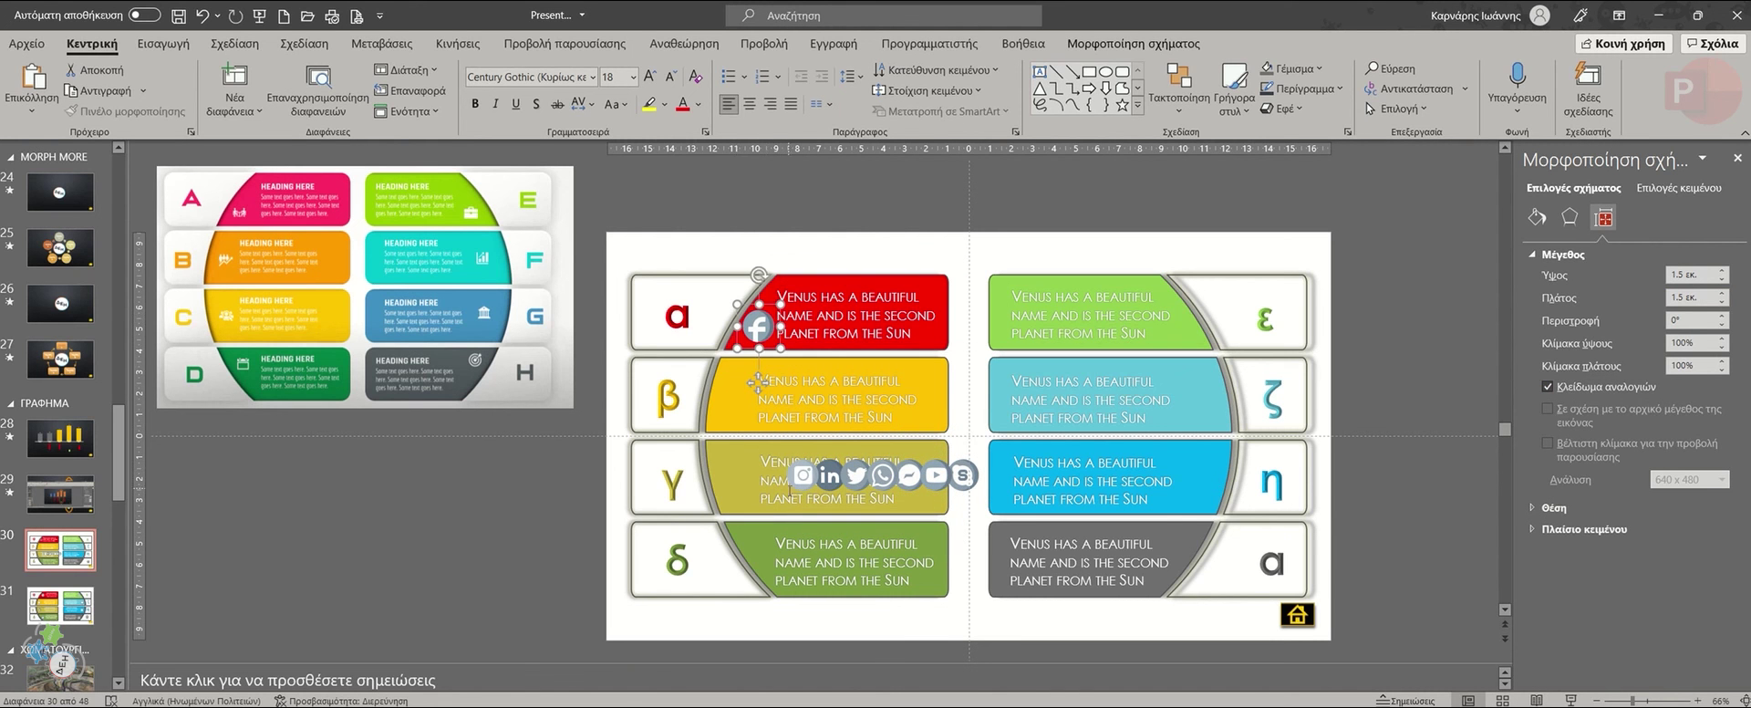
left_click(792, 473)
left_click_drag(782, 469, 712, 394)
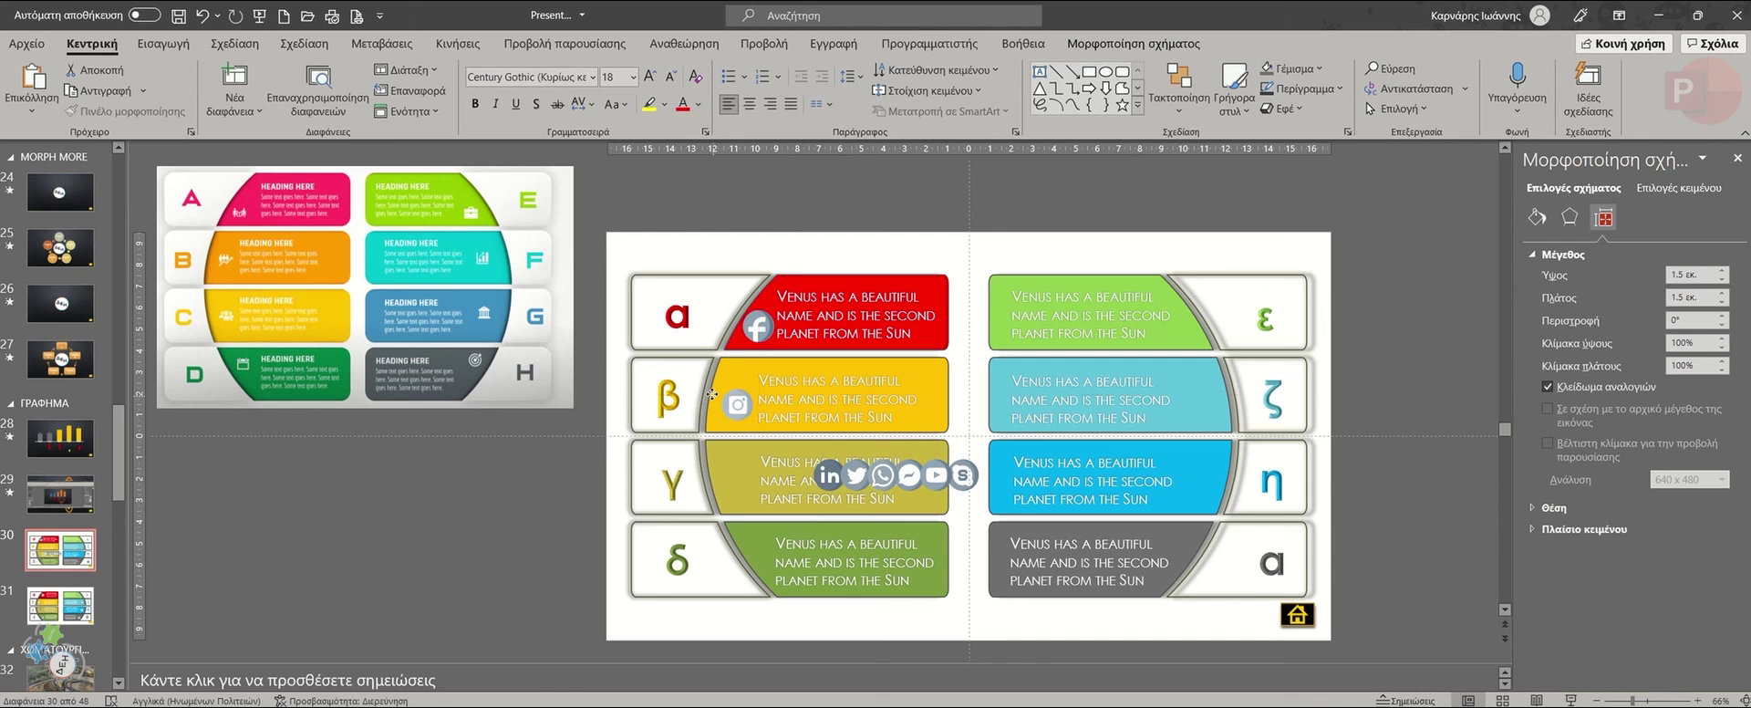
left_click(824, 475)
left_click_drag(806, 467, 734, 477)
left_click(857, 474)
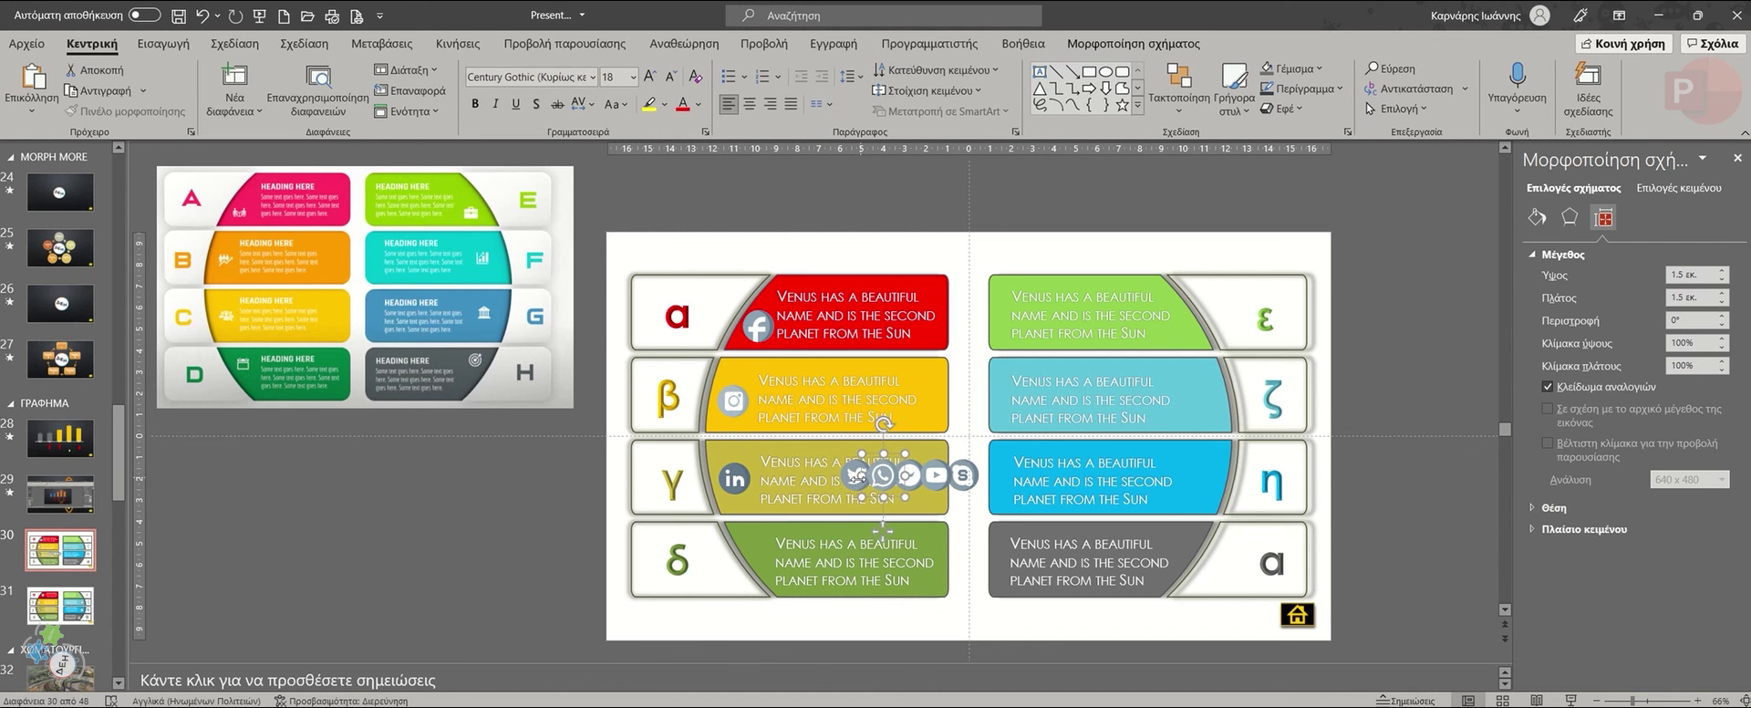
left_click(856, 475)
left_click(834, 470)
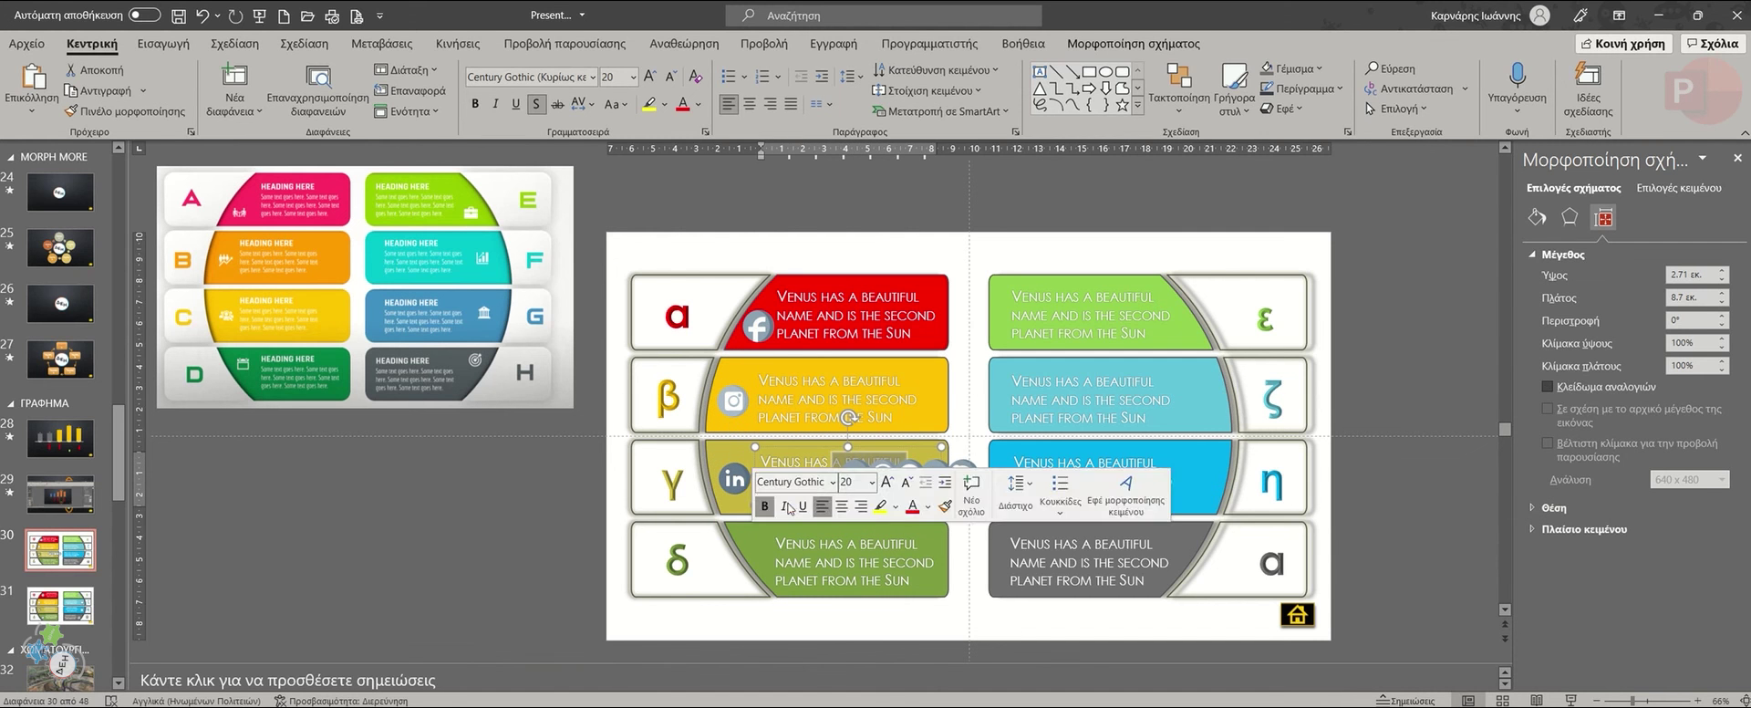
key("Escape")
Move Messenger, YouTube, Twitter and WhatsApp onto the right-hand bars and Skype onto the green δ bar.
left_click(909, 473)
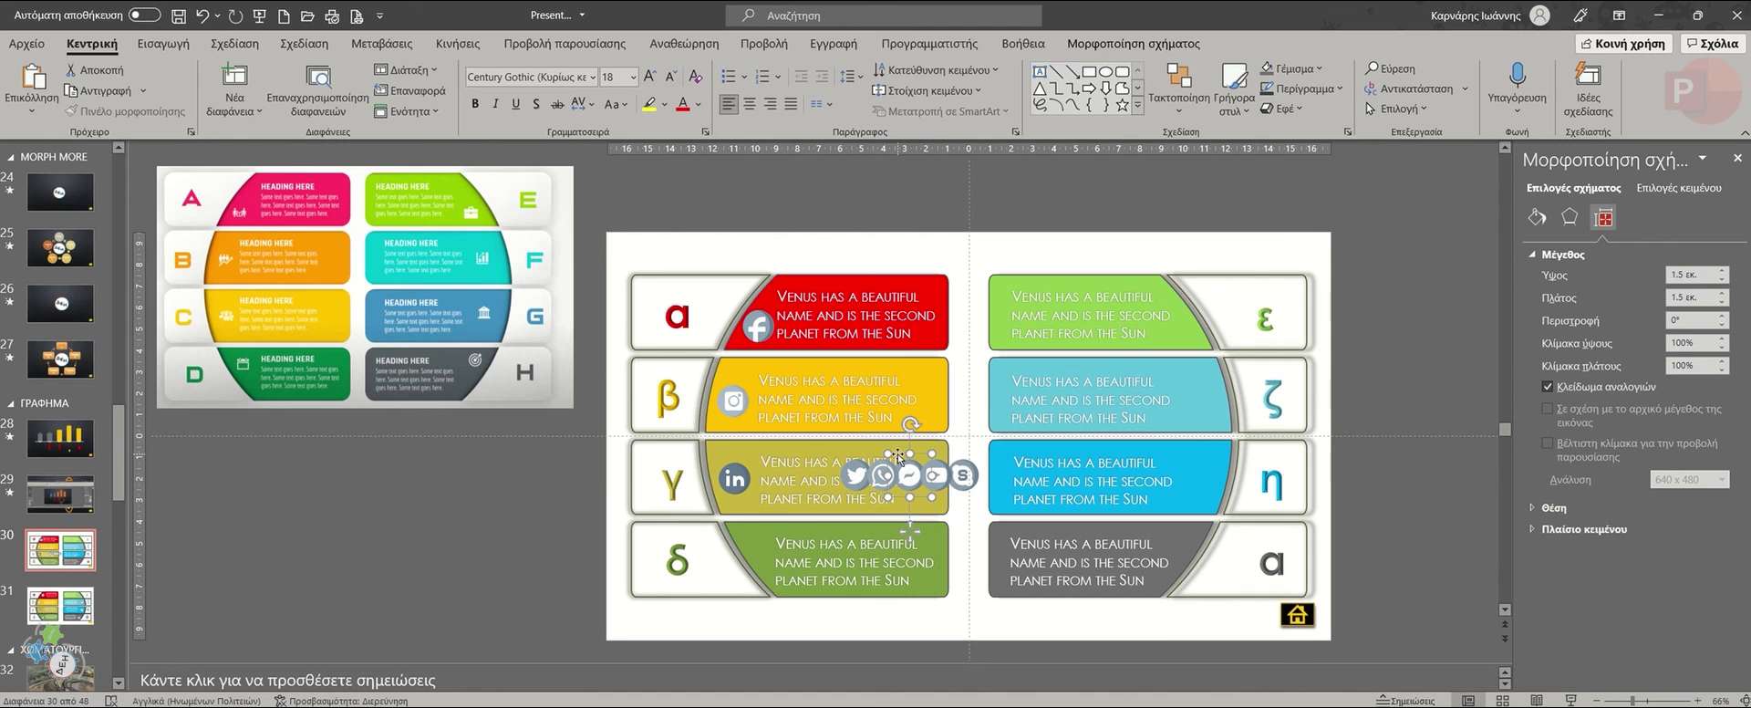
left_click_drag(899, 456, 1172, 315)
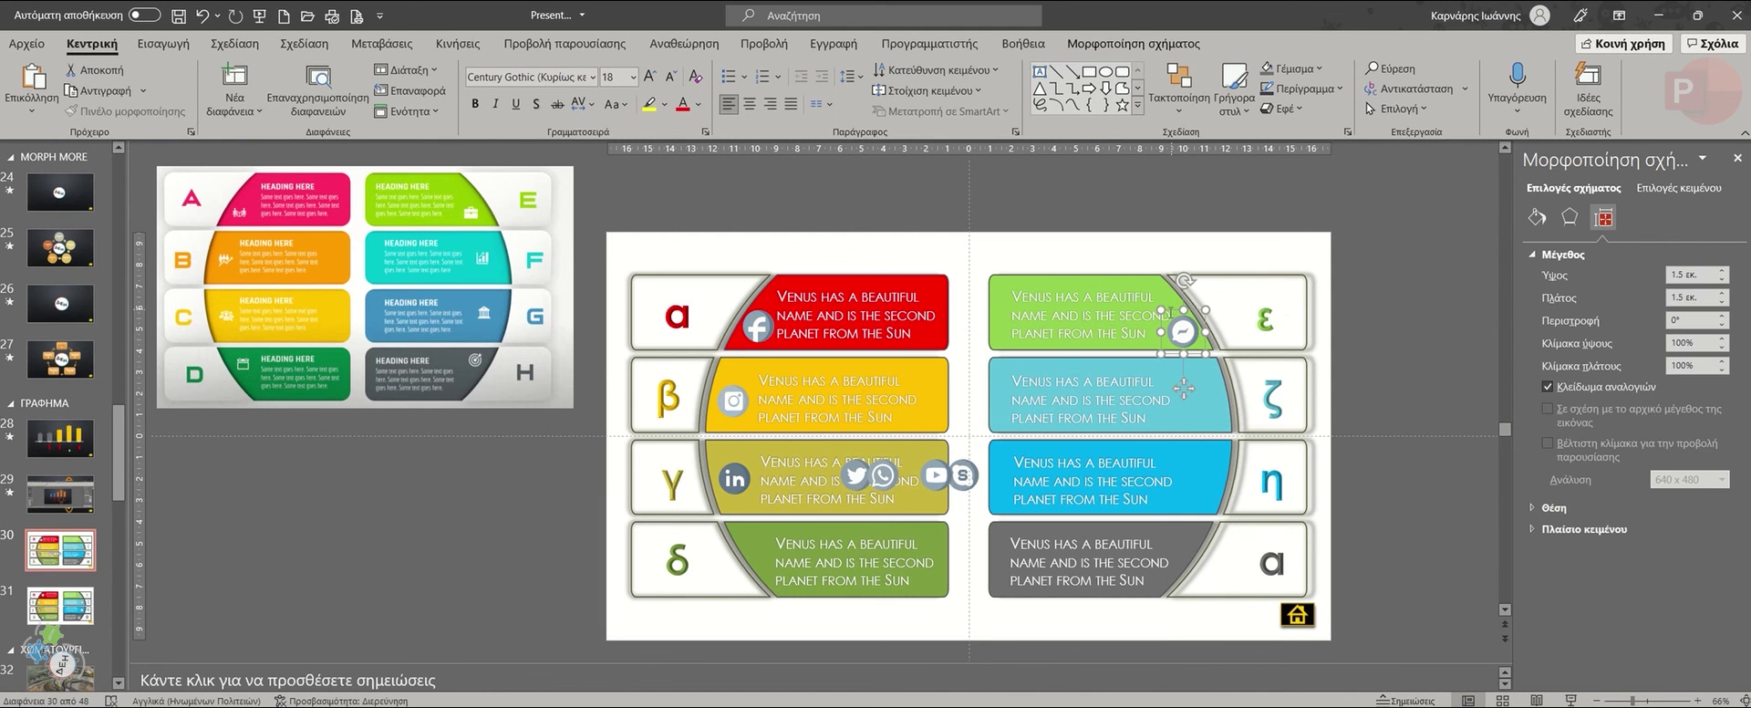
left_click(936, 459)
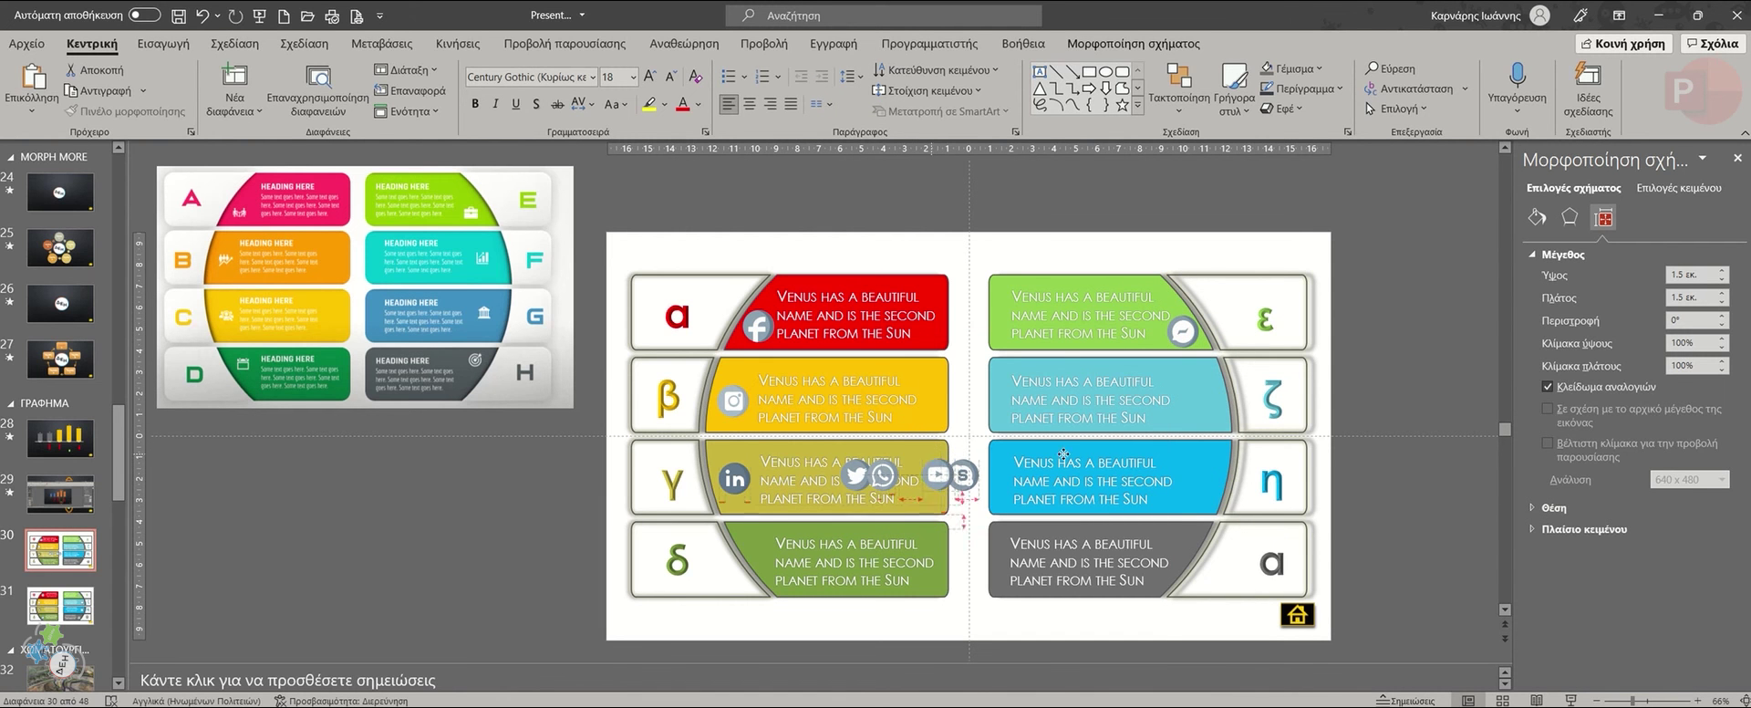
left_click_drag(930, 458, 1198, 383)
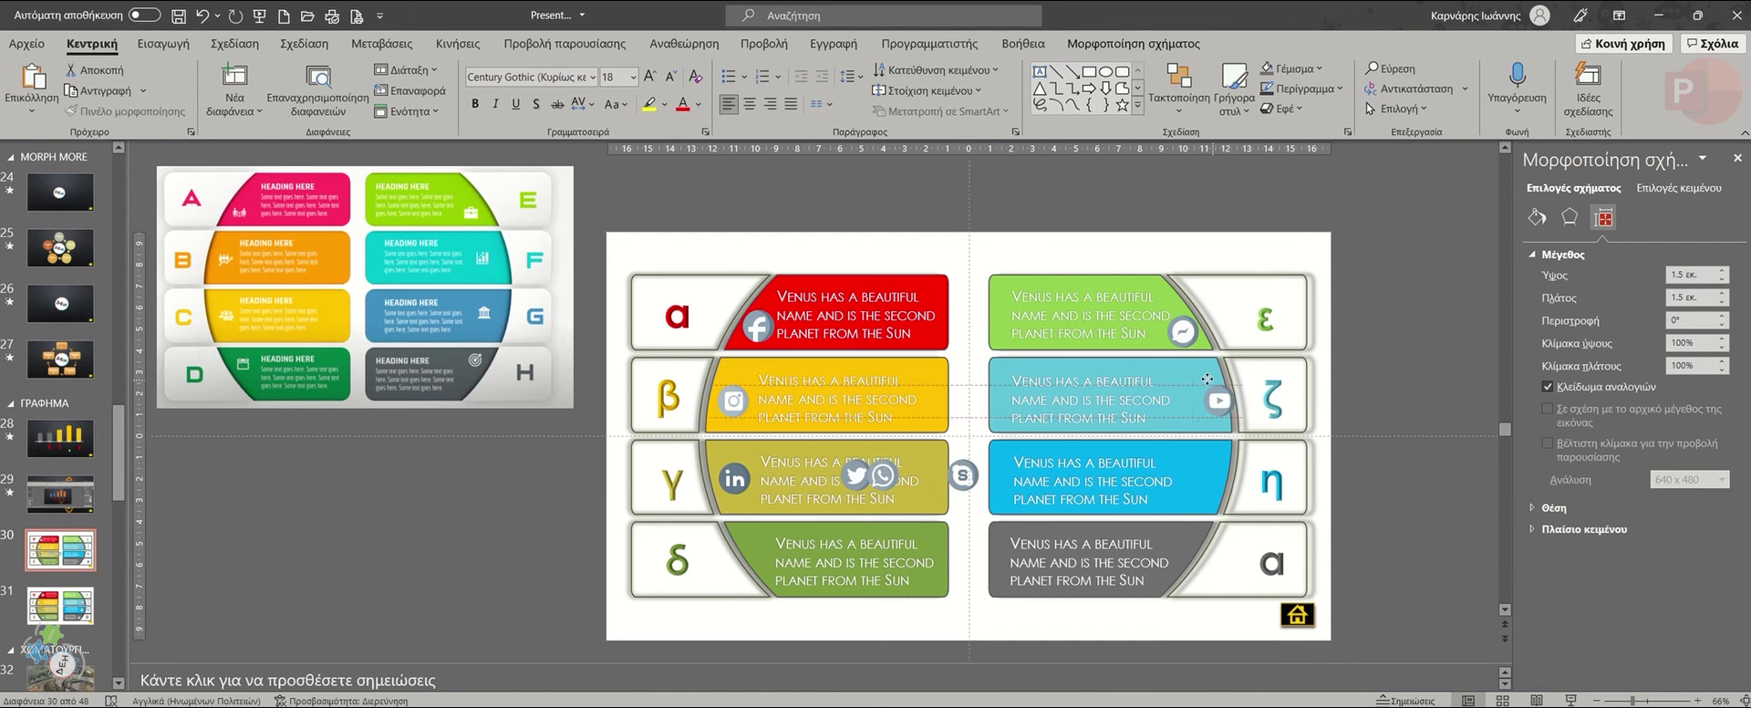
left_click(858, 475)
left_click_drag(855, 528, 1202, 529)
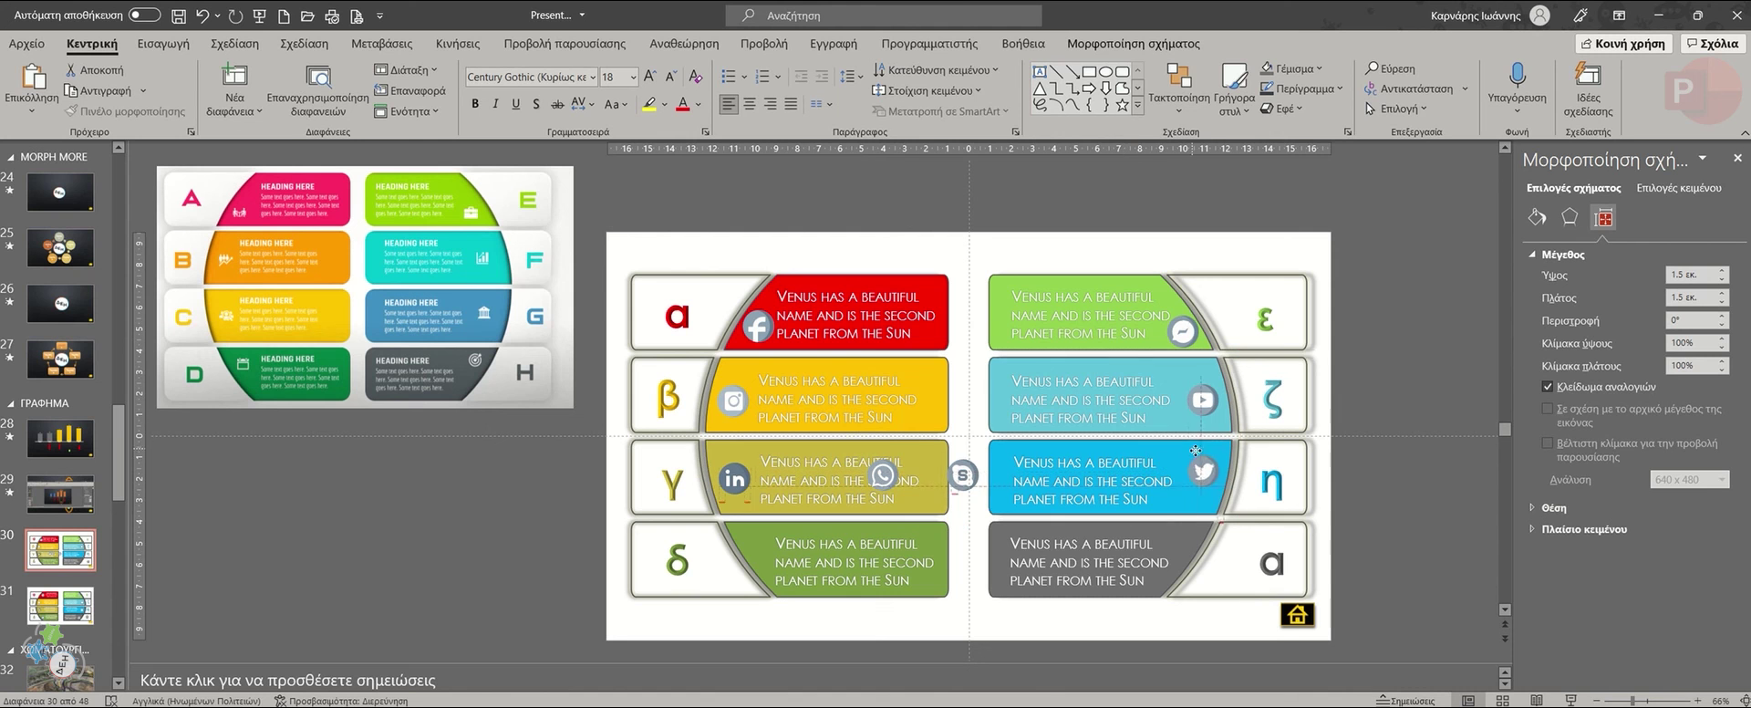
left_click(882, 476)
left_click_drag(897, 456, 1195, 522)
left_click(962, 472)
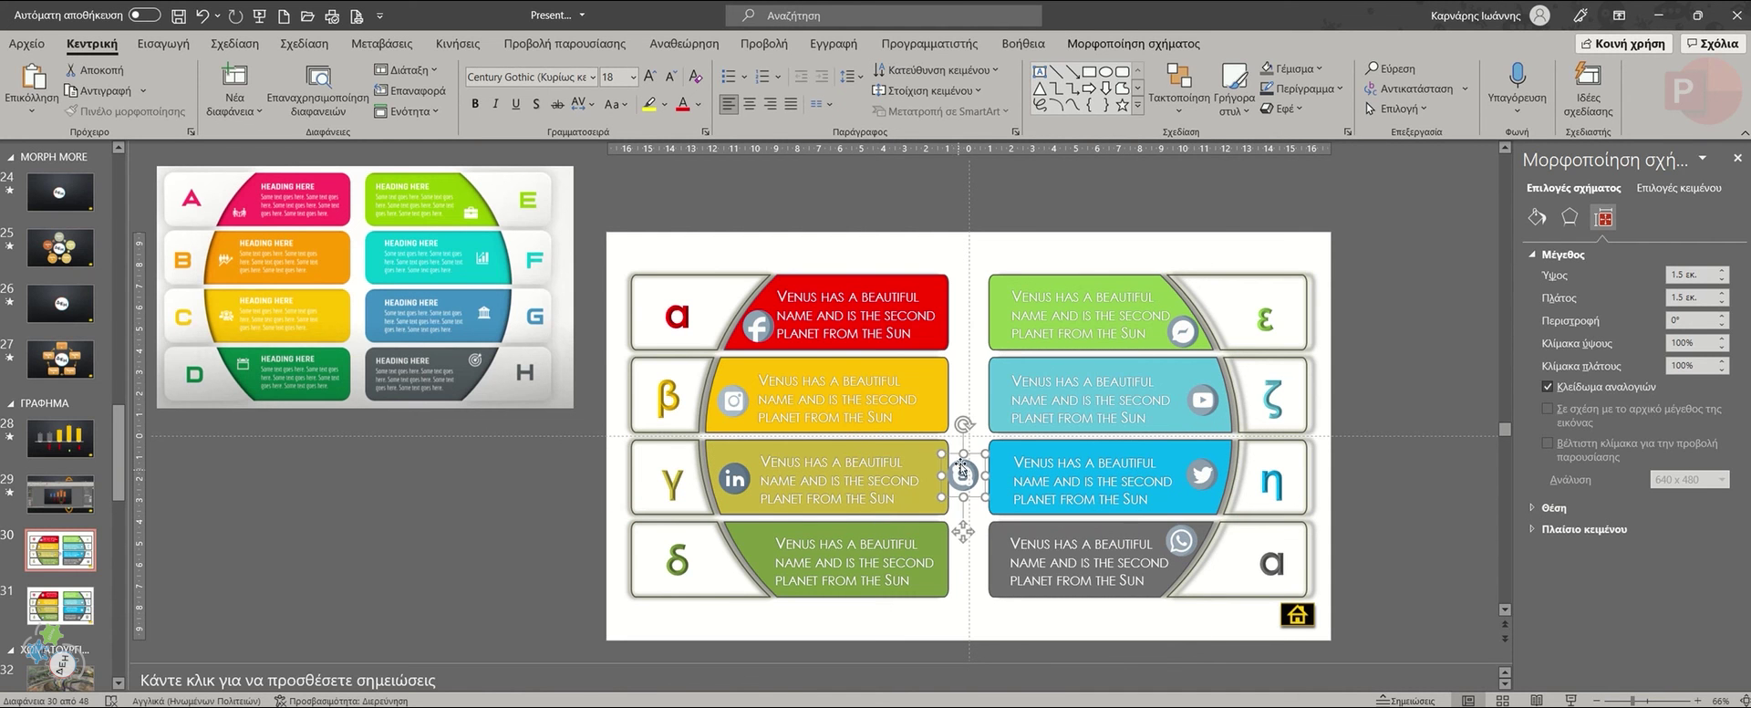
left_click_drag(954, 453, 746, 520)
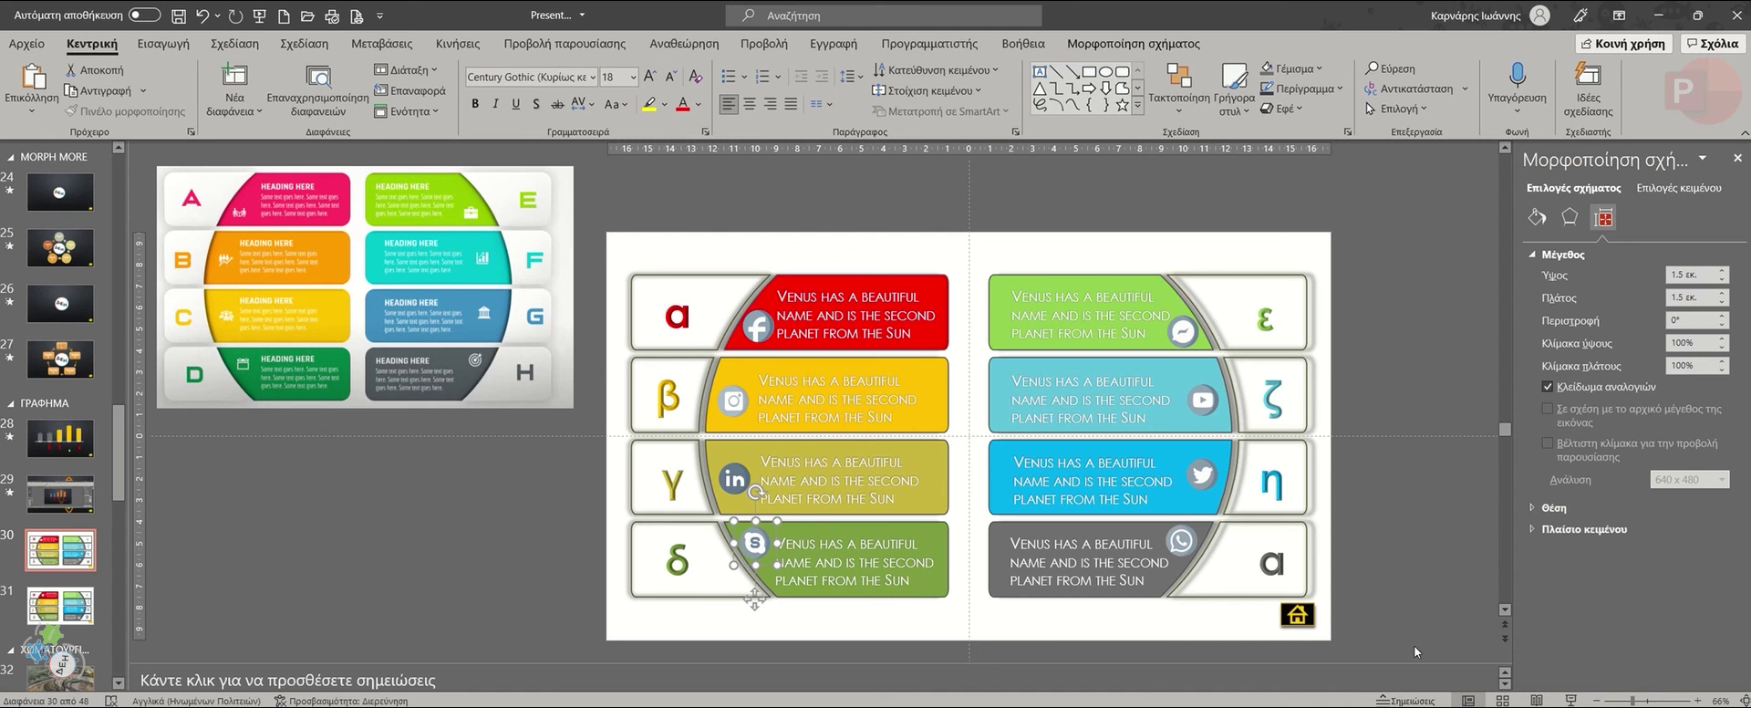
left_click(1131, 623)
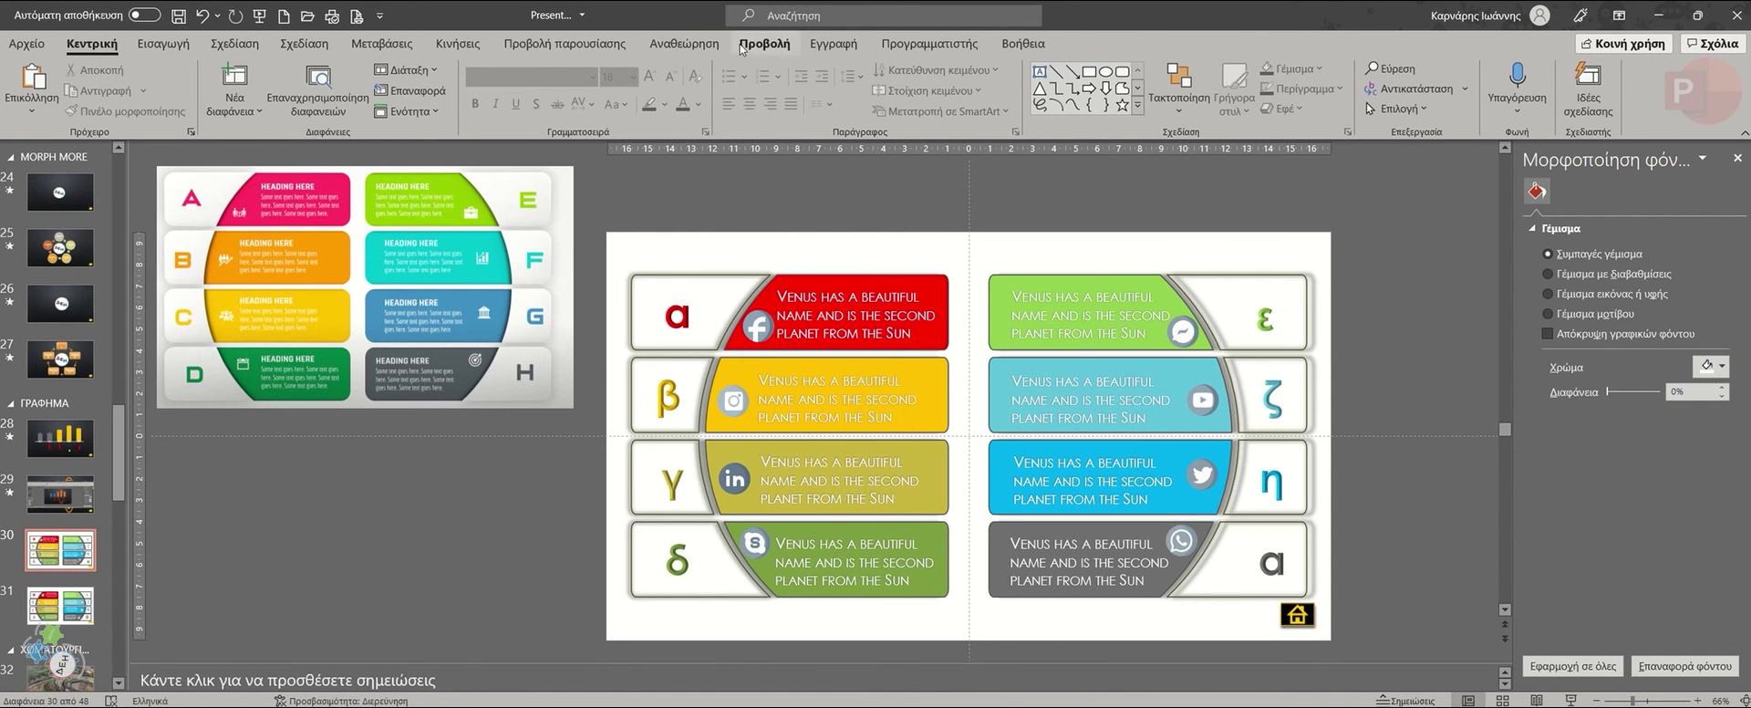
Give the α label box a click action that hyperlinks to the First Slide.
left_click(691, 290)
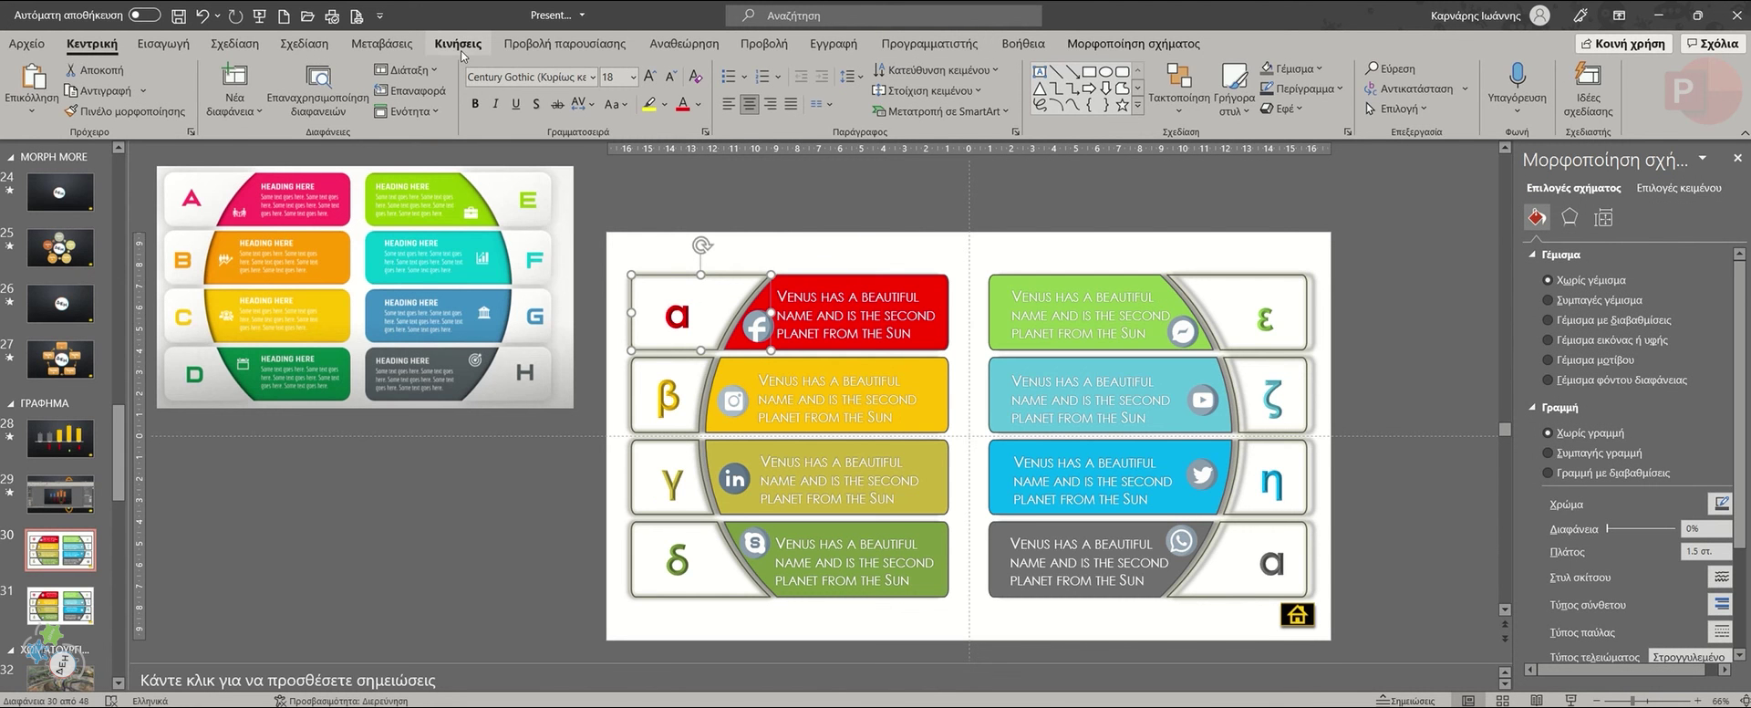
left_click(164, 44)
left_click(1001, 87)
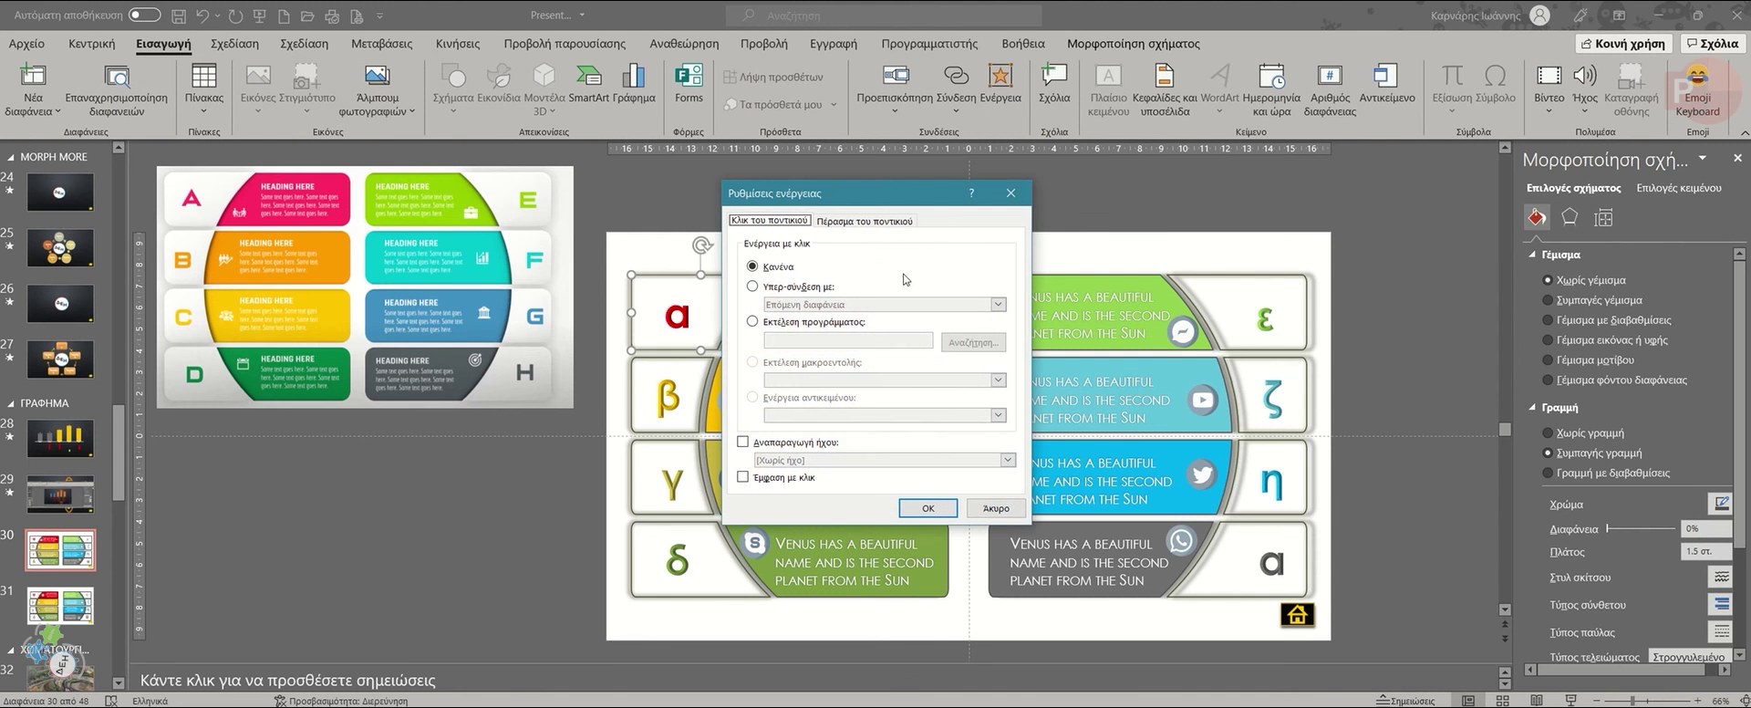
left_click(787, 290)
left_click(912, 305)
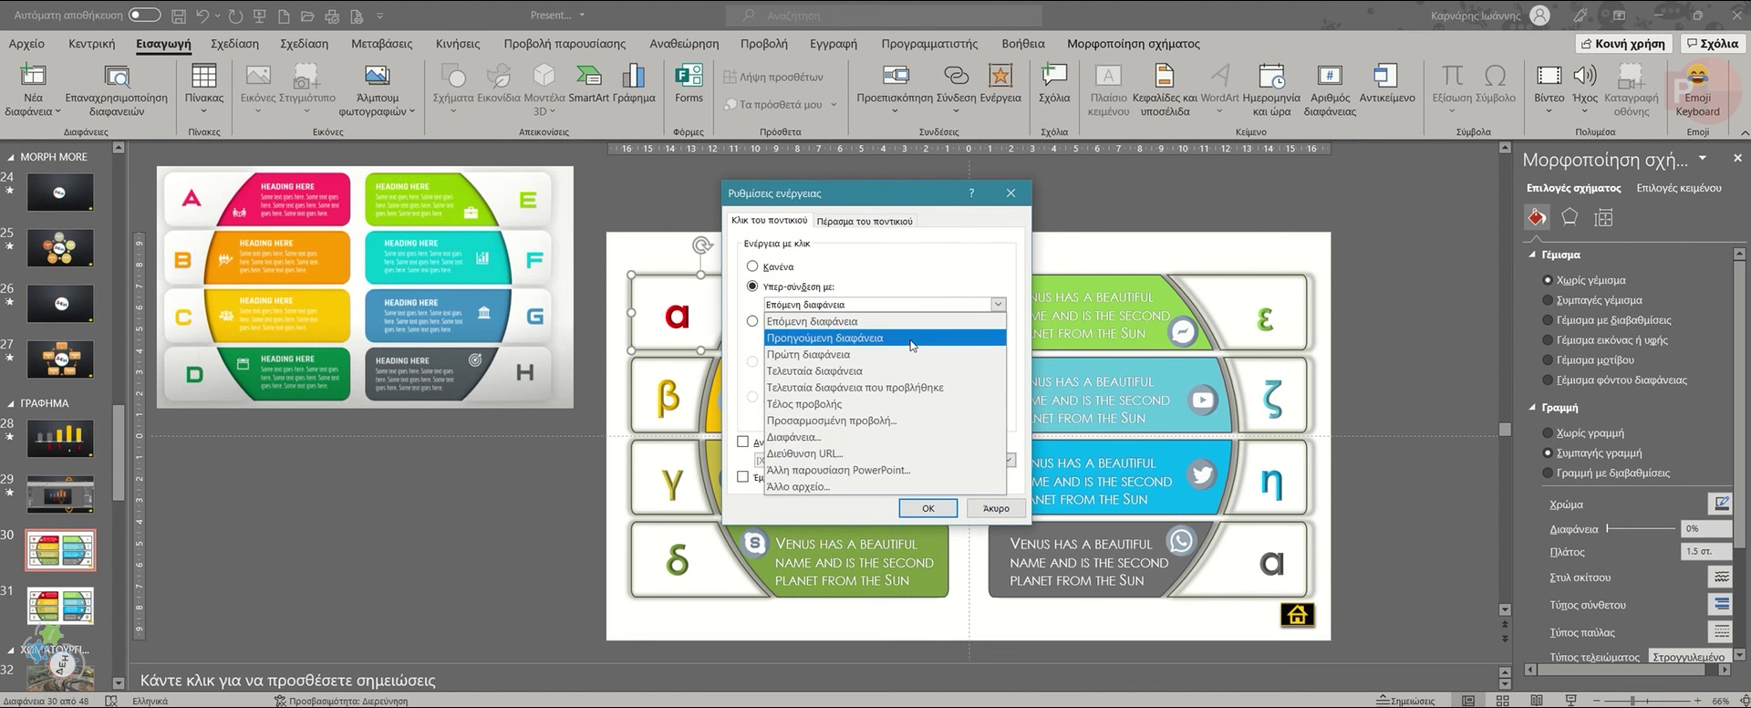
left_click(871, 363)
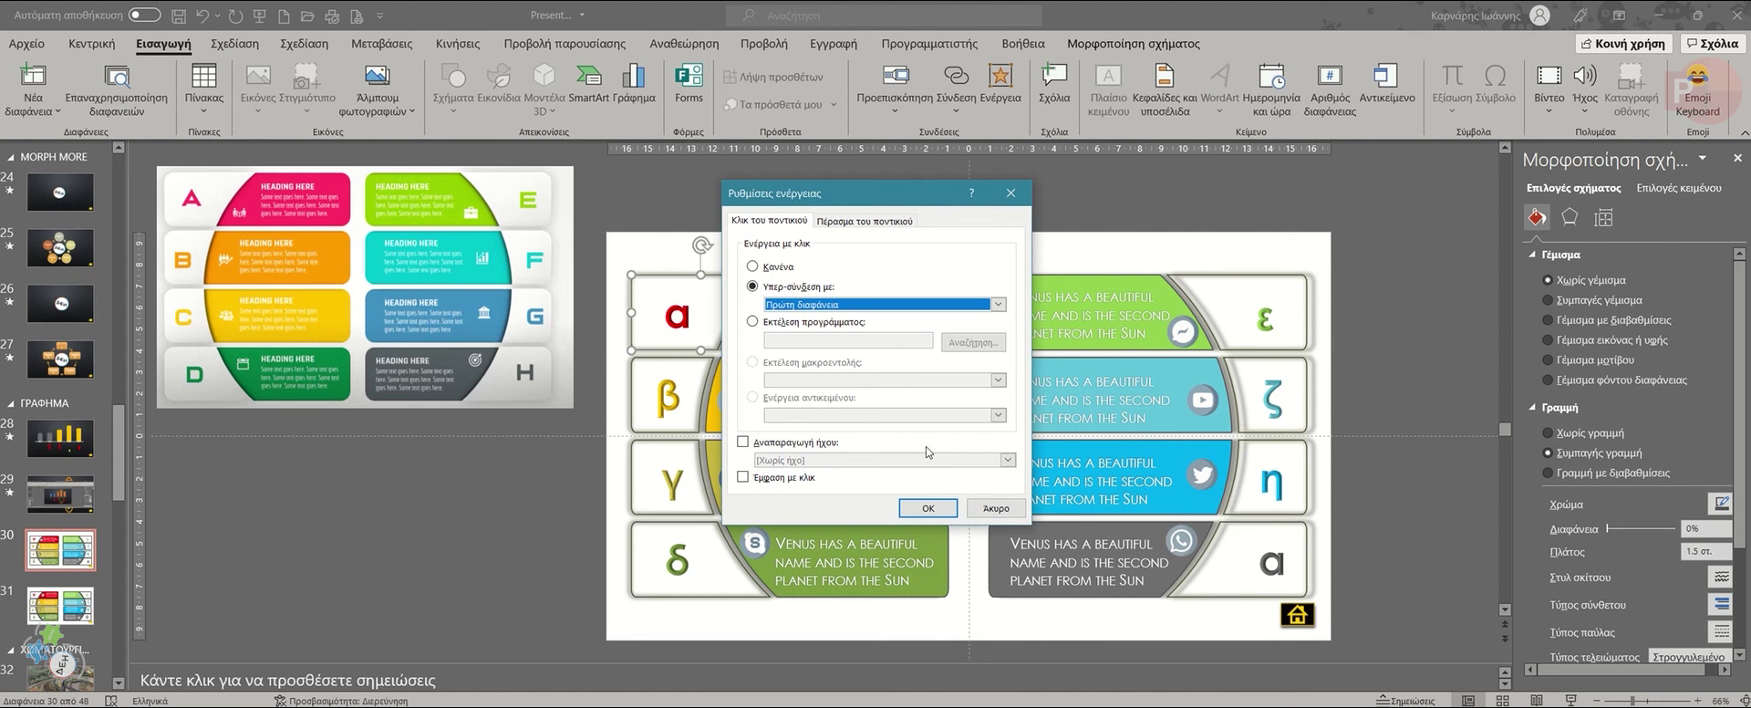
left_click(928, 508)
left_click(1295, 534)
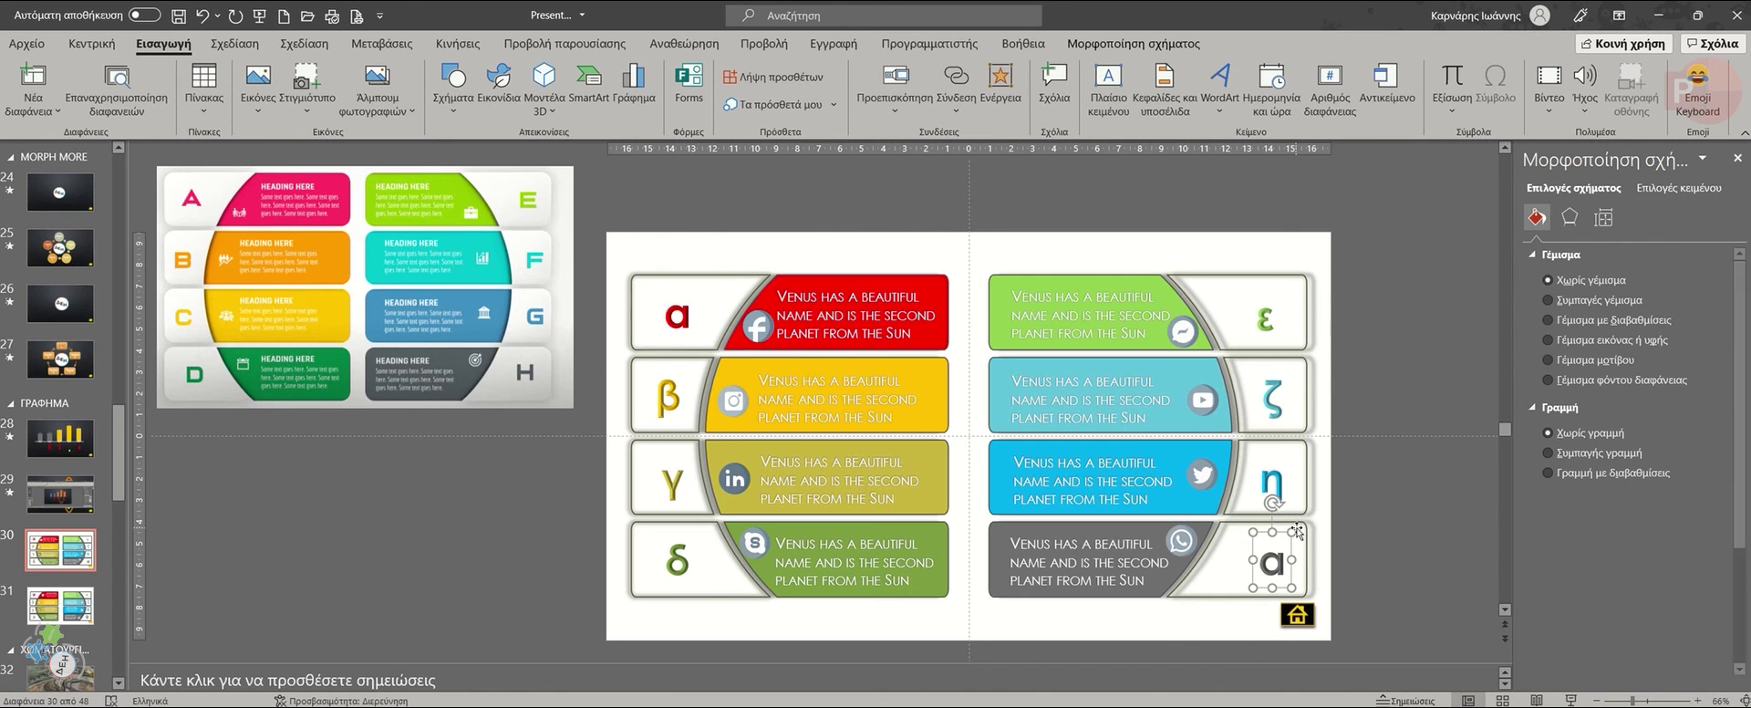
Replace the bottom-right box's α with θ, fixing a mistyped 'u' along the way.
double_click(1266, 566)
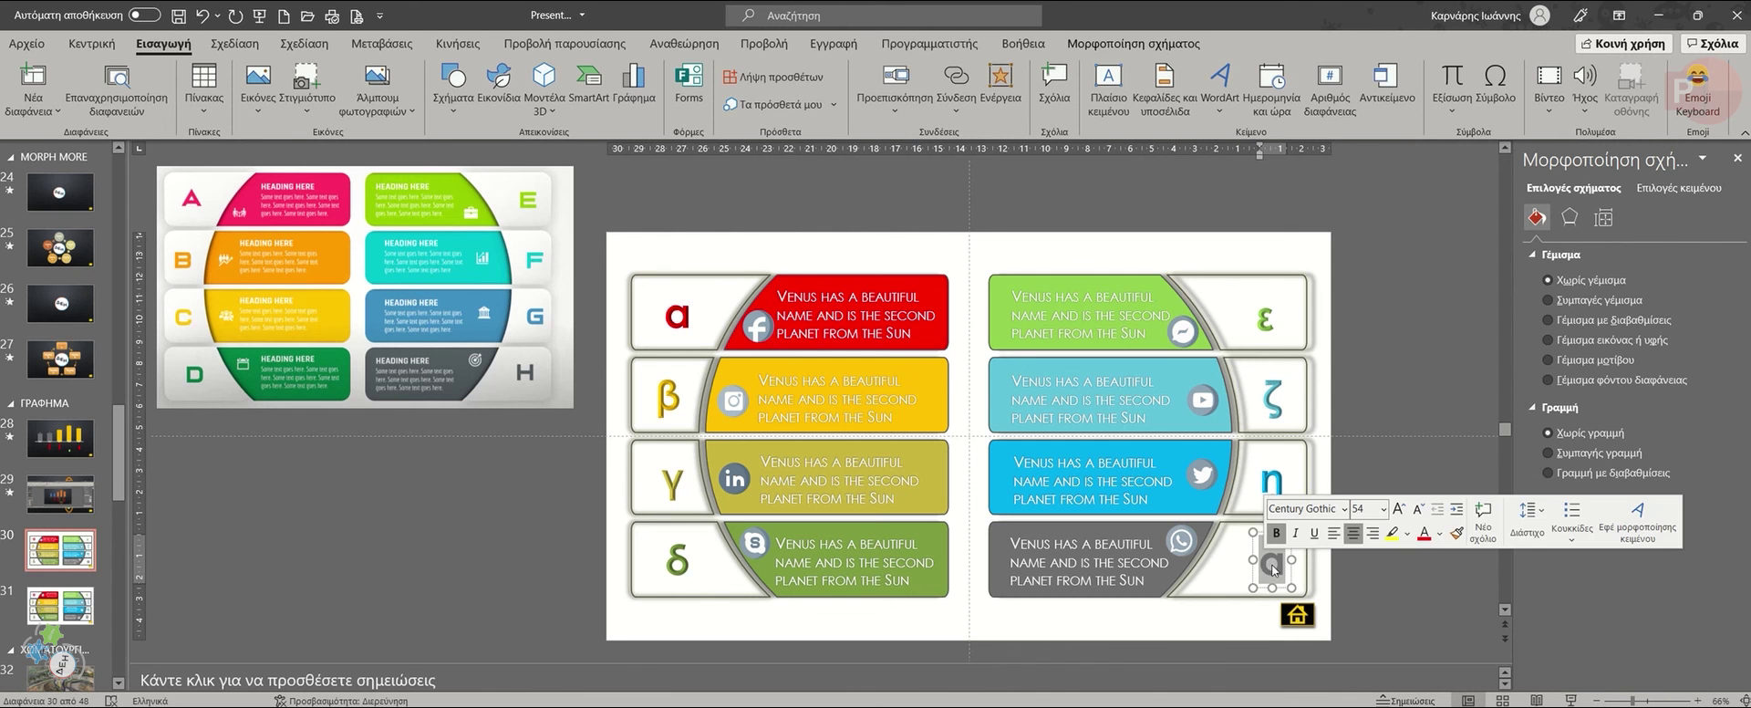
type("u")
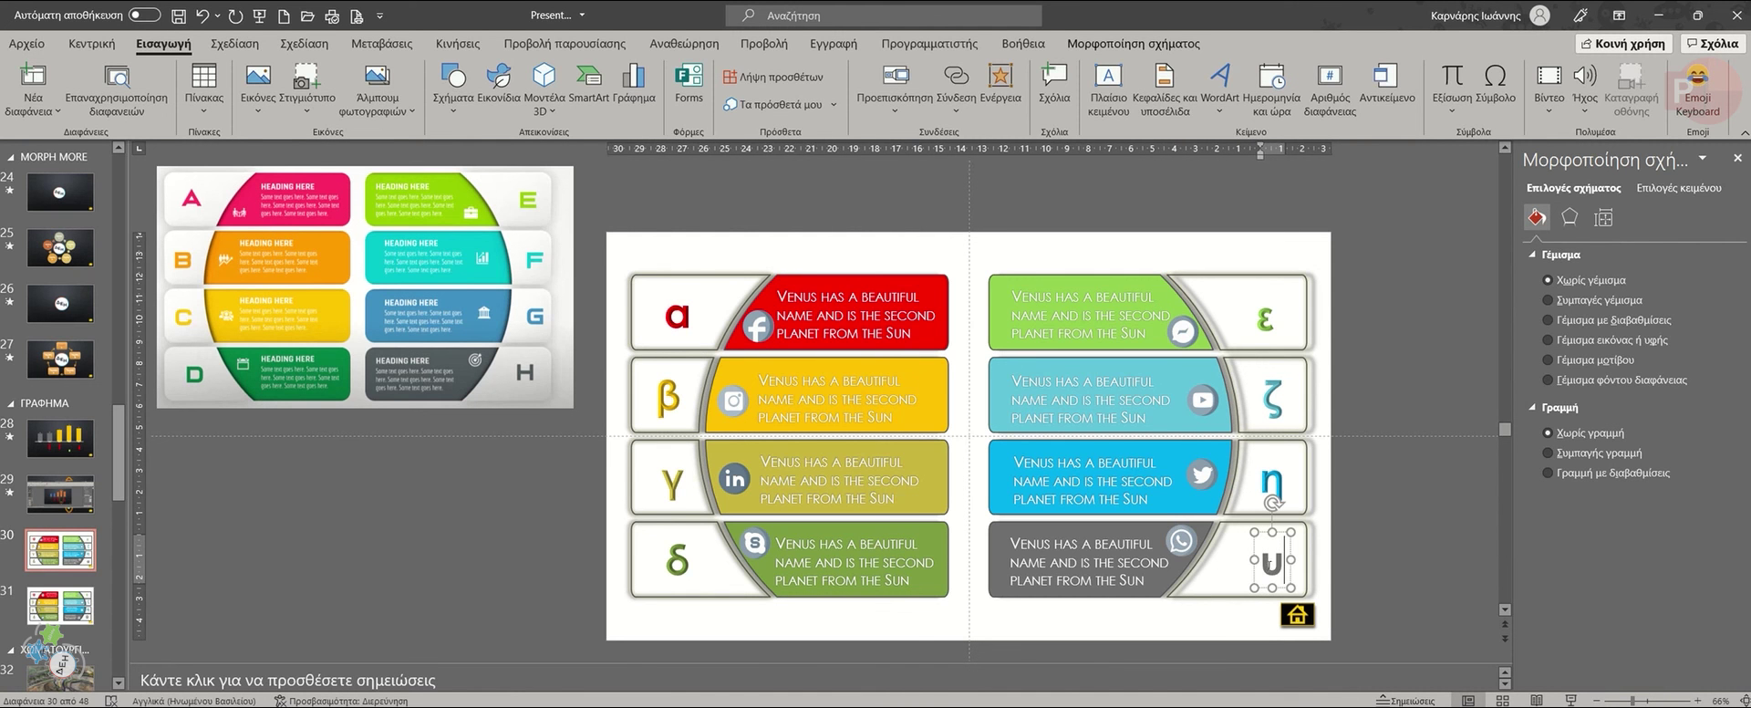
double_click(1284, 570)
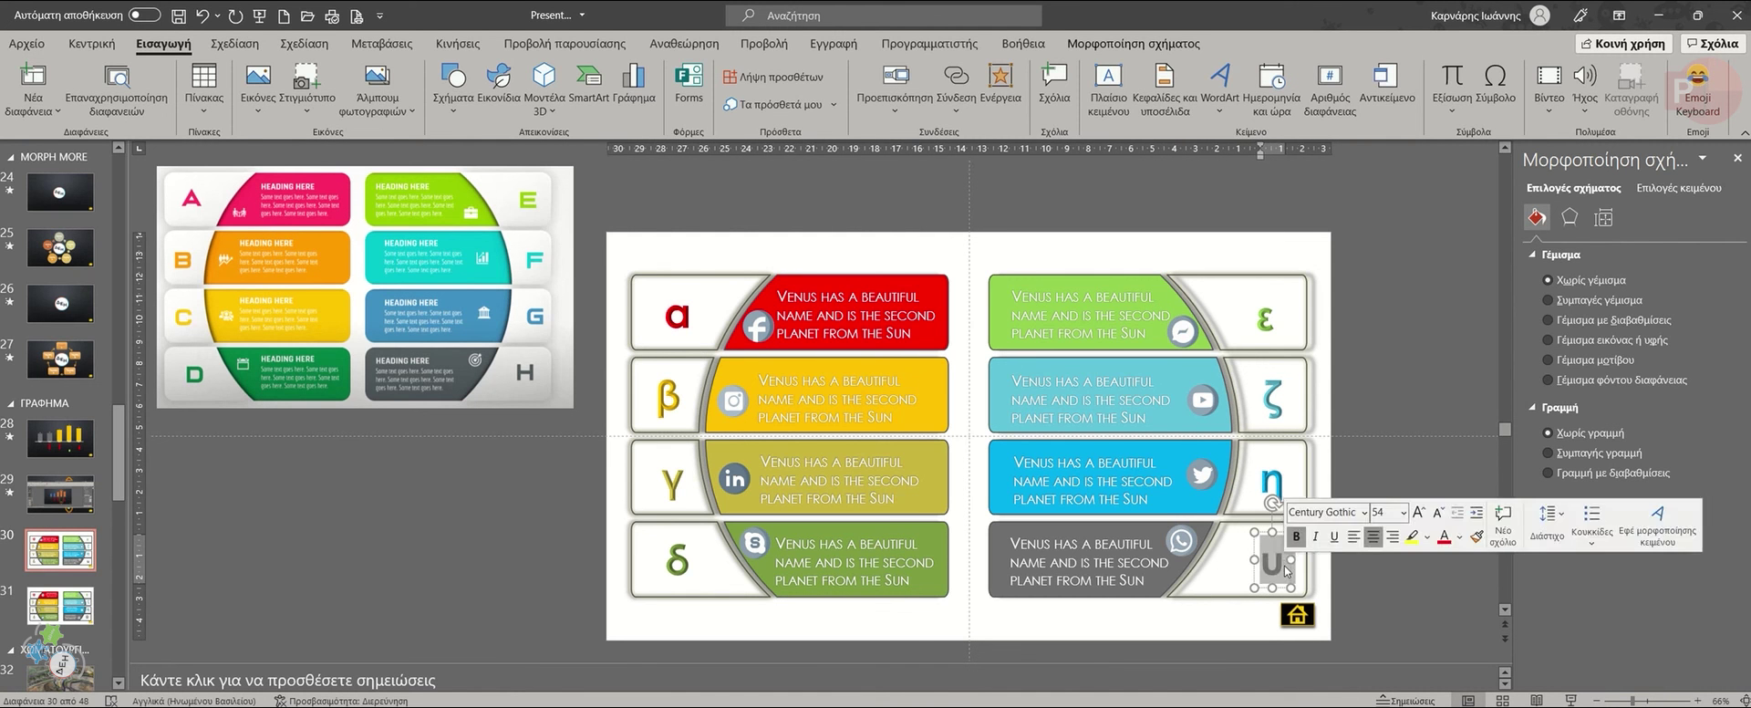
type("θ")
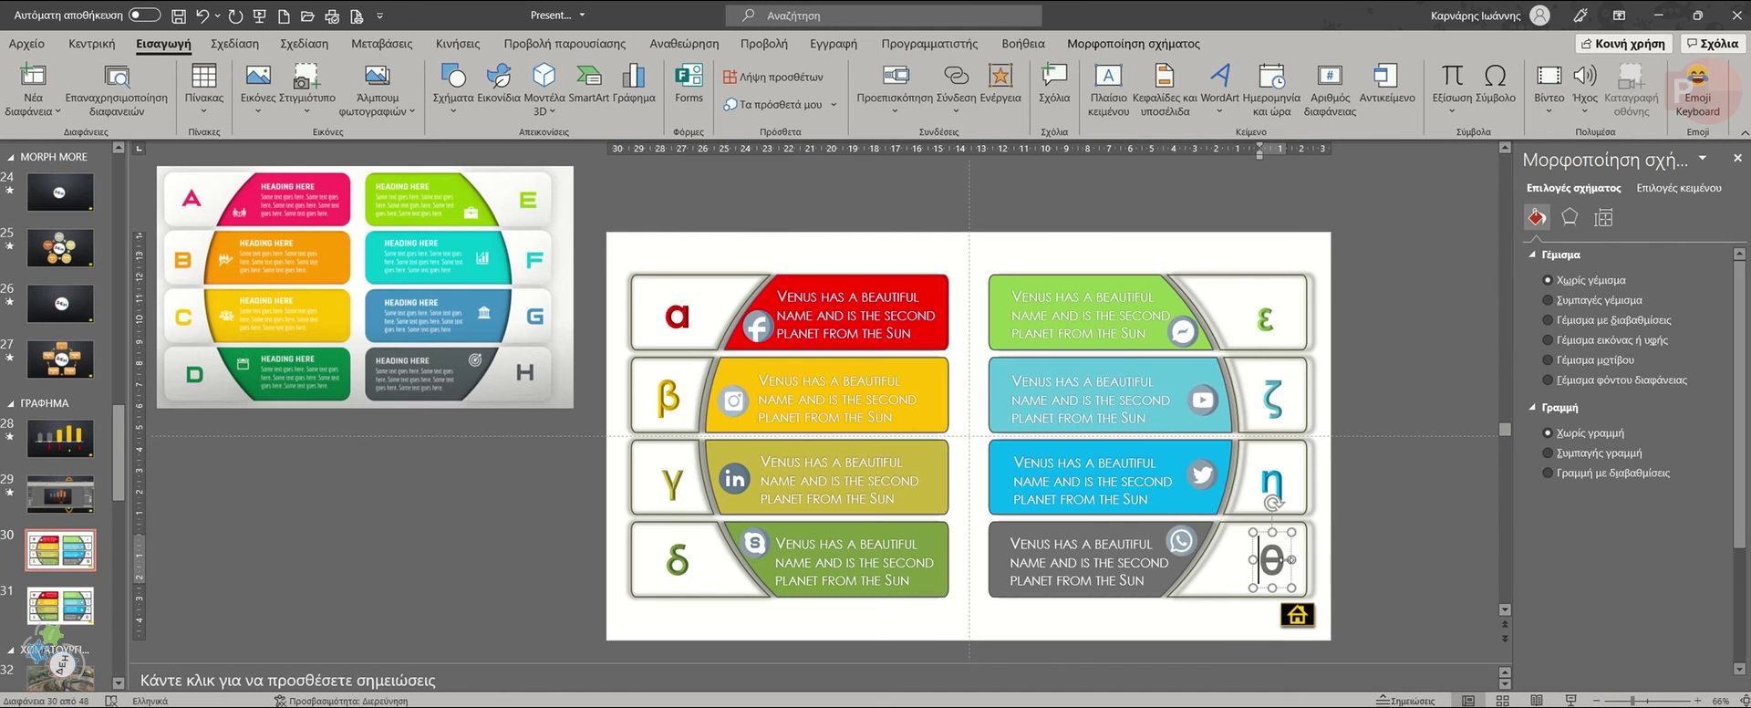
left_click(1306, 551)
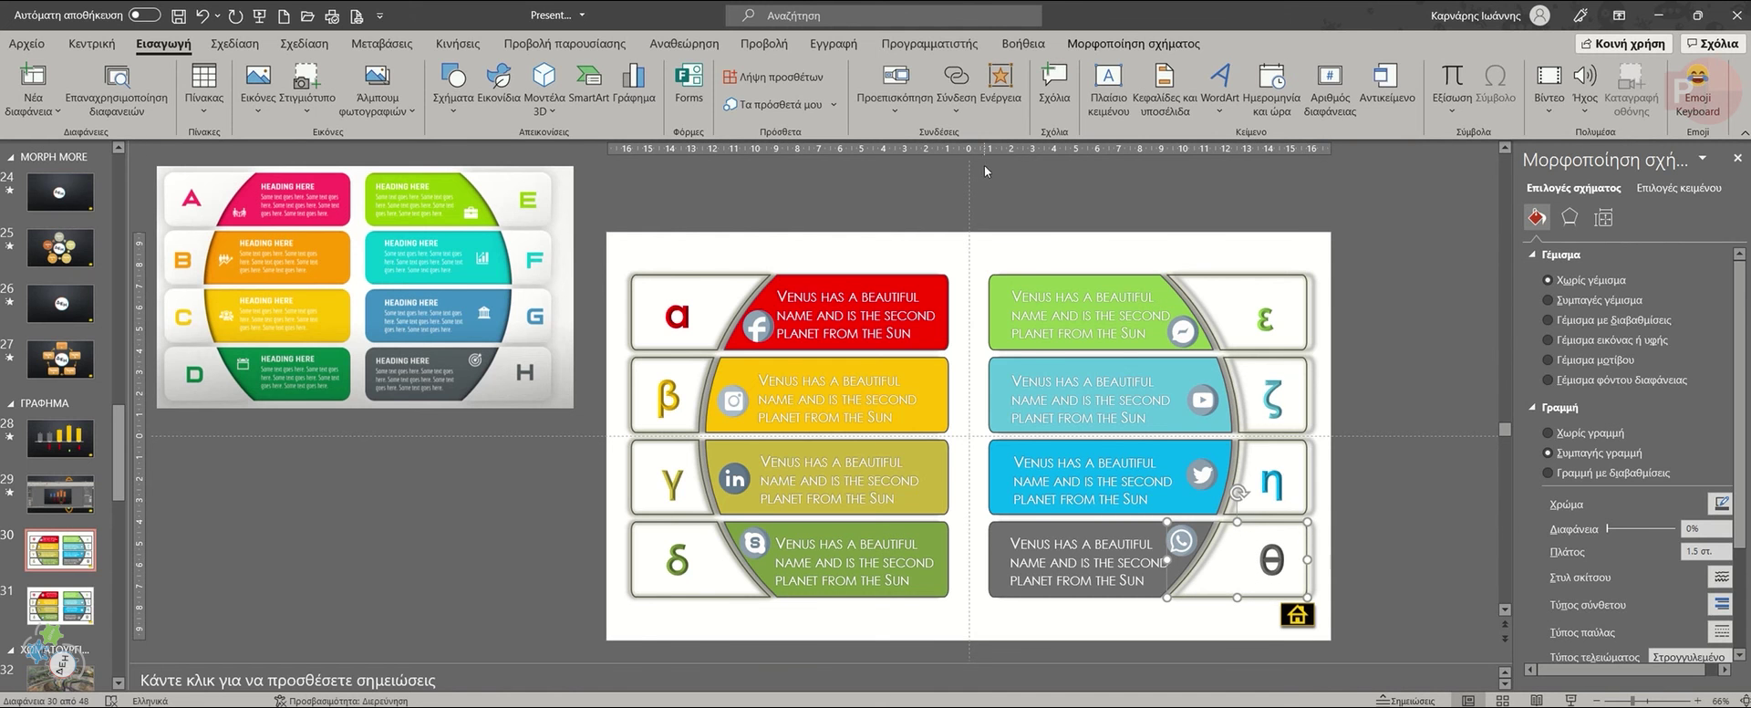
Hyperlink the θ box to End Show on click, then run the slide show from this slide.
left_click(1000, 87)
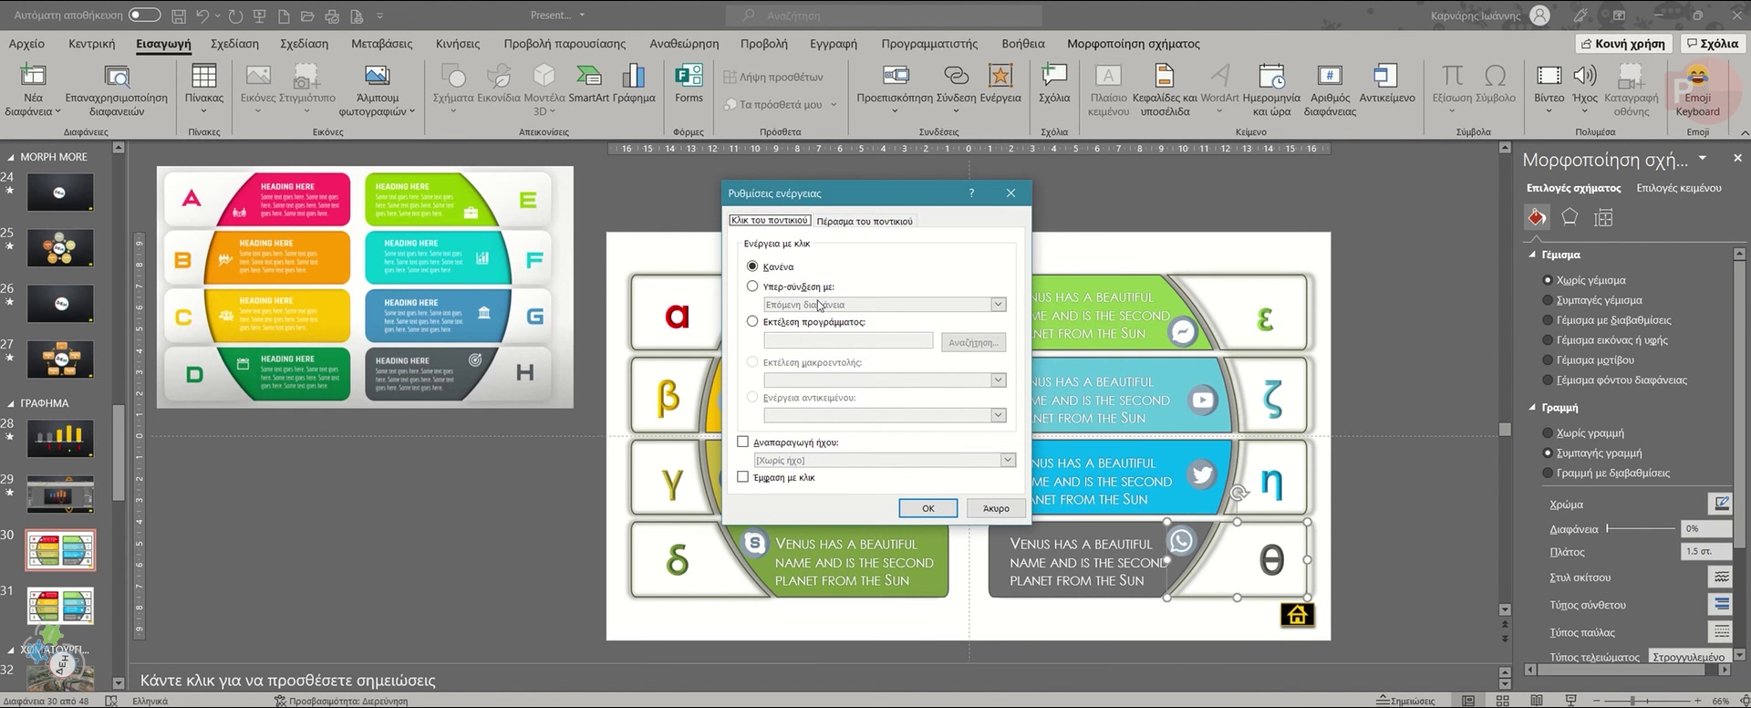
left_click(803, 287)
left_click(898, 304)
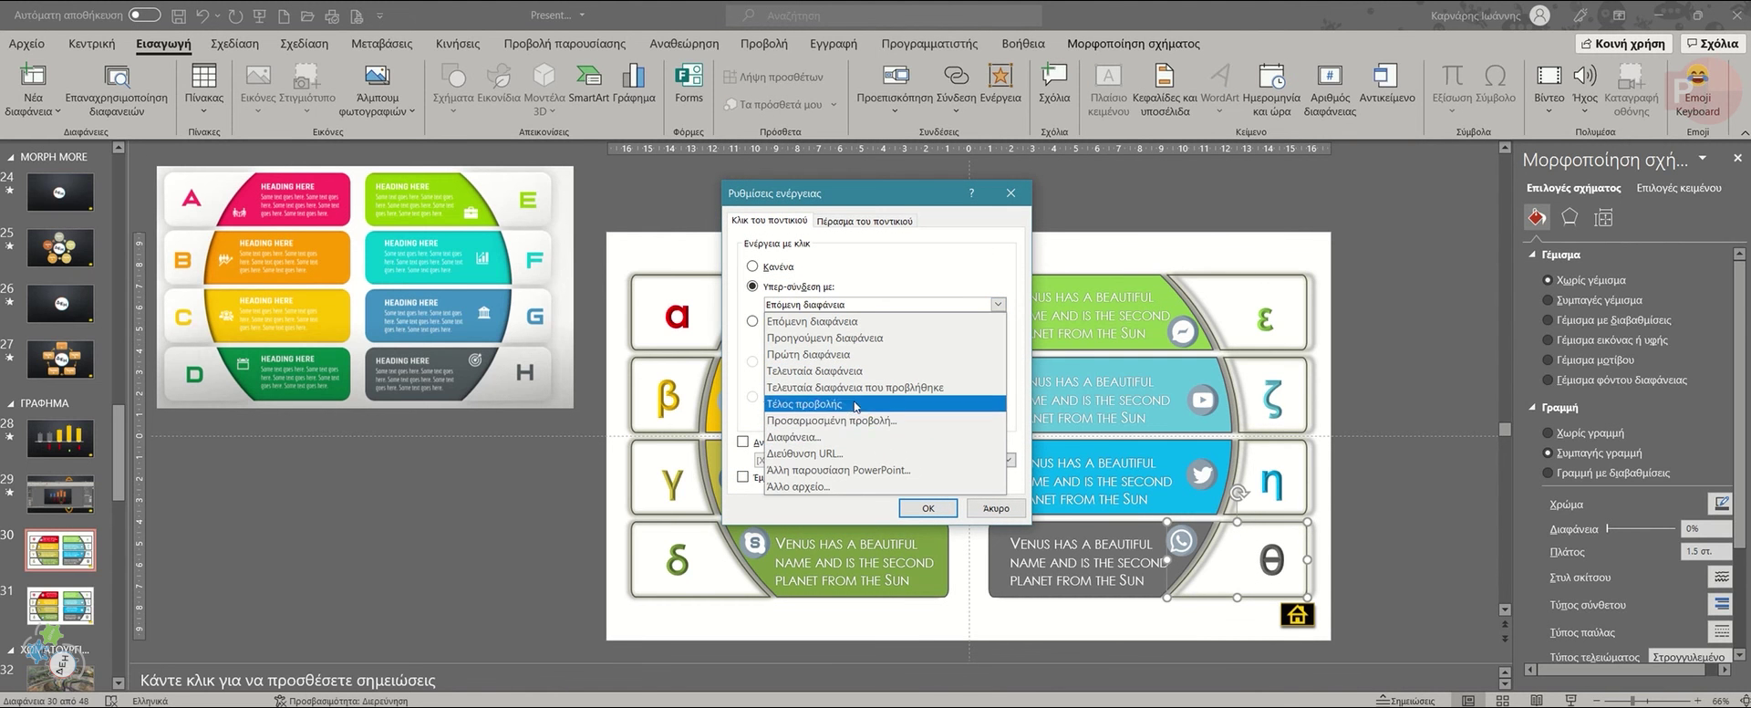
left_click(825, 370)
left_click(927, 508)
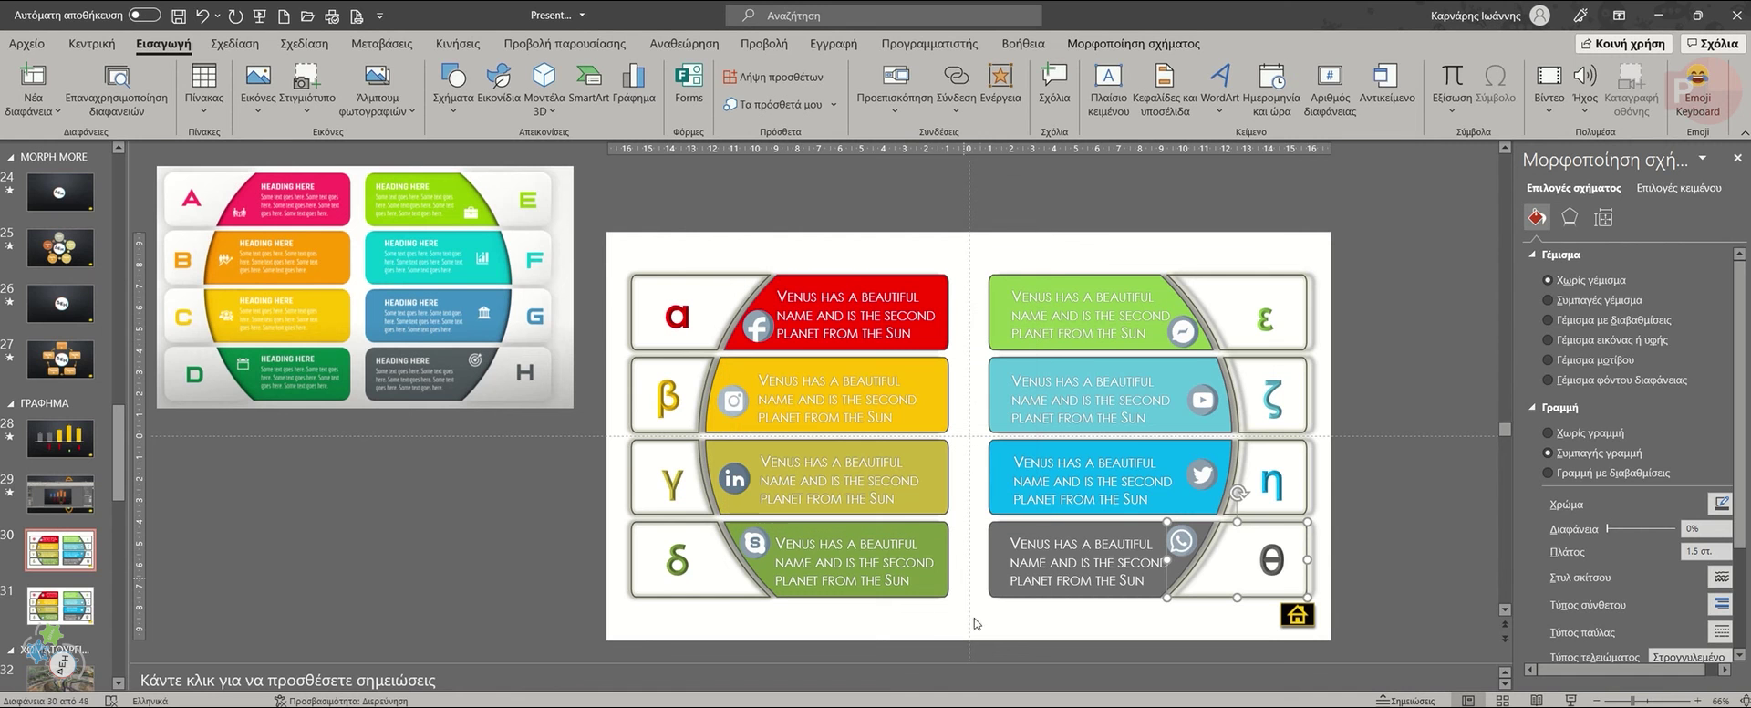
left_click(1570, 700)
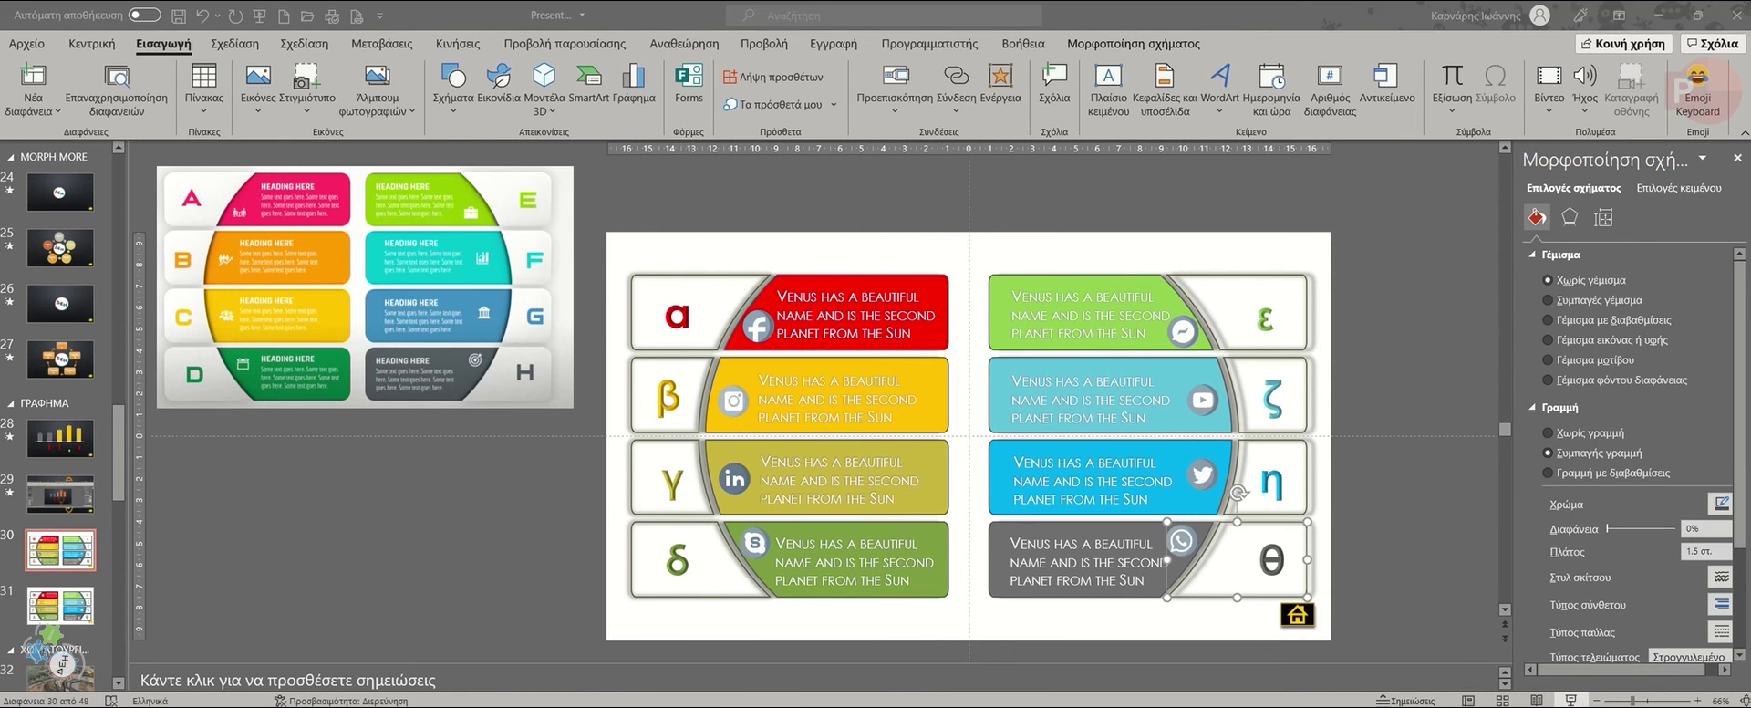